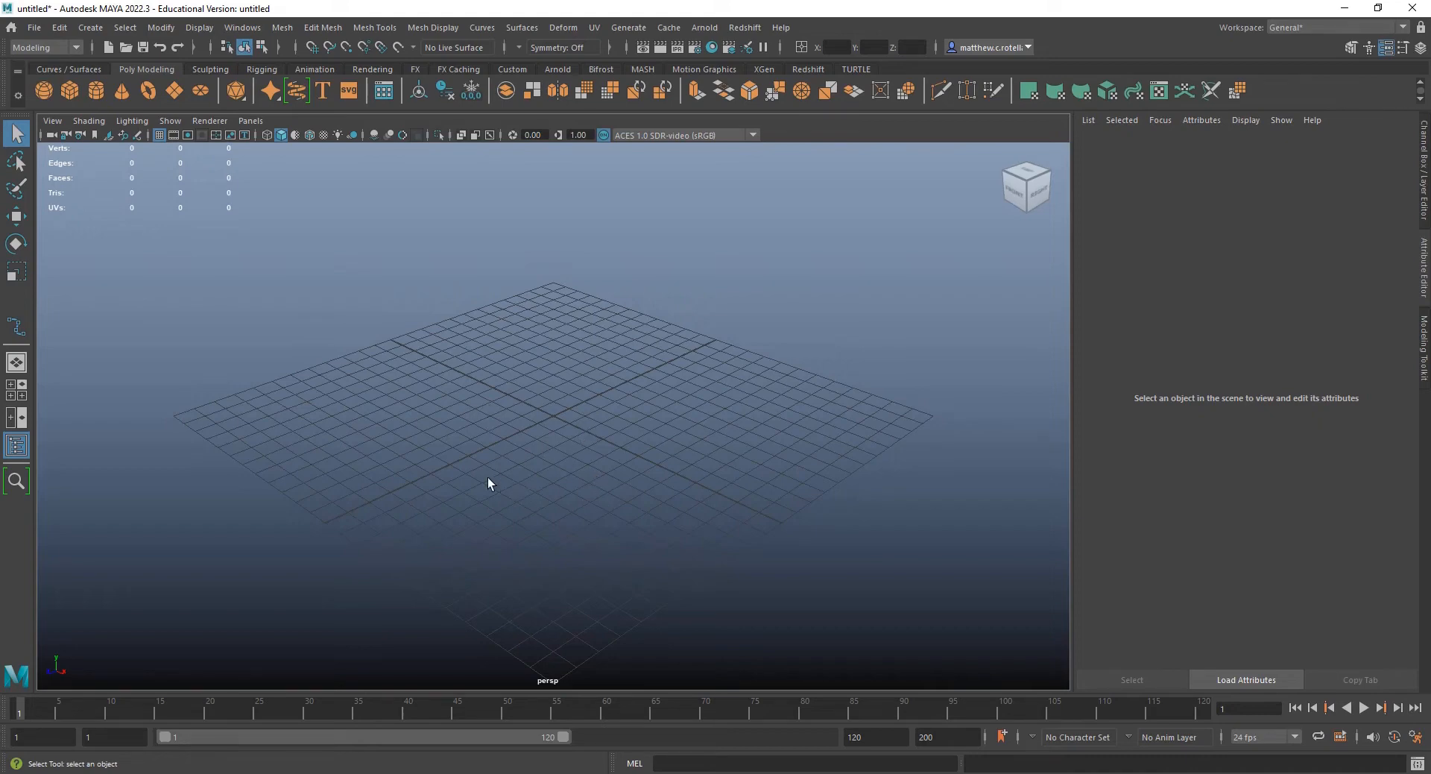
- Create a polygon plane at the origin and set its width and height subdivisions to 1
alt+drag(514, 472, 568, 472)
alt+middle_drag(568, 472, 626, 550)
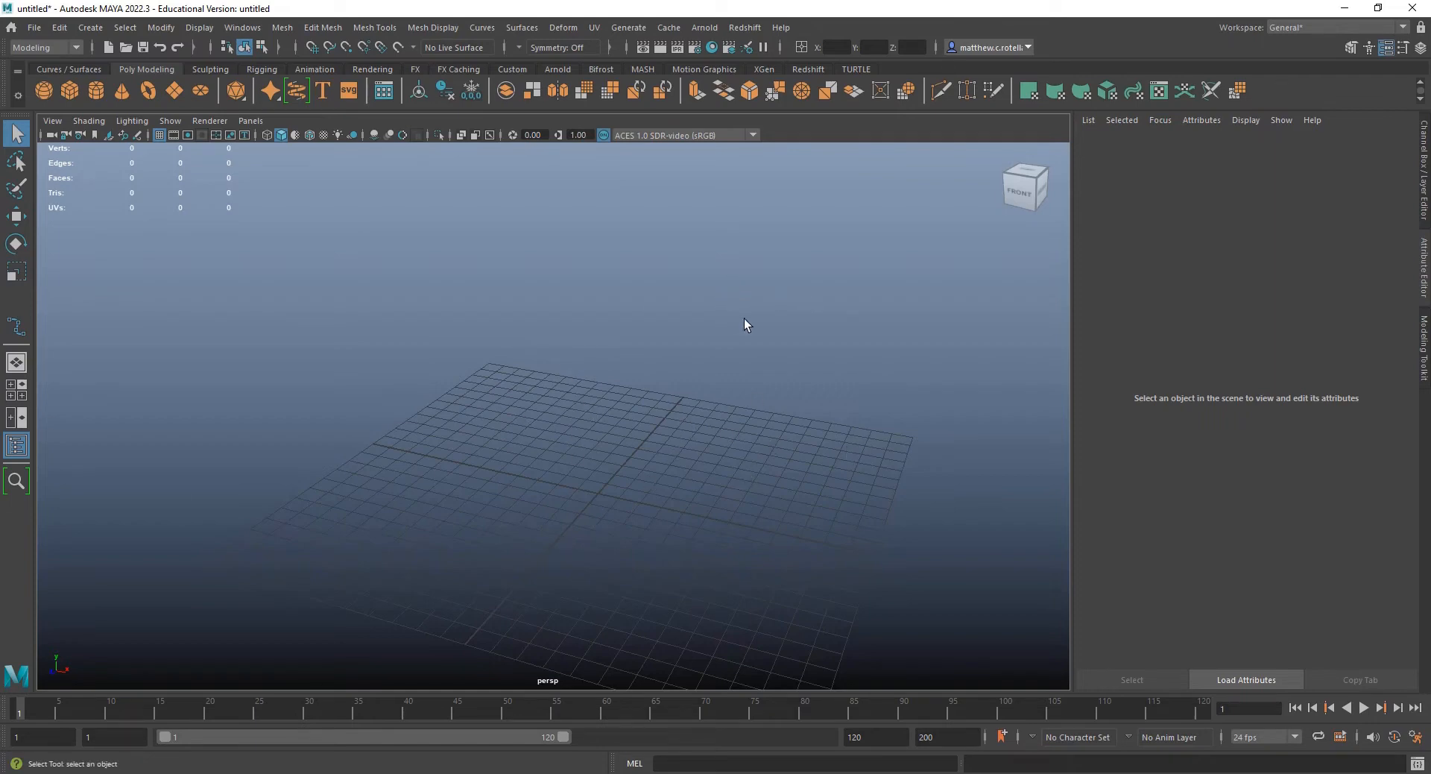
click(173, 90)
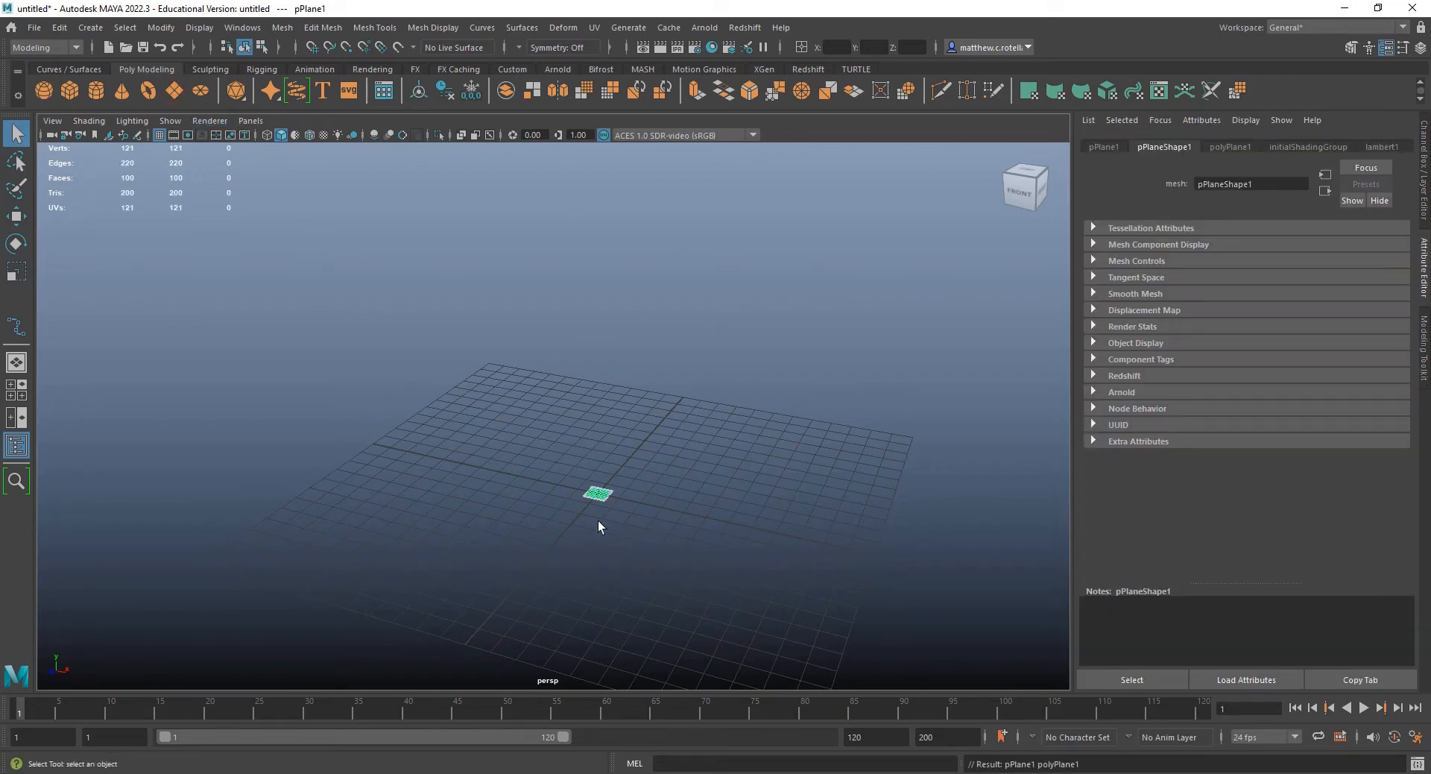
scroll(598, 504, up, 6)
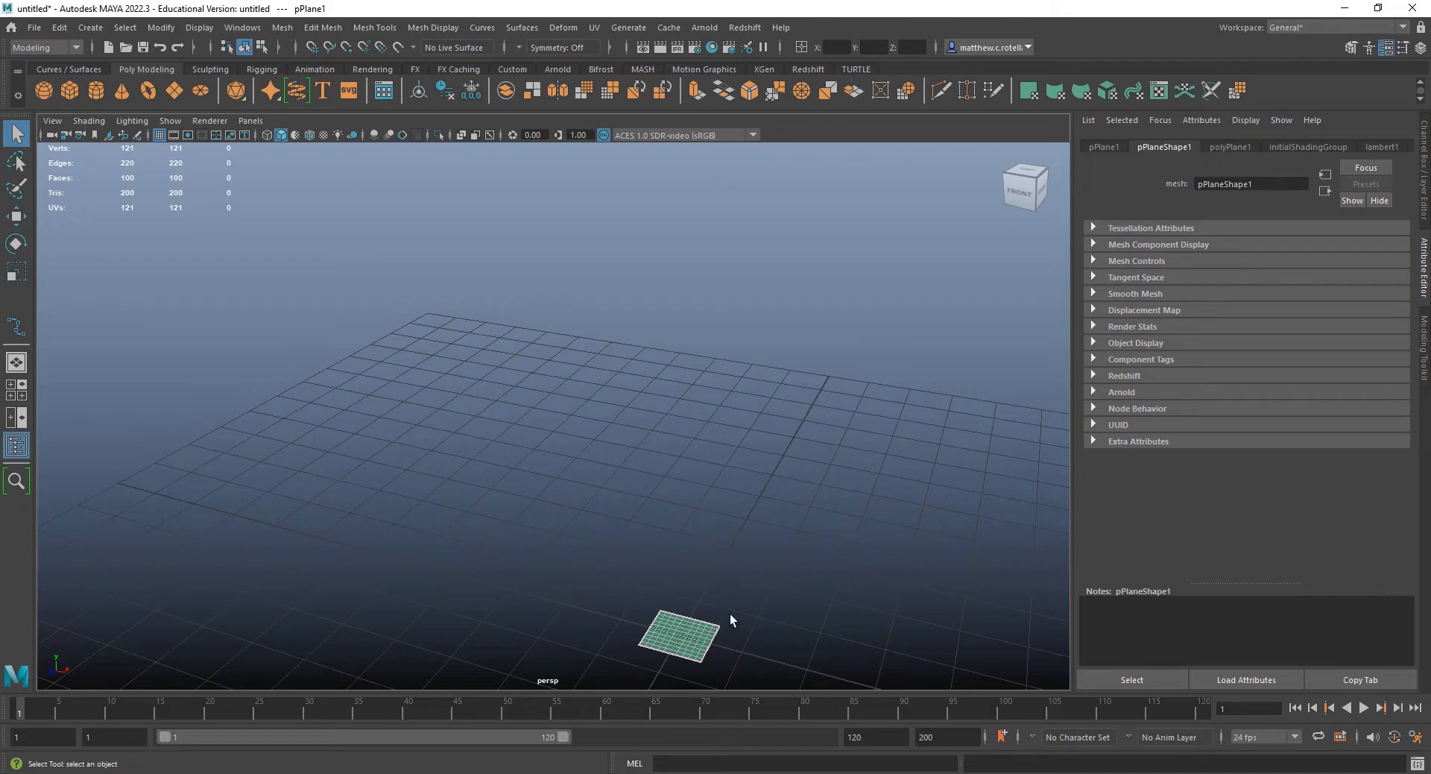
scroll(758, 570, down, 6)
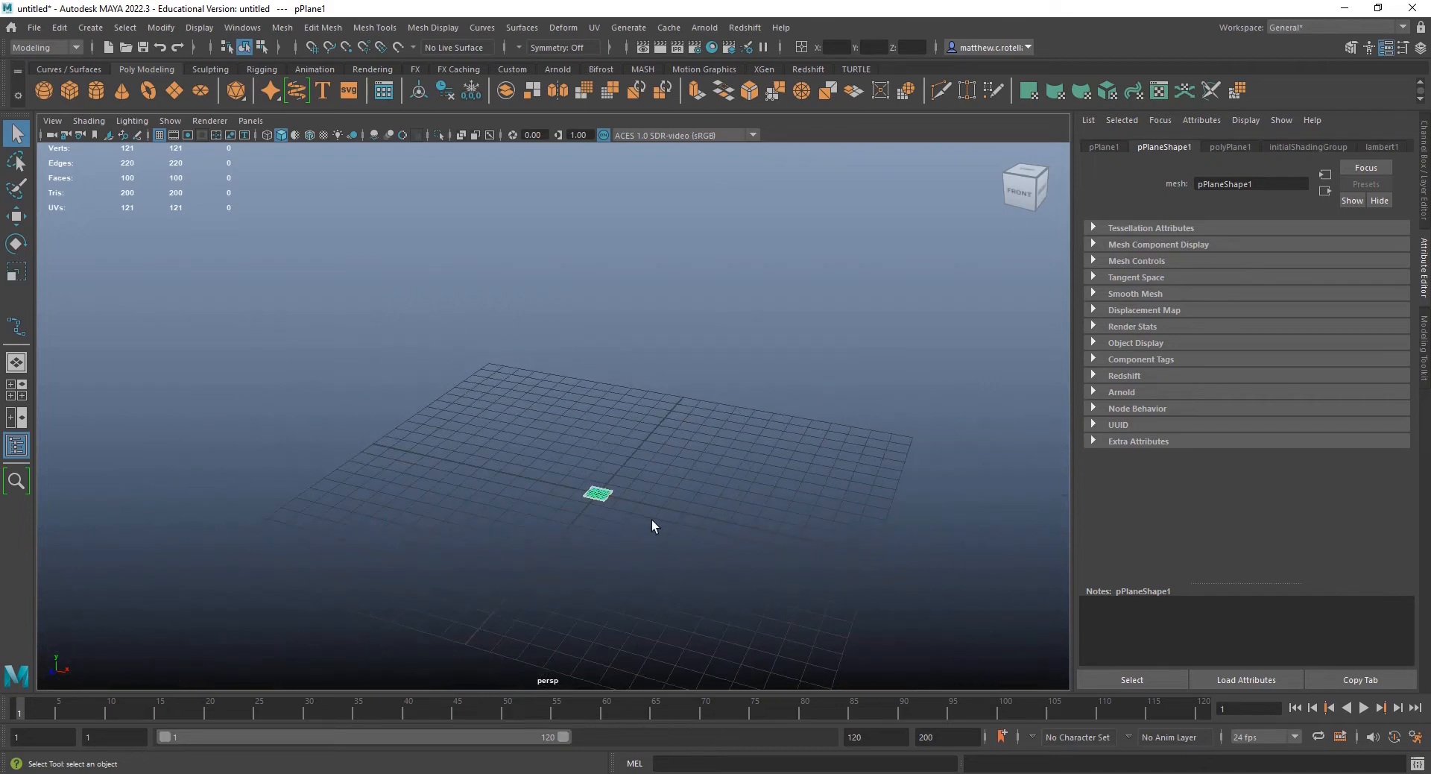
click(1222, 146)
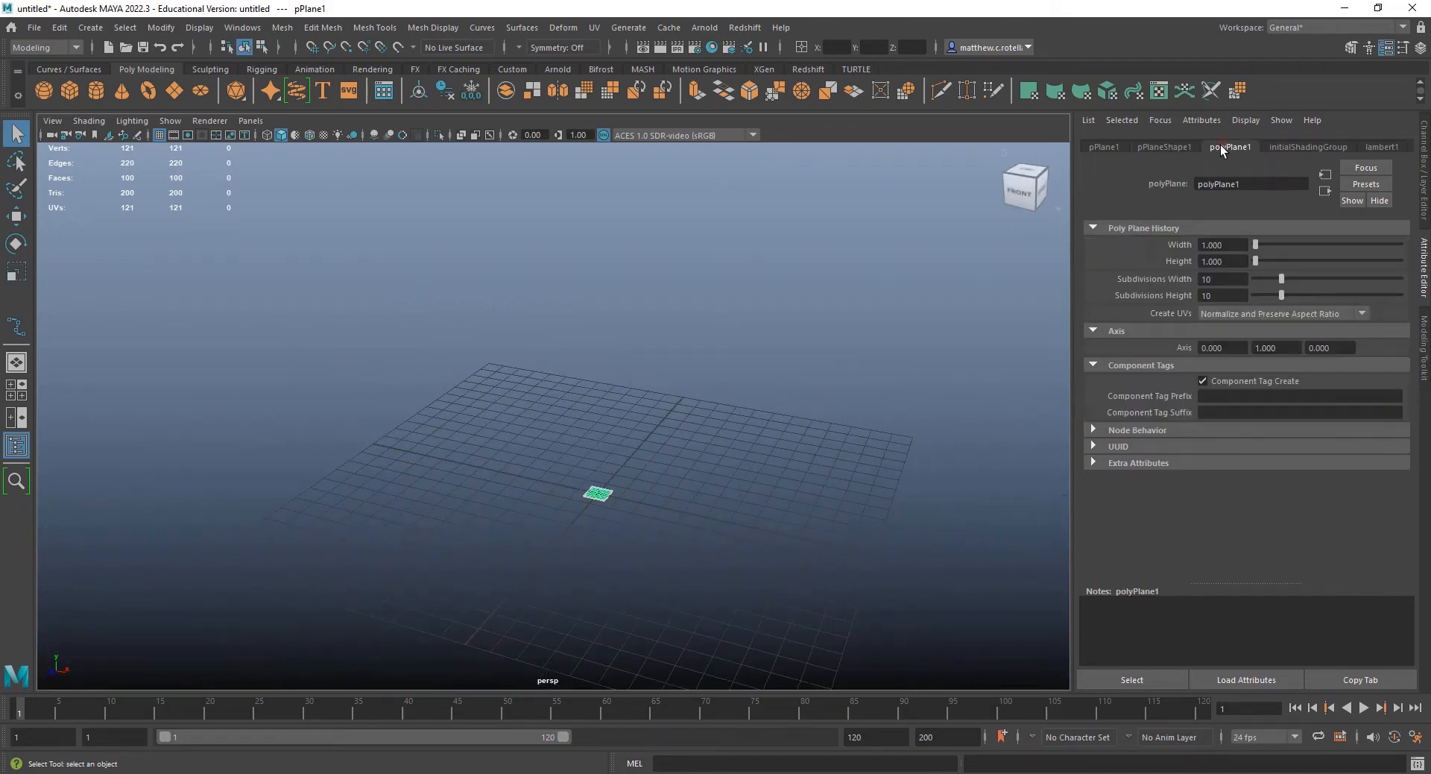
drag(1281, 274, 1249, 292)
- Scale the plane up uniformly so that it covers most of the grid
scroll(570, 471, up, 6)
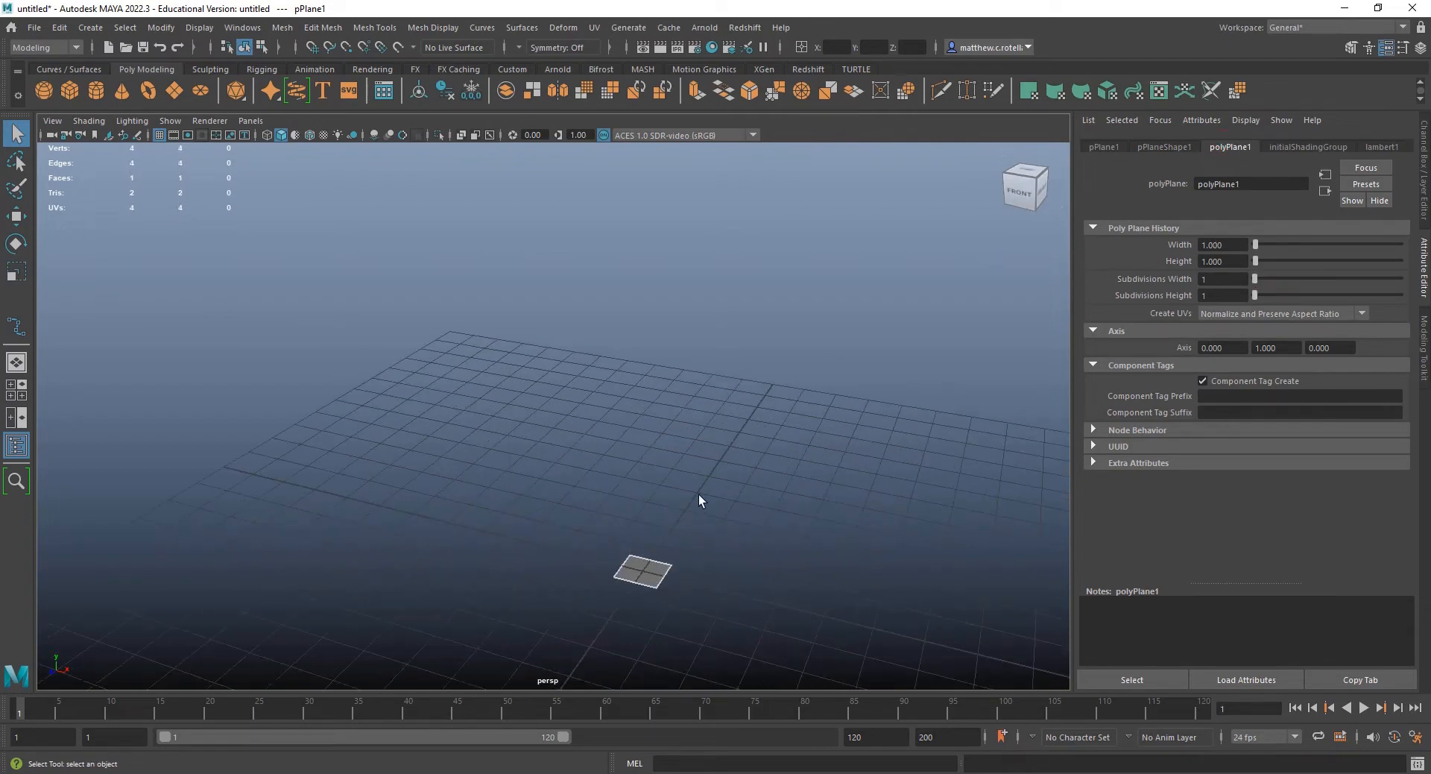
alt+middle_drag(699, 494, 696, 333)
scroll(511, 404, up, 1)
scroll(511, 404, up, 2)
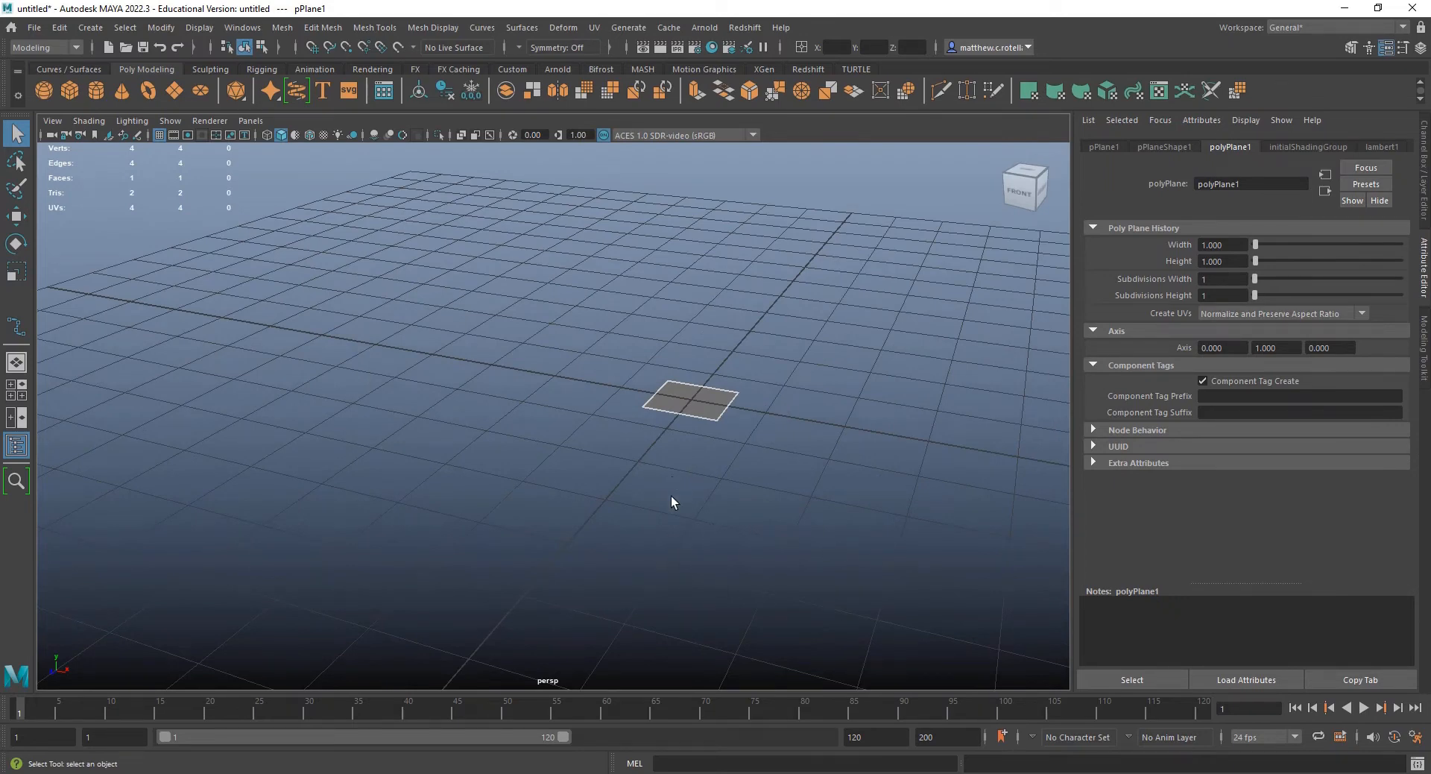
key(r)
drag(693, 397, 1386, 364)
scroll(682, 418, down, 5)
alt+middle_drag(738, 368, 686, 422)
alt+drag(685, 421, 736, 436)
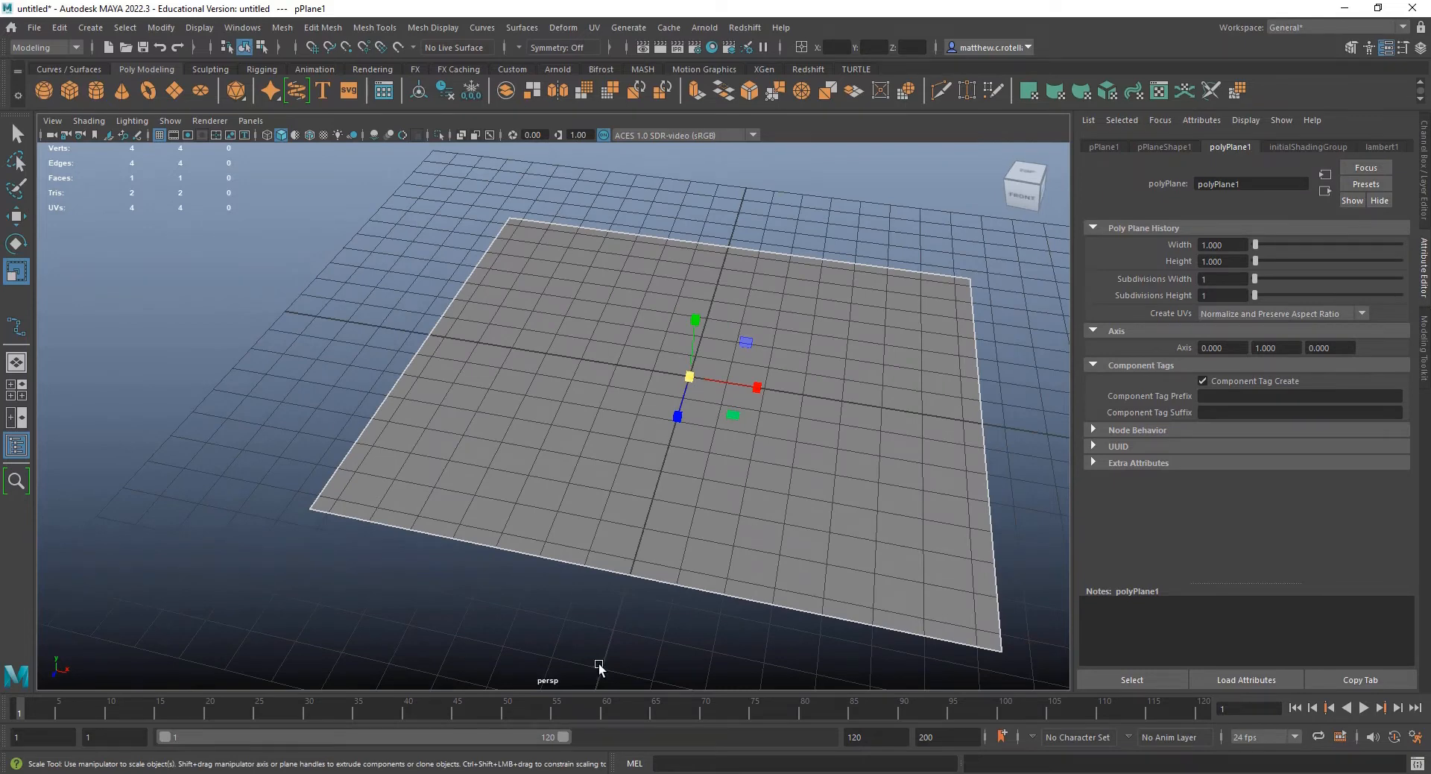
- In File Explorer, view Barbed_wire_tile.png from the Trench project's sourceimages folder, then close the image
mouse_move(420, 768)
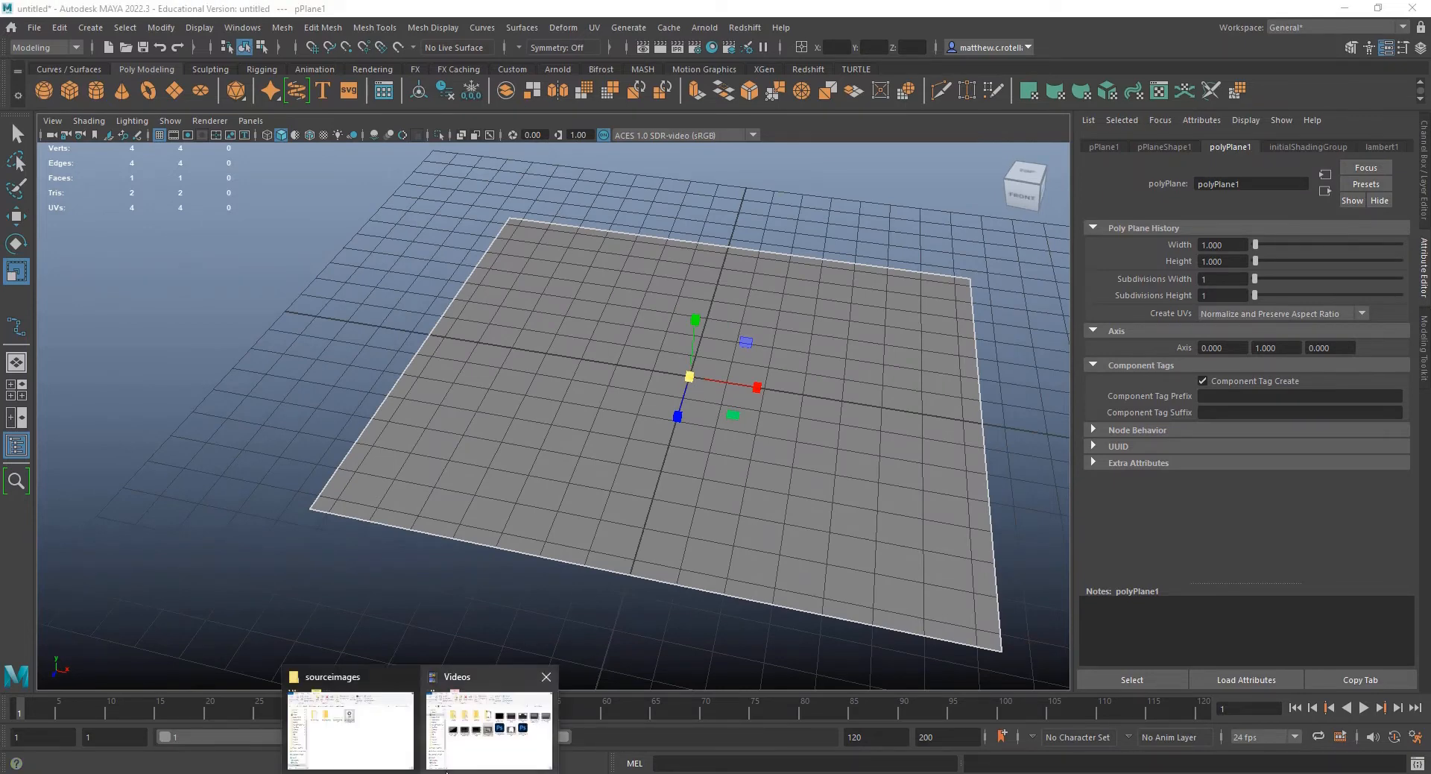
click(488, 728)
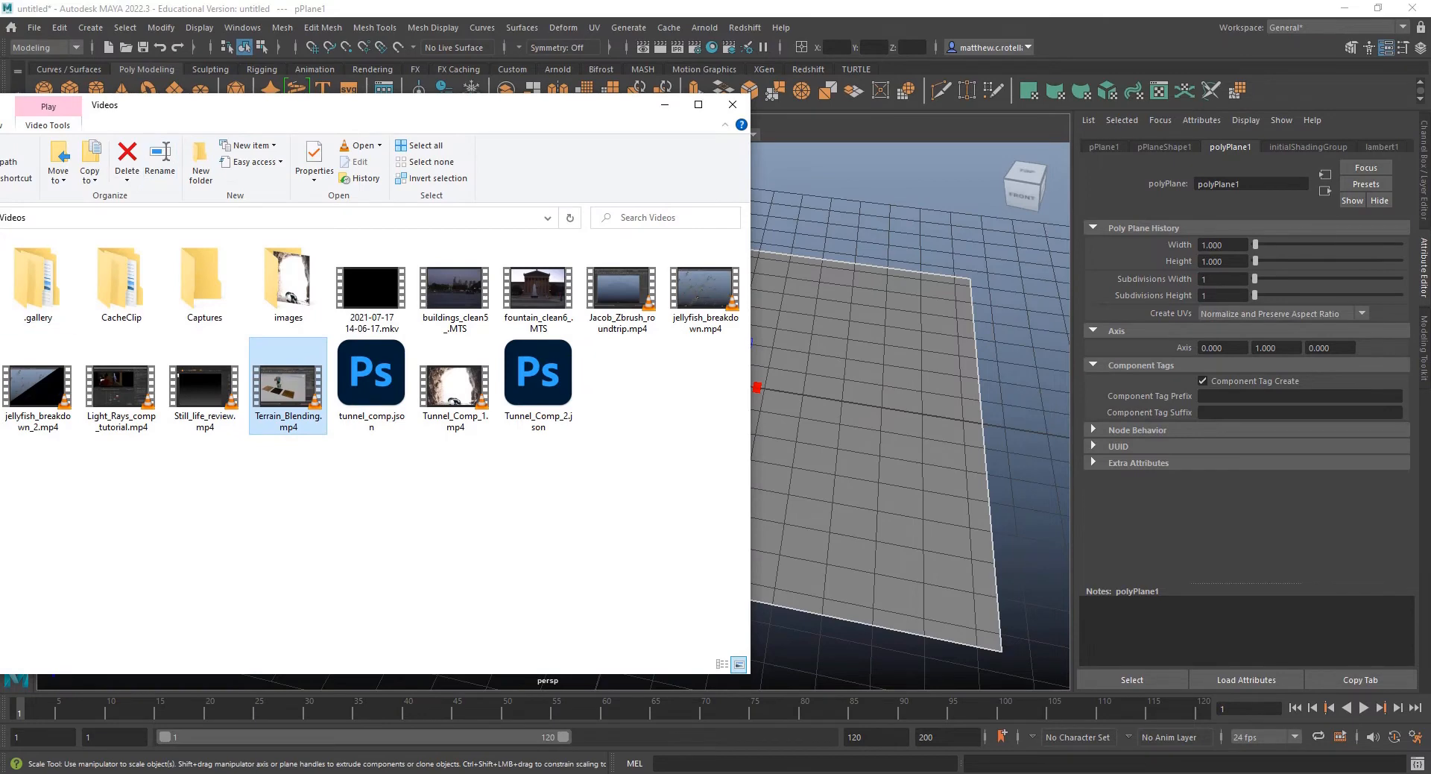
drag(149, 107, 0, 43)
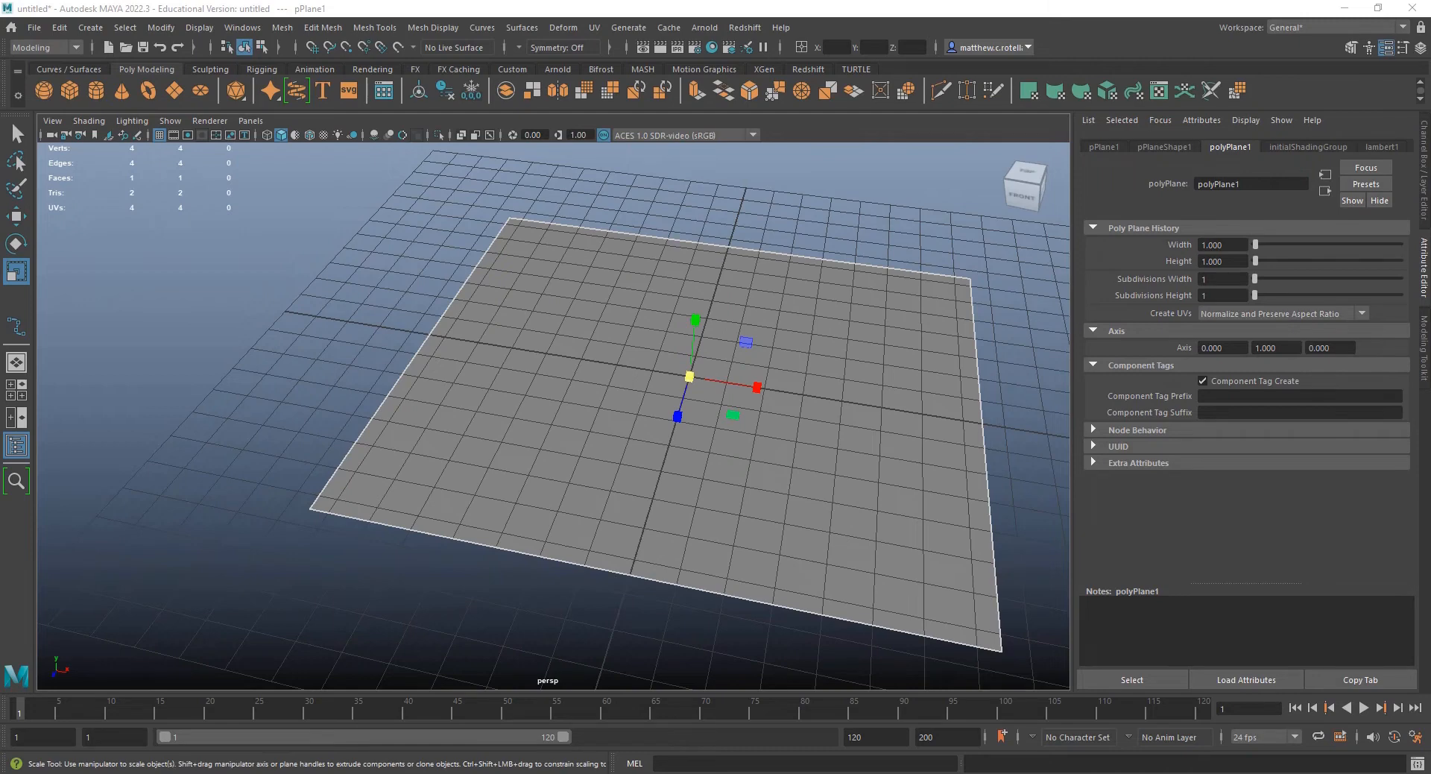
drag(0, 91, 383, 122)
scroll(326, 494, down, 2)
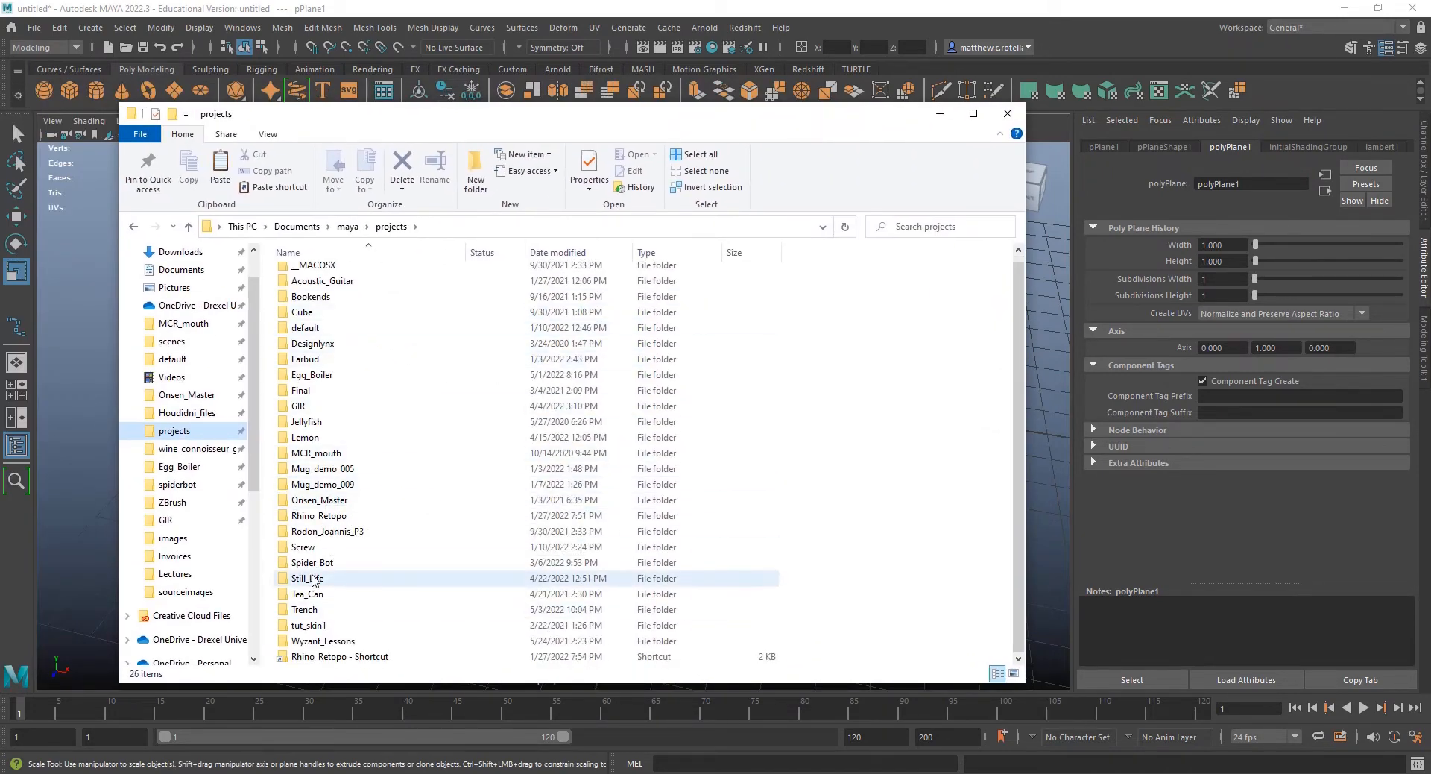
double_click(307, 609)
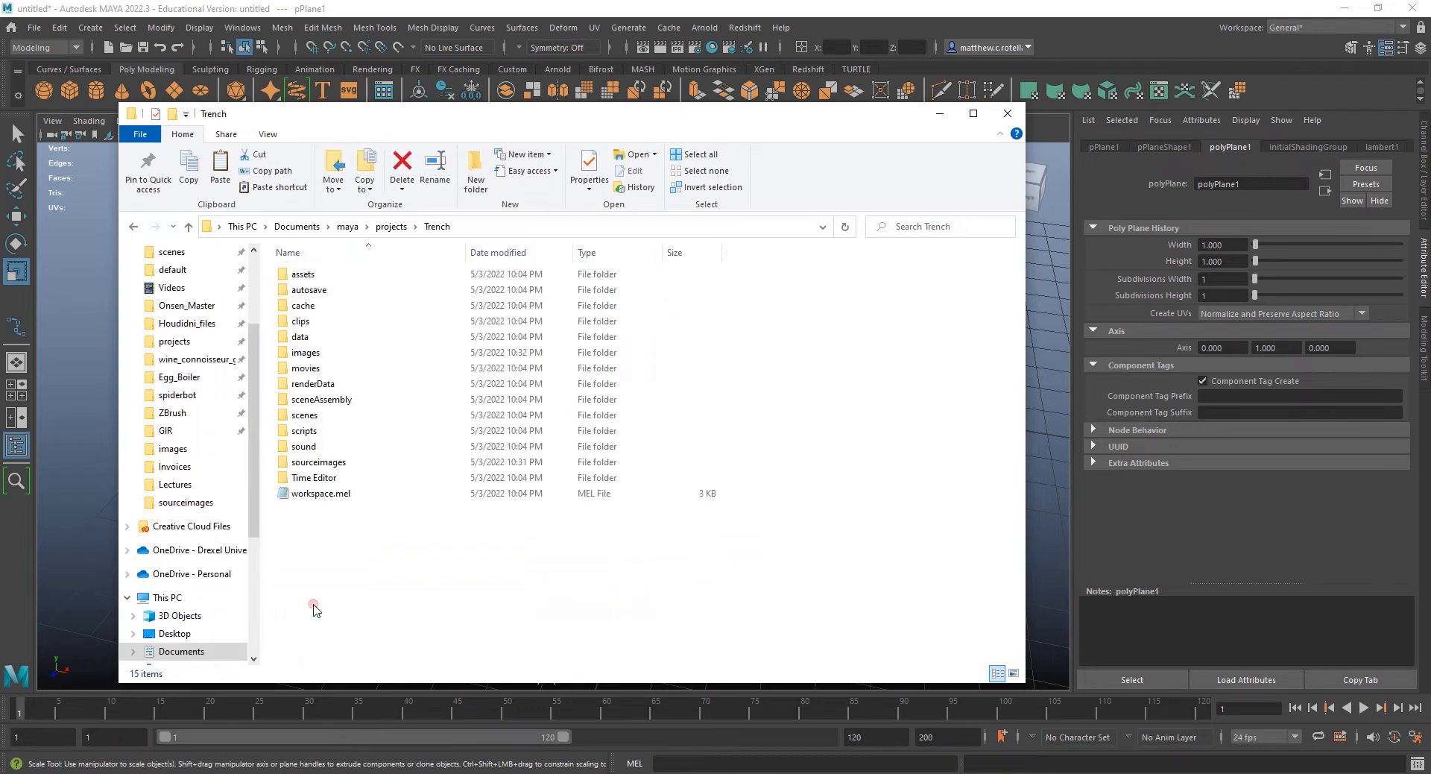
double_click(320, 463)
double_click(466, 316)
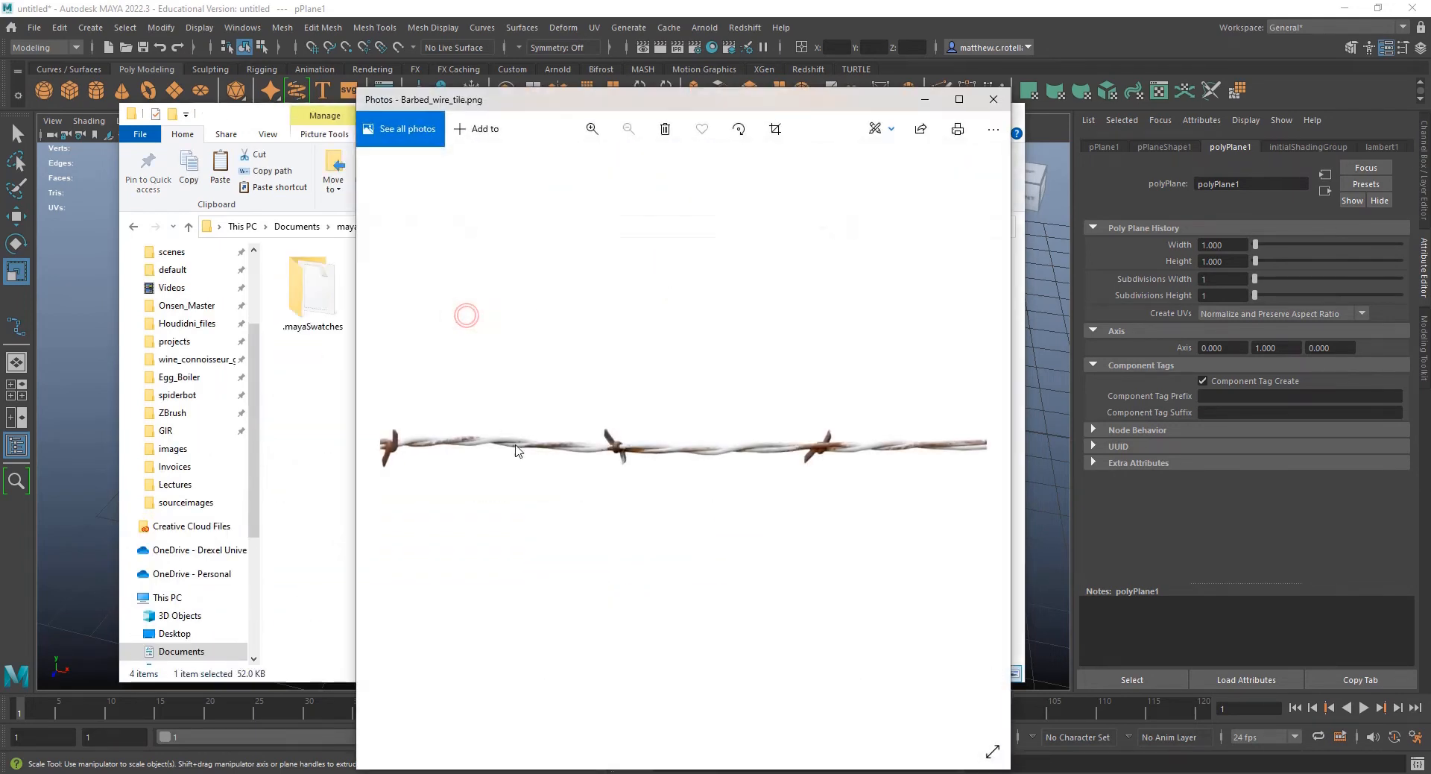
drag(573, 105, 562, 1)
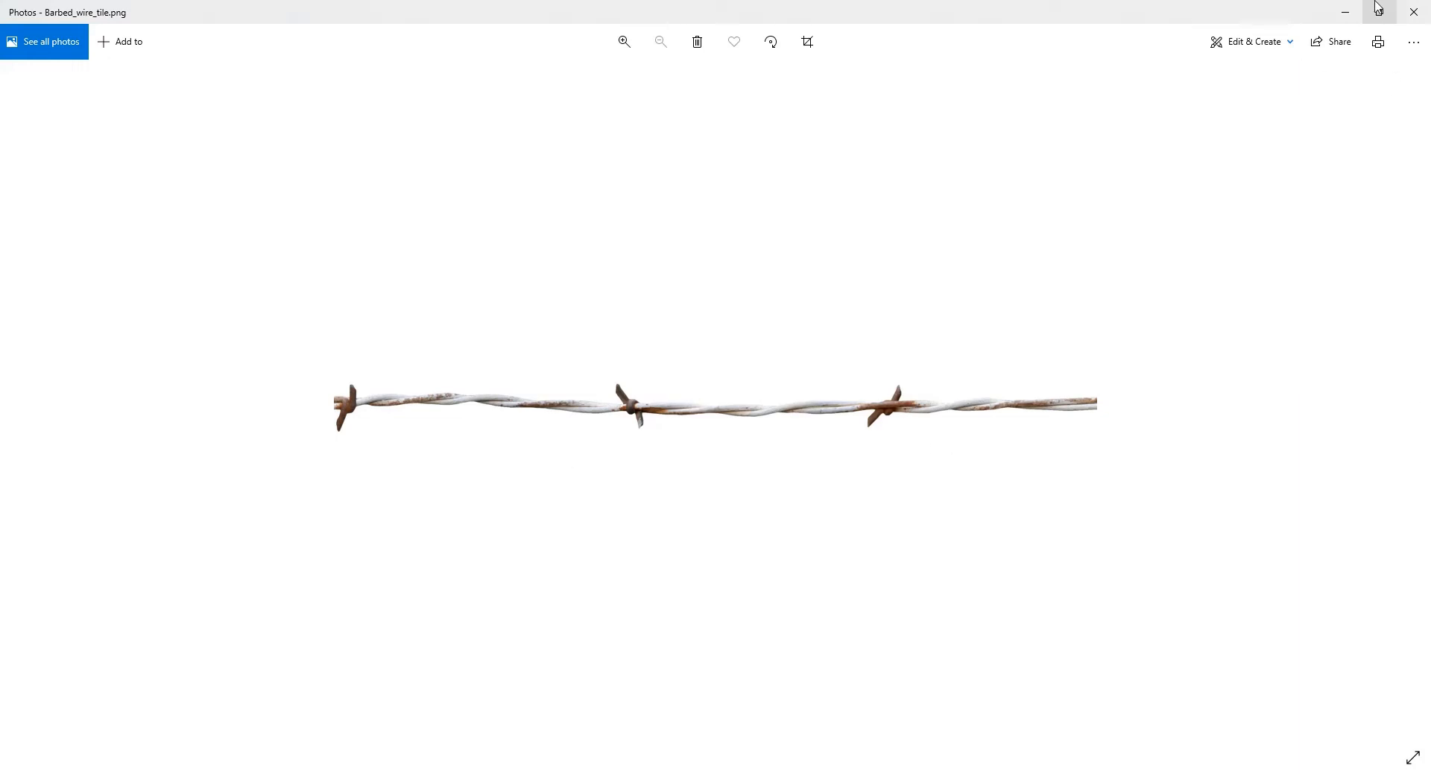
click(1429, 3)
drag(585, 120, 0, 287)
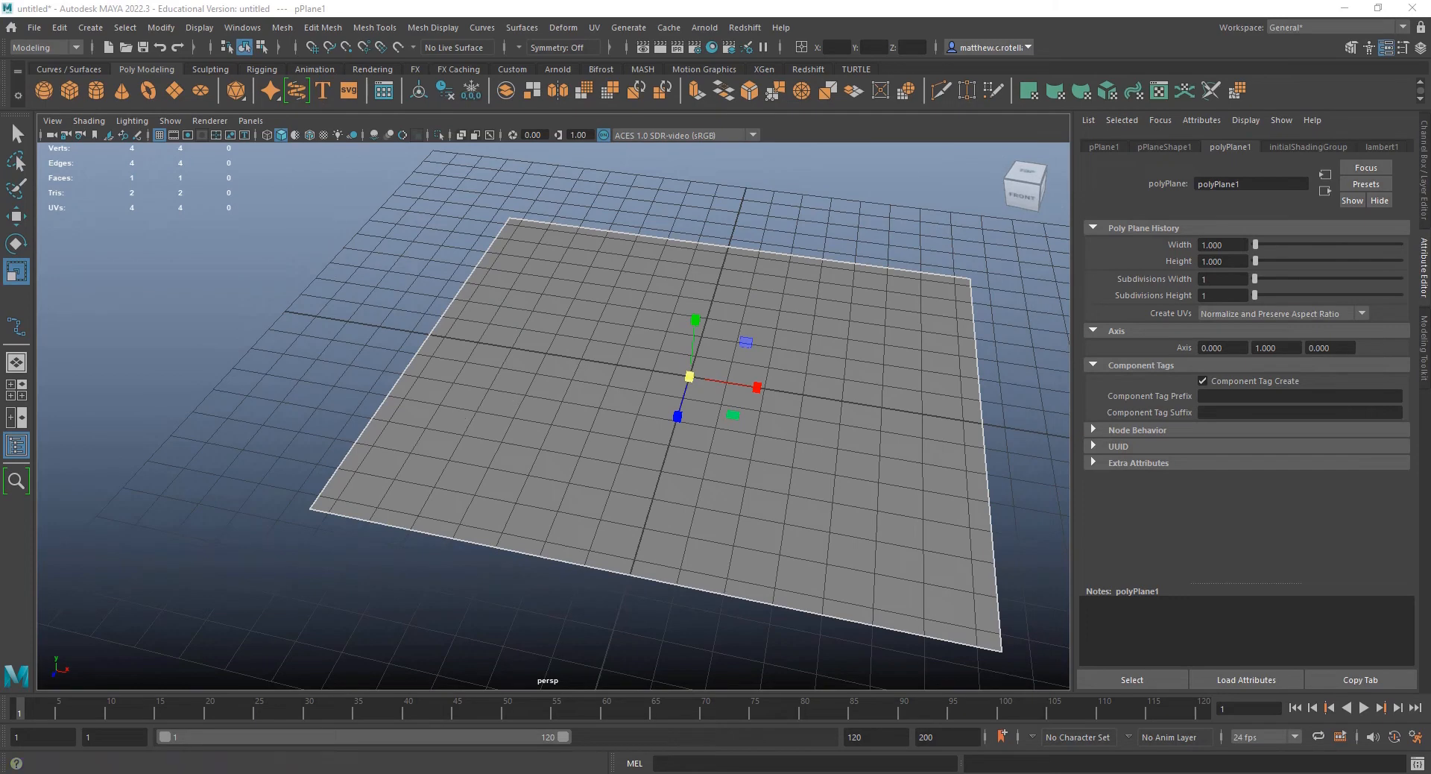
- Open the Hypershade and create a RedshiftMaterial
click(710, 47)
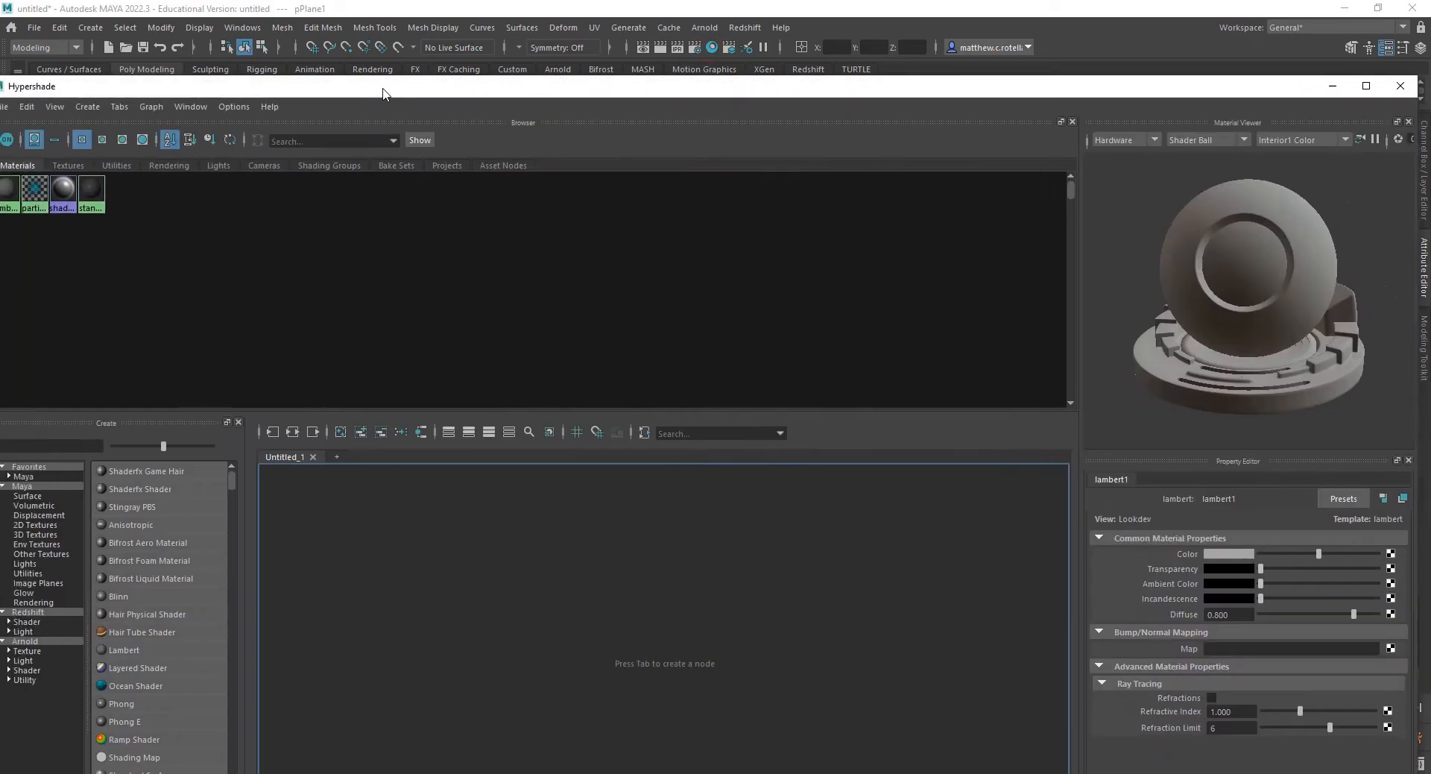
drag(383, 87, 511, 10)
click(40, 541)
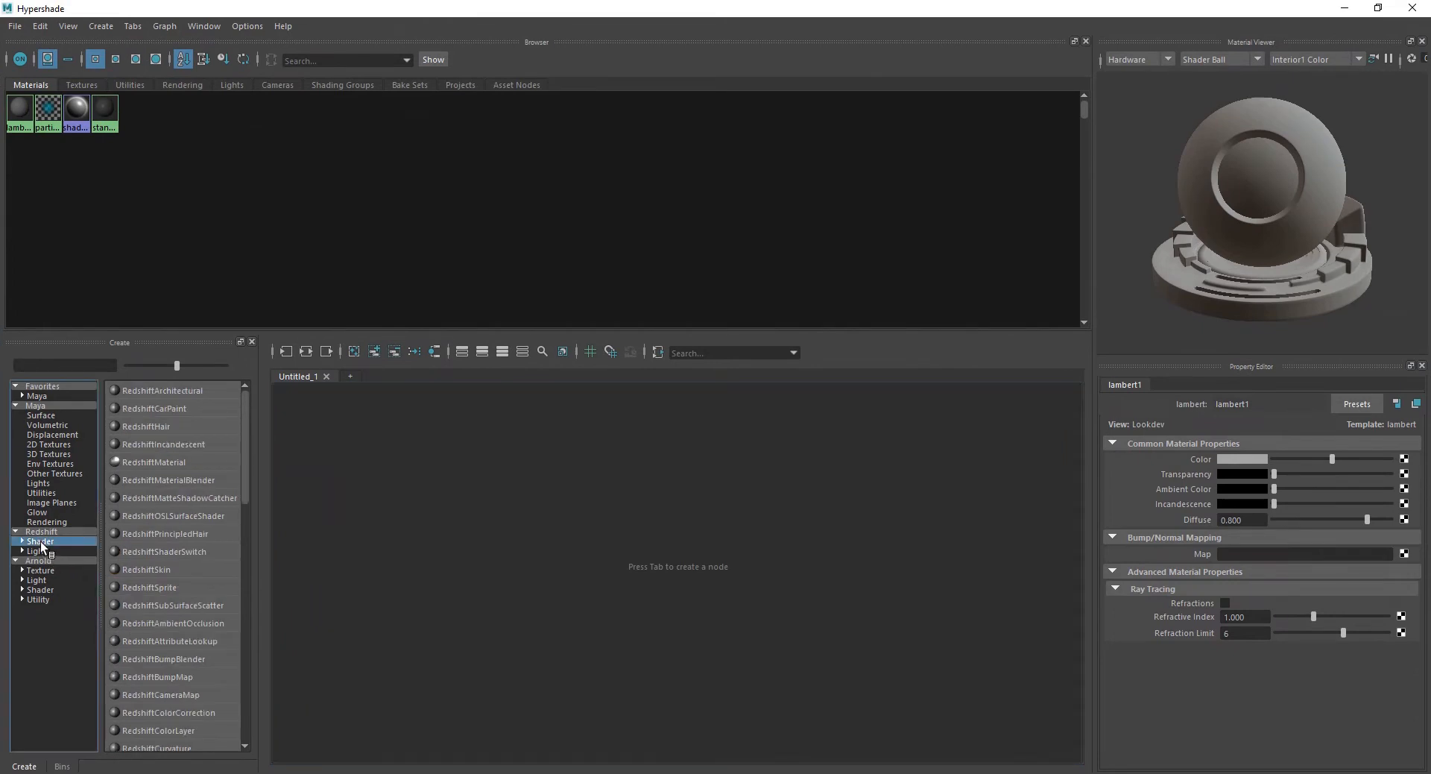
click(166, 462)
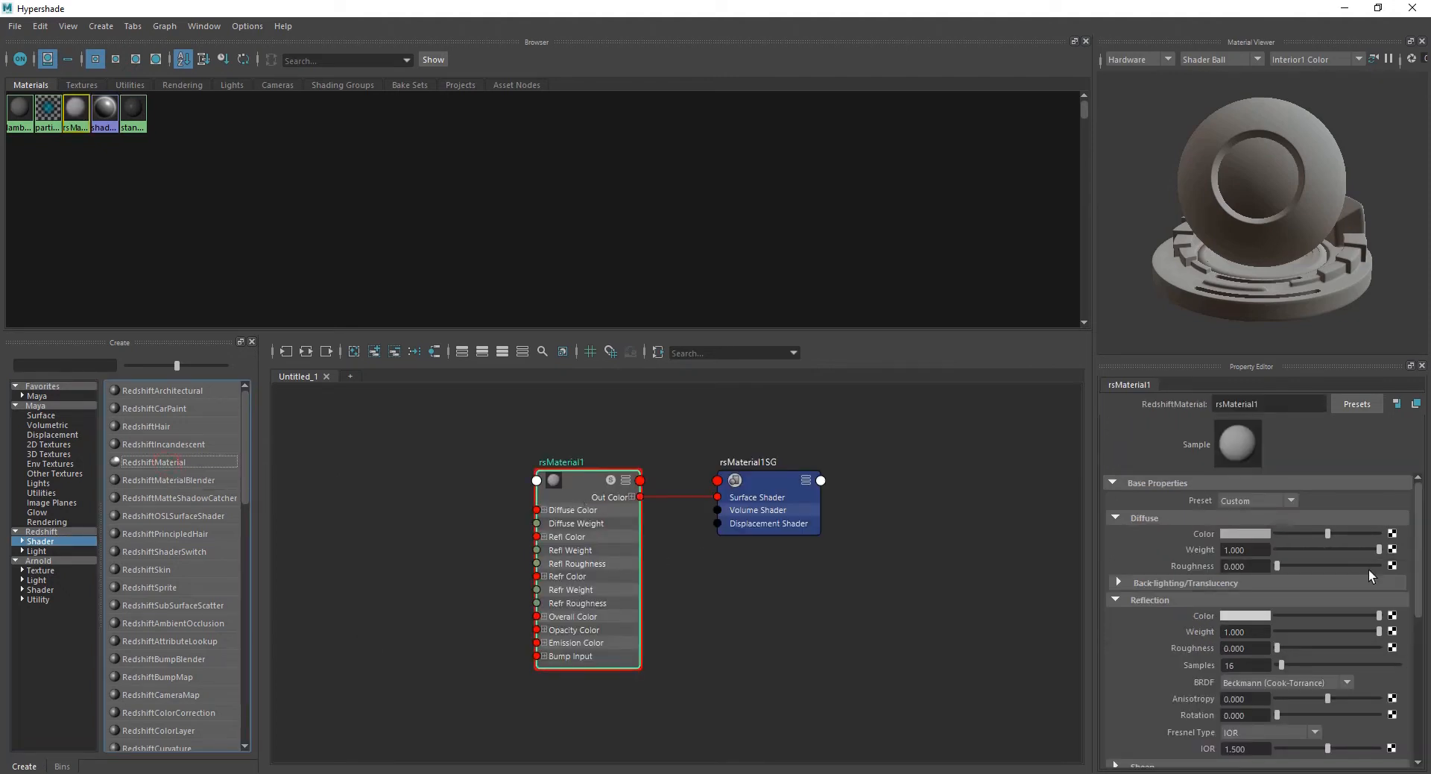
- Connect a file texture to the Redshift material's diffuse color and load Barbed_wire_tile.png into it
click(1392, 533)
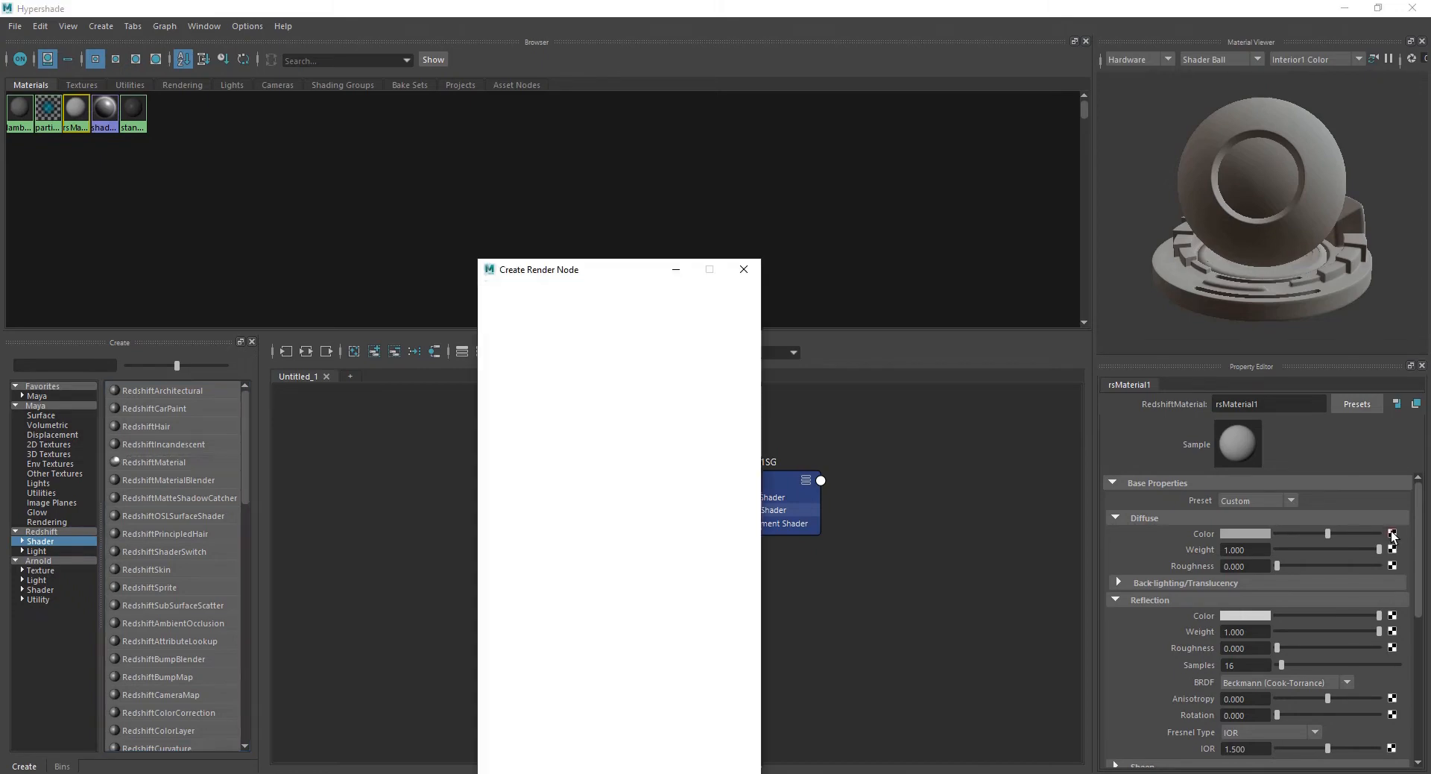
click(607, 391)
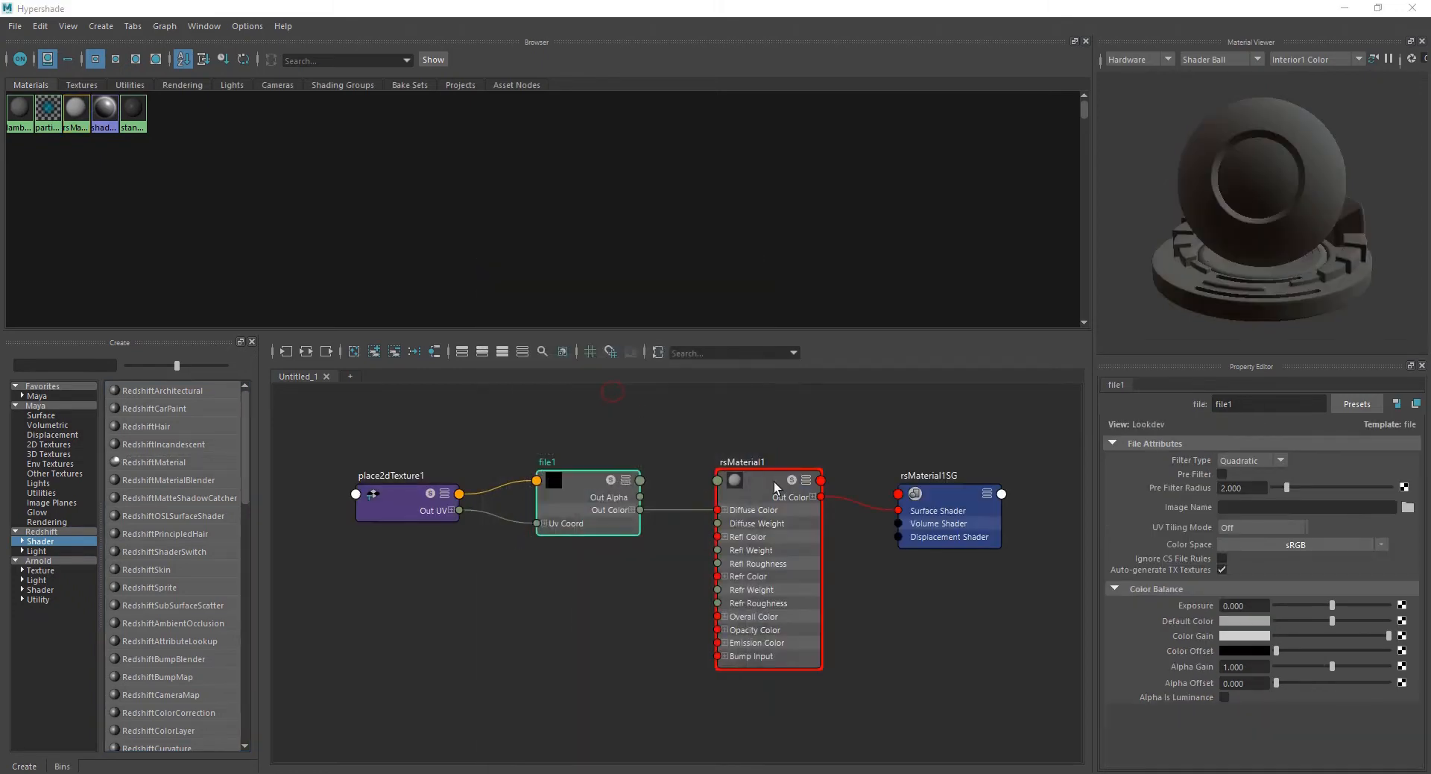
click(1408, 509)
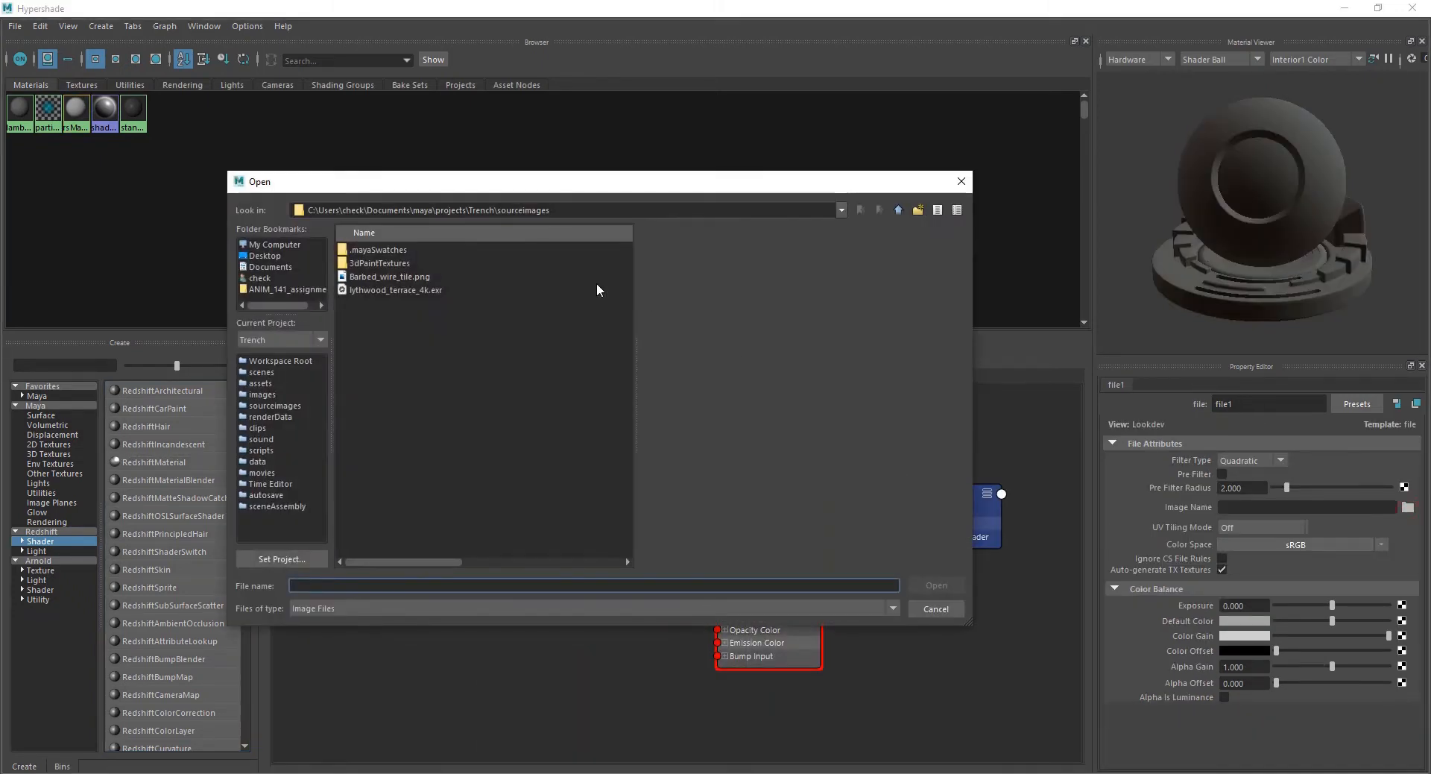
click(385, 279)
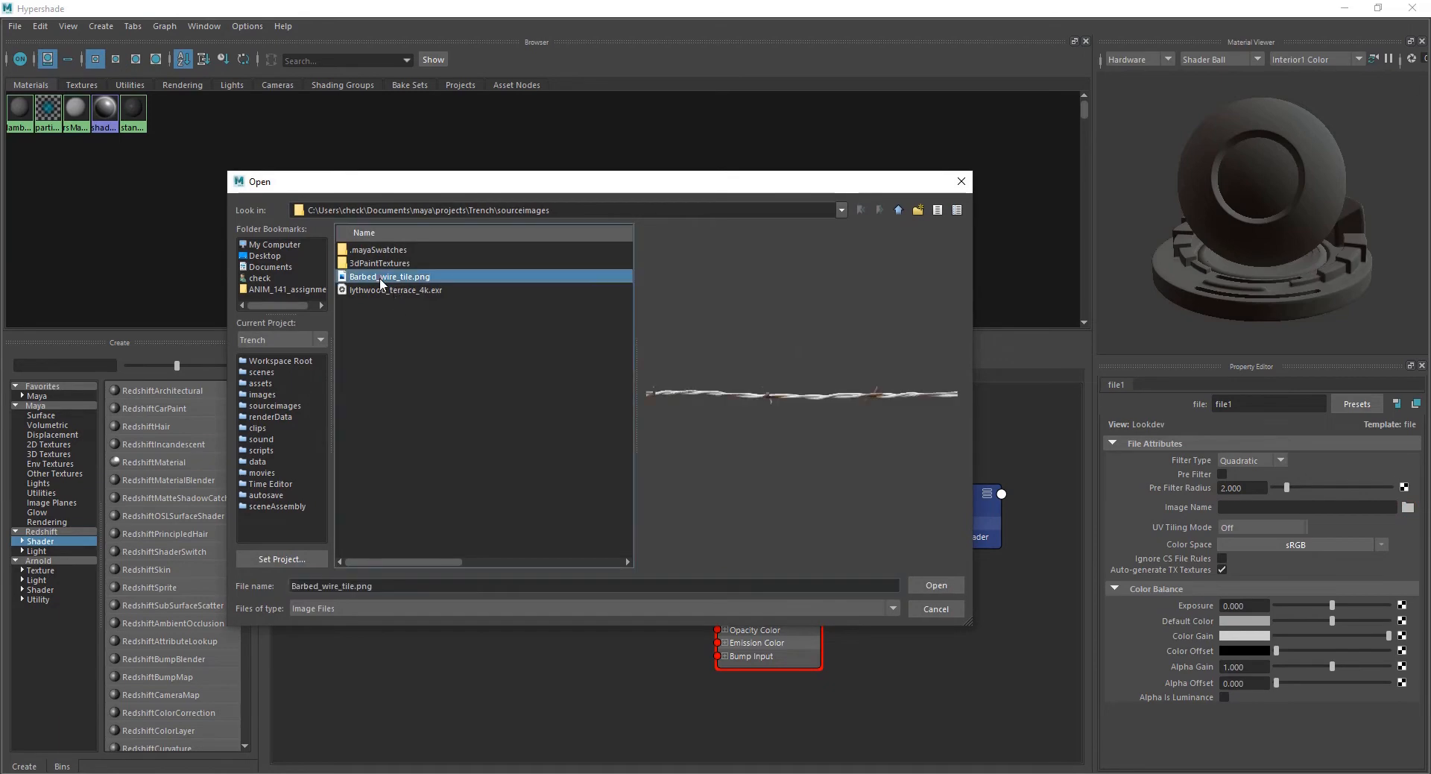
click(935, 585)
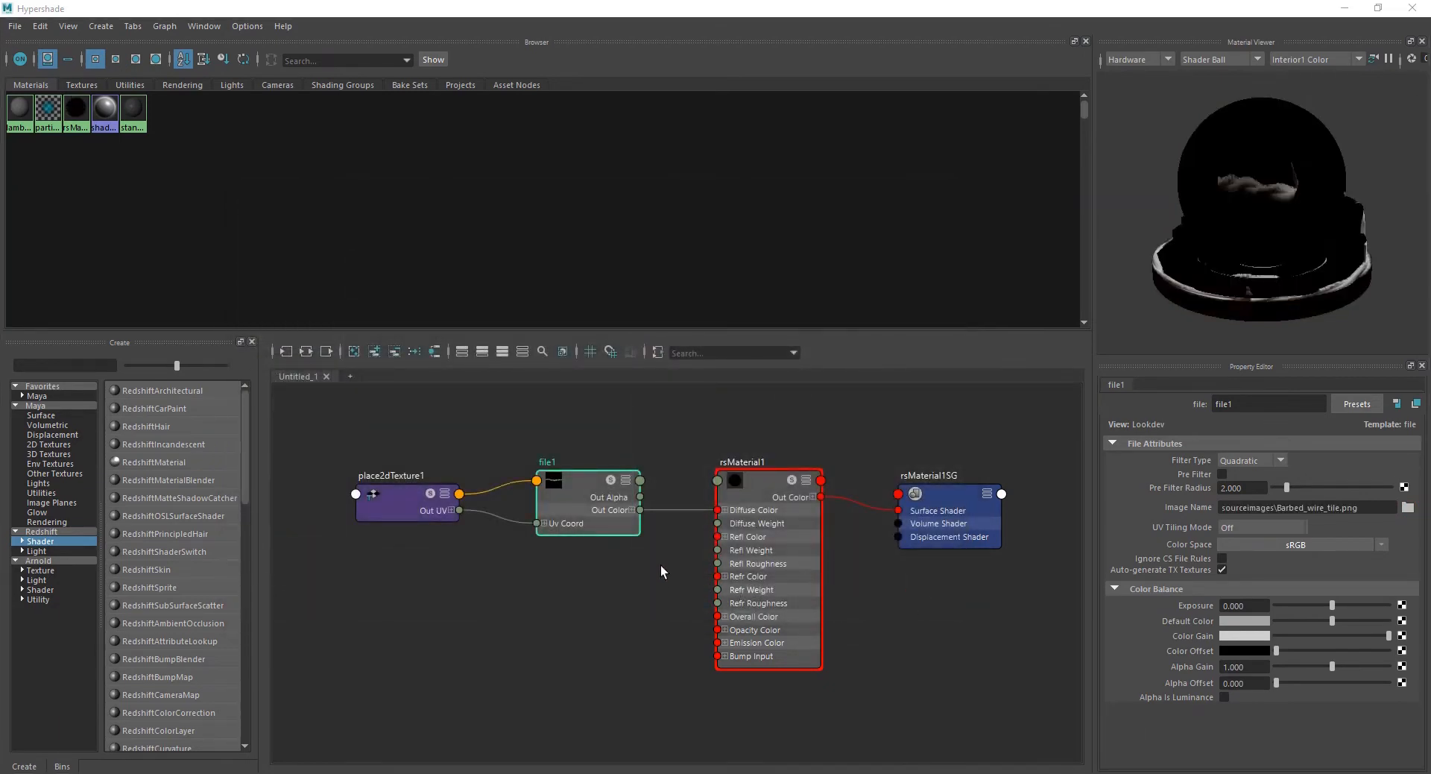
- Assign the Redshift material to the plane and turn on textured display in the viewport
drag(639, 5, 638, 0)
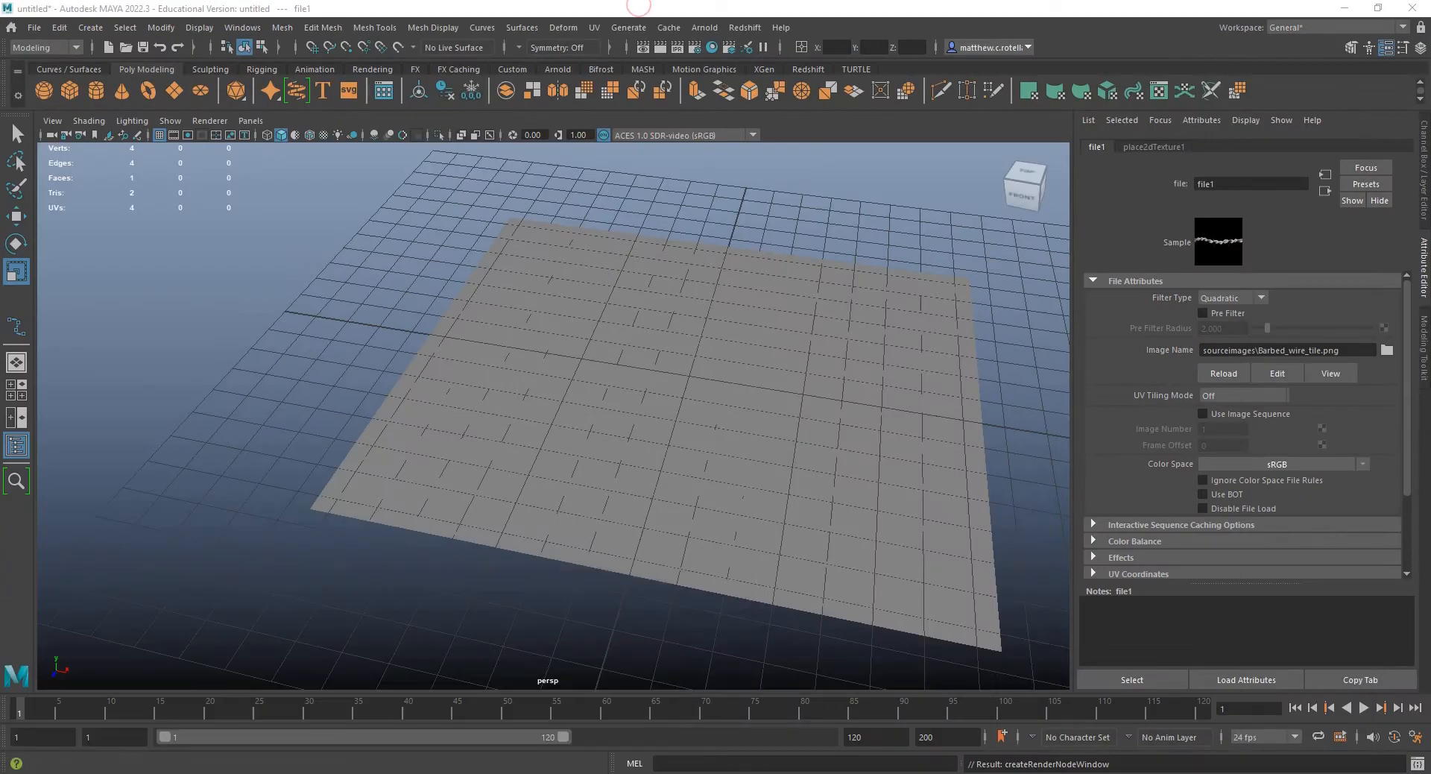
click(666, 483)
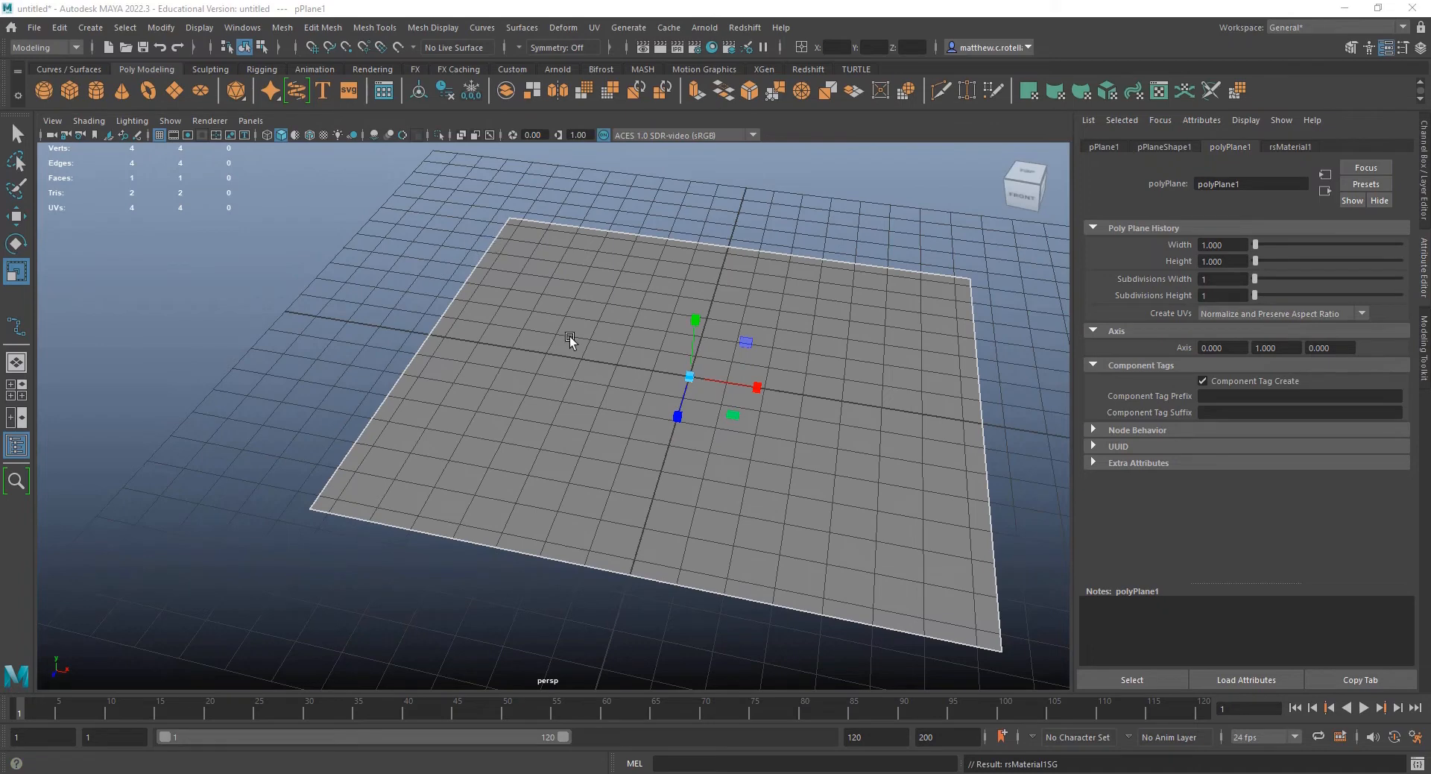
click(325, 135)
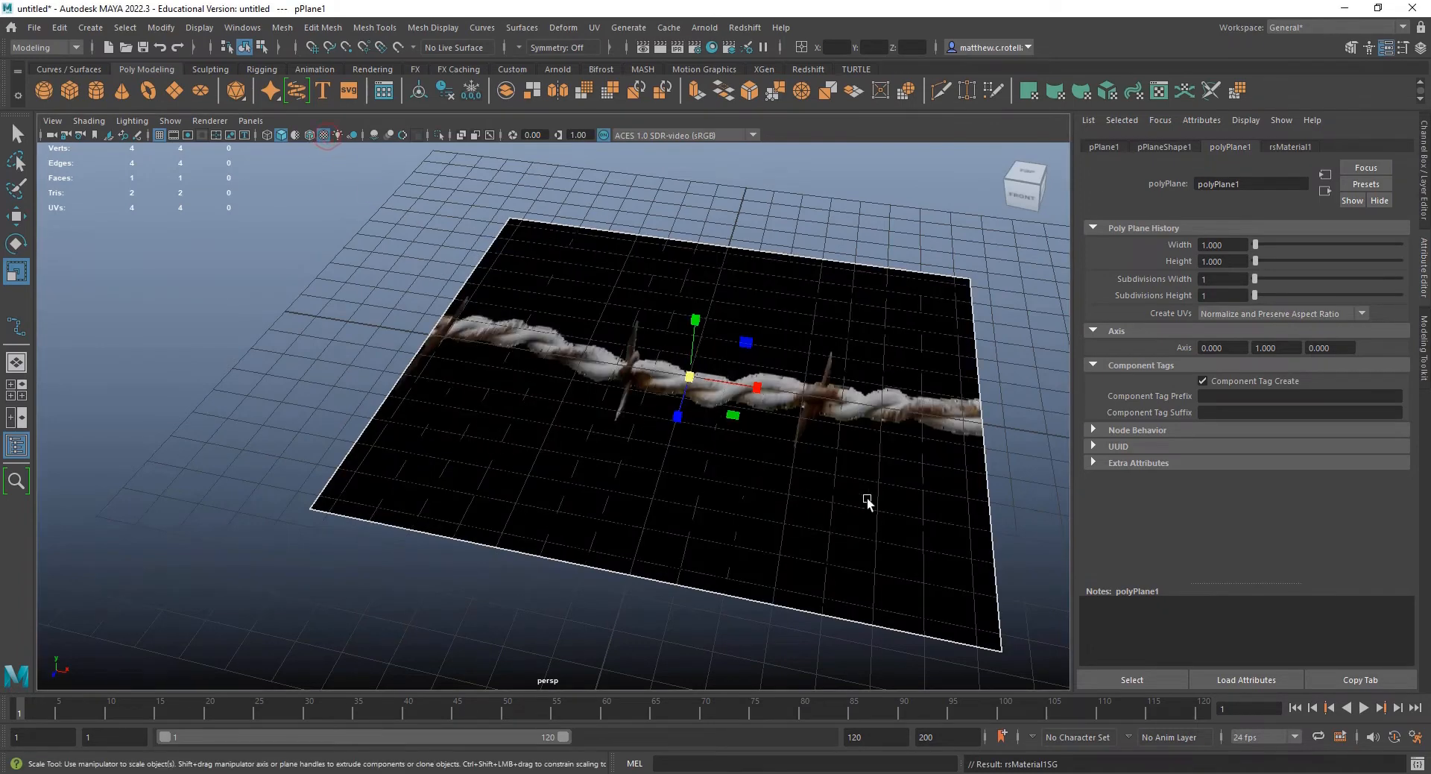
- Add a Redshift Dome Light to the scene
click(744, 30)
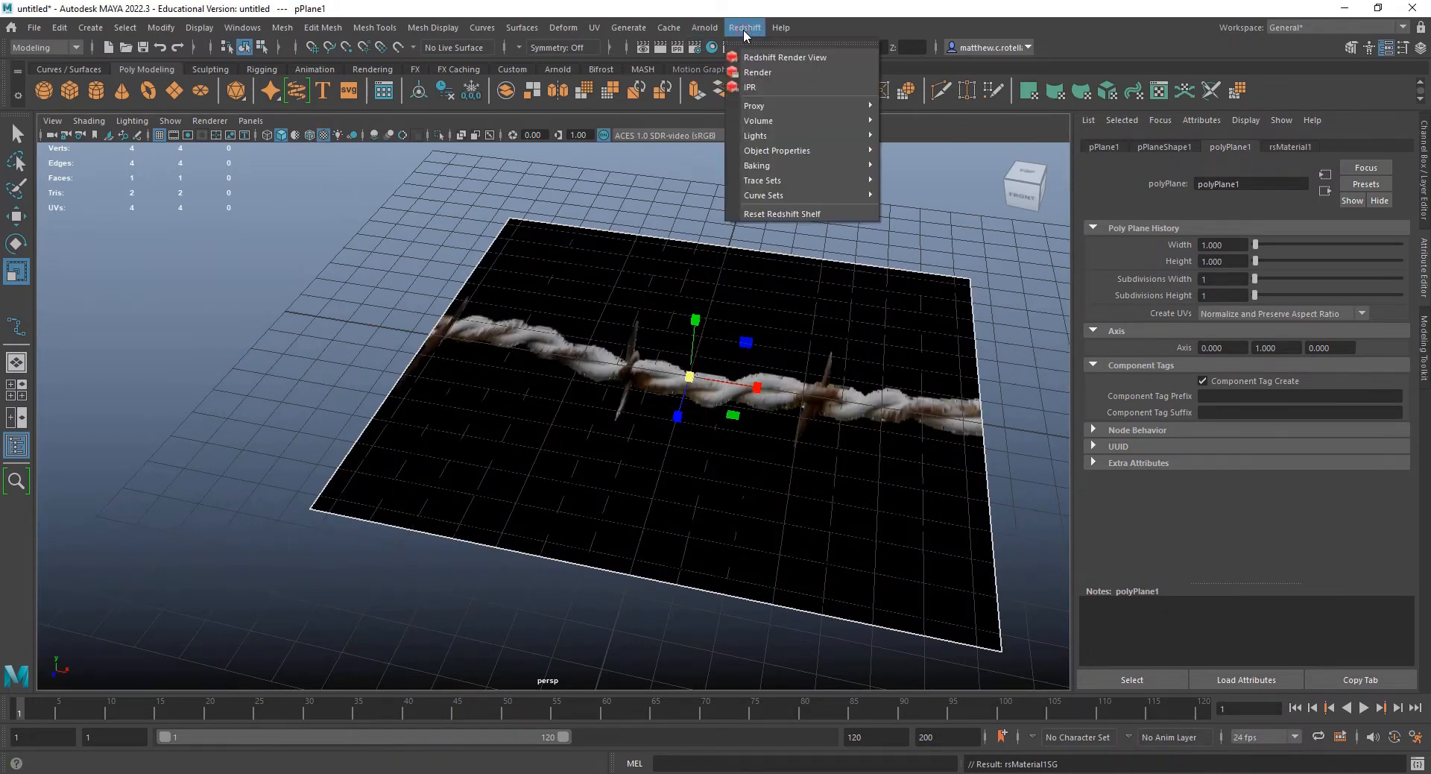
mouse_move(756, 138)
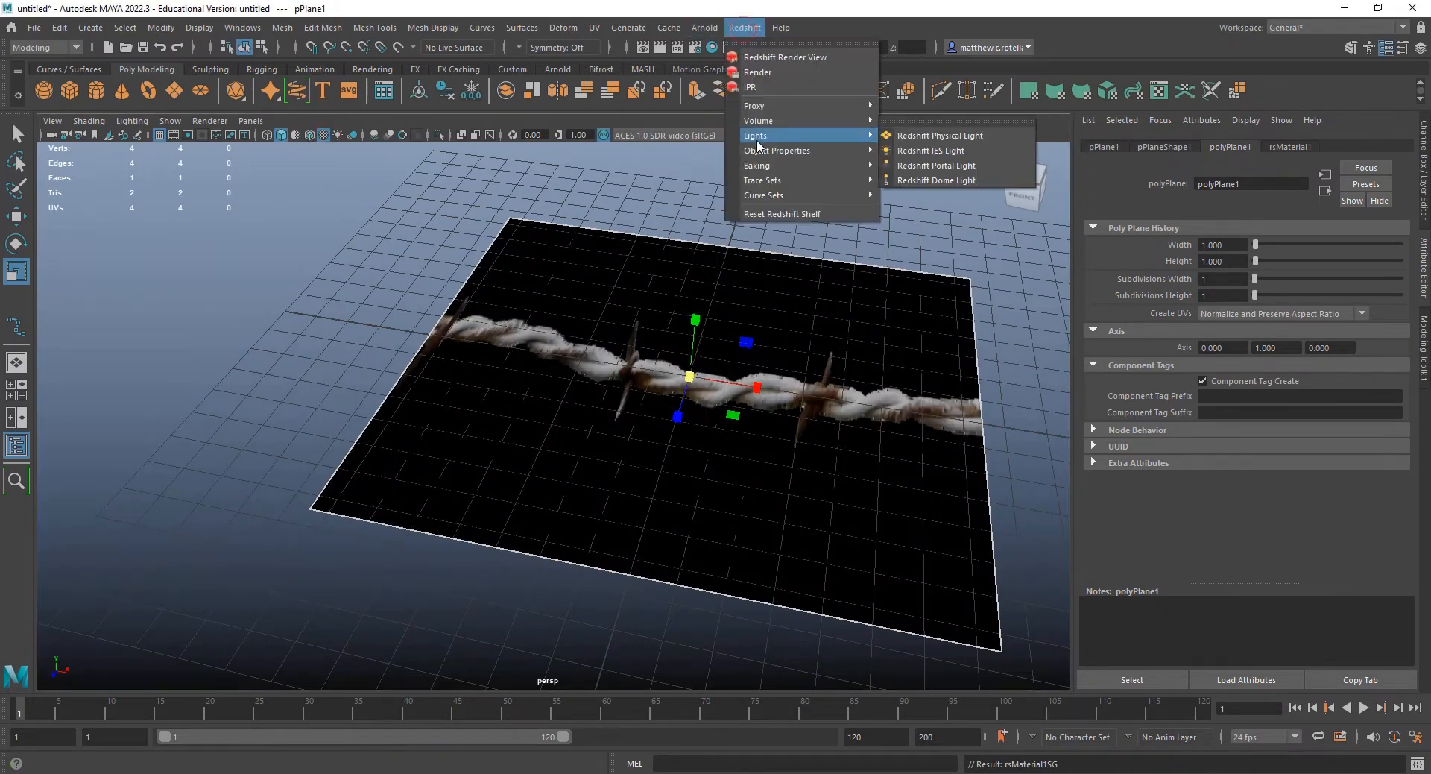
click(962, 180)
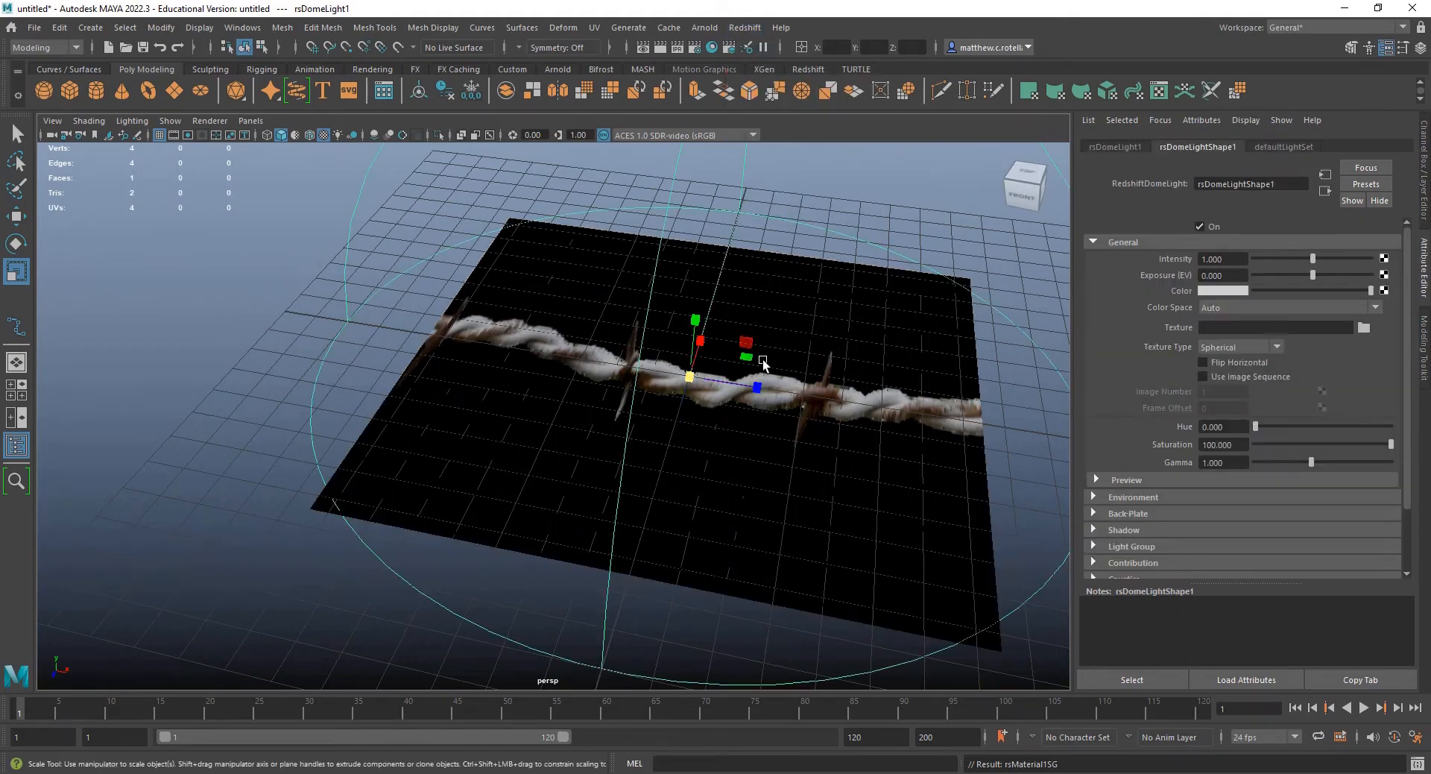
- Turn on the resolution gate for the perspective view and render the textured plane with Redshift
alt+drag(833, 380, 717, 406)
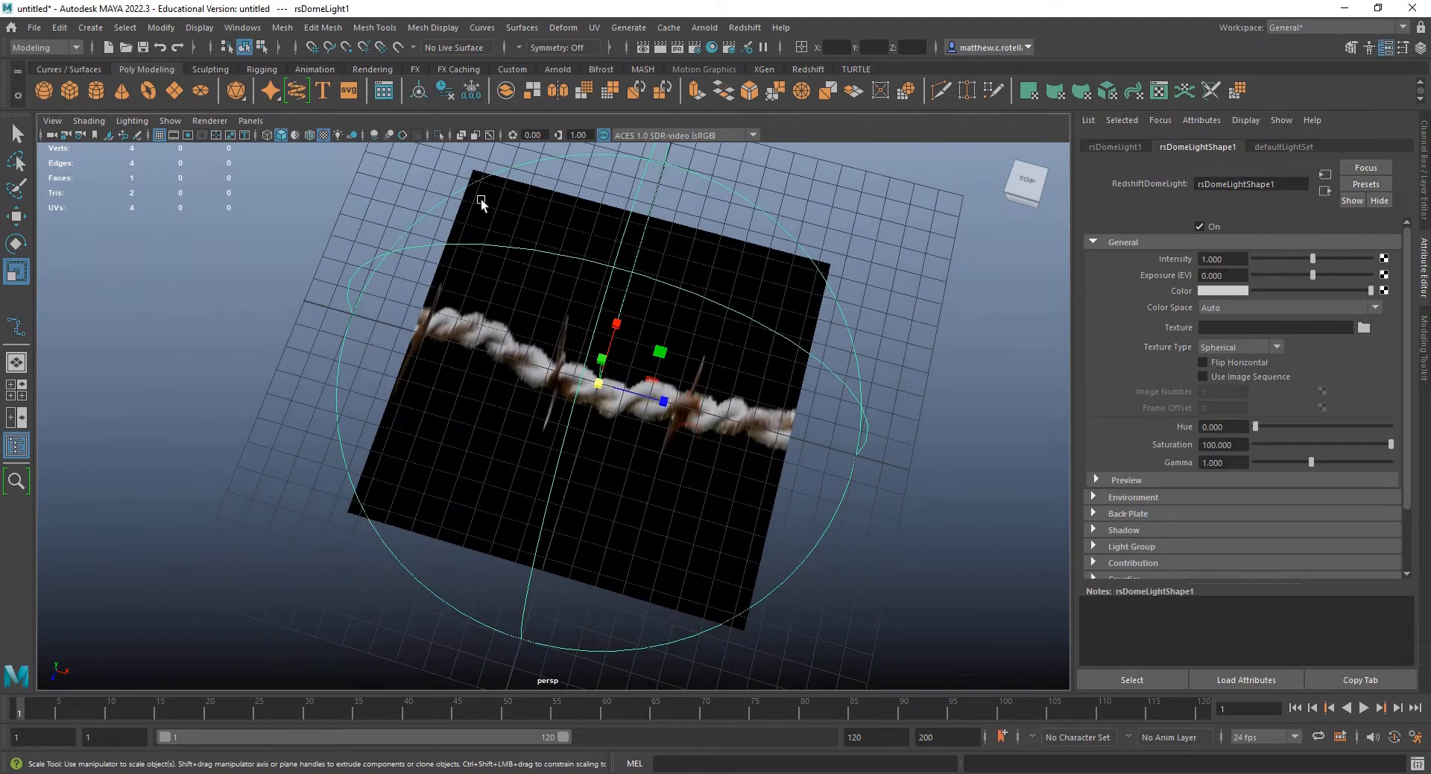
click(188, 135)
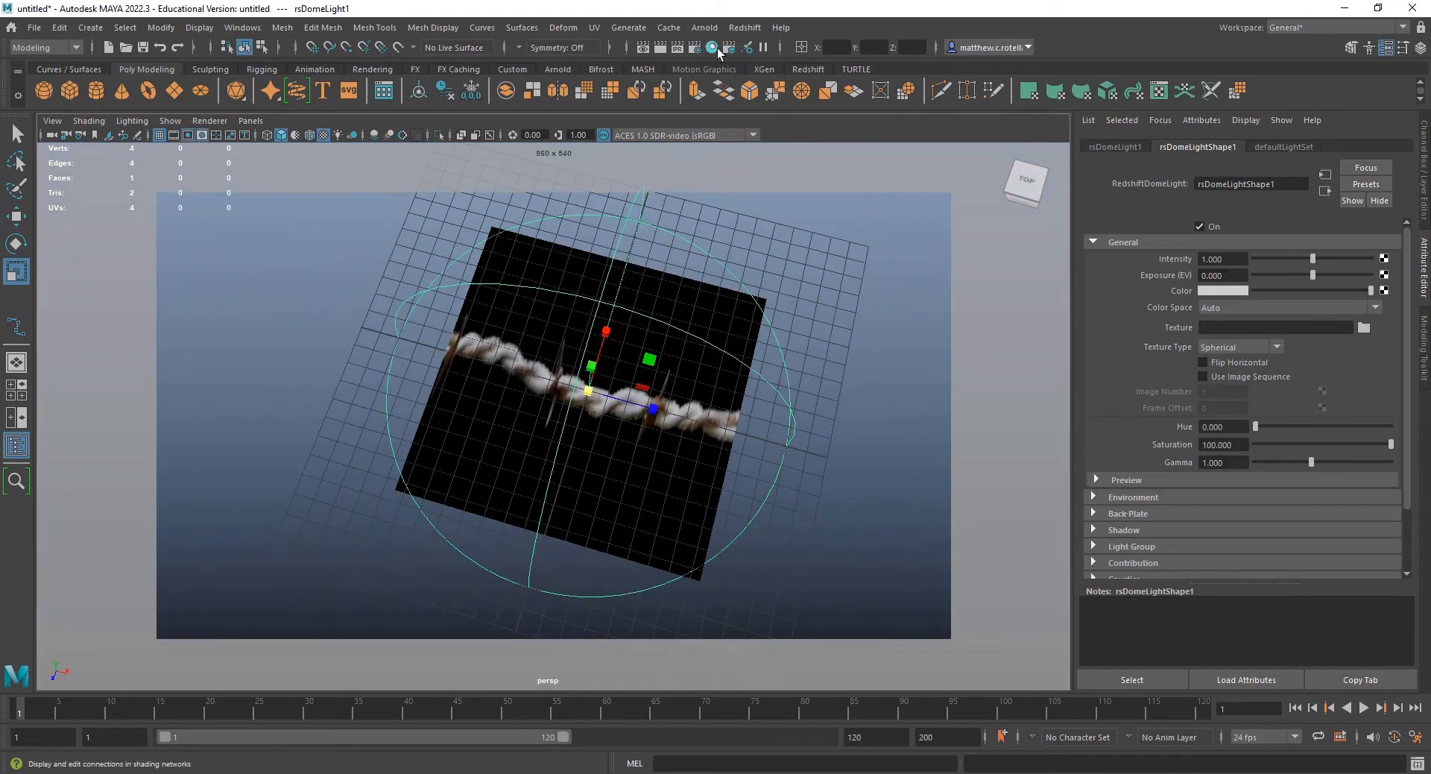
click(745, 28)
click(760, 72)
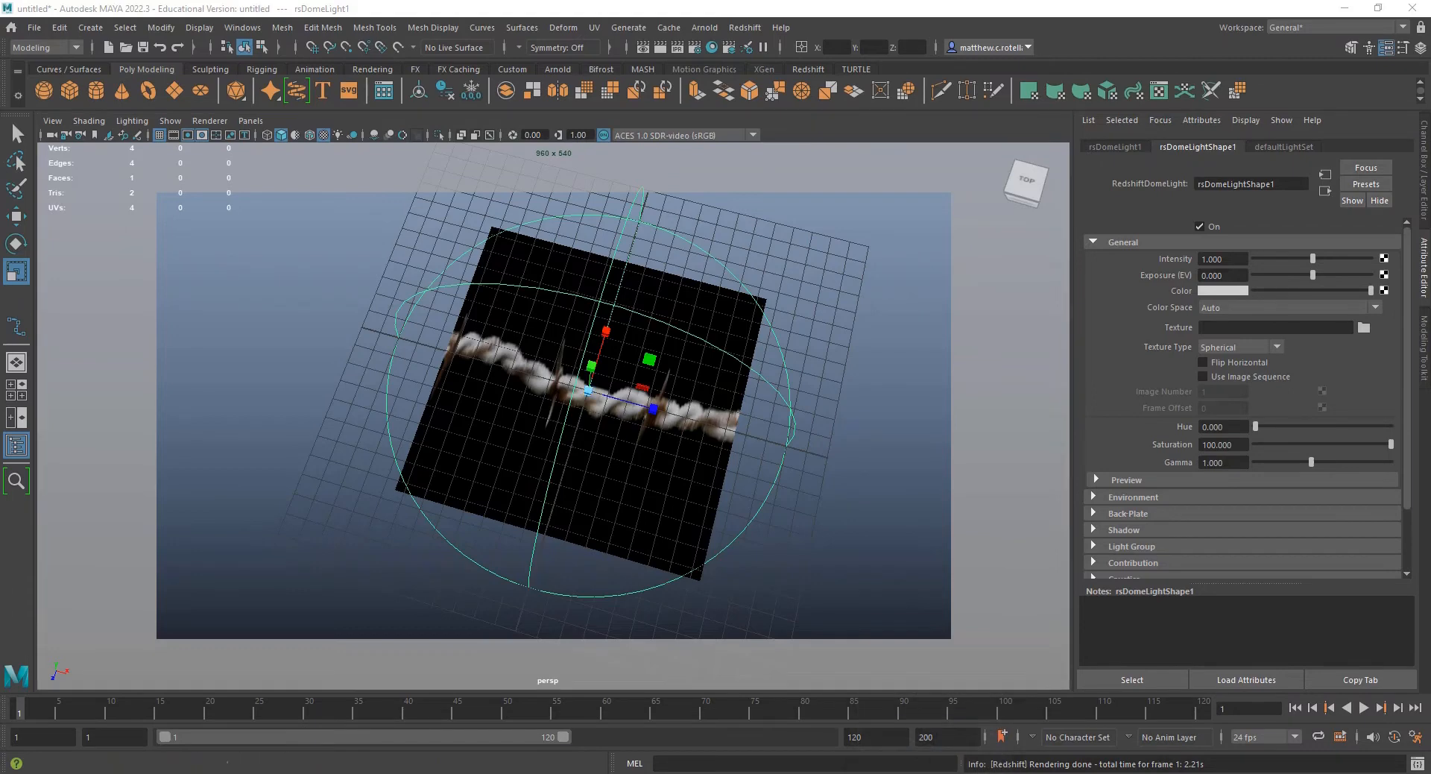
drag(352, 147, 802, 211)
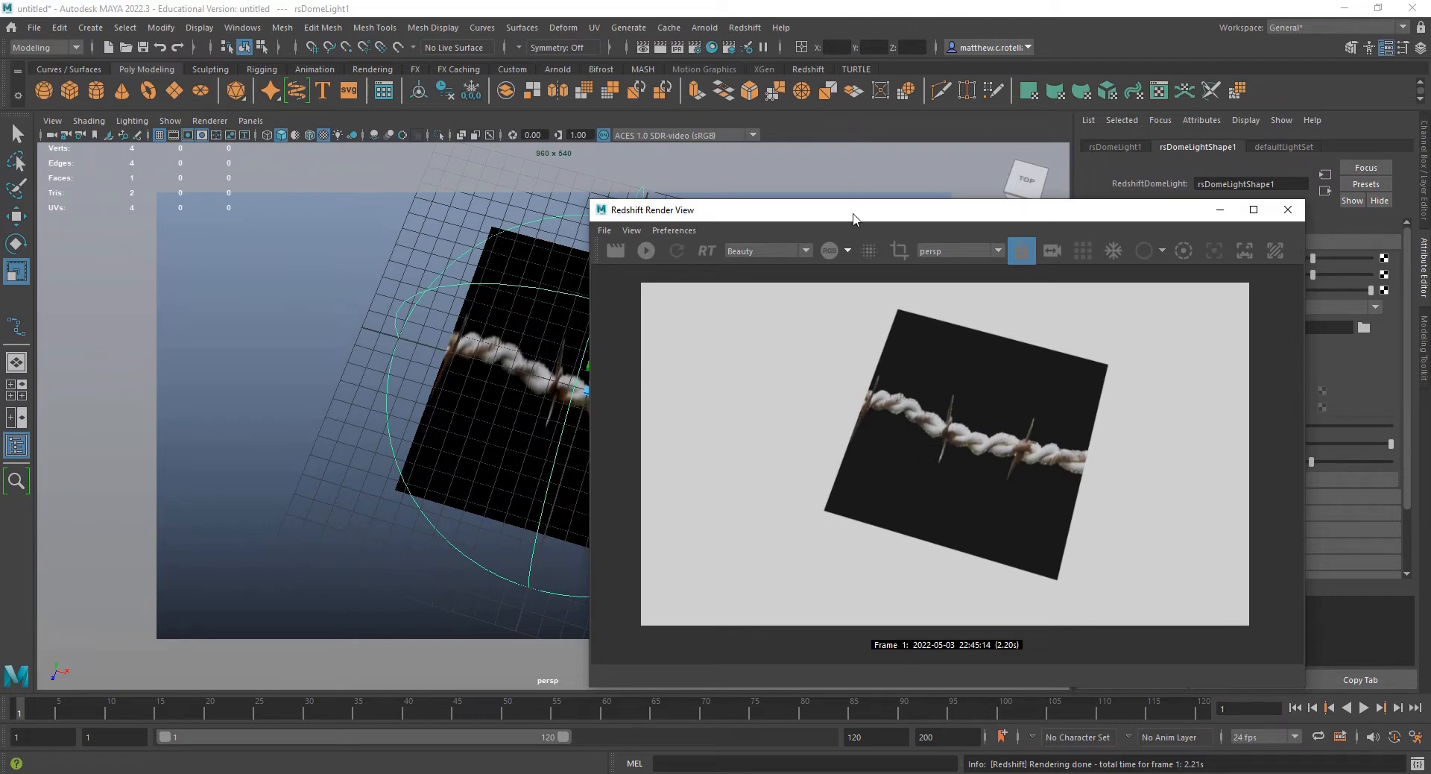
drag(853, 214, 0, 268)
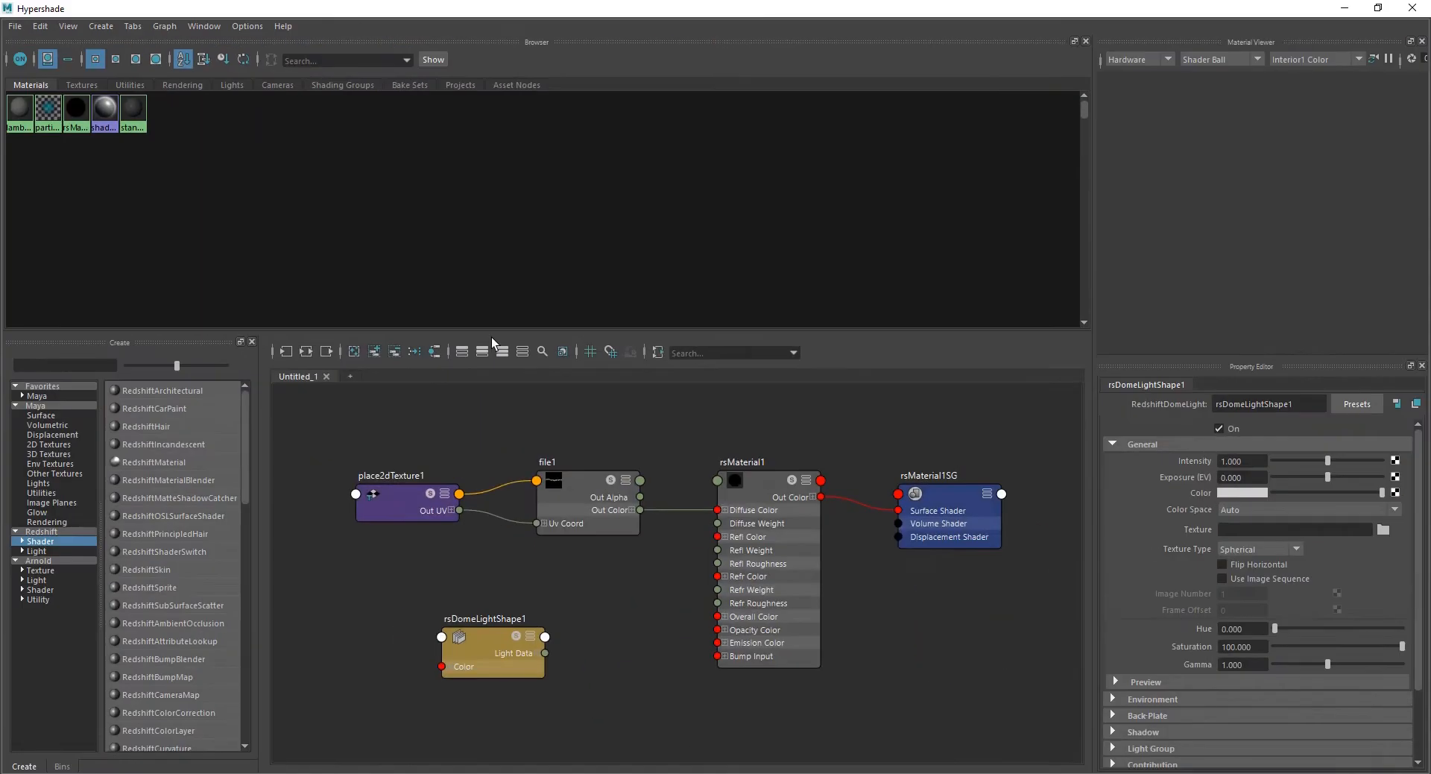
- Set the Redshift material's reflection weight to 0
scroll(961, 575, up, 5)
alt+middle_drag(767, 565, 783, 667)
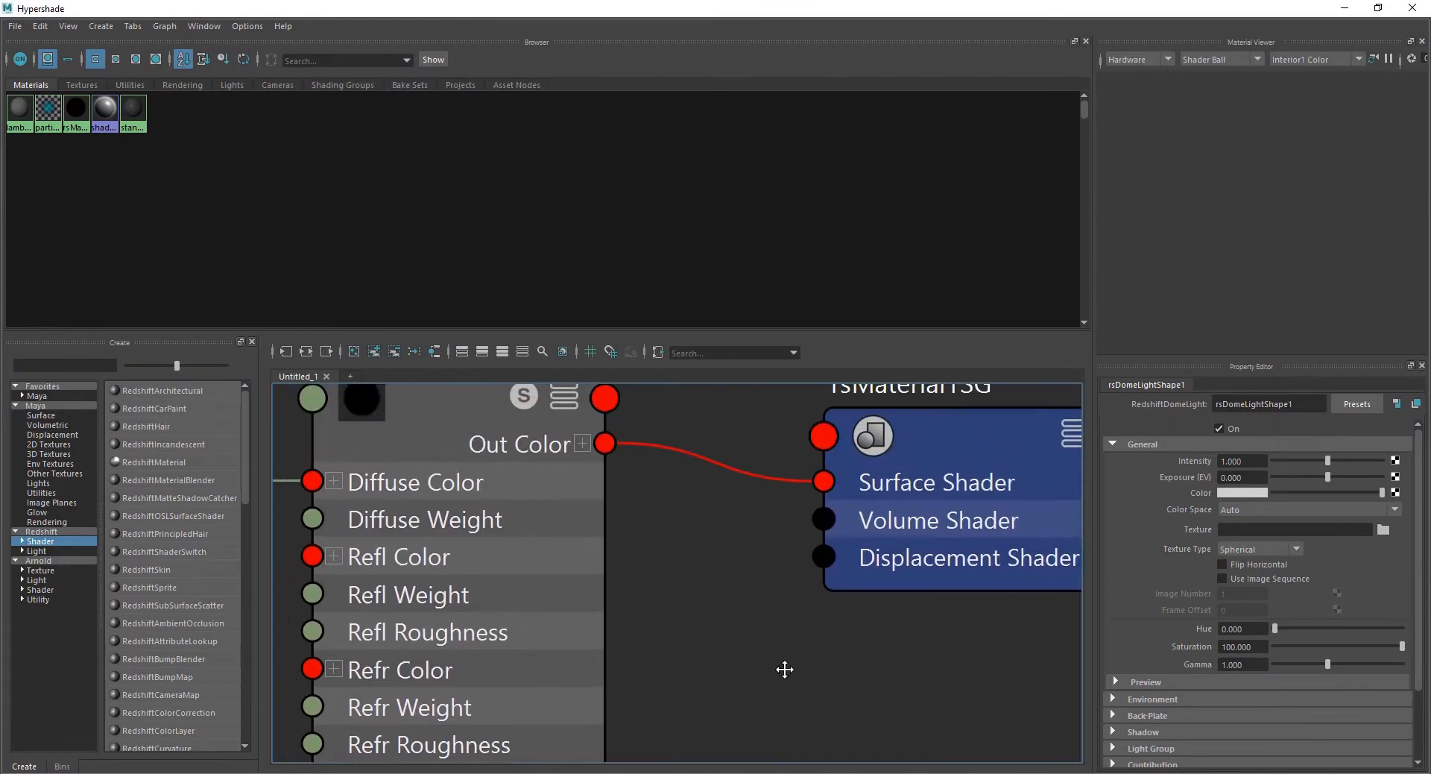
click(399, 432)
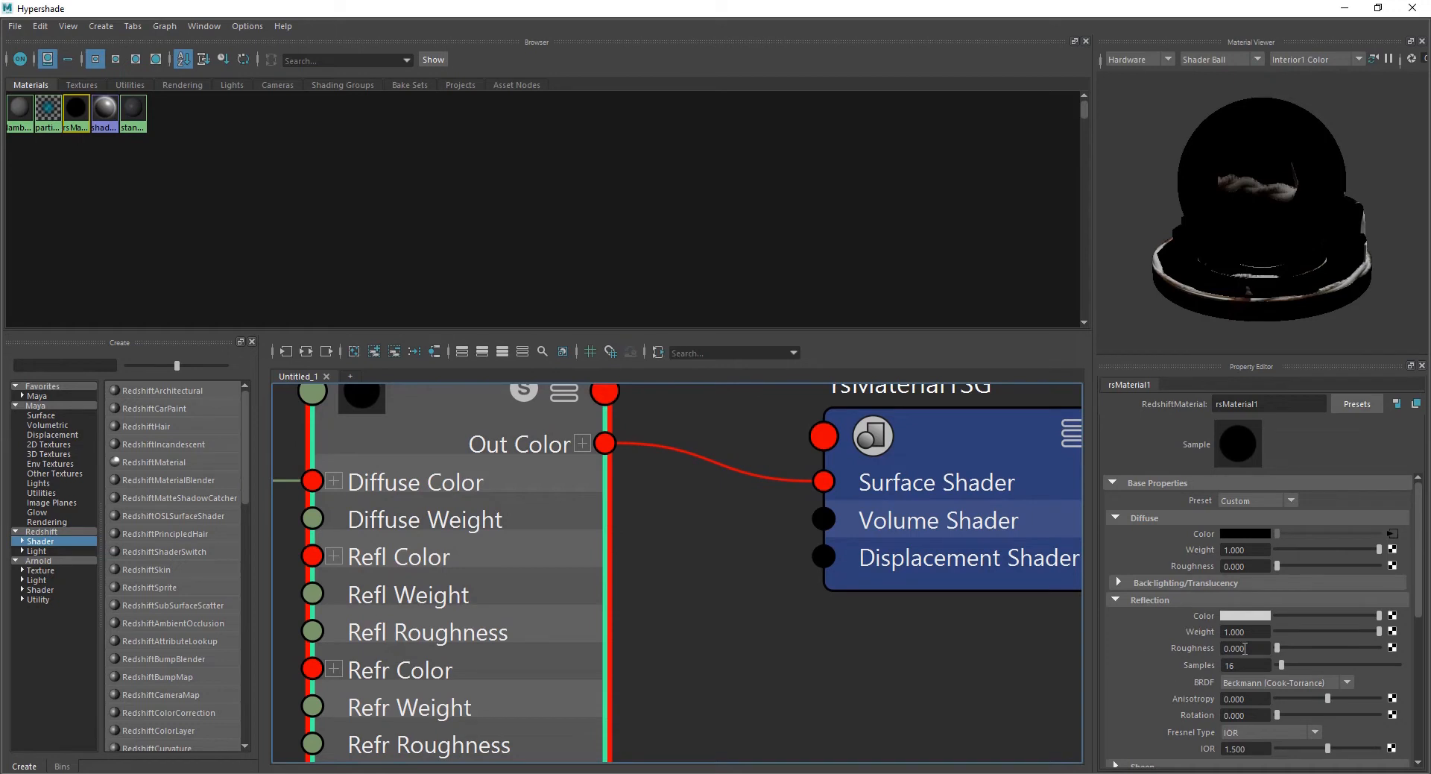
drag(1377, 632, 1143, 628)
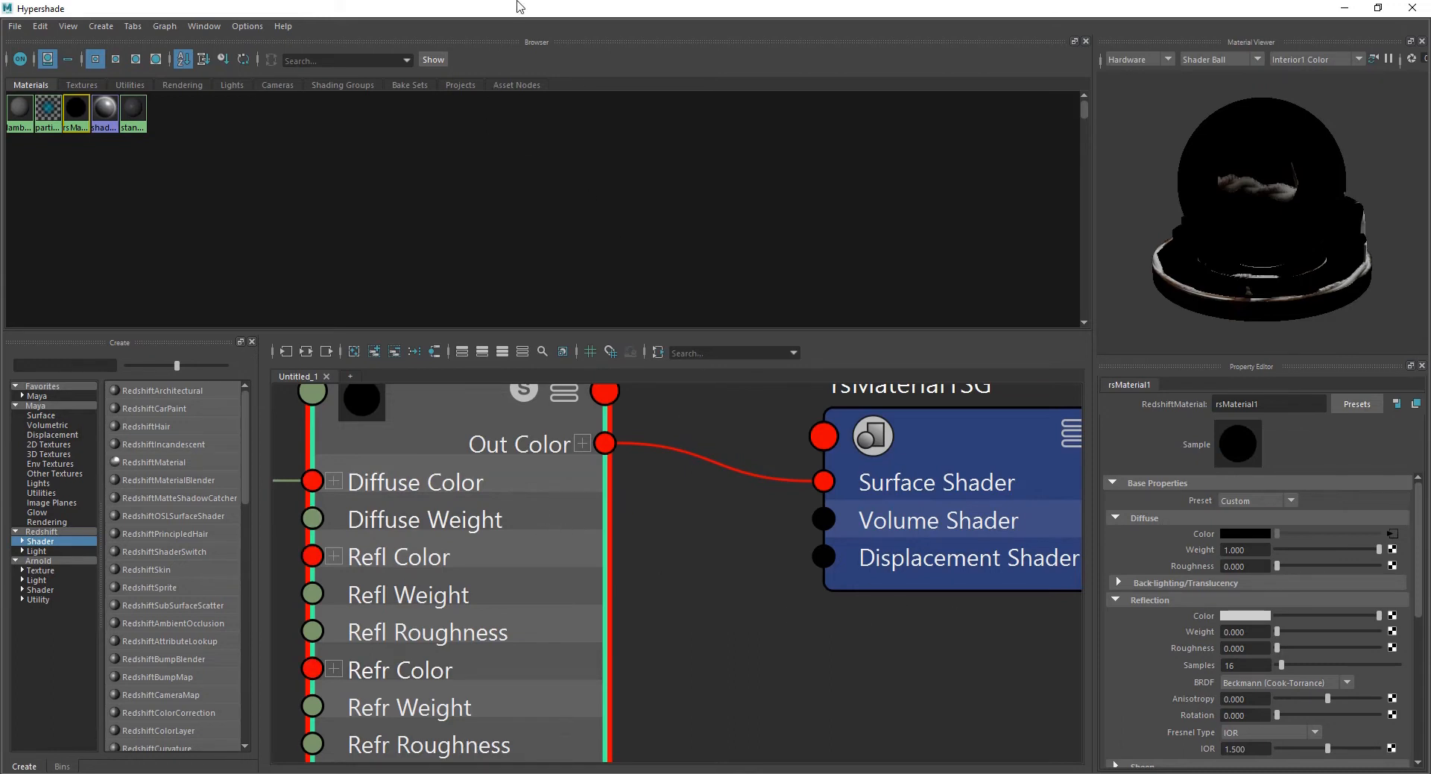
- Expand the Redshift material's Overall attributes to show its opacity setting
scroll(589, 579, down, 4)
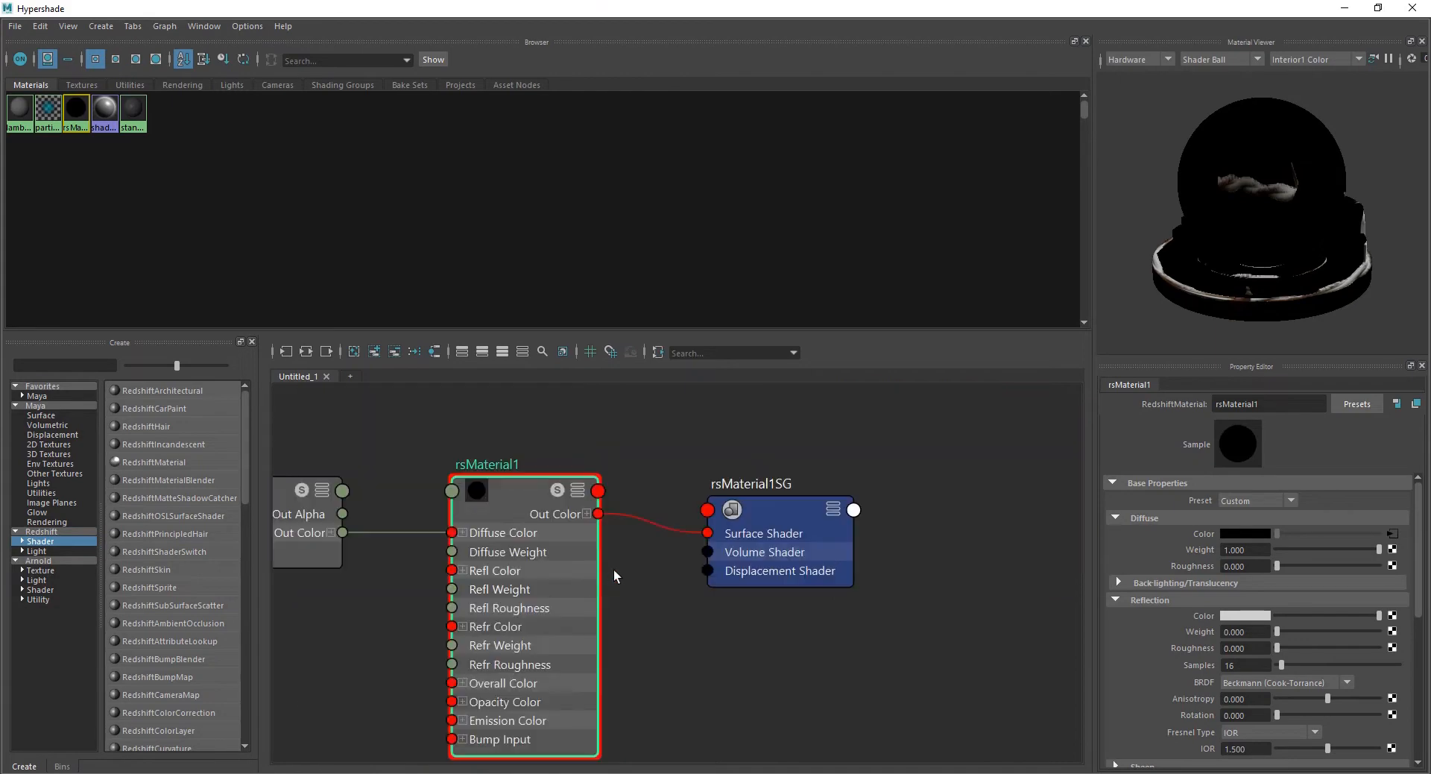
alt+middle_drag(711, 592, 784, 526)
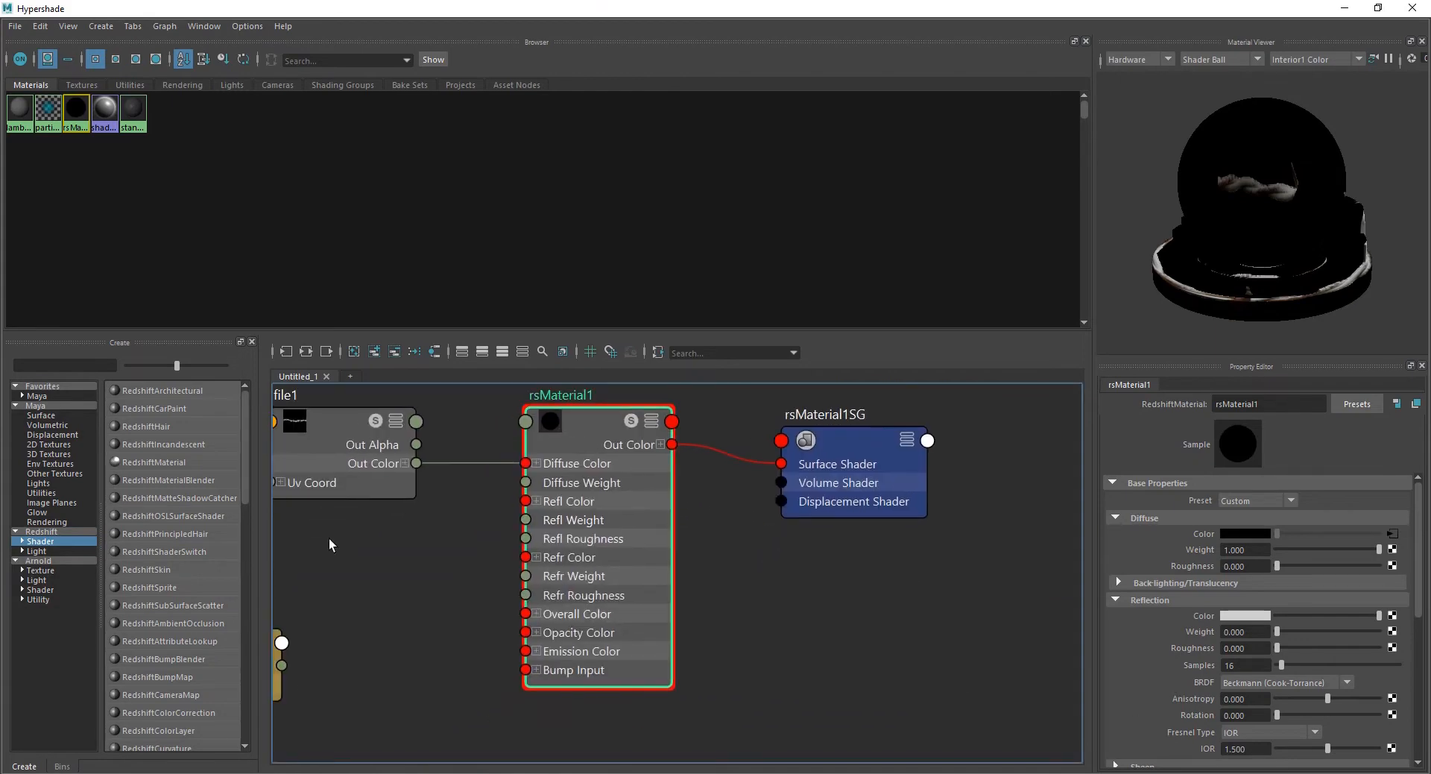
alt+middle_drag(425, 585, 468, 589)
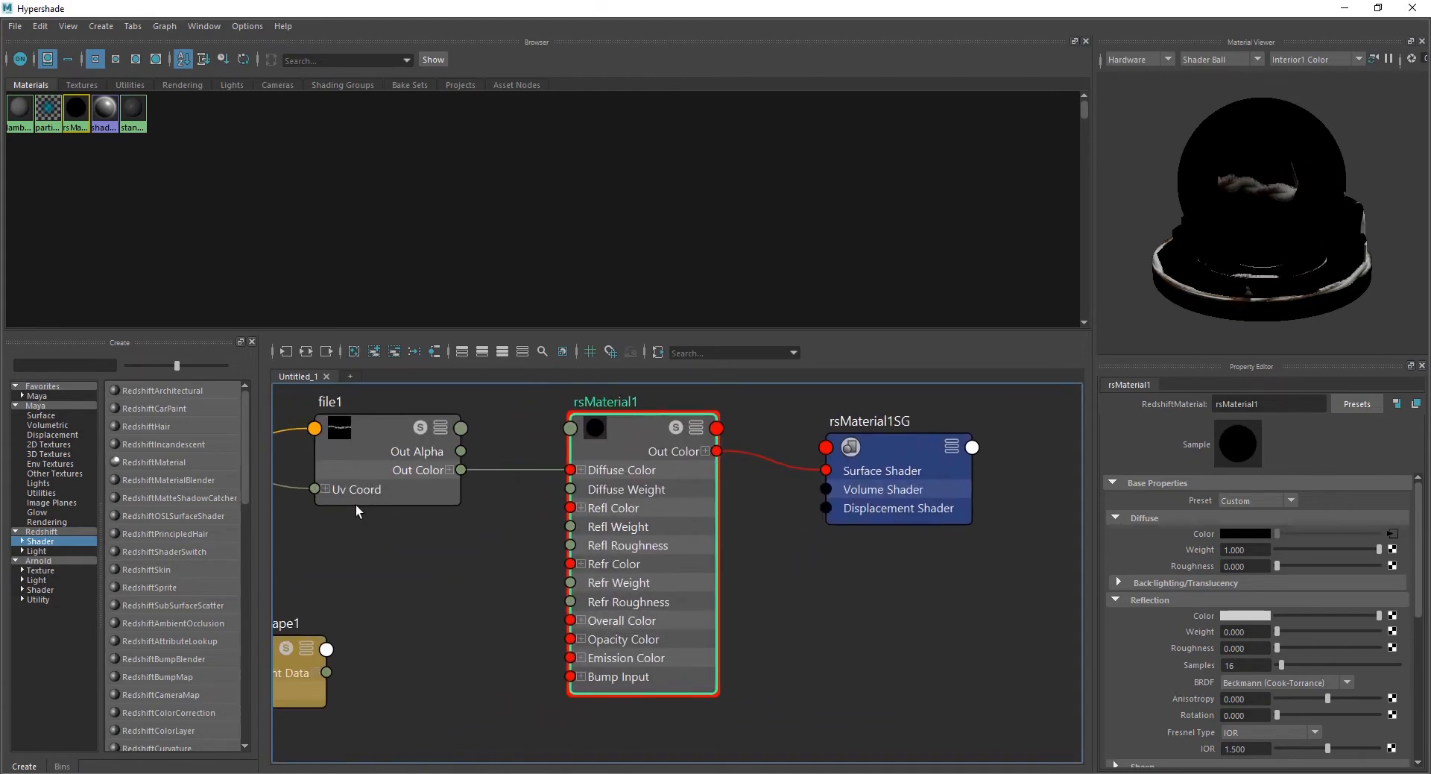
scroll(361, 493, up, 4)
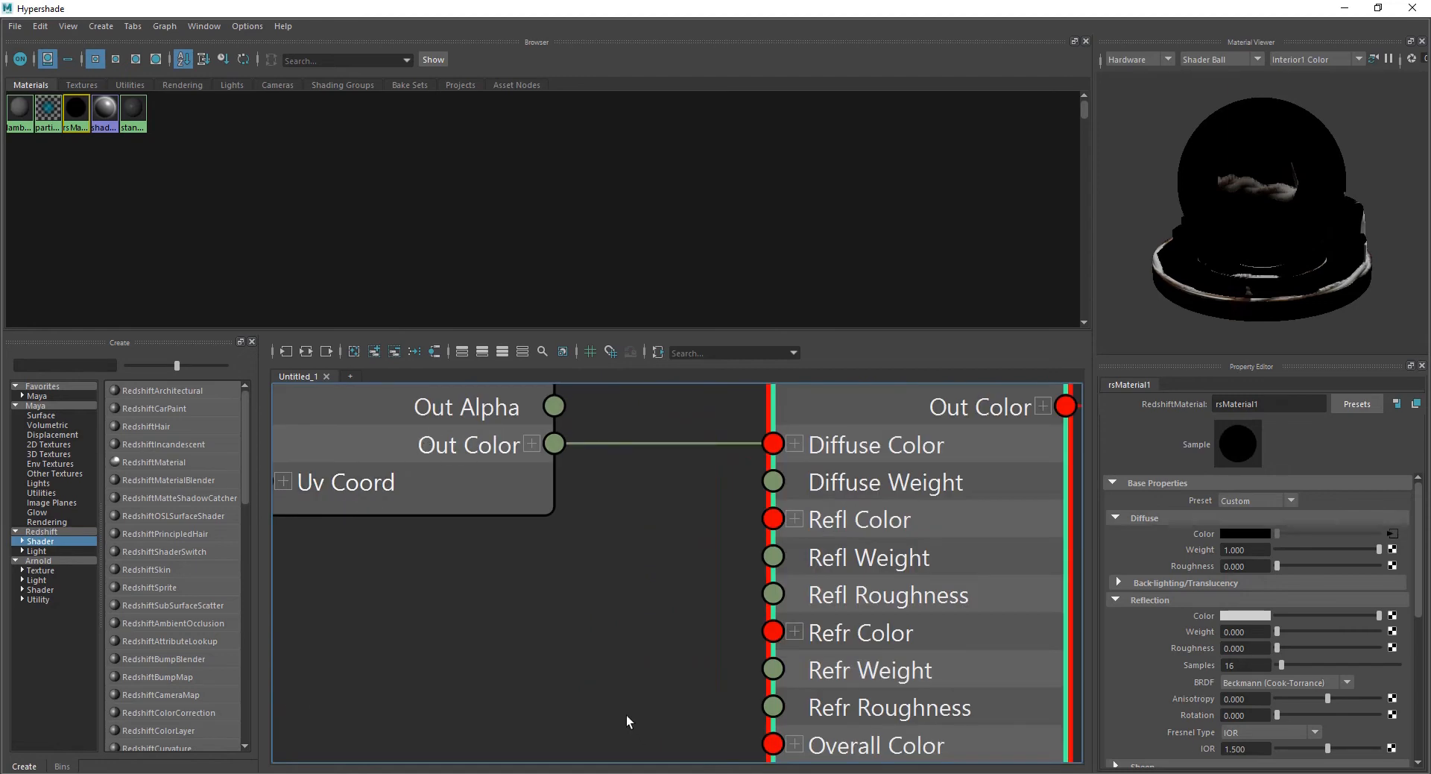
scroll(626, 714, down, 5)
scroll(1167, 647, down, 10)
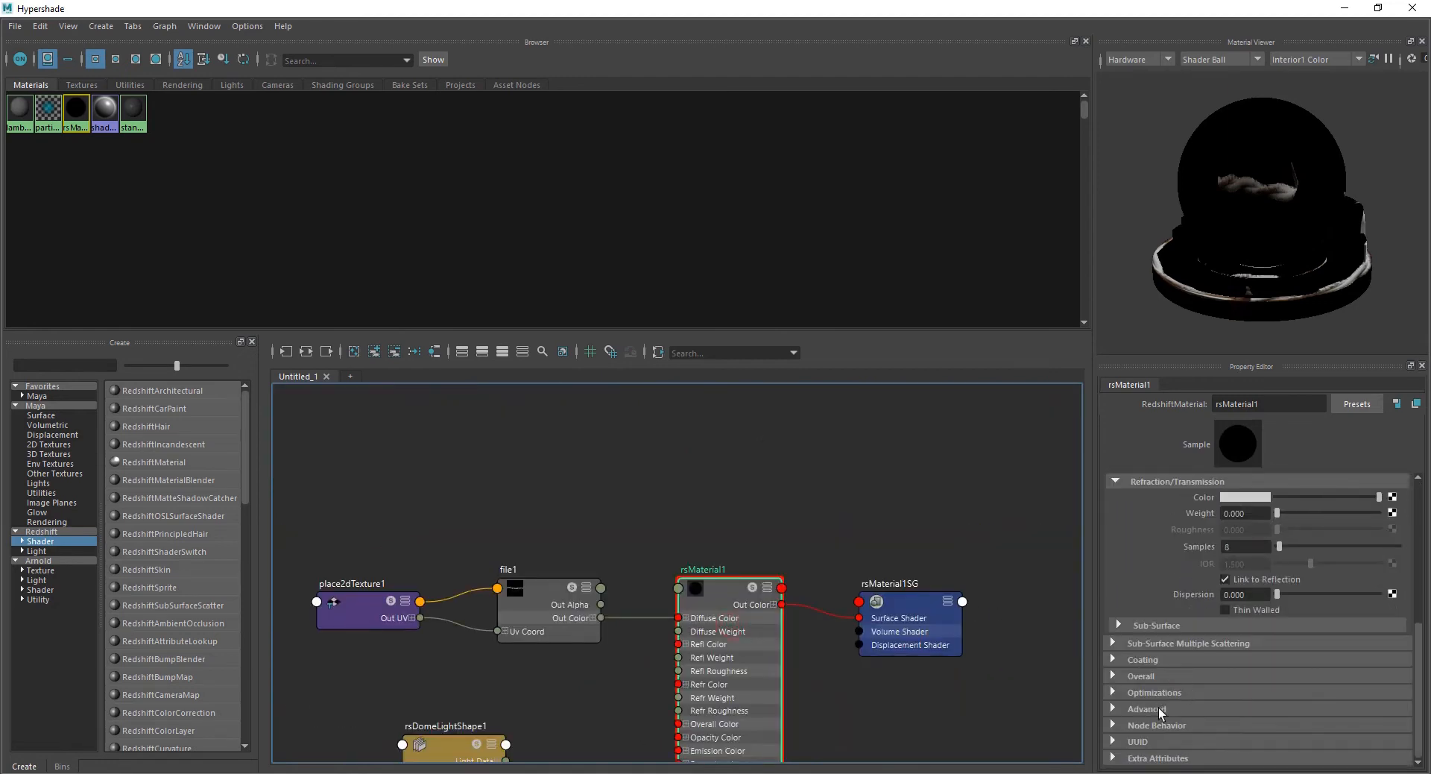
click(1146, 673)
scroll(1170, 663, down, 1)
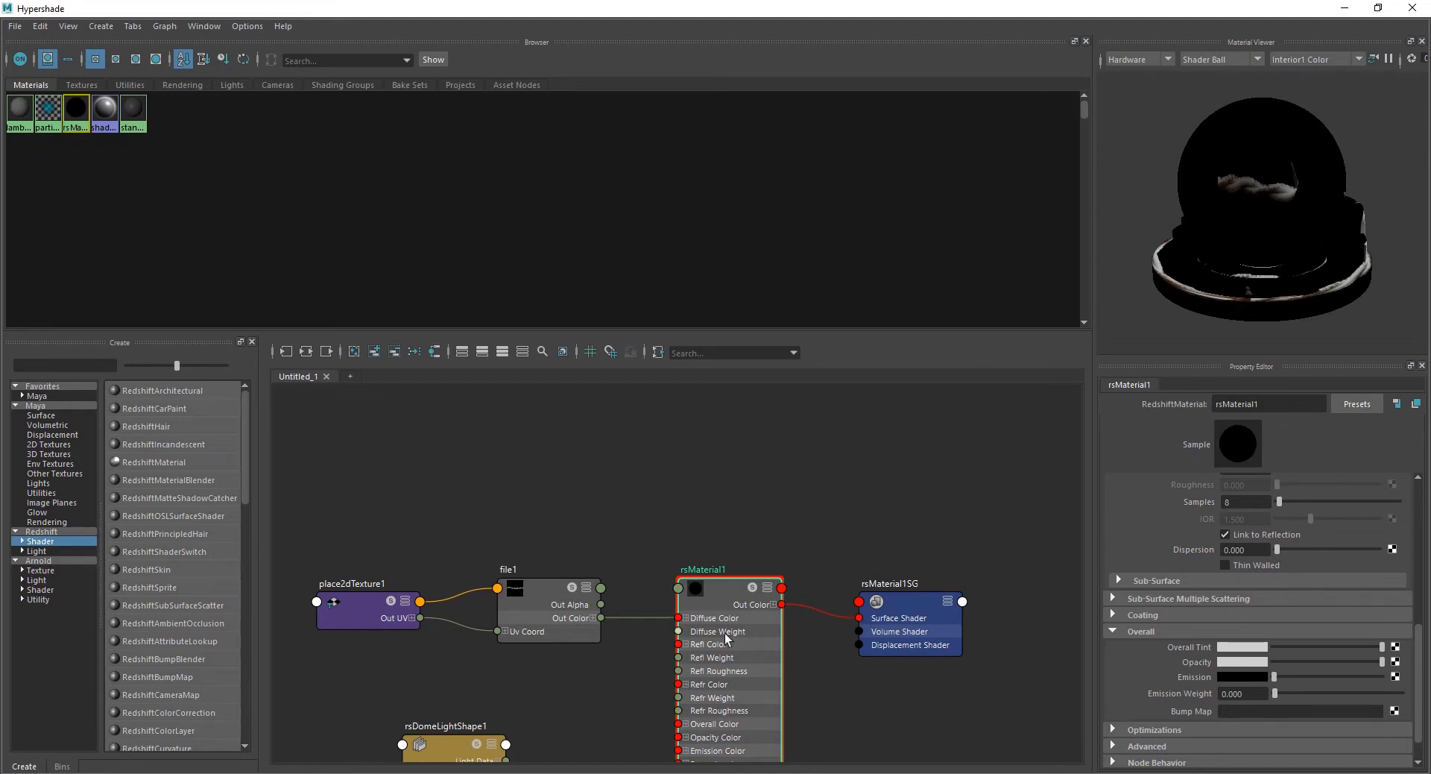
- Expand the material's Opacity Color and connect the file texture's Out Alpha to its R, G and B channels
alt+middle_drag(890, 689, 895, 543)
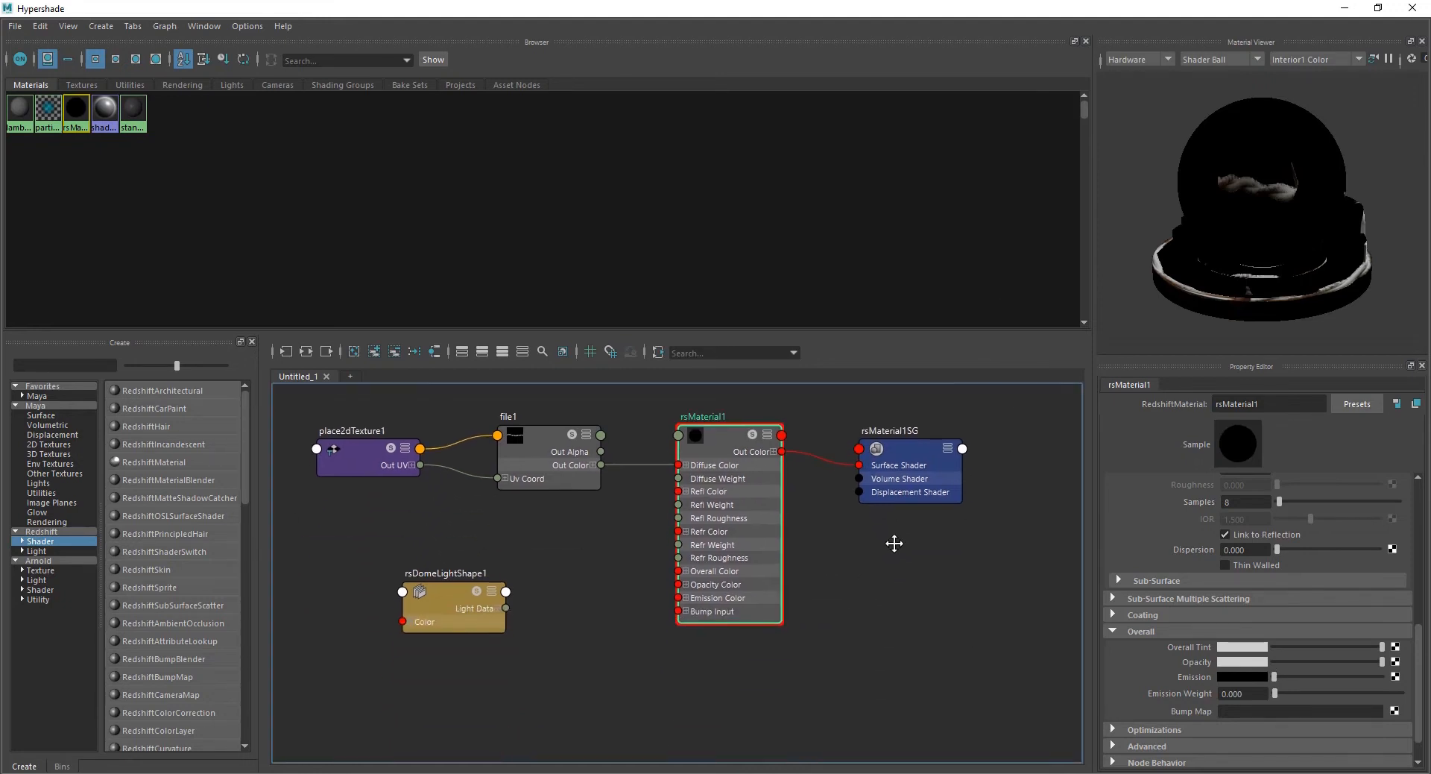
click(685, 585)
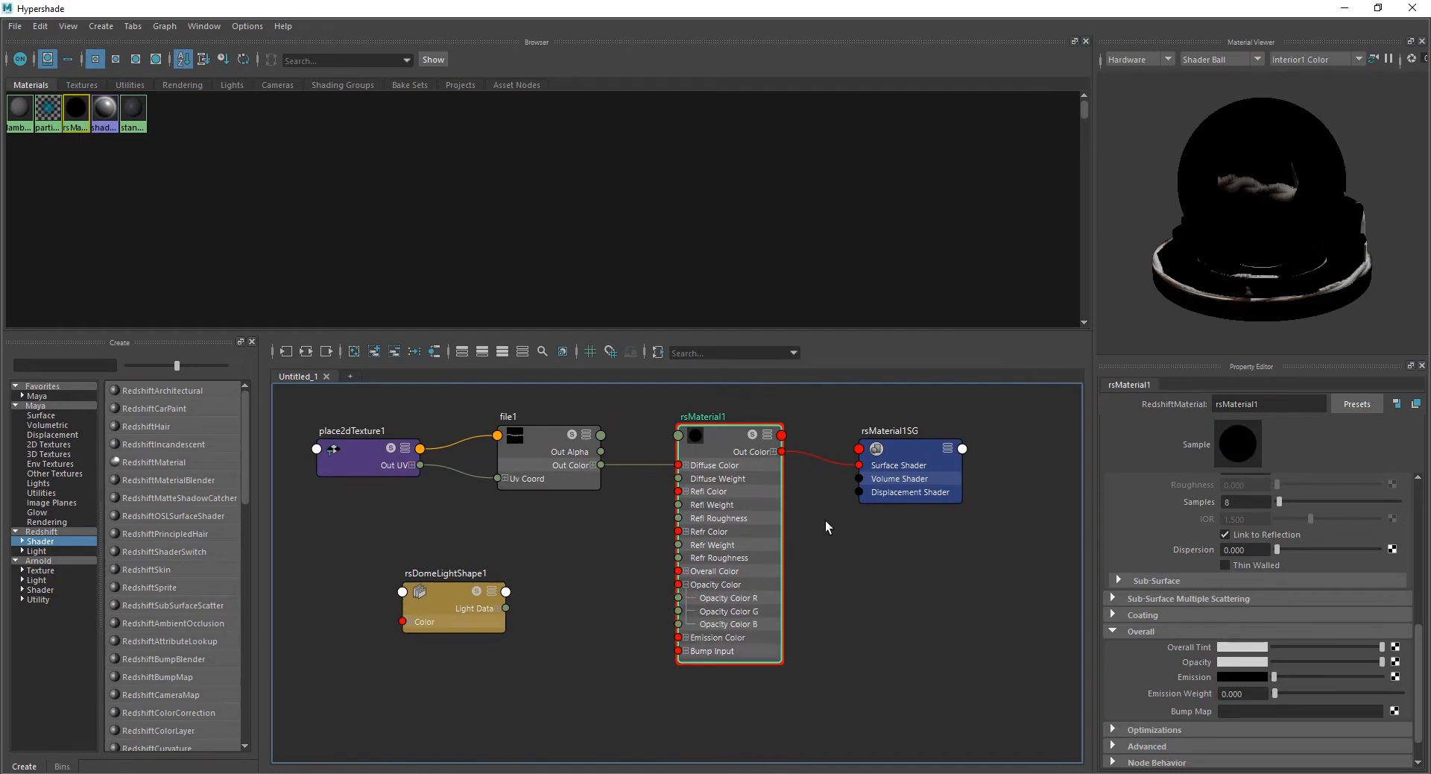
scroll(533, 483, up, 3)
alt+middle_drag(675, 500, 609, 471)
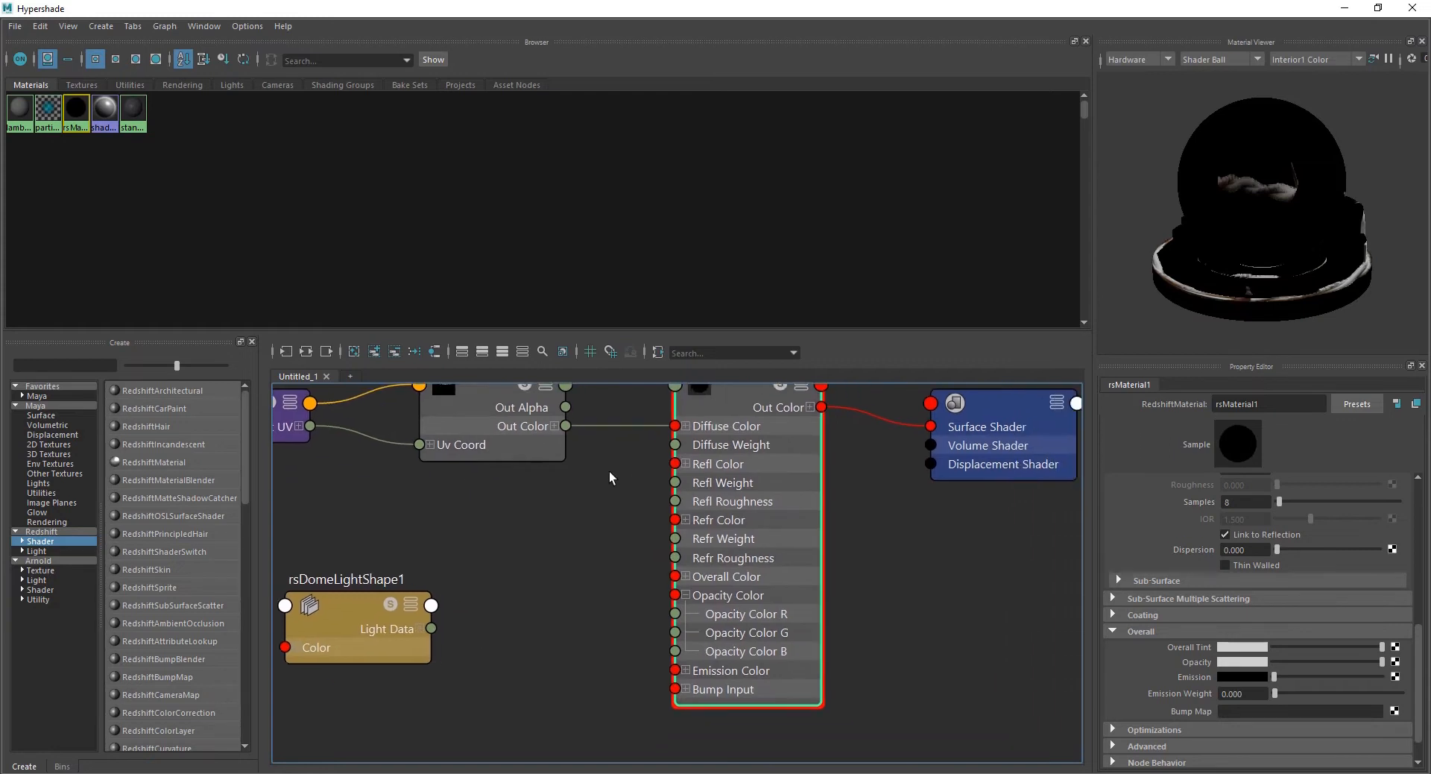
drag(566, 407, 675, 614)
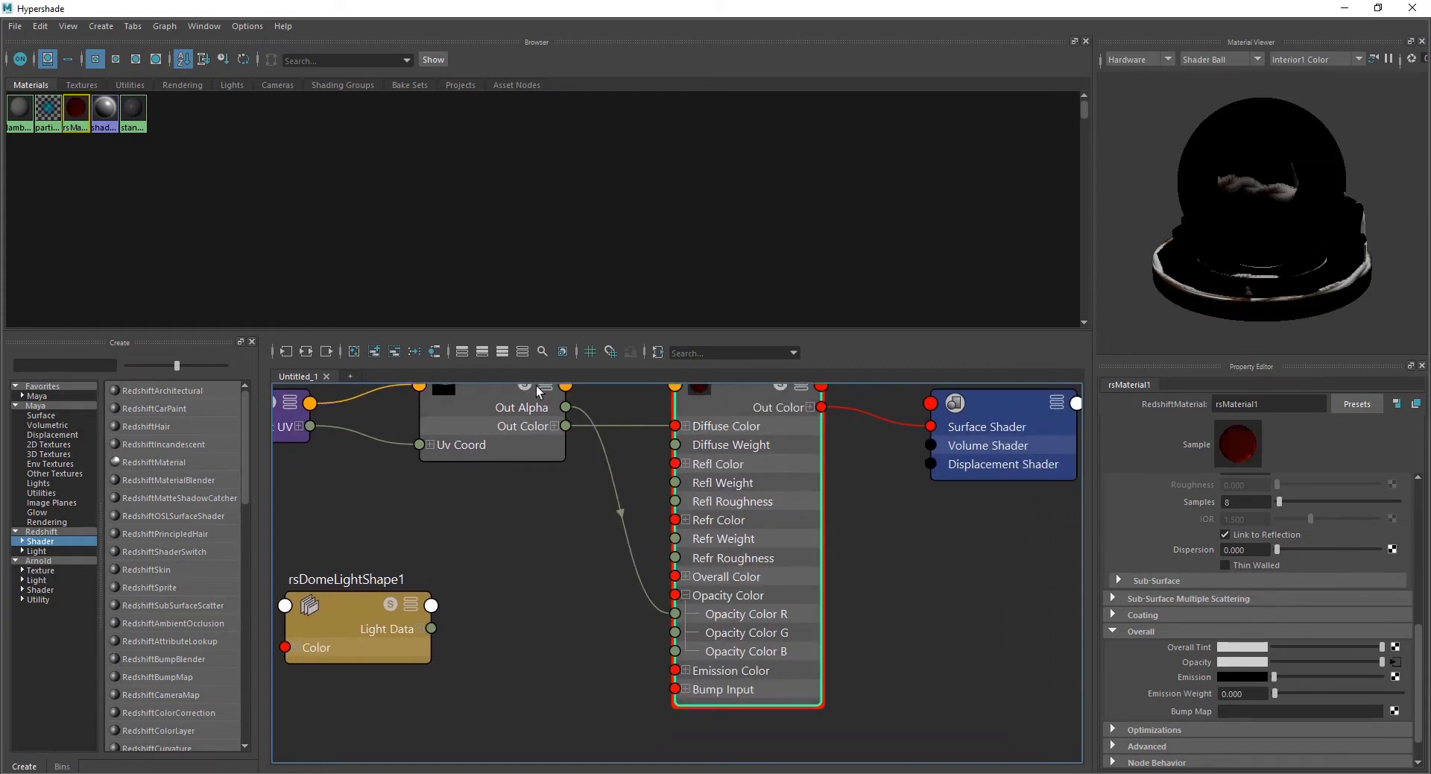
drag(566, 406, 675, 632)
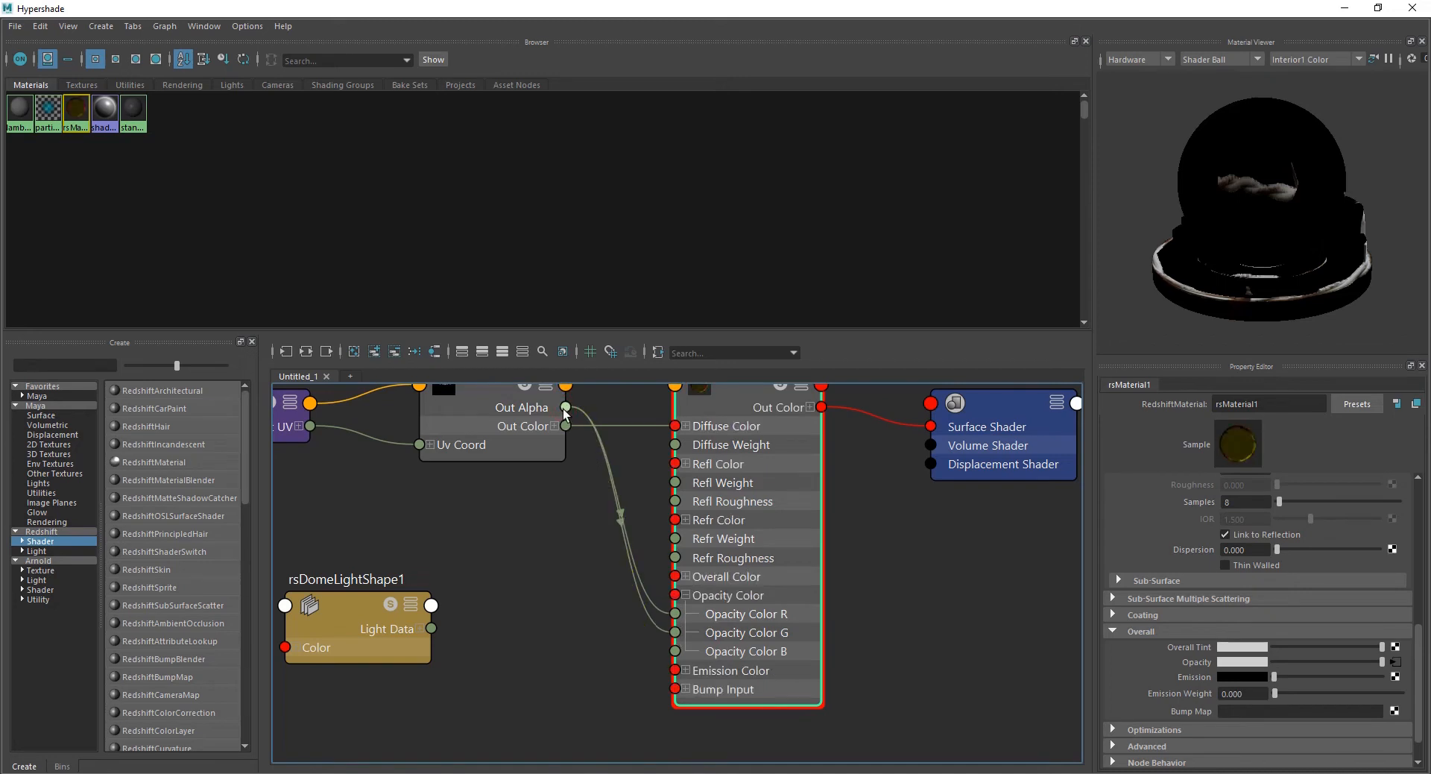
drag(566, 407, 675, 651)
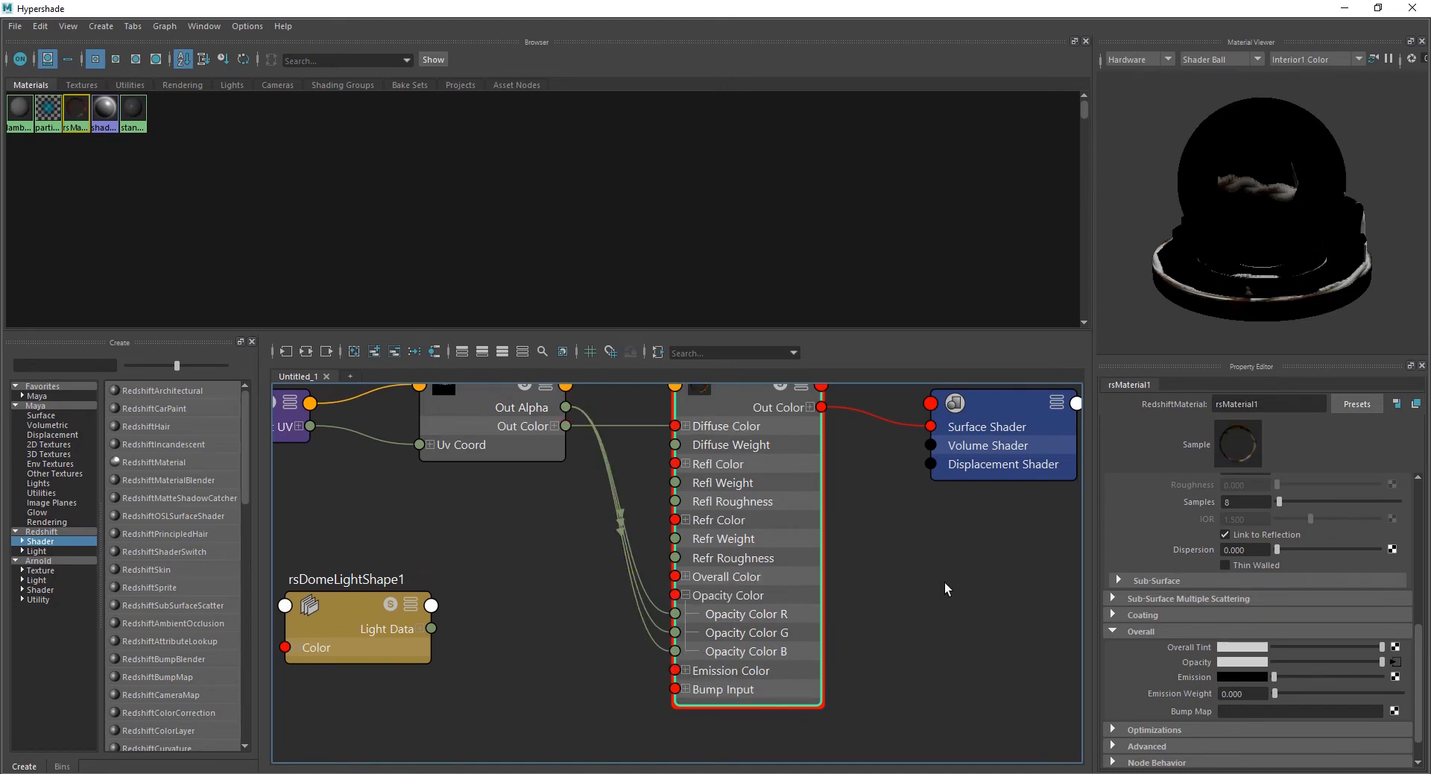
alt+middle_drag(919, 584, 803, 617)
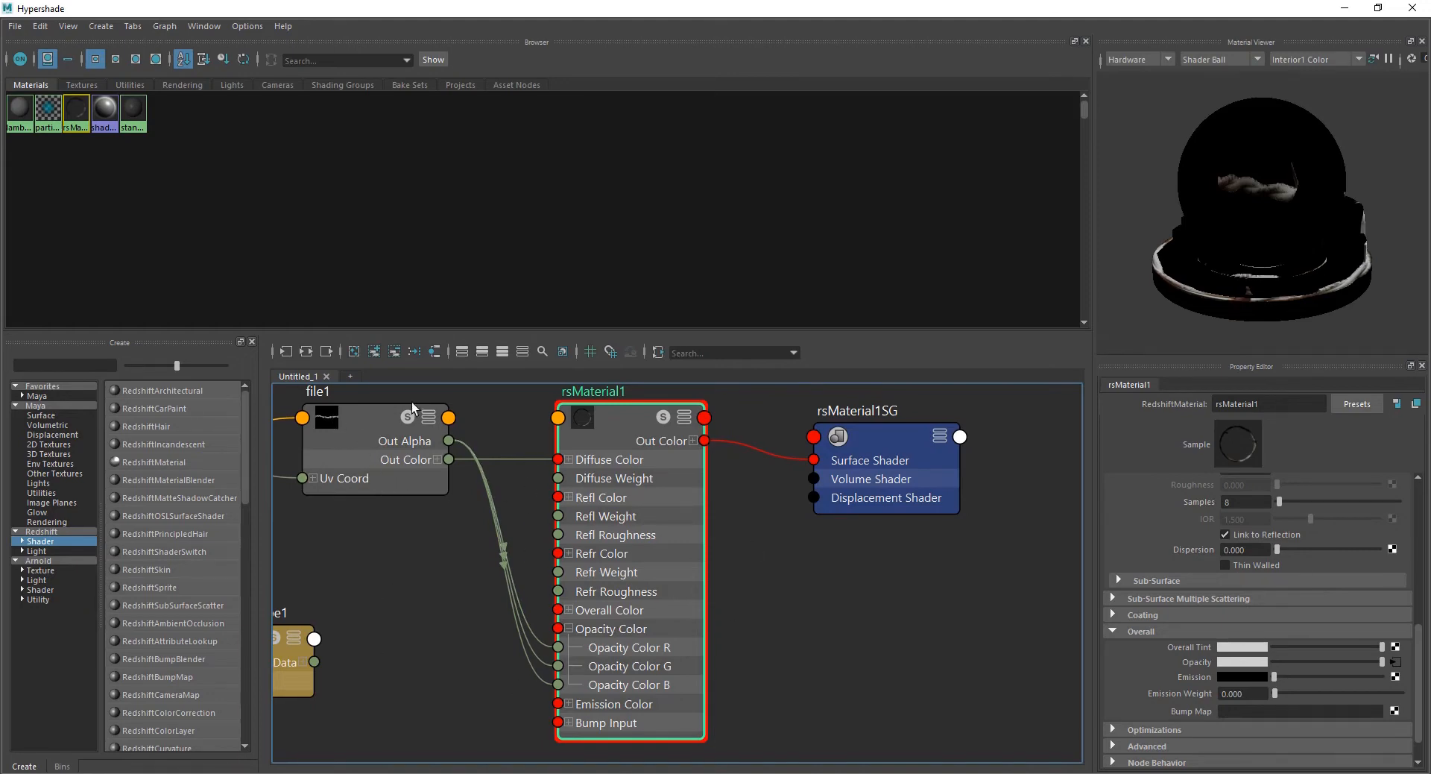
drag(293, 8, 256, 231)
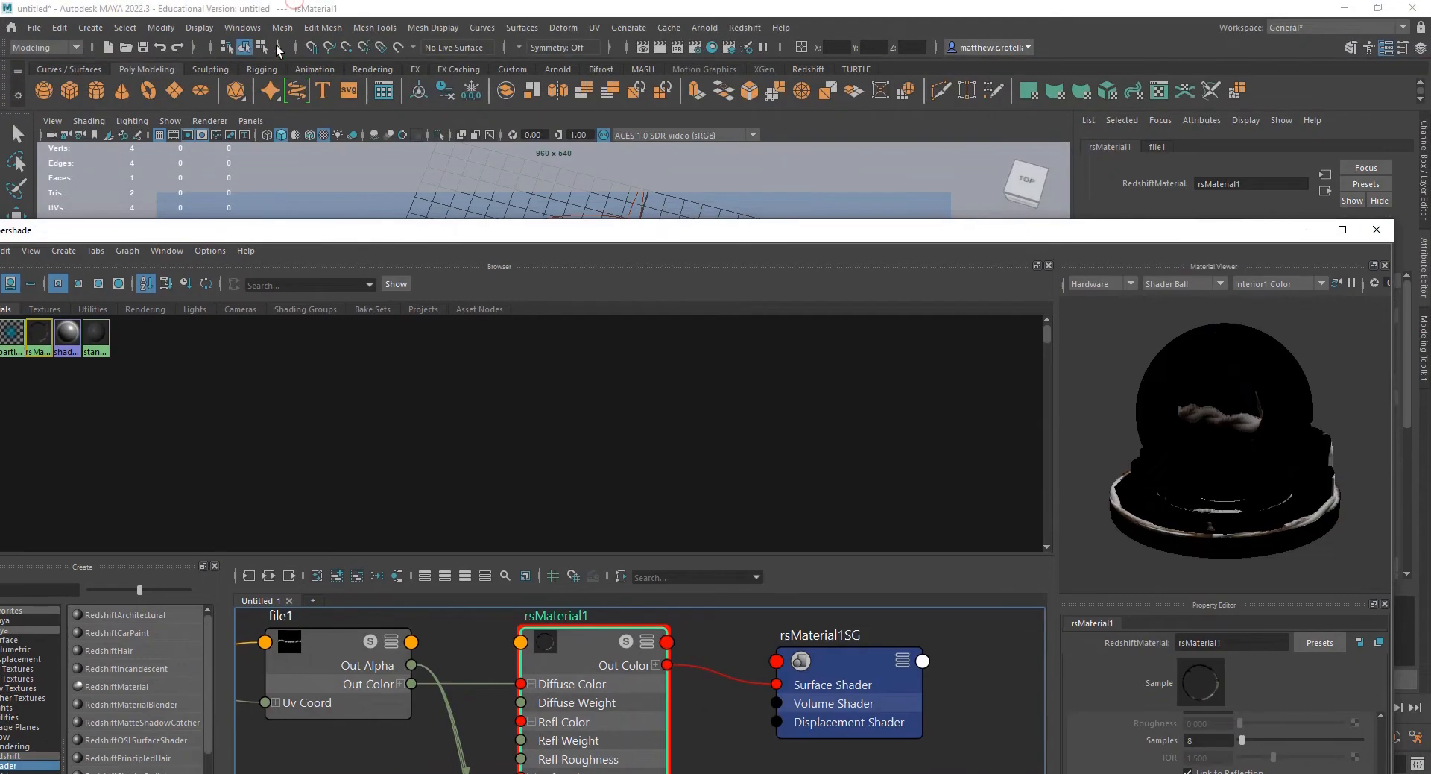
click(244, 27)
mouse_move(274, 102)
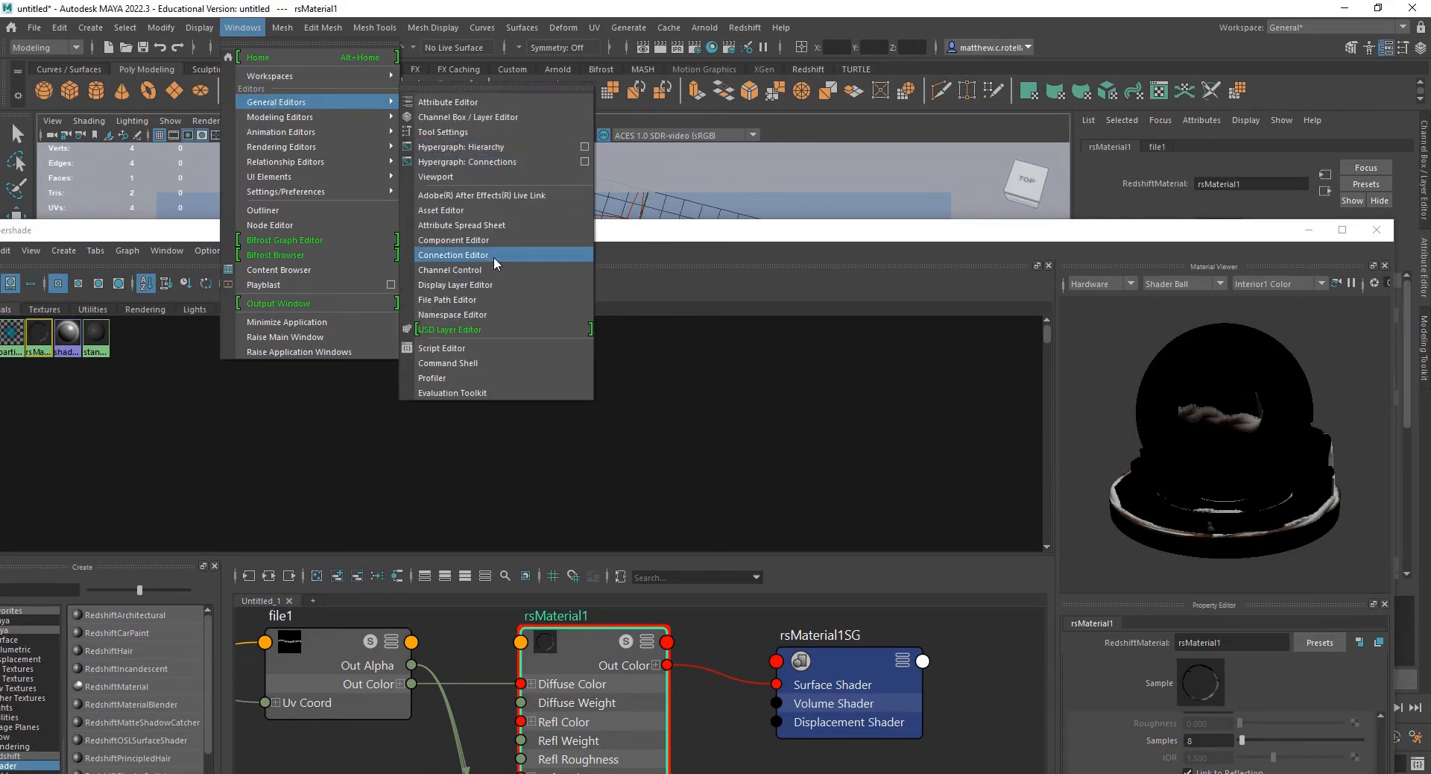
click(763, 237)
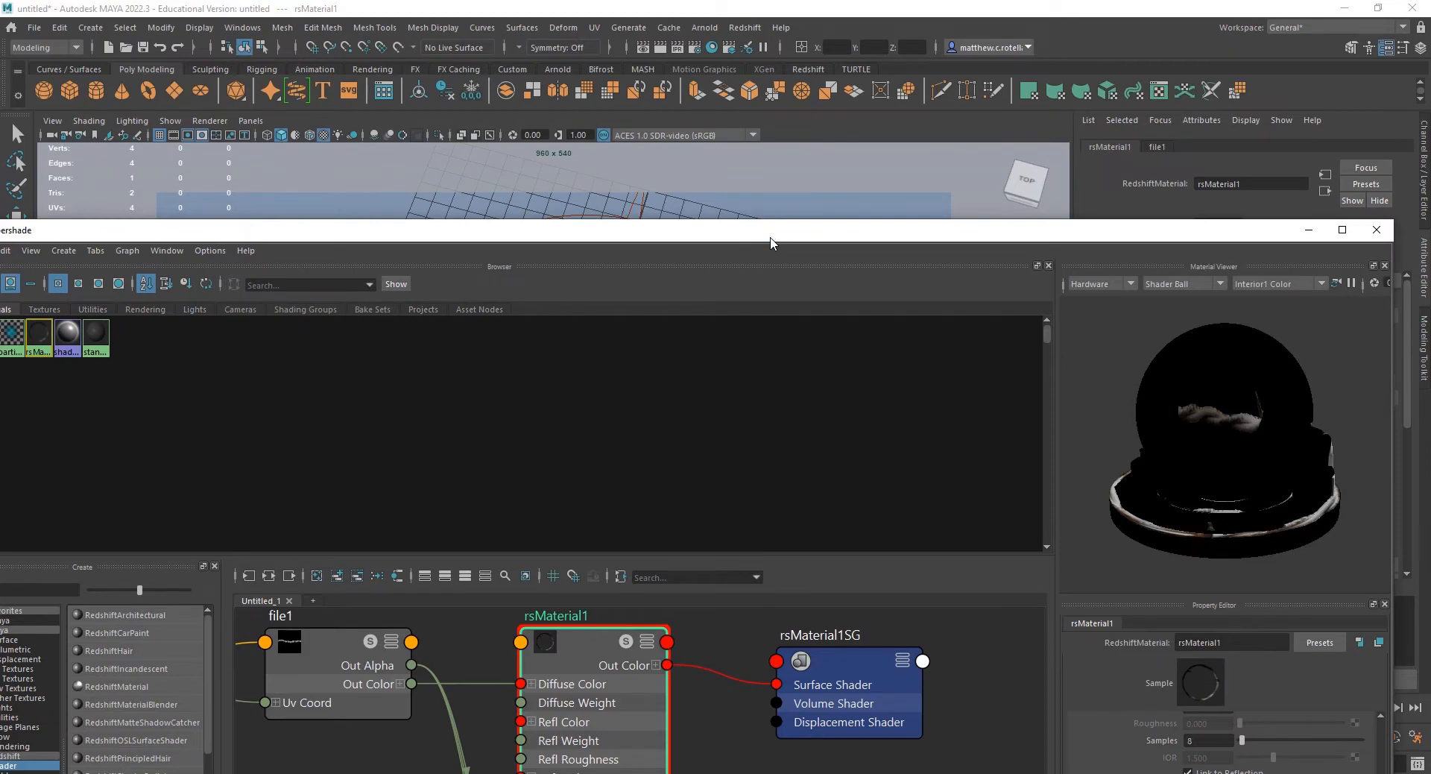
- Move the Hypershade aside, render the plane again with Redshift, and clear the render view from the viewport
drag(686, 237, 0, 272)
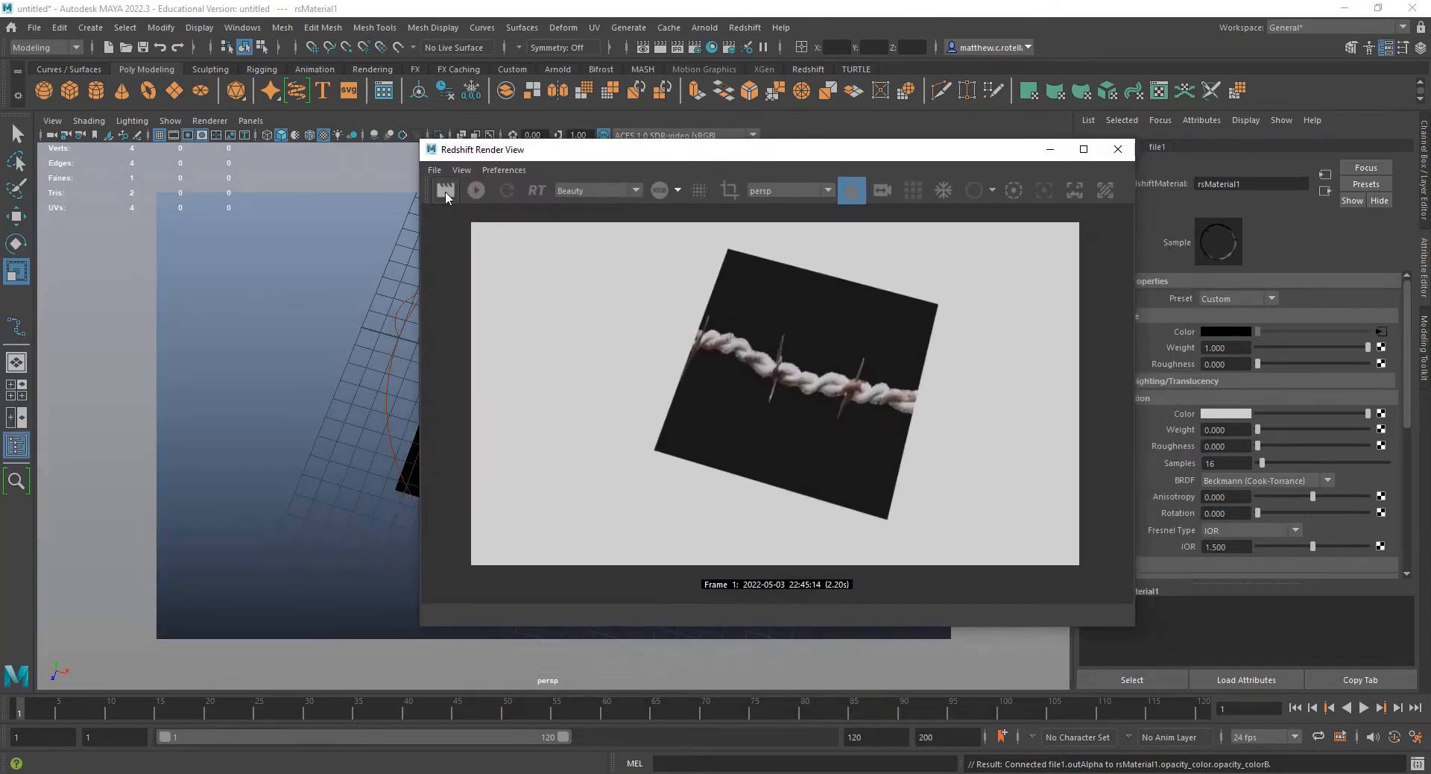
click(451, 192)
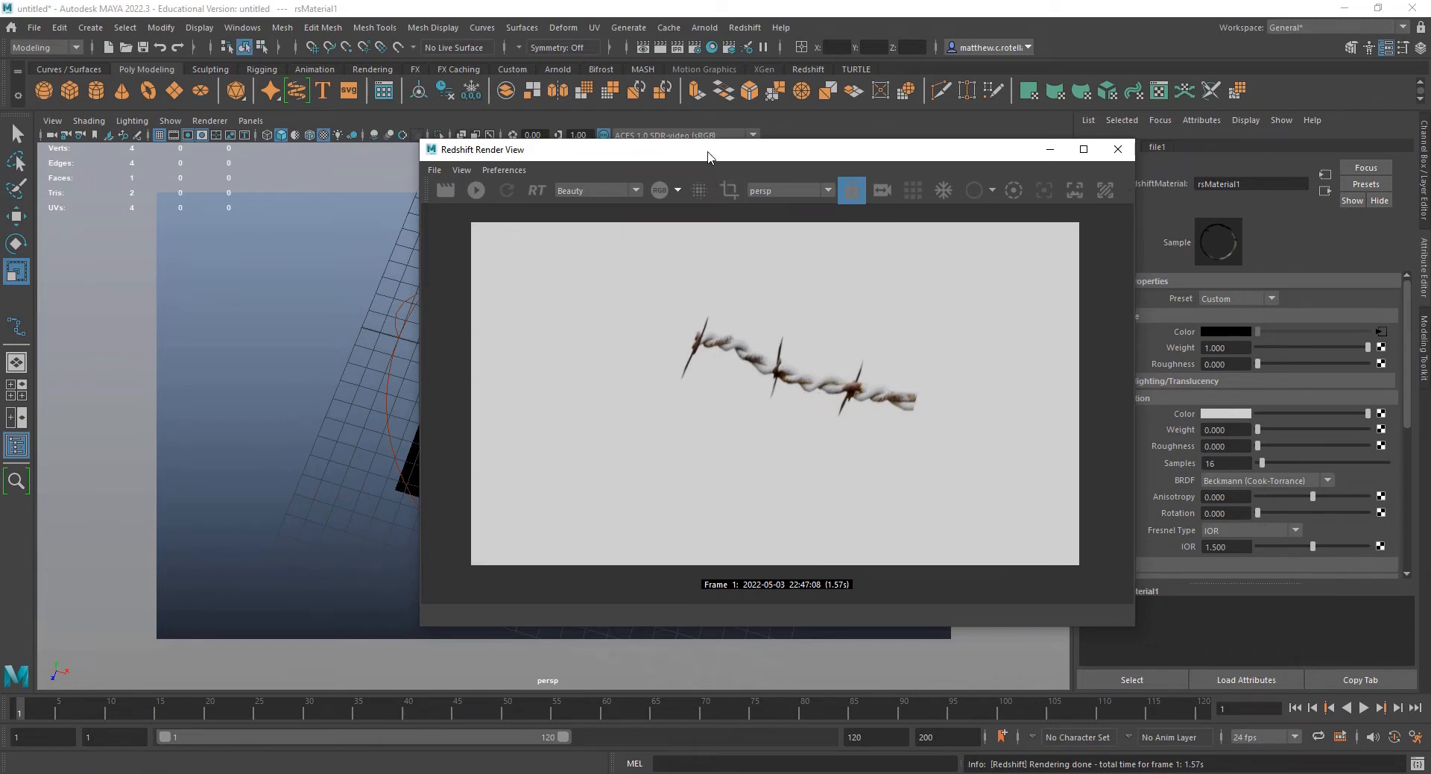
drag(707, 155, 533, 477)
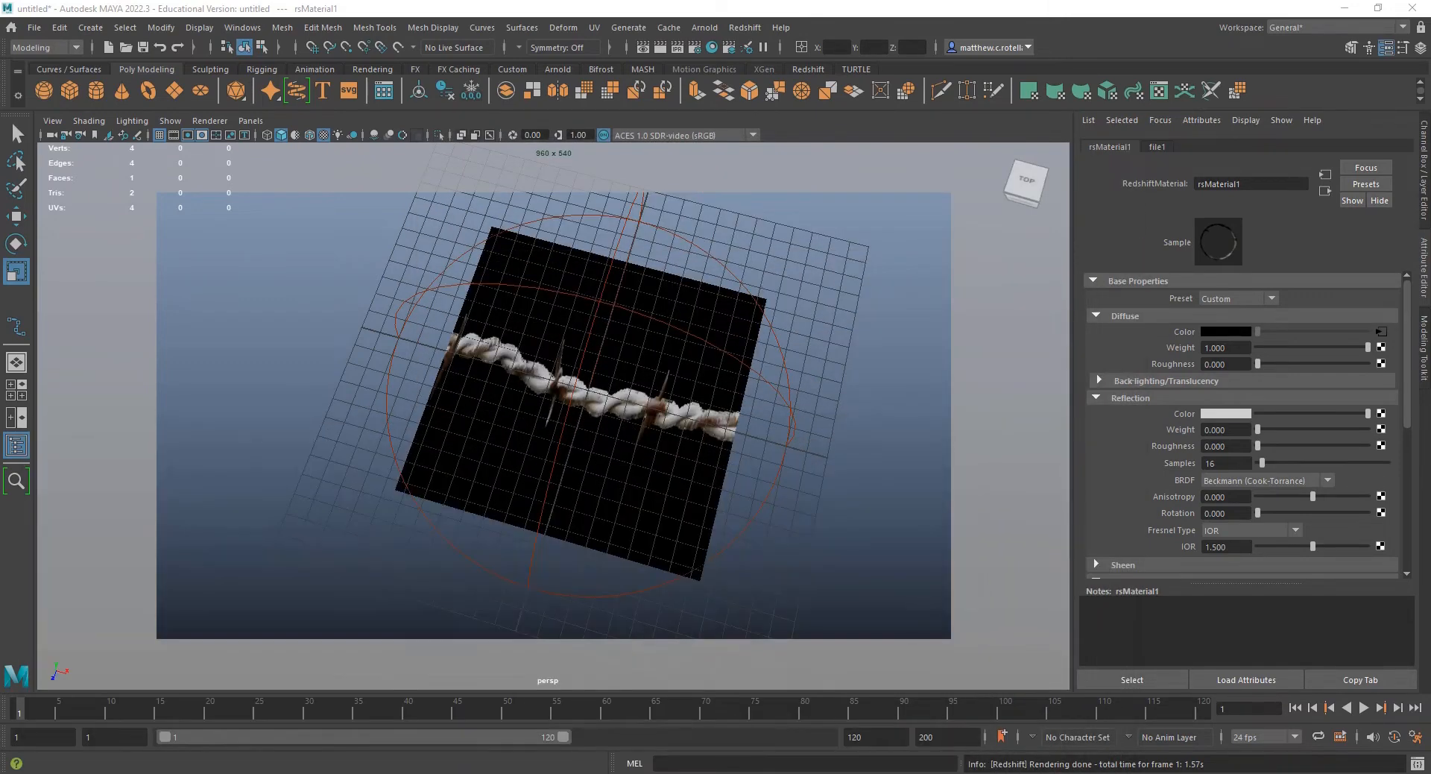
- Set the first Repeat UV value of the file texture's place2dTexture node to 10
drag(0, 202, 460, 90)
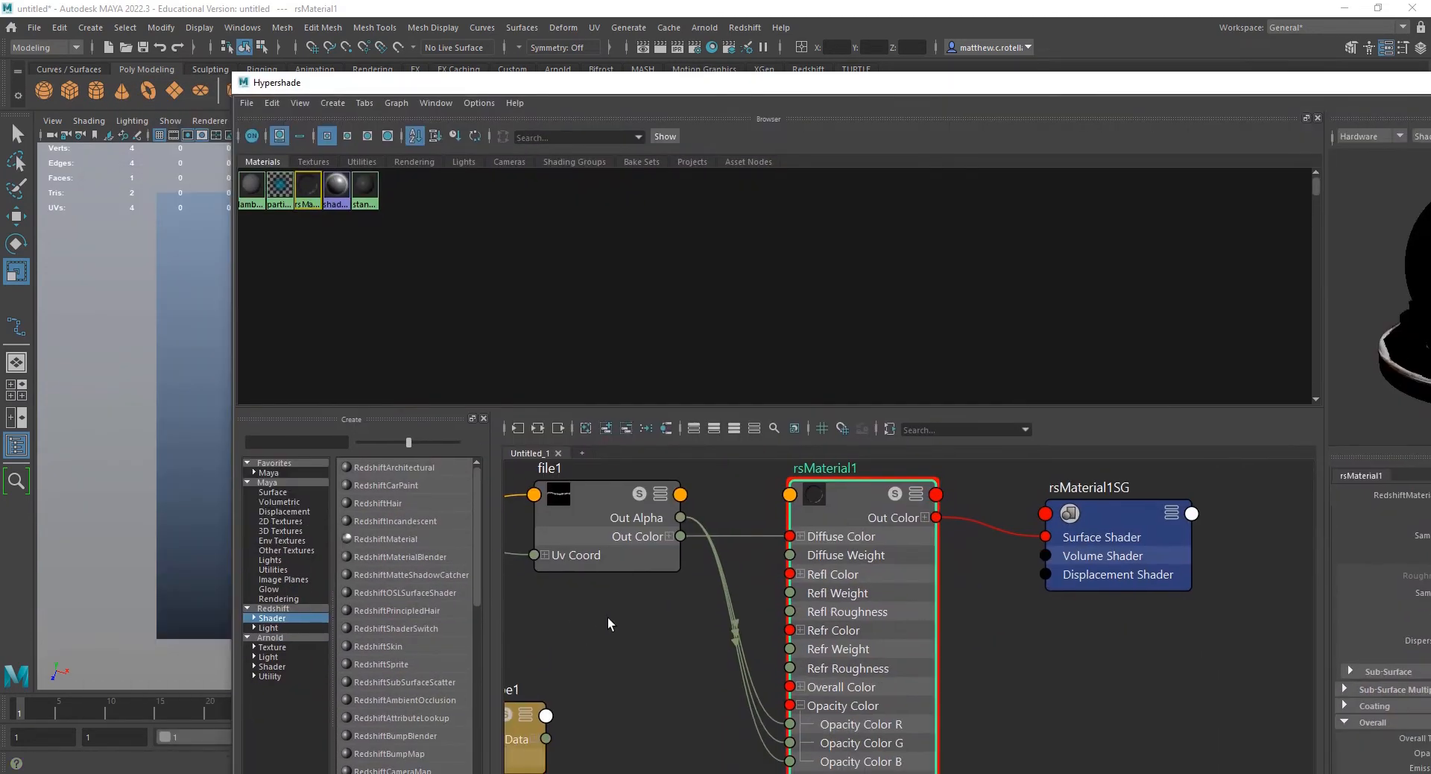
alt+middle_drag(609, 625, 875, 634)
click(633, 531)
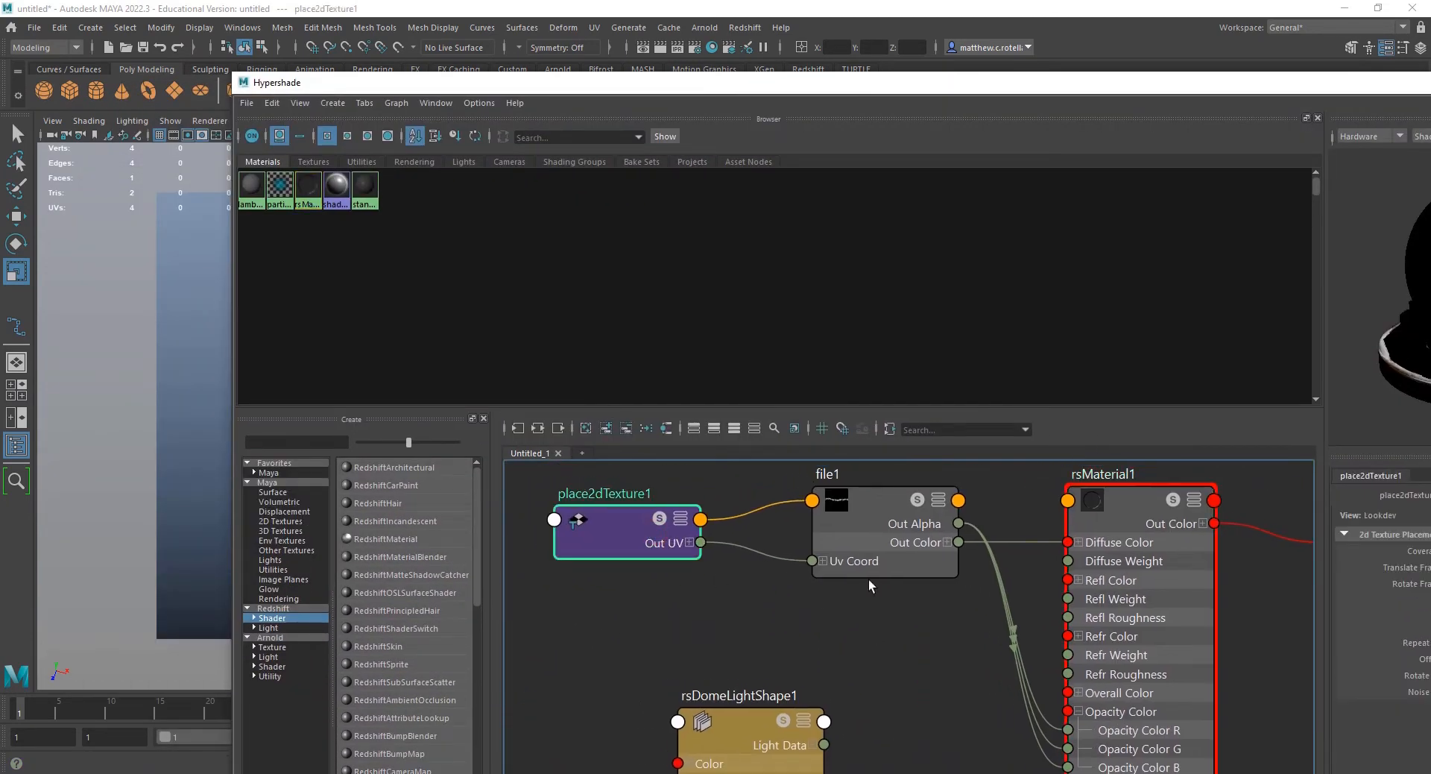
drag(730, 96, 425, 60)
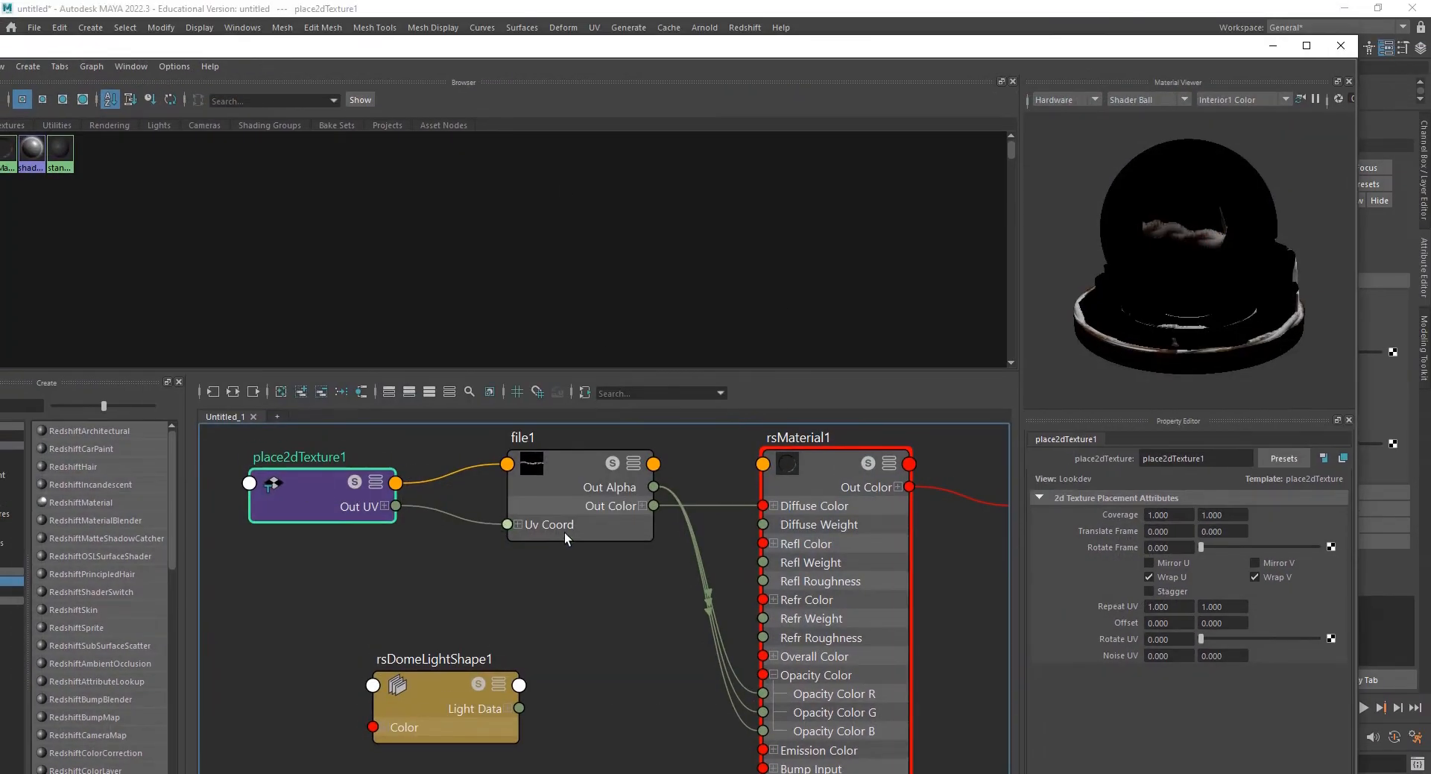
click(1173, 606)
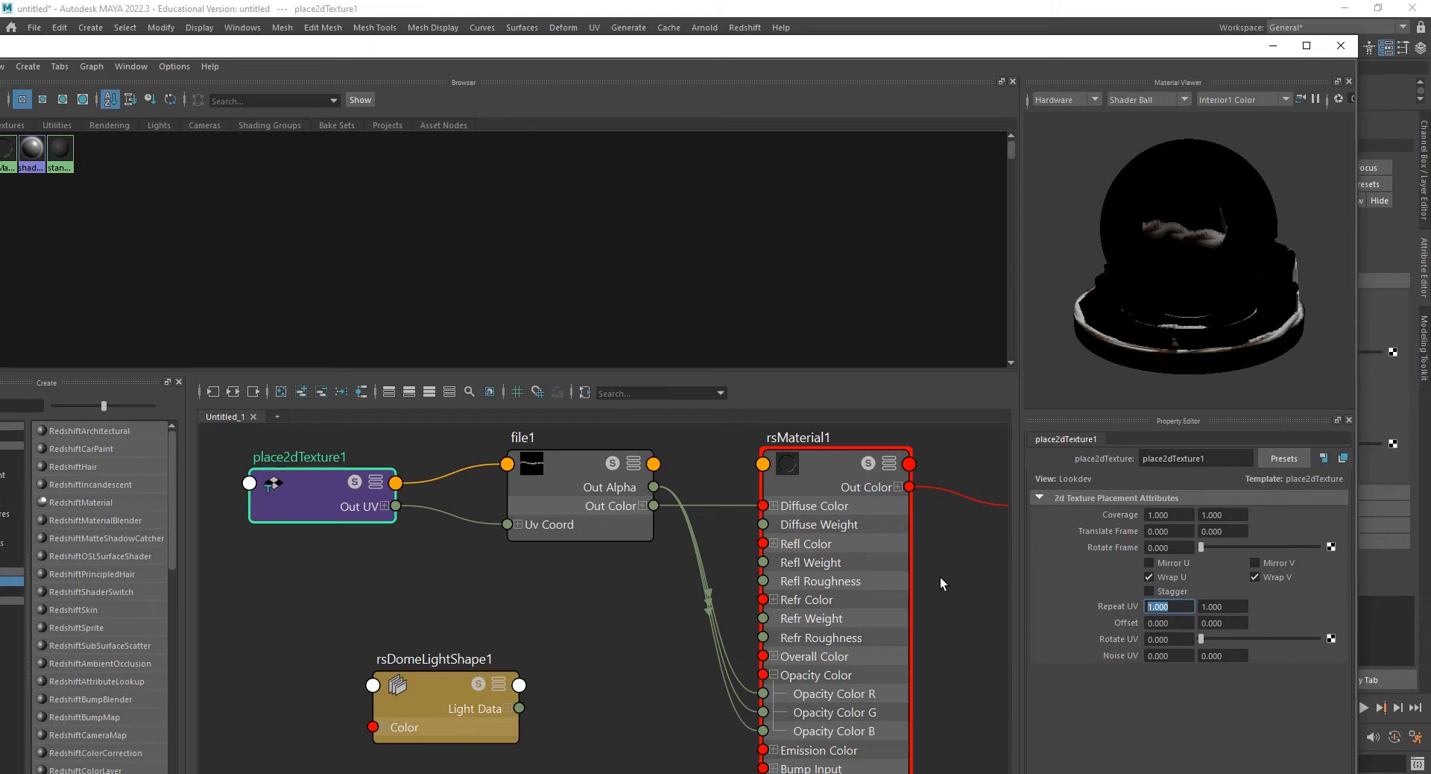
text(10)
key(Return)
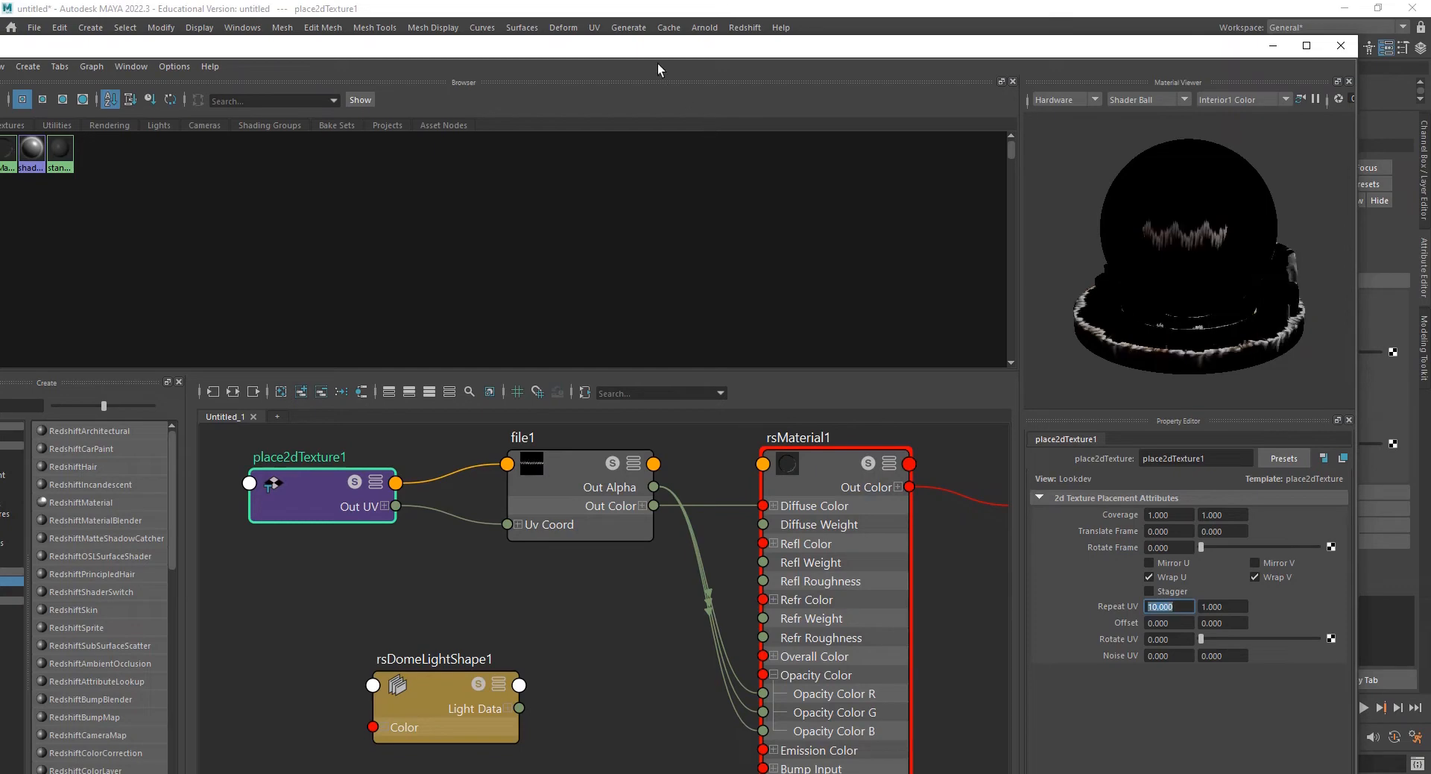
- Scale the plane down along its Z axis to about 0.886, forming a narrow strip that fits the repeated wire
drag(657, 64, 0, 447)
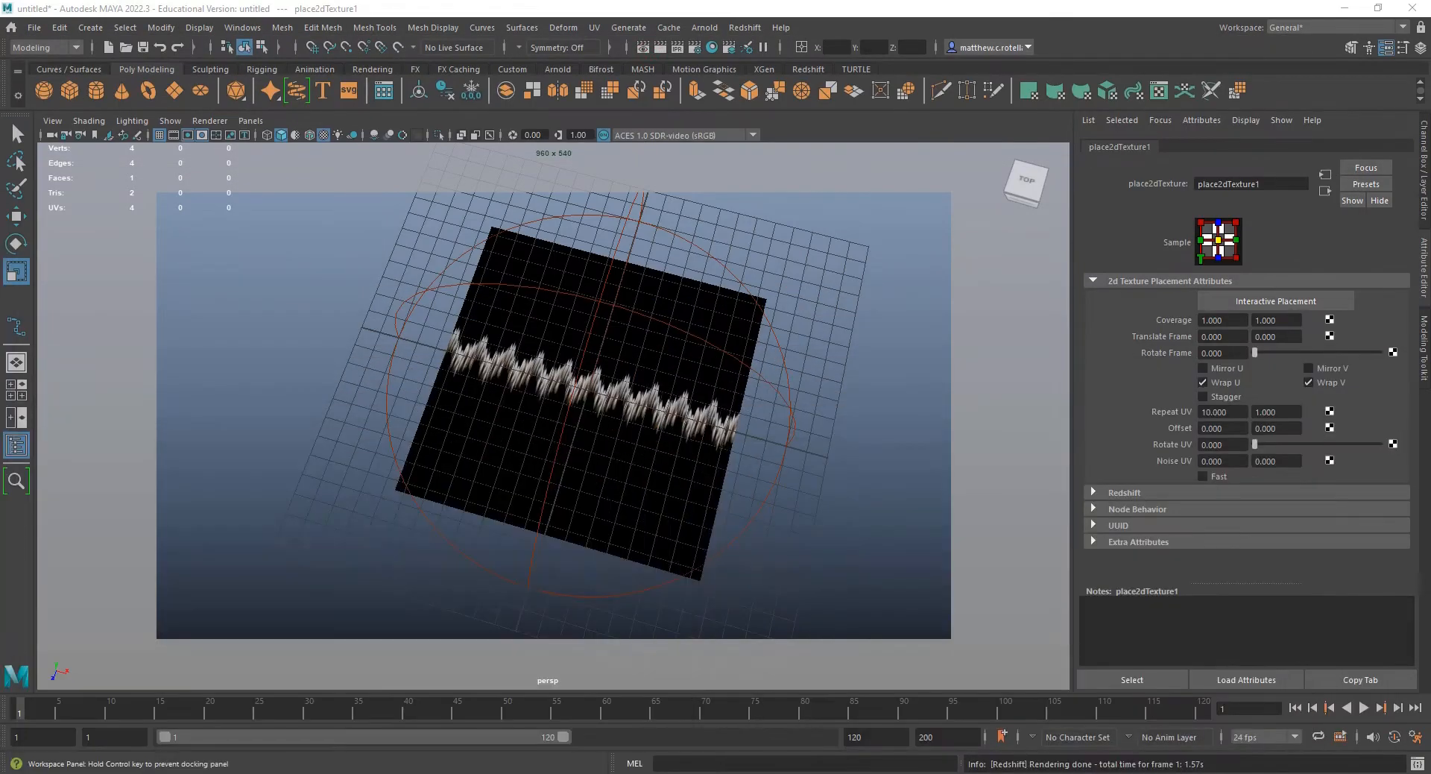
click(671, 536)
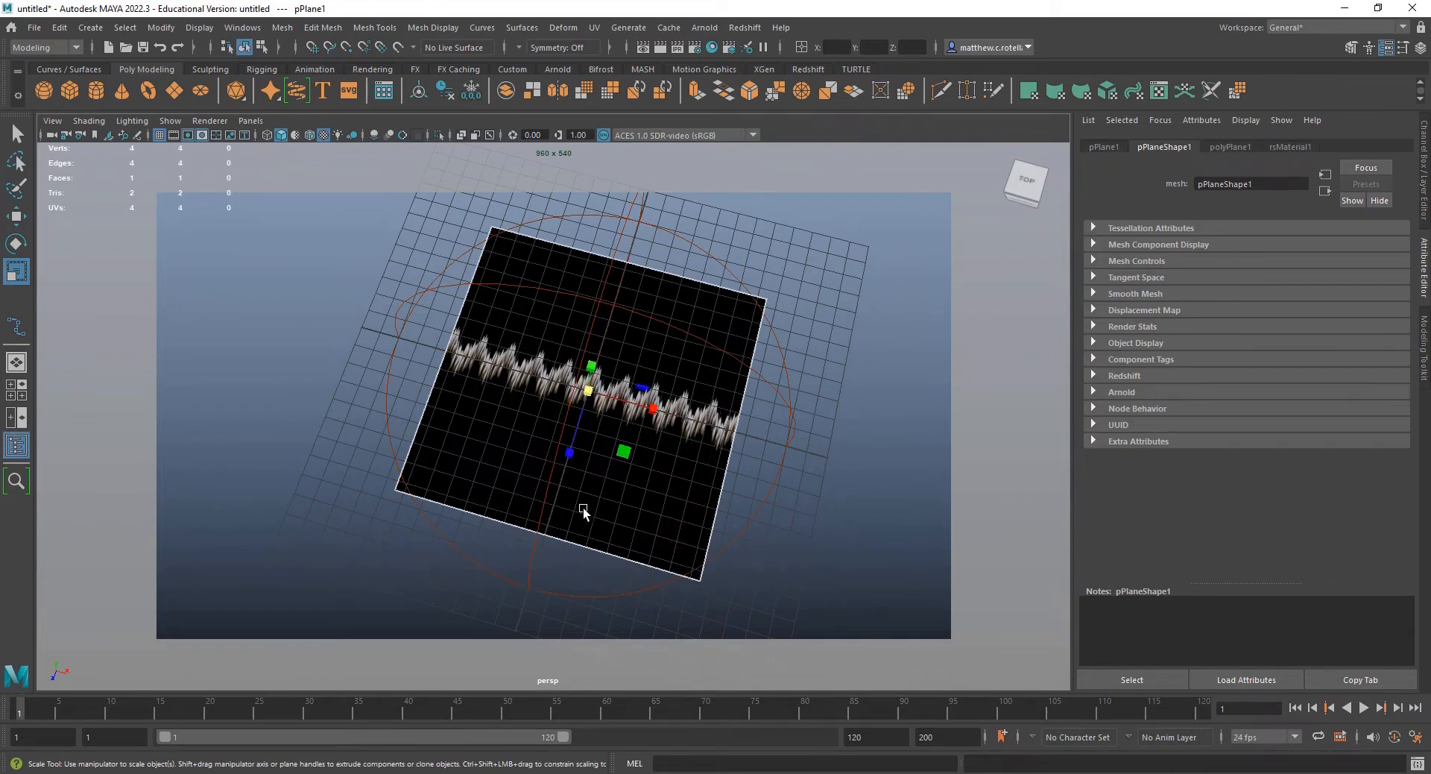
drag(570, 455, 591, 401)
scroll(599, 484, up, 3)
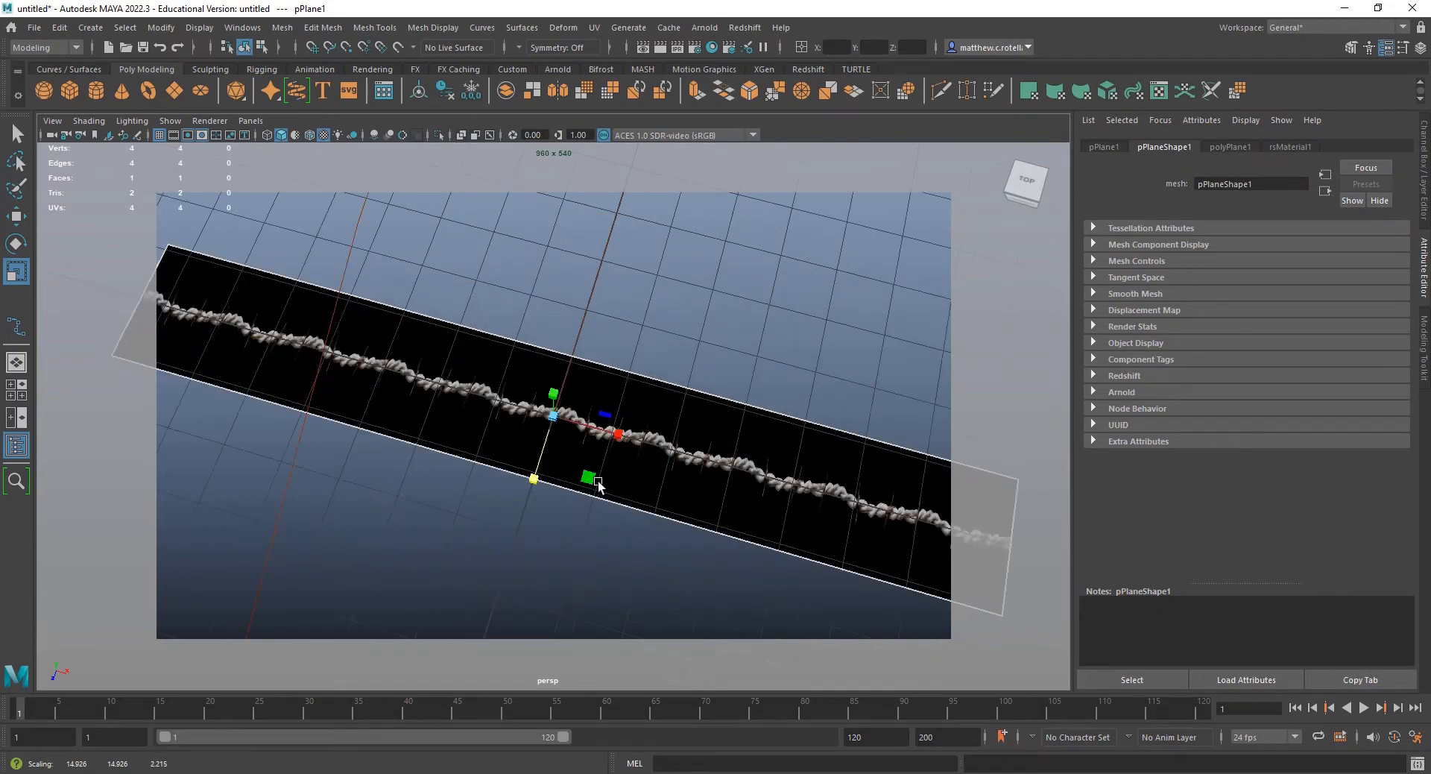
scroll(589, 499, up, 4)
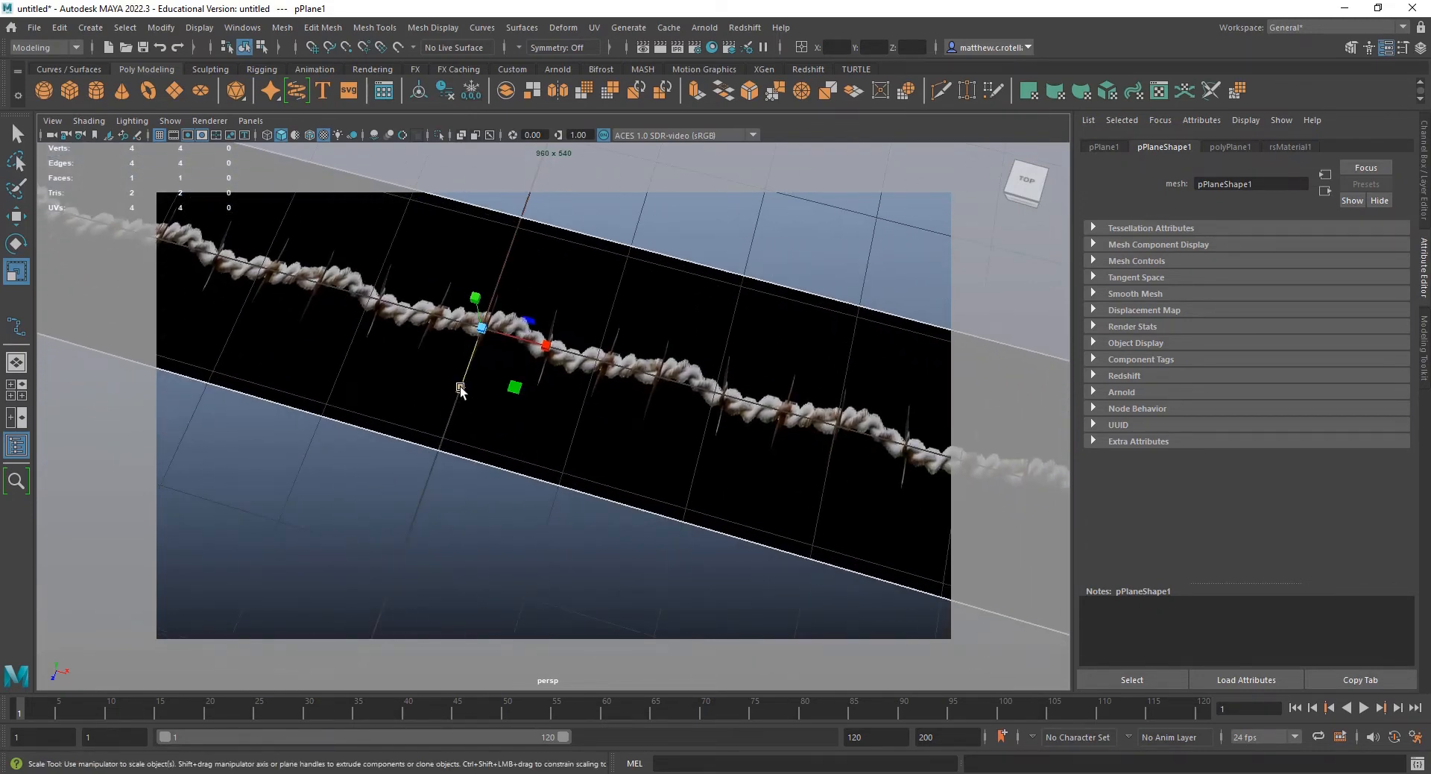
drag(460, 388, 475, 351)
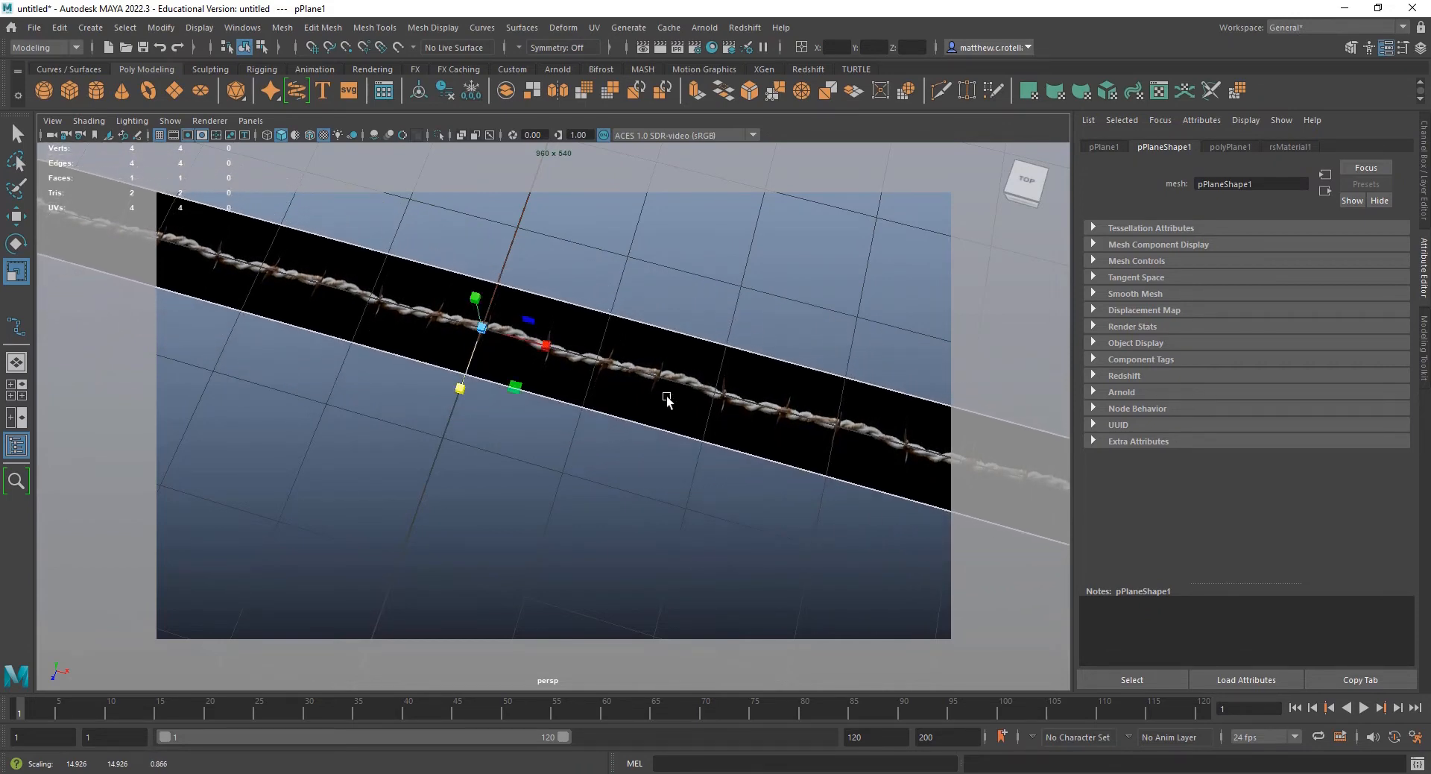
scroll(653, 414, down, 3)
scroll(522, 384, up, 3)
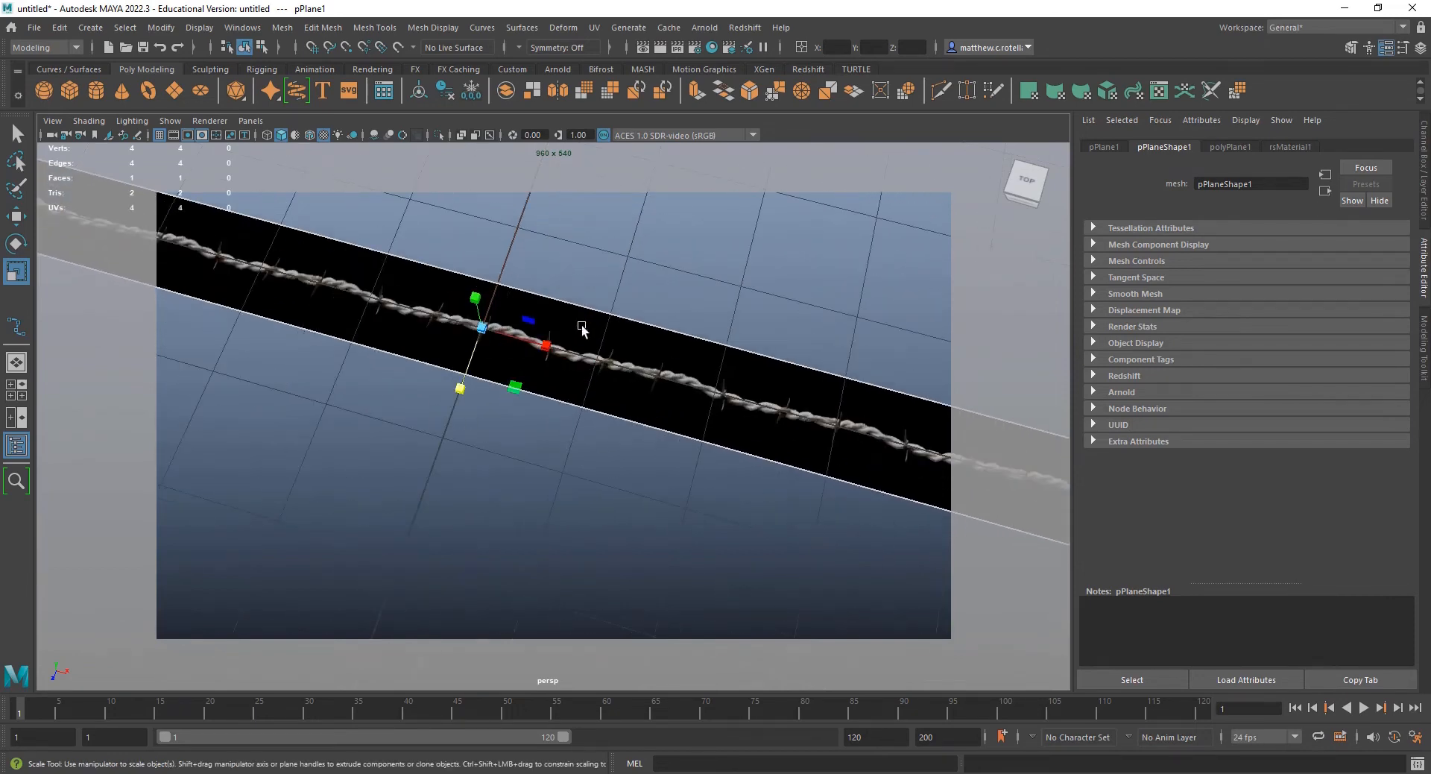
scroll(554, 381, up, 2)
alt+middle_drag(569, 359, 616, 423)
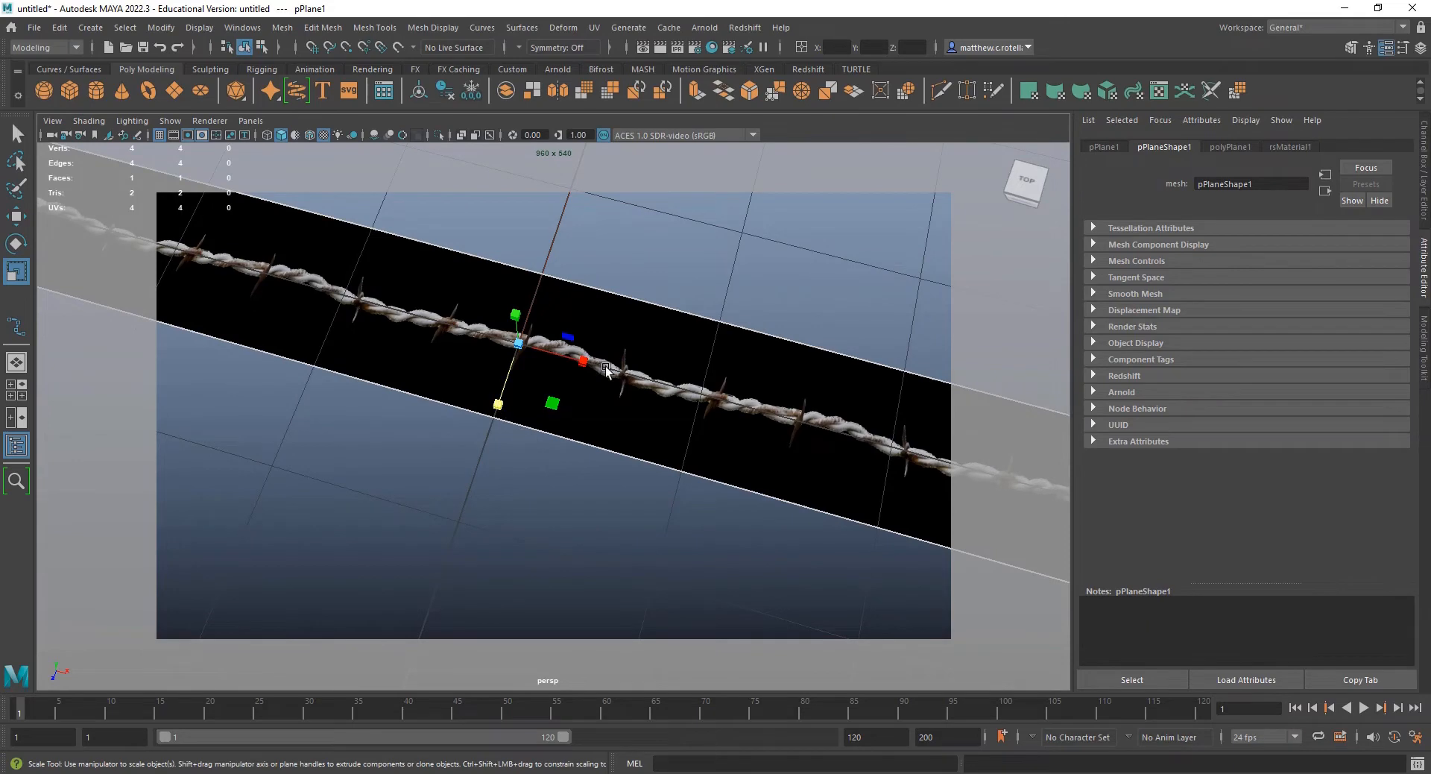
alt+drag(607, 371, 650, 440)
scroll(578, 439, down, 3)
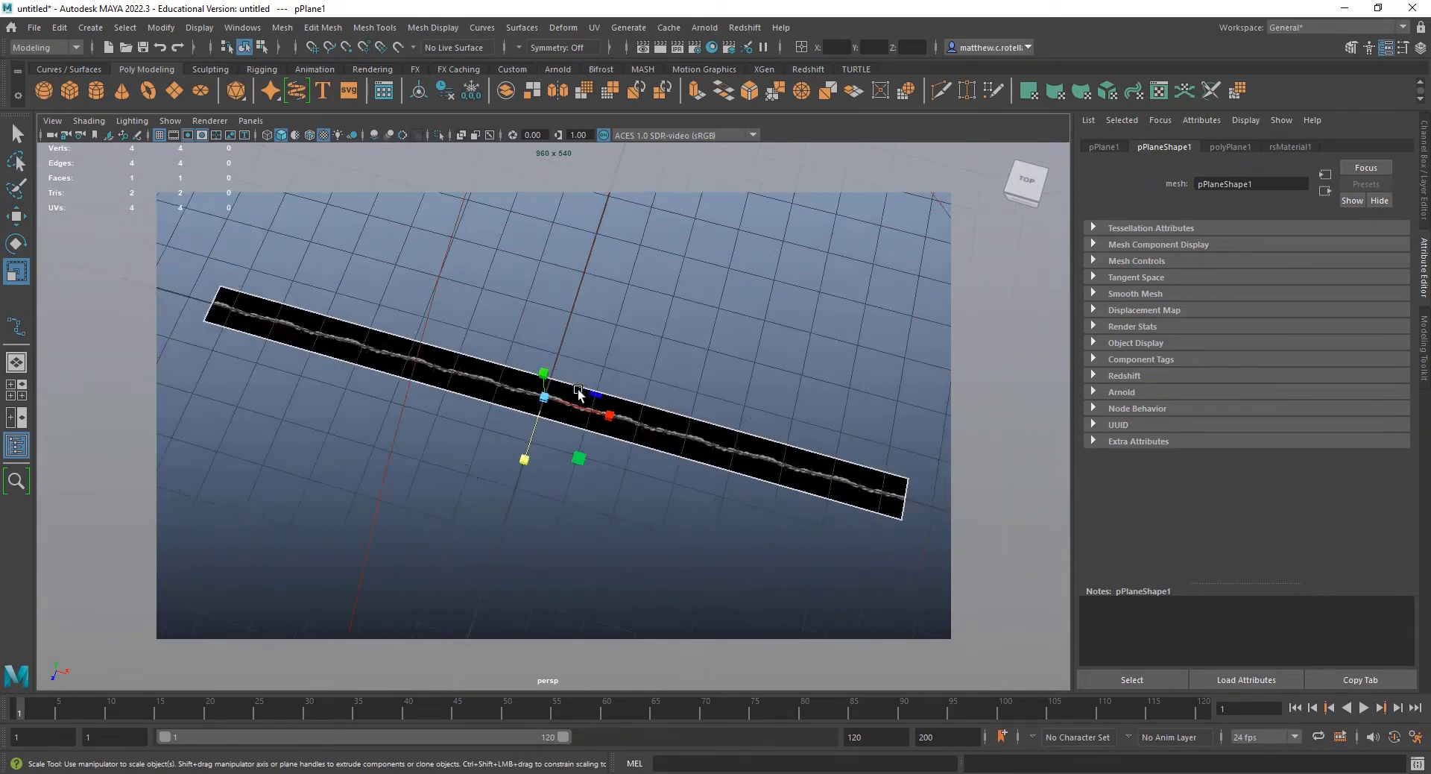
- Render the repeated wire strip in the Redshift Render View and clear the render view from the viewport
scroll(576, 406, up, 3)
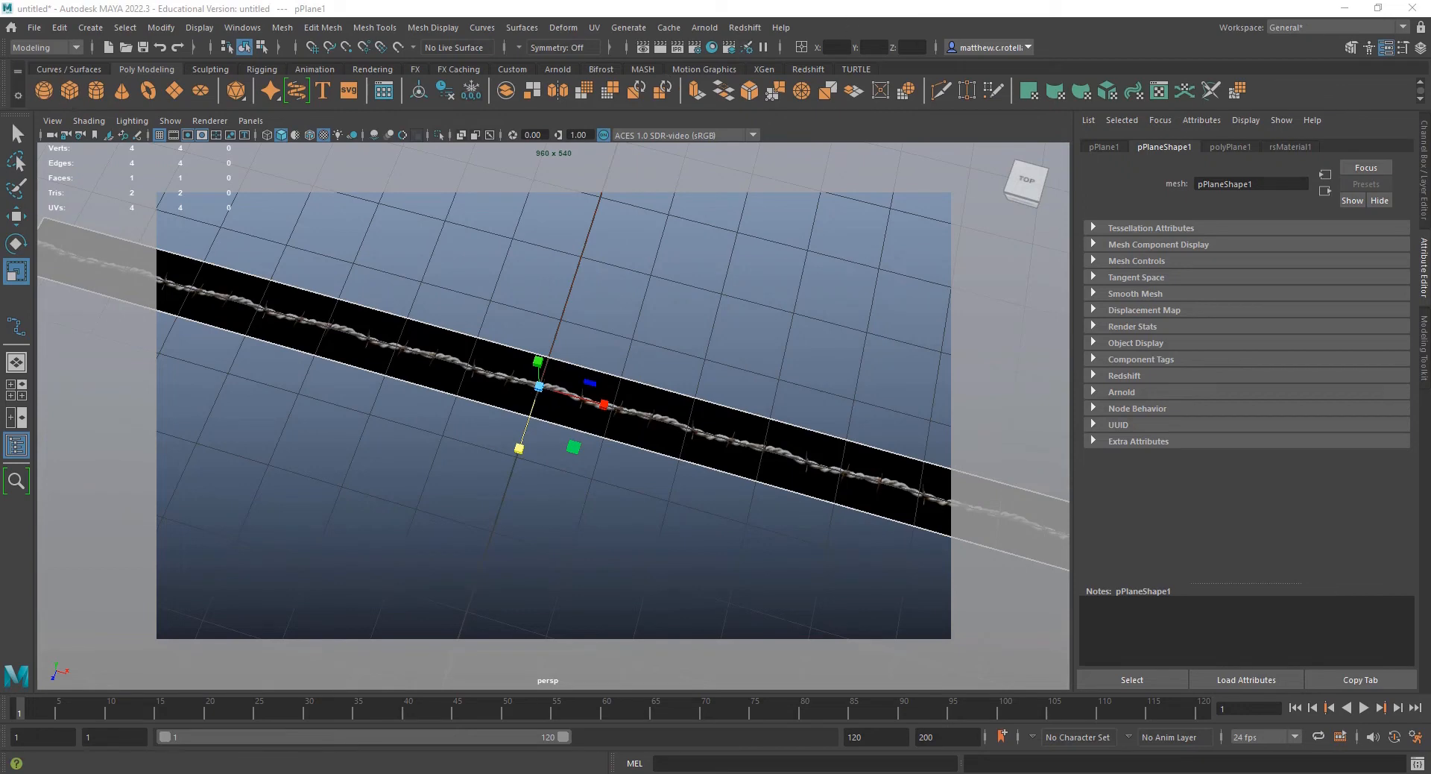
drag(0, 157, 589, 140)
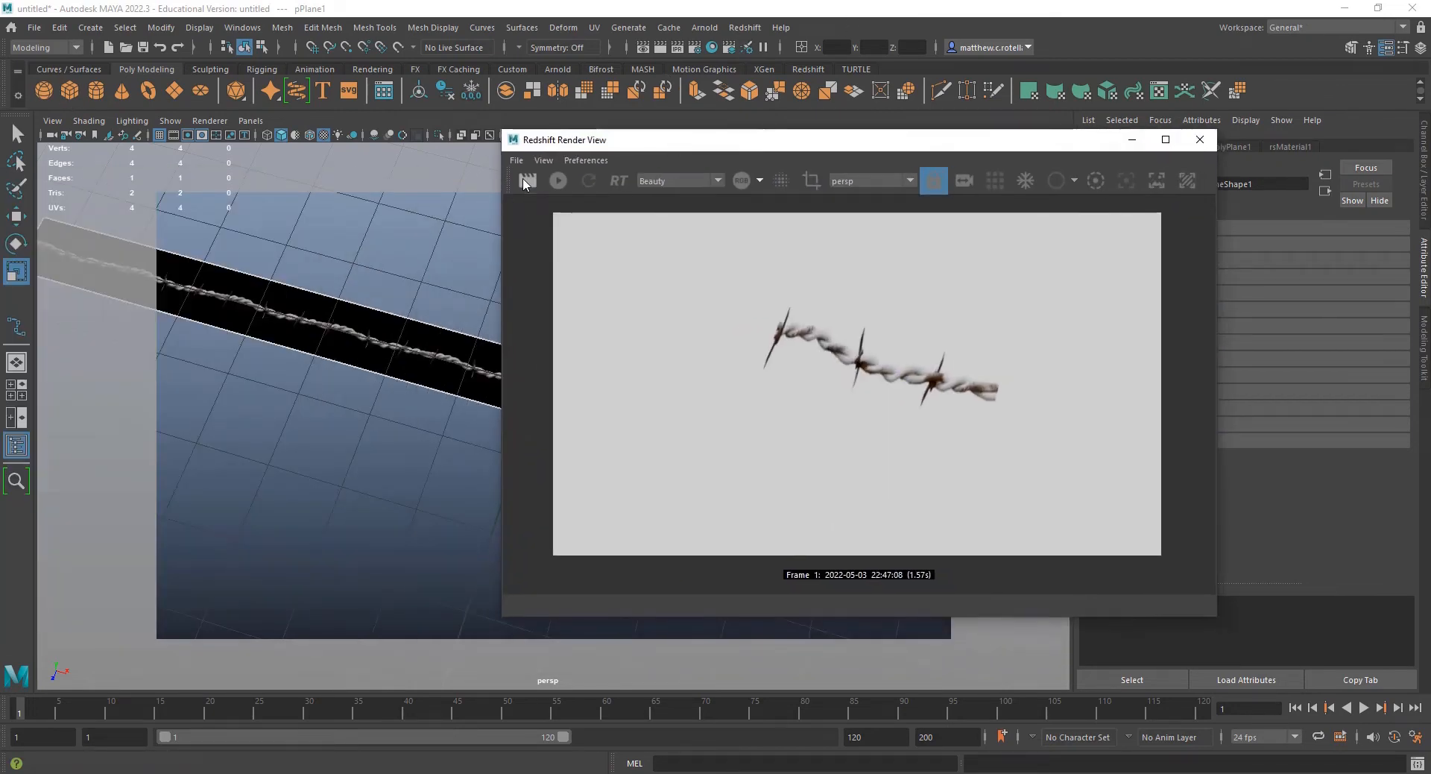
click(523, 179)
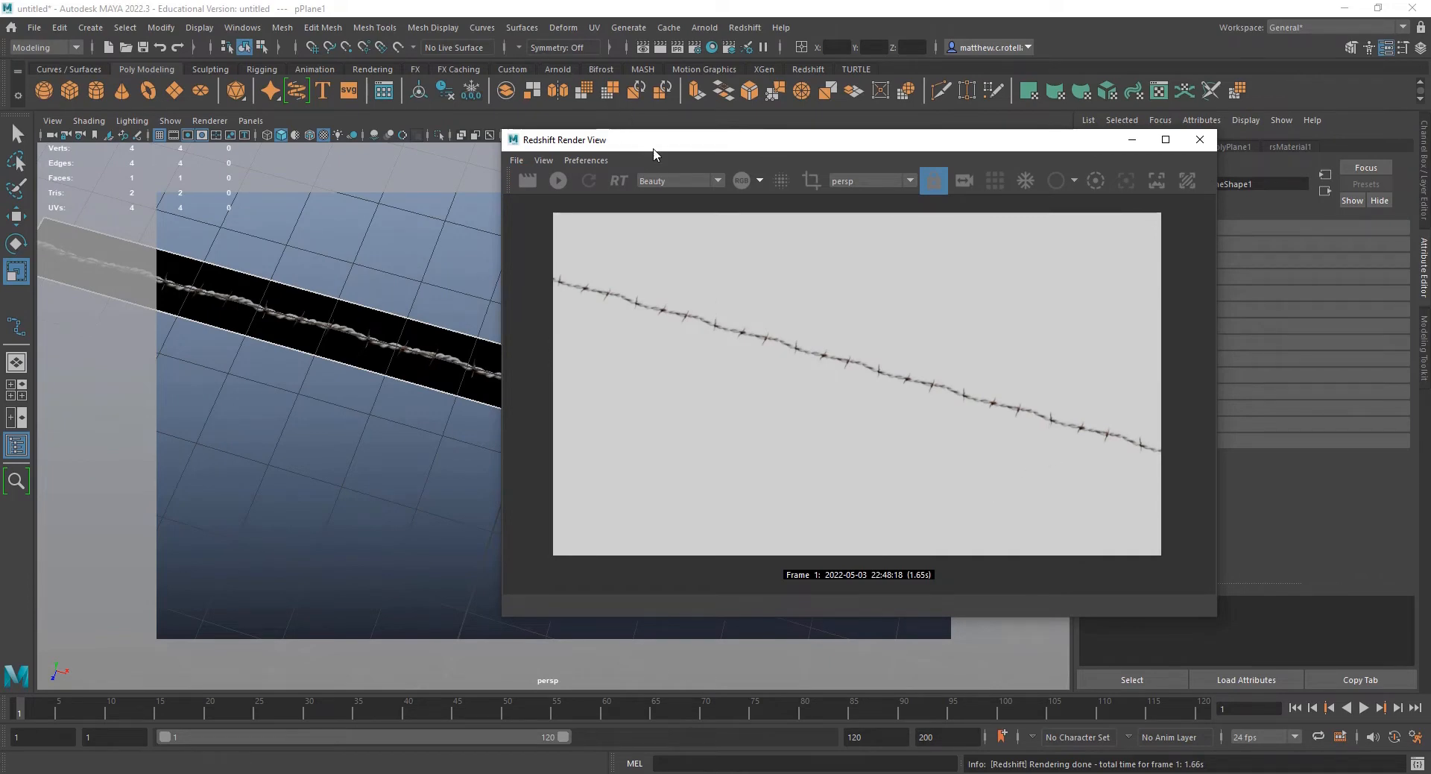
drag(656, 140, 0, 153)
click(320, 424)
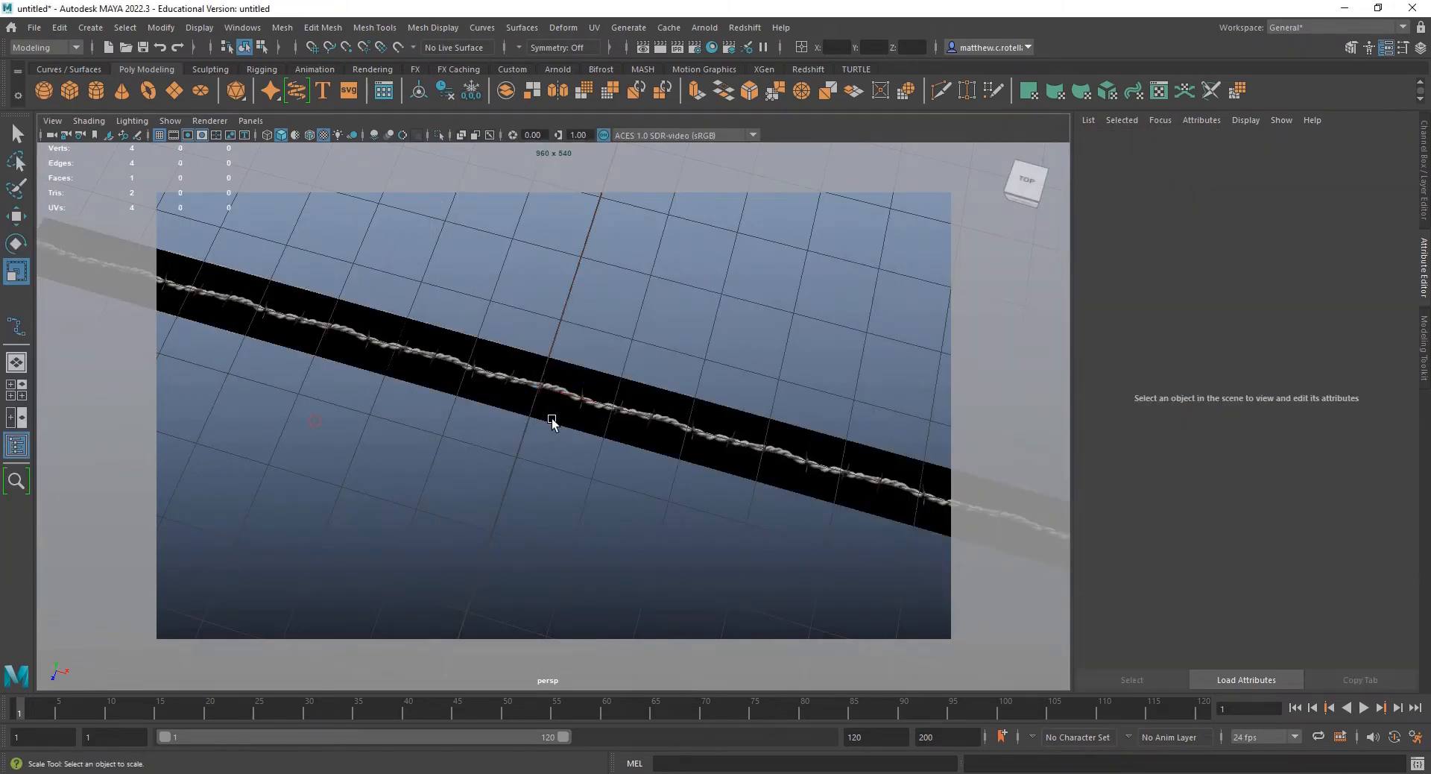
- Undo the plane's Z scaling and the change to the texture placement's first Repeat UV value
click(549, 409)
key(ctrl+z)
click(539, 386)
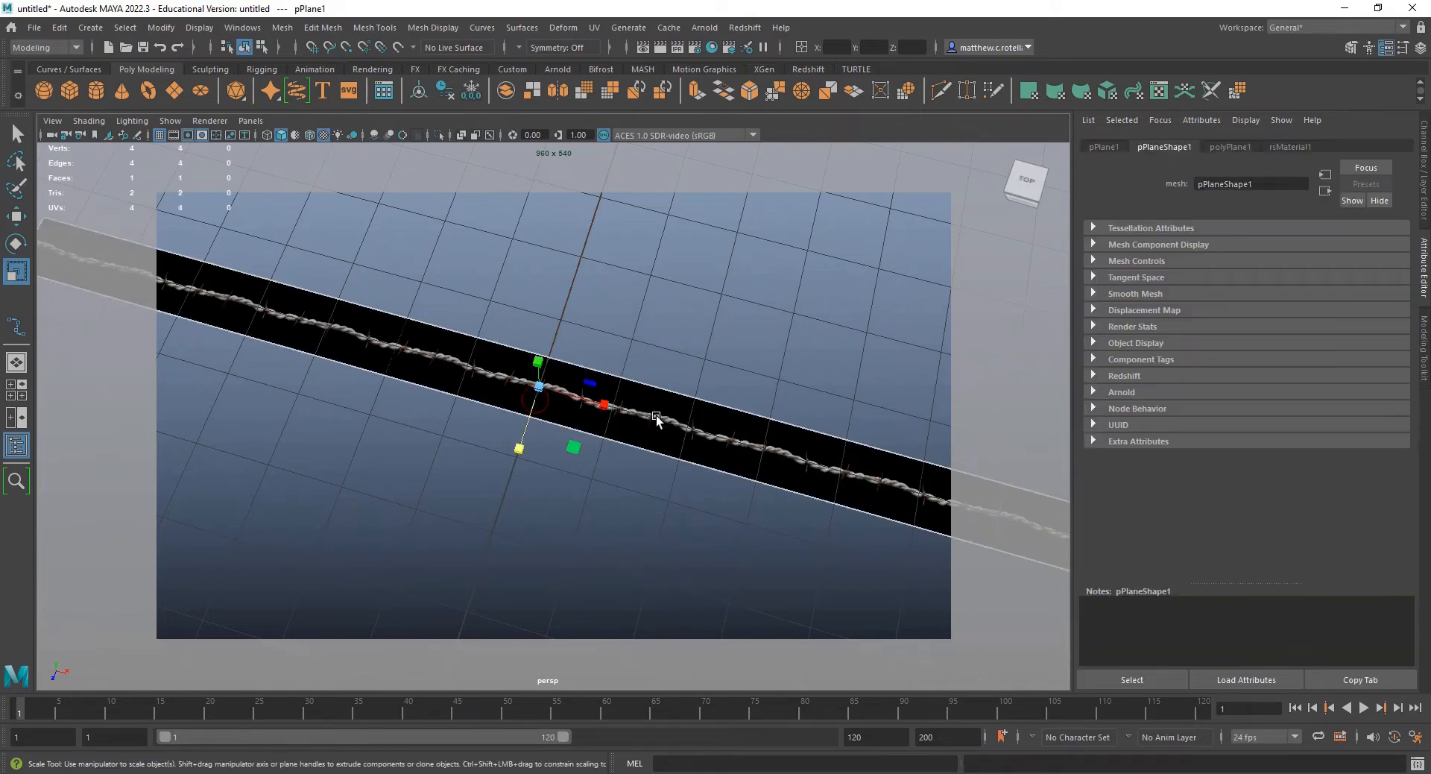
click(564, 402)
key(ctrl+z)
key(ctrl+z)
key(ctrl+z)
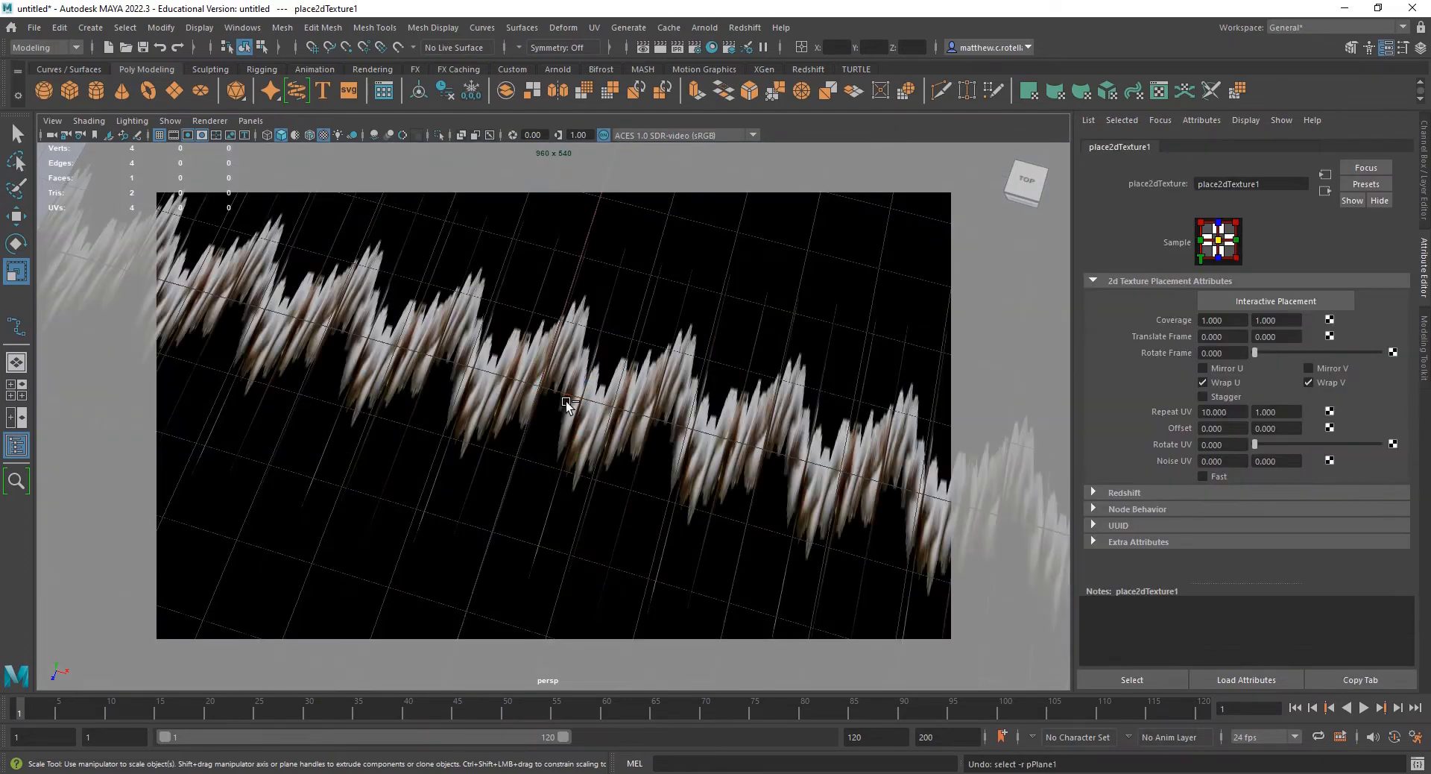
key(ctrl+z)
key(ctrl+z)
key(ctrl+z)
scroll(565, 407, down, 10)
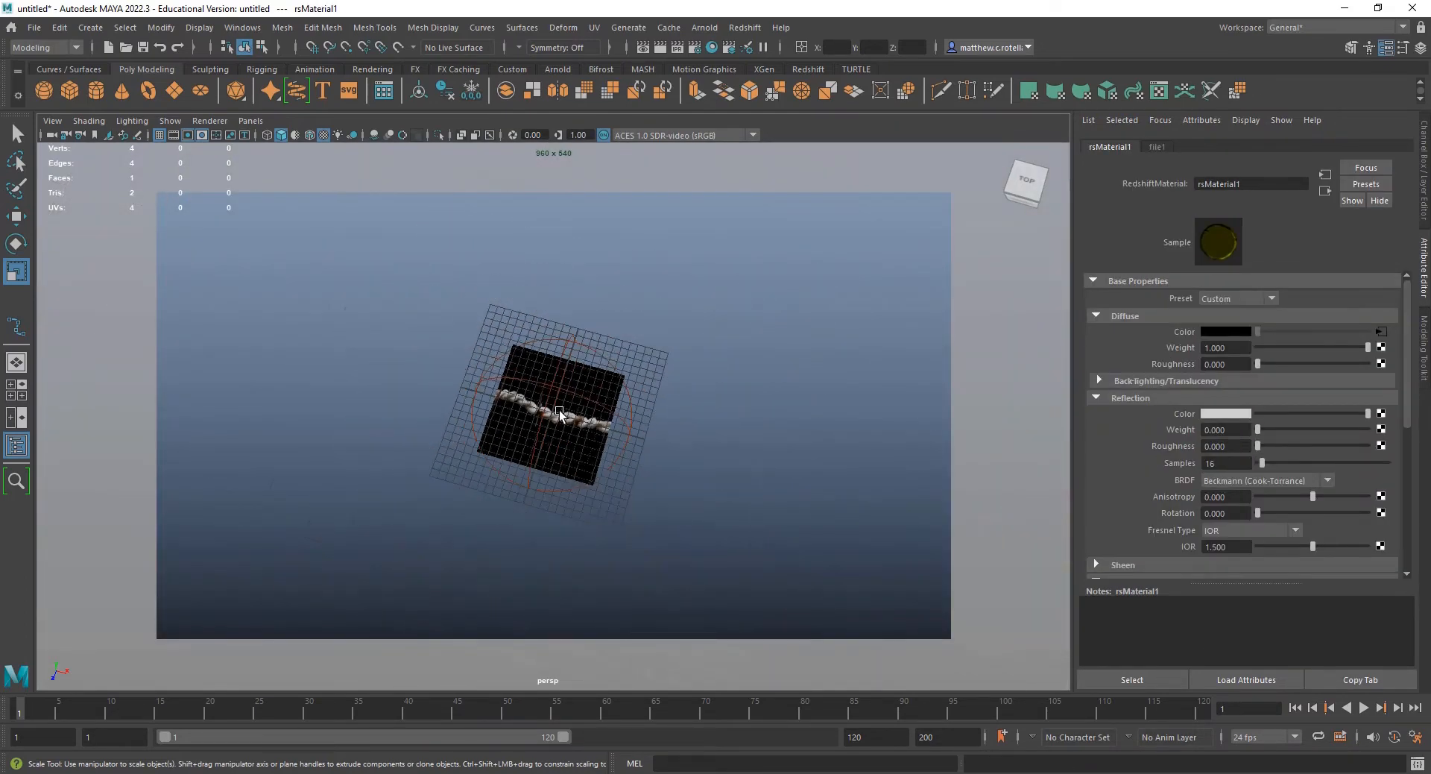
- Scale the plane into a very long, narrow strip, about 327.8 along X and about 3.25 along Z
alt+drag(582, 463, 569, 441)
click(569, 441)
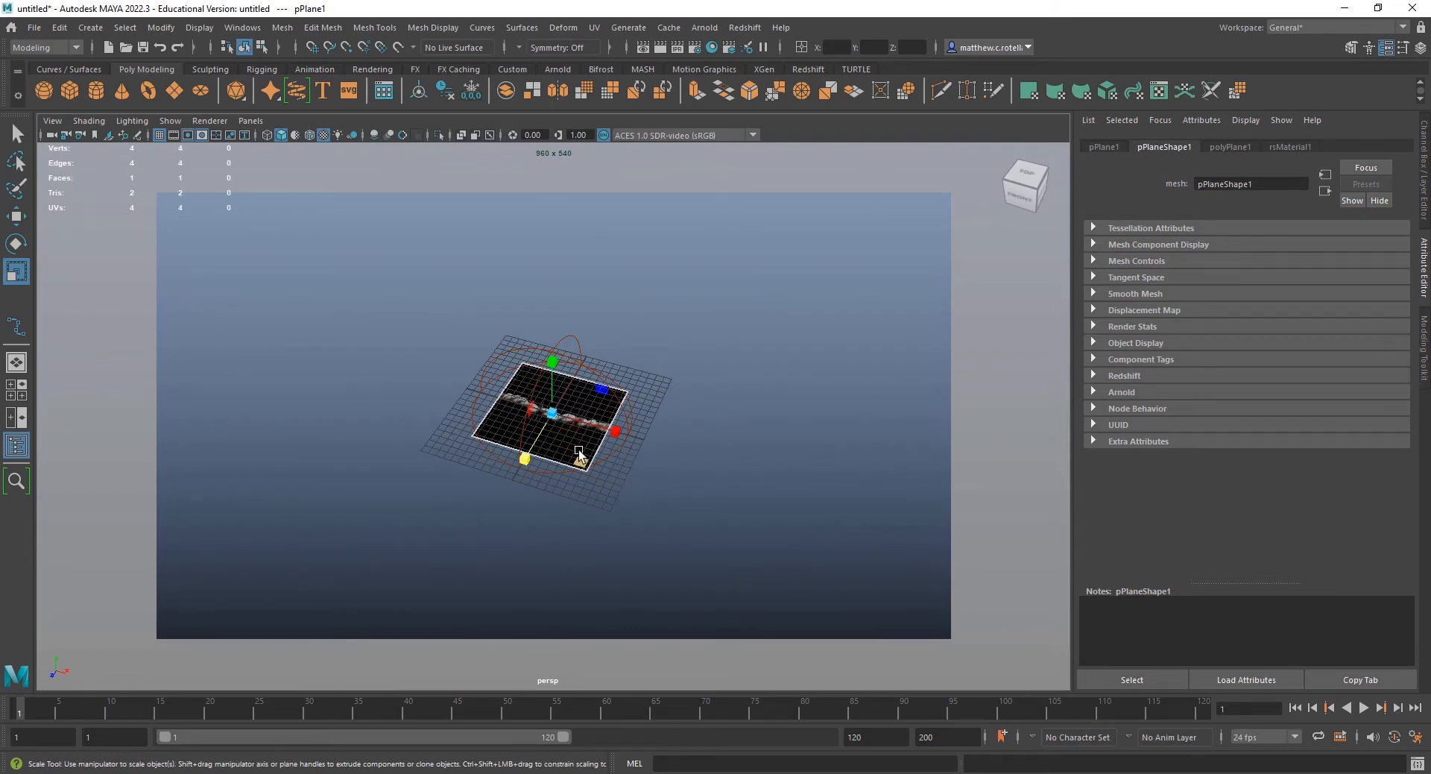
alt+drag(578, 449, 891, 474)
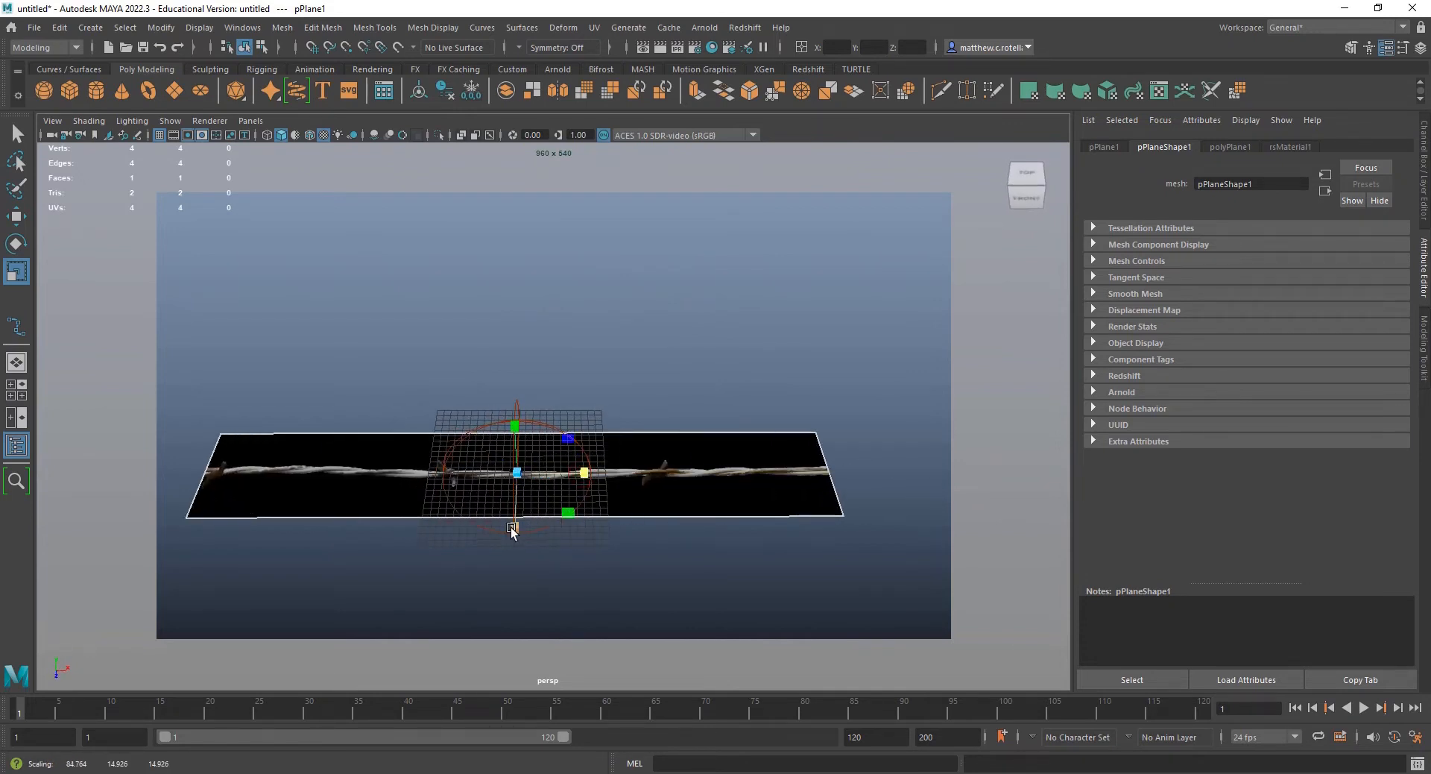
drag(512, 529, 721, 474)
scroll(699, 480, down, 5)
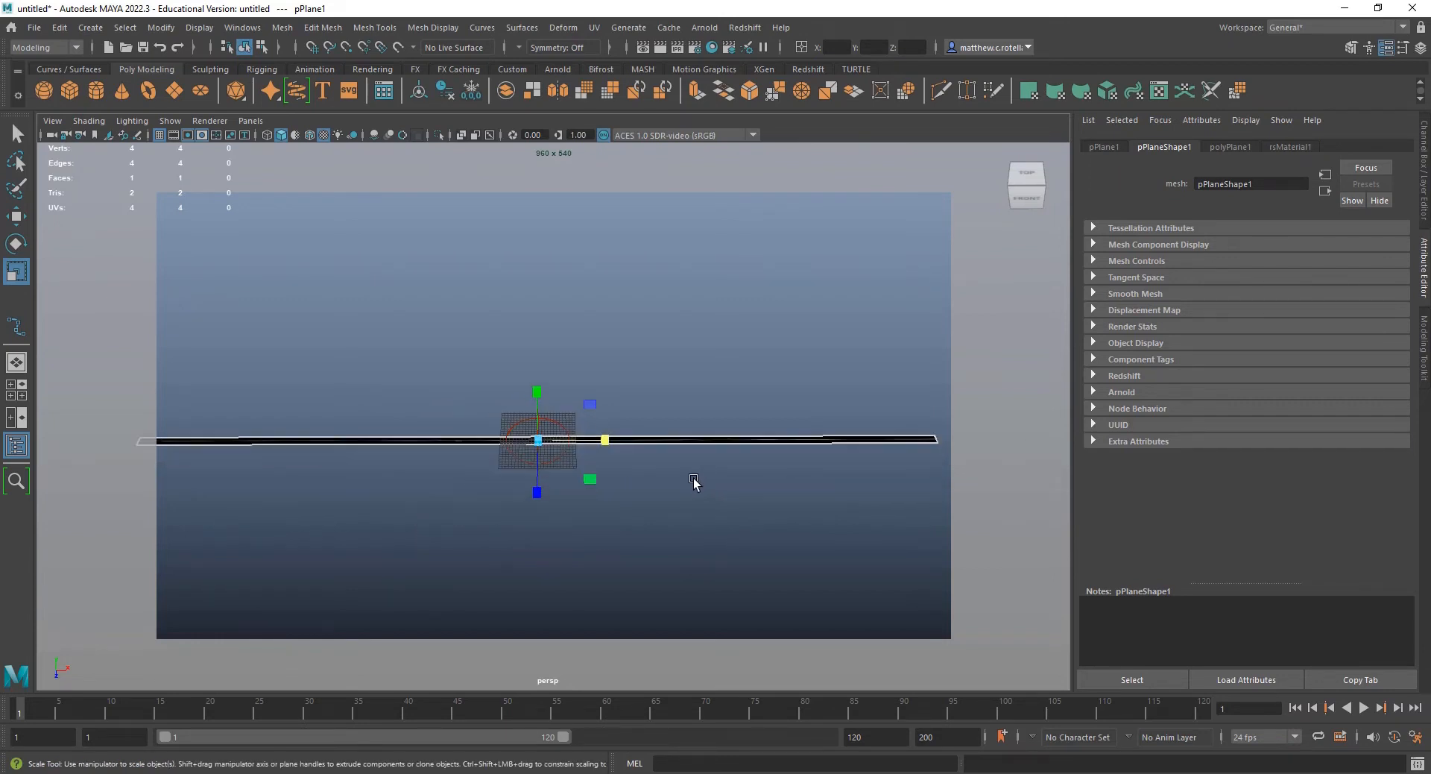
drag(605, 440, 608, 439)
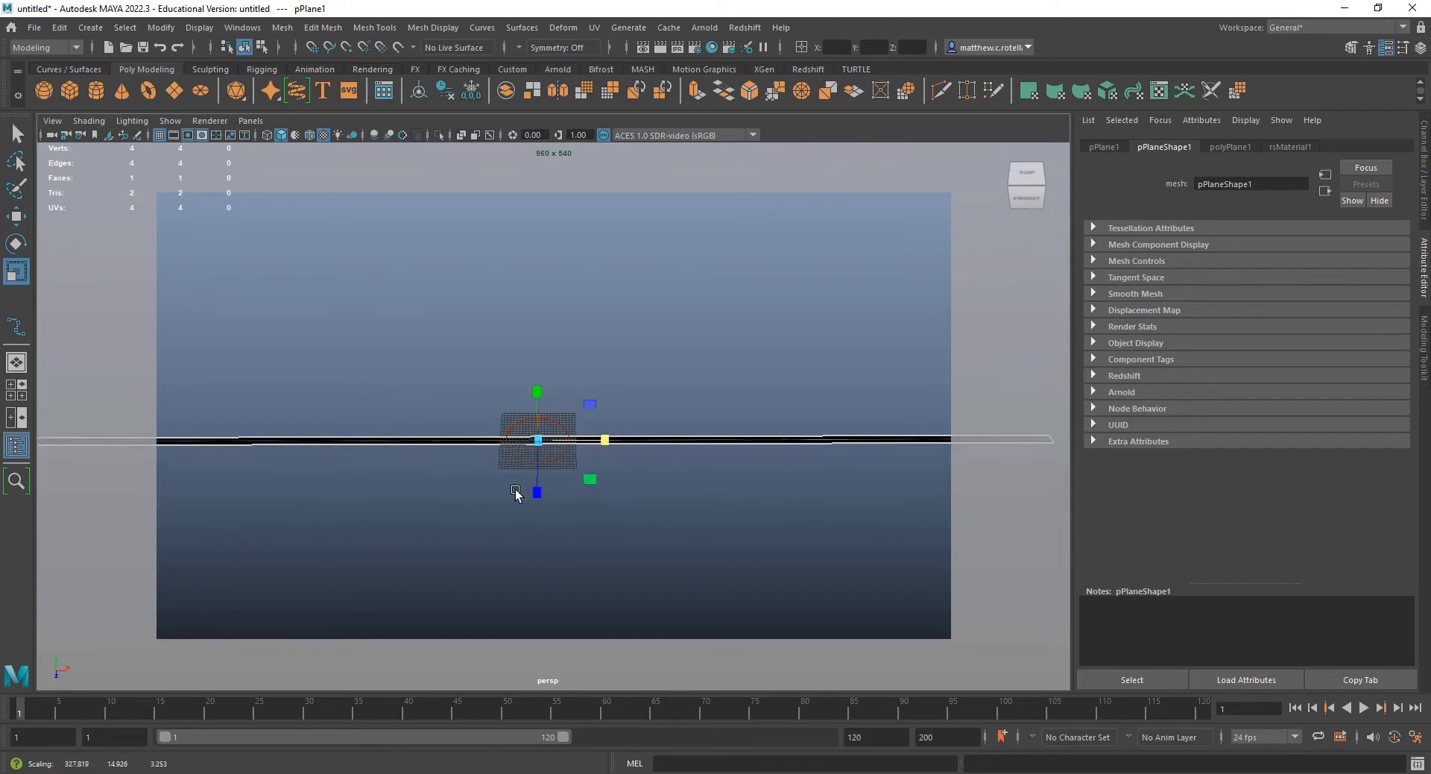
mouse_move(536, 488)
alt+mouse_down()
mouse_move(545, 500)
mouse_move(473, 450)
mouse_move(636, 536)
mouse_move(648, 621)
mouse_move(639, 575)
mouse_move(555, 502)
mouse_move(534, 559)
mouse_move(362, 496)
mouse_move(351, 477)
mouse_move(561, 341)
mouse_move(538, 481)
alt+mouse_up()
alt+drag(507, 428, 579, 474)
scroll(282, 355, up, 5)
scroll(465, 560, up, 6)
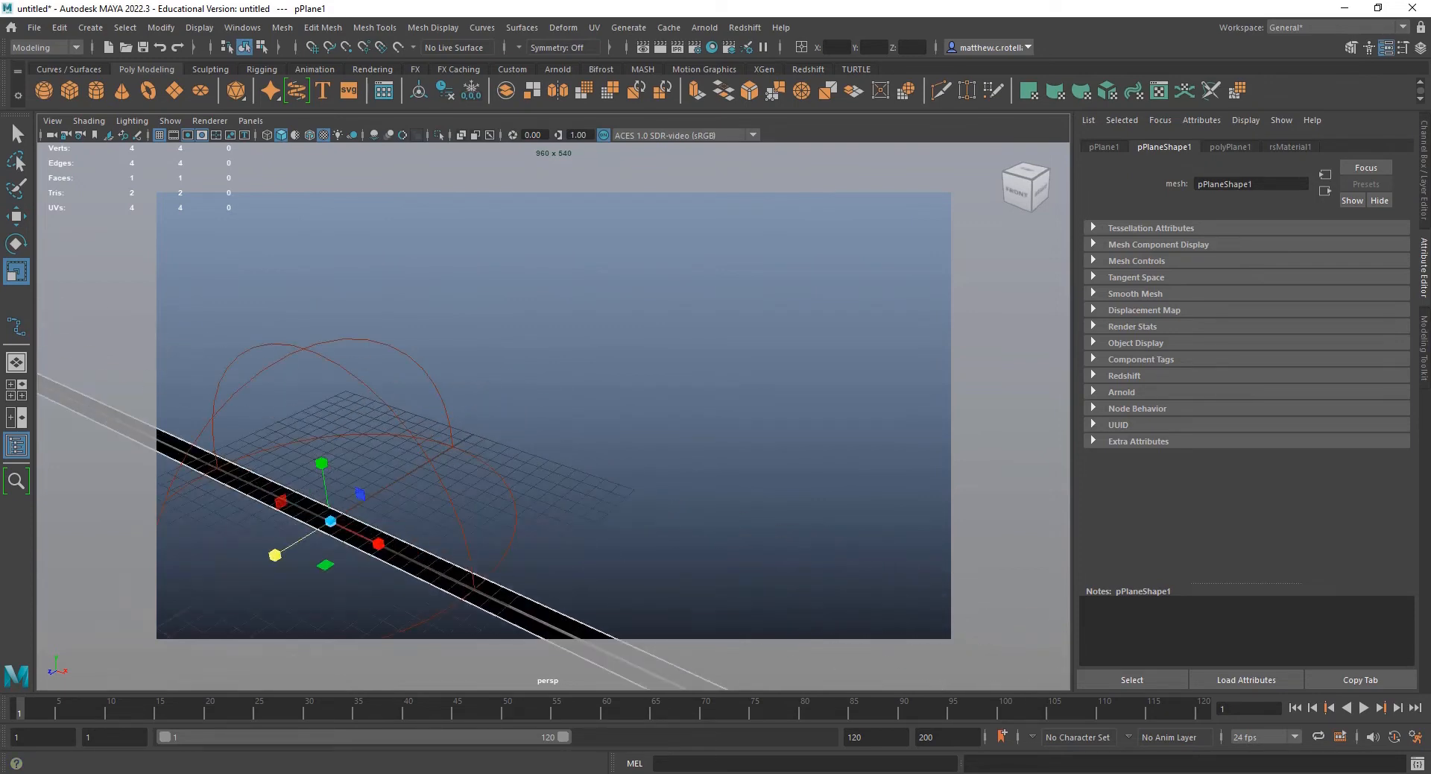
- Open the plane in the UV Editor, select its UV shell and bring up the UV Toolkit
drag(0, 283, 775, 189)
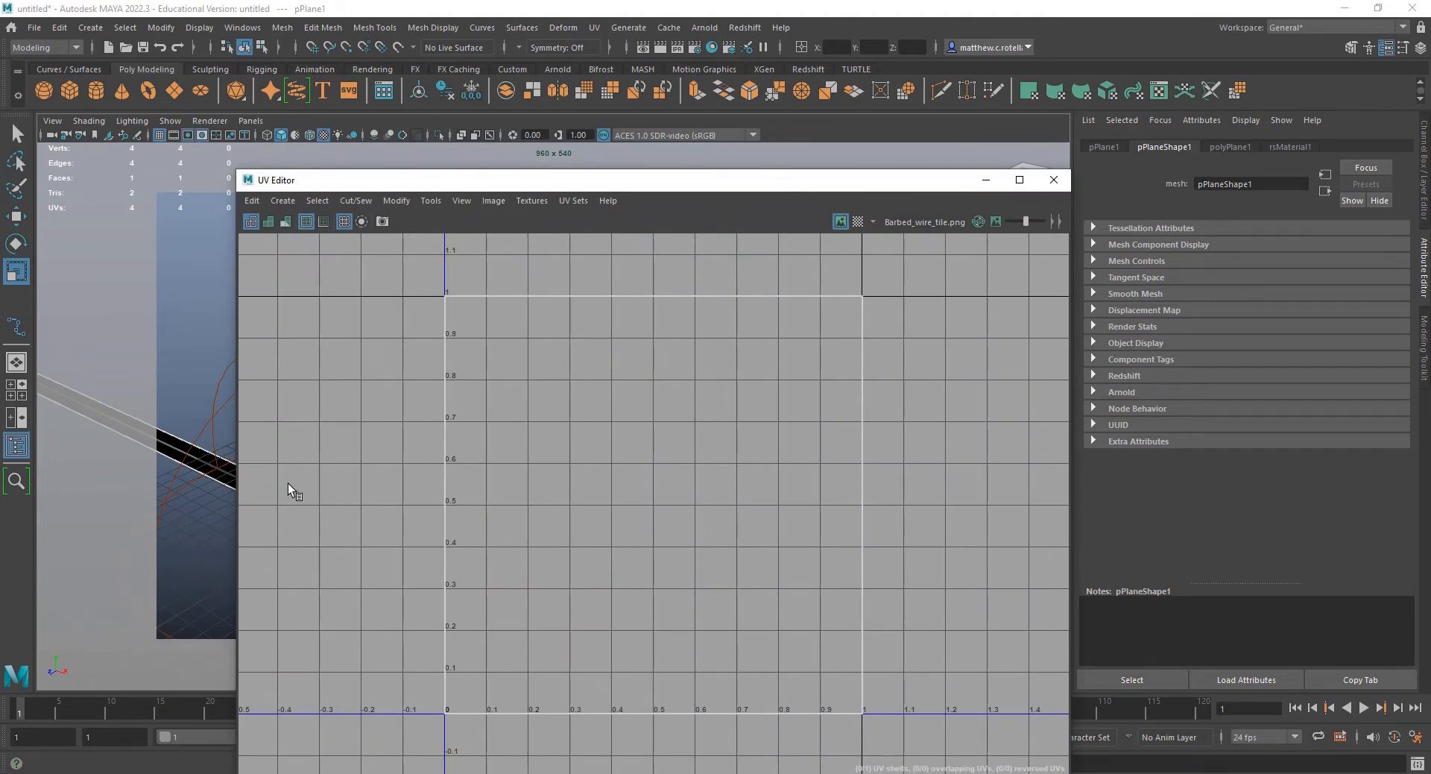
right_drag(440, 465, 376, 445)
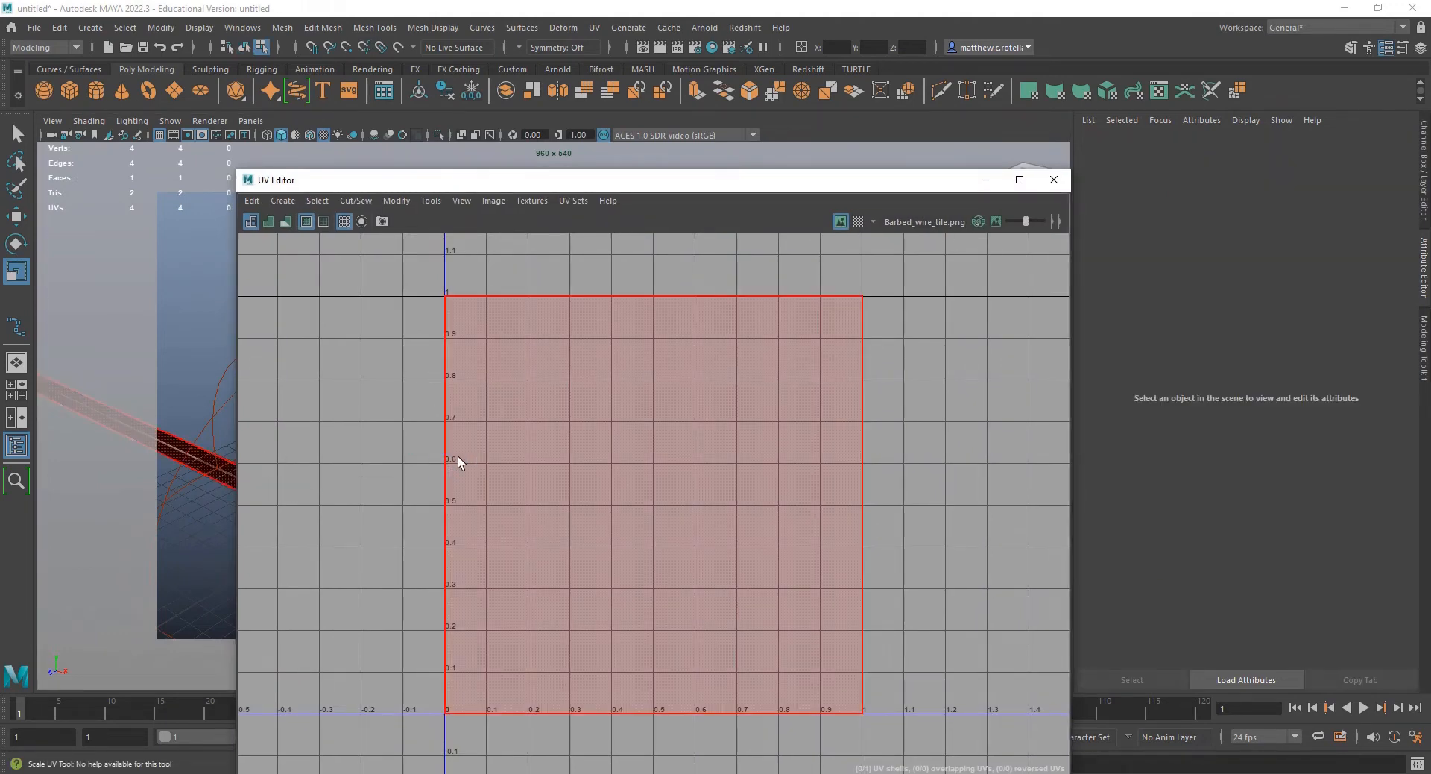
click(458, 456)
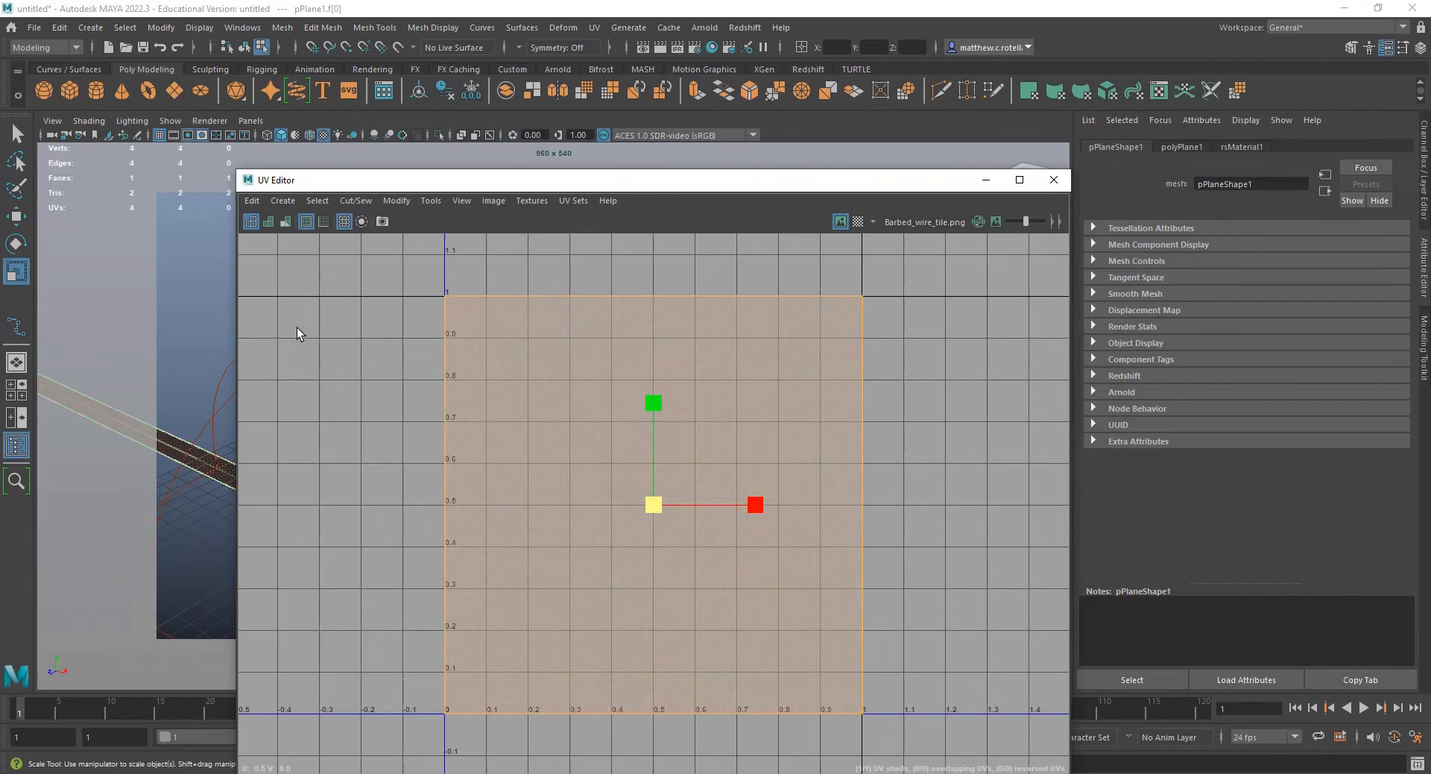
drag(0, 151, 883, 151)
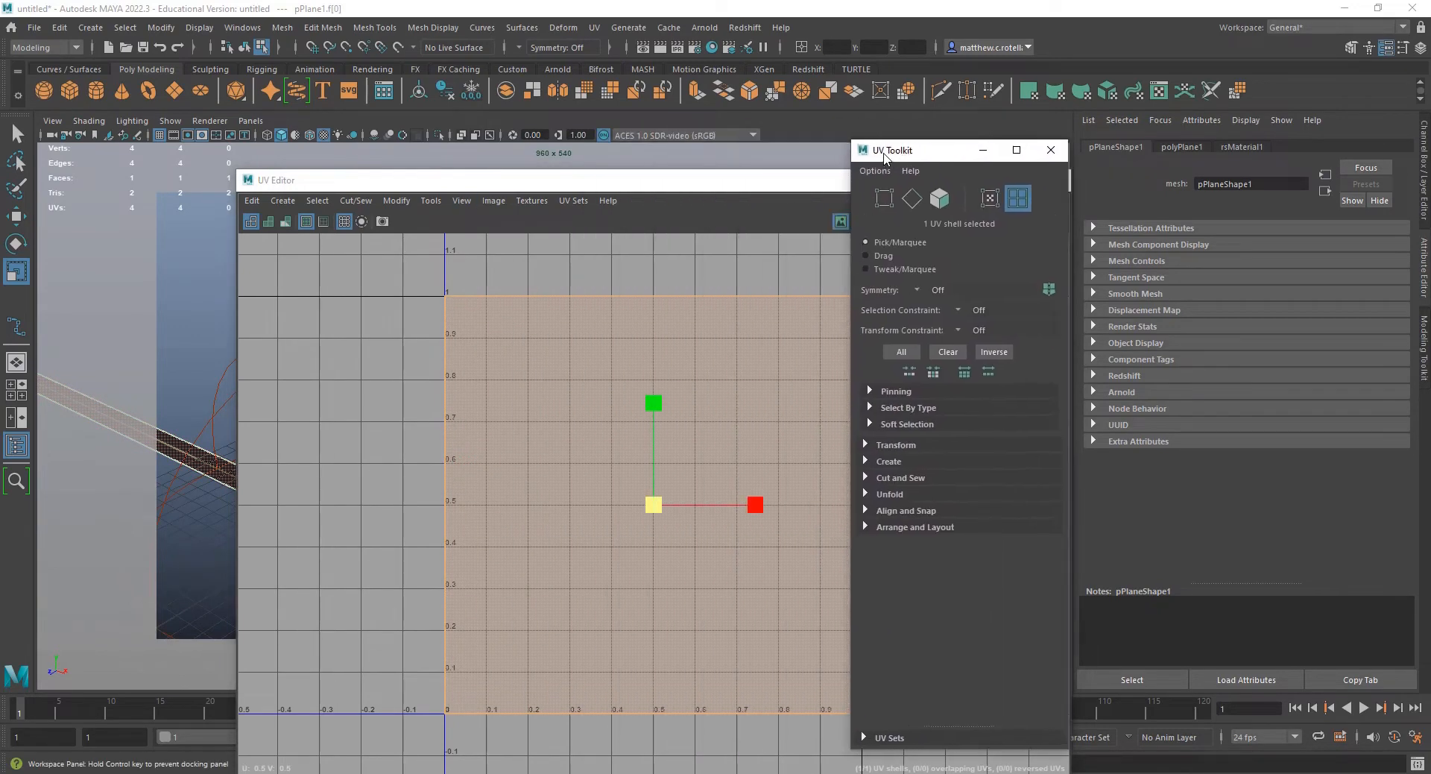
- Unfold the strip's UV shell along V only, so its height matches the strip's proportions
click(886, 494)
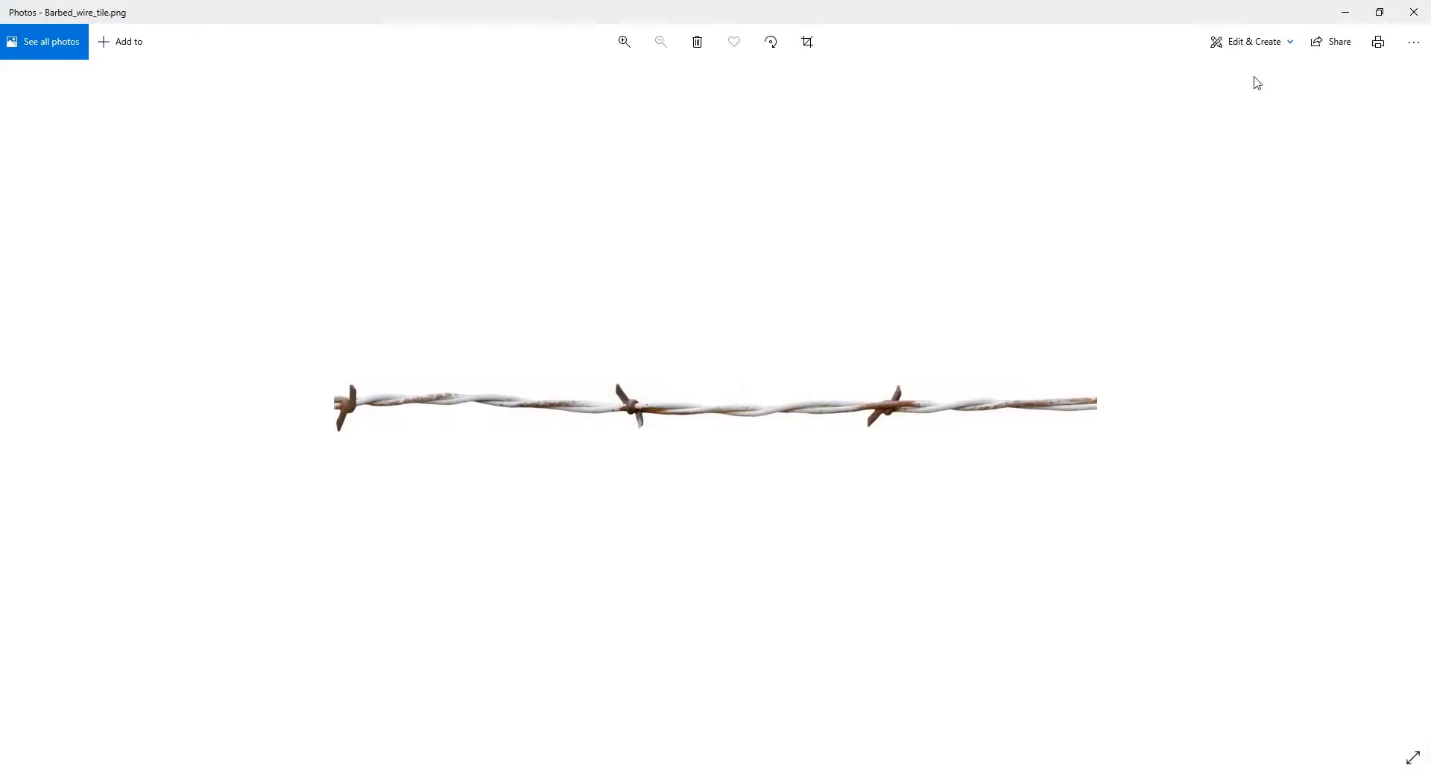
click(1428, 12)
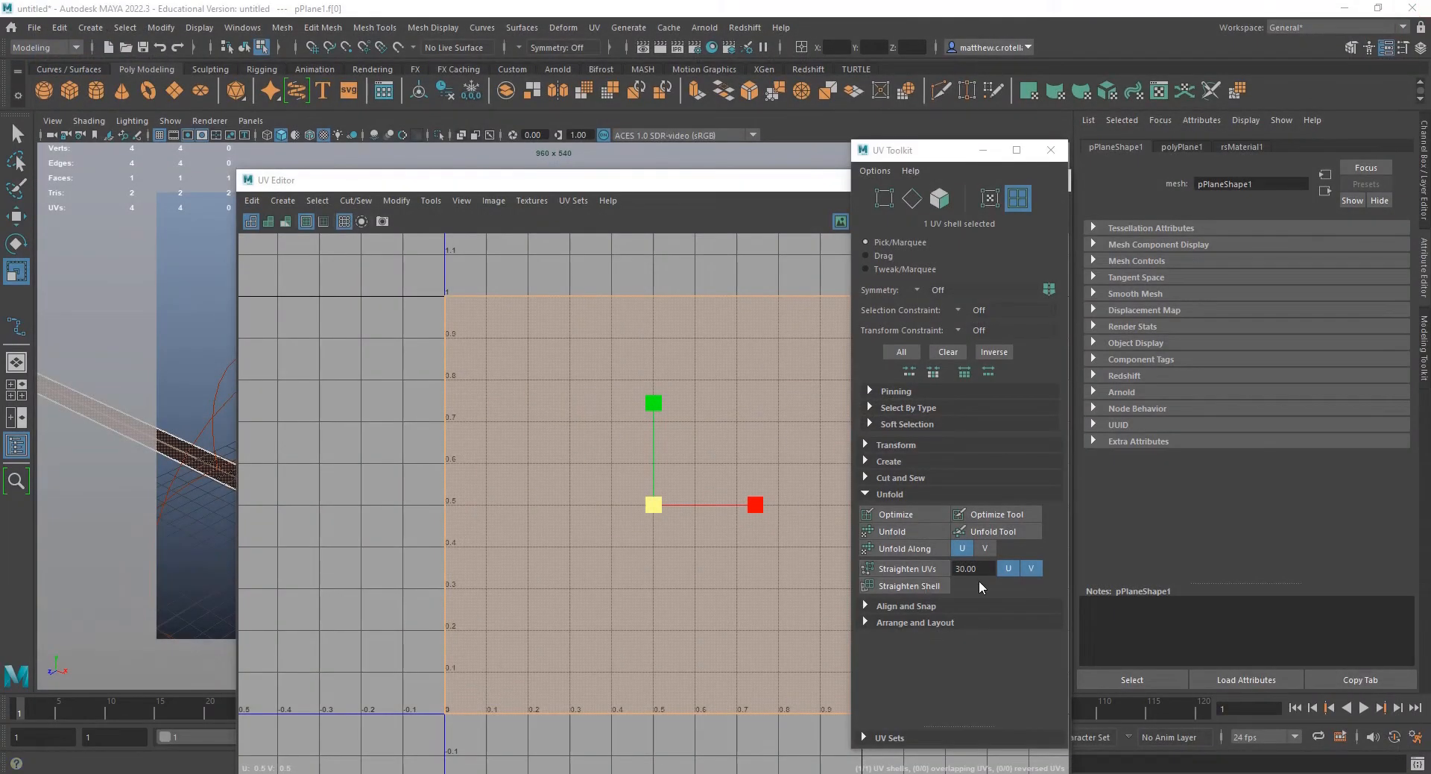
click(986, 548)
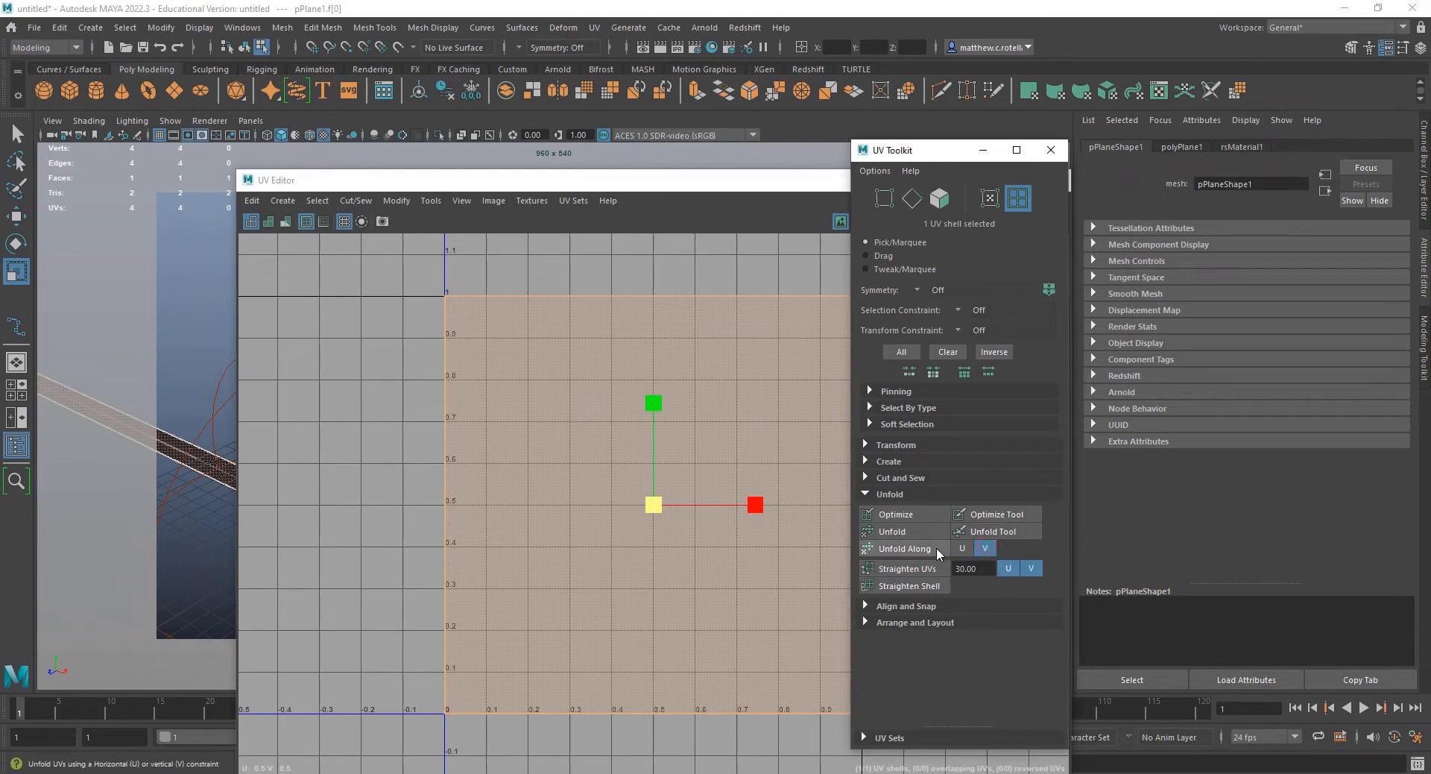
click(936, 547)
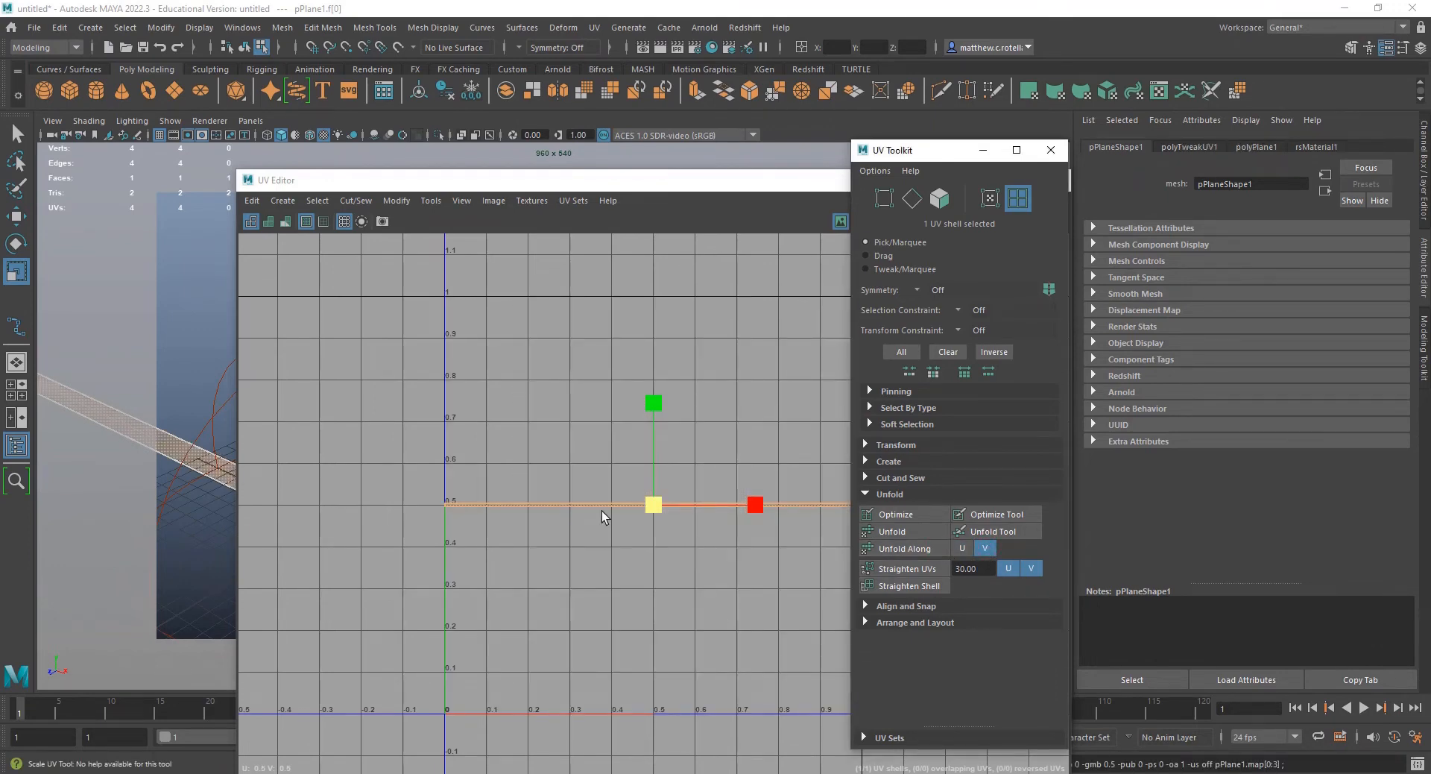
scroll(624, 597, up, 6)
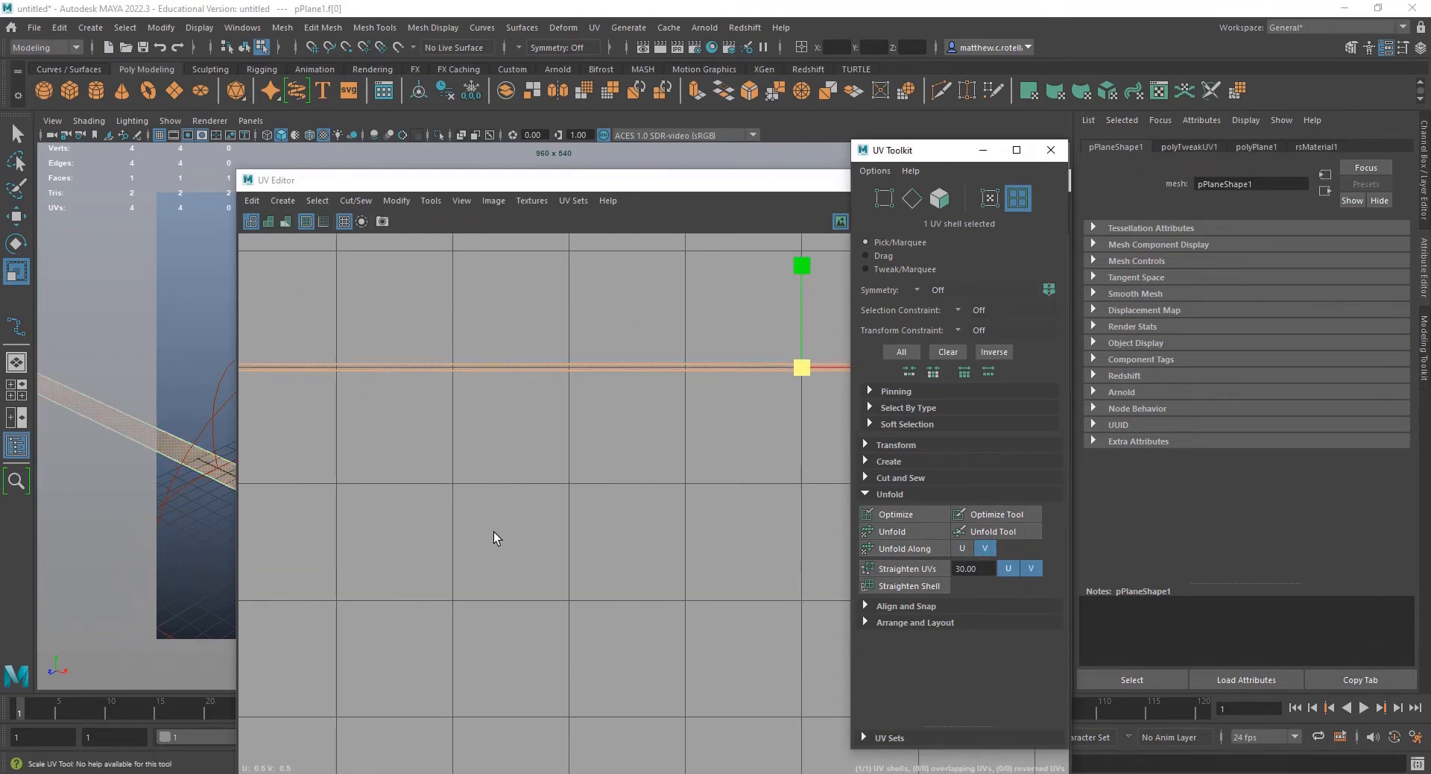
scroll(488, 476, down, 6)
scroll(480, 440, down, 3)
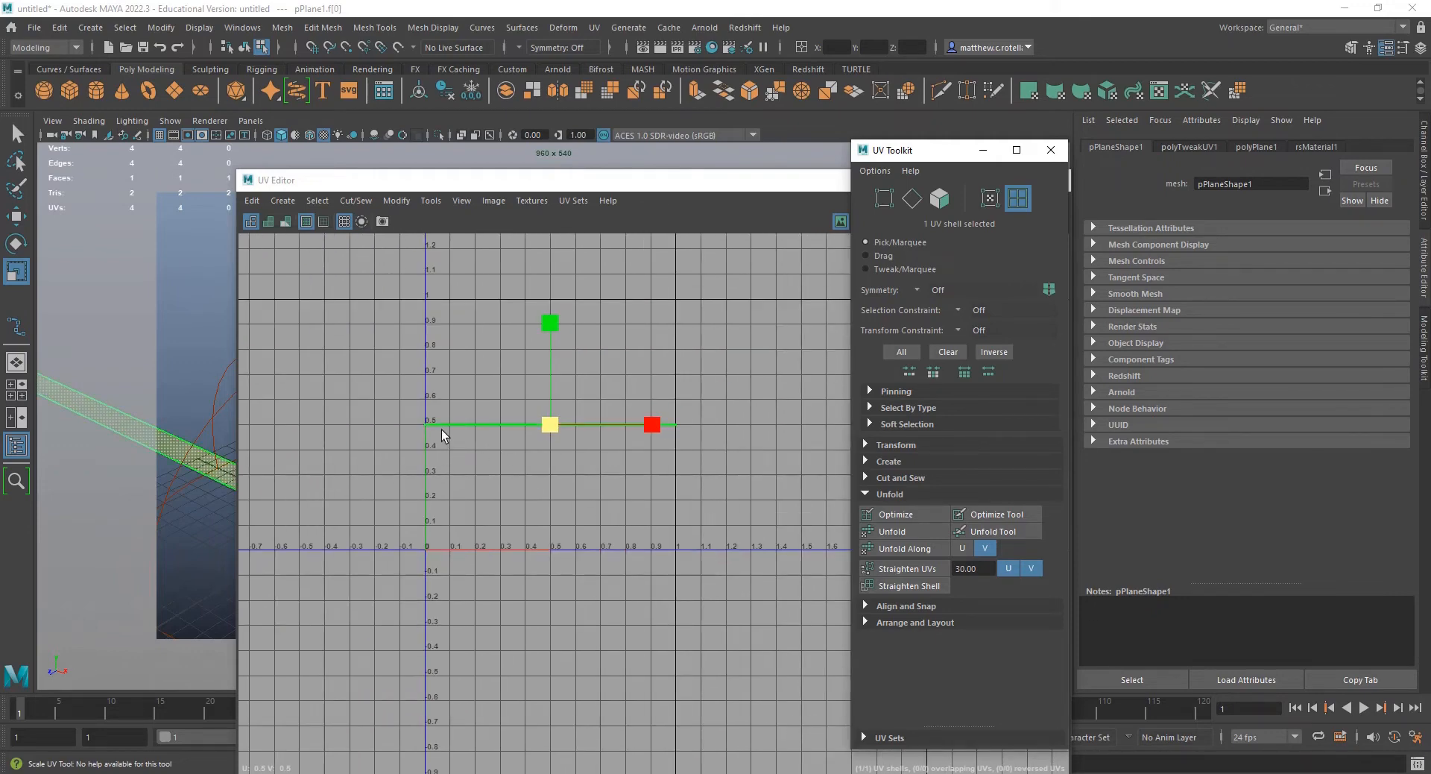
- Insert 50 evenly spaced edge loops across the strip with the Insert Edge Loop tool
drag(454, 183, 0, 287)
scroll(198, 489, down, 5)
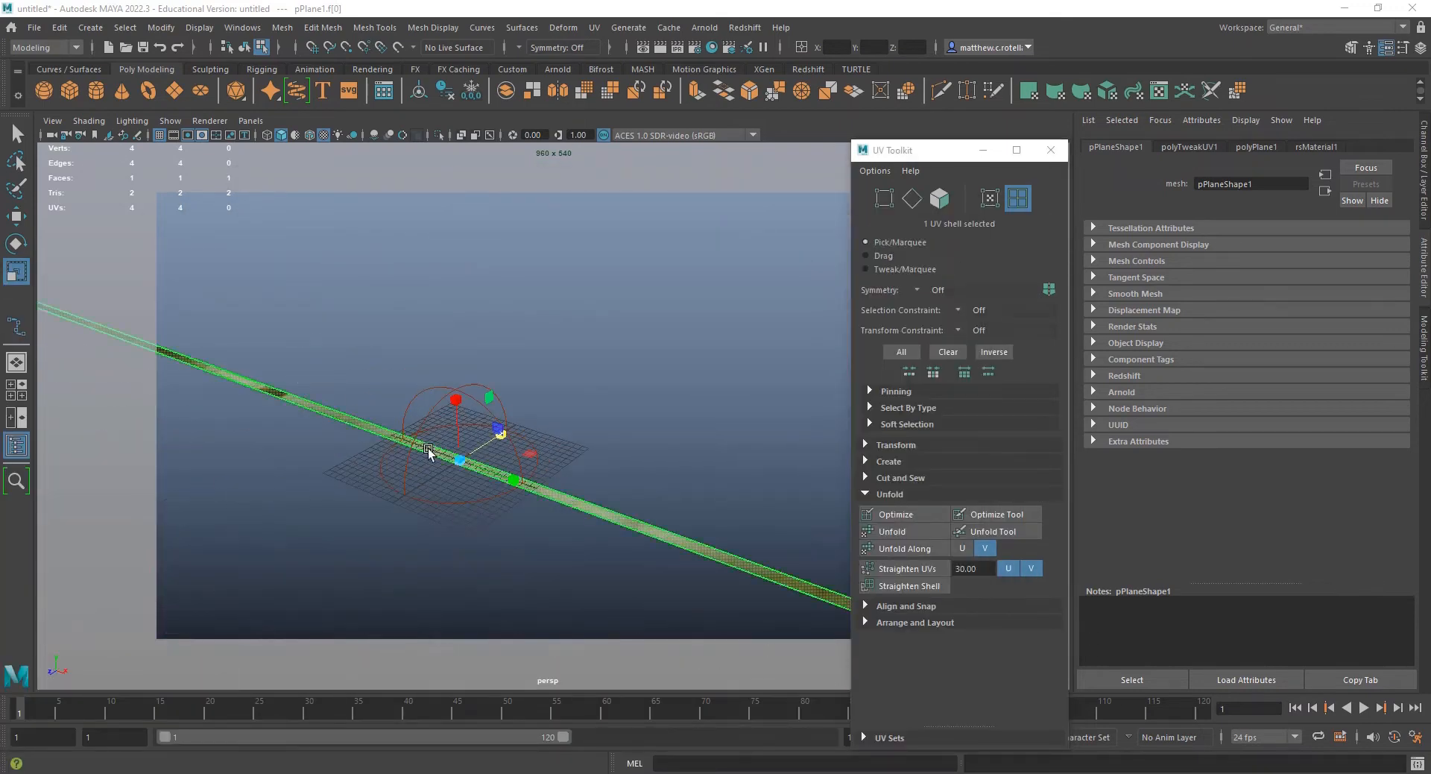
scroll(632, 507, down, 2)
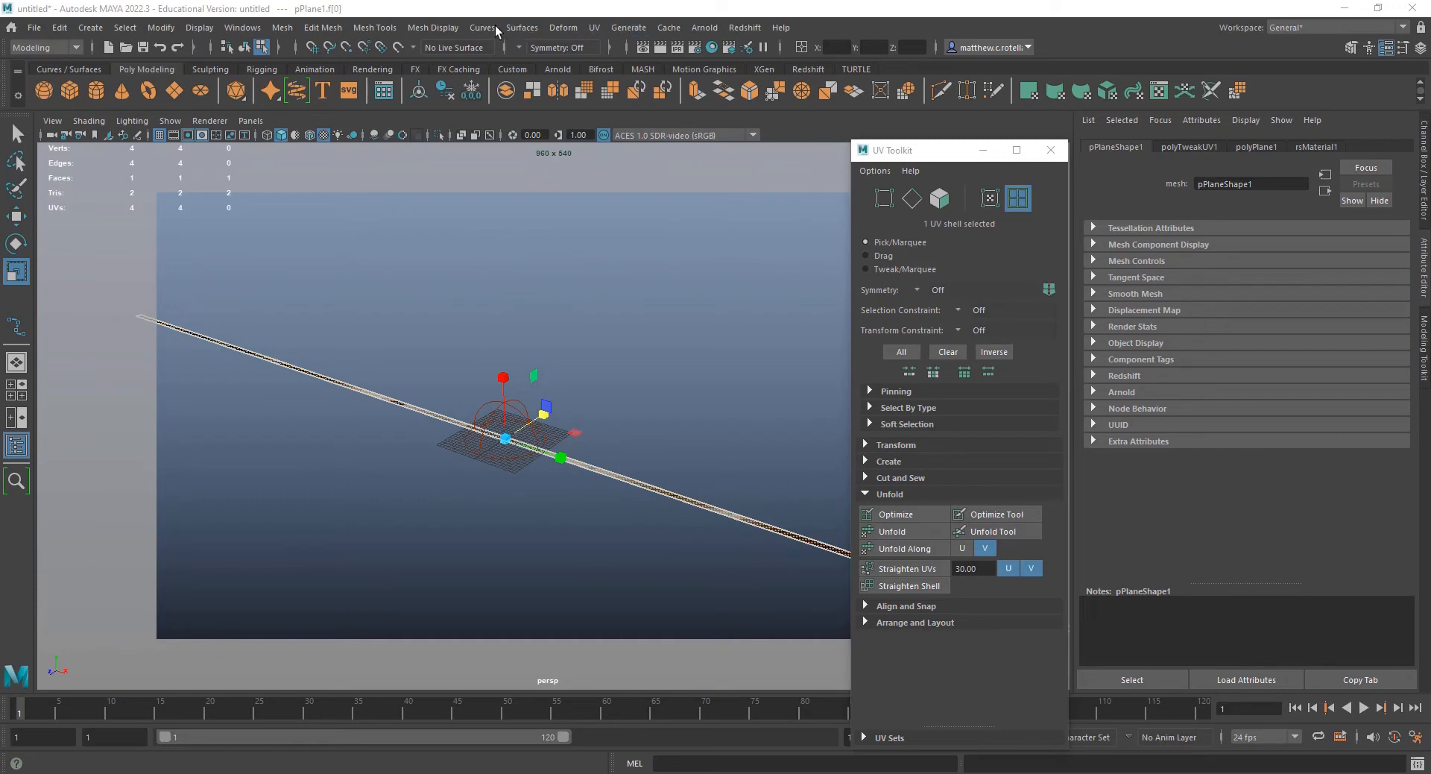
click(387, 29)
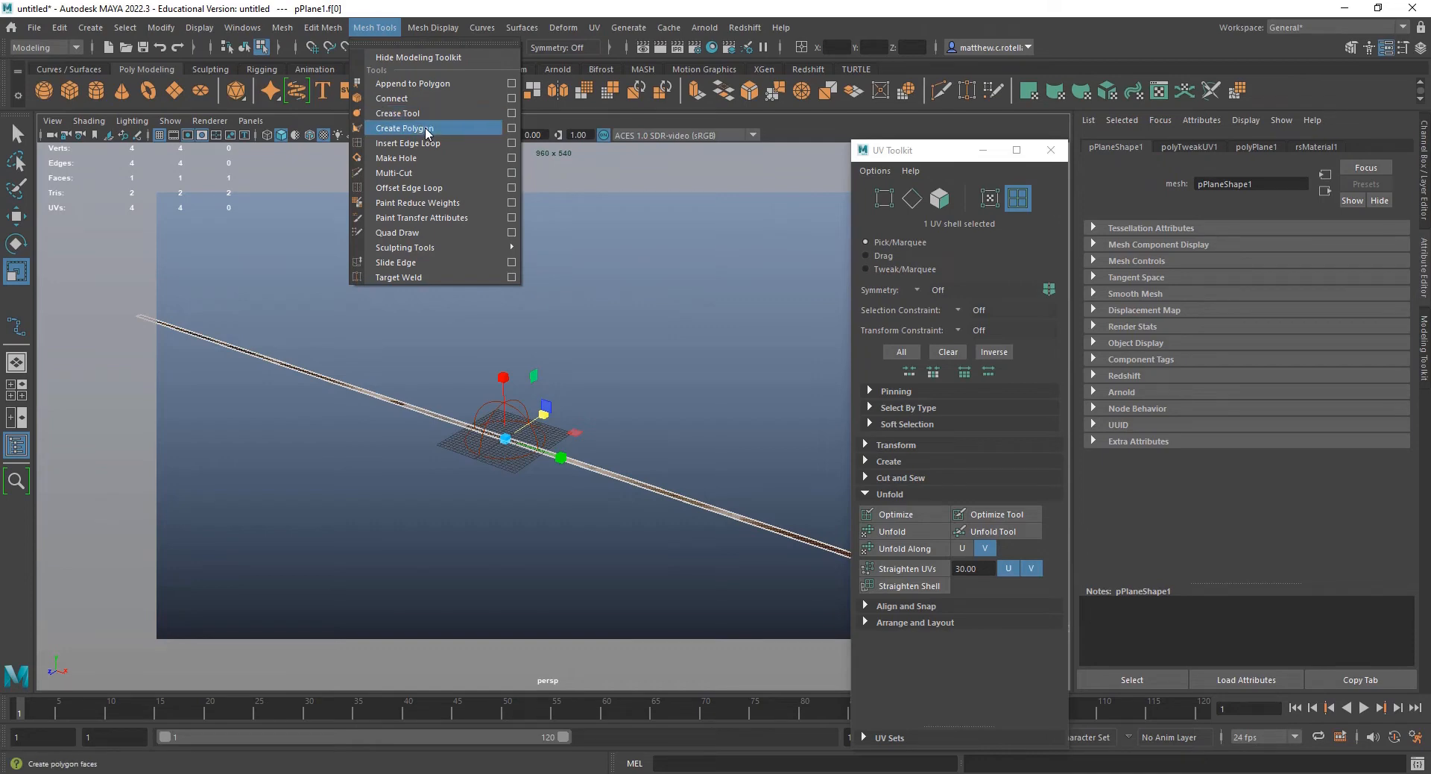
click(408, 143)
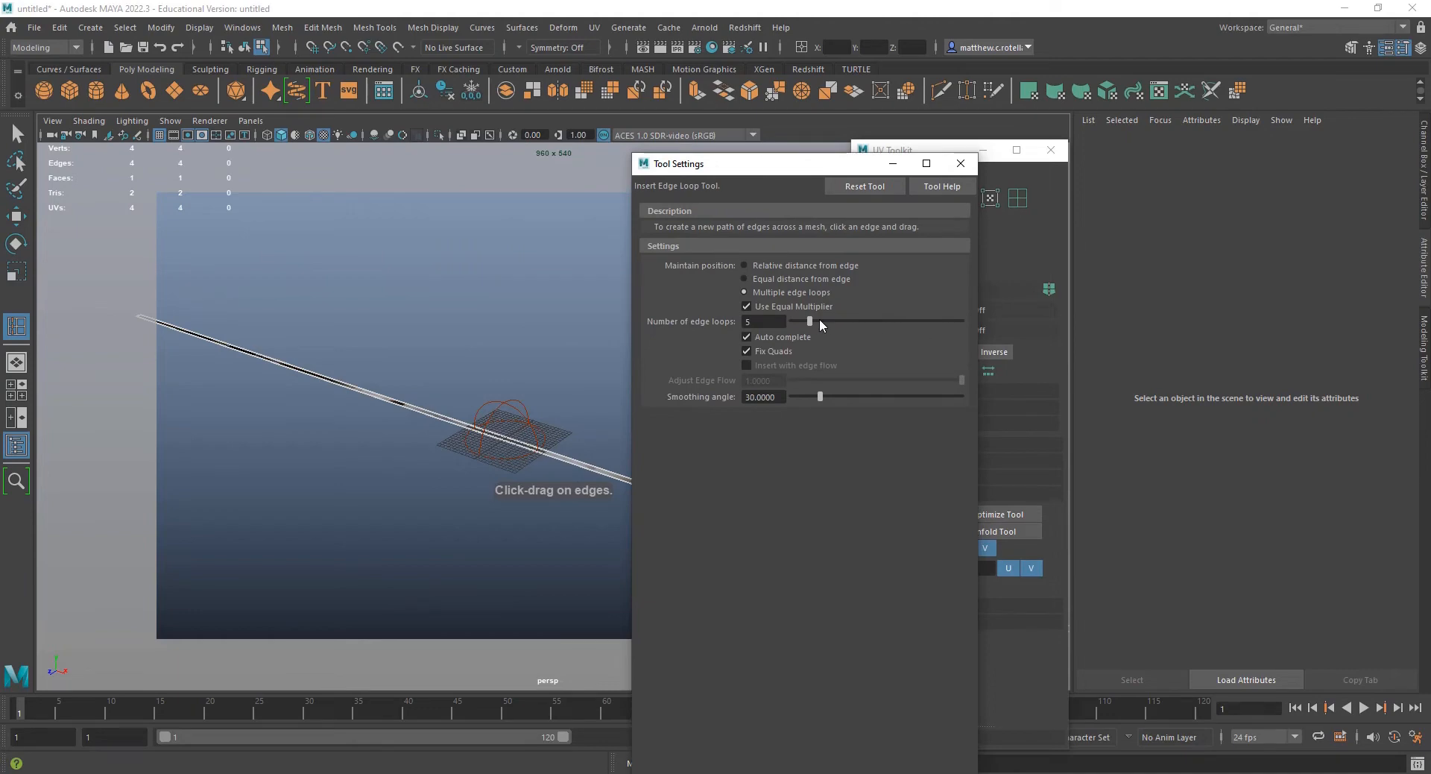
drag(811, 321, 963, 320)
scroll(495, 449, up, 8)
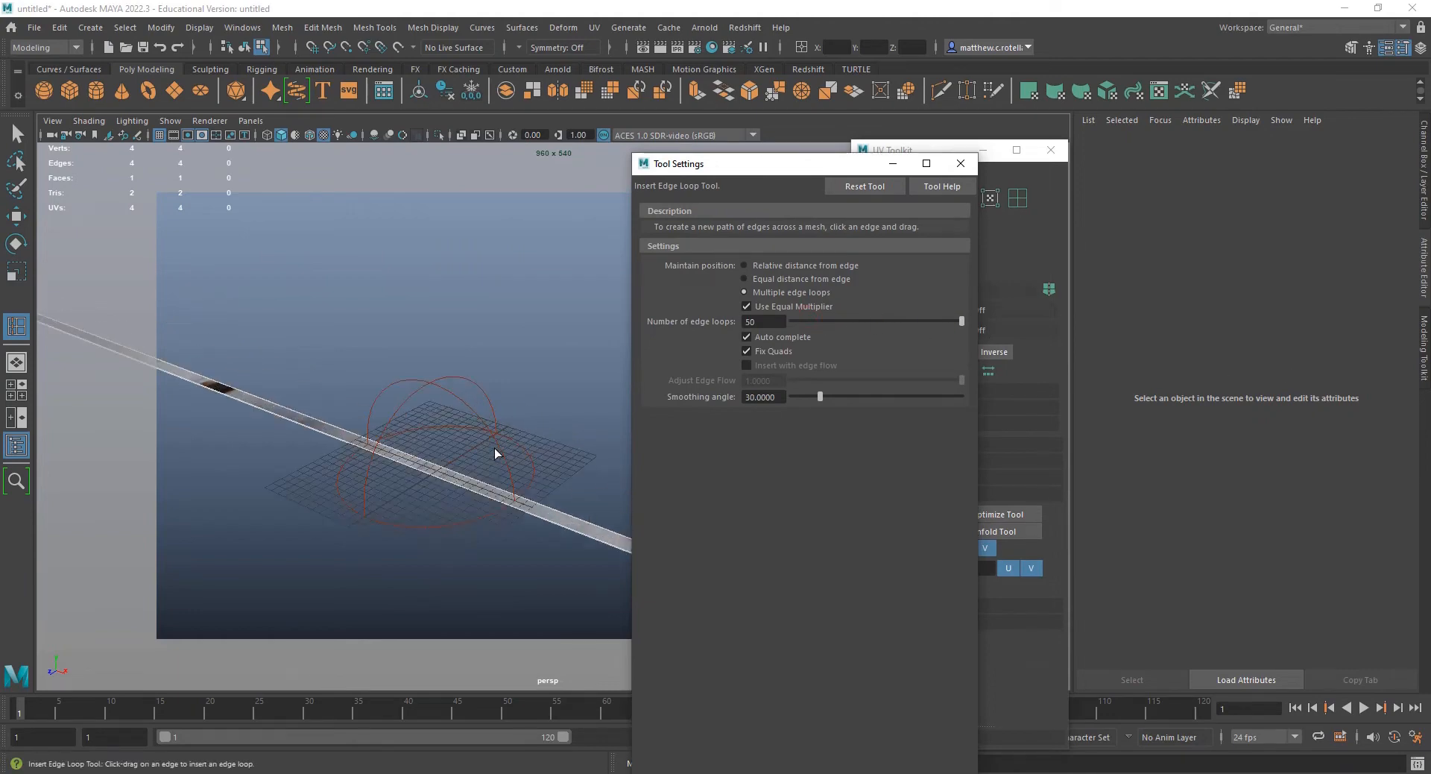
alt+middle_drag(553, 519, 517, 354)
click(440, 488)
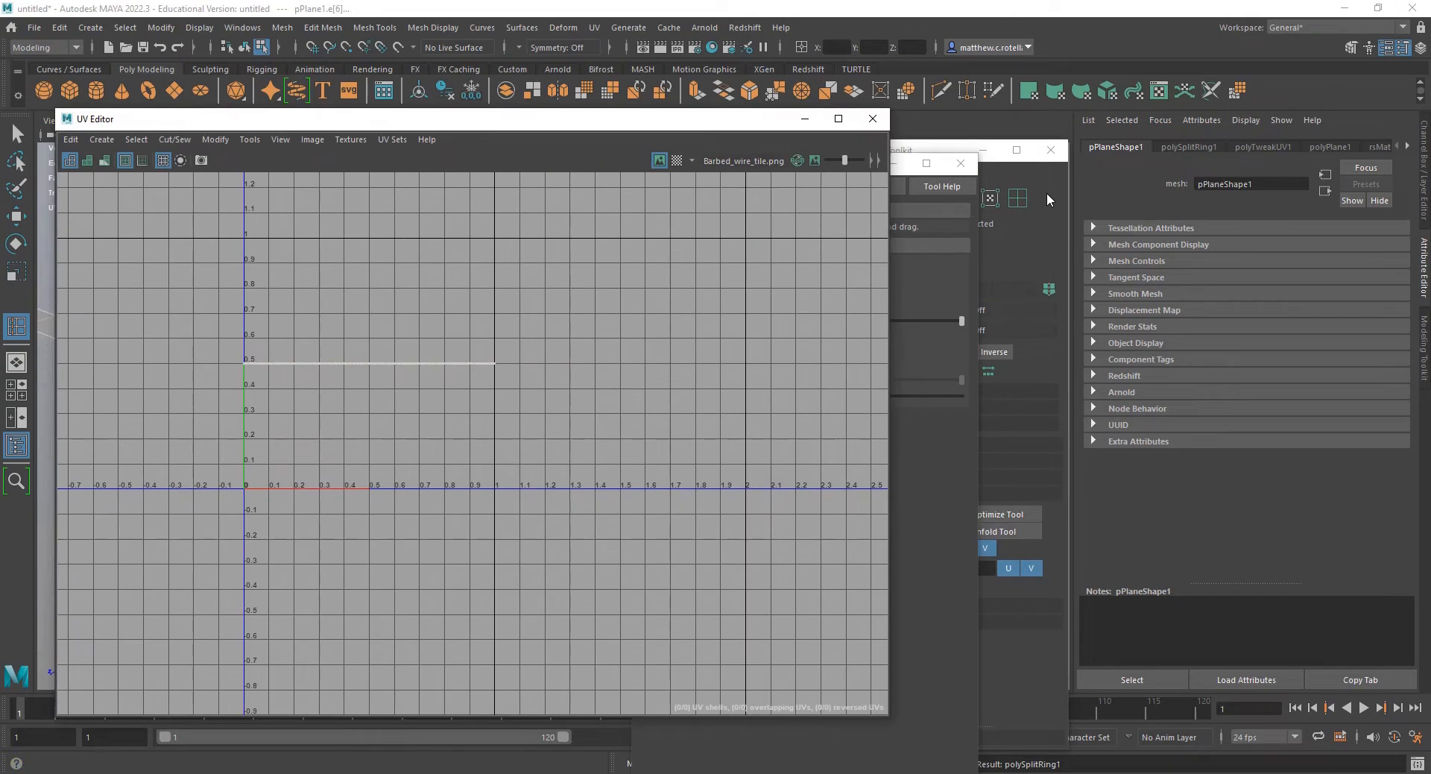
- Cut the strip's UVs along the 50 inserted edges, using the UV Editor and UV Toolkit
click(1047, 194)
drag(886, 140, 1055, 119)
scroll(337, 365, up, 10)
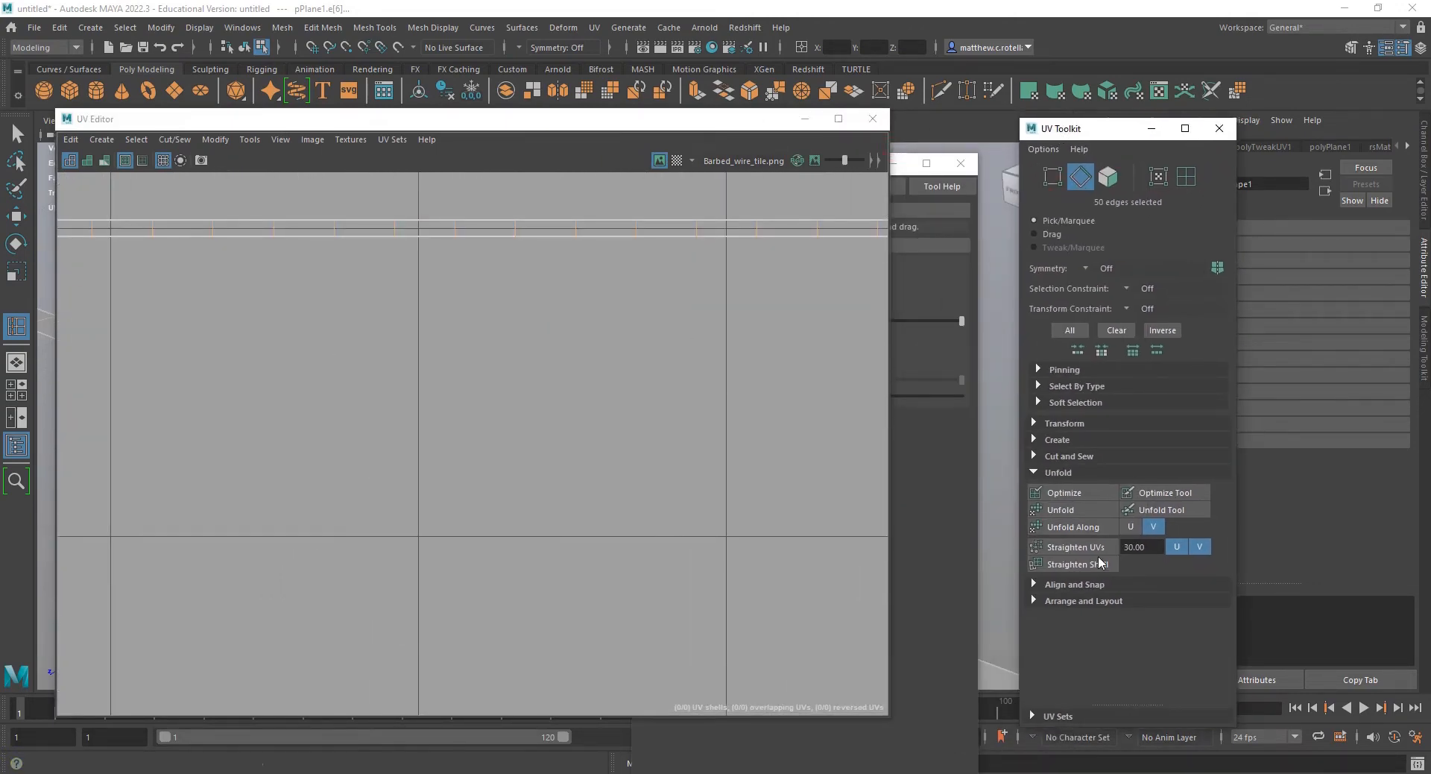
click(1069, 456)
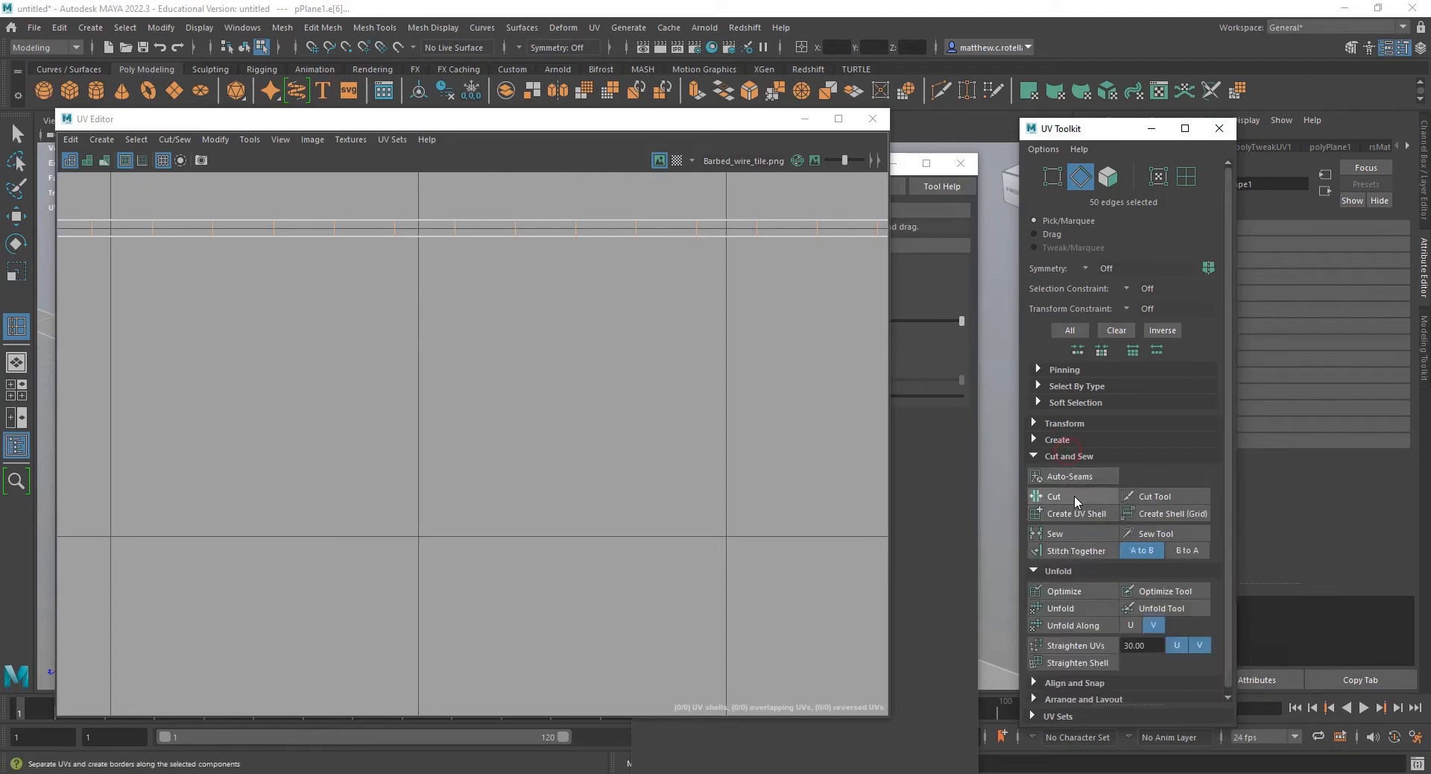
click(1075, 496)
scroll(547, 232, down, 5)
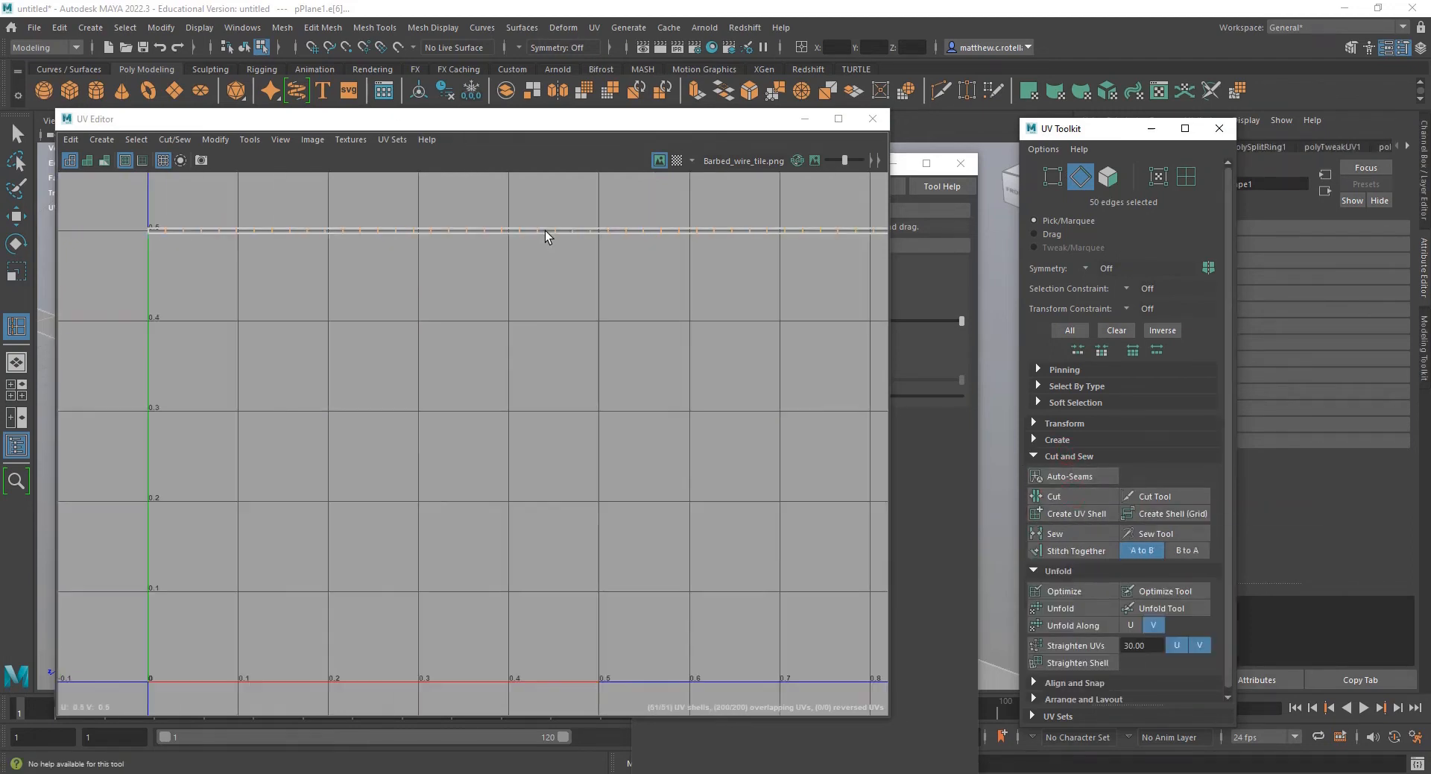
- Switch the strip to UV shell selection and select all of its cut UV shells in the UV Editor
right_drag(474, 237, 421, 216)
drag(440, 119, 554, 101)
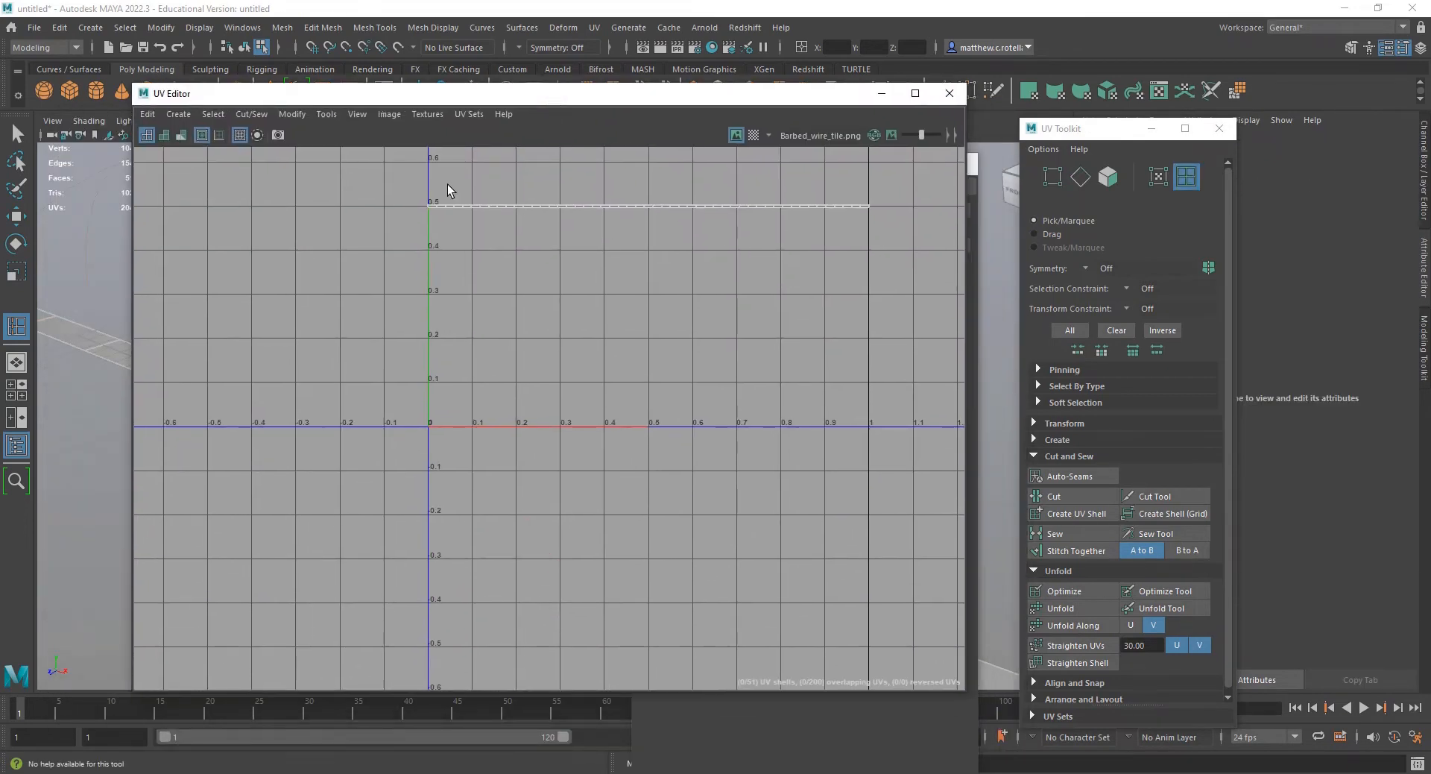
right_drag(721, 205, 663, 182)
alt+middle_drag(847, 225, 768, 379)
key(f)
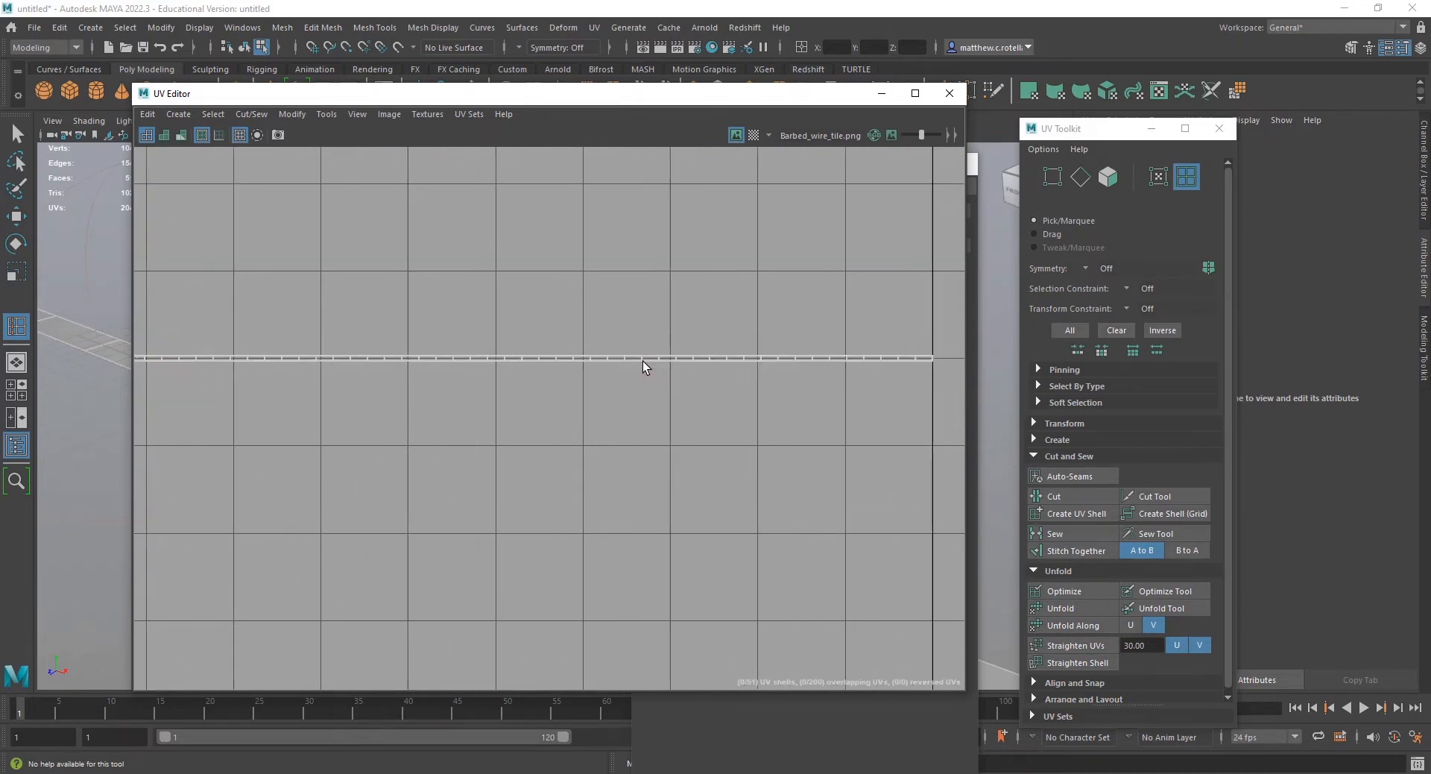
right_drag(602, 261, 553, 249)
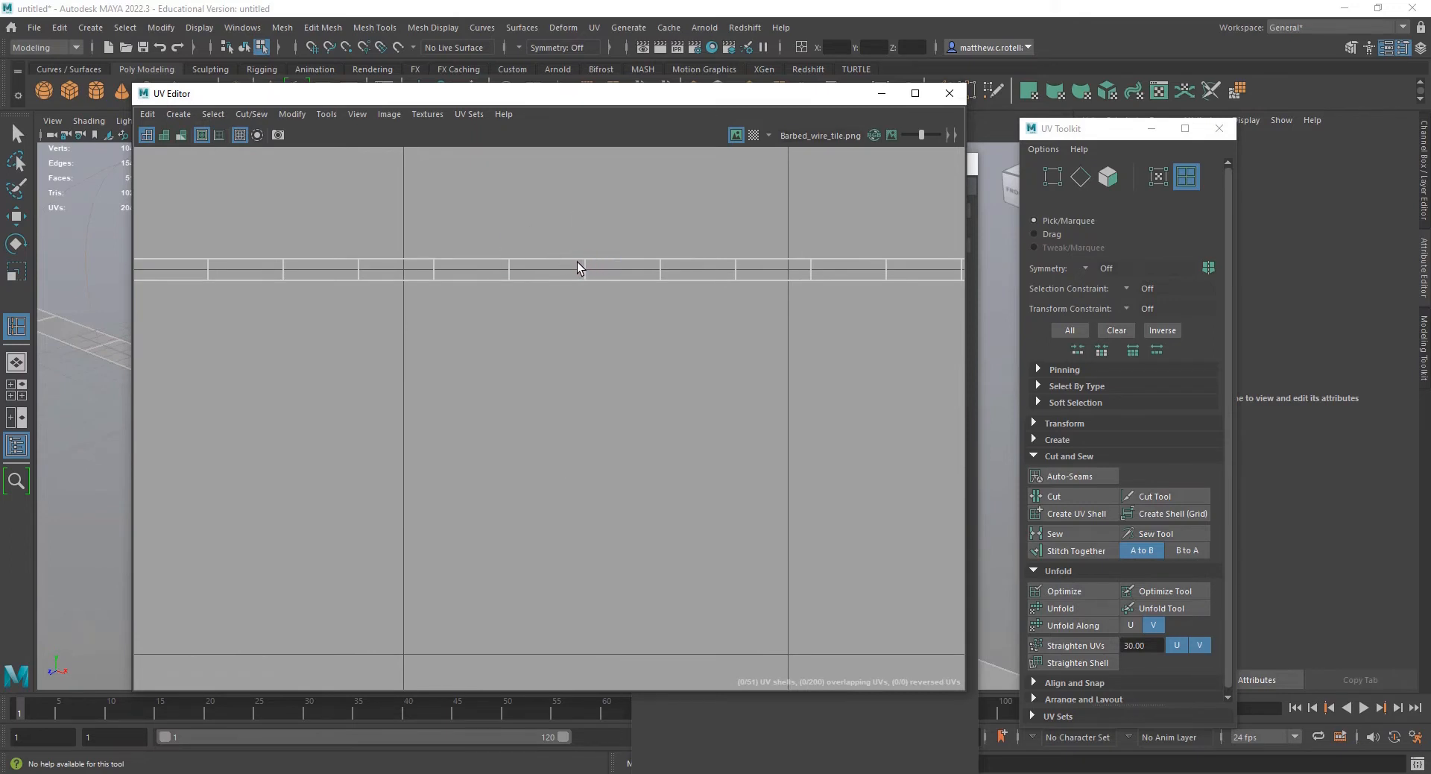
click(242, 48)
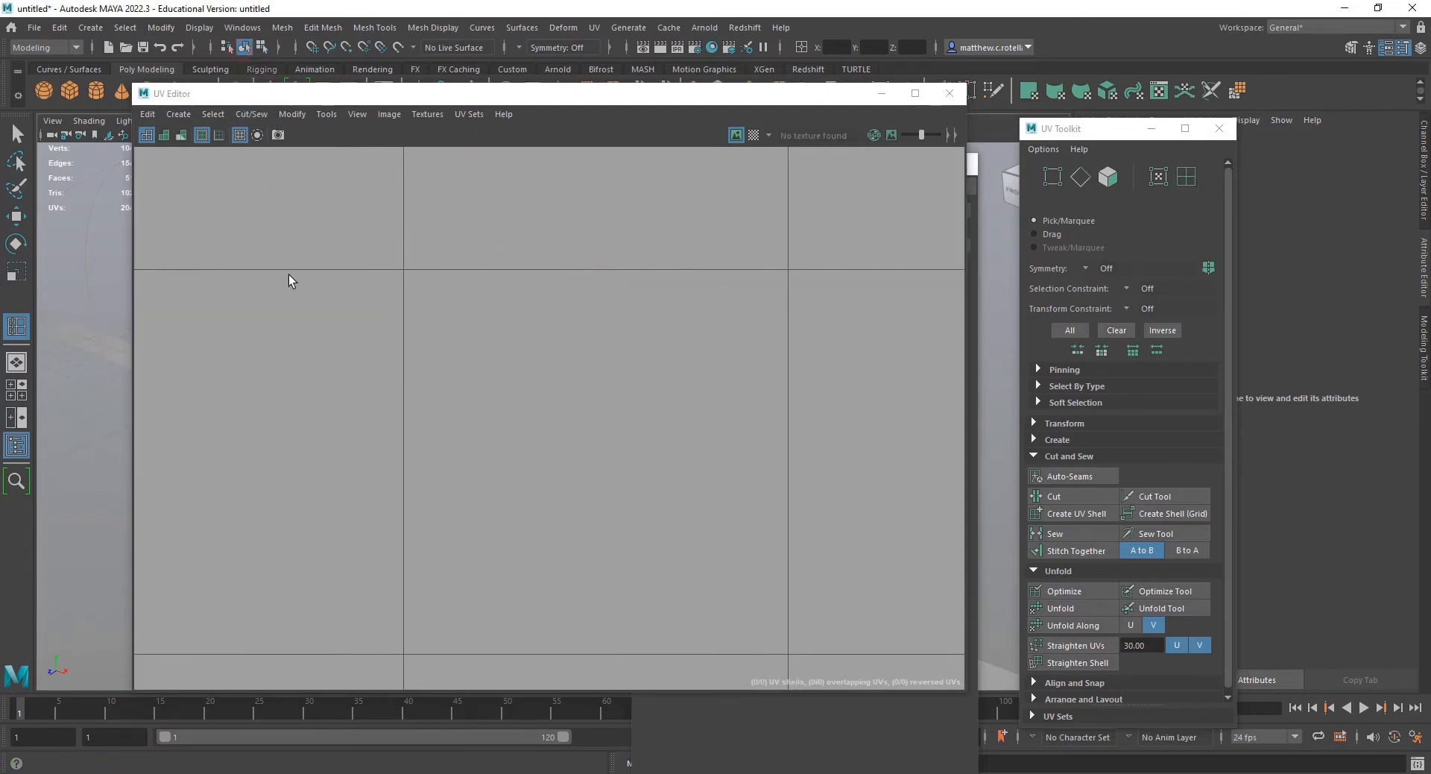
click(103, 348)
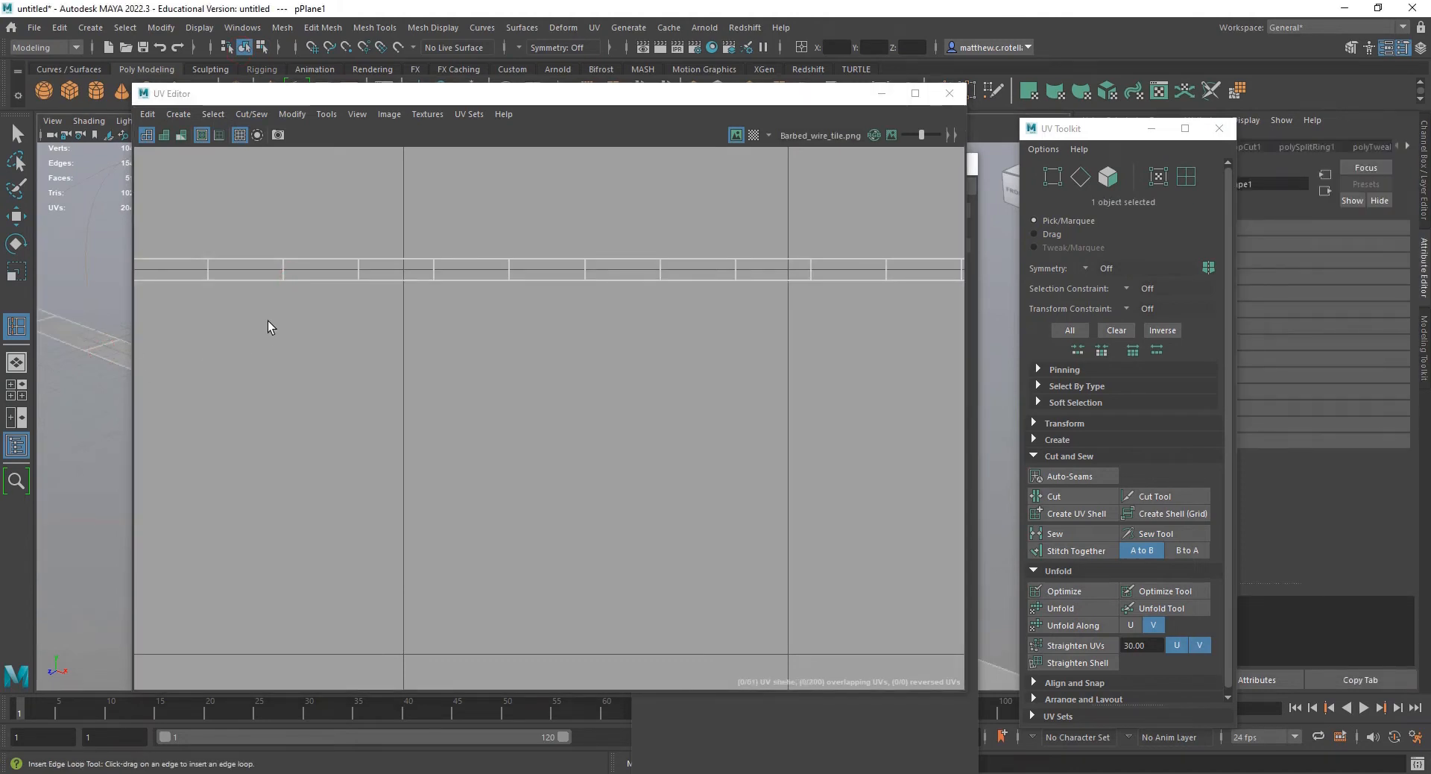
key(q)
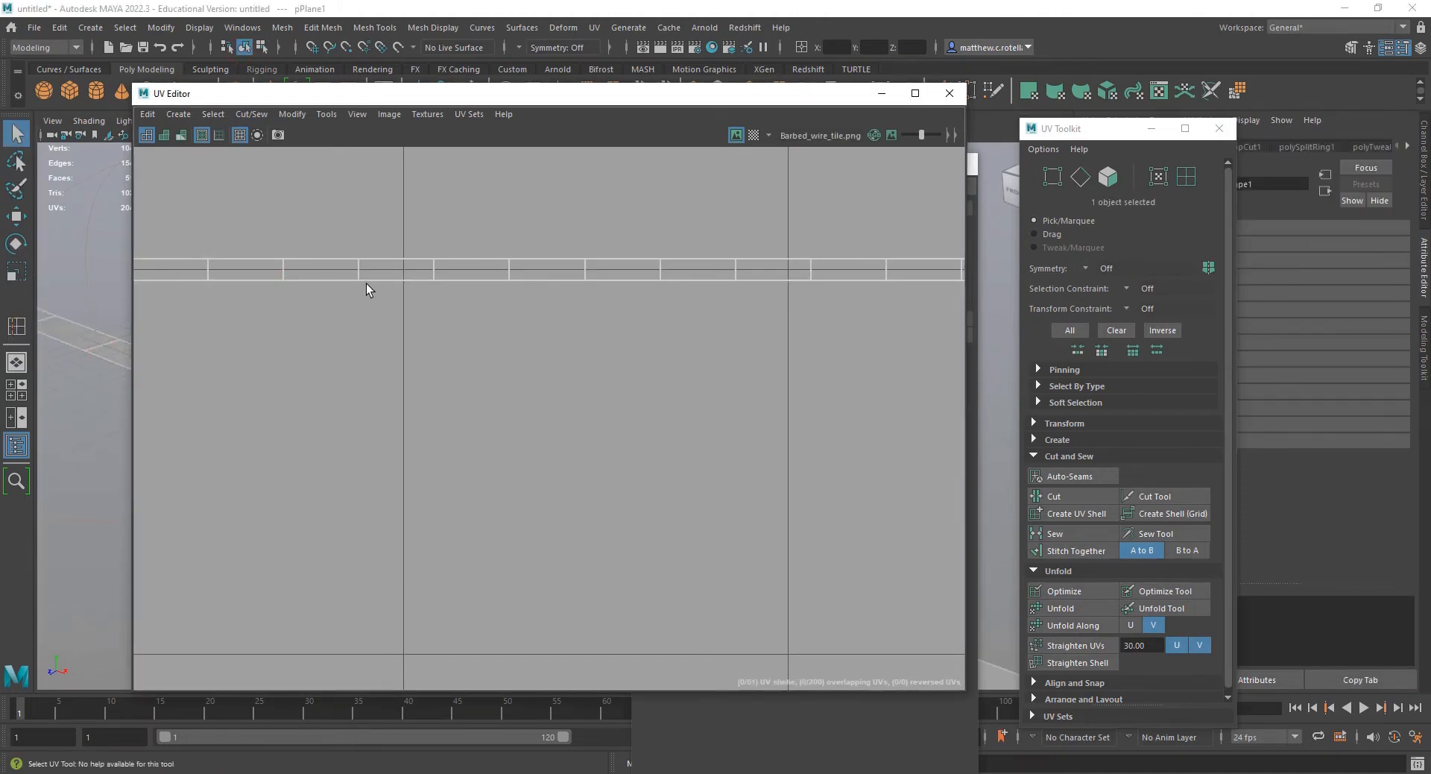
right_drag(413, 278, 357, 266)
scroll(440, 266, down, 4)
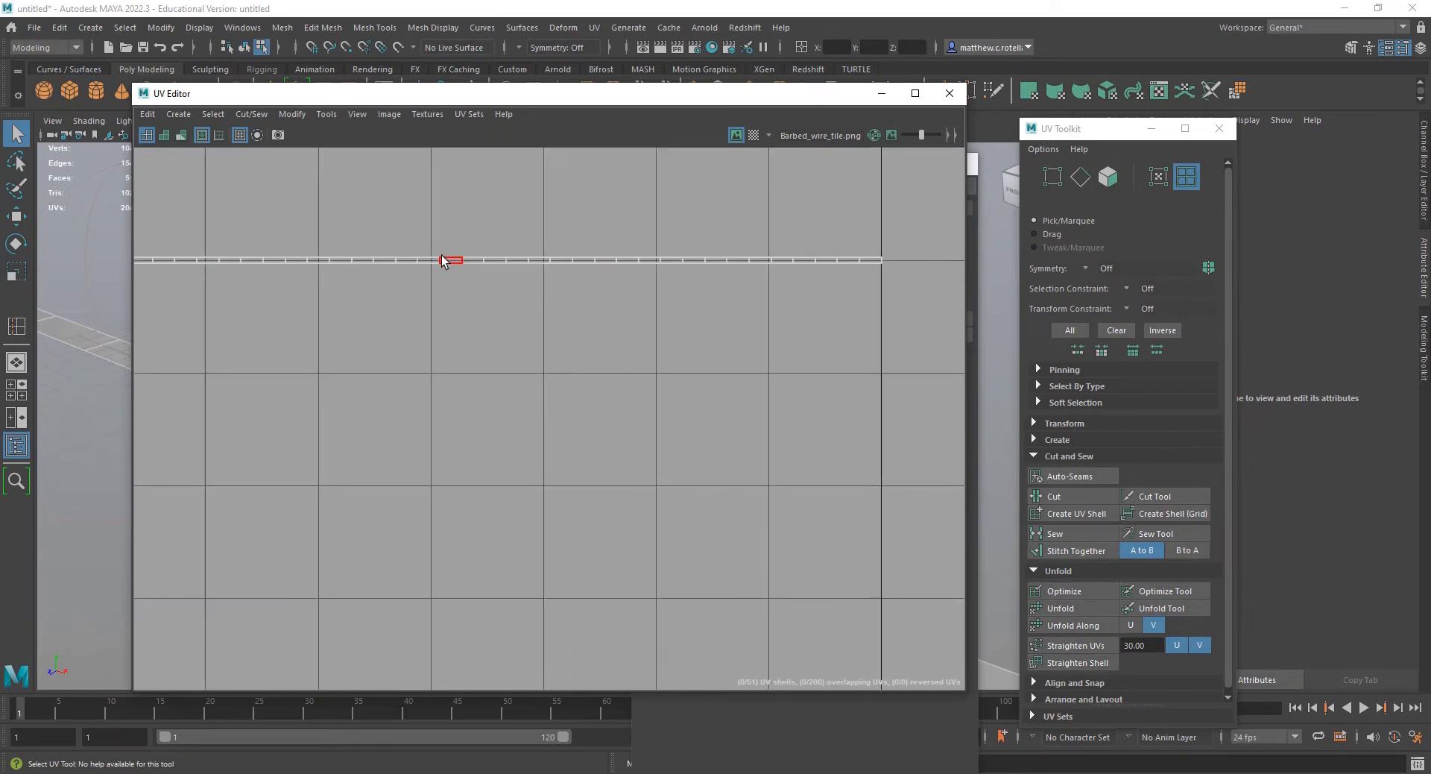
drag(205, 237, 635, 288)
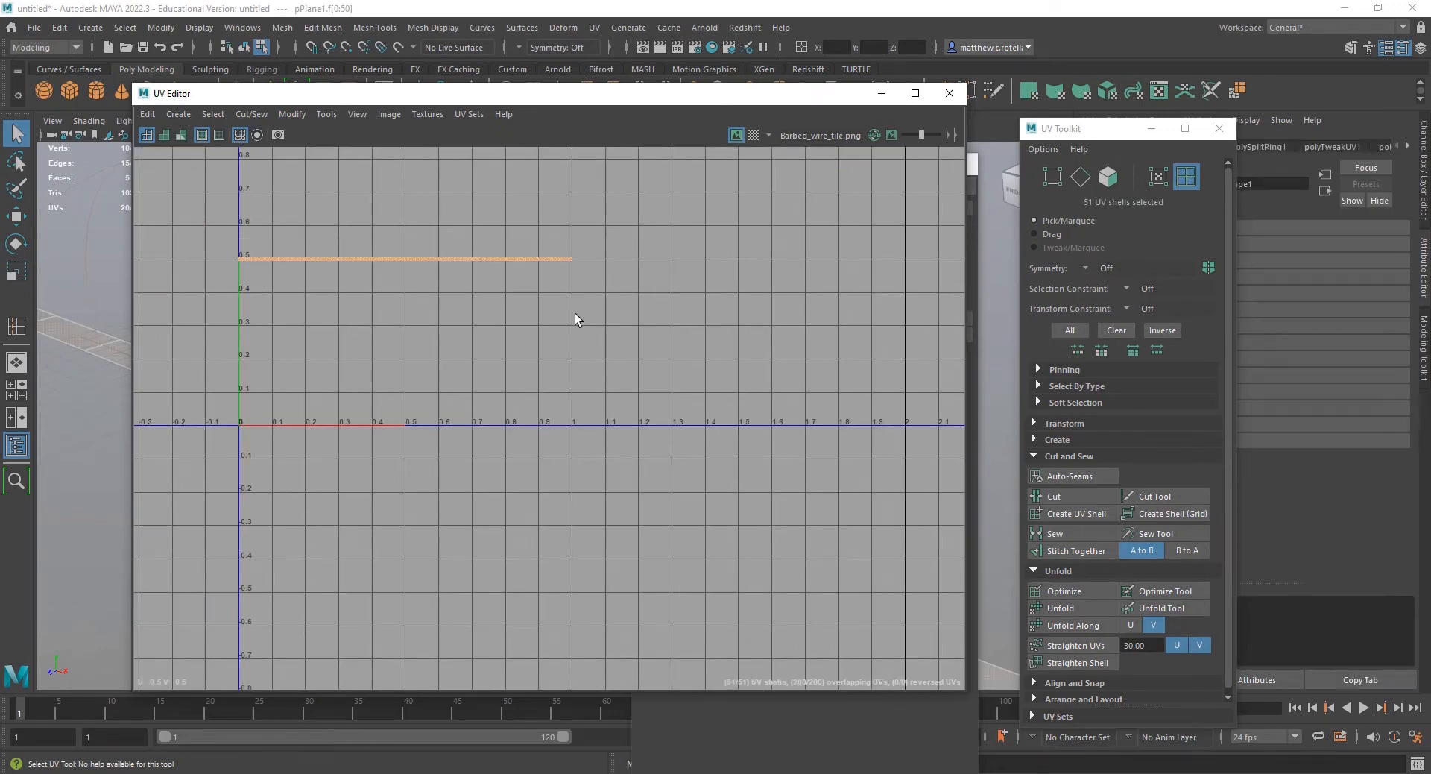
- Stack all the selected UV shells of the strip on top of each other
scroll(416, 288, up, 3)
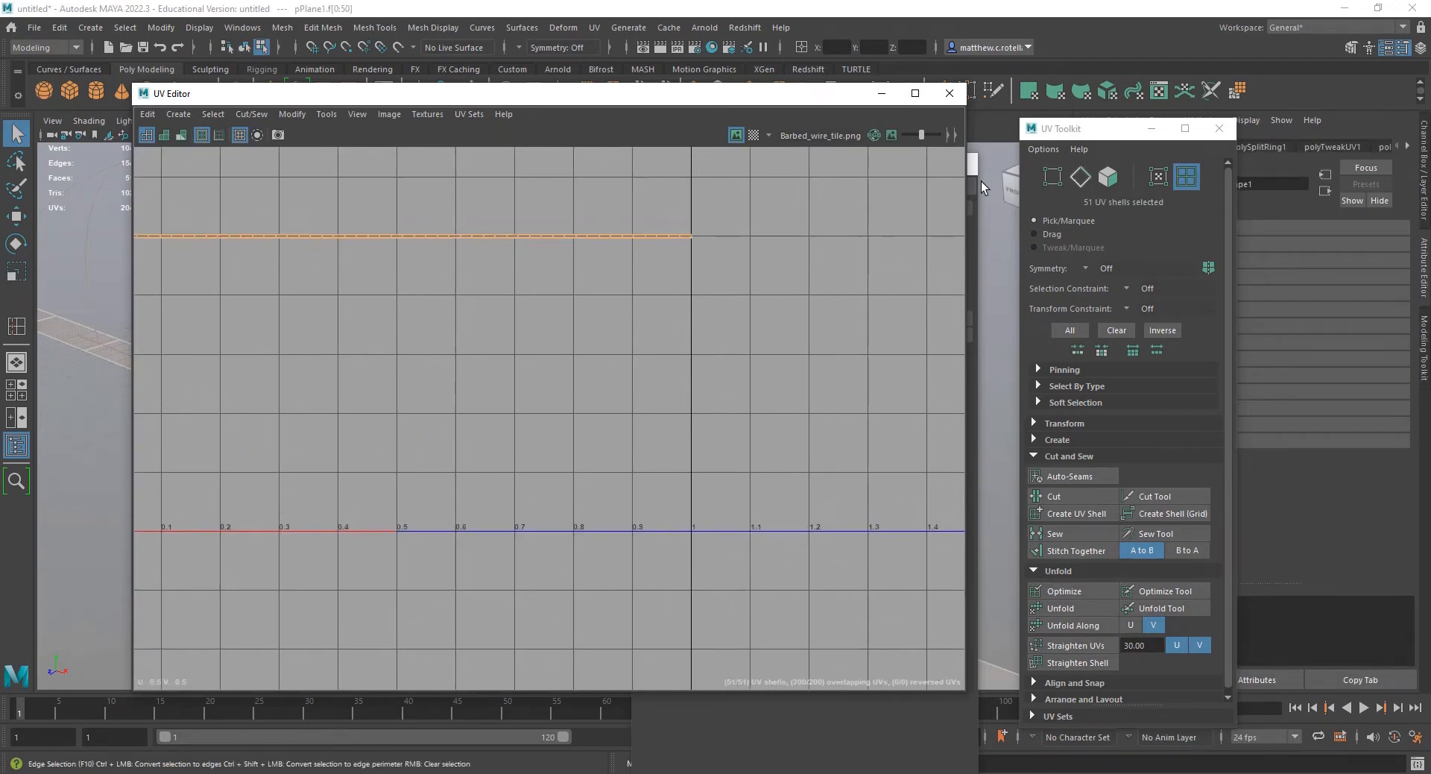
scroll(552, 247, up, 3)
alt+middle_drag(550, 235, 600, 382)
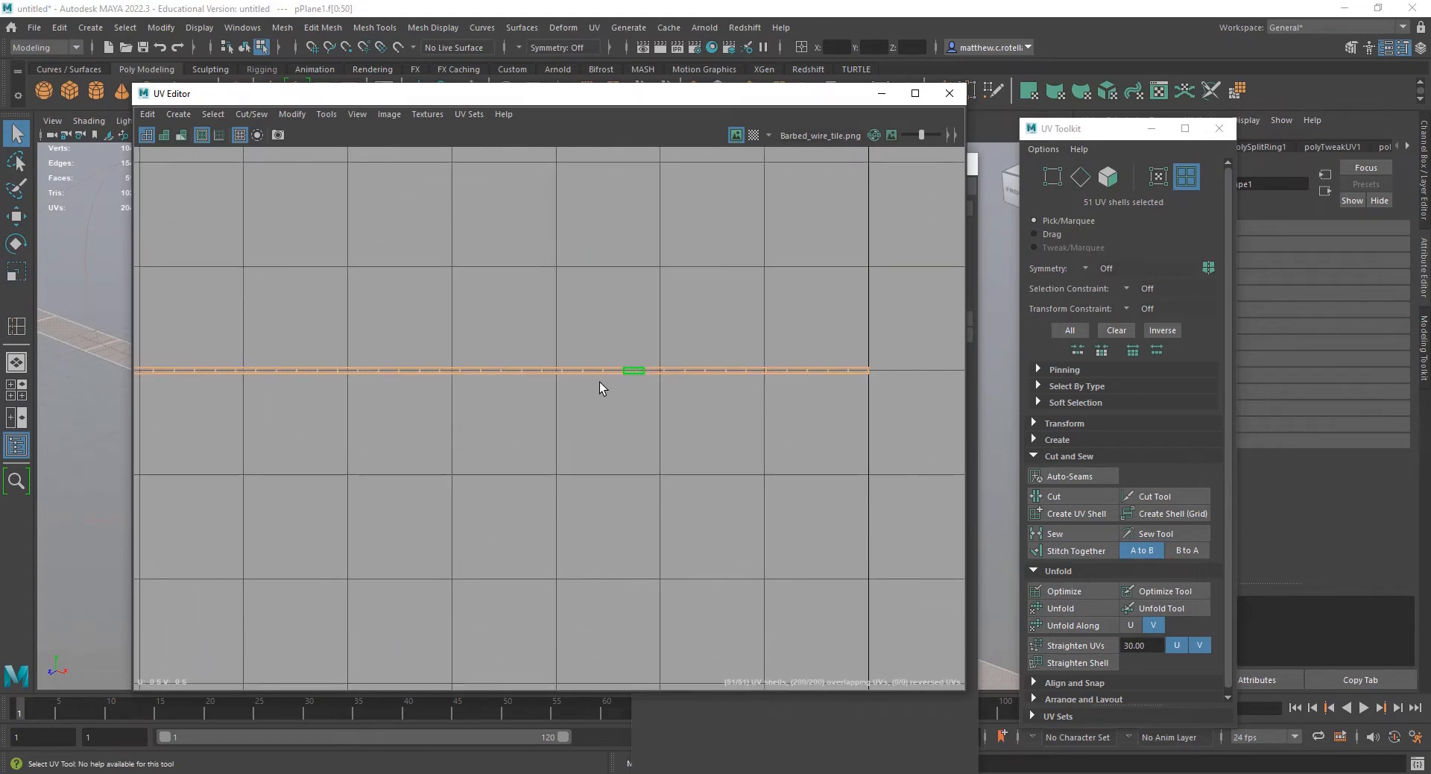
scroll(580, 397, up, 5)
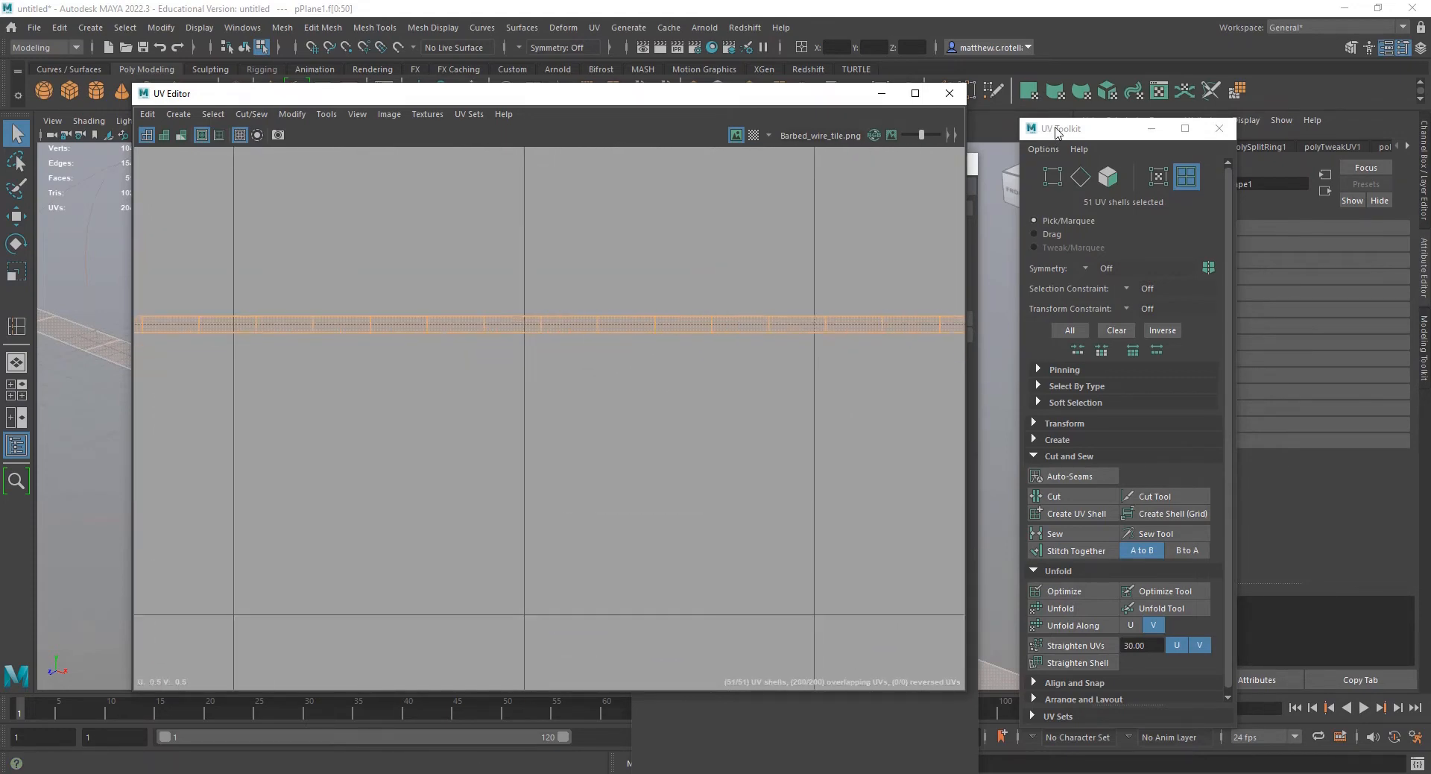
drag(1058, 131, 1064, 93)
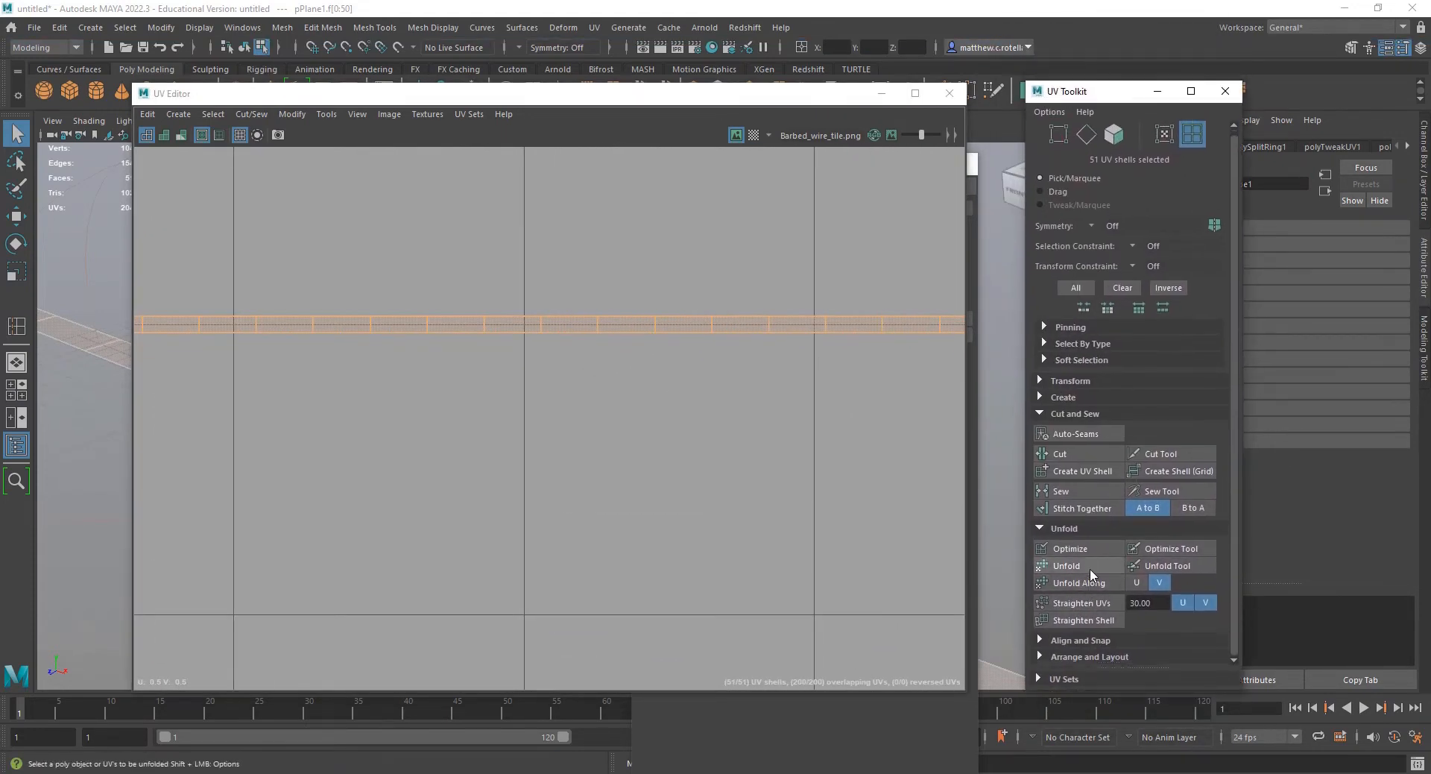
click(1076, 655)
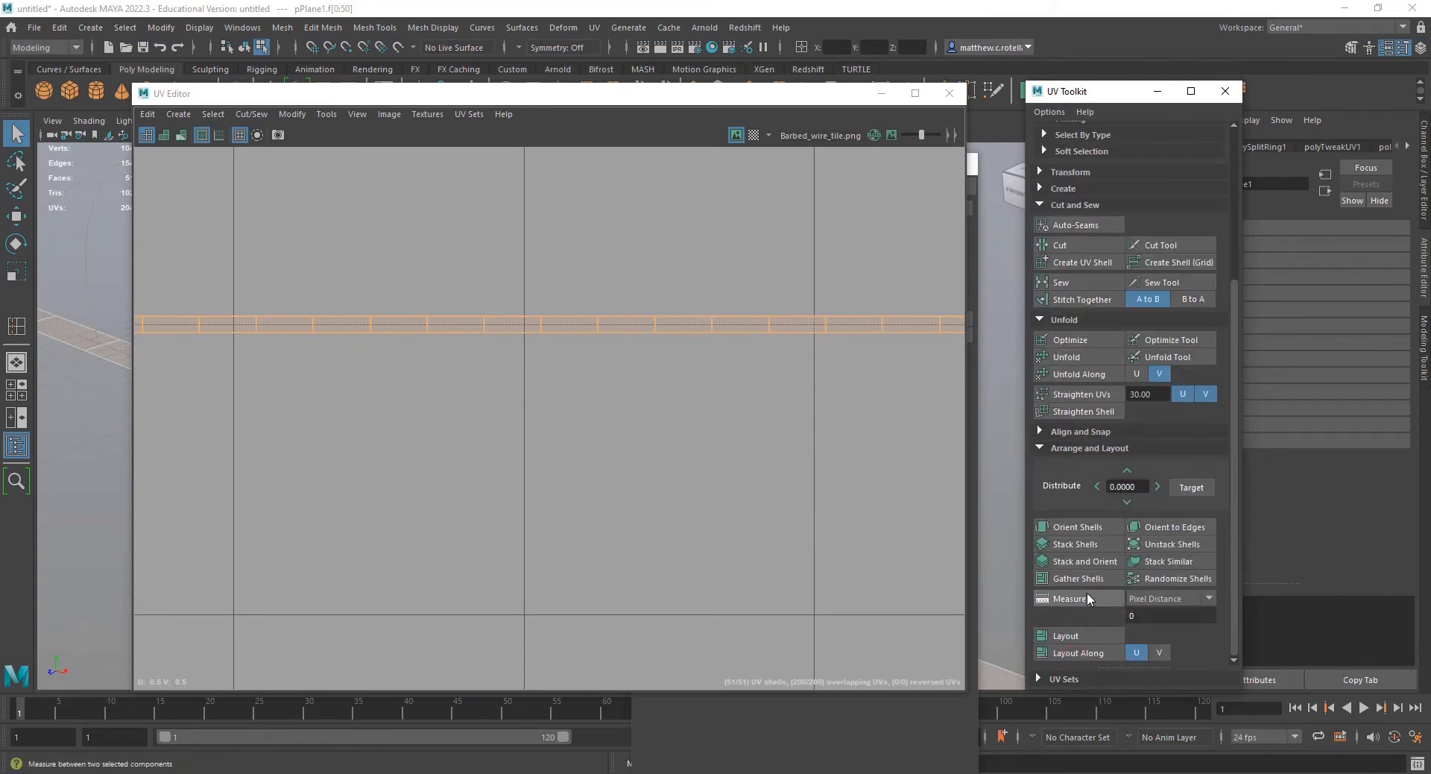
click(1073, 544)
scroll(522, 319, down, 7)
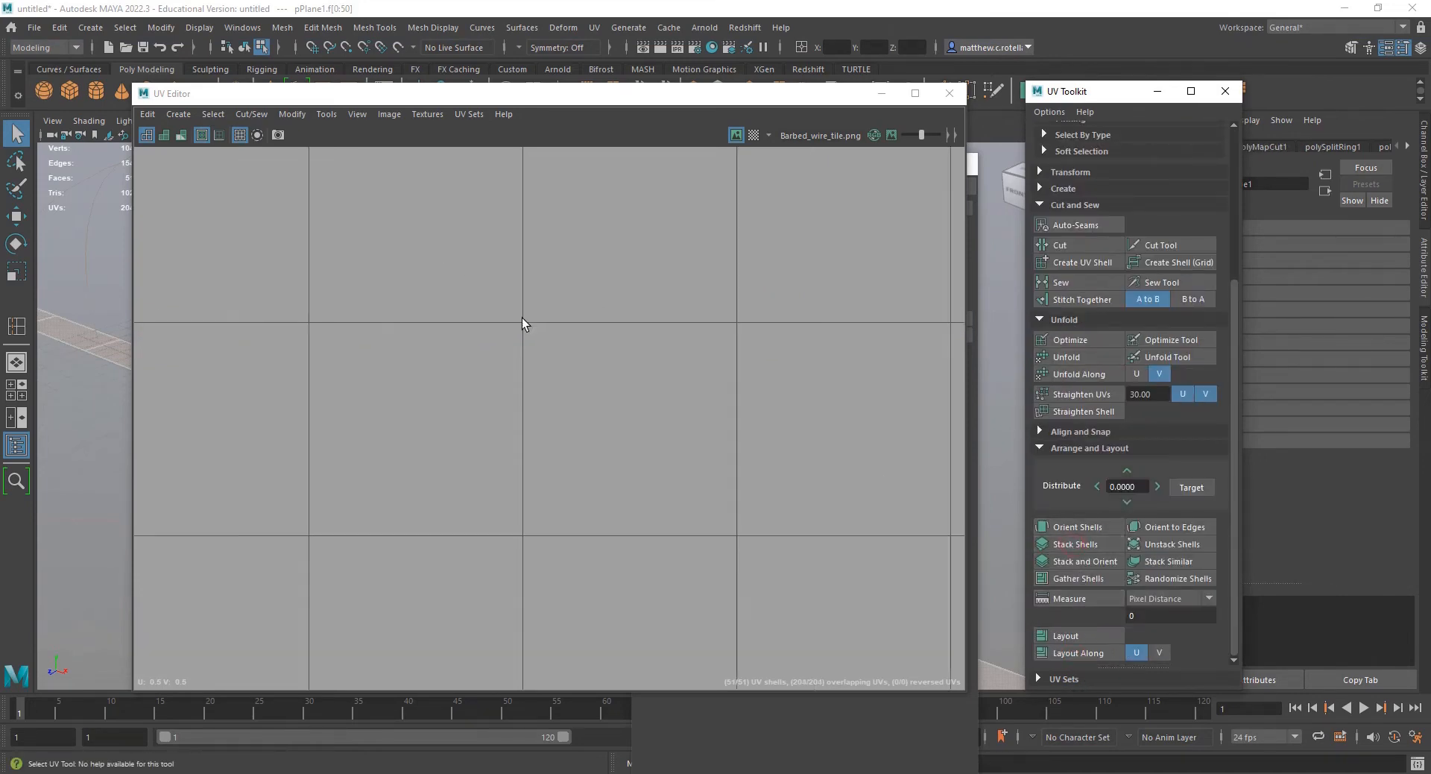
scroll(345, 325, up, 7)
scroll(345, 326, up, 3)
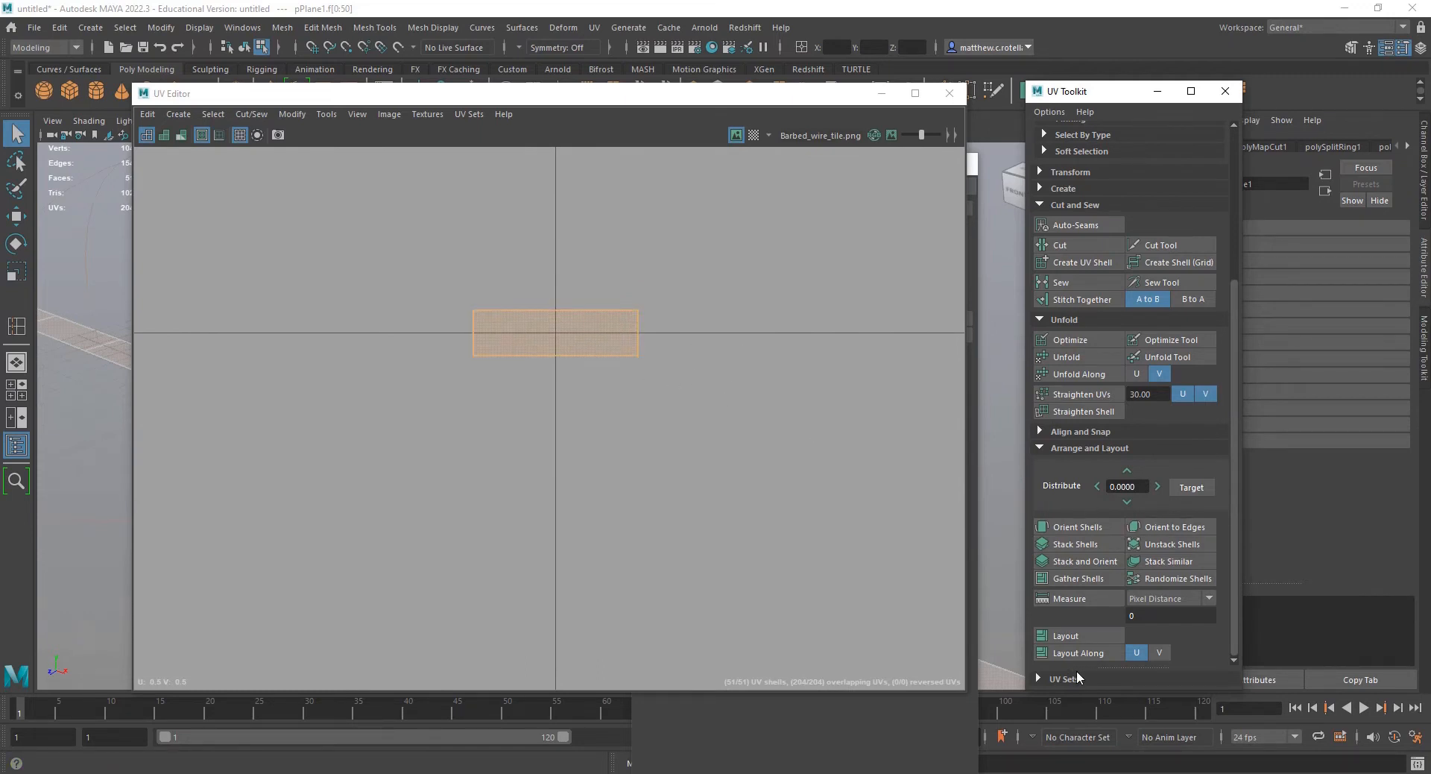
- Normalize the stacked UV shells in U and V so they span the full 0 to 1 width
click(1072, 429)
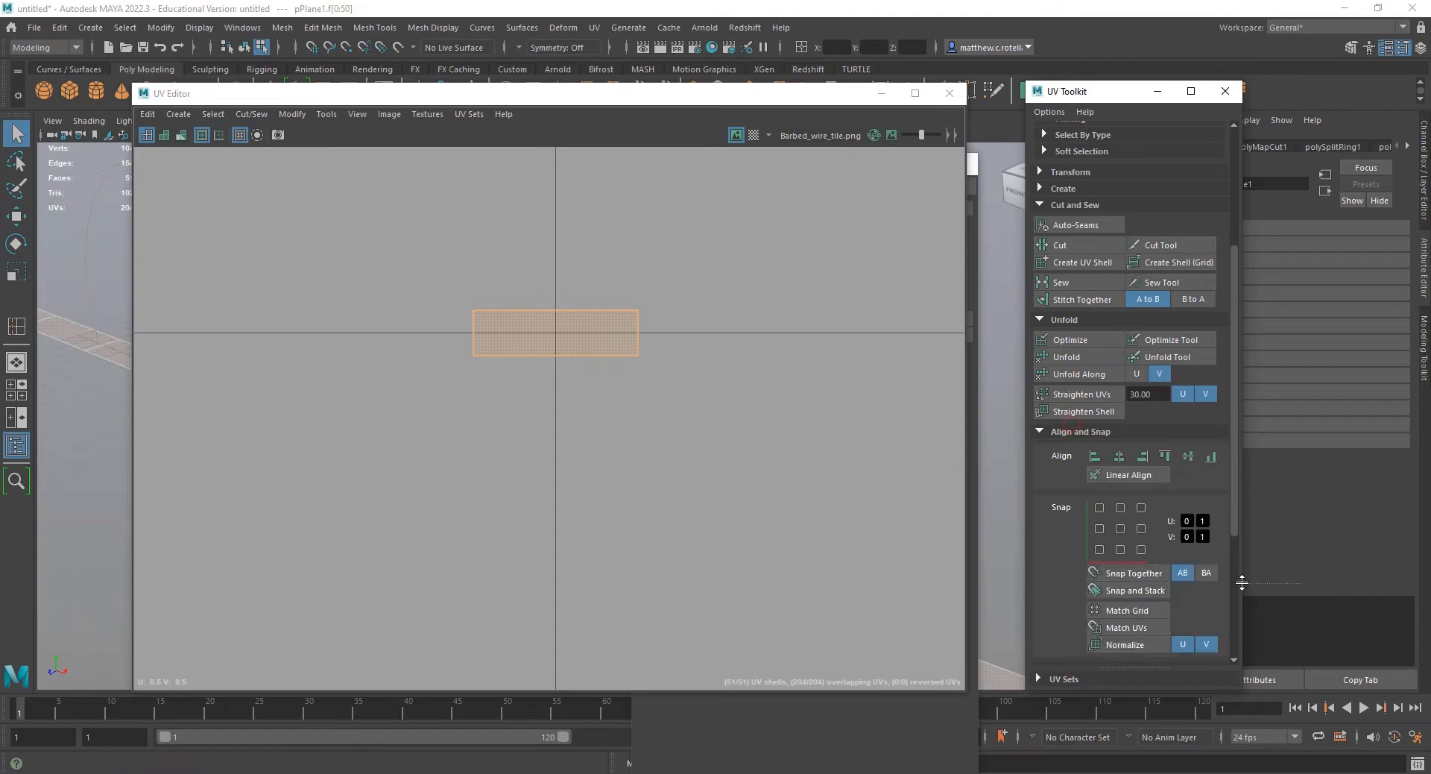
scroll(1075, 544, down, 3)
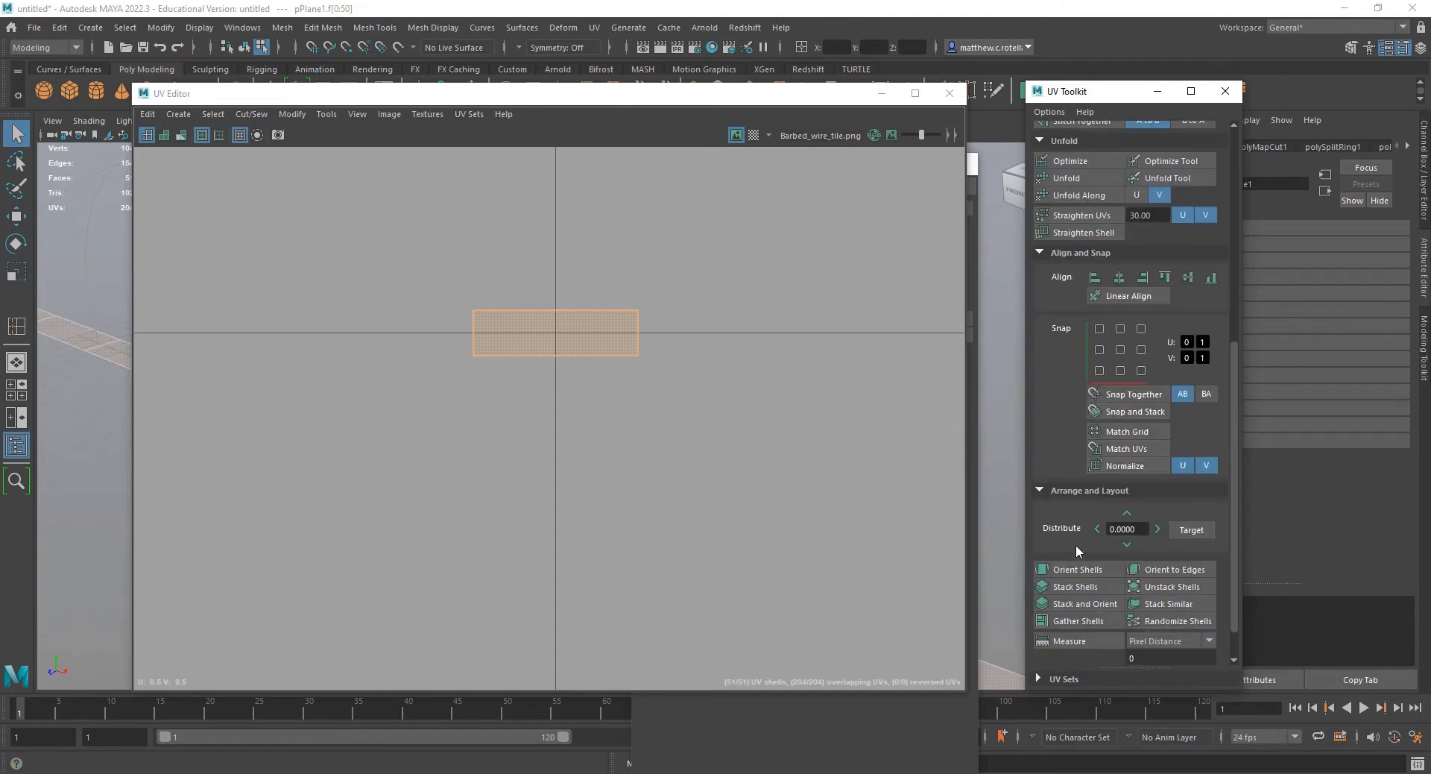
click(1138, 467)
scroll(566, 348, down, 5)
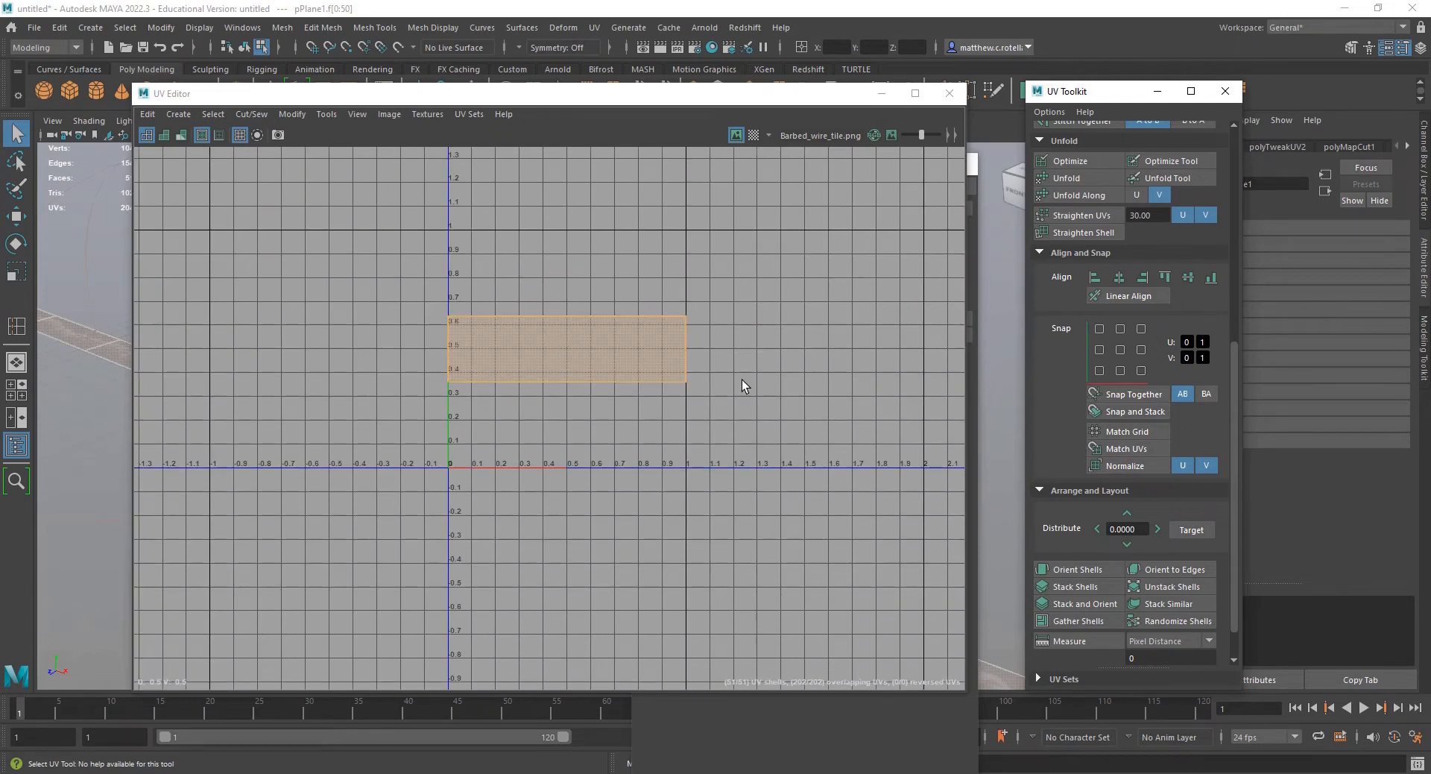
- Move the UV Editor out of the way and return the strip to object selection in the viewport
click(491, 95)
drag(491, 96, 0, 149)
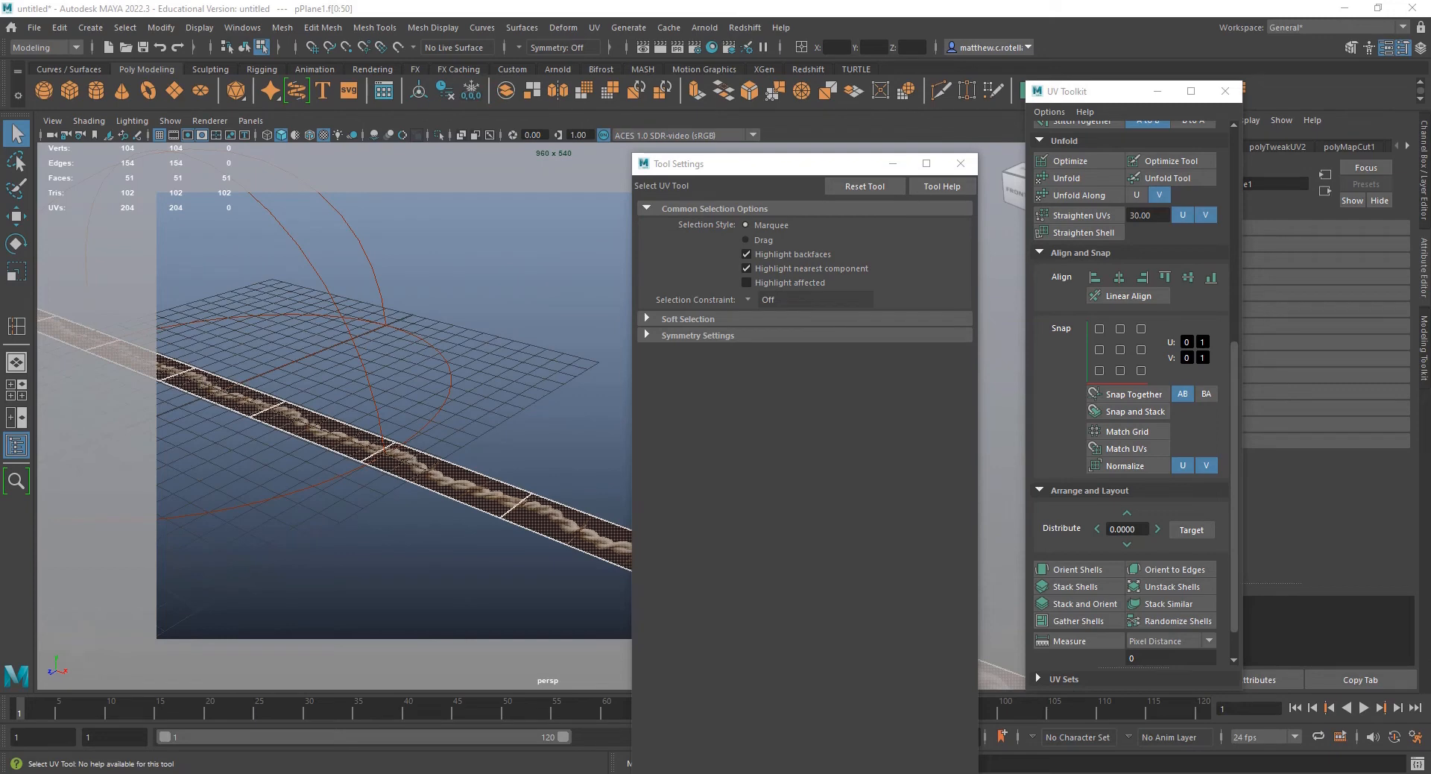
mouse_move(439, 772)
mouse_down()
mouse_move(439, 272)
mouse_move(454, 772)
mouse_up()
scroll(348, 444, up, 5)
alt+drag(385, 435, 398, 396)
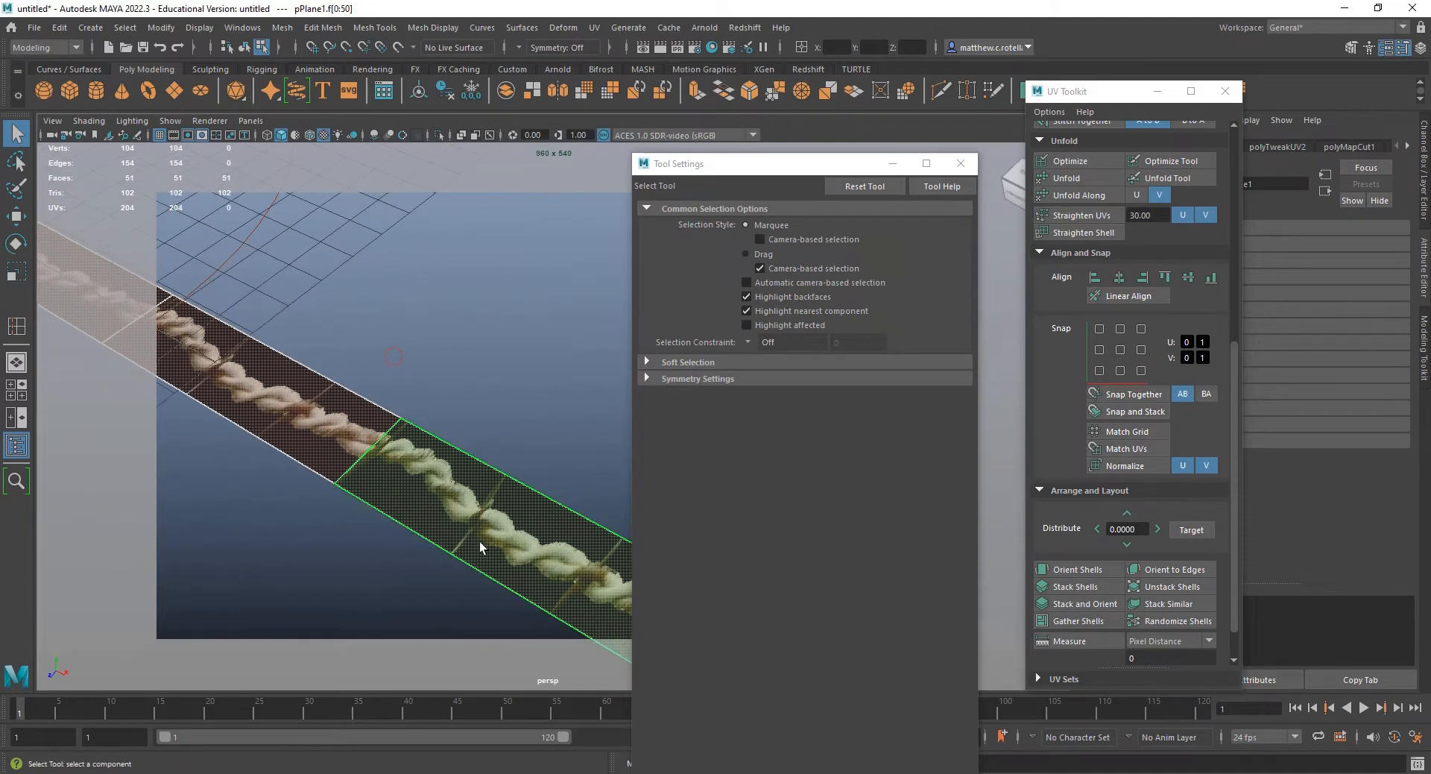
right_drag(458, 492, 531, 351)
click(400, 497)
- Examine how the barbed wire texture repeats along the whole strip from several angles
alt+drag(448, 414, 477, 387)
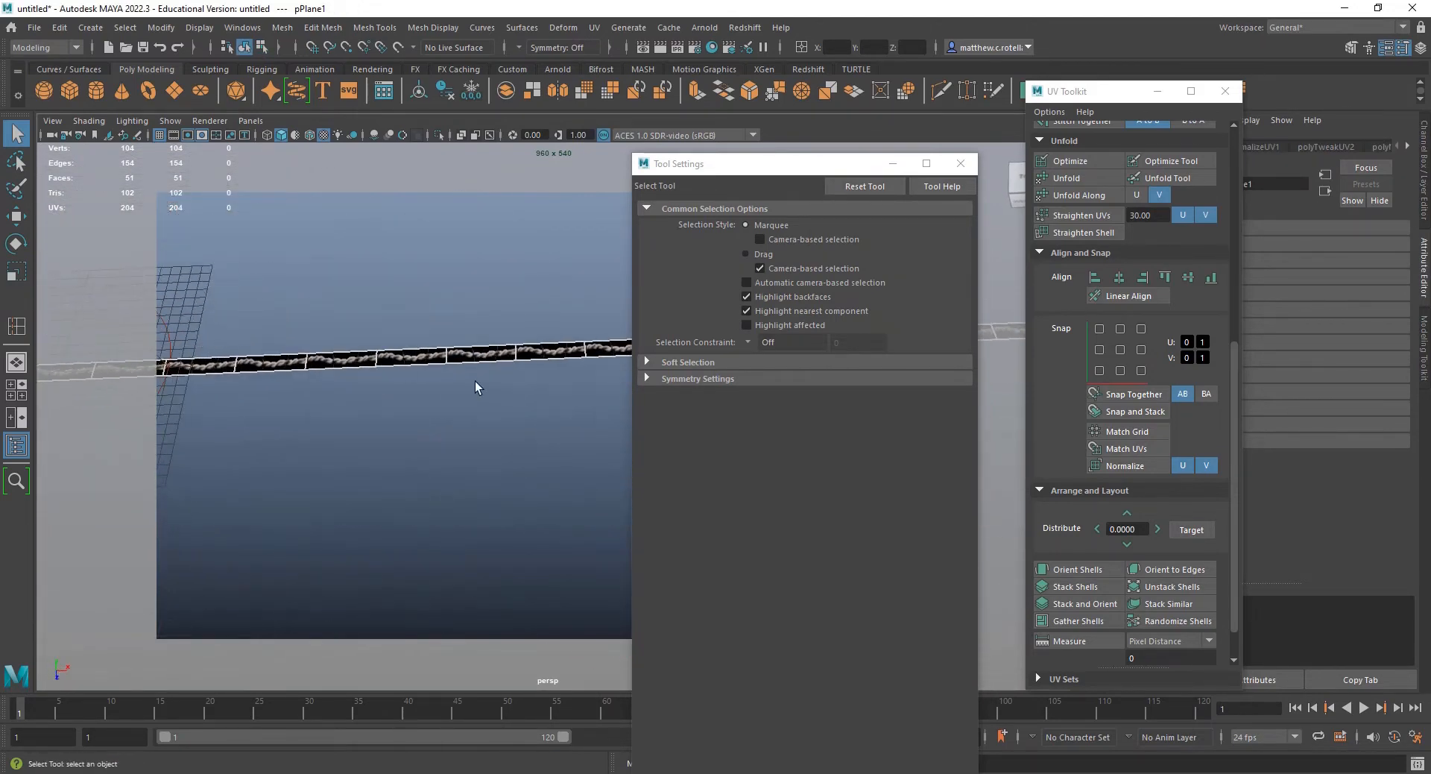
alt+drag(333, 356, 444, 422)
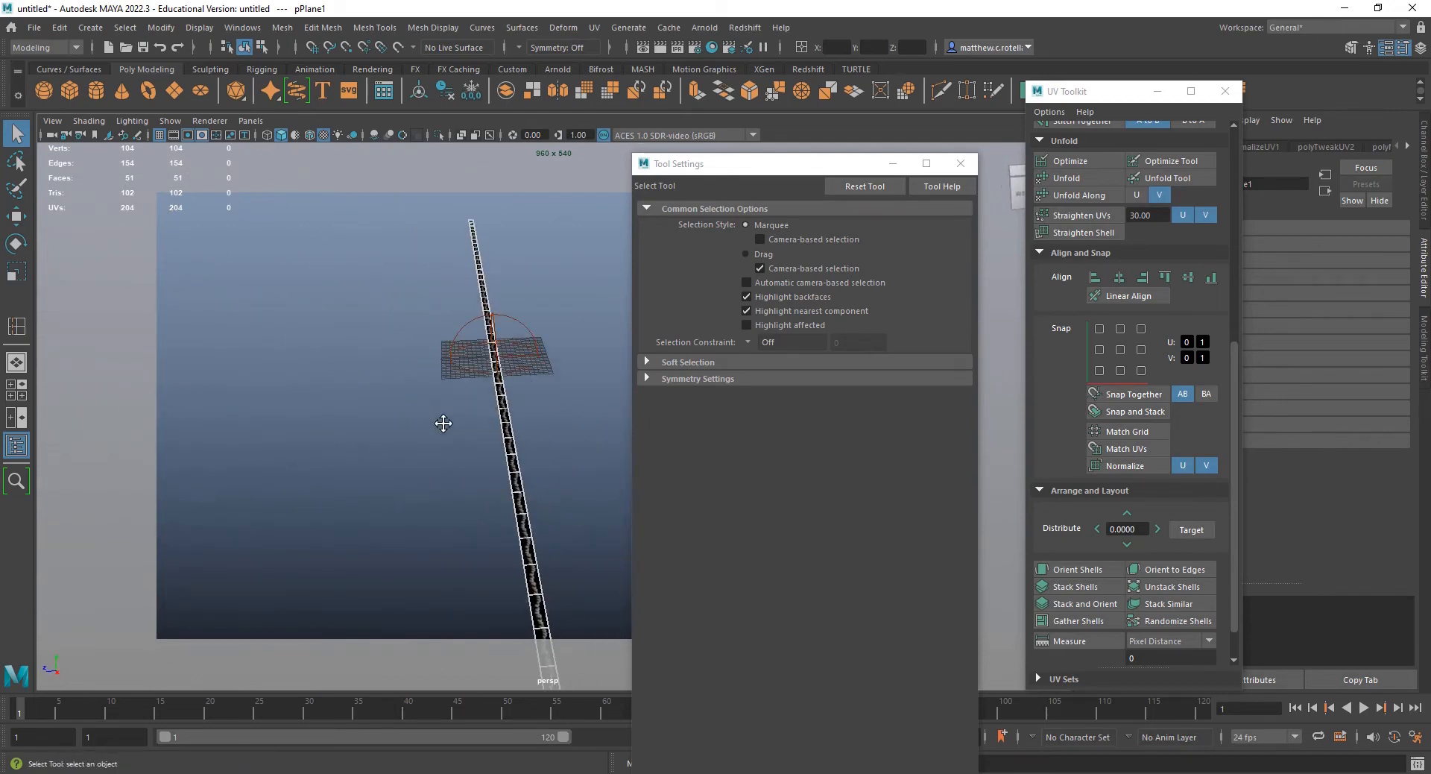
alt+drag(611, 454, 492, 373)
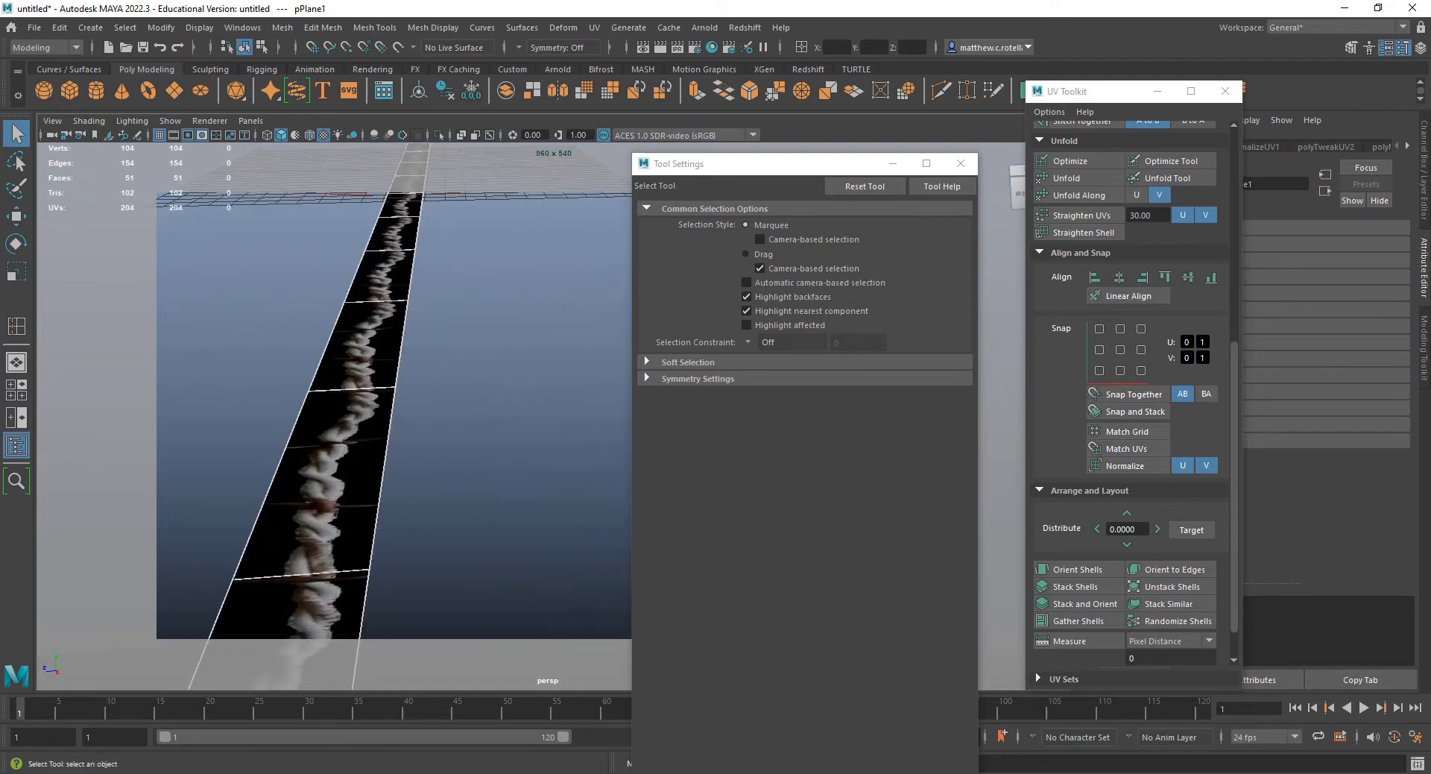
scroll(386, 356, down, 6)
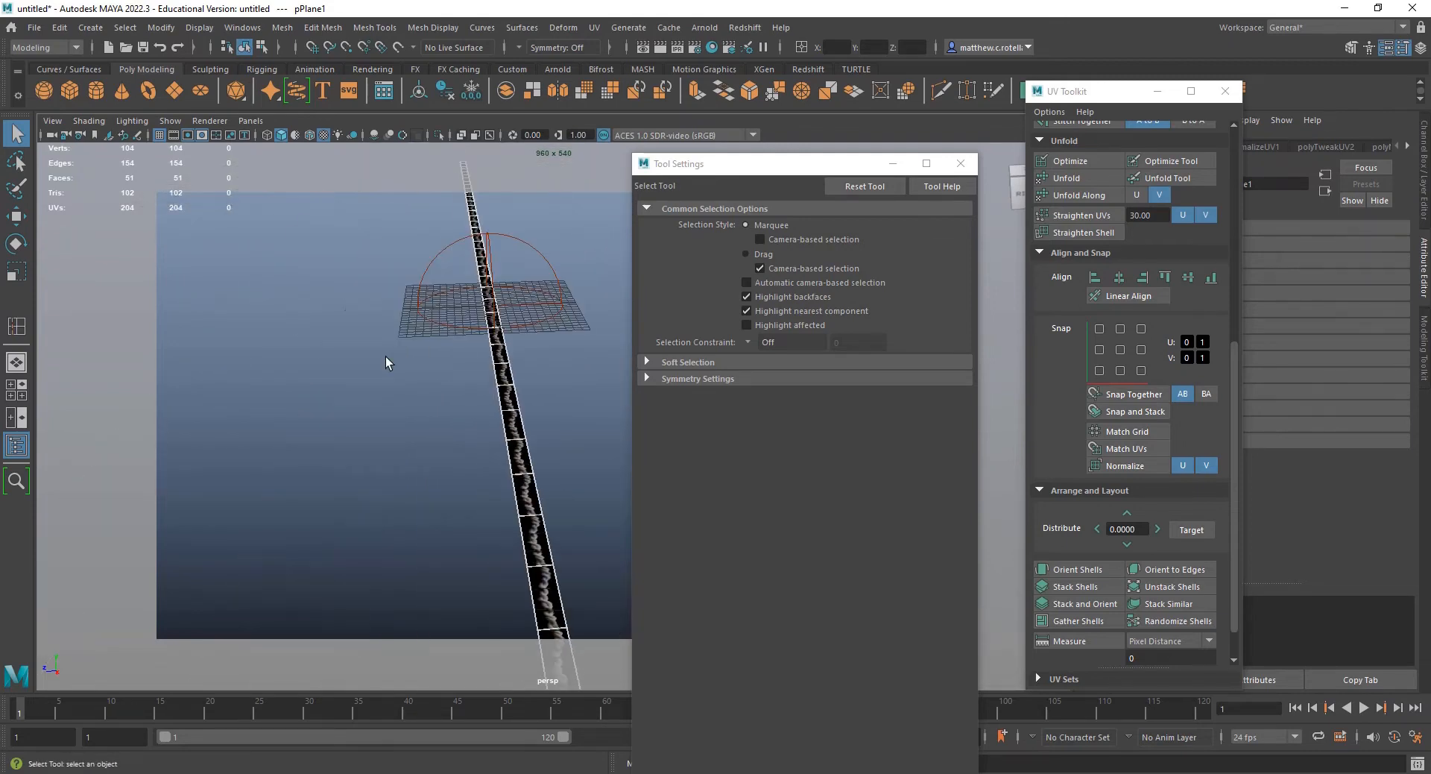
alt+drag(404, 333, 549, 412)
alt+middle_drag(549, 412, 382, 483)
scroll(395, 446, down, 3)
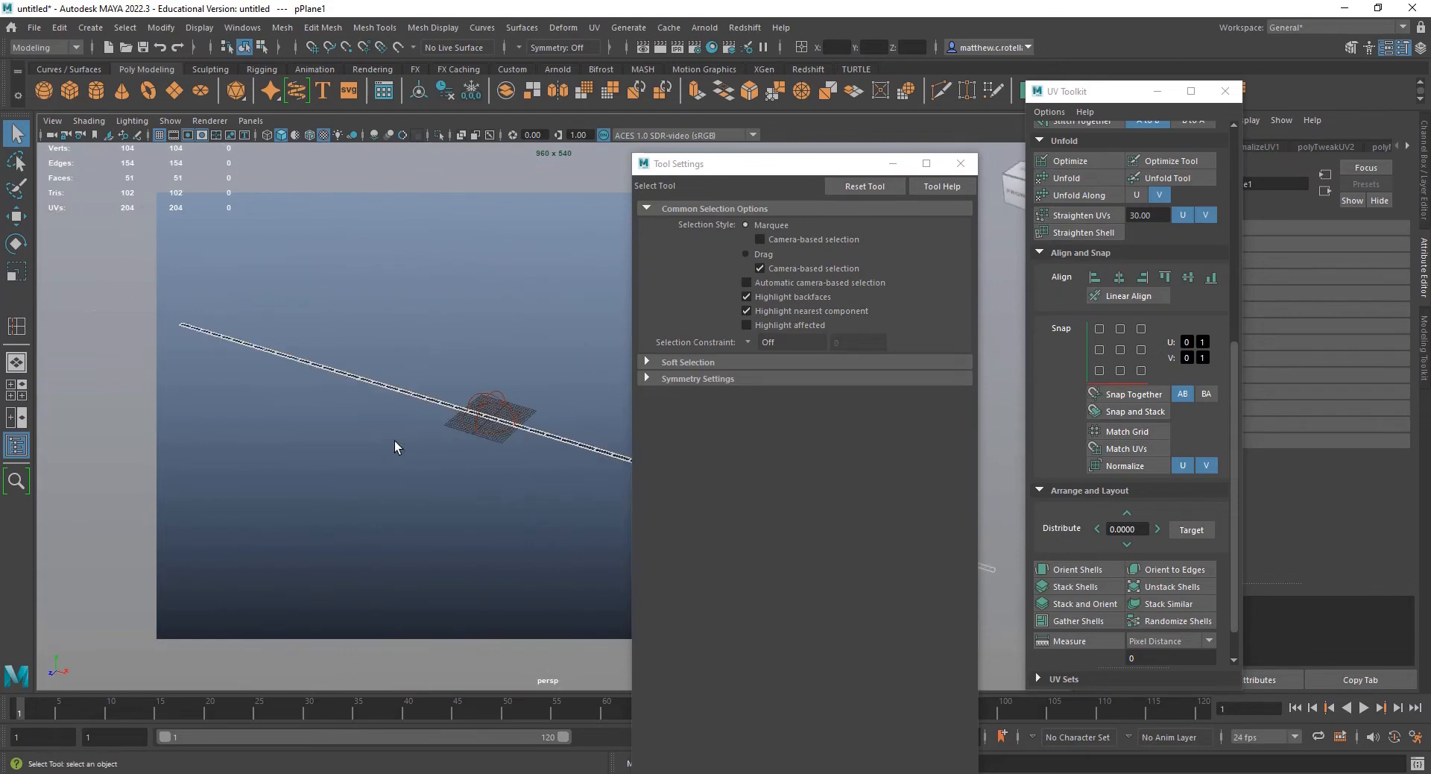
- Close the UV Toolkit and clear the Tool Settings window away from the viewport, keeping the strip in object mode
drag(682, 166, 623, 531)
right_drag(609, 452, 676, 385)
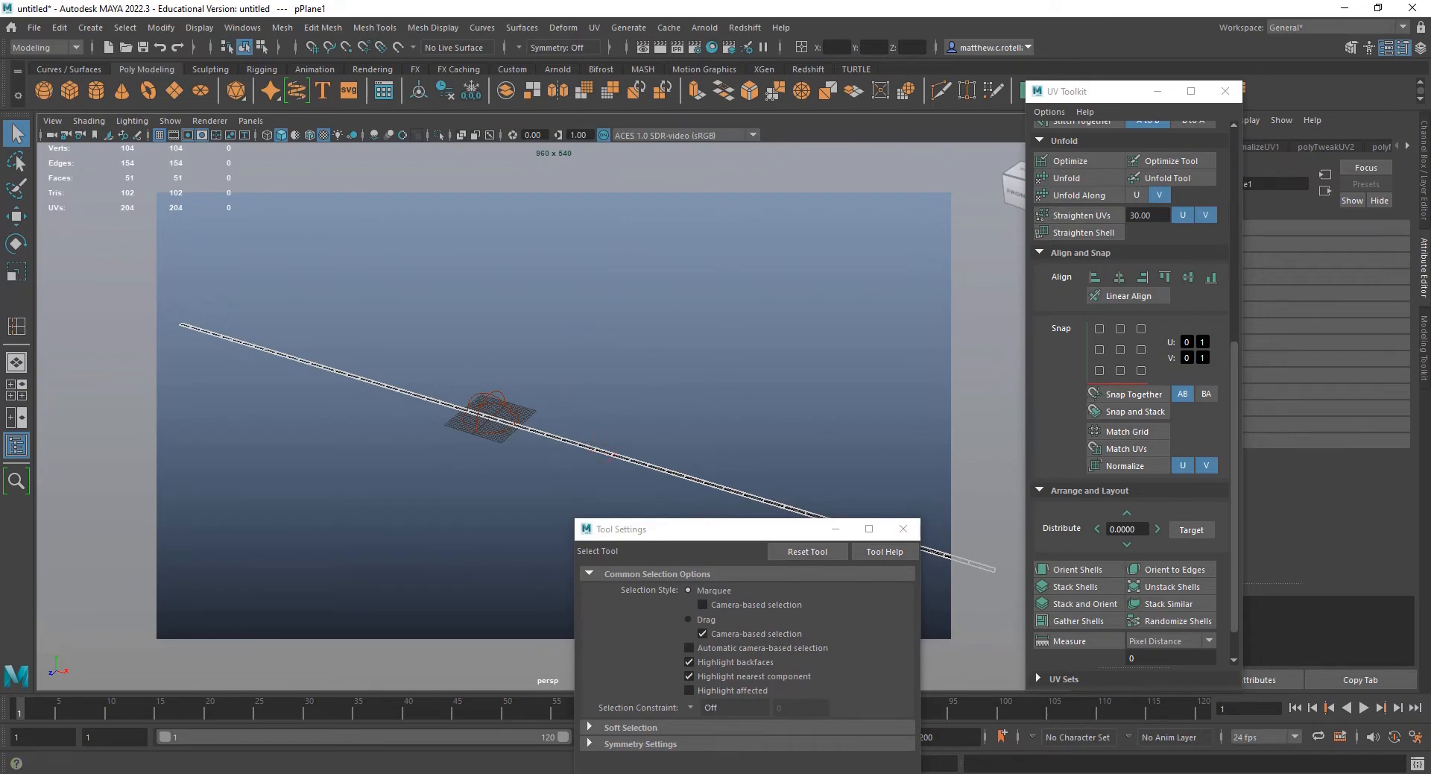
key(F12)
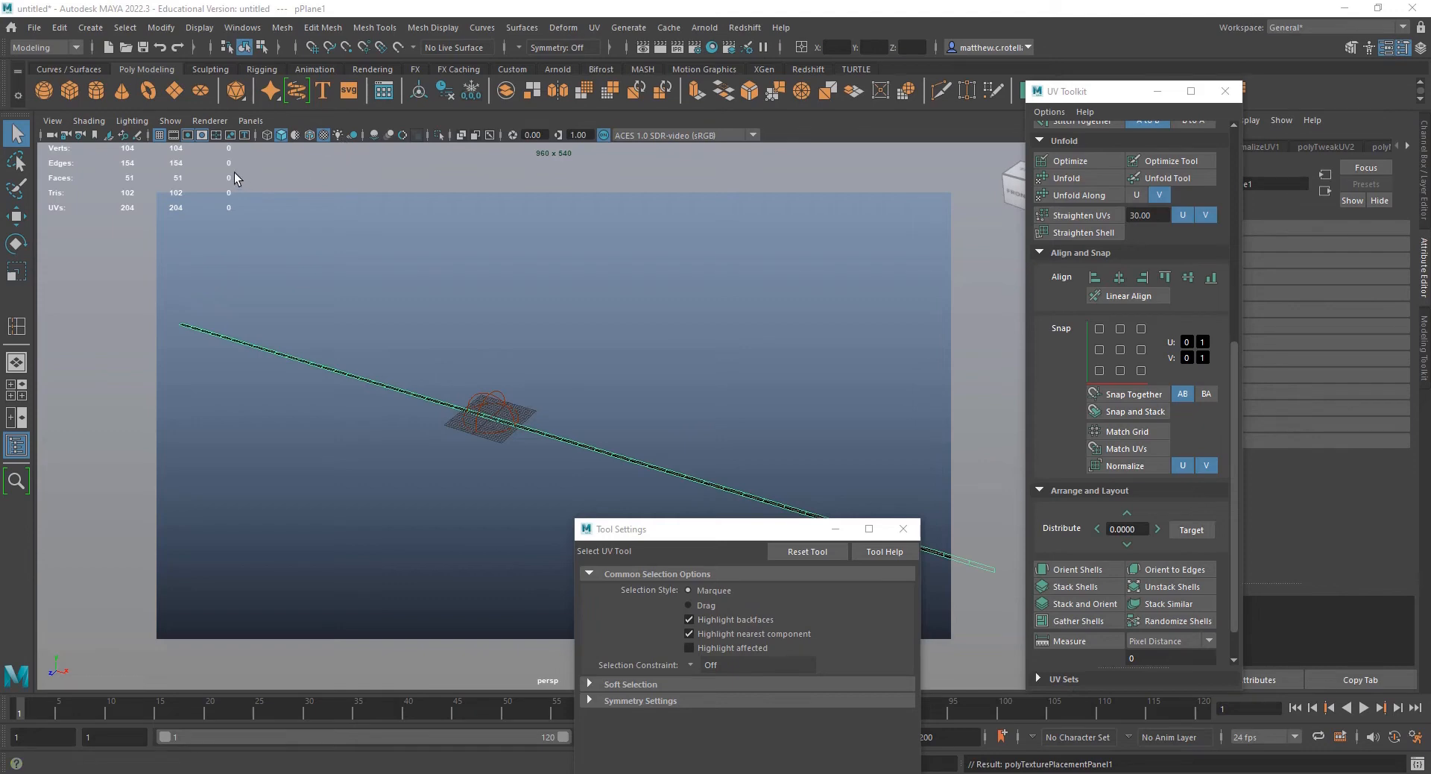
click(480, 93)
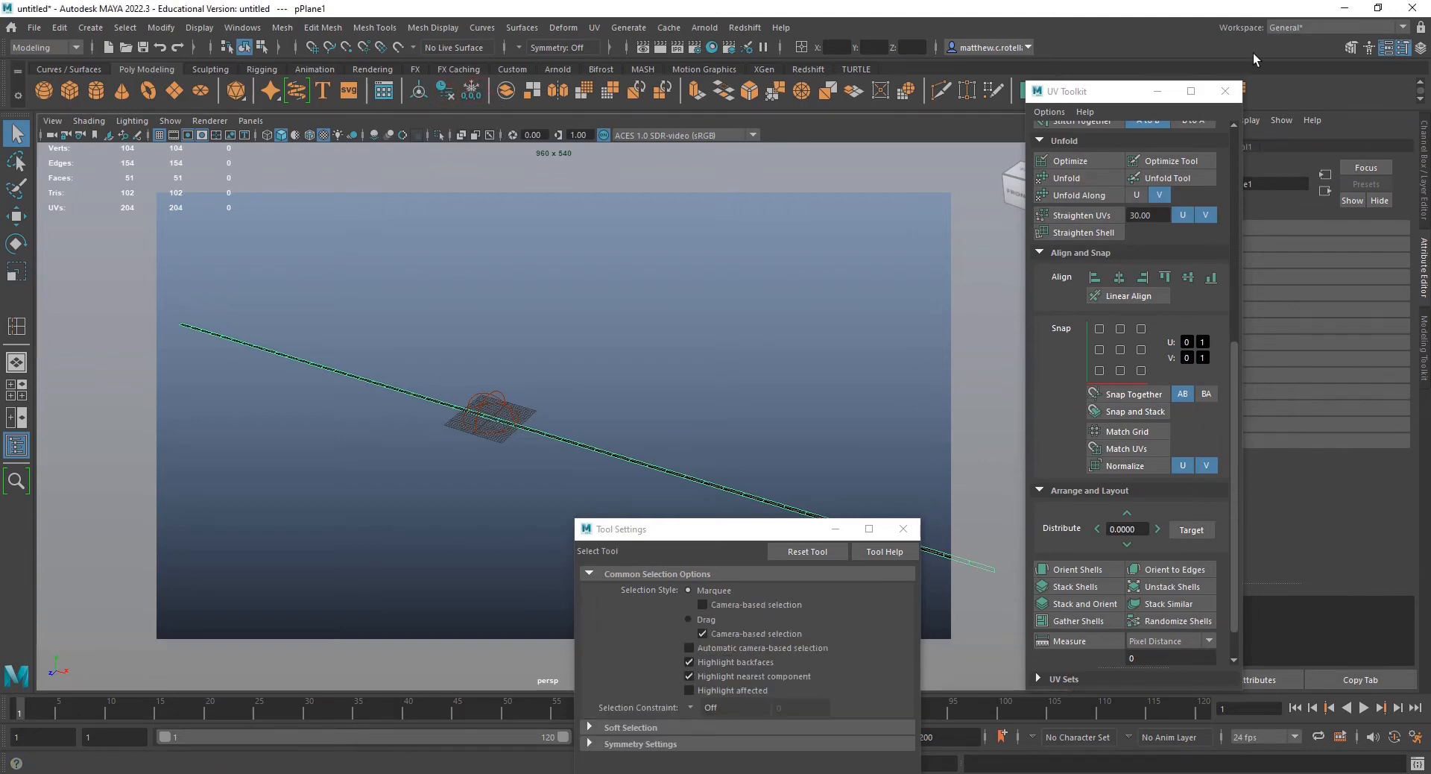
click(1232, 94)
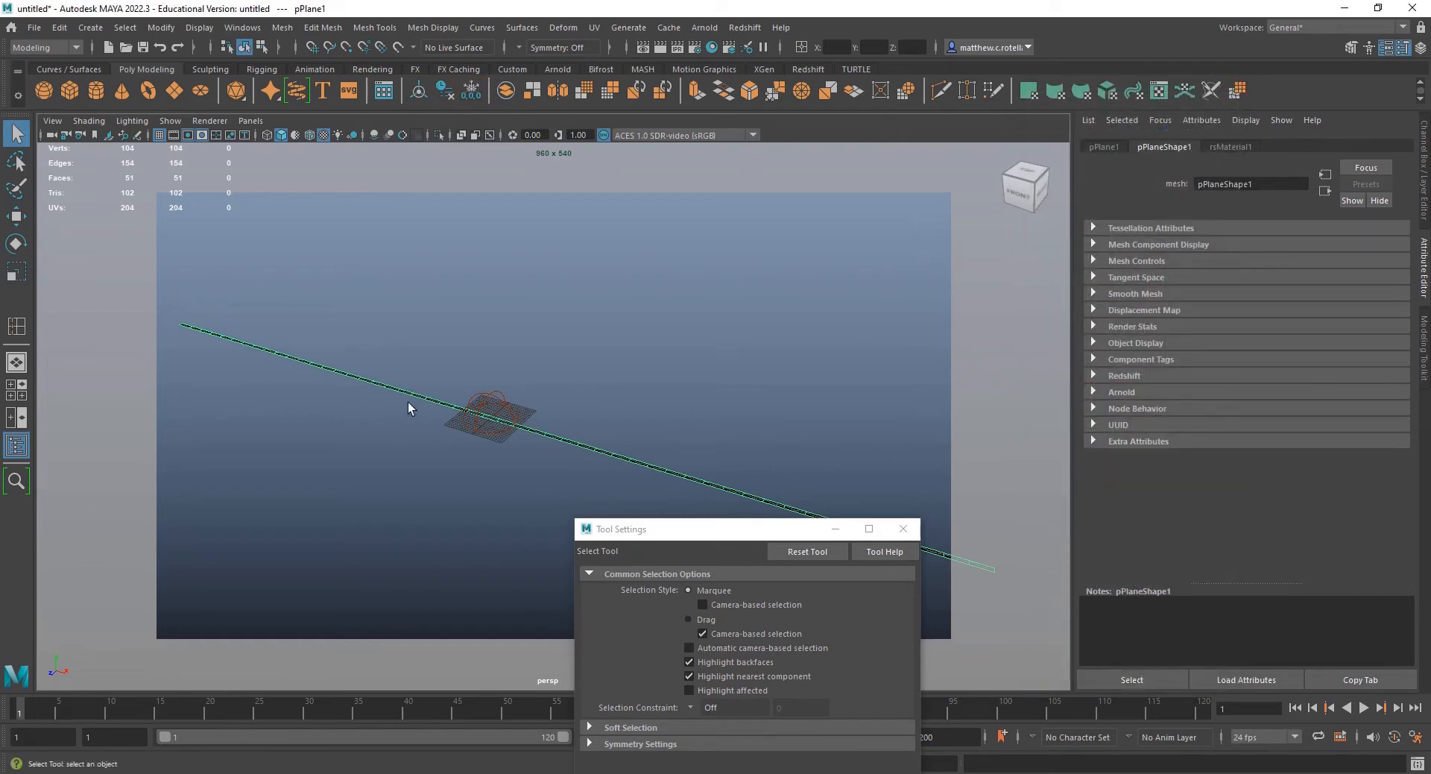
alt+drag(599, 418, 552, 416)
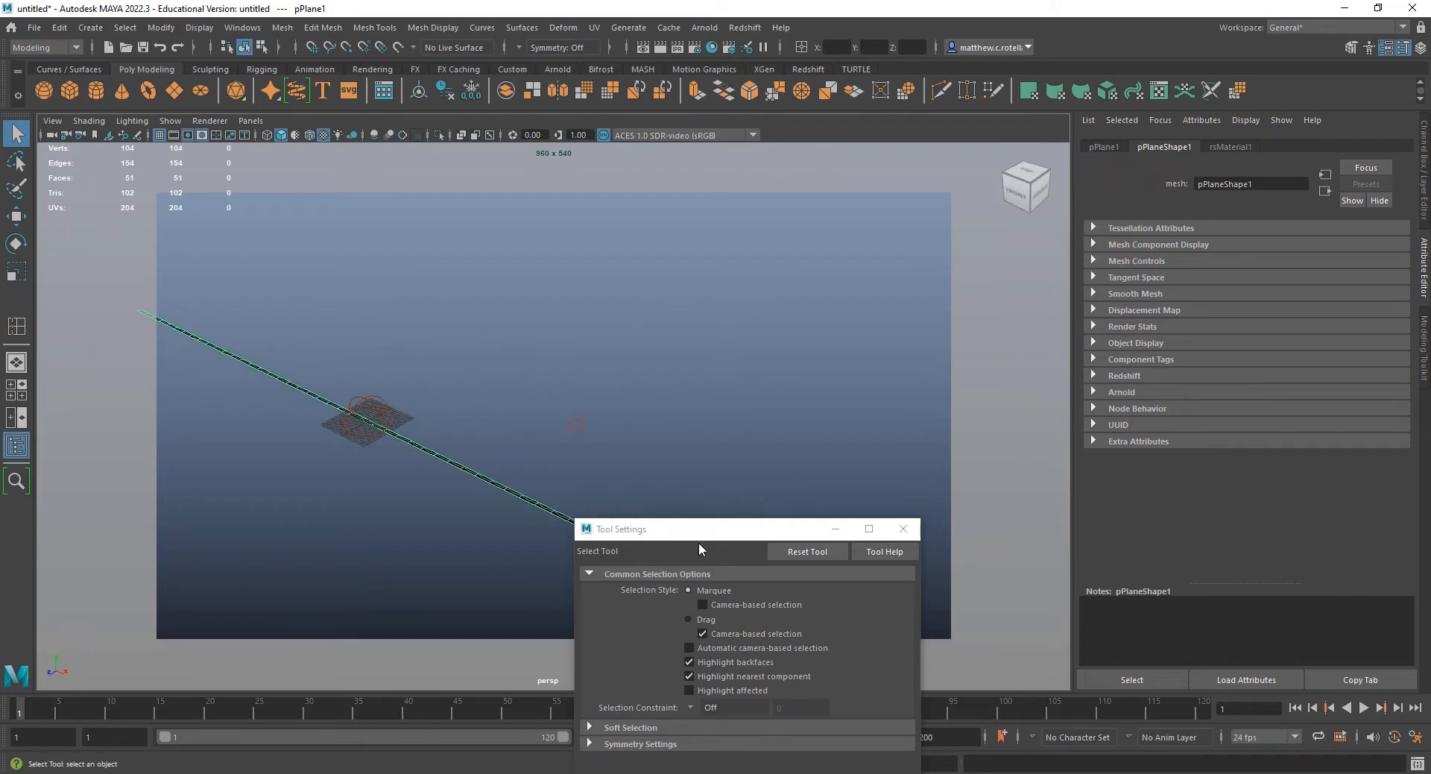
drag(685, 528, 0, 351)
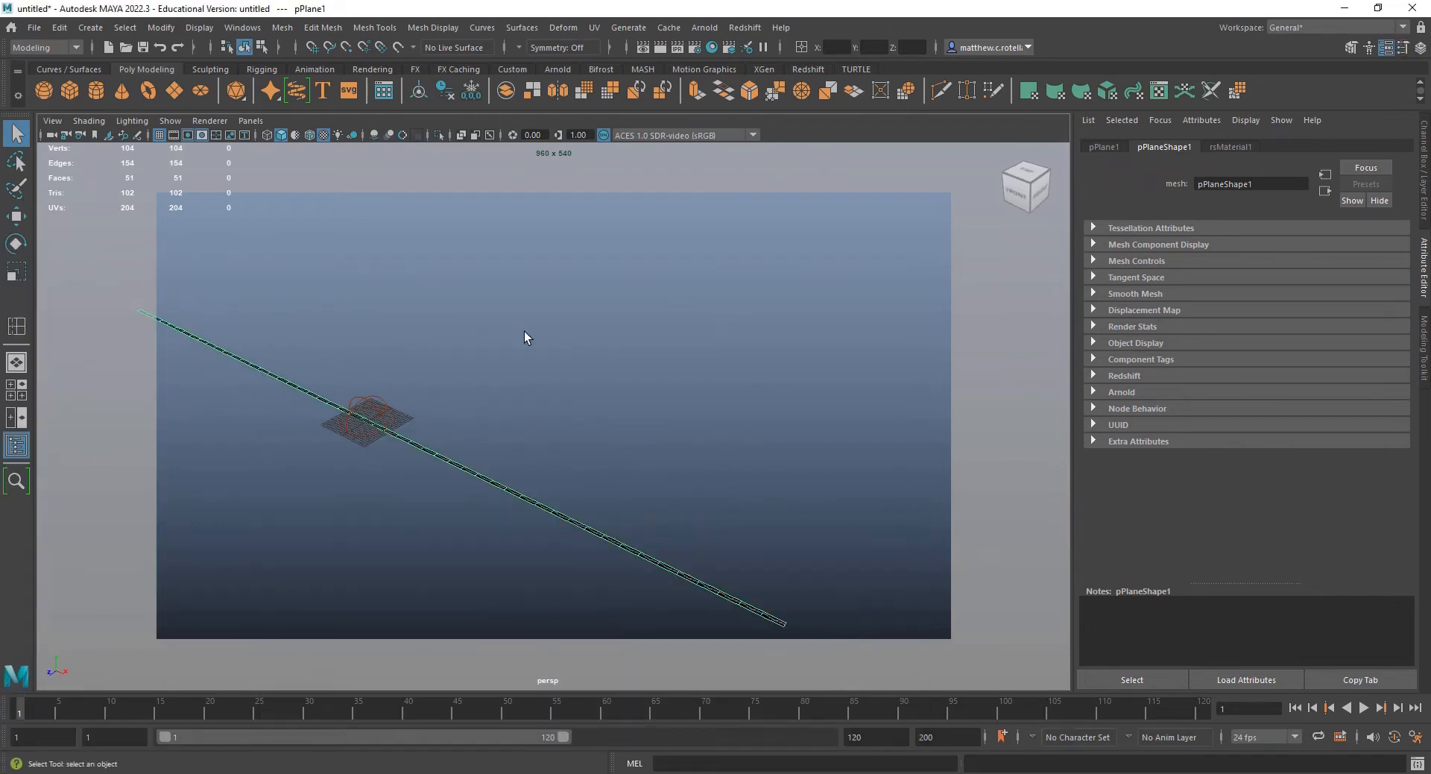
- Start an EP curve beside the strip, plotting eight edit points that sweep through a first wide loop
alt+right_drag(418, 470, 394, 377)
click(69, 68)
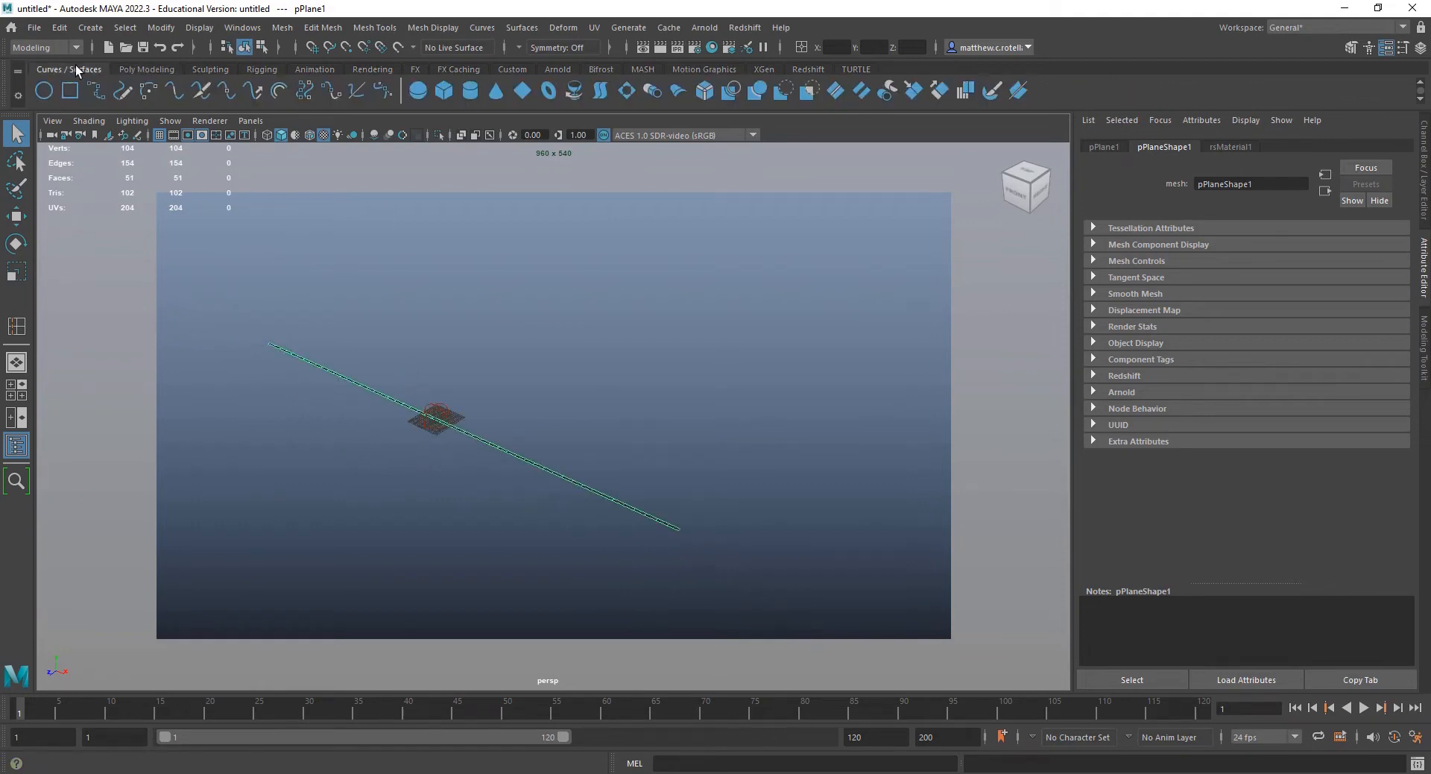
click(97, 90)
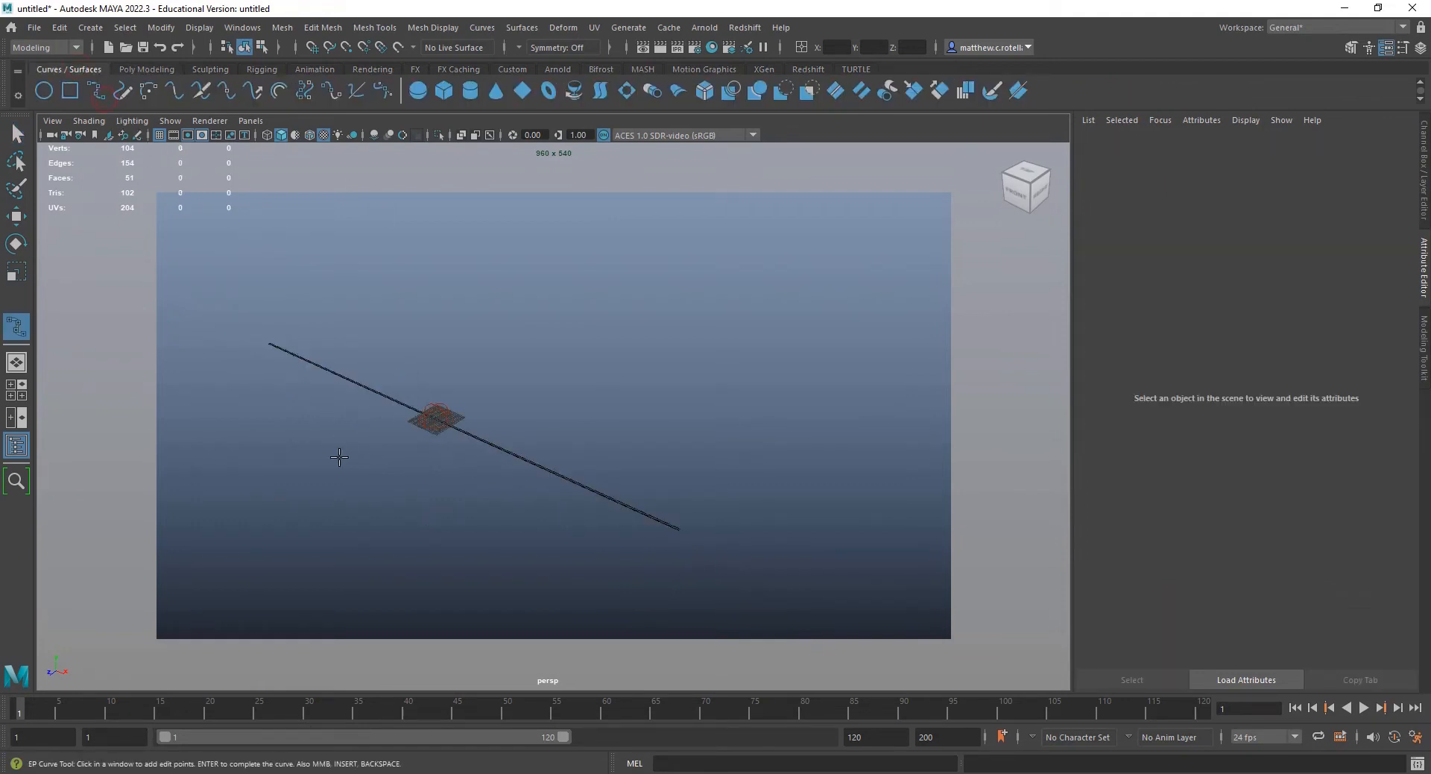
scroll(387, 423, up, 3)
click(316, 456)
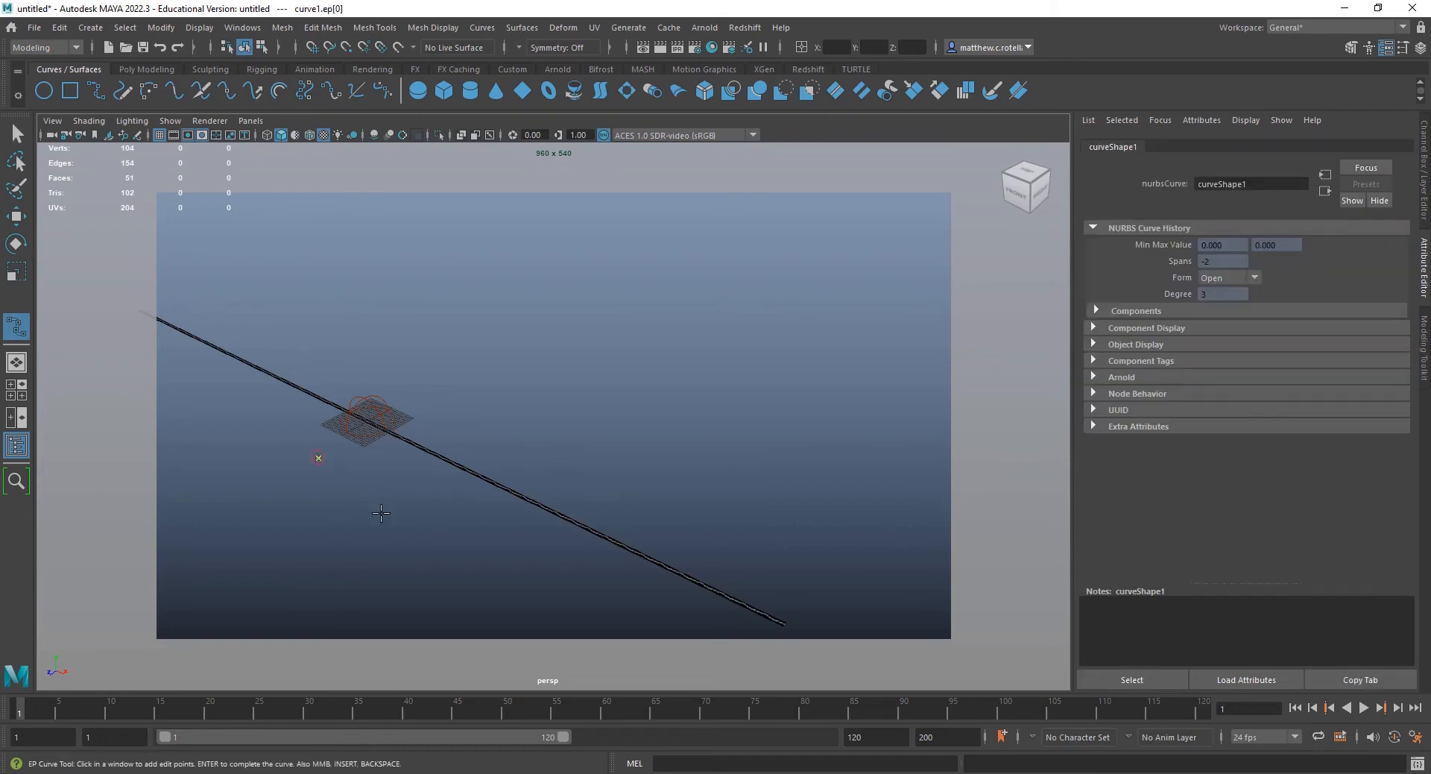
click(449, 497)
click(586, 470)
drag(626, 345, 609, 321)
click(492, 317)
click(467, 424)
click(479, 440)
click(580, 594)
click(808, 535)
- Extend the curve with four more points forming a second loop and a trailing end, then complete it
alt+drag(863, 435, 778, 436)
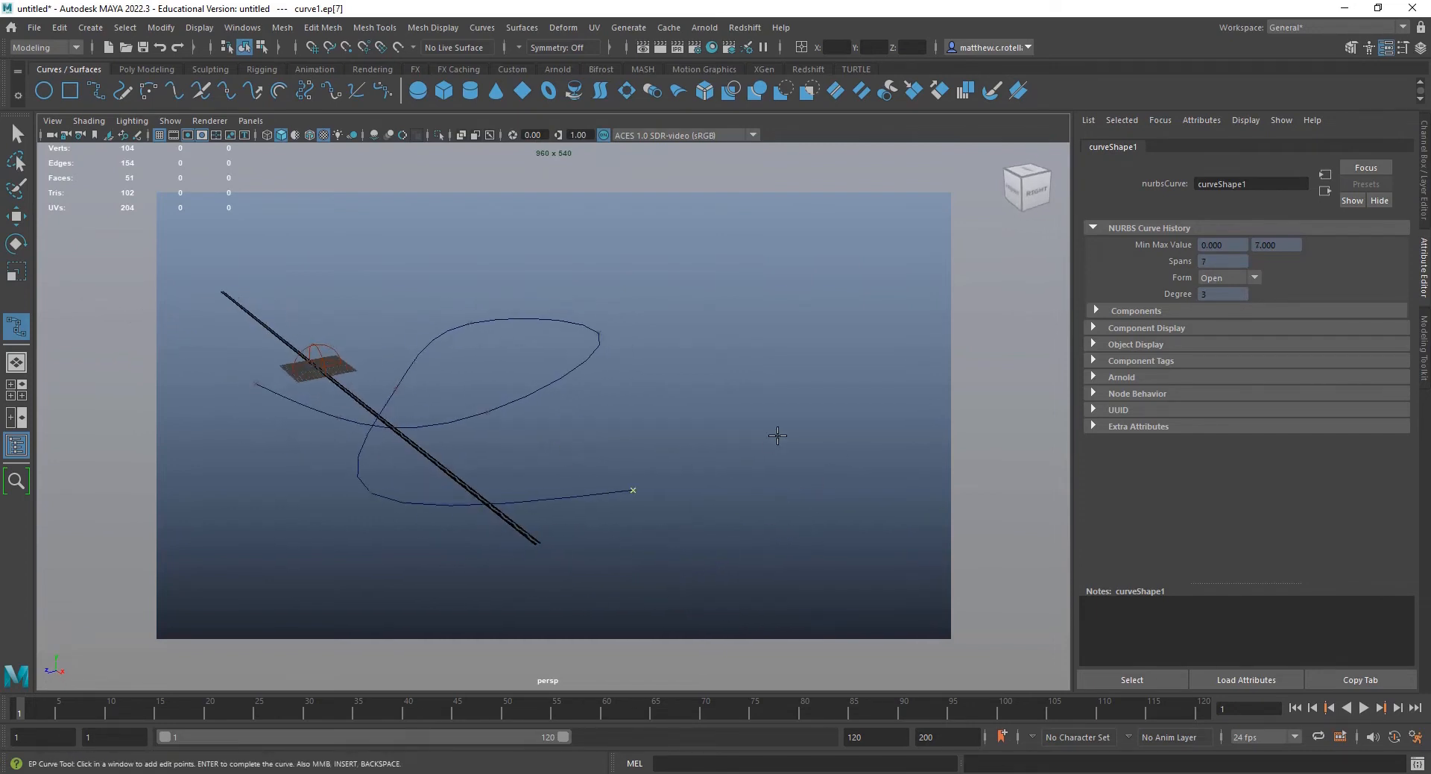
click(746, 407)
click(621, 372)
click(526, 489)
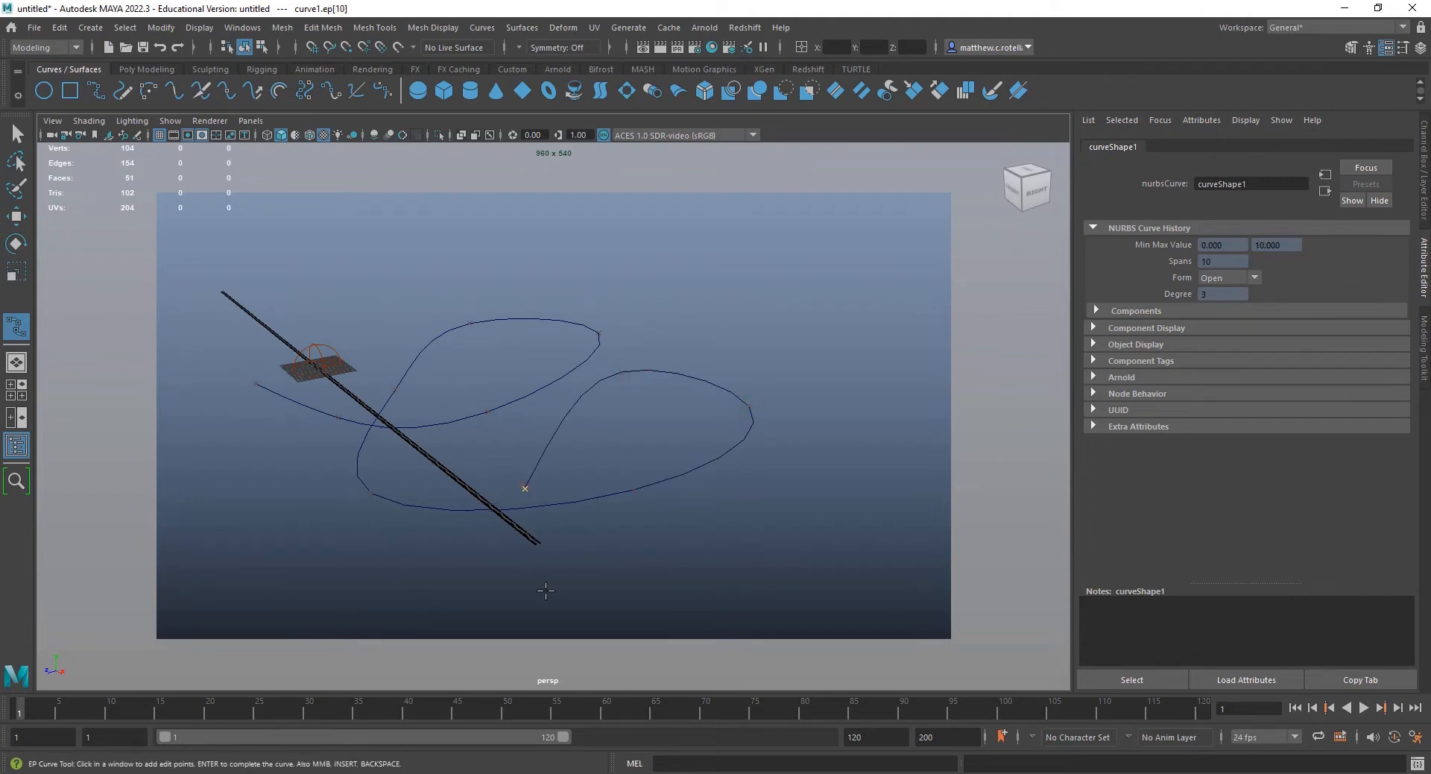
click(613, 641)
alt+drag(733, 593, 379, 463)
key(Return)
- Switch the curve to control vertices and move the vertex at the first loop's outer bend upward and inward
key(w)
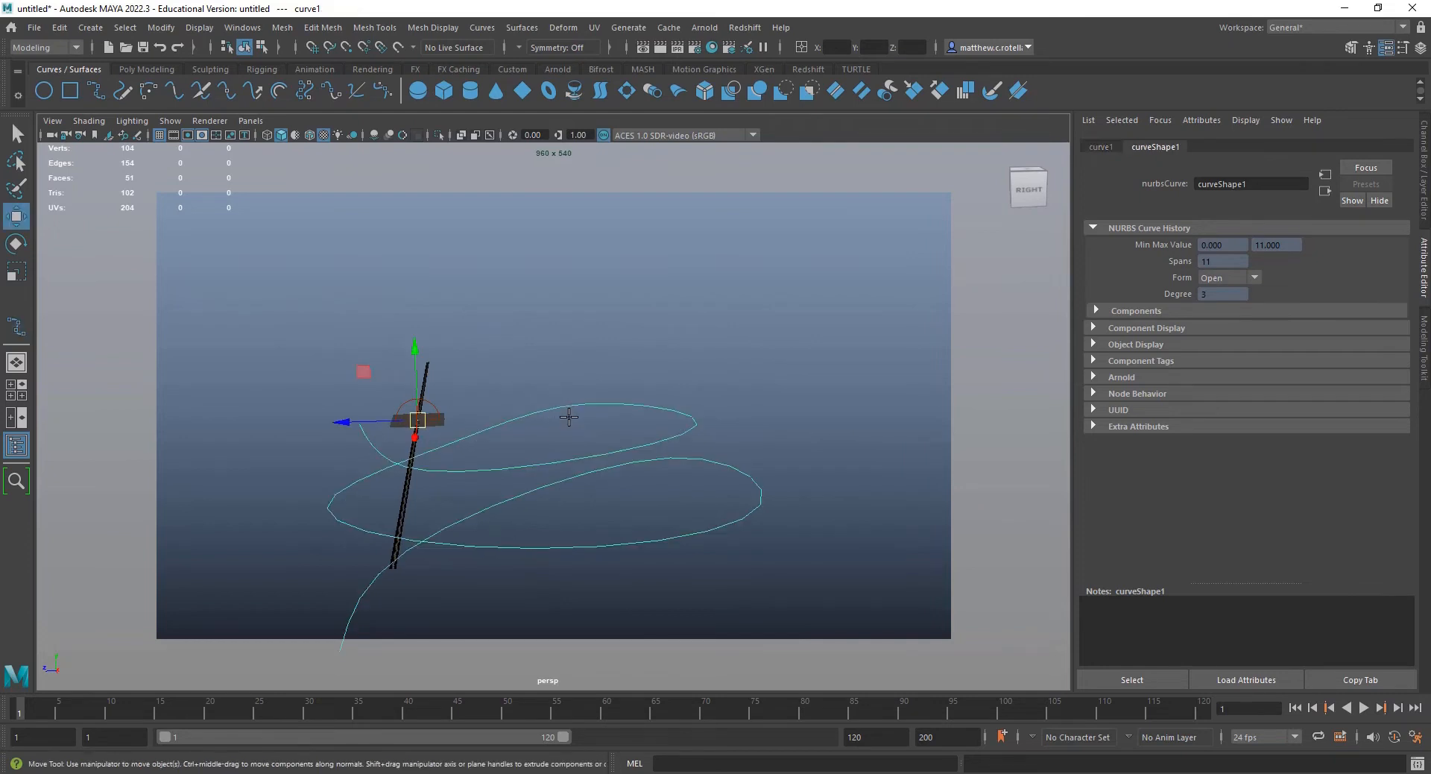
right_drag(561, 417, 521, 396)
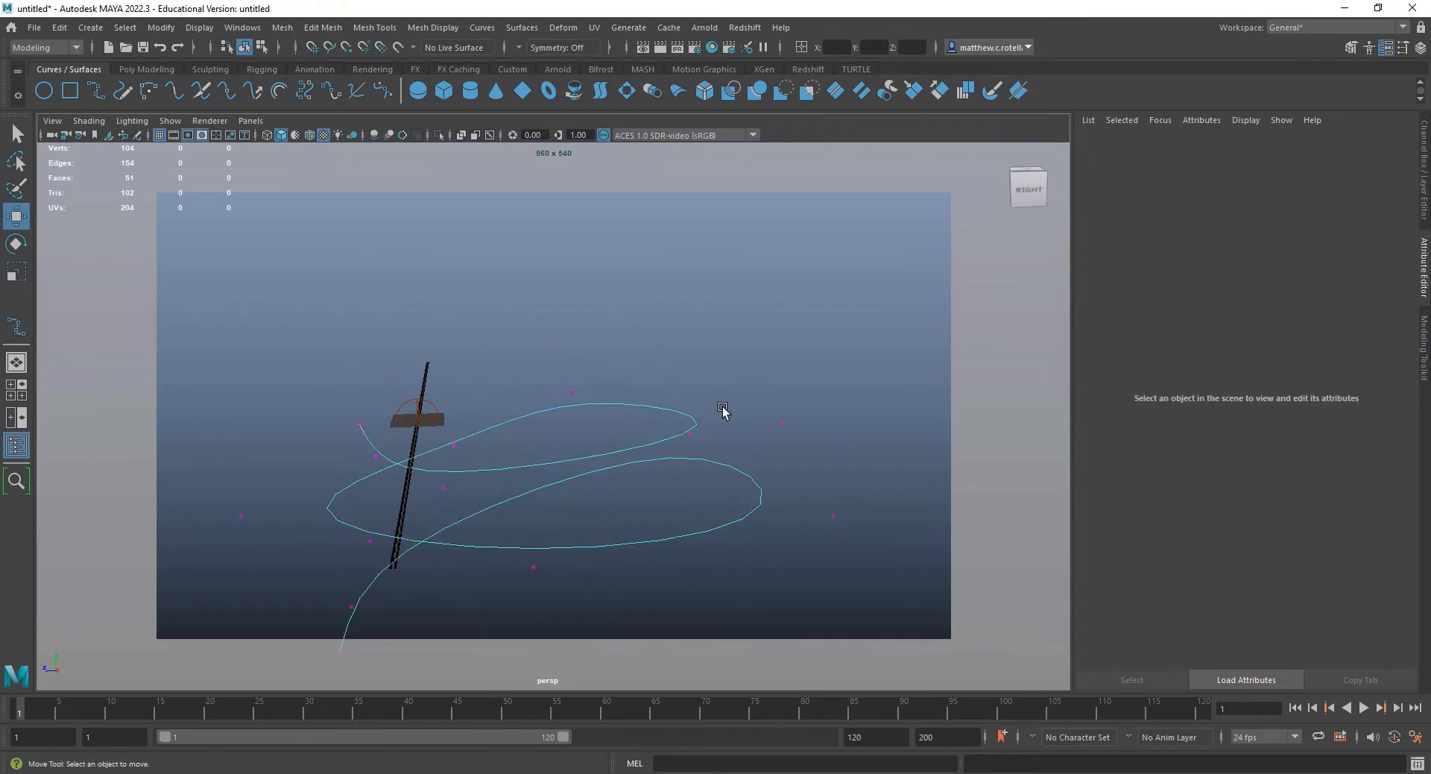
drag(738, 389, 784, 432)
drag(754, 382, 519, 207)
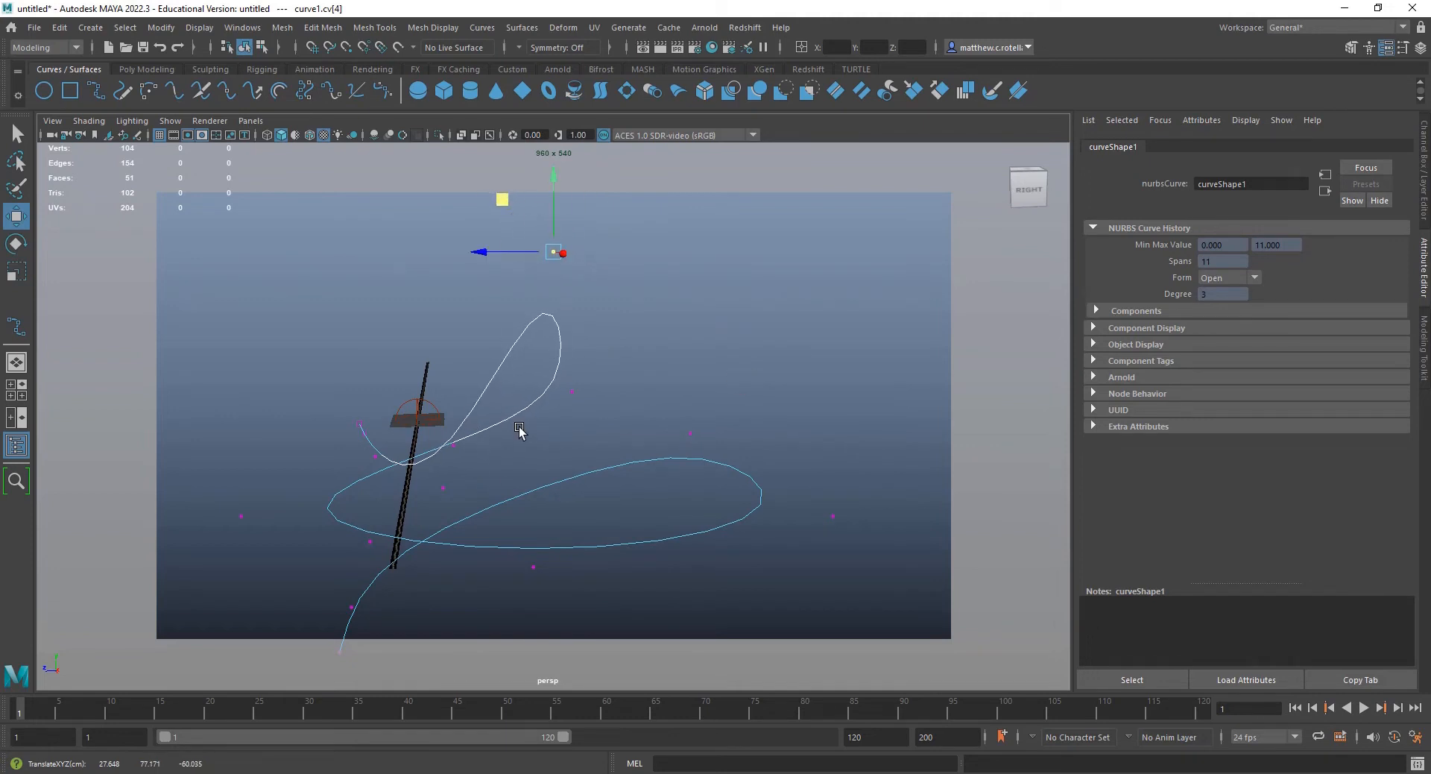
alt+drag(519, 431, 611, 396)
- Reposition the control vertices around the curve's second loop to give it height variation
drag(818, 385, 877, 460)
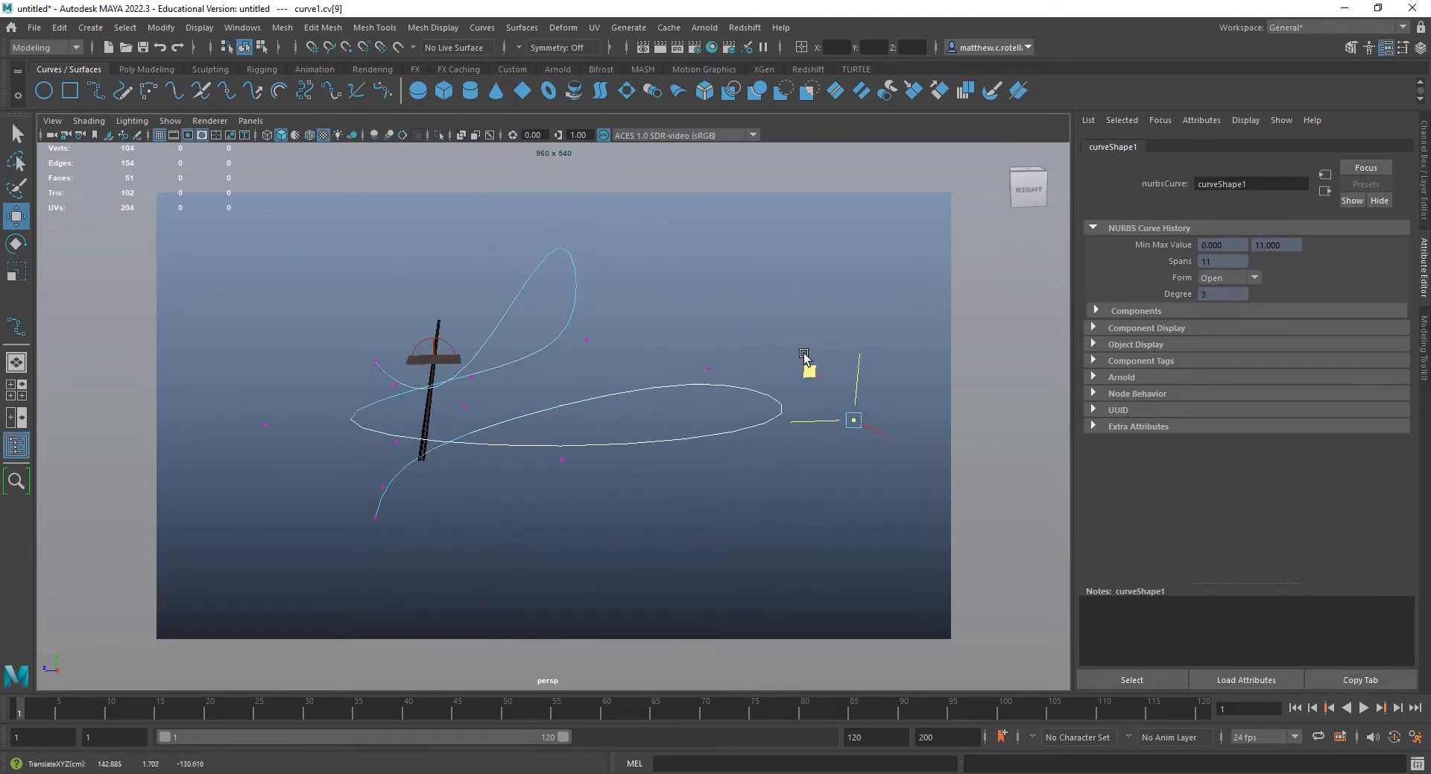
alt+drag(805, 357, 529, 441)
drag(415, 401, 510, 463)
alt+drag(469, 328, 378, 334)
alt+drag(356, 328, 370, 341)
drag(541, 502, 585, 547)
mouse_move(507, 480)
mouse_down()
mouse_move(476, 436)
mouse_move(488, 461)
mouse_up()
- Adjust the remaining control vertices of the second loop near the curve's trailing end, checking the shape from several angles
drag(372, 477, 418, 531)
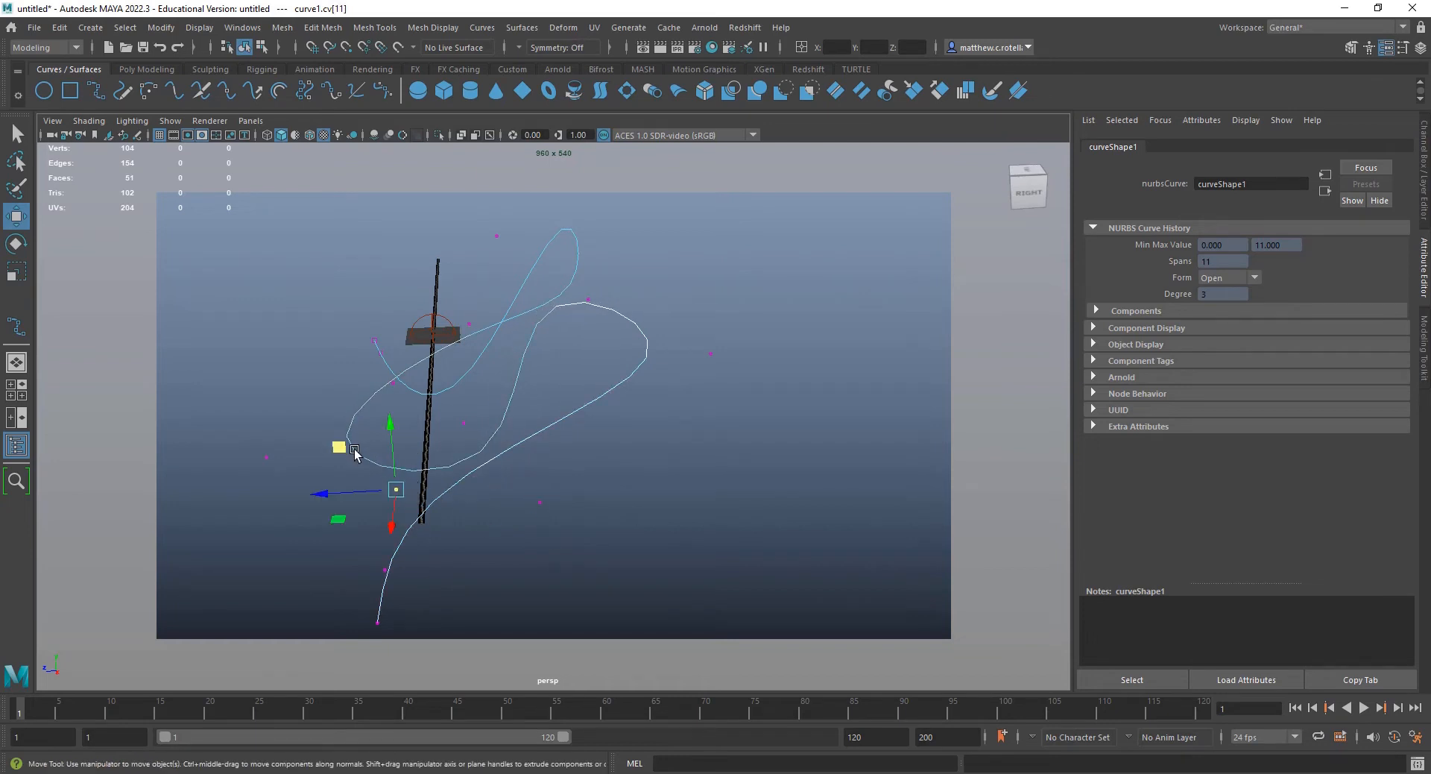
drag(341, 448, 303, 351)
alt+drag(555, 507, 533, 484)
drag(747, 374, 800, 445)
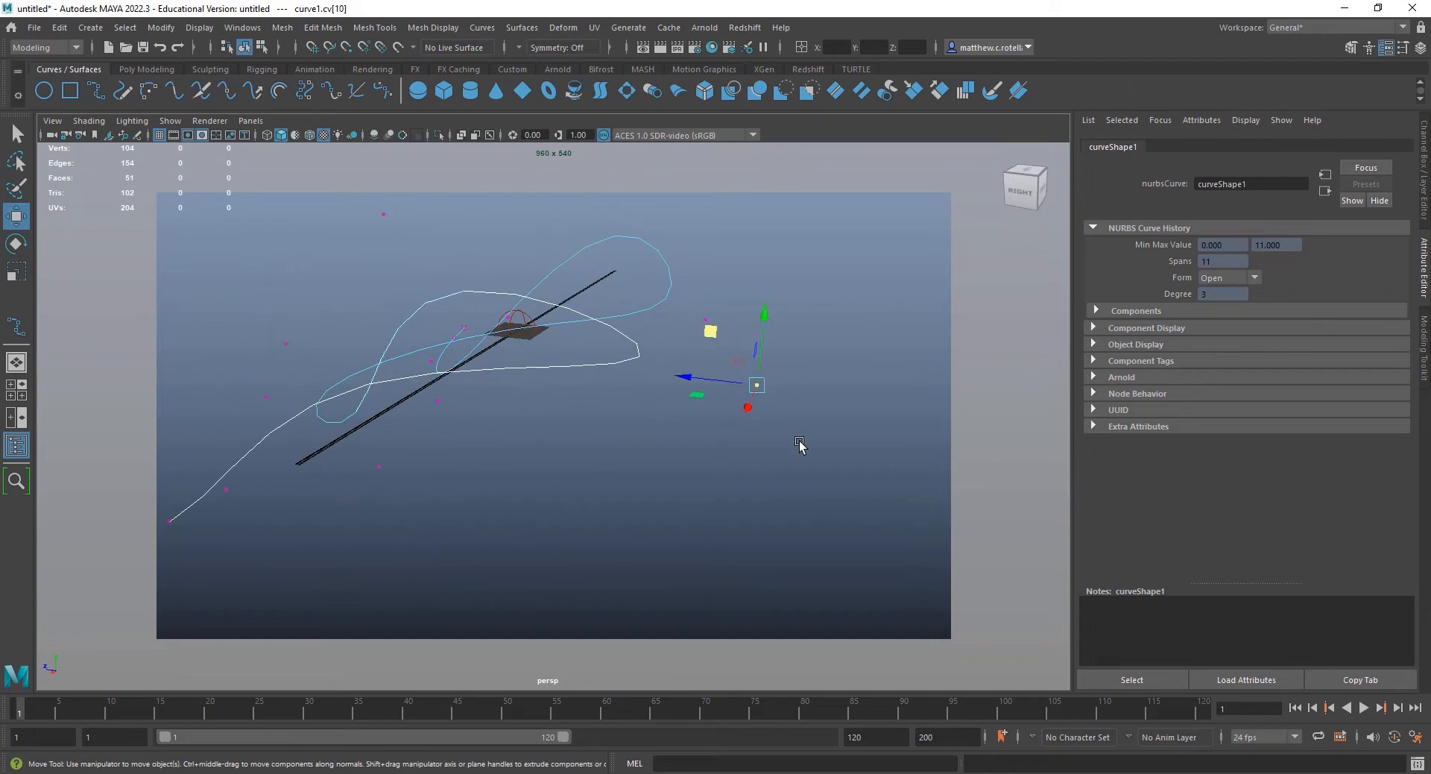
alt+drag(709, 339, 702, 436)
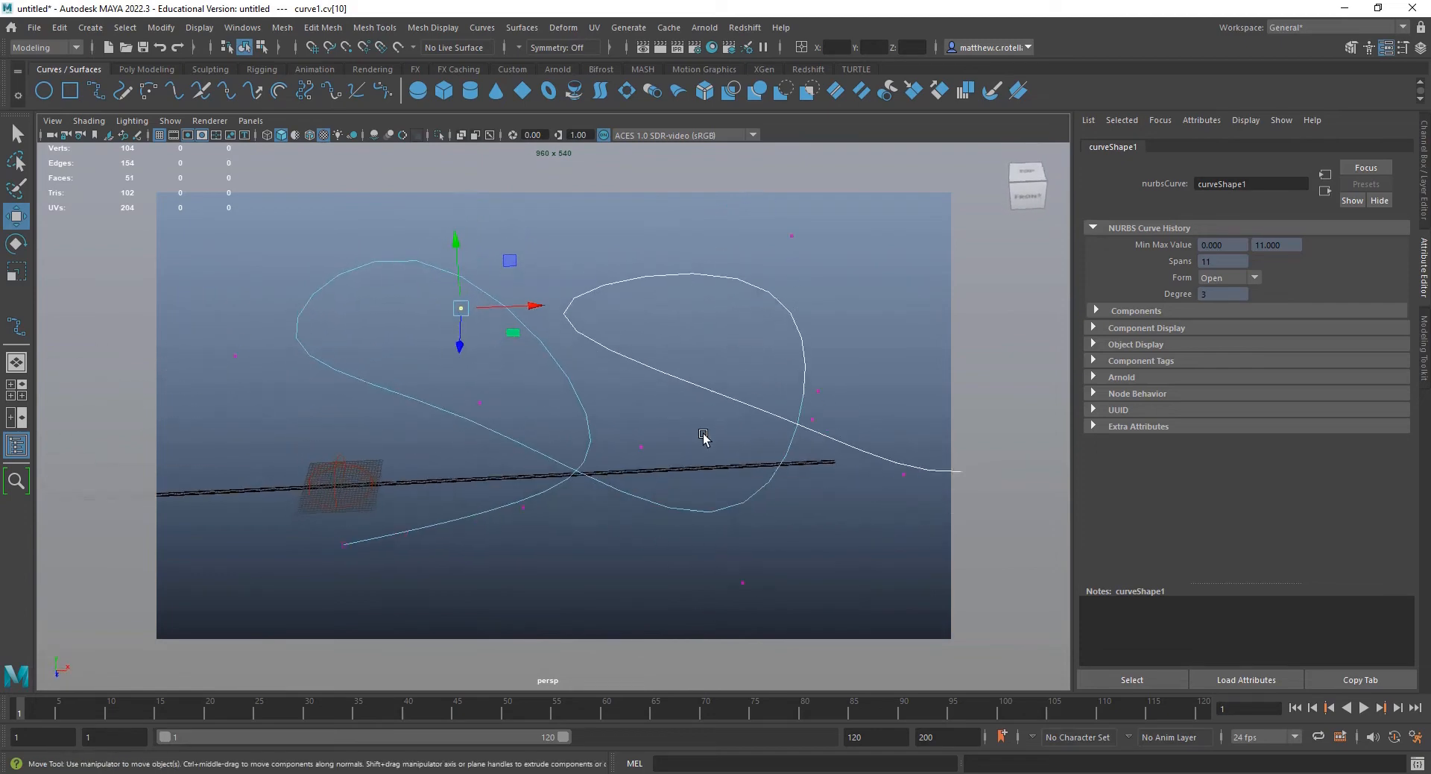
alt+middle_drag(566, 441, 672, 394)
- Switch to the Animation menu set with the strip selected and turn off the viewport's resolution gate
click(555, 426)
alt+drag(551, 455, 513, 481)
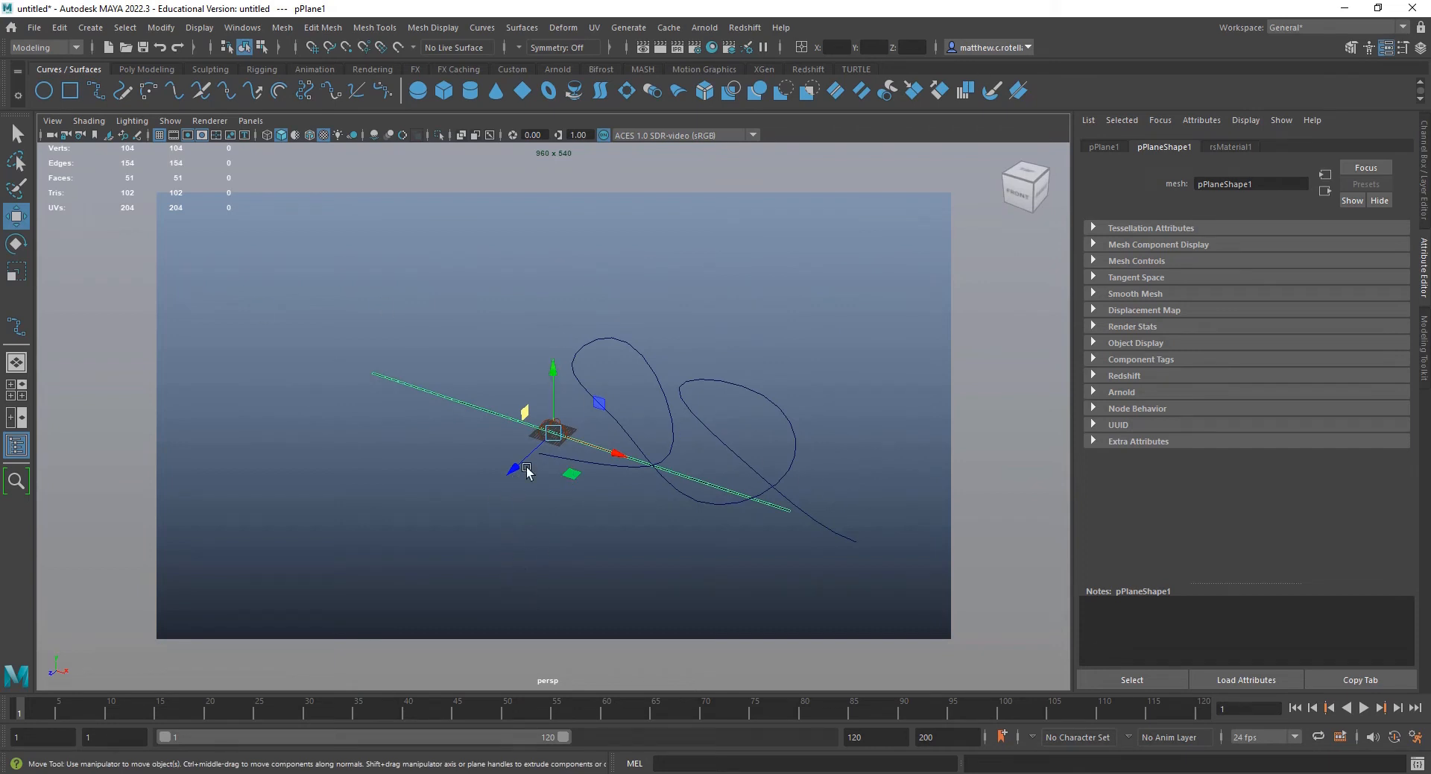
click(59, 48)
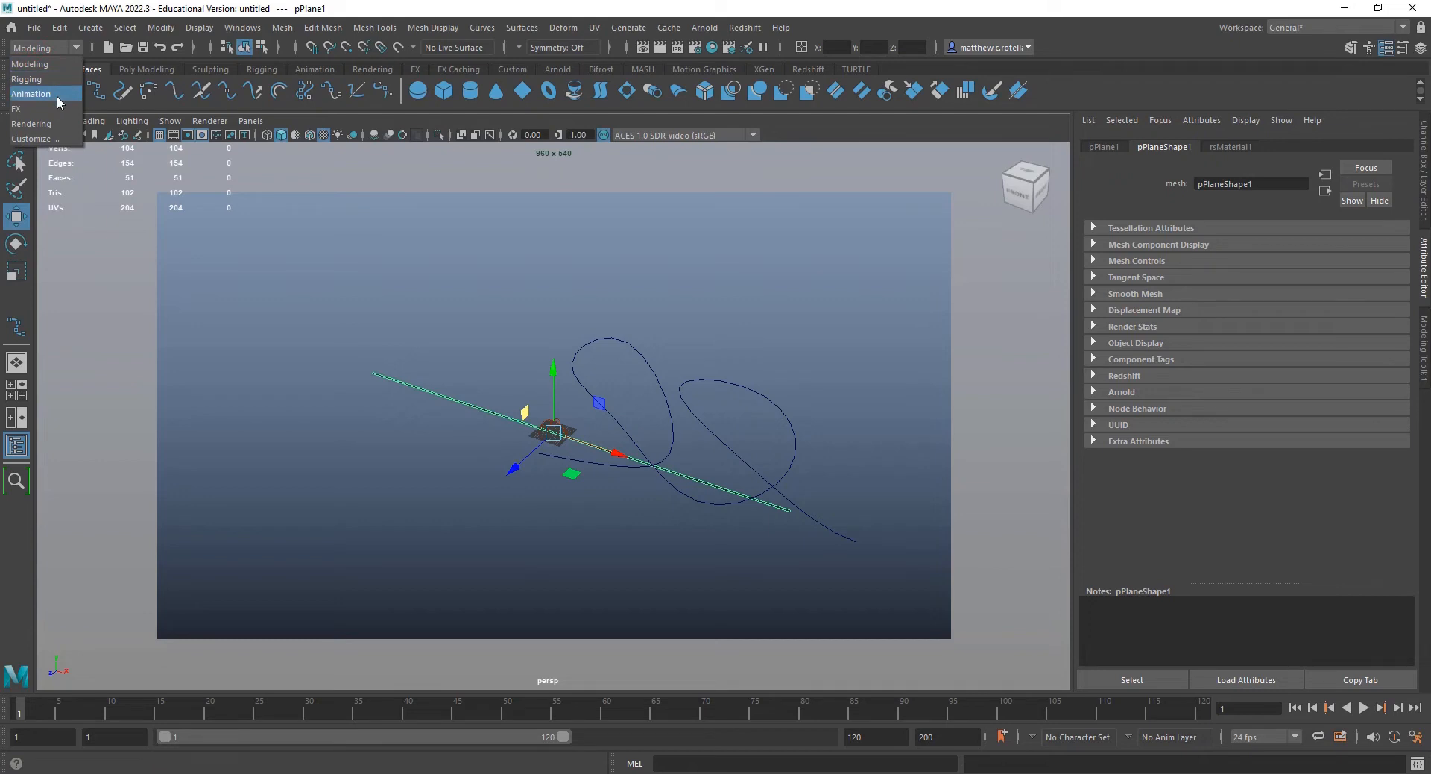
click(60, 94)
alt+right_drag(466, 467, 574, 522)
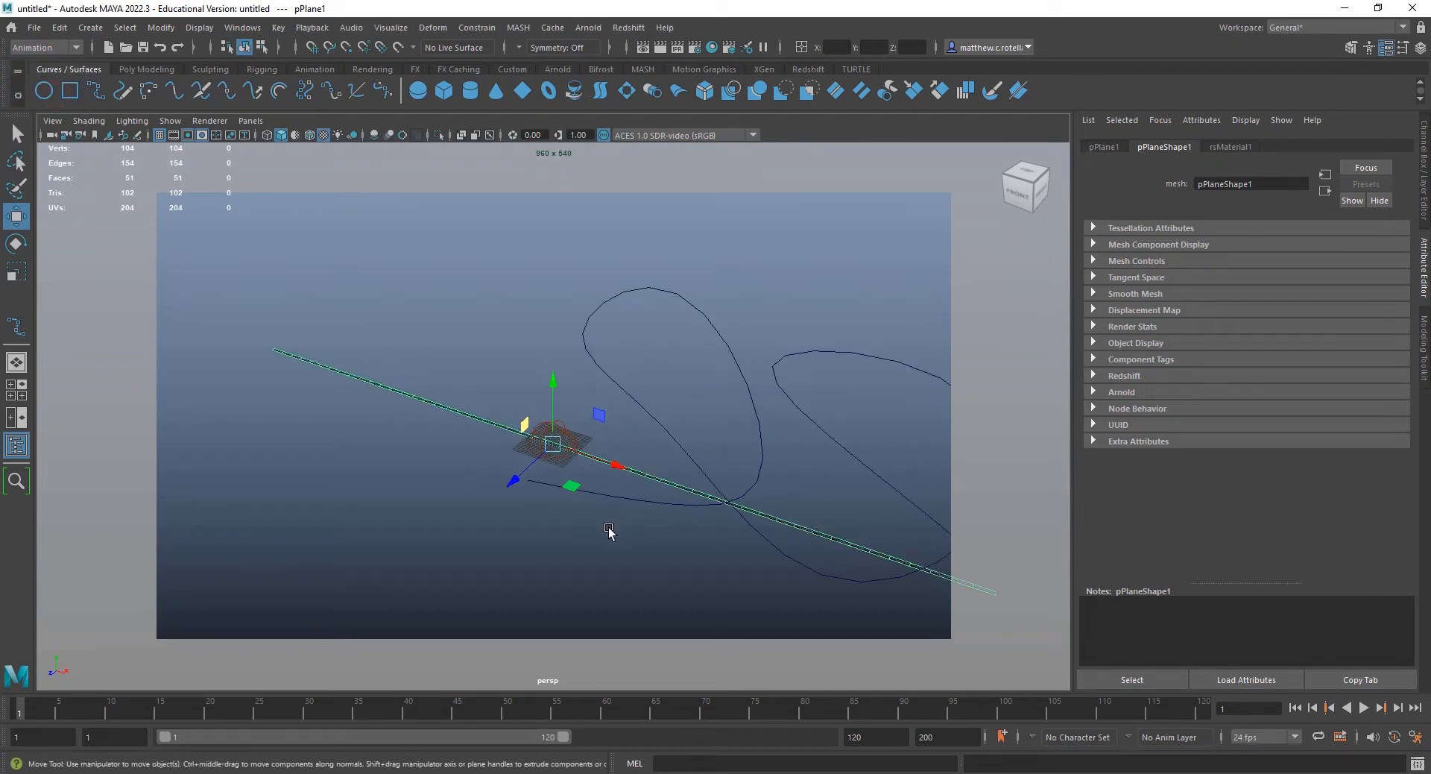
alt+drag(605, 535, 548, 535)
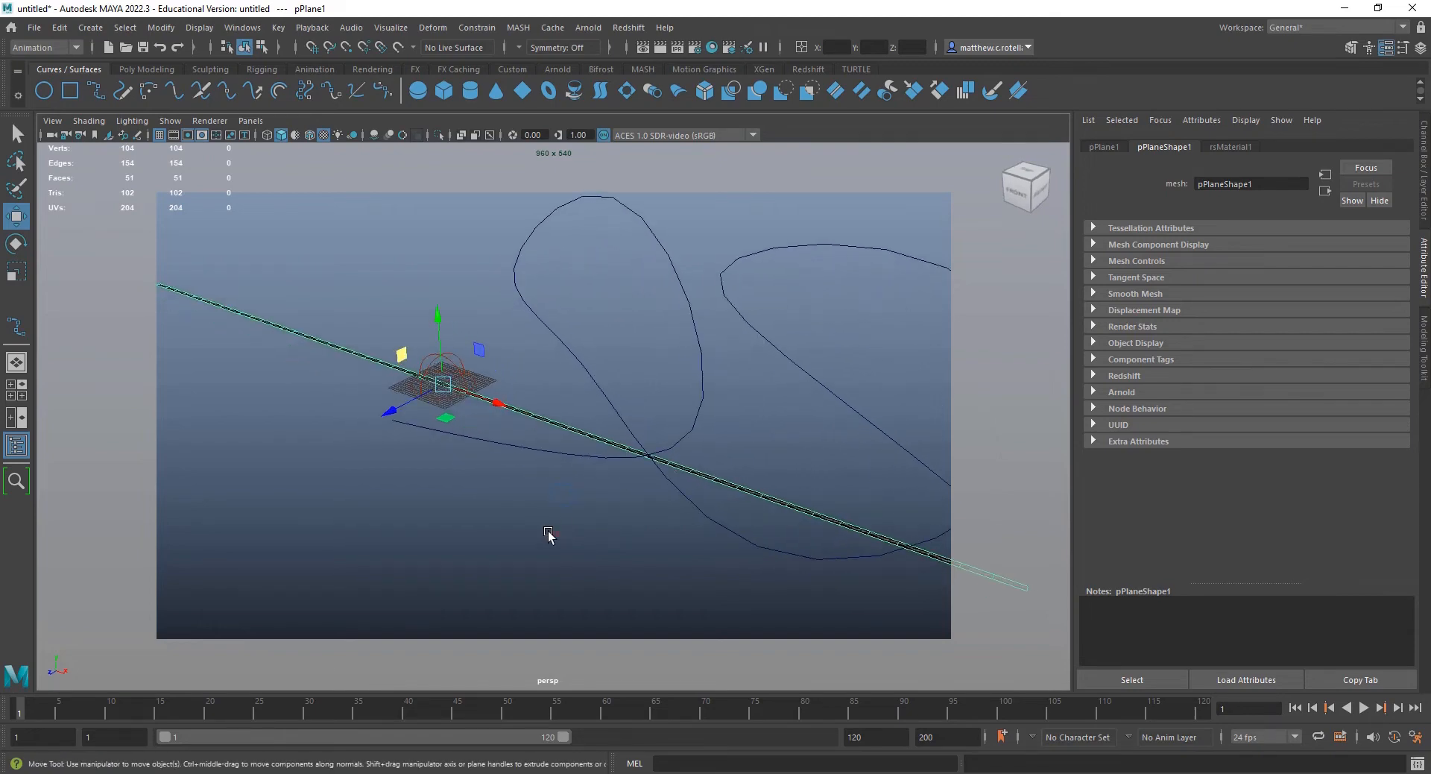
click(168, 141)
scroll(555, 492, up, 3)
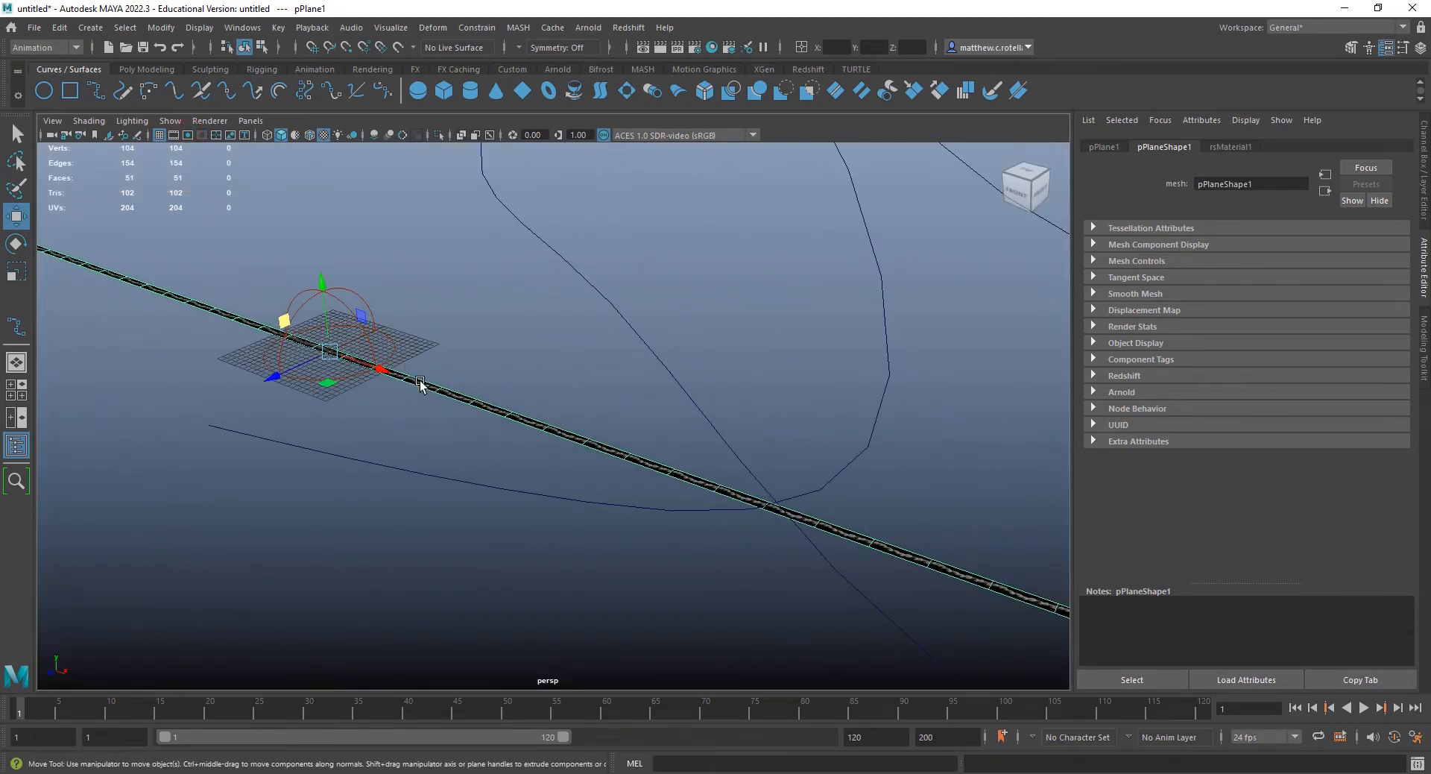
- Add the curve to the strip selection and attach the strip to it as a motion path
click(393, 466)
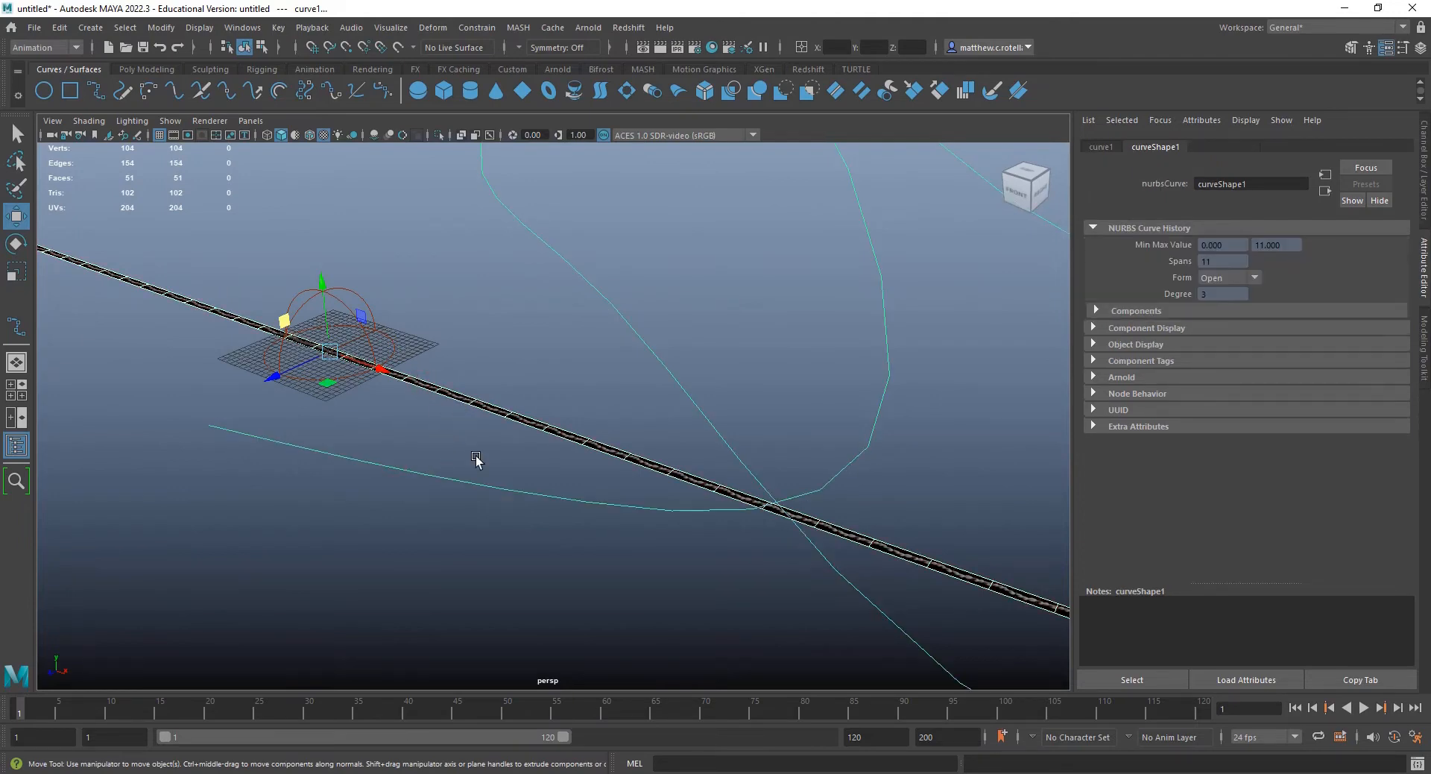
click(481, 30)
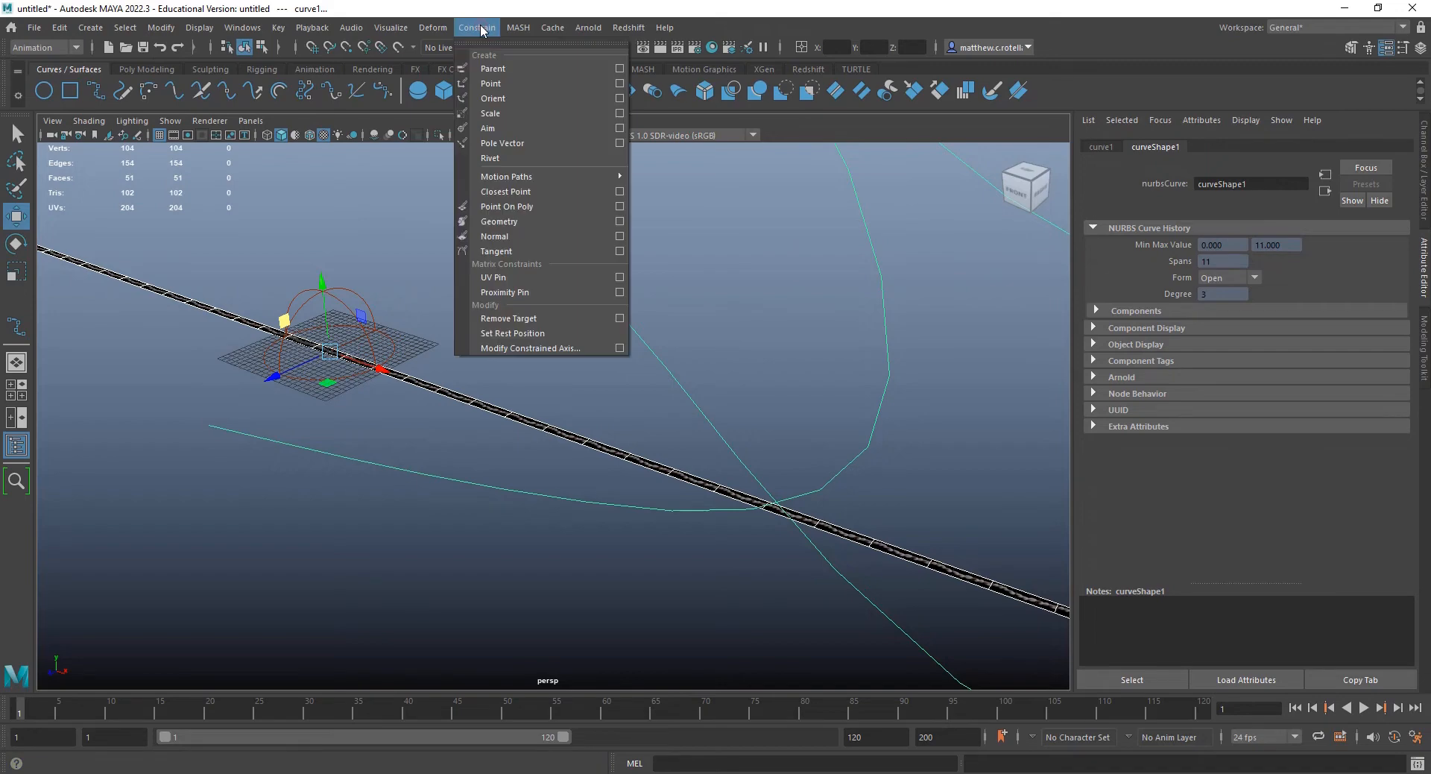
mouse_move(536, 179)
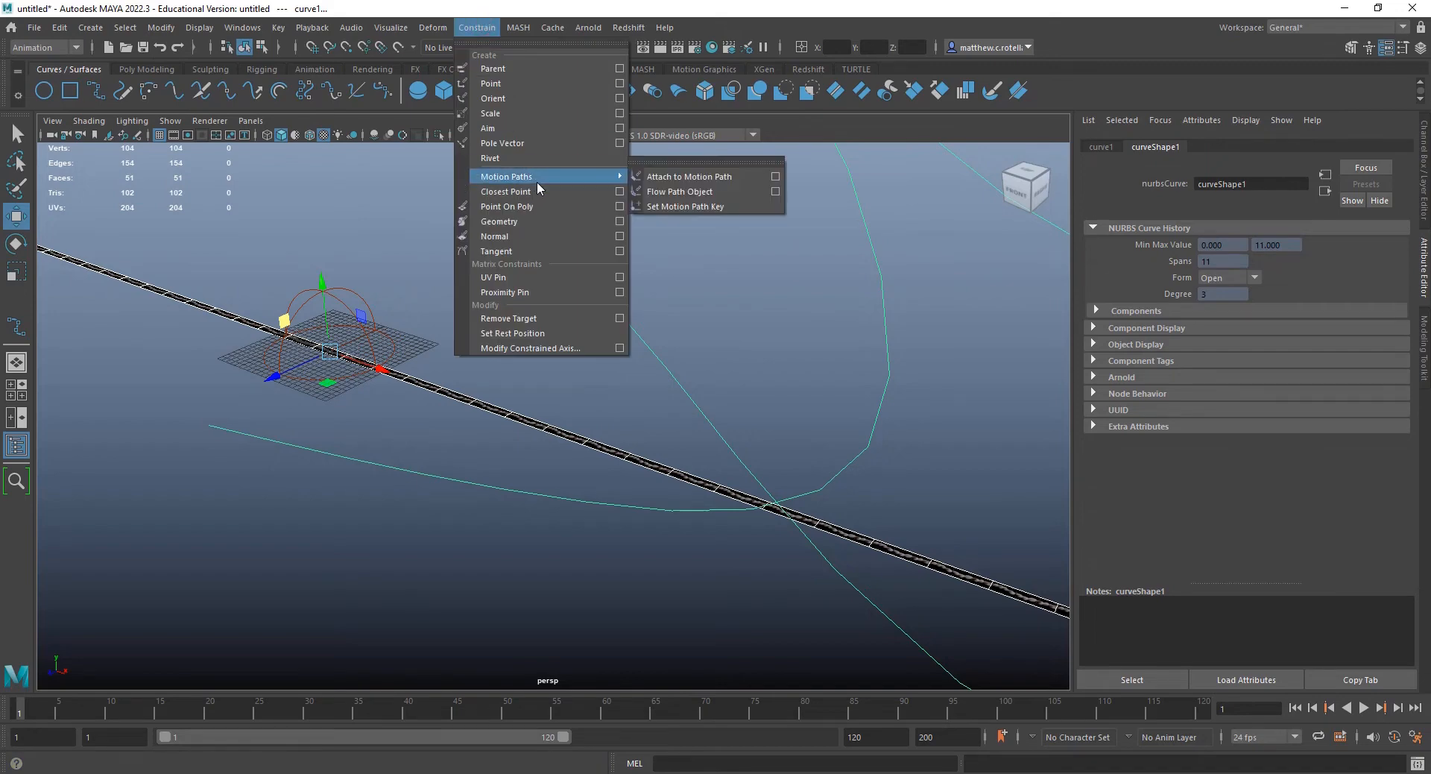
click(695, 179)
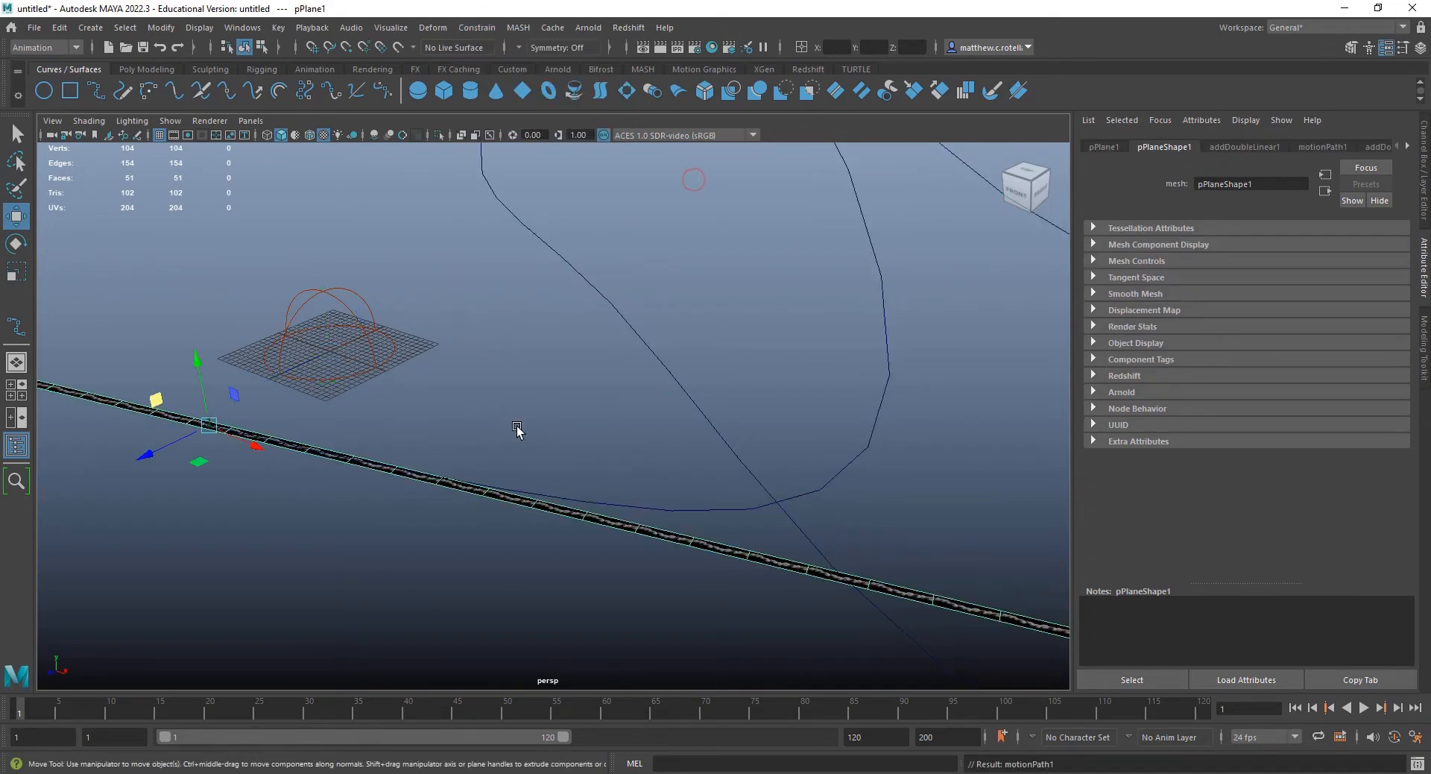
- Play and scrub the animation to examine how the strip travels along the curve, and return to frame 1
alt+drag(517, 431, 322, 669)
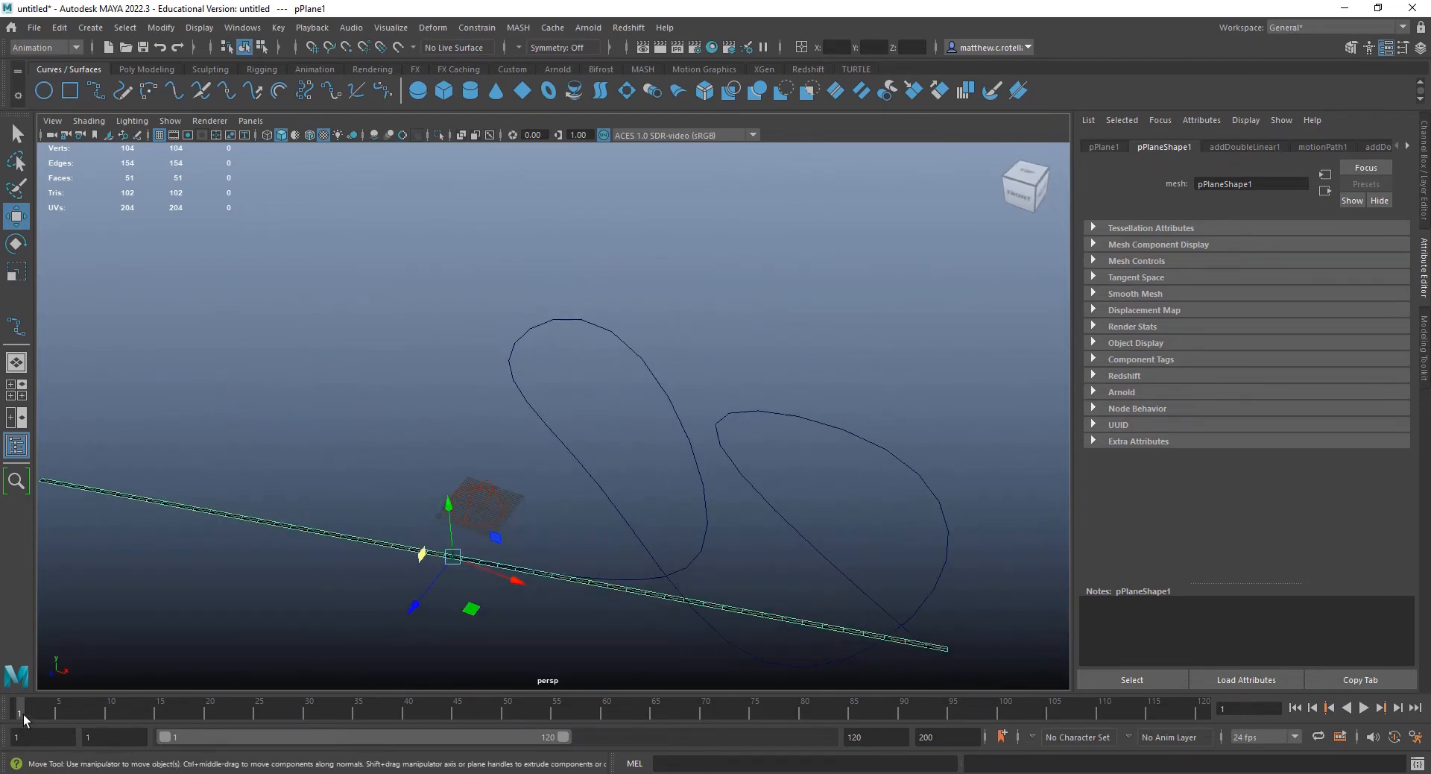
key(alt+v)
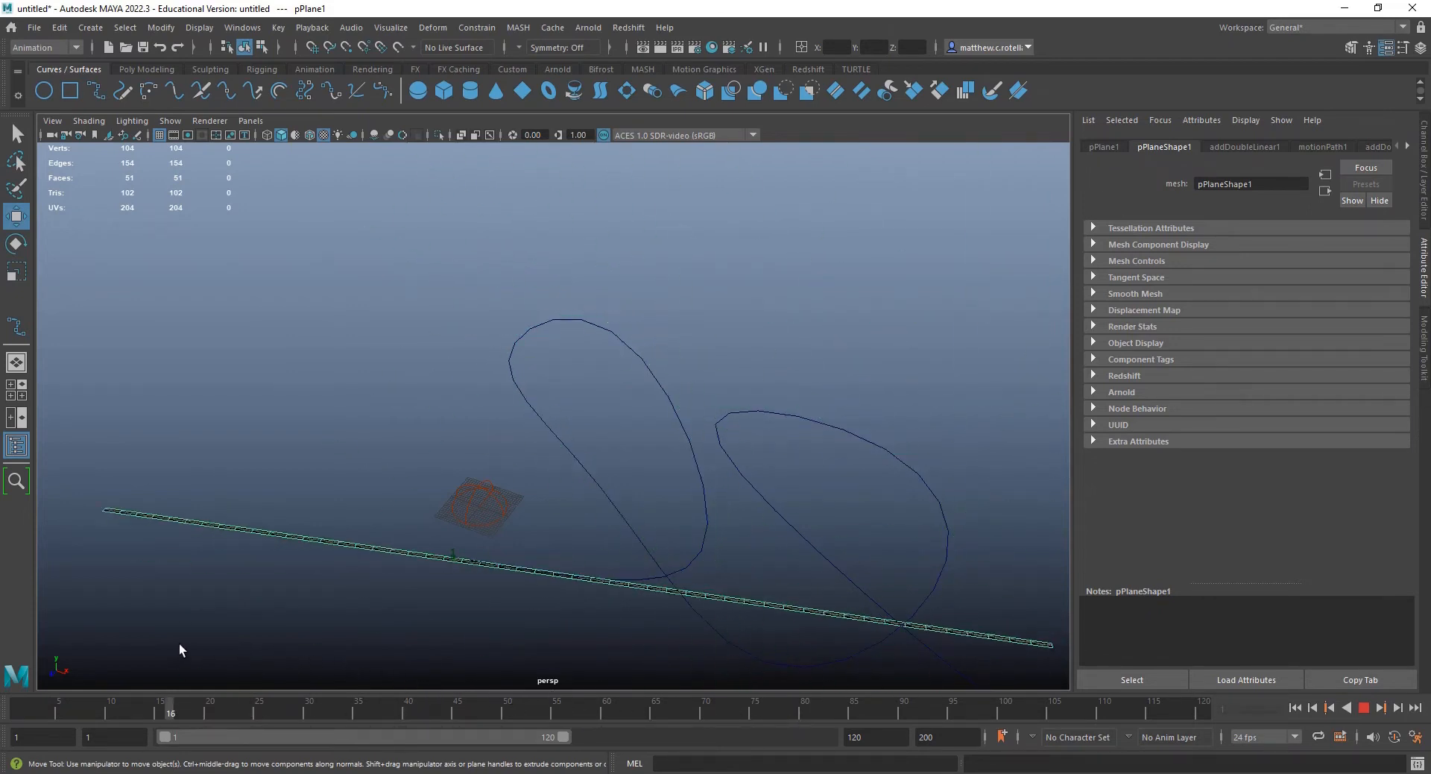
key(Escape)
mouse_move(2, 650)
mouse_down()
mouse_move(307, 668)
mouse_move(11, 639)
mouse_up()
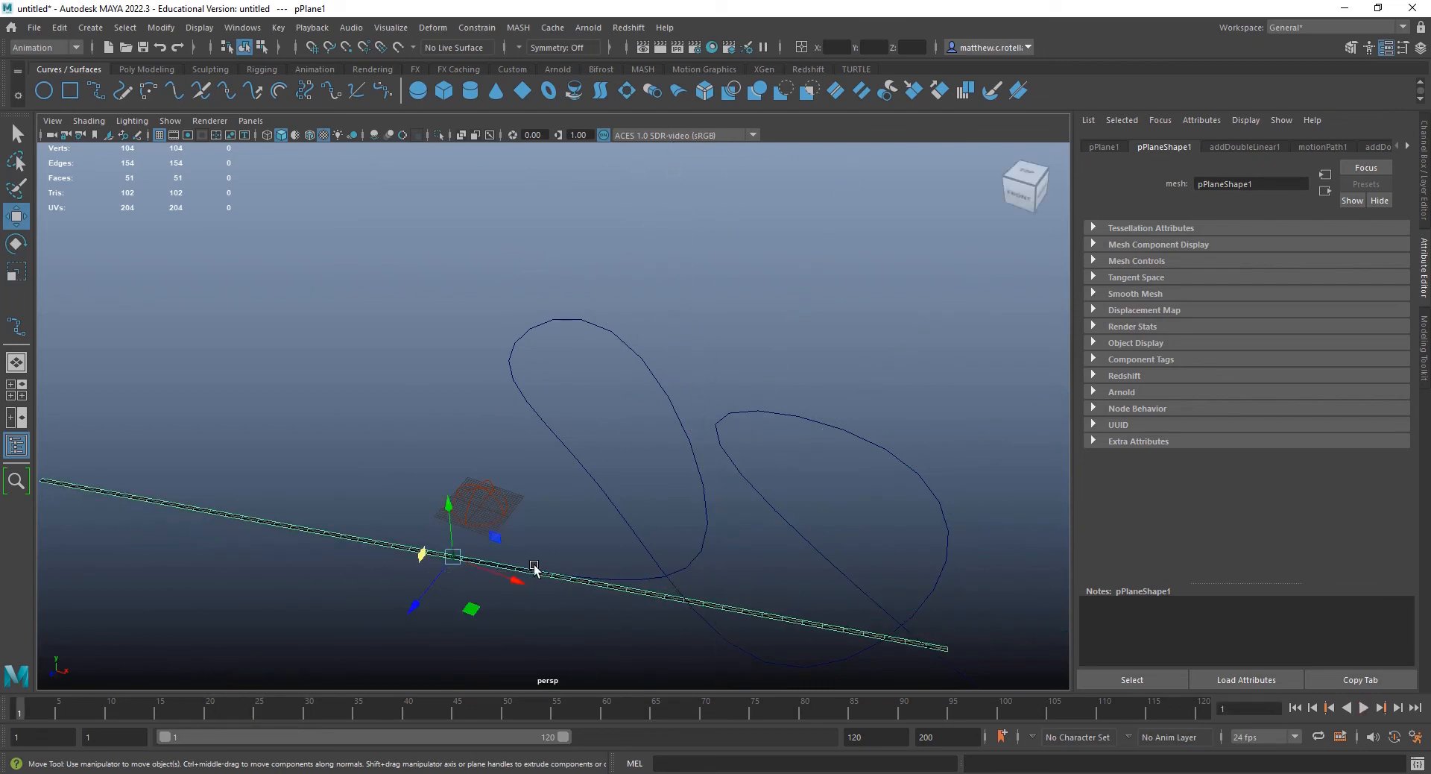
alt+drag(532, 566, 511, 623)
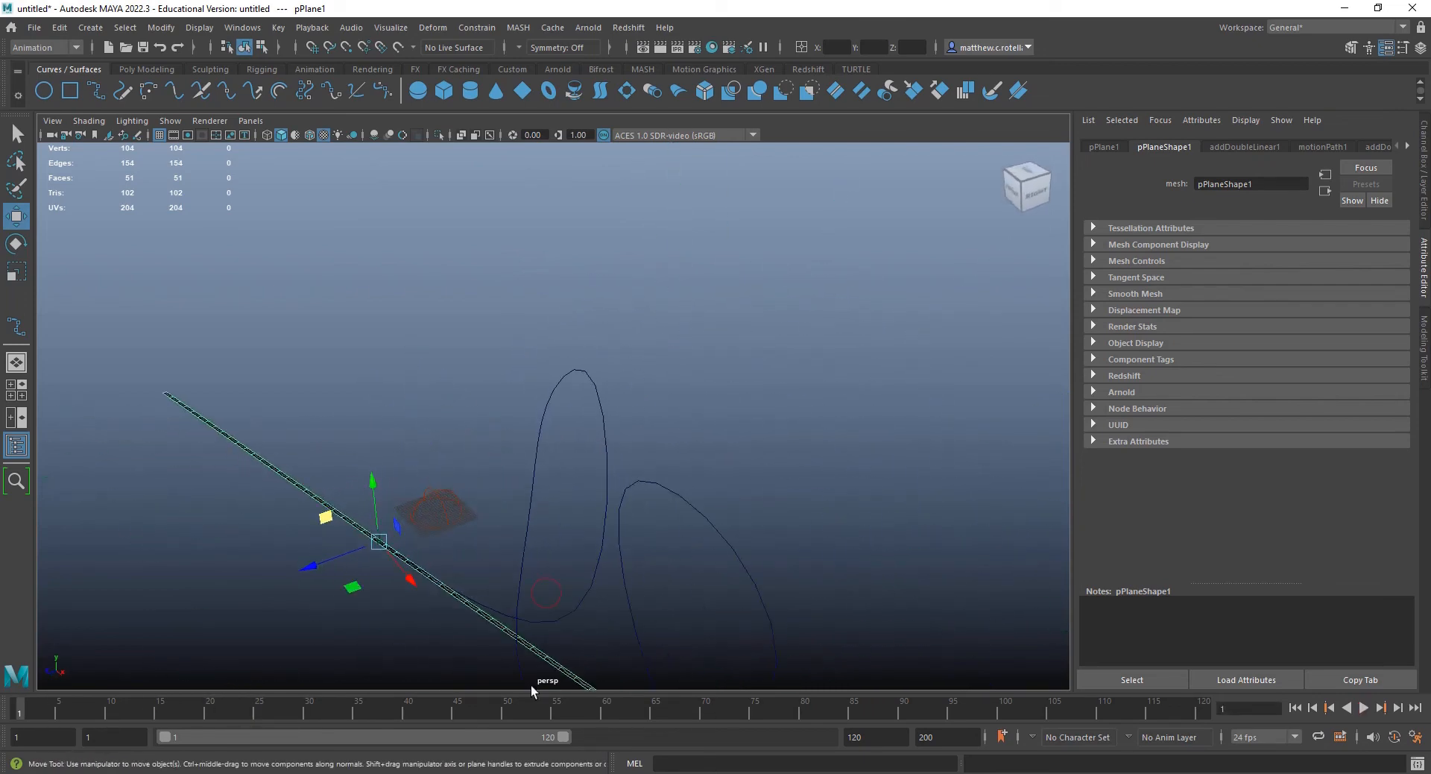
mouse_move(25, 715)
mouse_down()
mouse_move(292, 726)
mouse_move(21, 723)
mouse_up()
alt+middle_drag(438, 630, 513, 523)
alt+drag(505, 535, 549, 519)
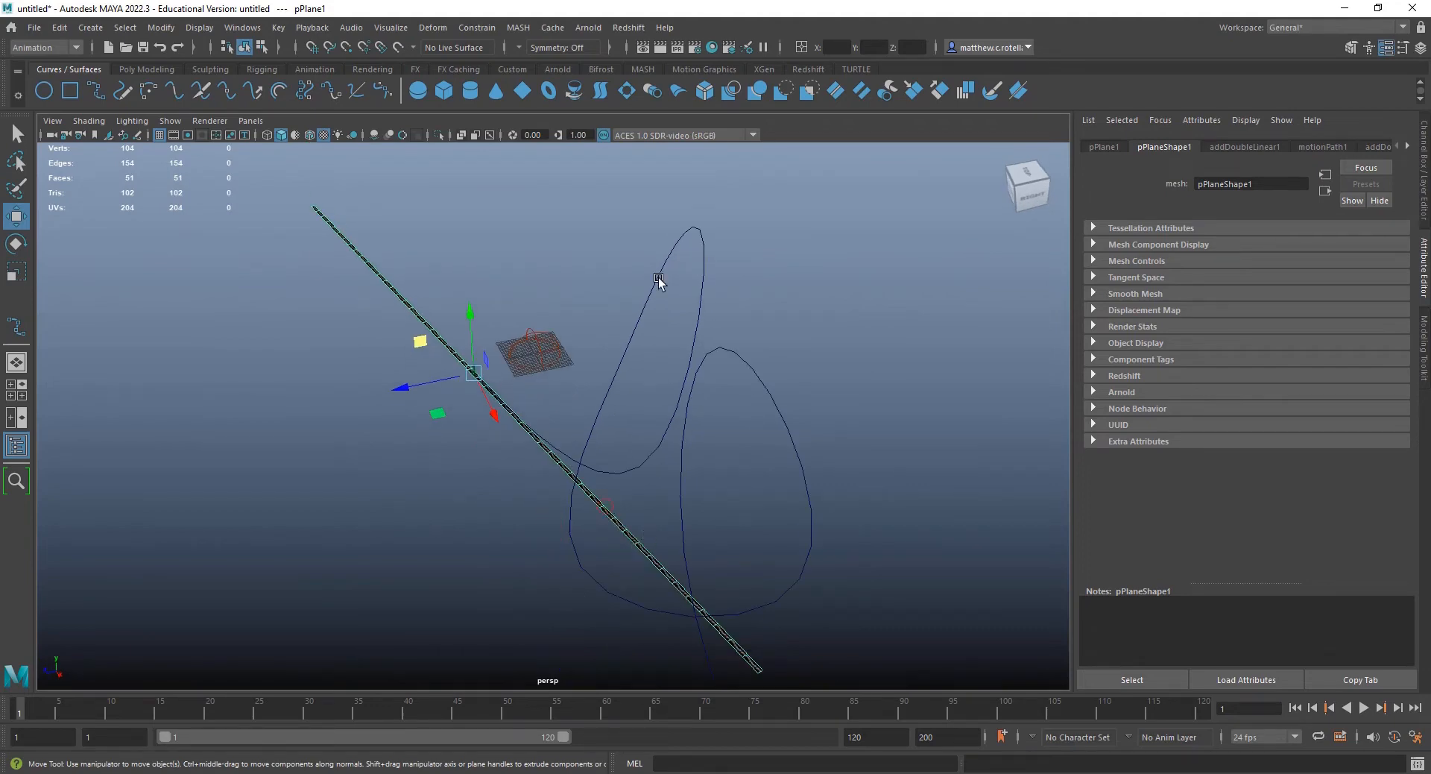
- Apply Flow Path Object to the strip and scrub the timeline to check how it bends along the curve
click(471, 29)
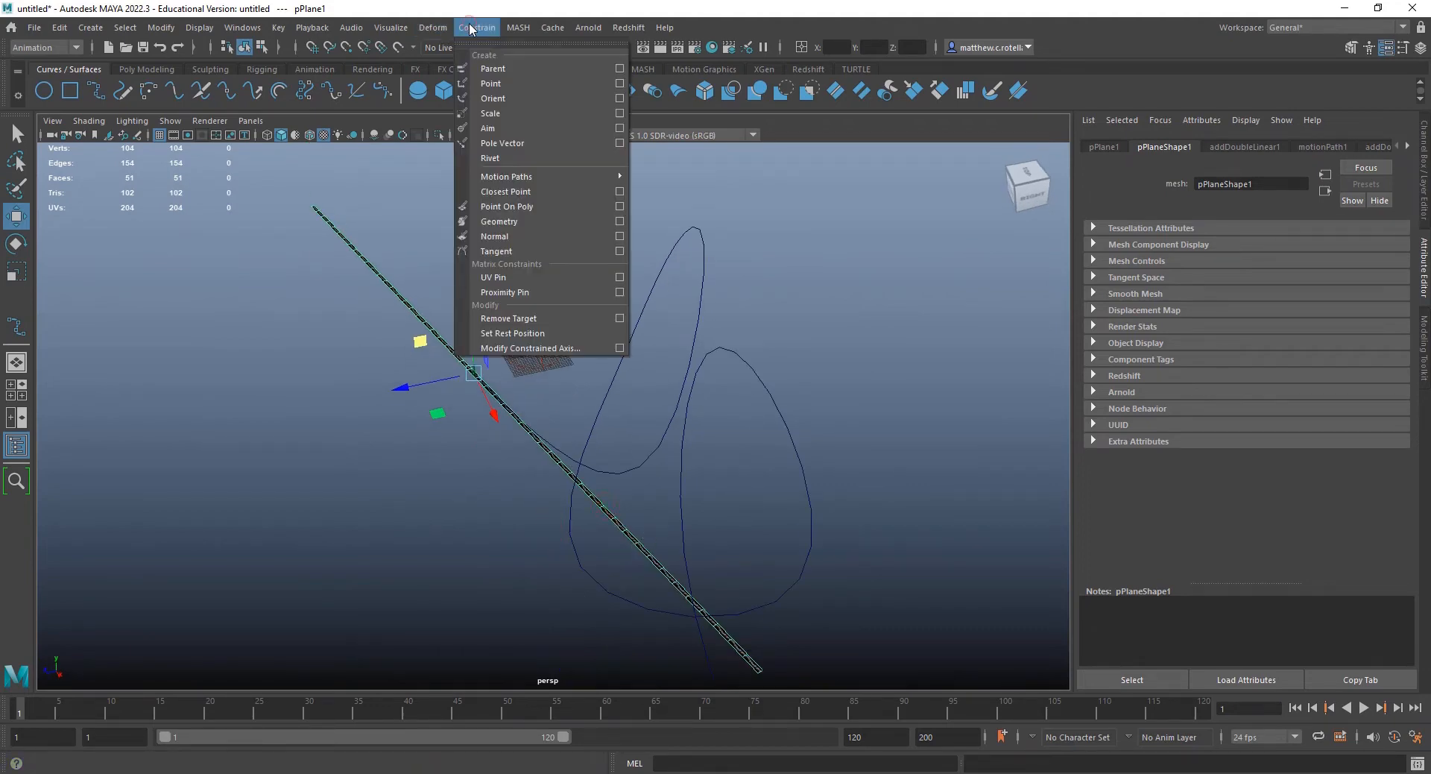
mouse_move(527, 182)
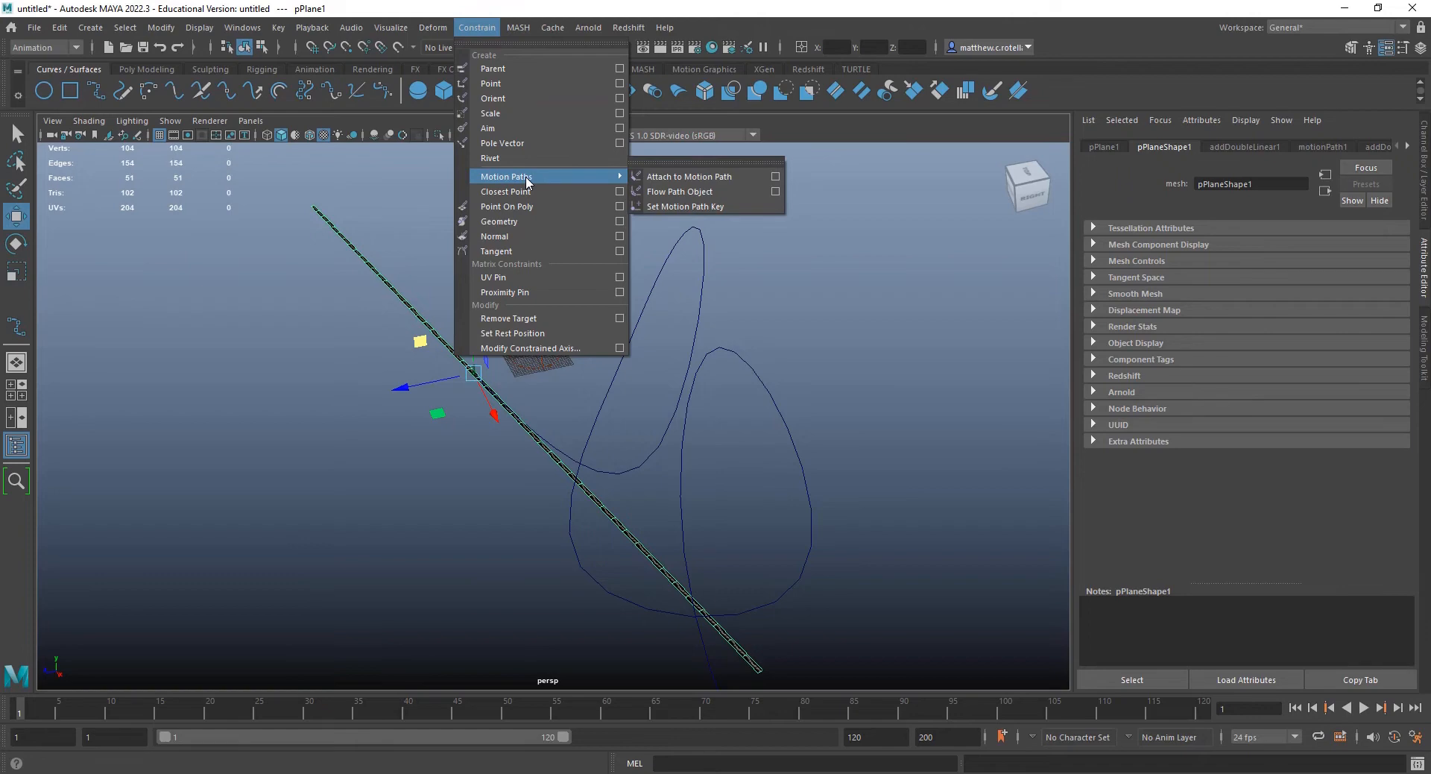
click(722, 194)
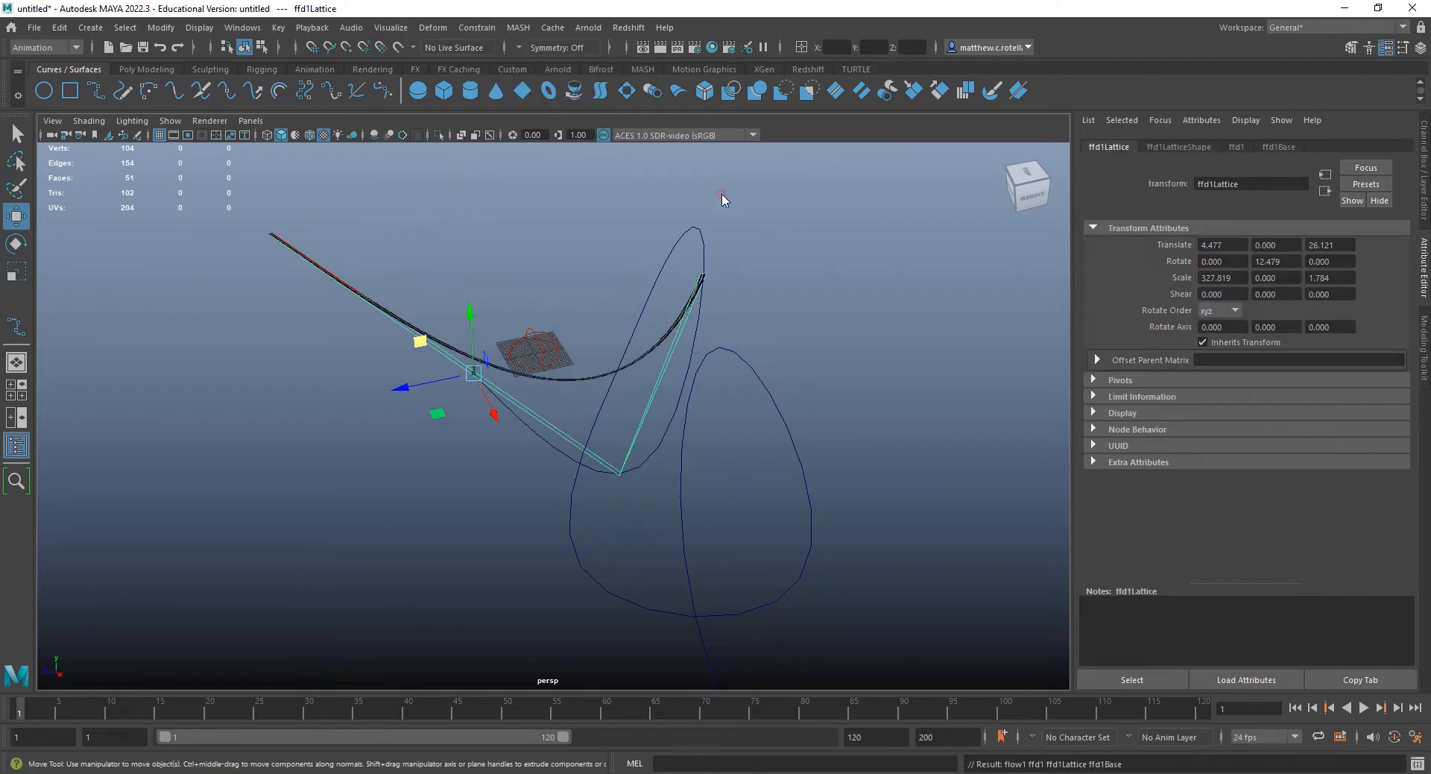
alt+drag(580, 411, 344, 665)
drag(60, 701, 248, 712)
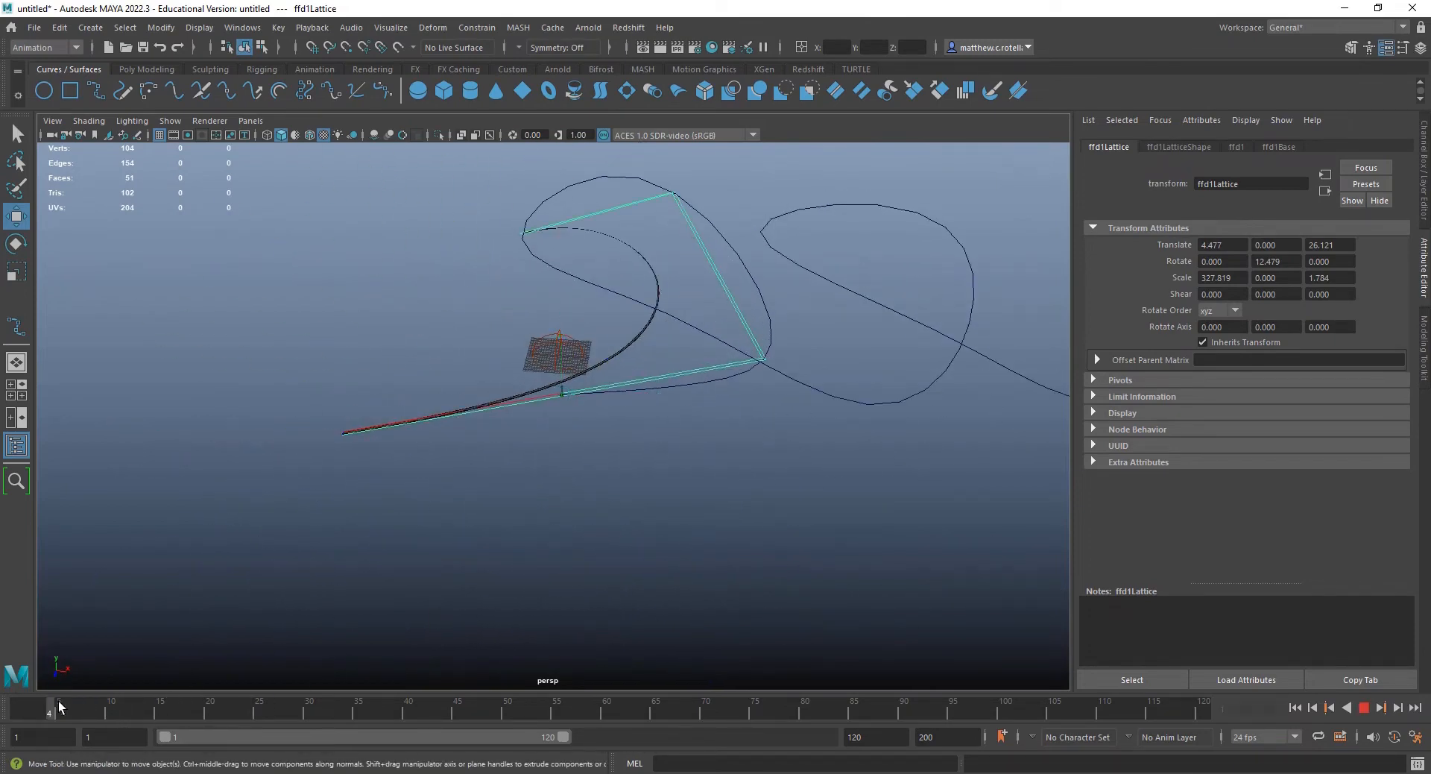
drag(60, 706, 25, 687)
- Set the flow lattice's S Divisions to 279
alt+drag(736, 356, 929, 401)
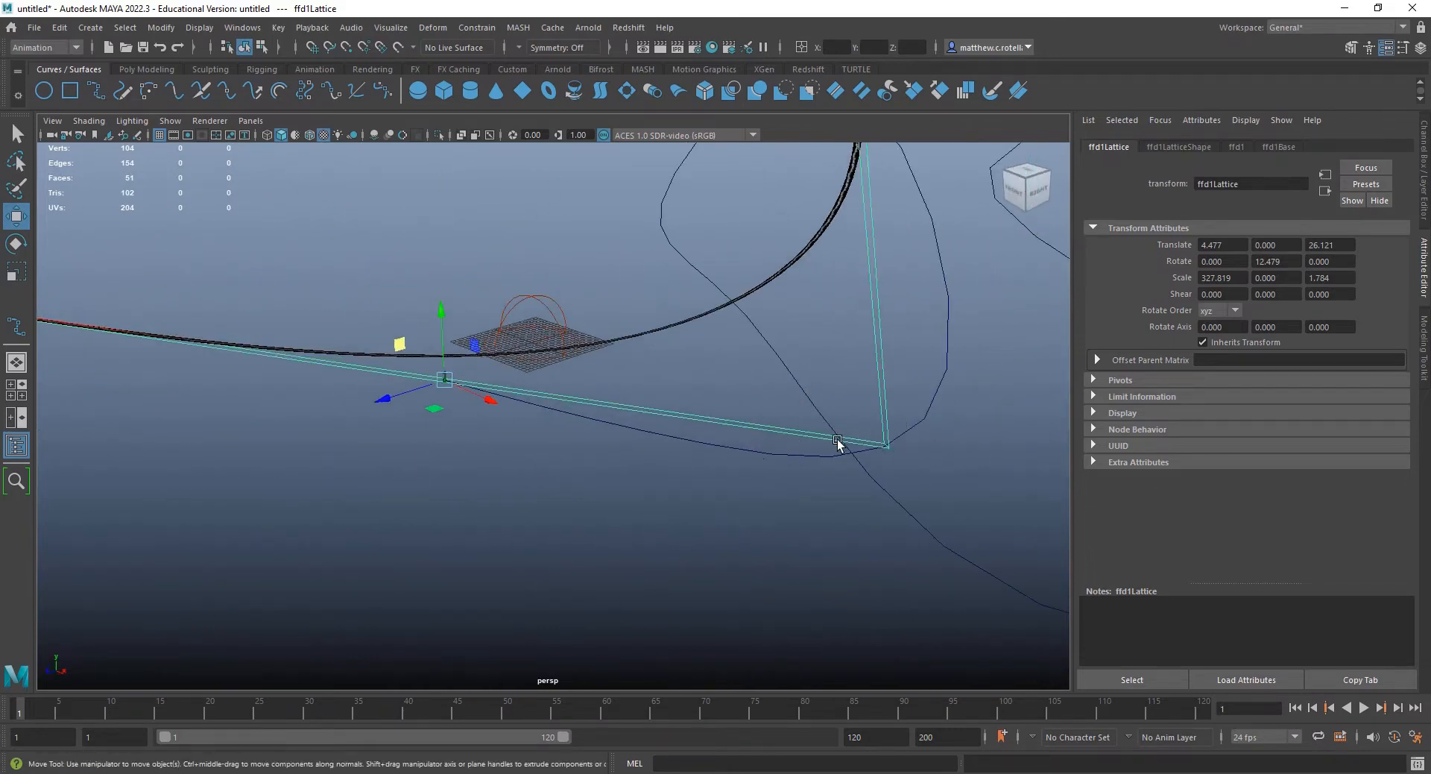
click(1179, 147)
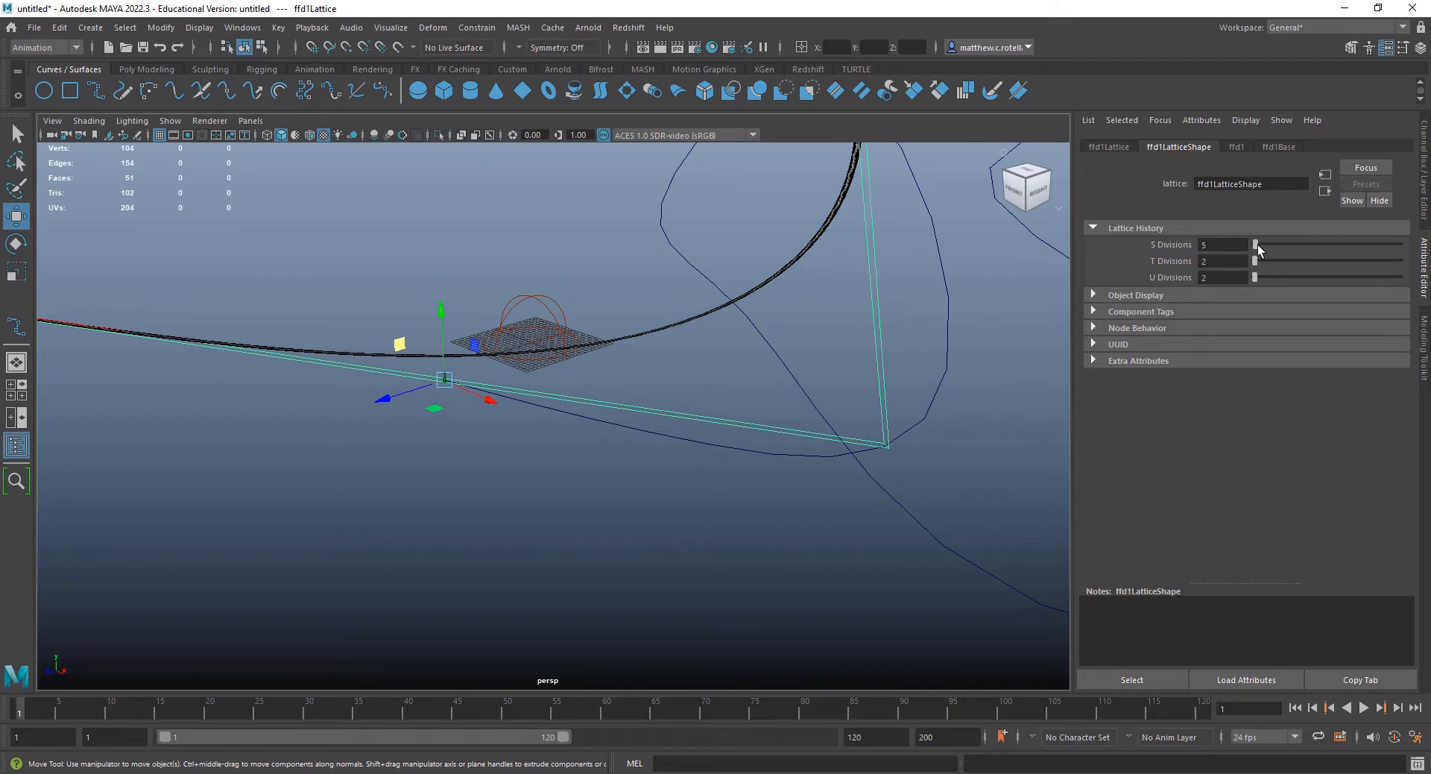
drag(1257, 247, 1355, 236)
- Set the Outside Lattice option of the strip's ffd1 deformer to All
alt+drag(837, 345, 691, 380)
alt+right_drag(690, 380, 847, 581)
alt+middle_drag(984, 484, 718, 443)
alt+right_drag(718, 443, 812, 452)
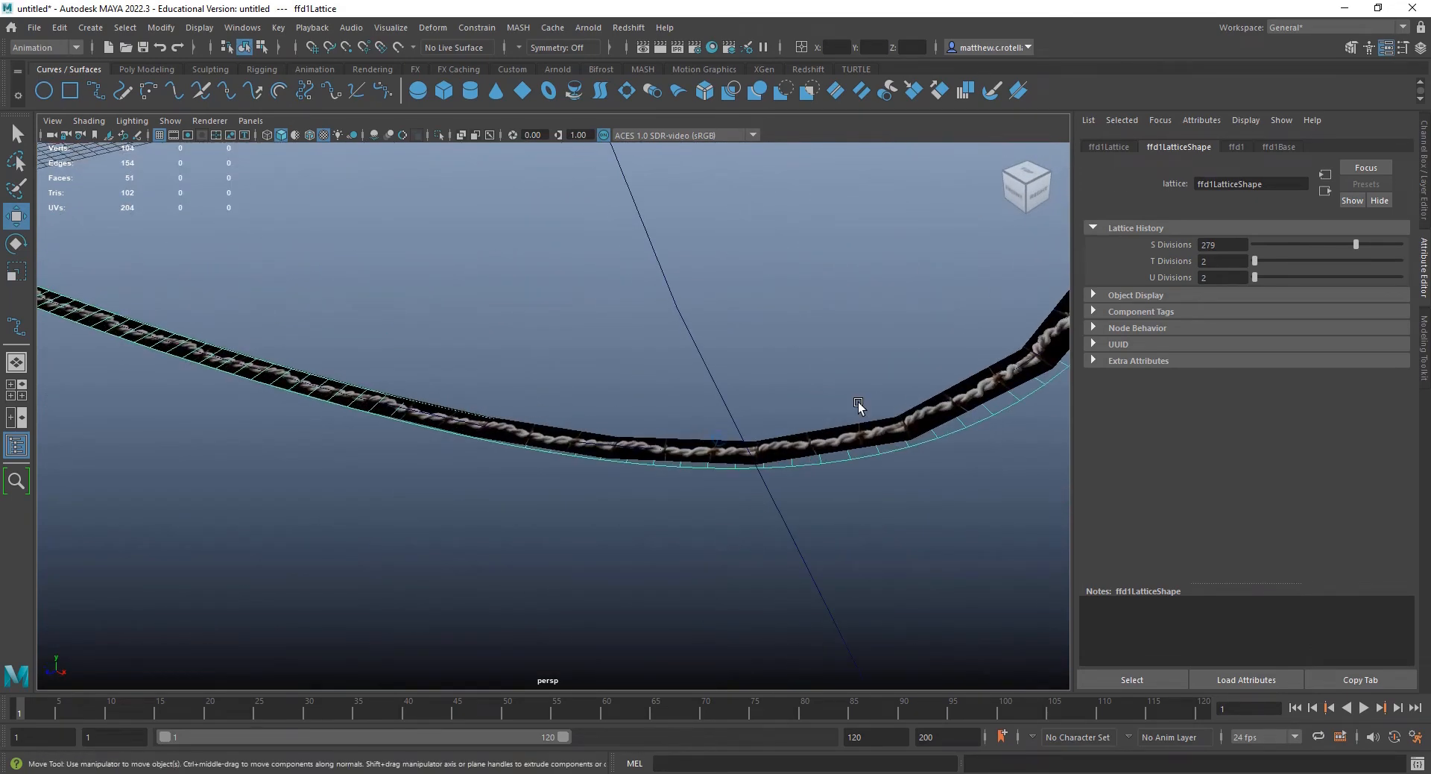
alt+middle_drag(919, 425, 752, 462)
alt+drag(751, 476, 656, 354)
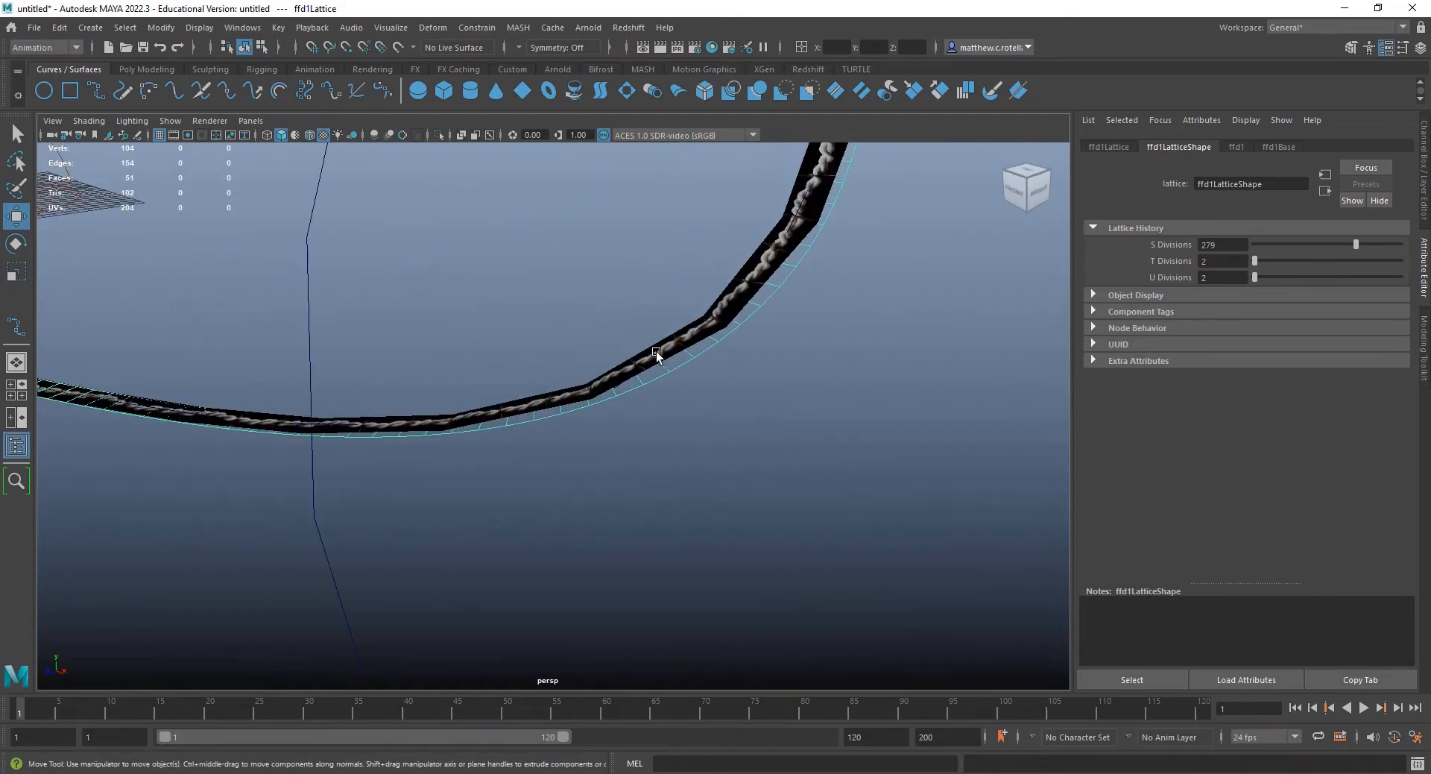
click(1236, 147)
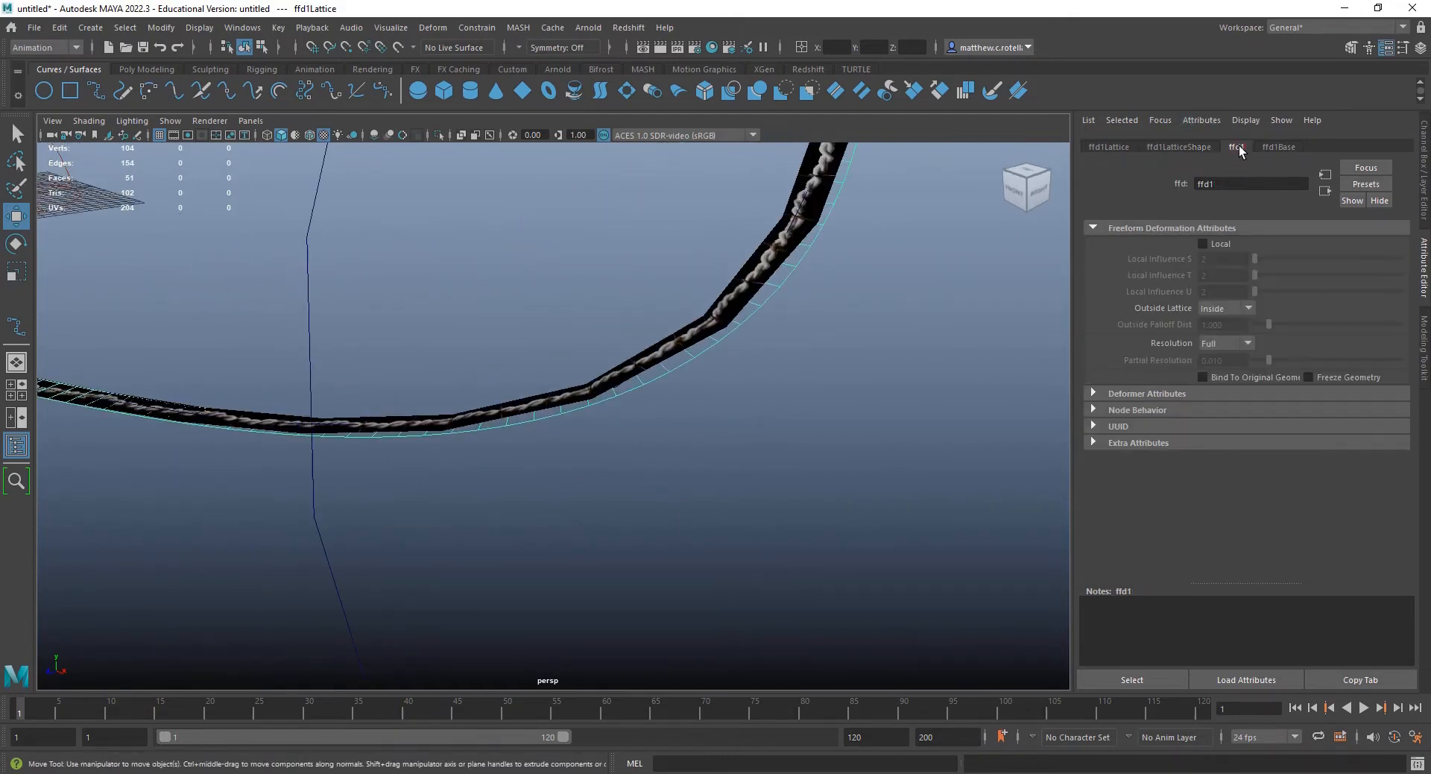
click(1241, 310)
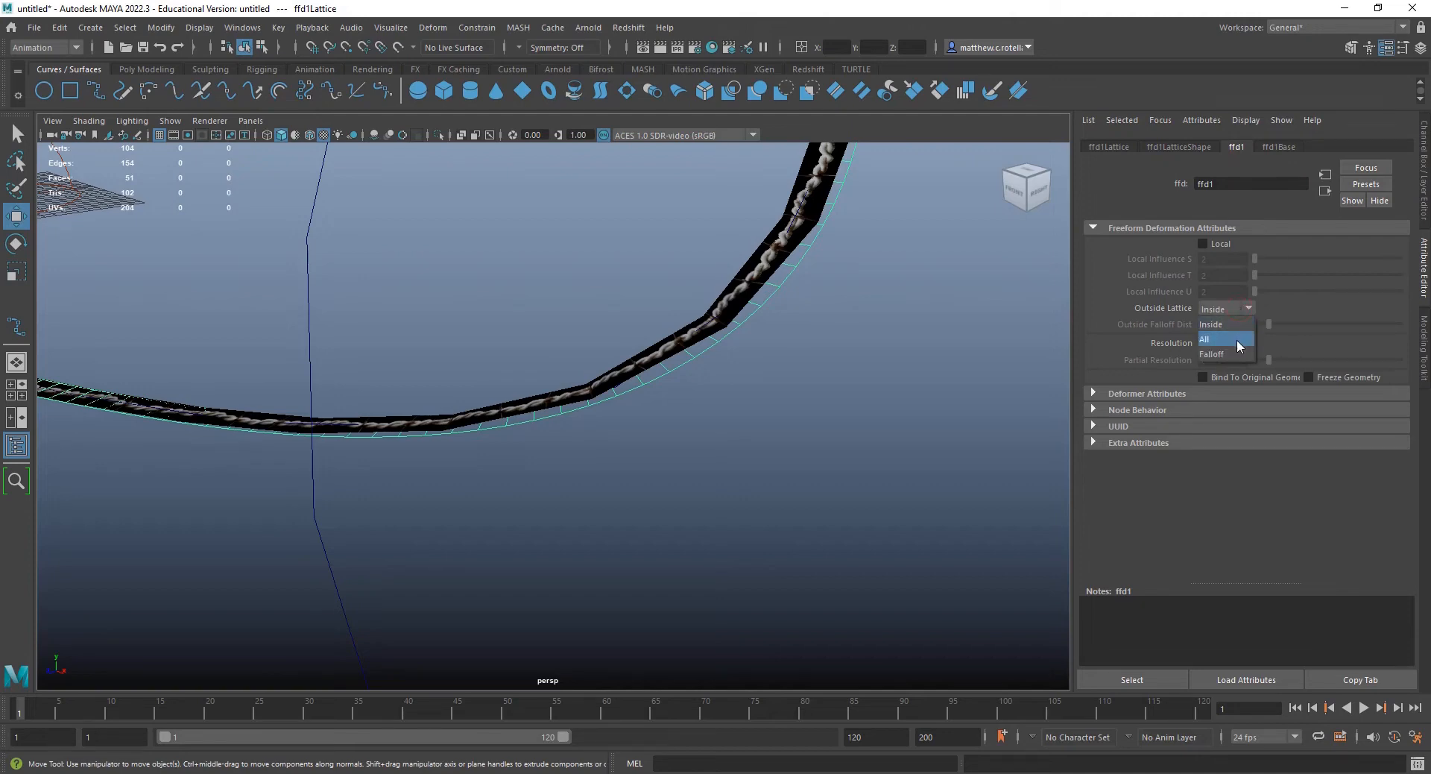
click(1236, 338)
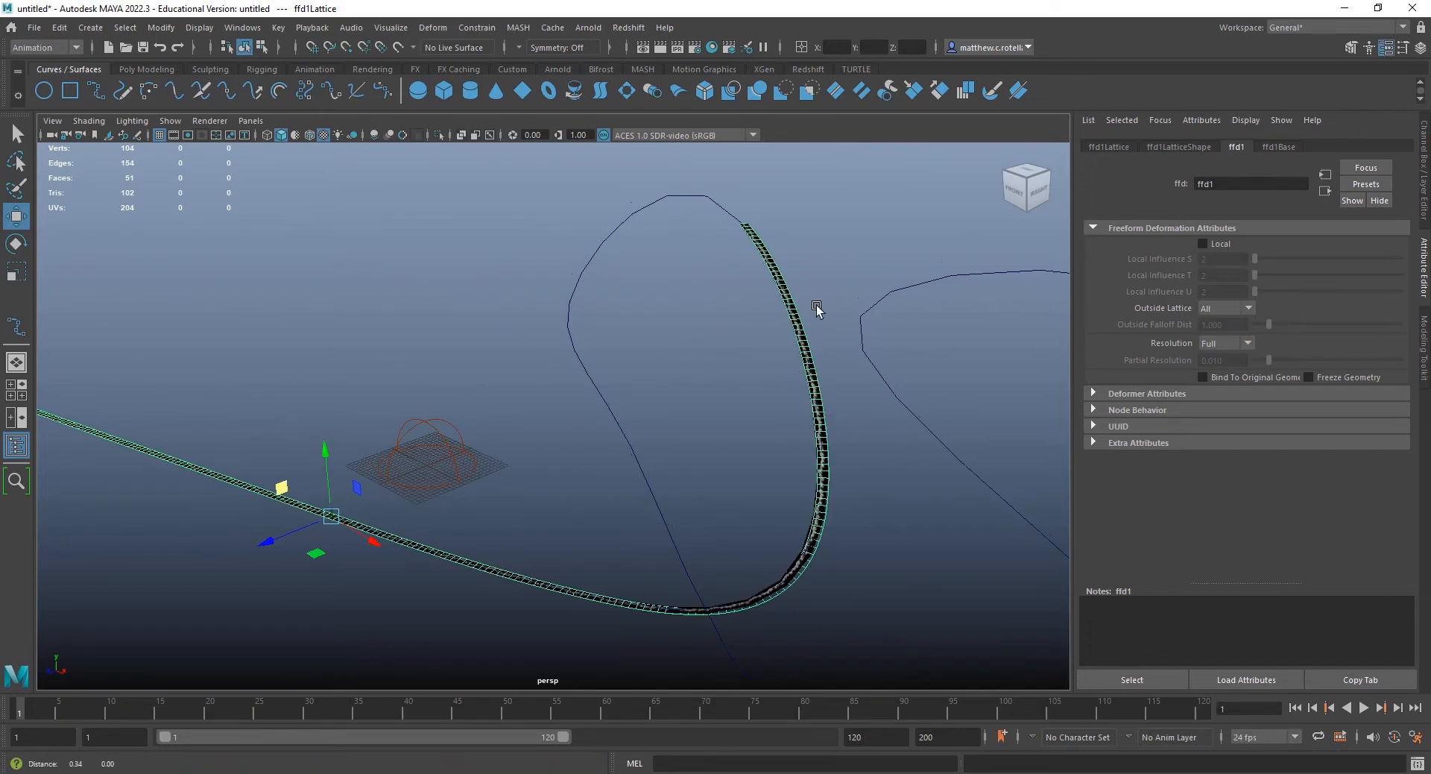
- Duplicate the deformed barbed wire strip at frame 44 and move the copy beside the original
alt+middle_drag(817, 307, 800, 229)
drag(59, 704, 448, 709)
alt+drag(633, 566, 255, 419)
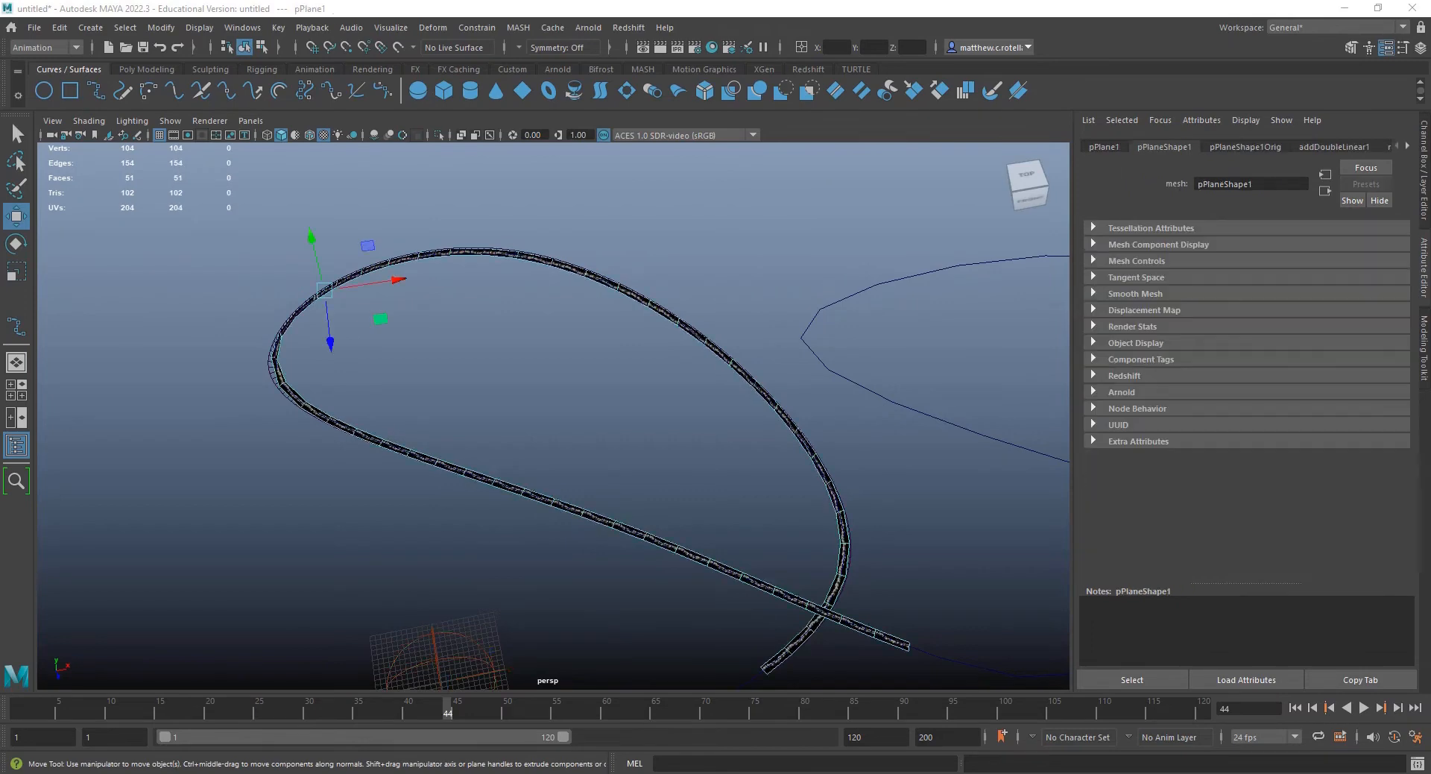
key(ctrl+d)
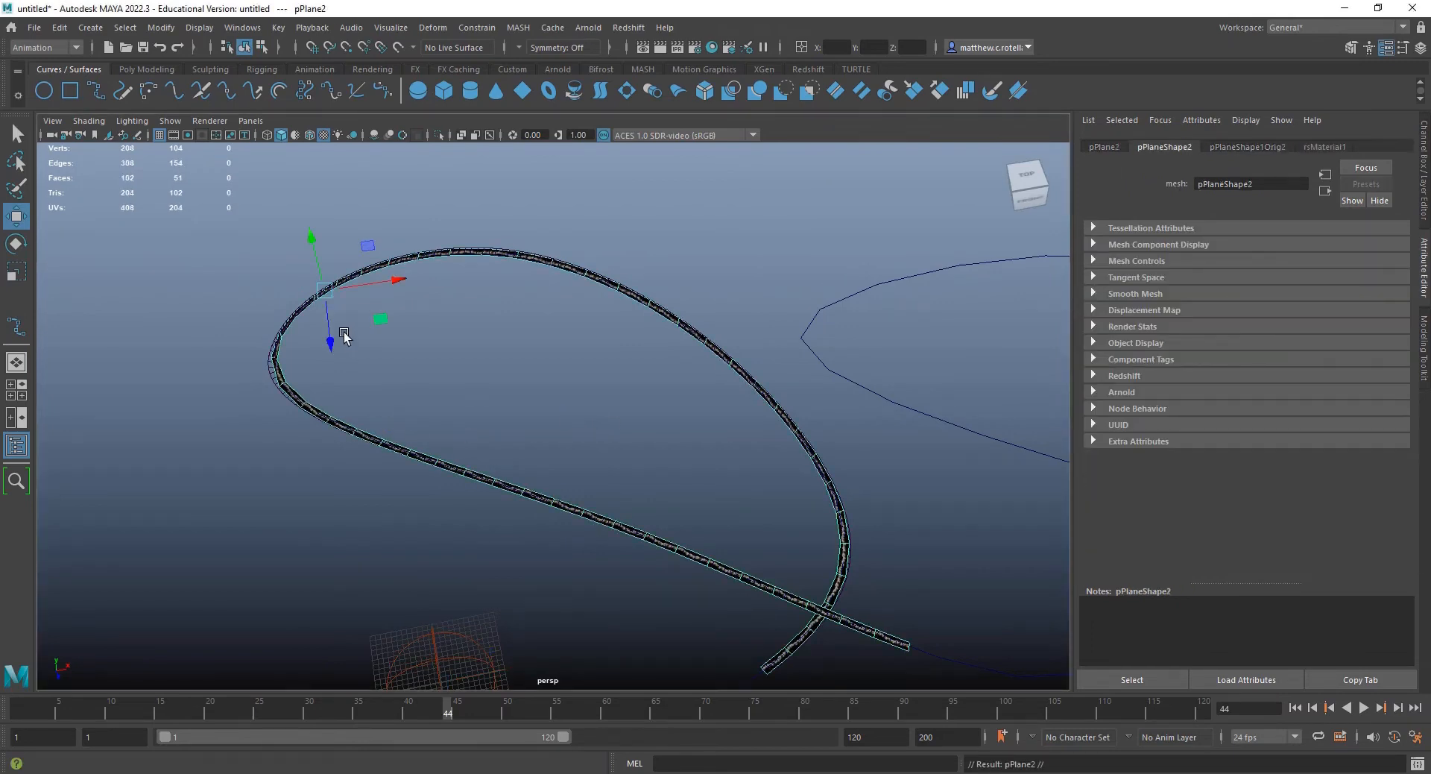
drag(380, 319, 127, 362)
scroll(540, 427, down, 8)
alt+drag(541, 426, 416, 418)
drag(383, 321, 316, 319)
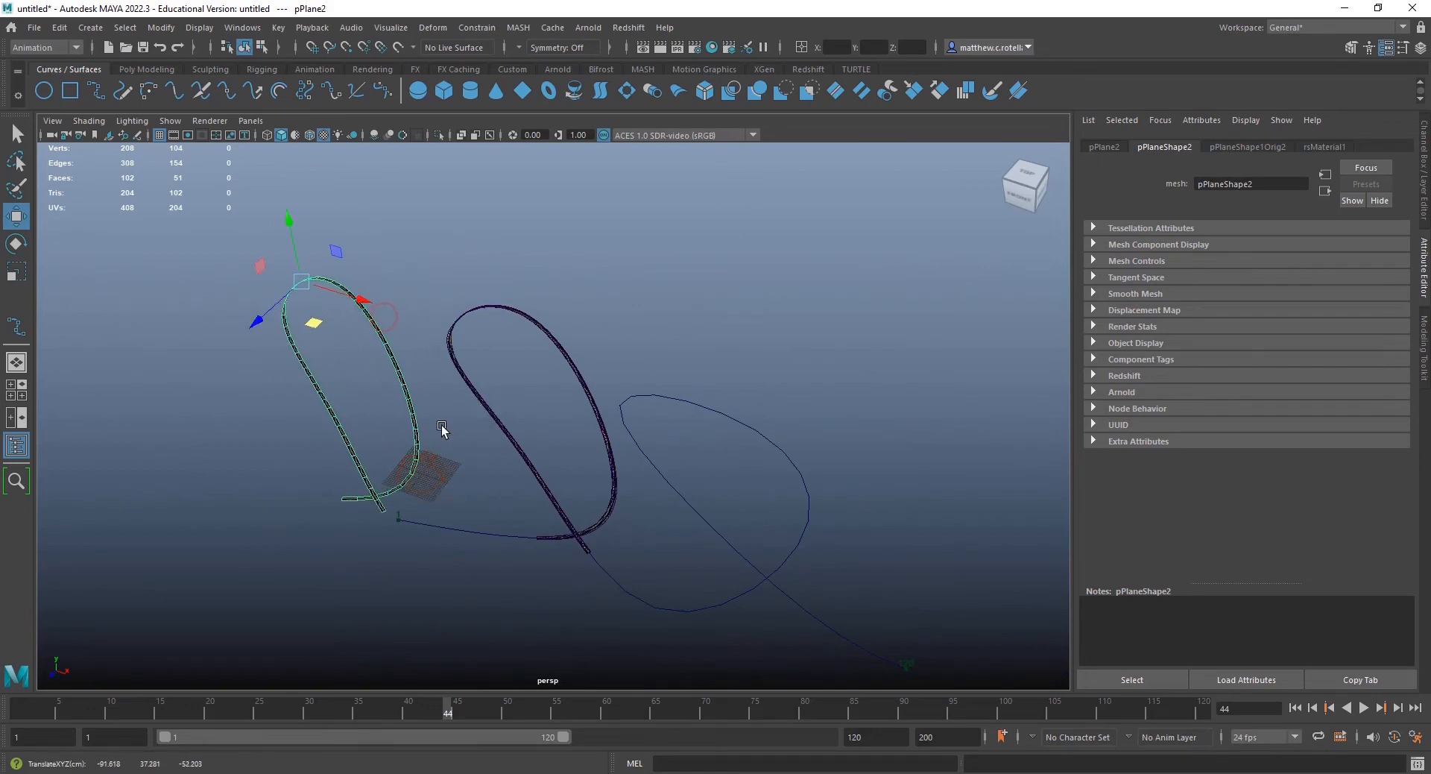
- Scrub the timeline back to frame 39 to compare the animated strip with its duplicate
alt+drag(444, 428, 561, 494)
mouse_move(489, 715)
mouse_down()
mouse_move(319, 699)
mouse_move(570, 705)
mouse_move(425, 705)
mouse_move(489, 717)
mouse_move(476, 722)
mouse_move(494, 732)
mouse_move(640, 726)
mouse_move(400, 704)
mouse_up()
alt+right_drag(415, 562, 484, 555)
alt+drag(484, 556, 526, 537)
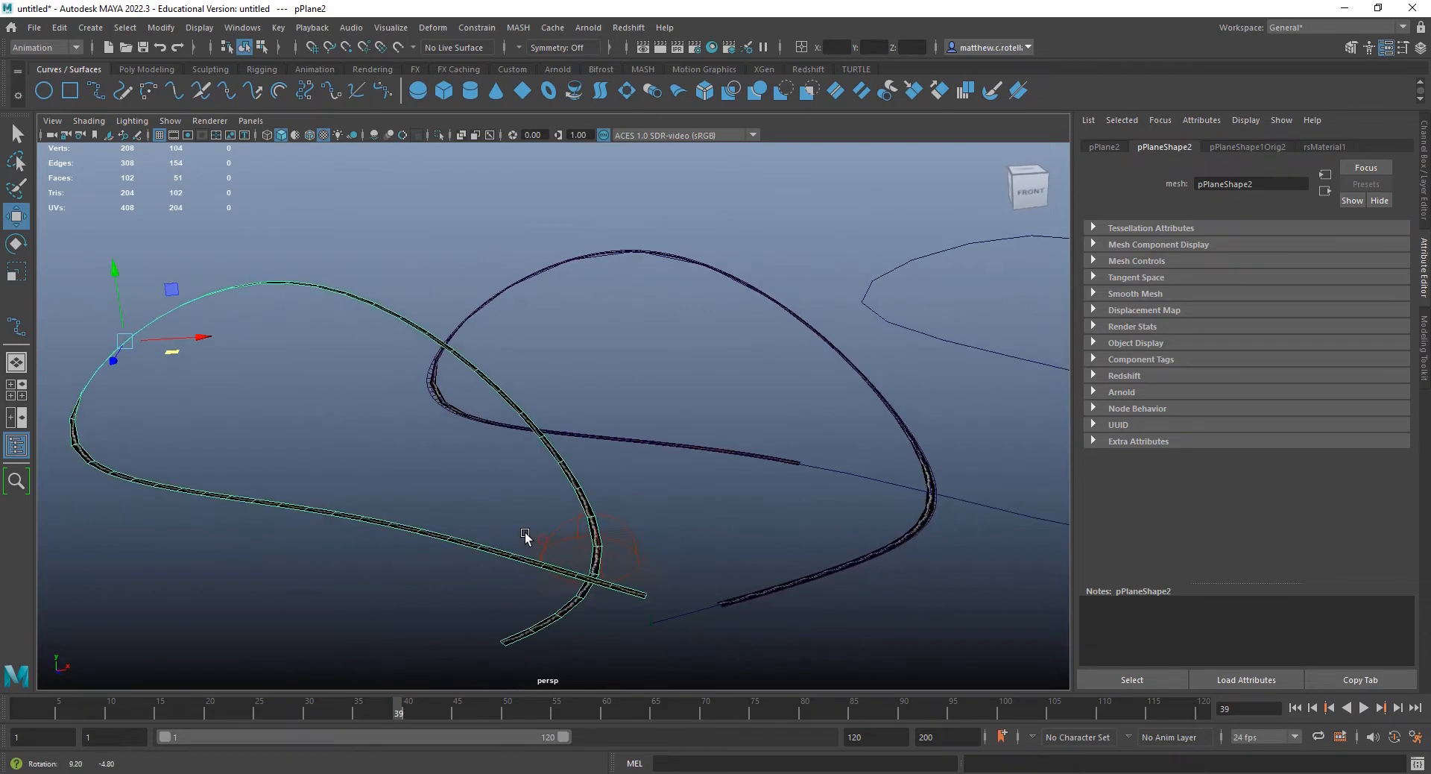
click(588, 27)
click(607, 52)
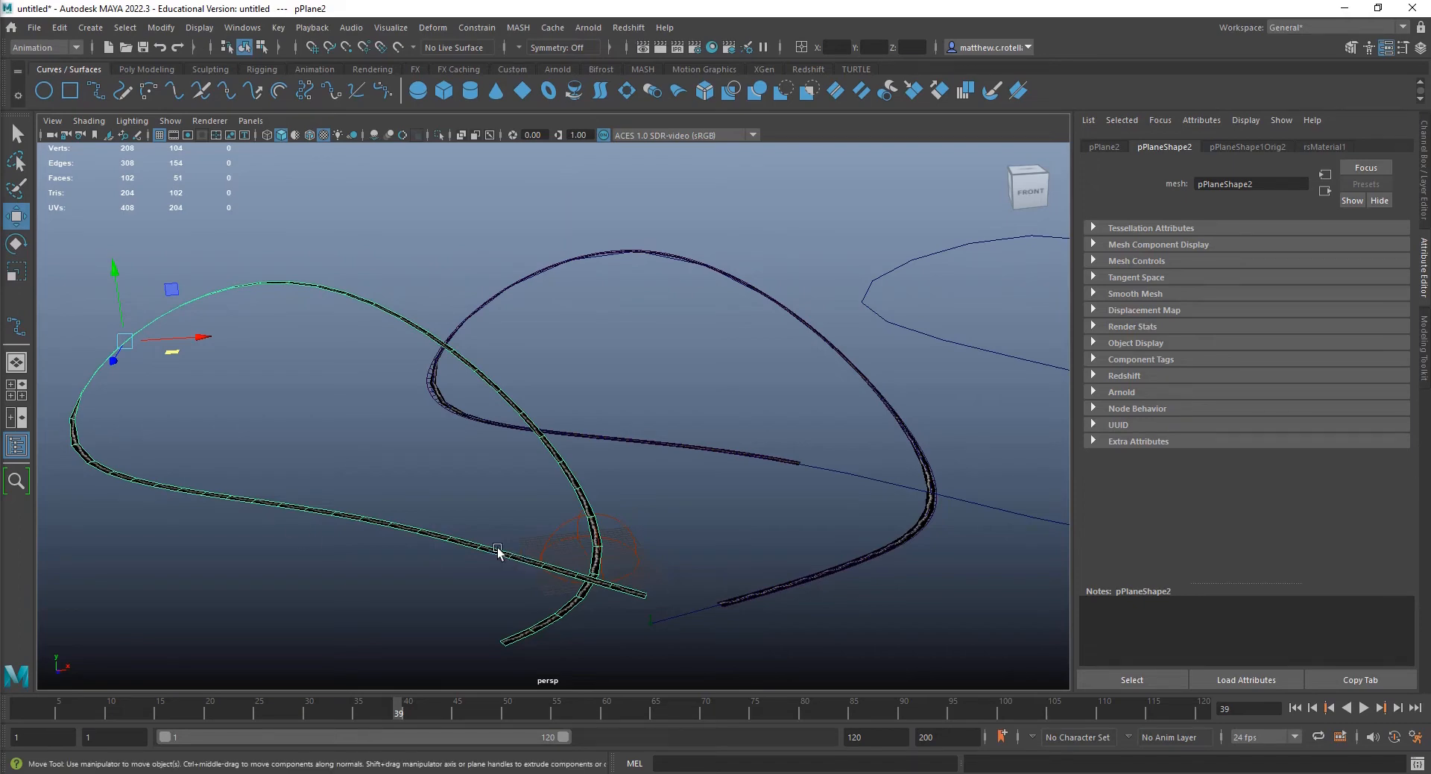
right_drag(498, 549, 540, 415)
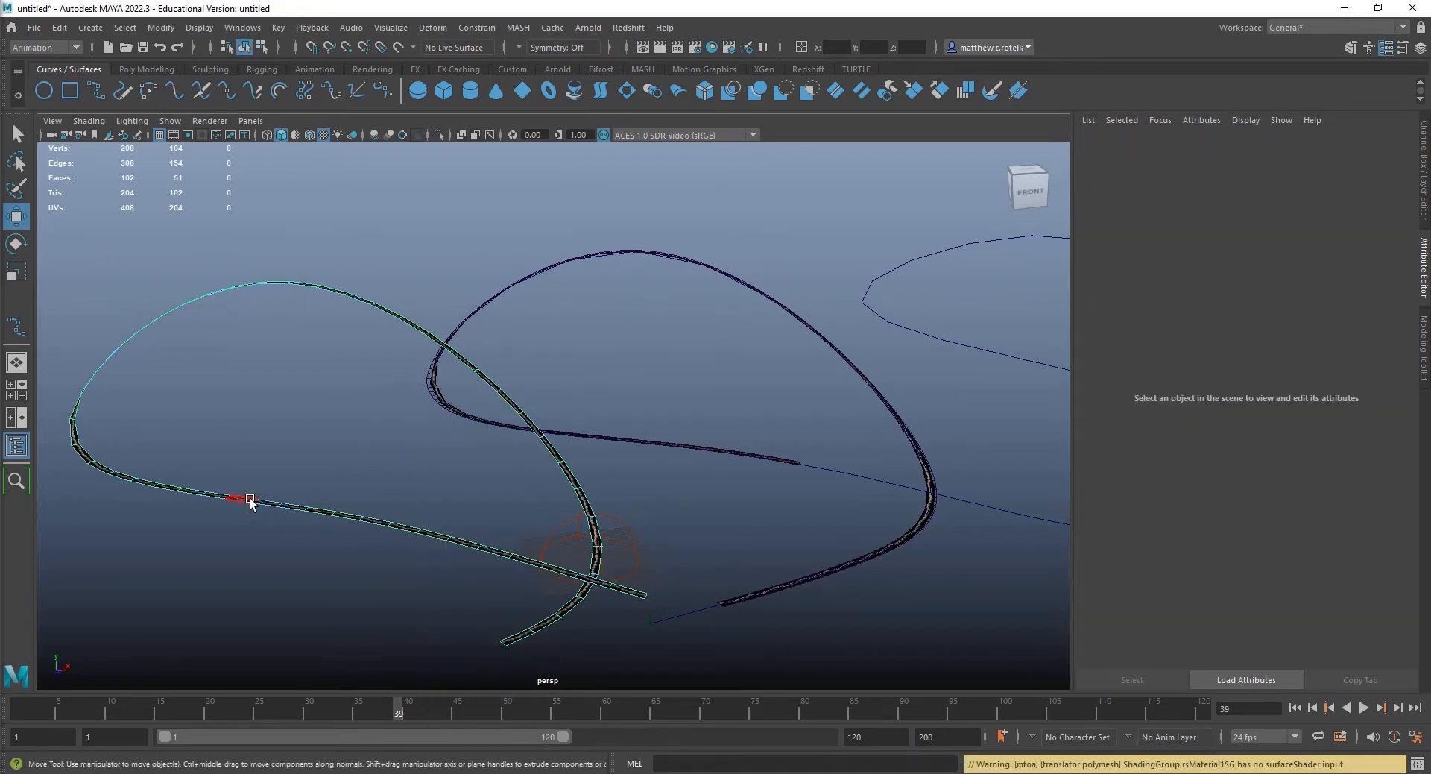
click(251, 499)
right_drag(307, 503, 363, 359)
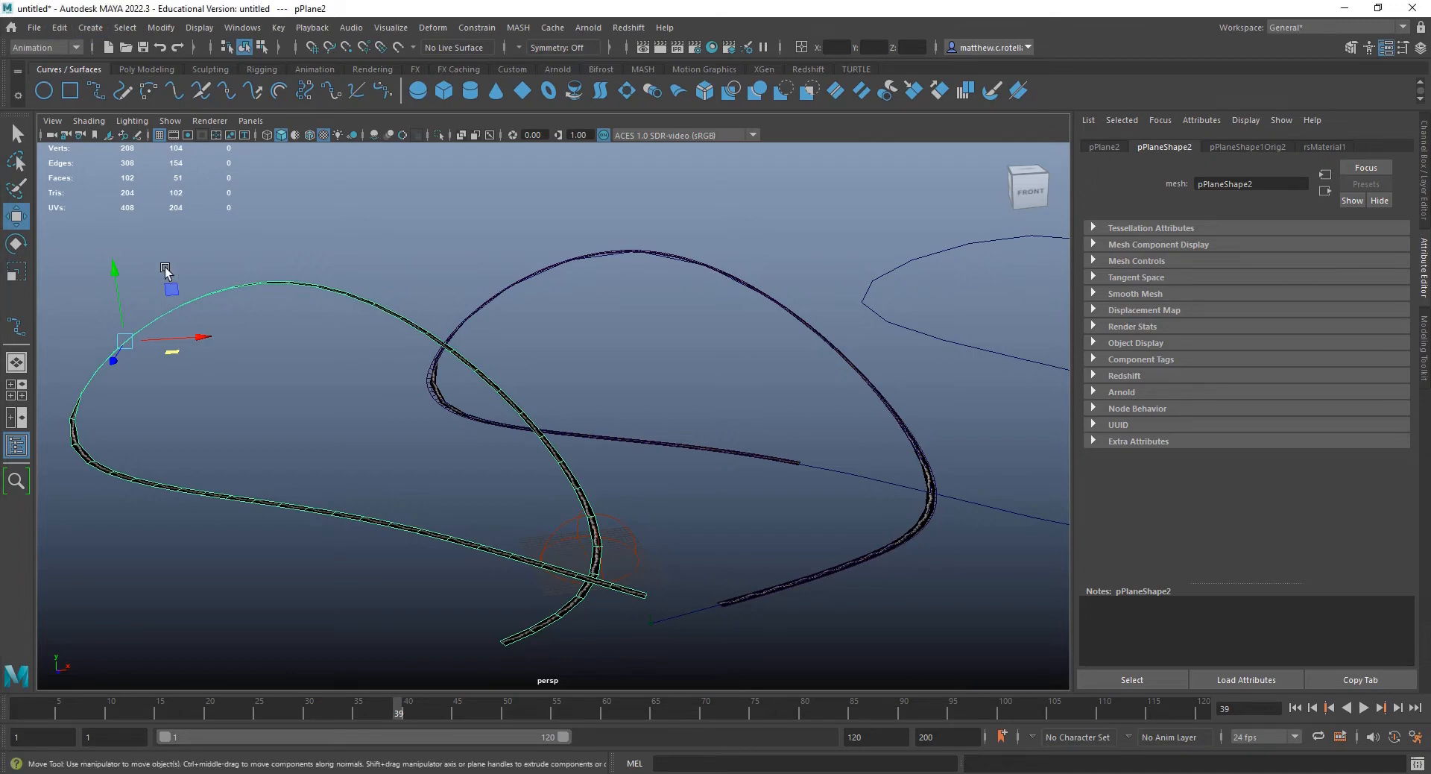
- Render both strips at frame 39 with Redshift to check the wire material
click(628, 27)
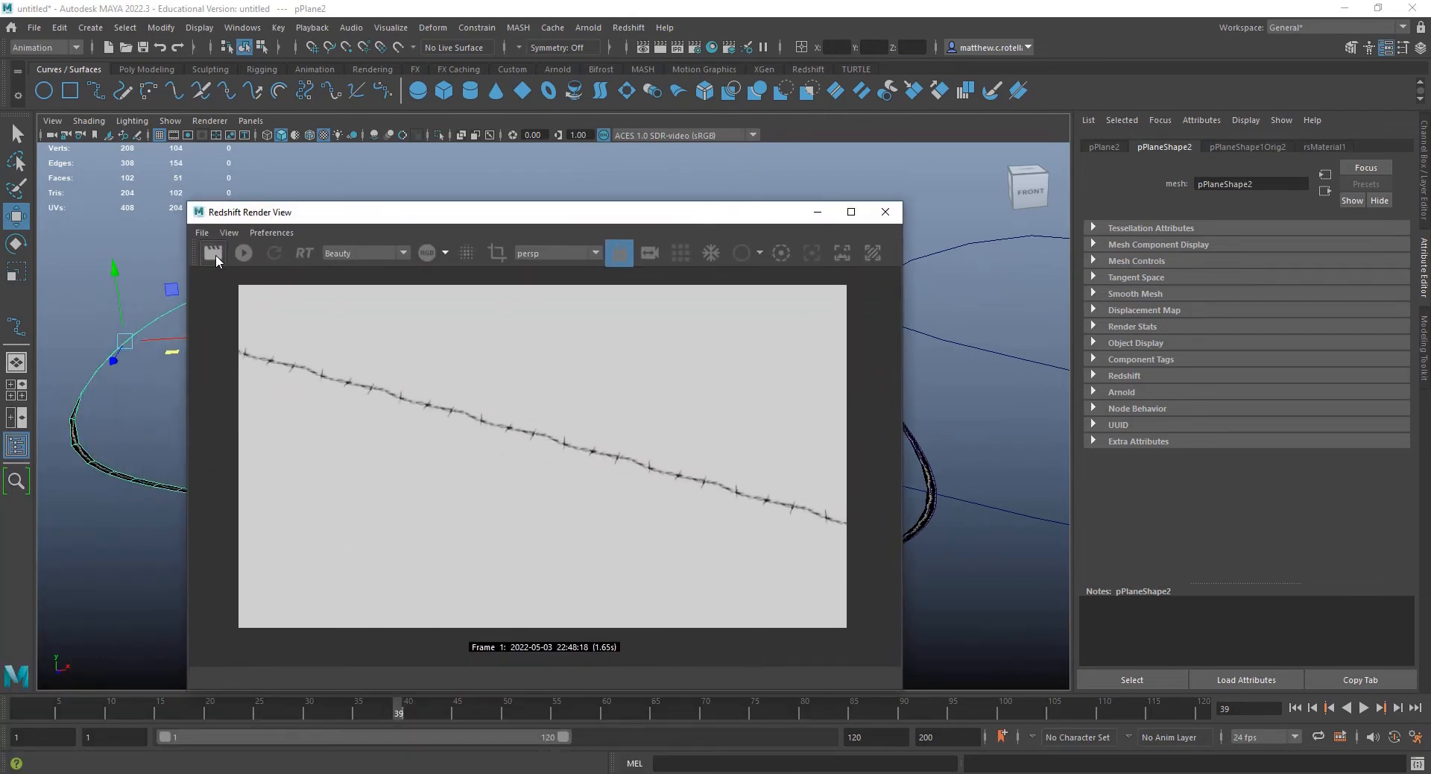
click(214, 254)
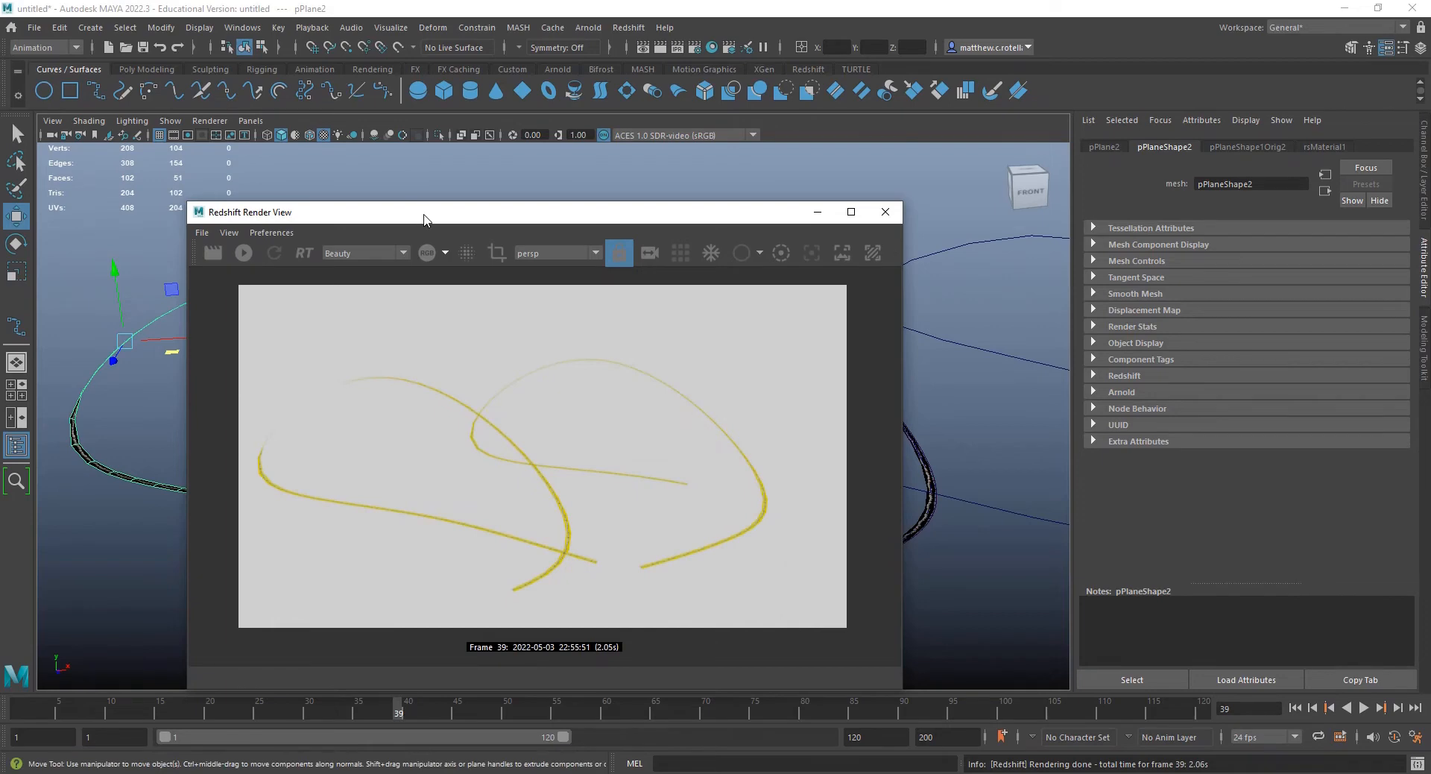
drag(423, 215, 0, 112)
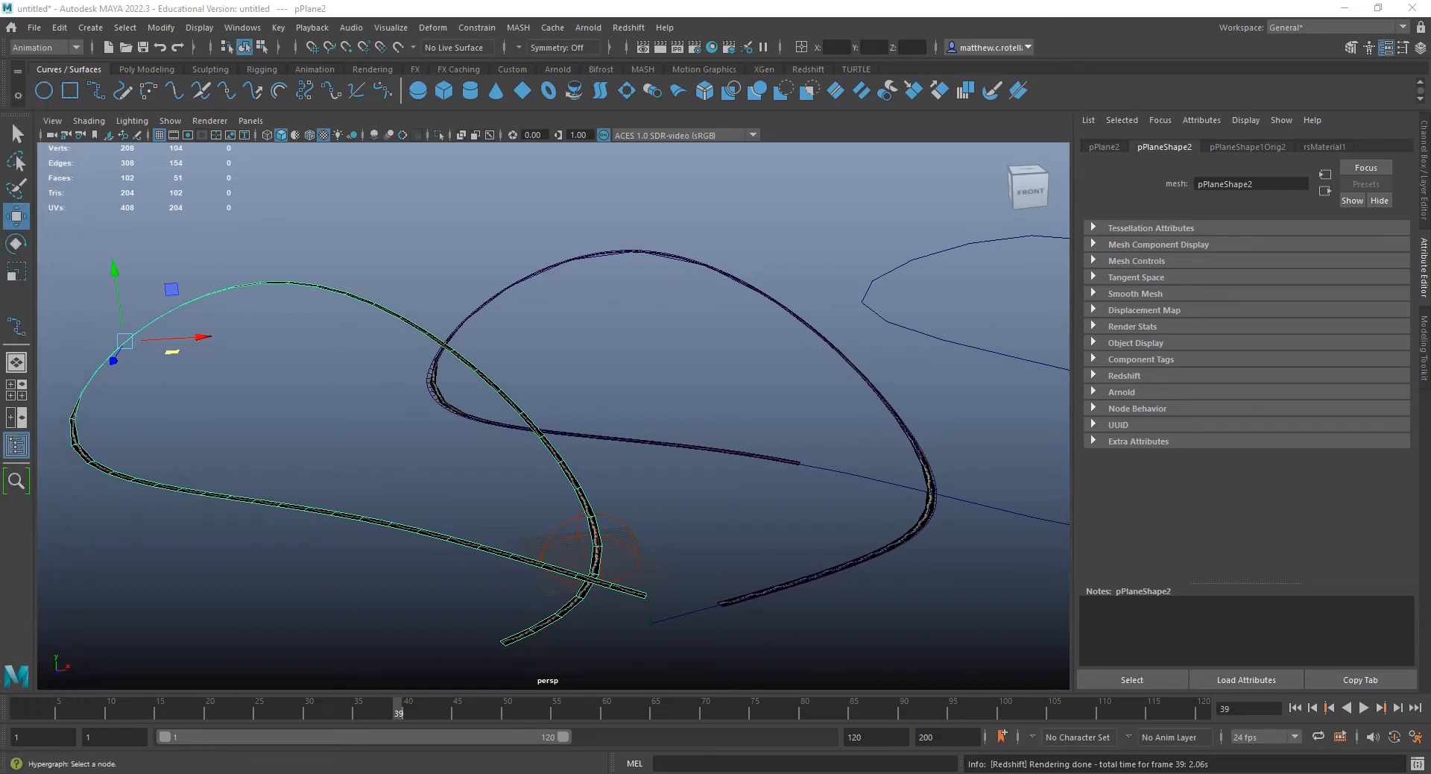
- Connect the file texture's Out Alpha to Opacity Color B of rsMaterial1 in the Hypershade
drag(0, 158, 590, 54)
alt+middle_drag(526, 537, 516, 520)
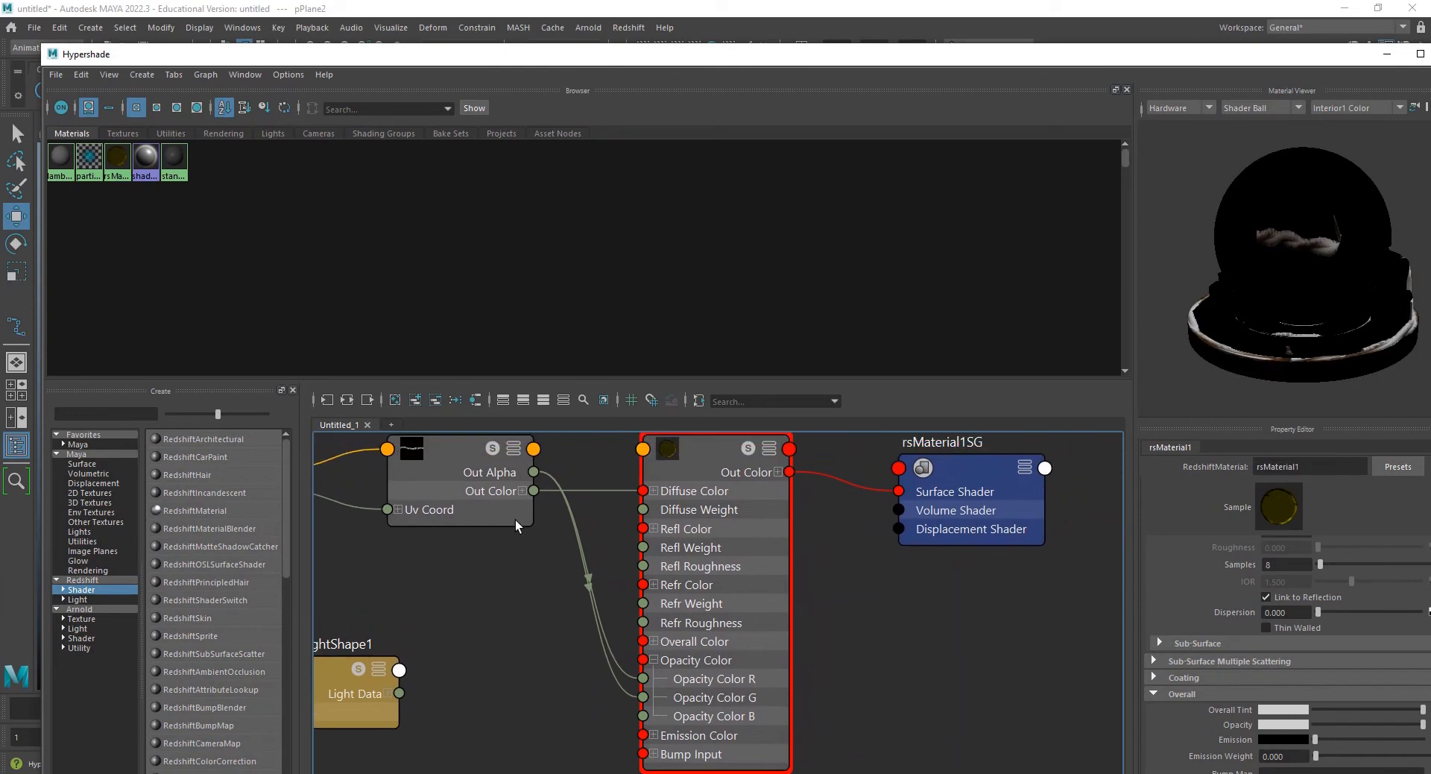
drag(534, 474, 646, 717)
drag(491, 55, 0, 125)
drag(0, 70, 370, 116)
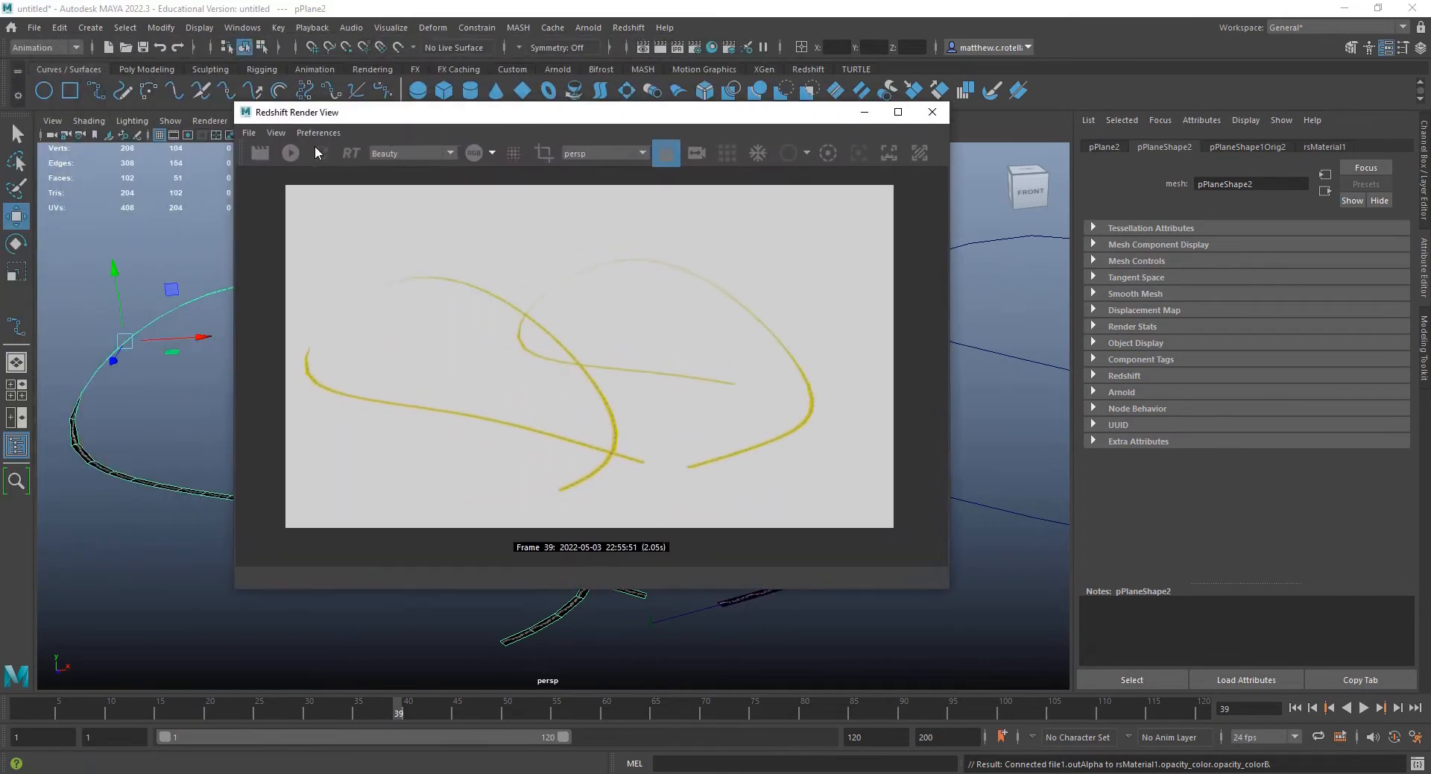
- Render frame 39 again in Redshift to check the strips' transparency beside the viewport
click(260, 153)
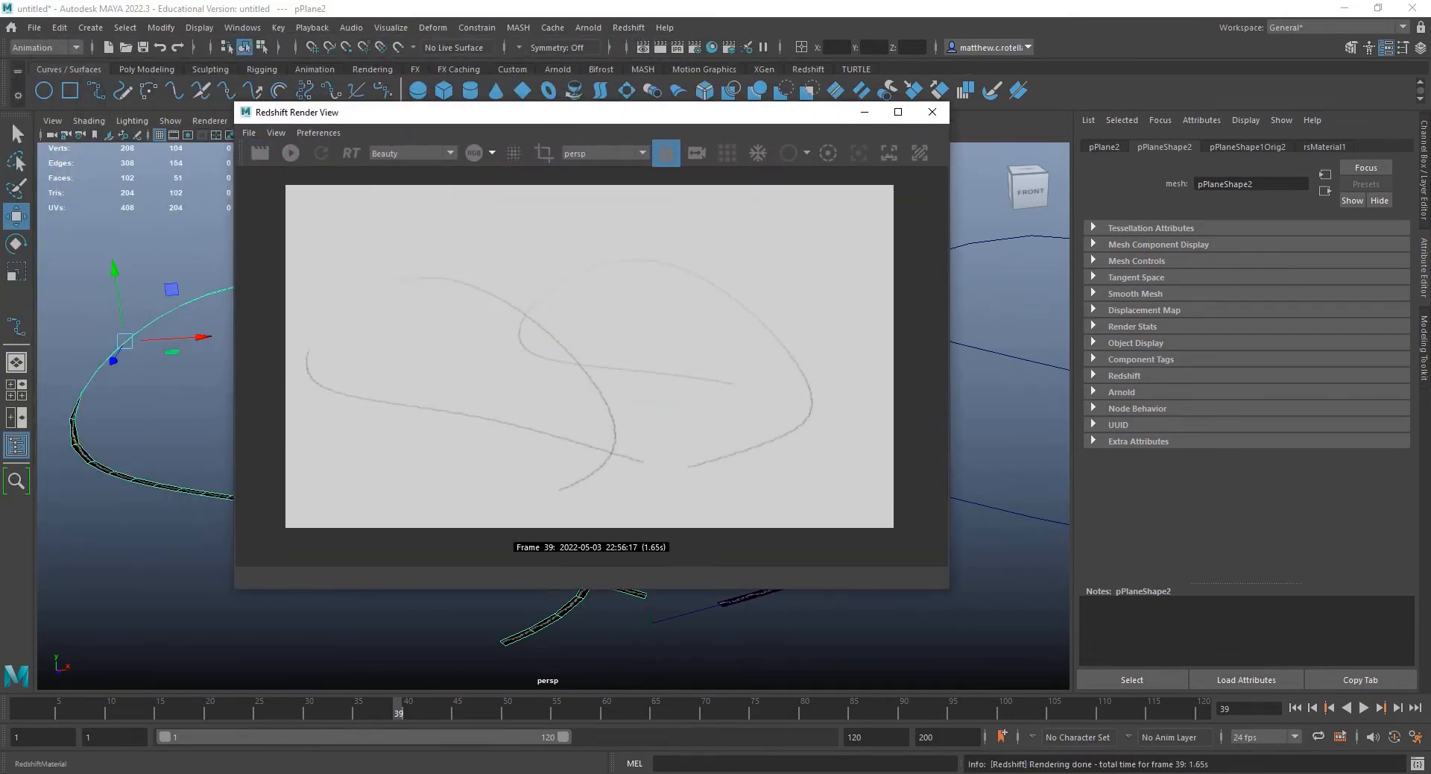
click(0, 439)
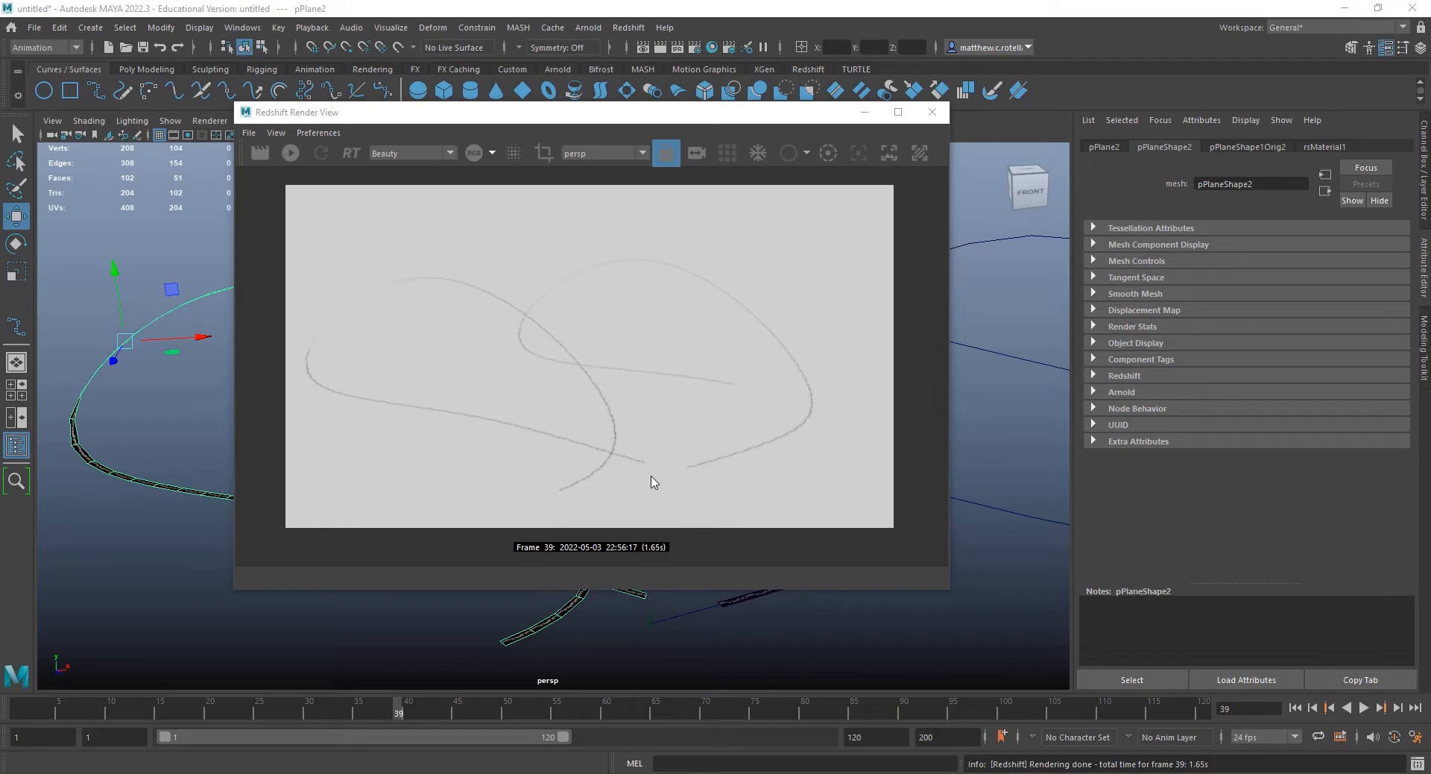
drag(513, 113, 988, 174)
- Turn on the viewport's resolution gate and render a close-up of the duplicated strip with Redshift
scroll(629, 543, up, 6)
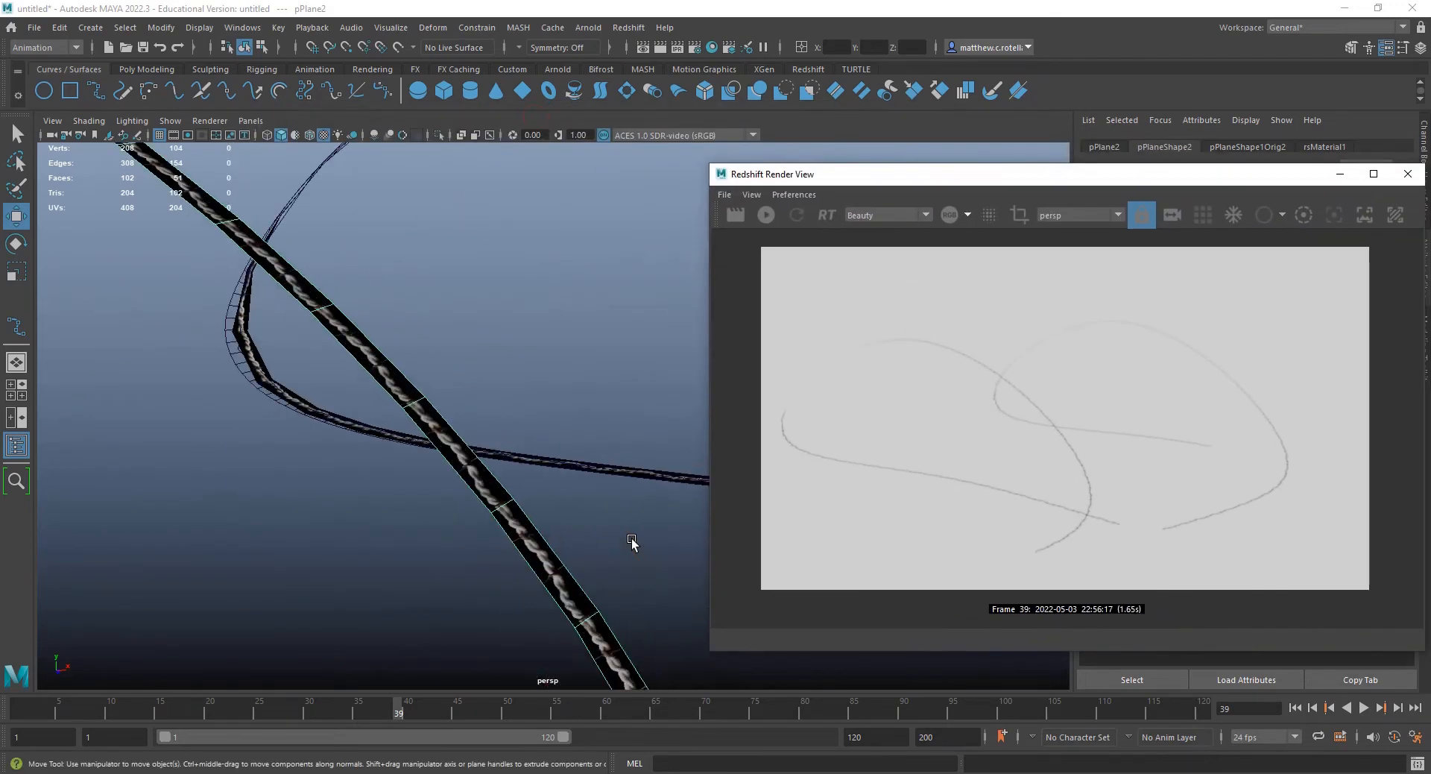
scroll(596, 542, down, 6)
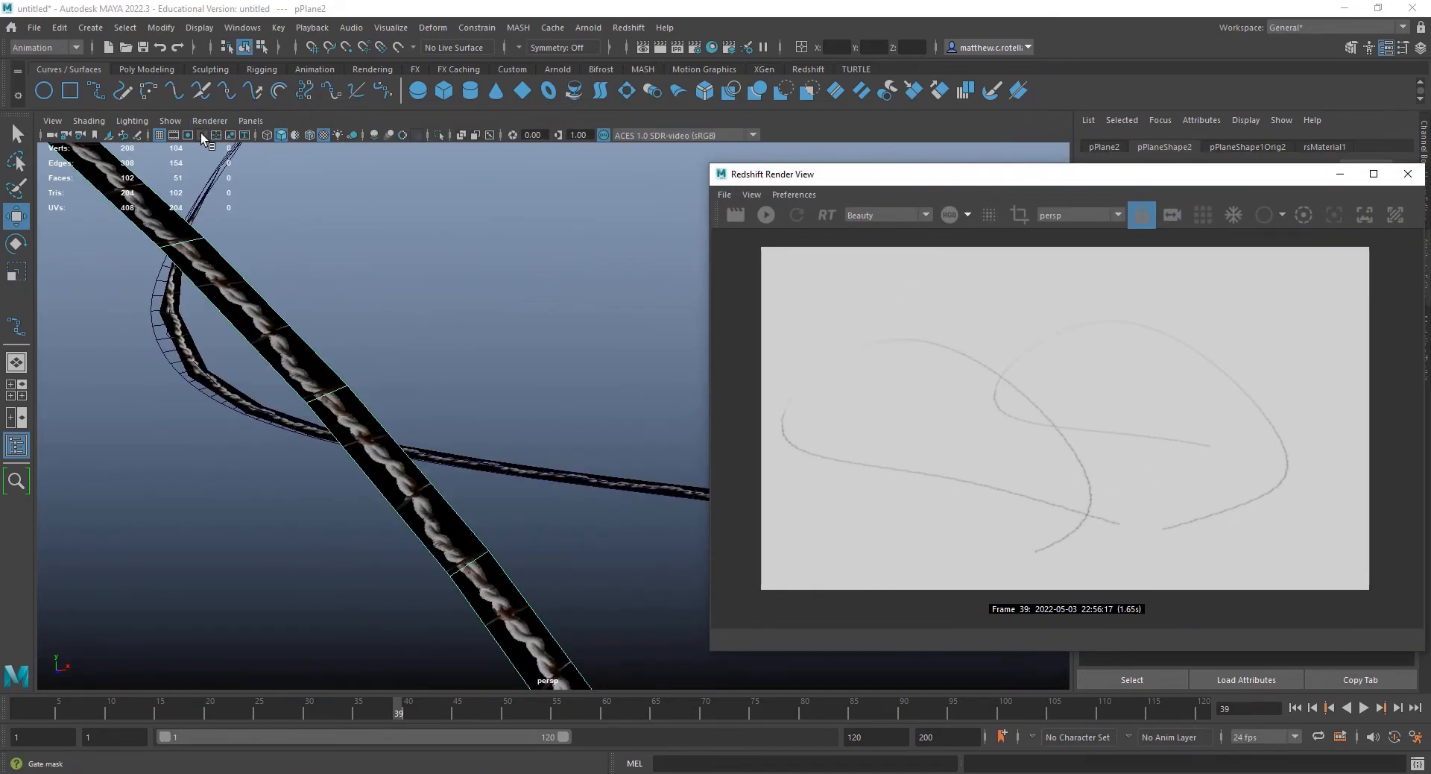
click(193, 136)
alt+right_drag(477, 388, 486, 454)
alt+middle_drag(486, 454, 508, 438)
click(736, 215)
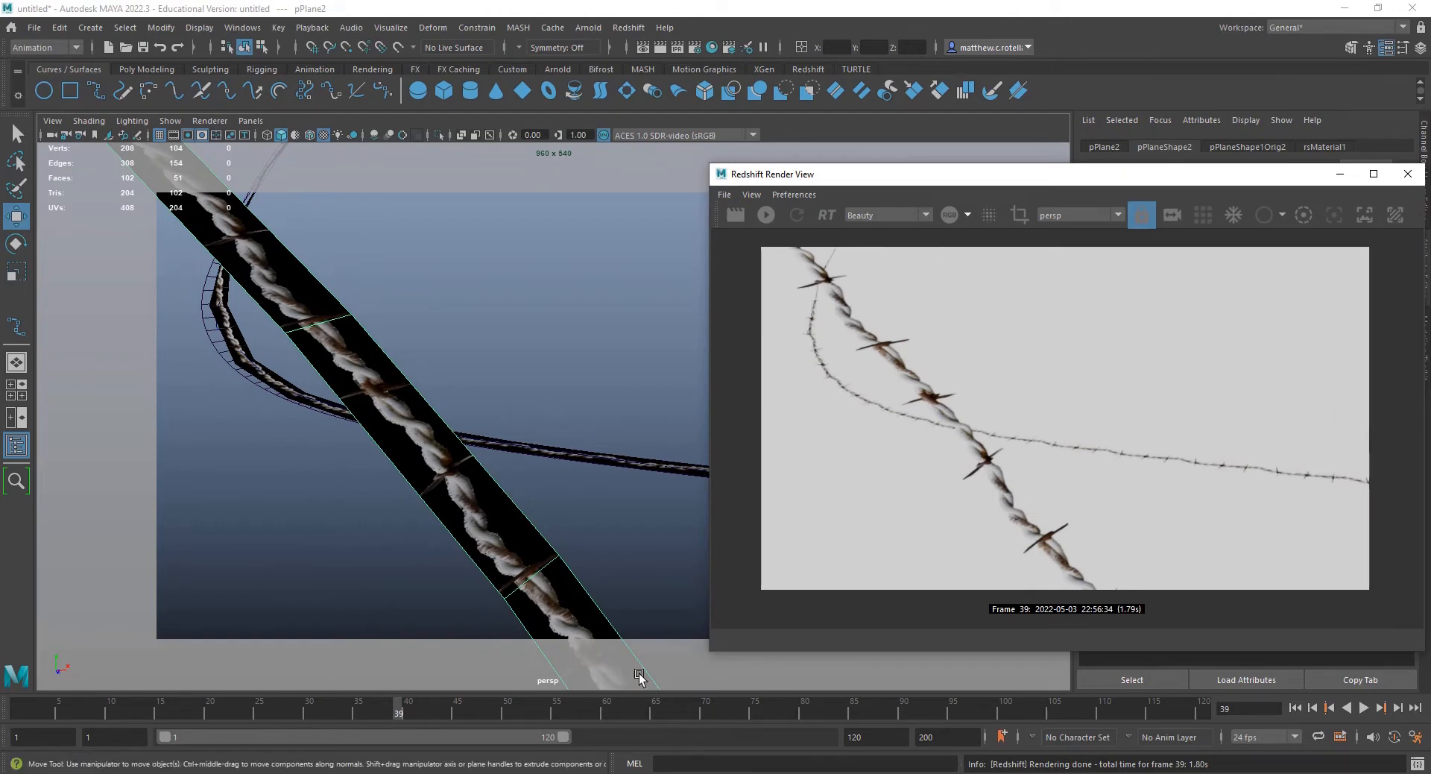
scroll(483, 480, down, 5)
key(f)
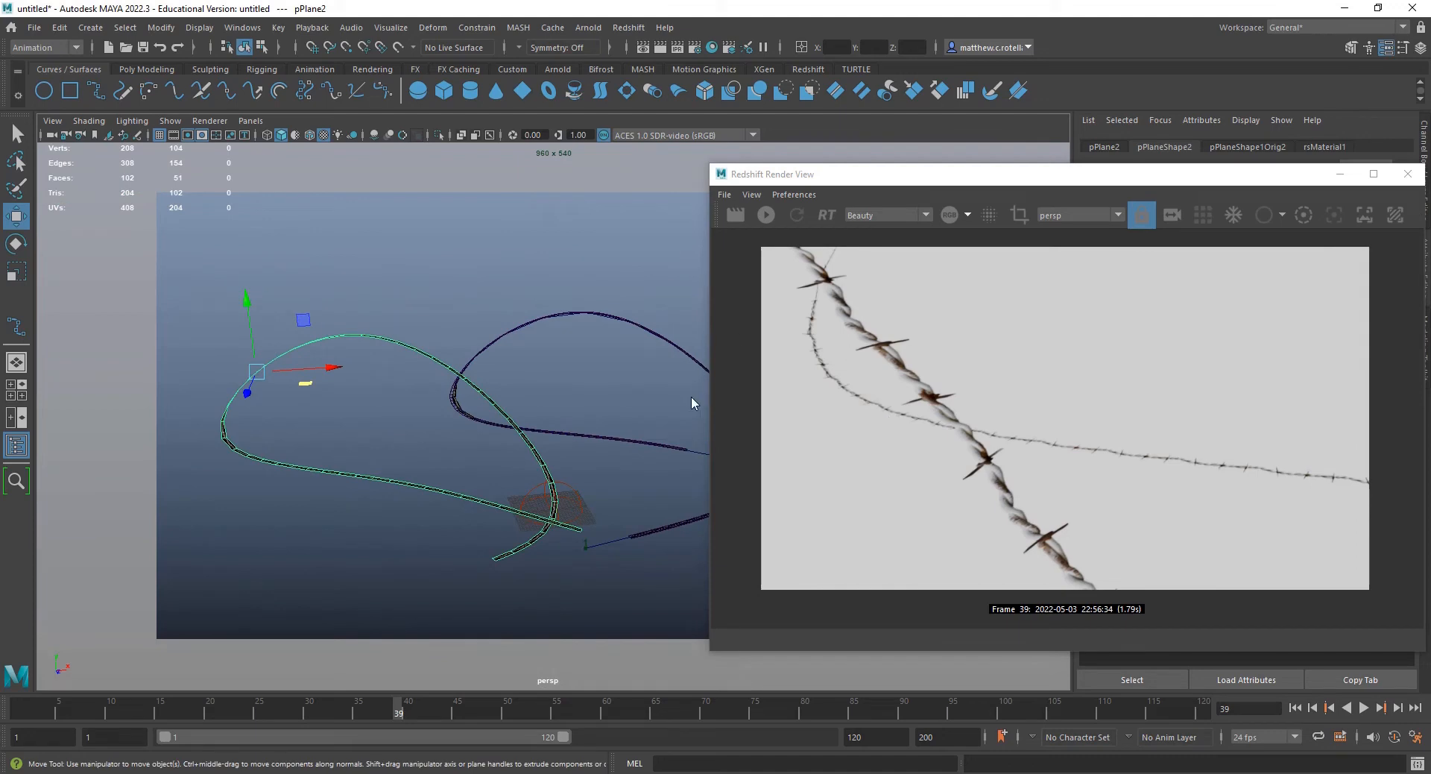
drag(836, 177, 0, 298)
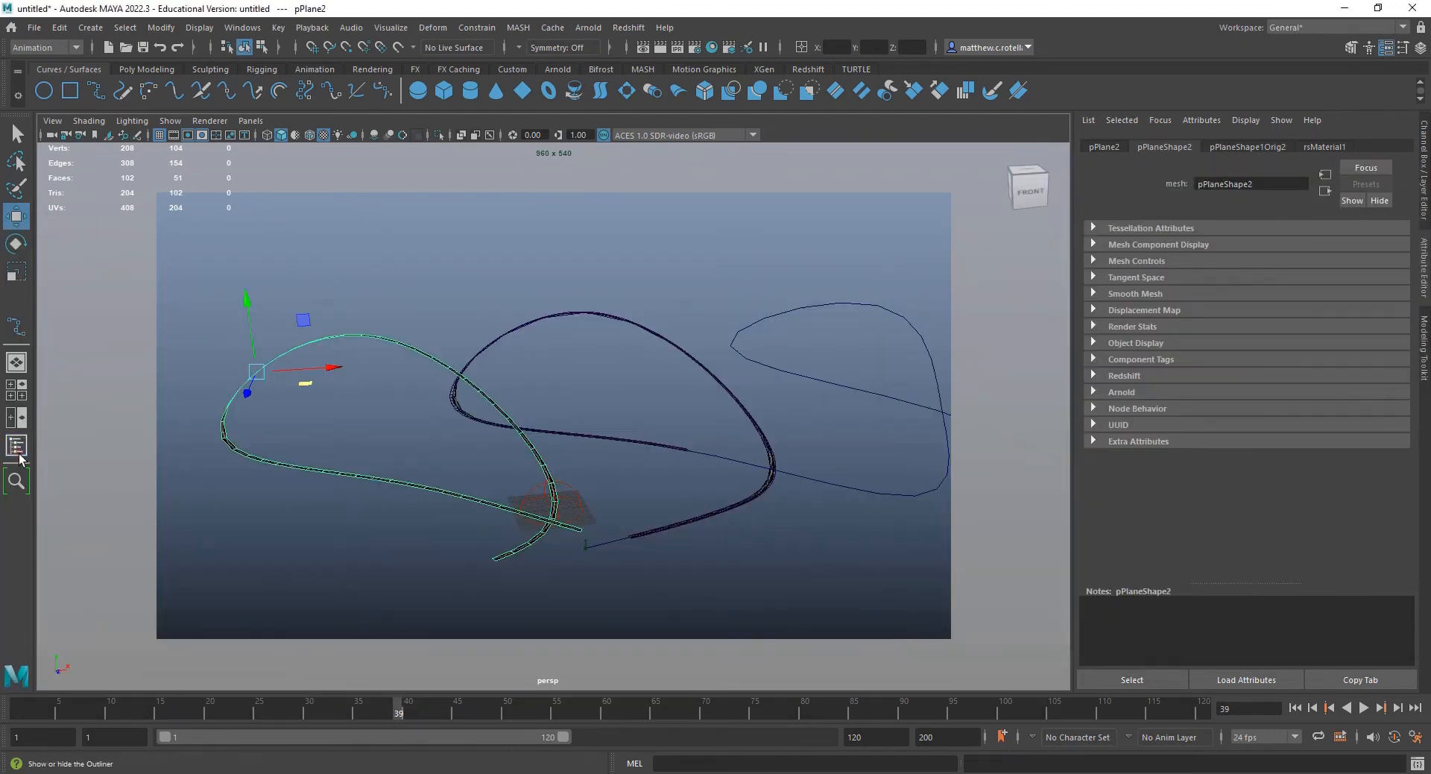
- Delete the flow lattice, its base, the duplicated strip pPlane2 and curve1 from the scene
click(16, 445)
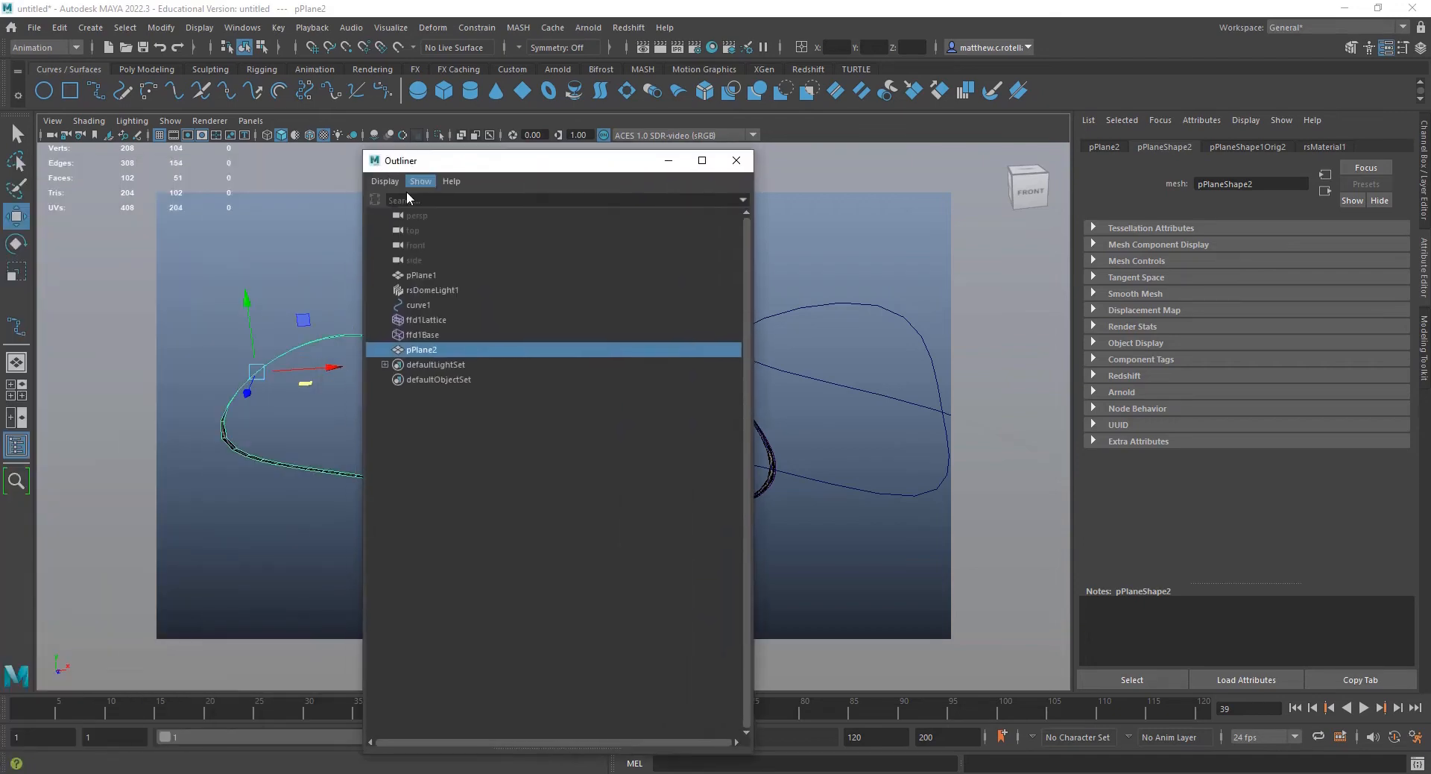
click(436, 319)
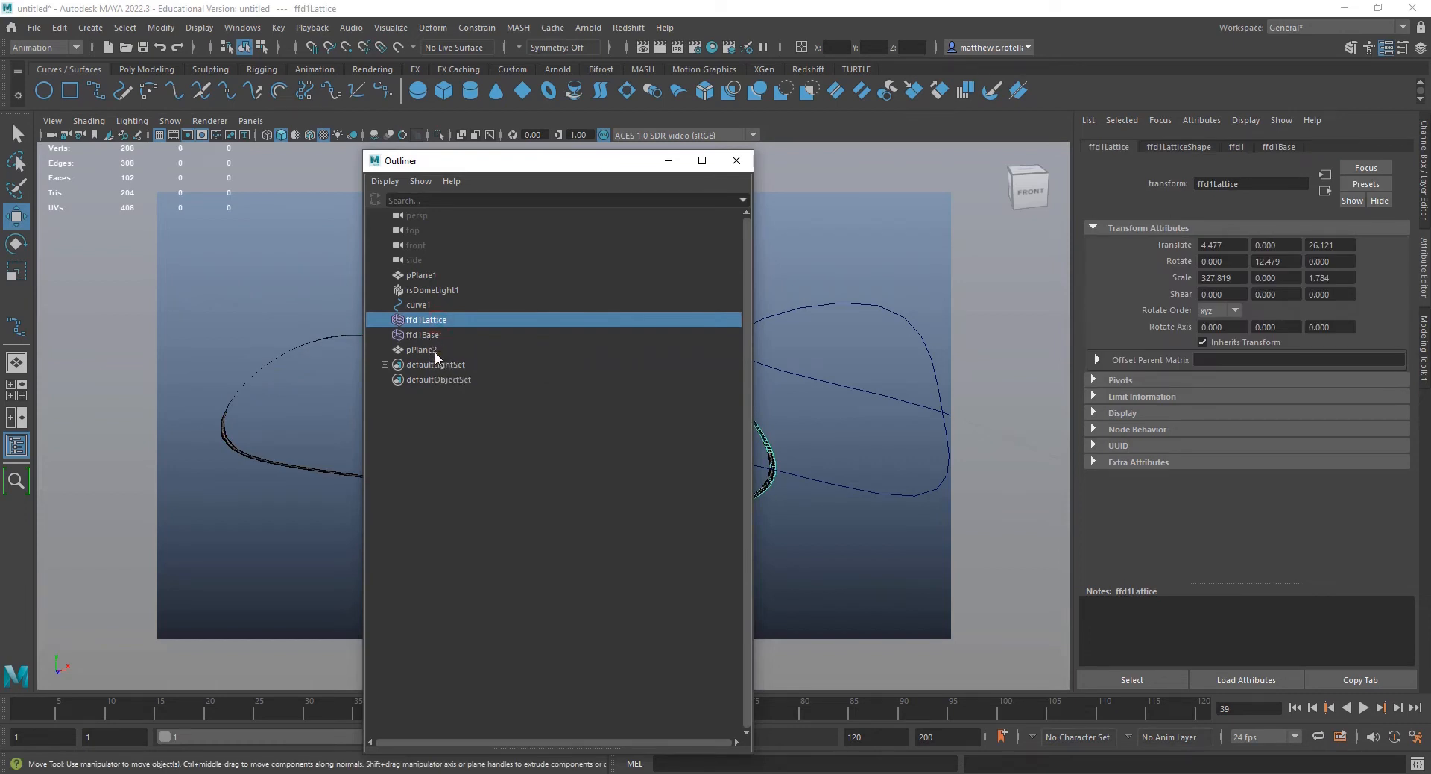
shift+click(434, 350)
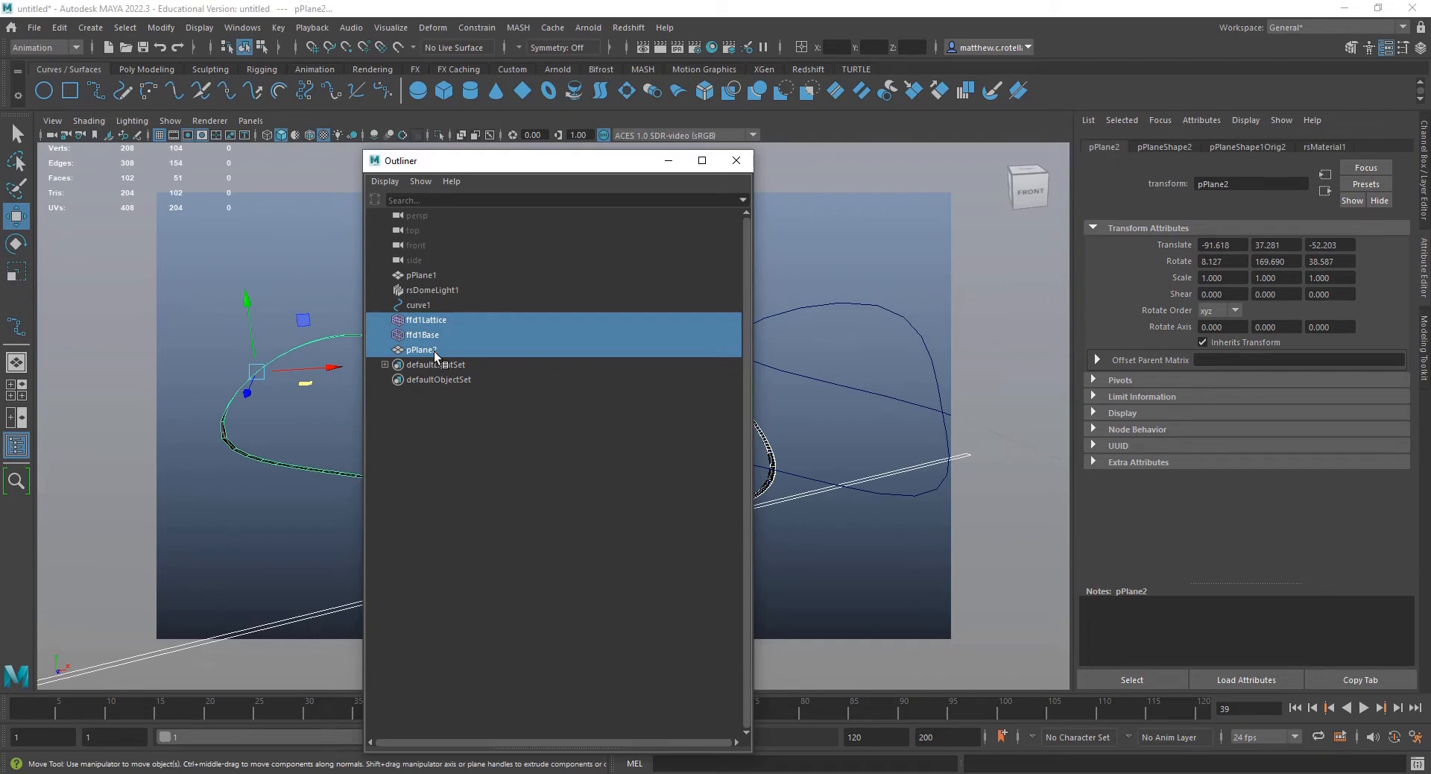
key(Delete)
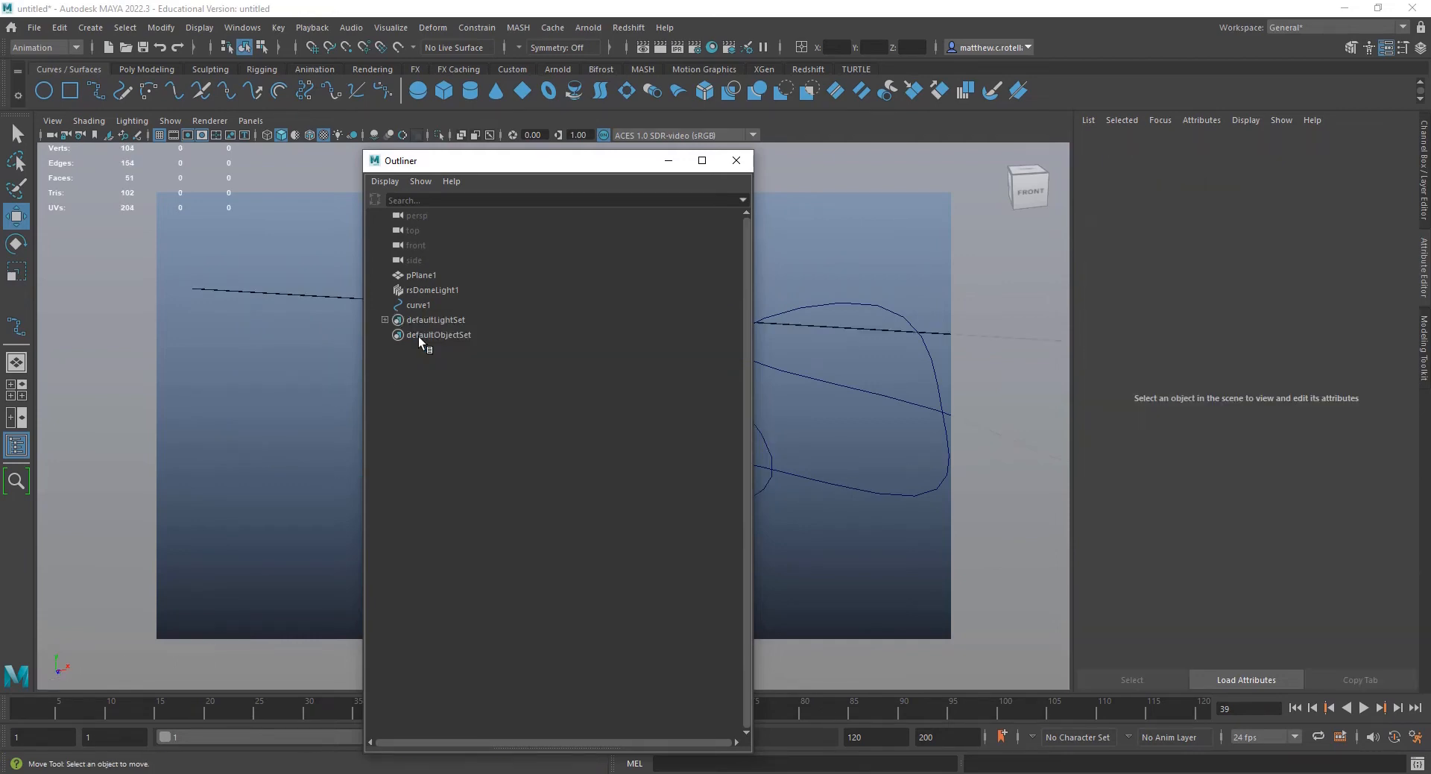
click(422, 309)
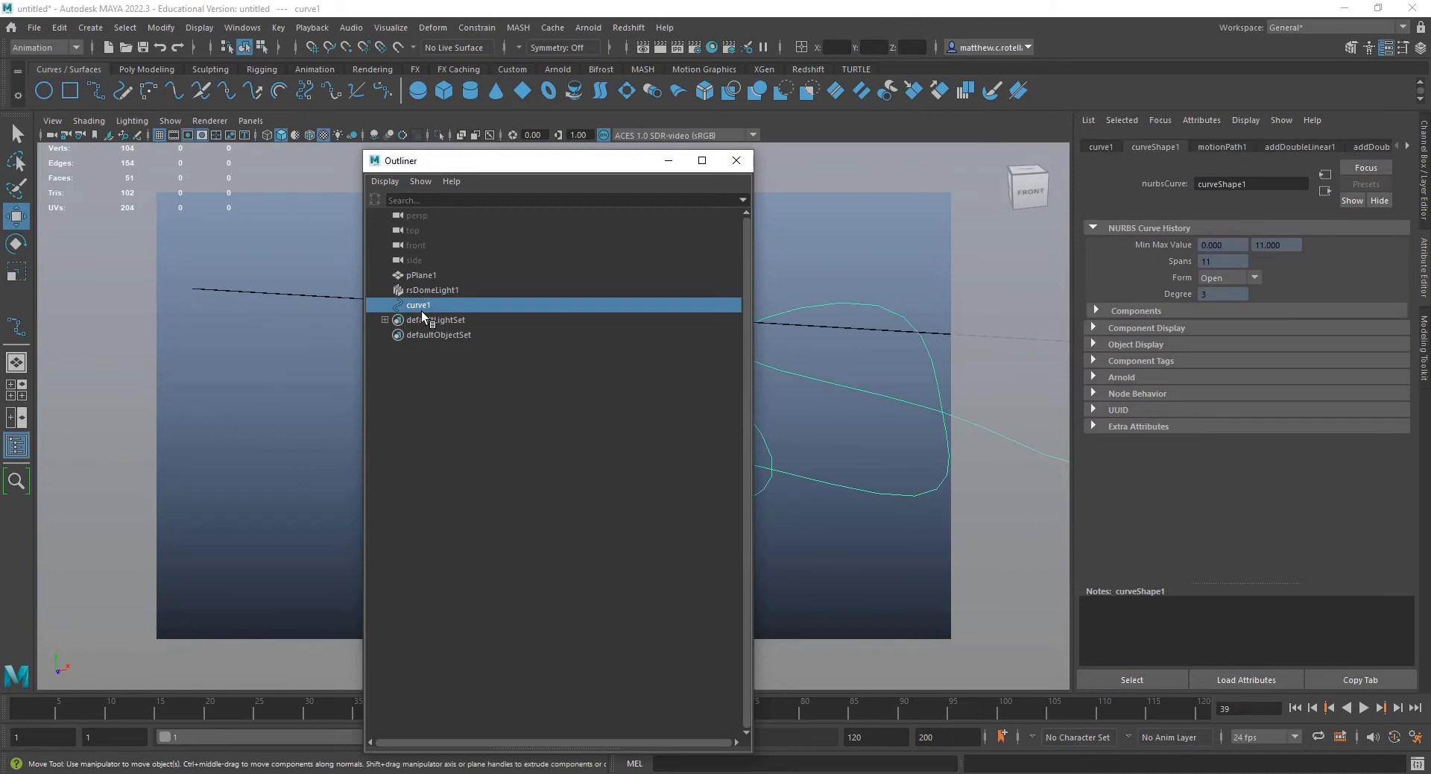
key(Delete)
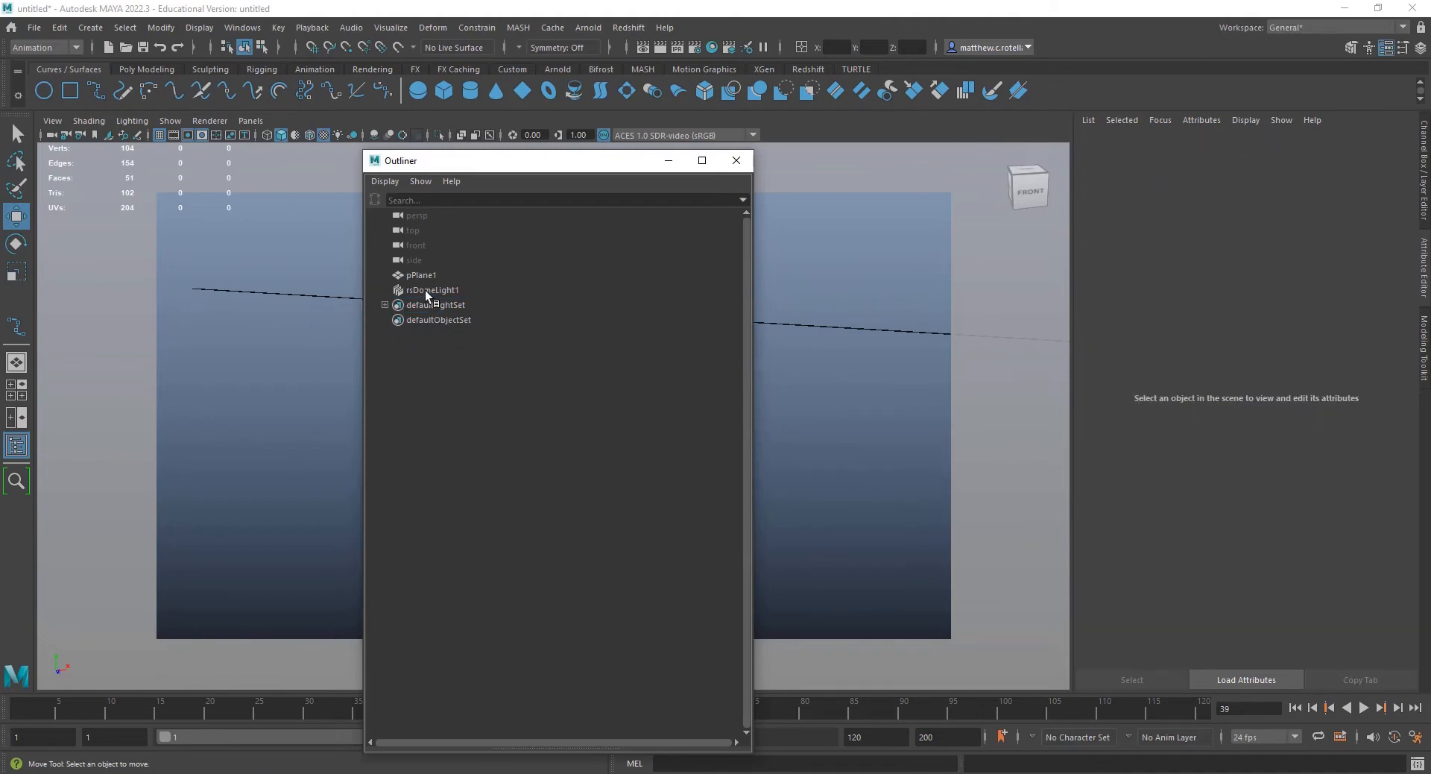
- Hide the original strip pPlane1 and clear the selection
click(426, 291)
click(422, 276)
key(h)
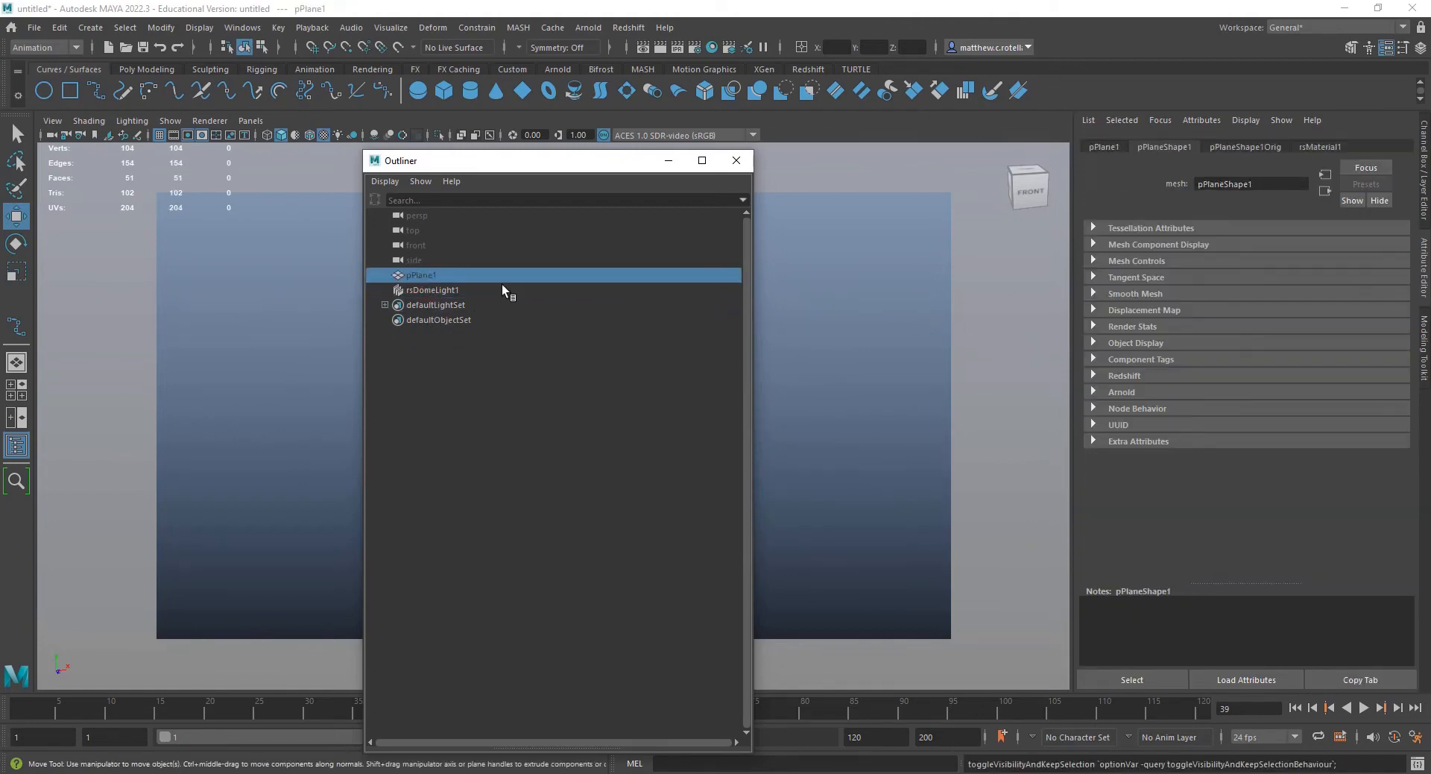
drag(474, 165, 473, 165)
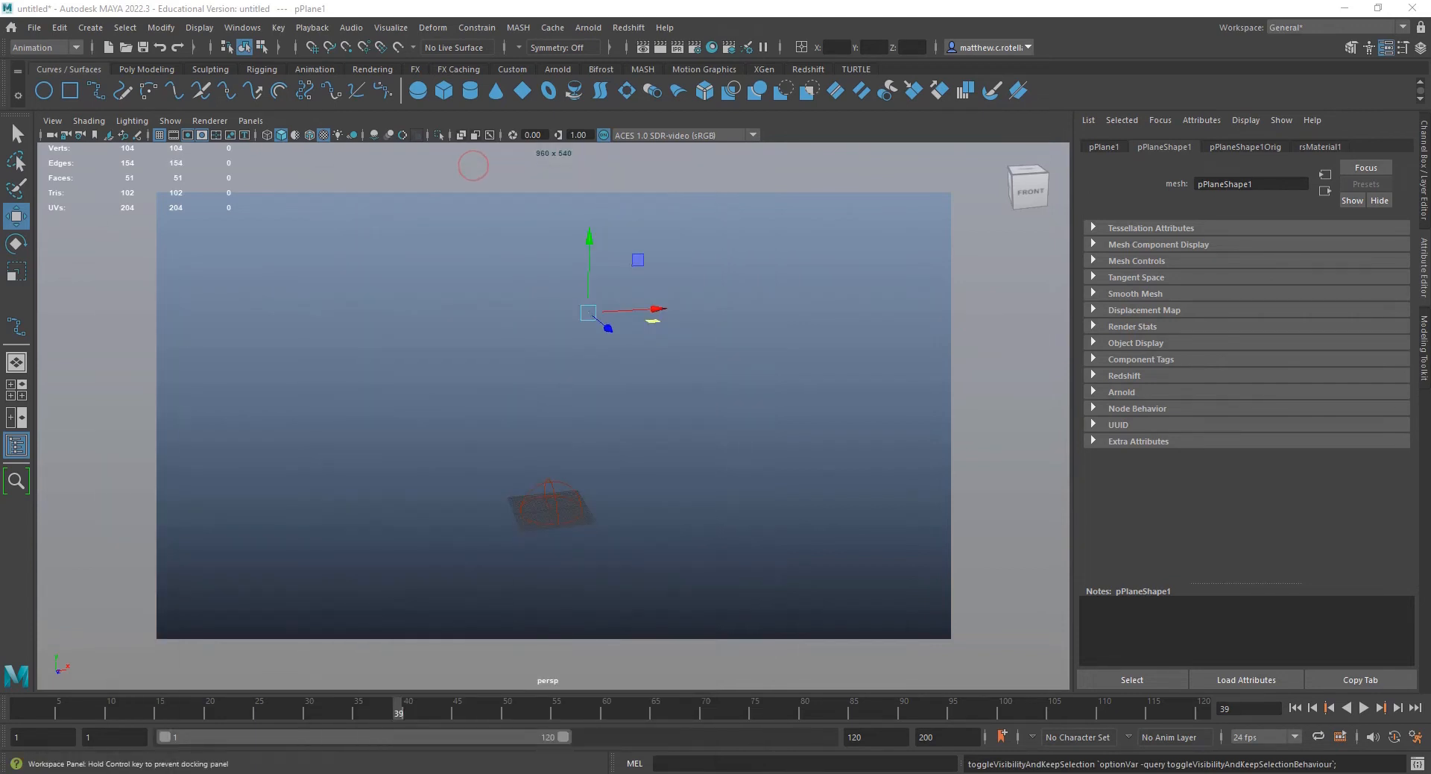
mouse_move(588, 490)
alt+mouse_down()
mouse_move(565, 516)
mouse_move(629, 471)
mouse_move(597, 476)
alt+mouse_up()
click(630, 451)
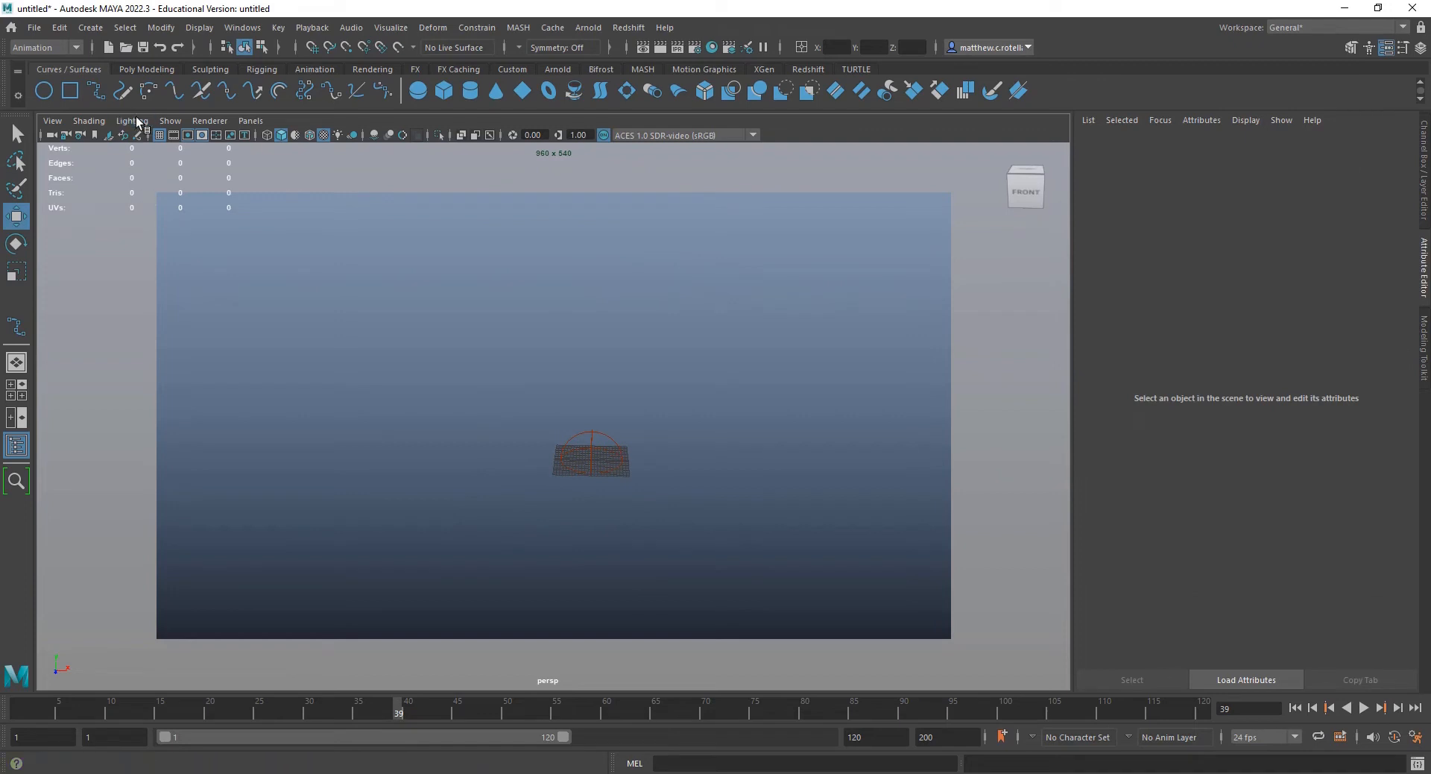
- Hide lights from display in the perspective viewport
click(146, 69)
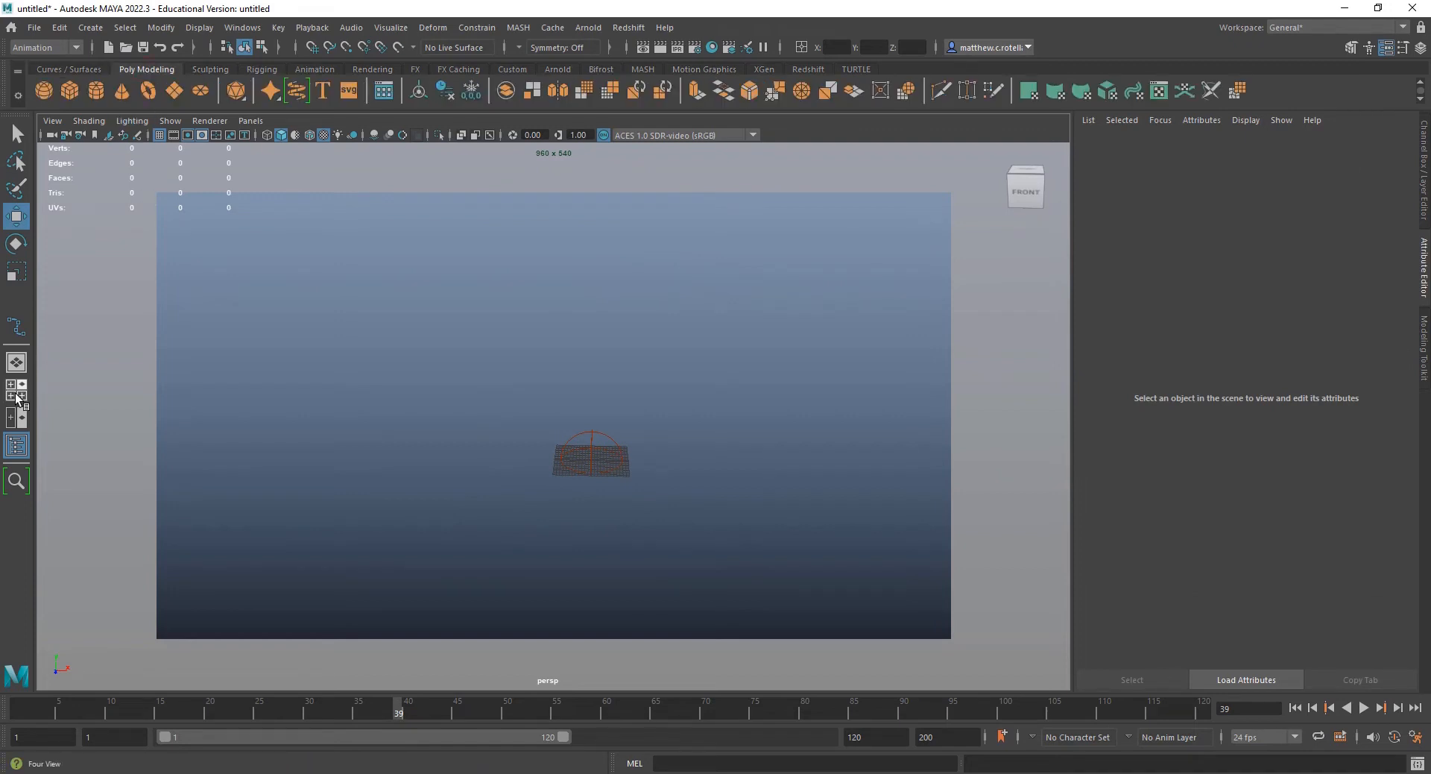
click(170, 120)
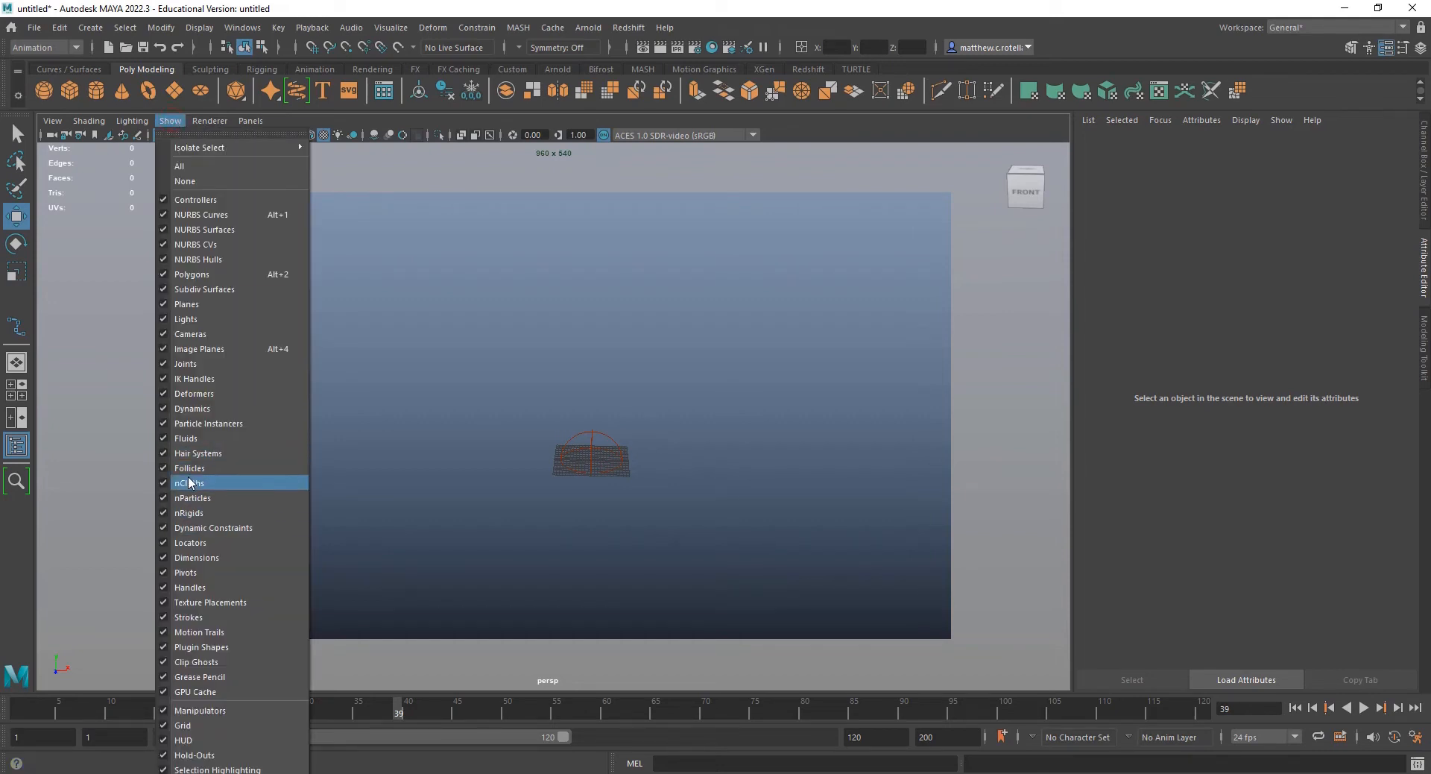
click(218, 322)
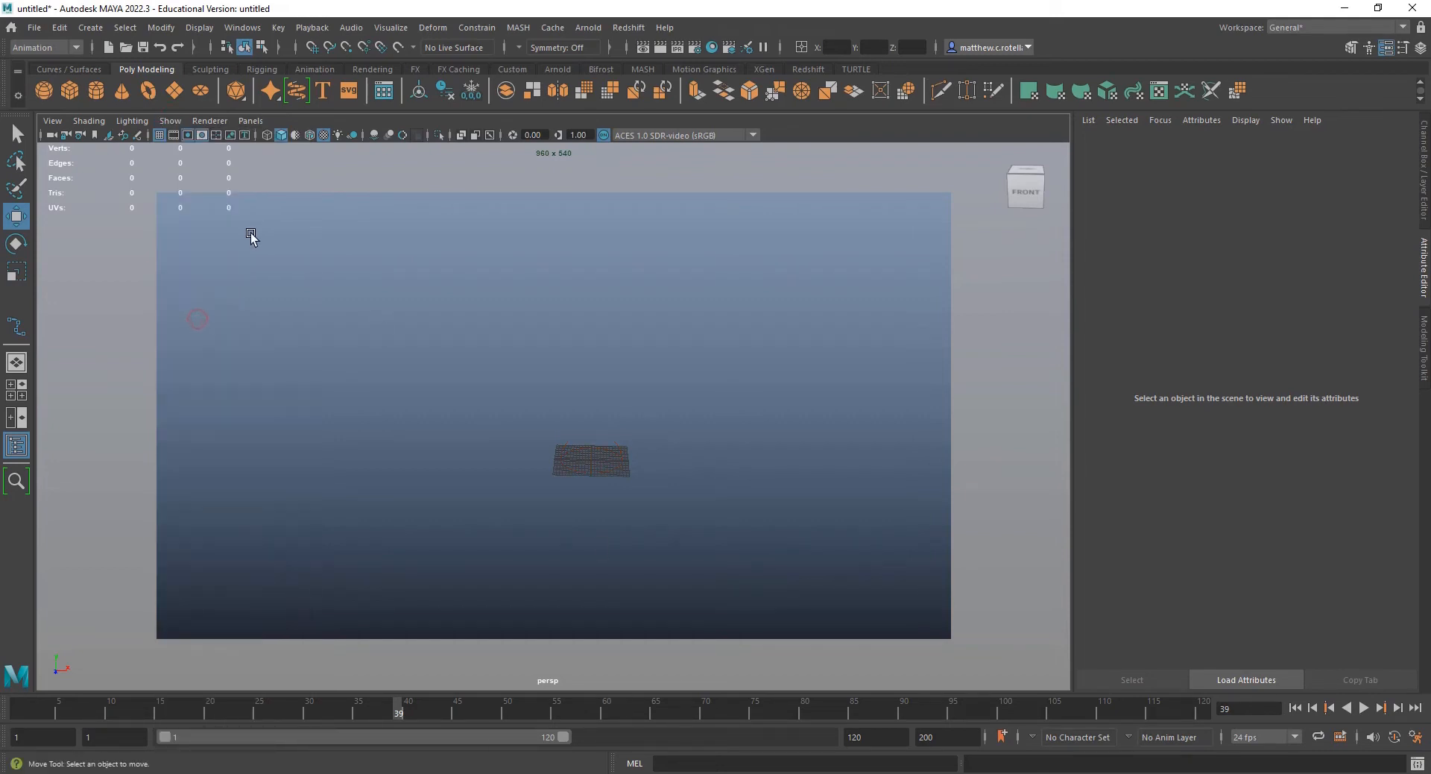
- Create a polygon cylinder at the origin and turn off the viewport's resolution gate
click(106, 94)
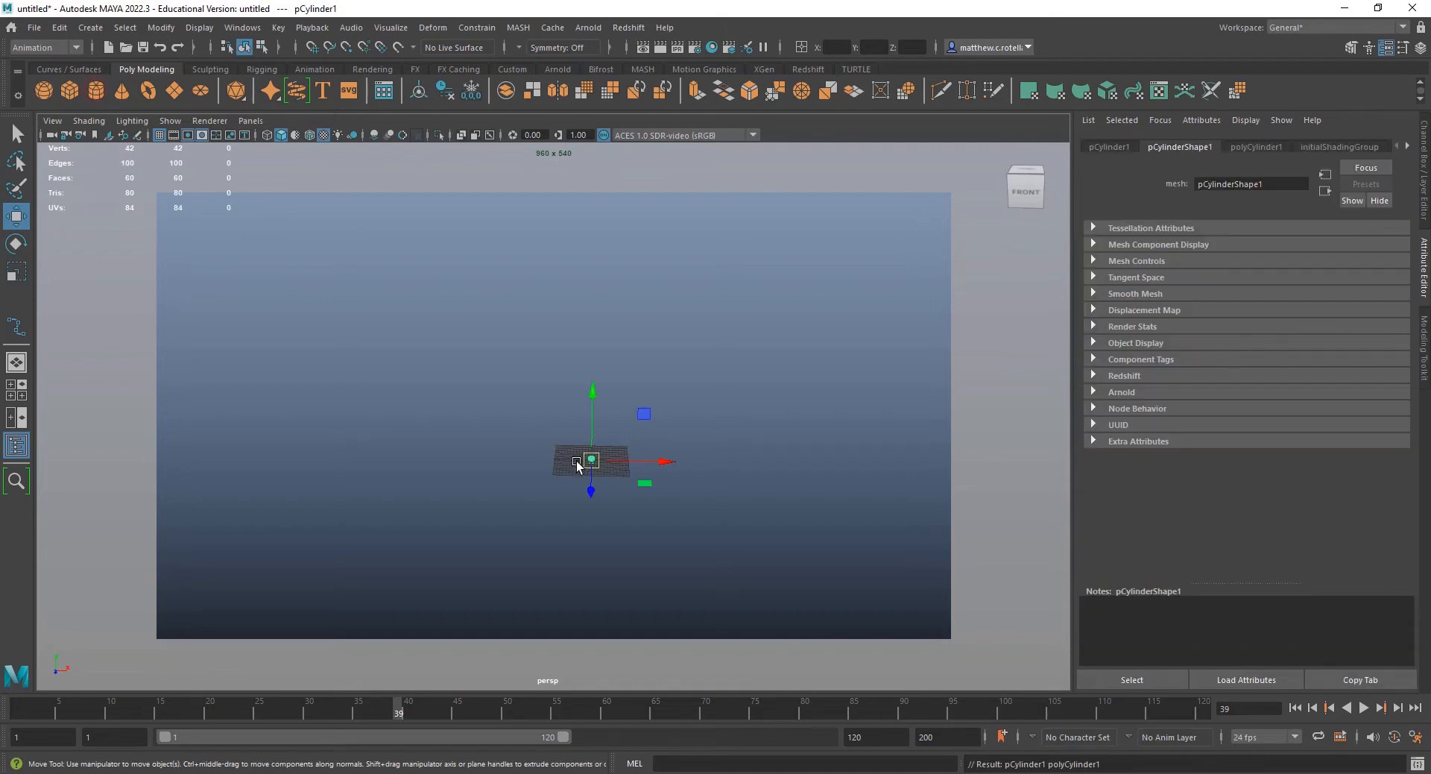
scroll(578, 461, up, 10)
mouse_move(636, 523)
alt+middle_down()
mouse_move(617, 401)
mouse_move(516, 492)
alt+middle_up()
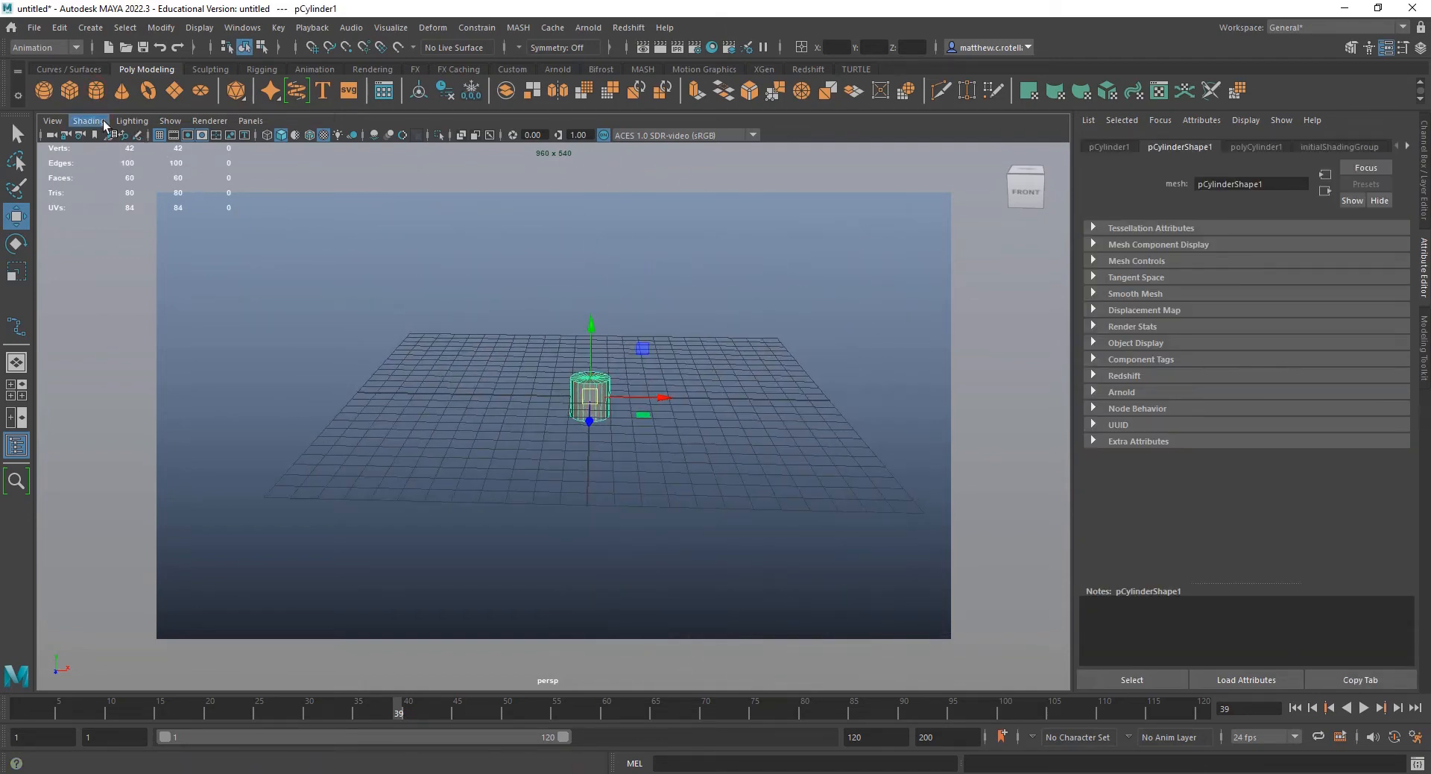
click(187, 135)
alt+middle_drag(607, 389, 549, 425)
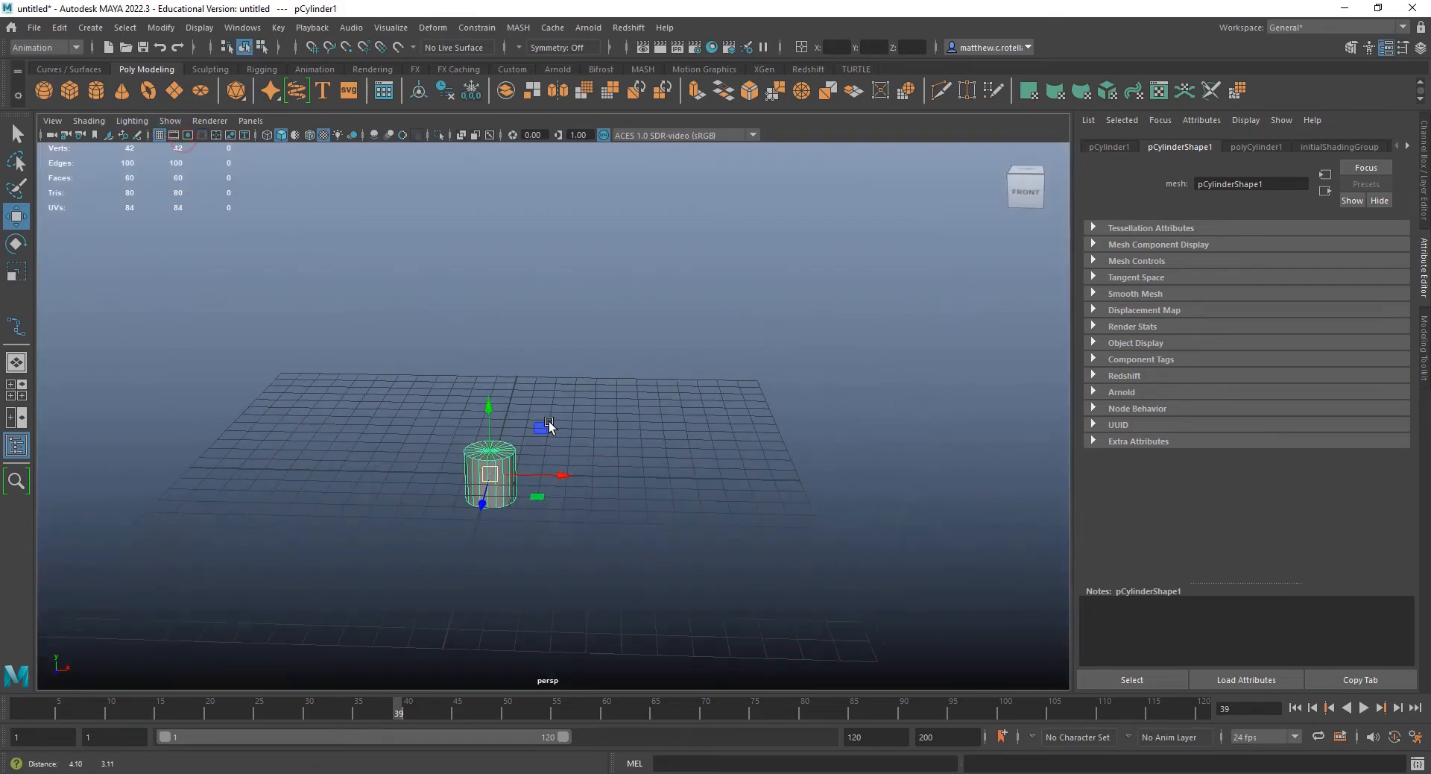
alt+right_drag(550, 425, 572, 495)
alt+middle_drag(571, 495, 657, 467)
- Reduce the cylinder's axis subdivisions to 8
click(1255, 146)
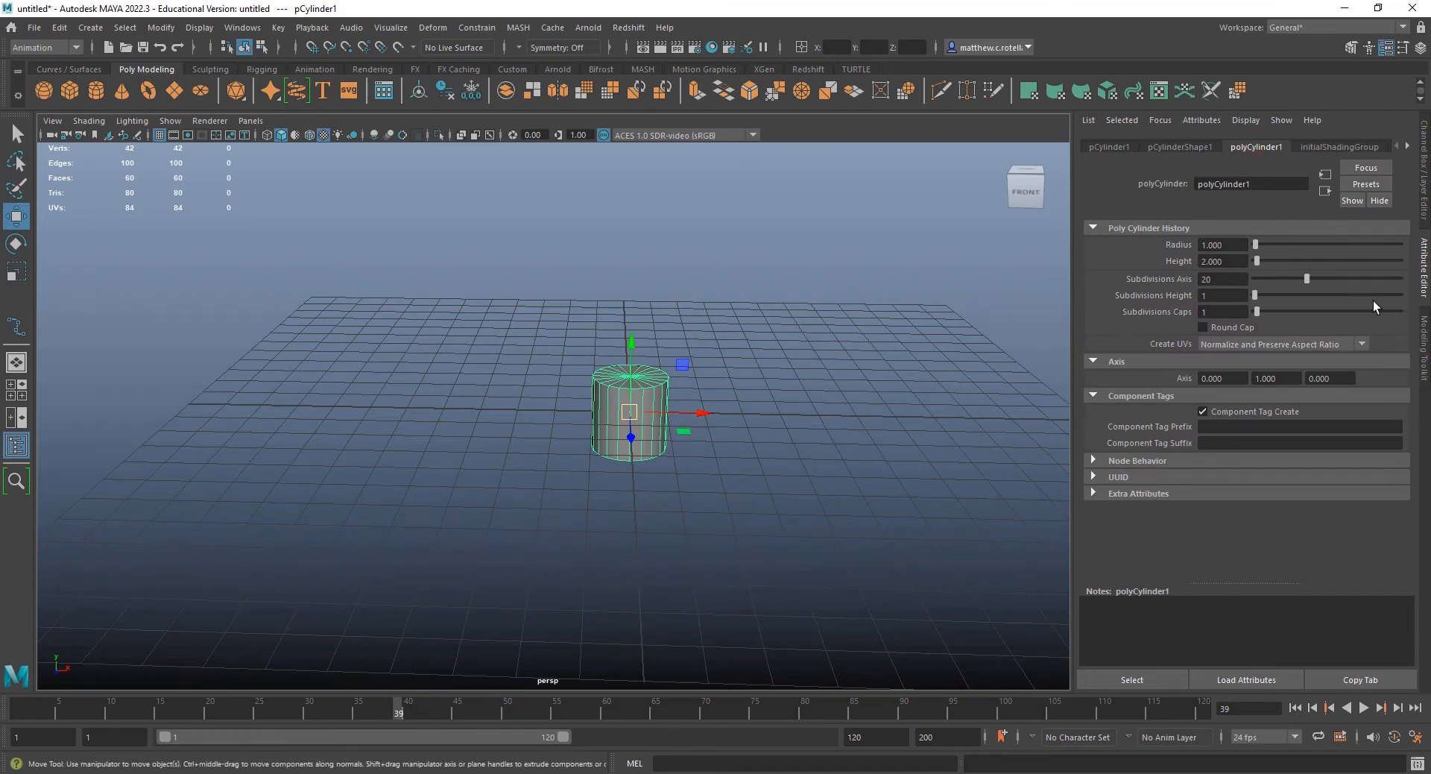
drag(1301, 278, 1269, 280)
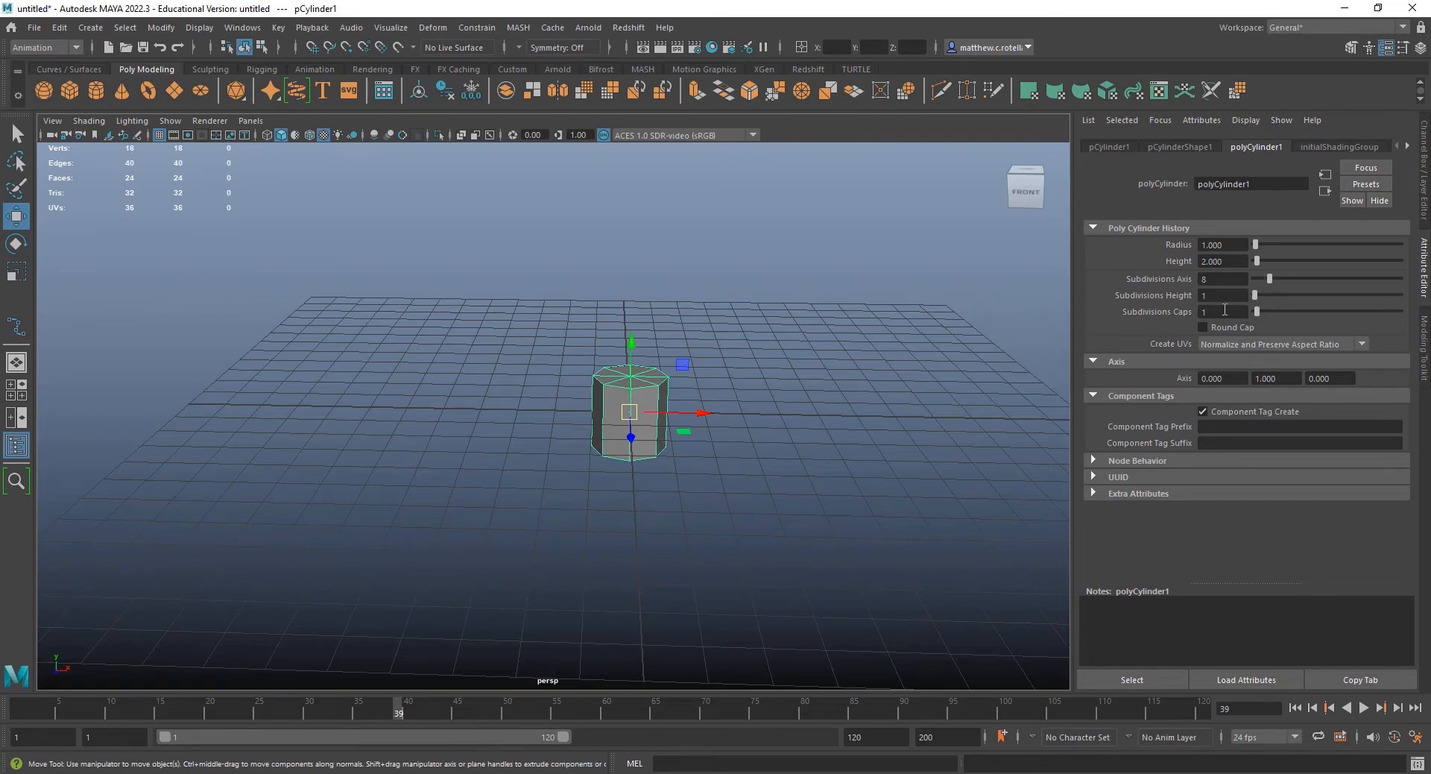
scroll(675, 365, up, 6)
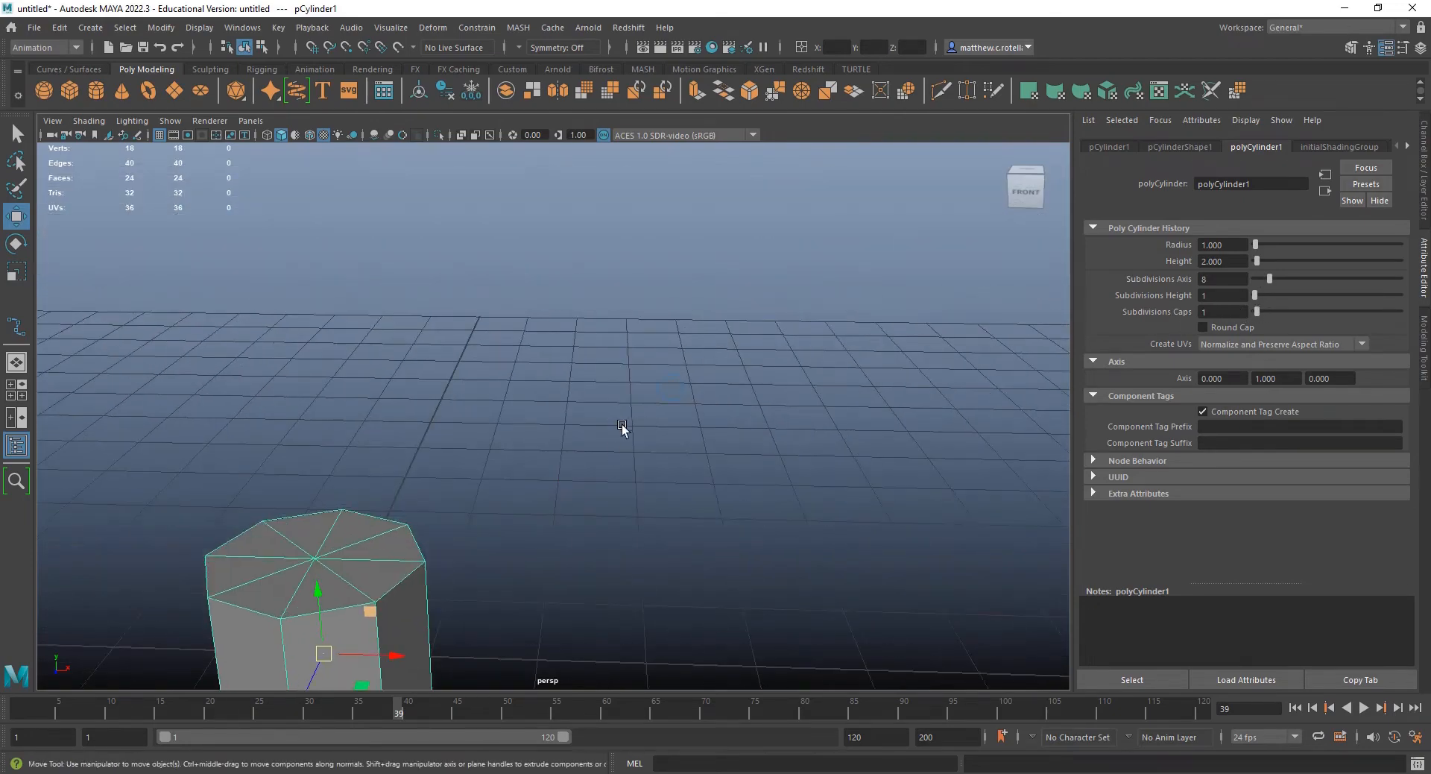
mouse_move(621, 425)
alt+middle_down()
mouse_move(658, 375)
mouse_move(610, 409)
alt+middle_up()
scroll(610, 407, down, 3)
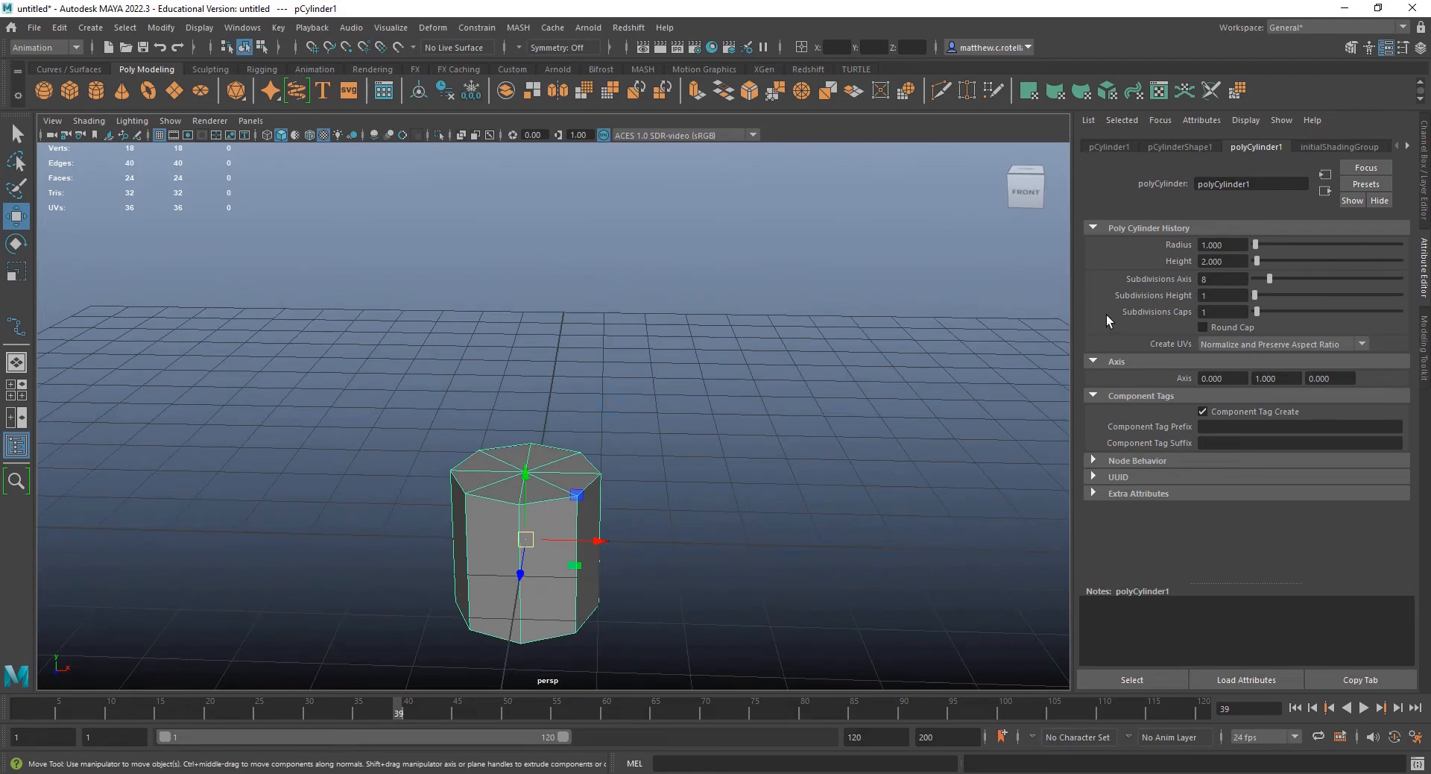
scroll(923, 347, down, 5)
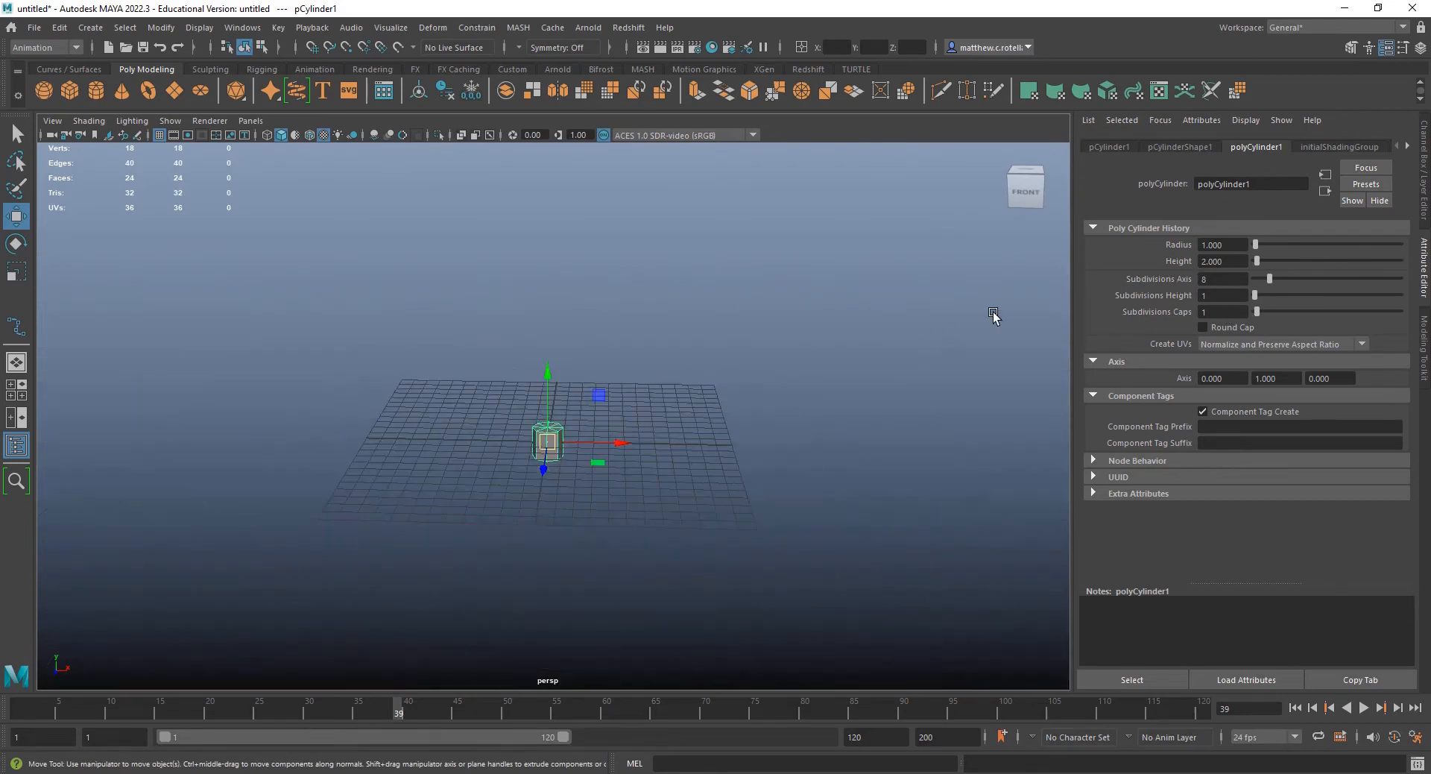
- Set the cylinder's height subdivisions to 10 and stretch its height to about 35.058
drag(1256, 296, 1305, 246)
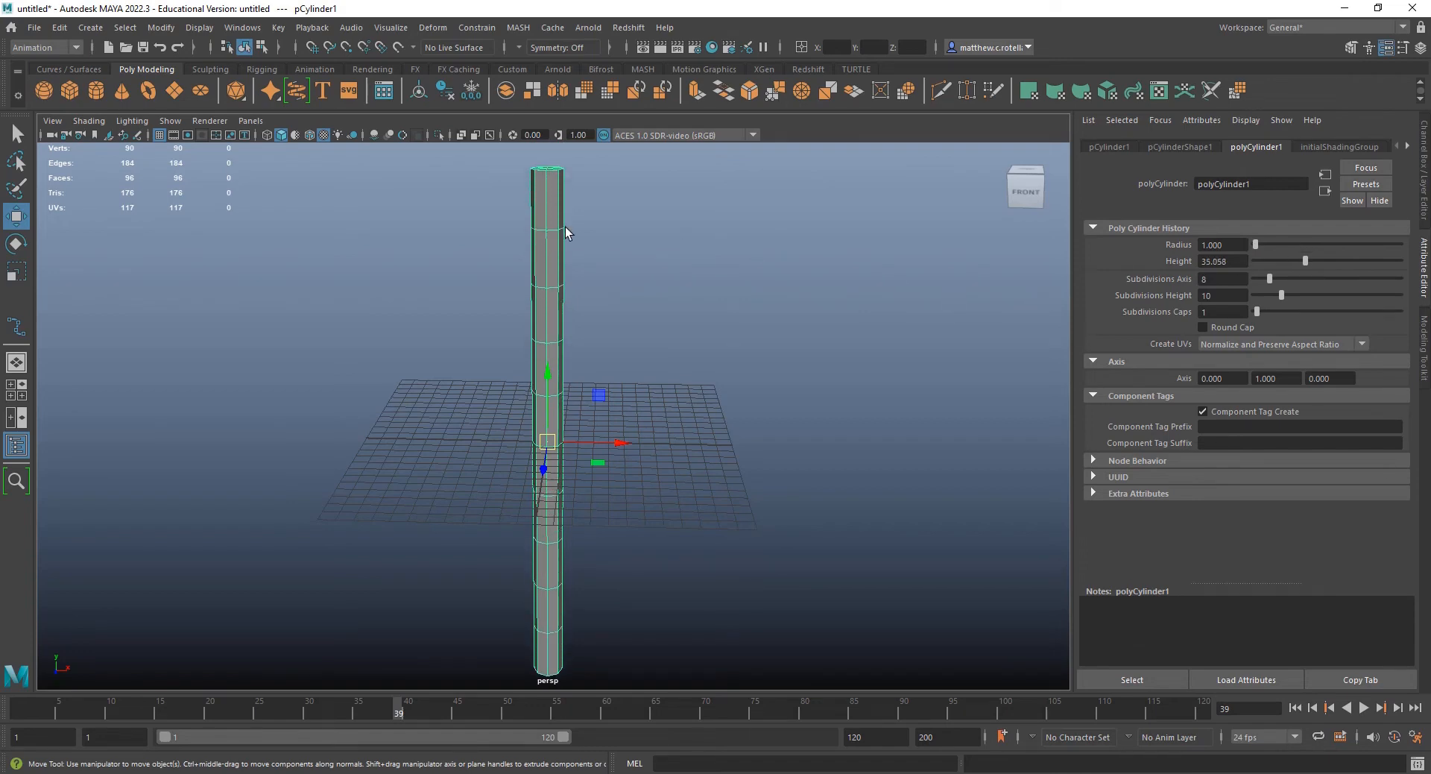
alt+drag(565, 227, 898, 367)
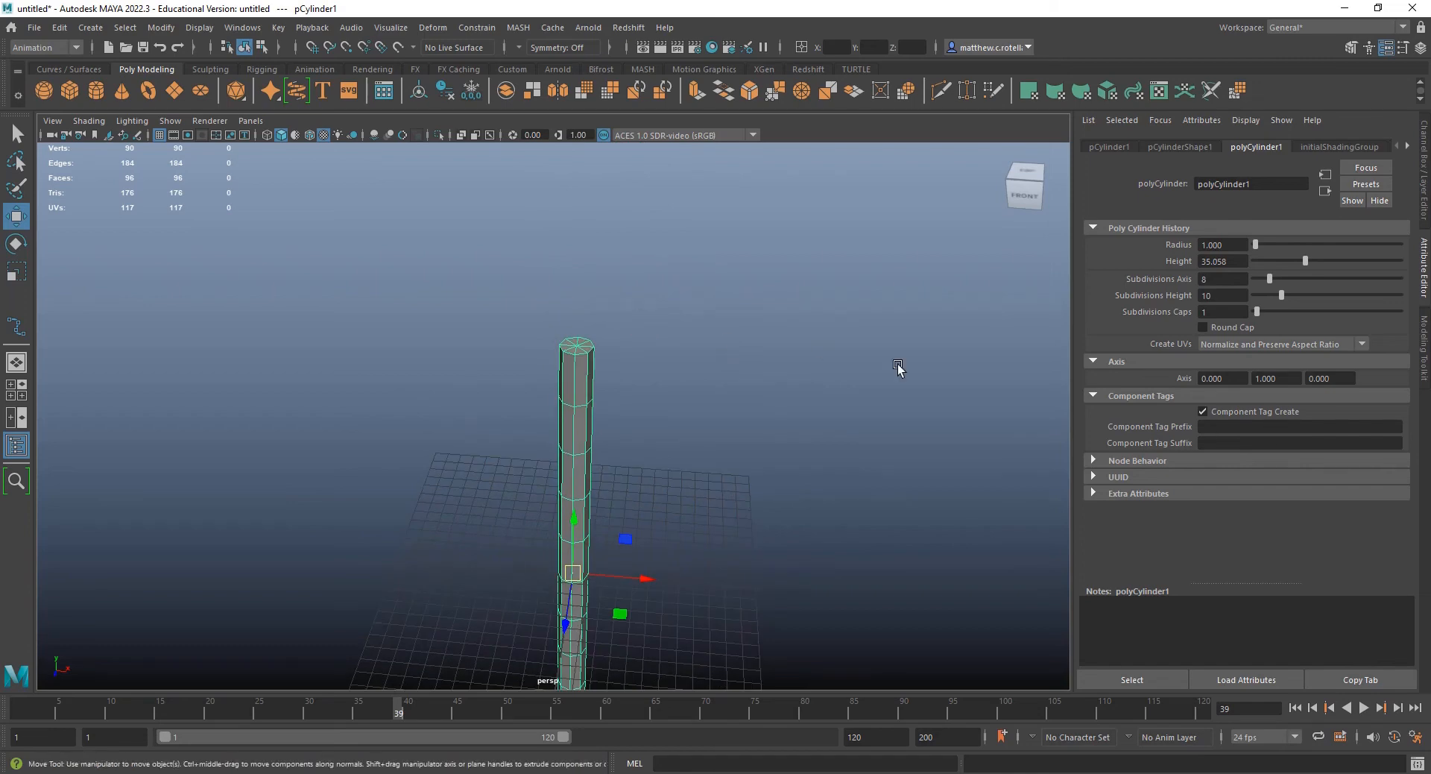
alt+middle_drag(626, 438, 654, 369)
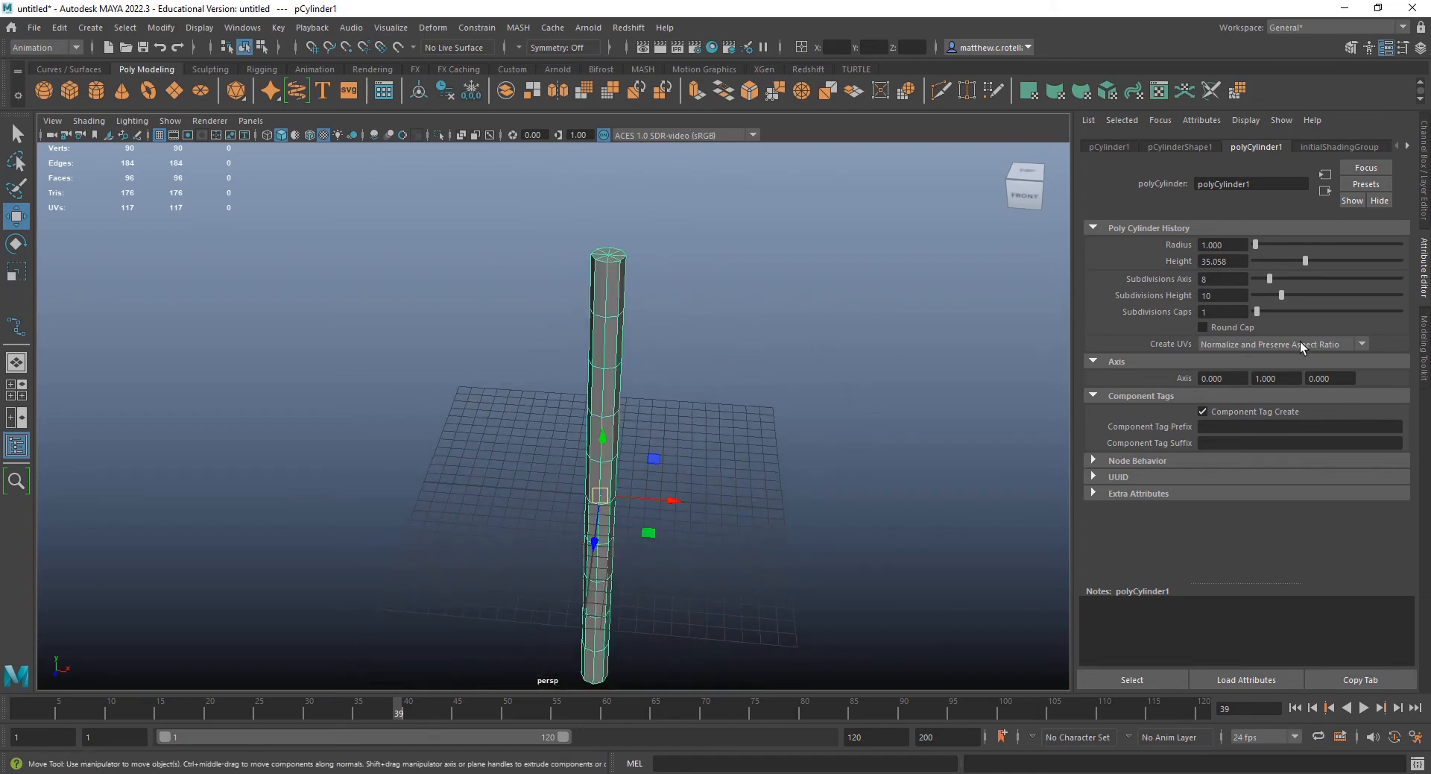
- Set the cylinder's cap subdivisions to 0 and delete the cap faces at both ends
drag(1258, 307, 1253, 307)
right_drag(611, 318, 621, 348)
click(611, 255)
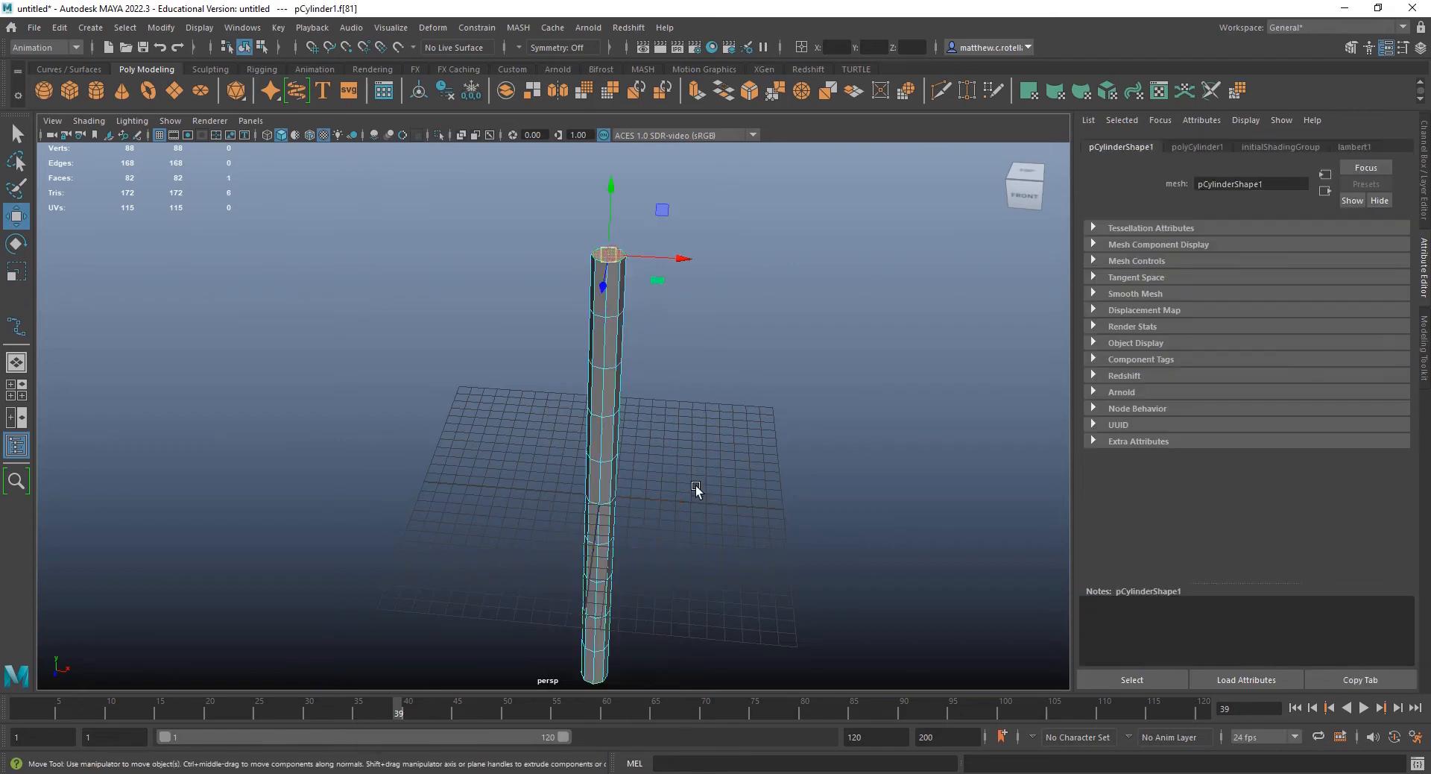
alt+drag(695, 486, 650, 485)
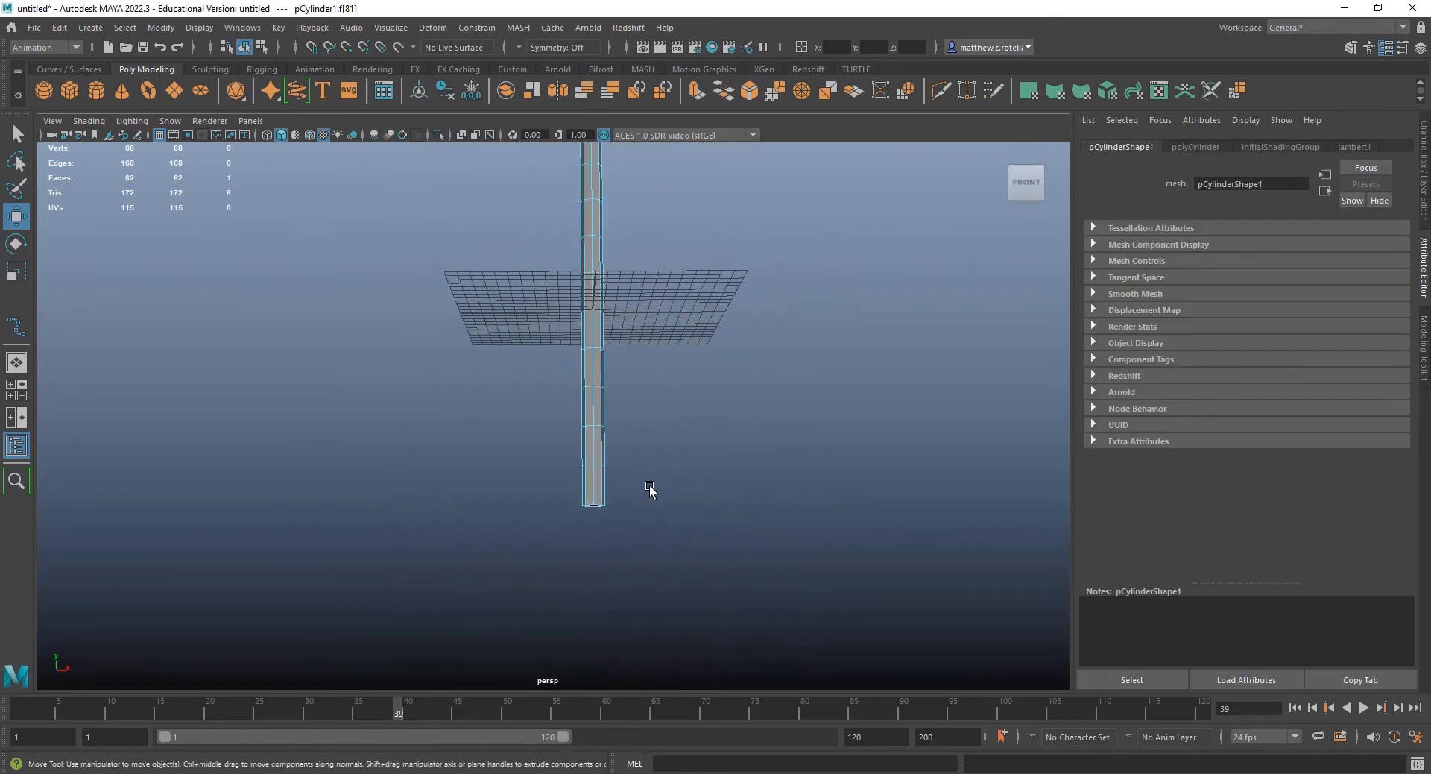
alt+drag(671, 435, 568, 390)
shift+click(623, 347)
key(Delete)
- Return to object mode and scale the open cylinder down in X and Z into a thin wire, keeping its full length
right_drag(567, 390, 605, 340)
key(r)
alt+drag(597, 505, 664, 483)
drag(637, 531, 613, 513)
scroll(614, 514, up, 5)
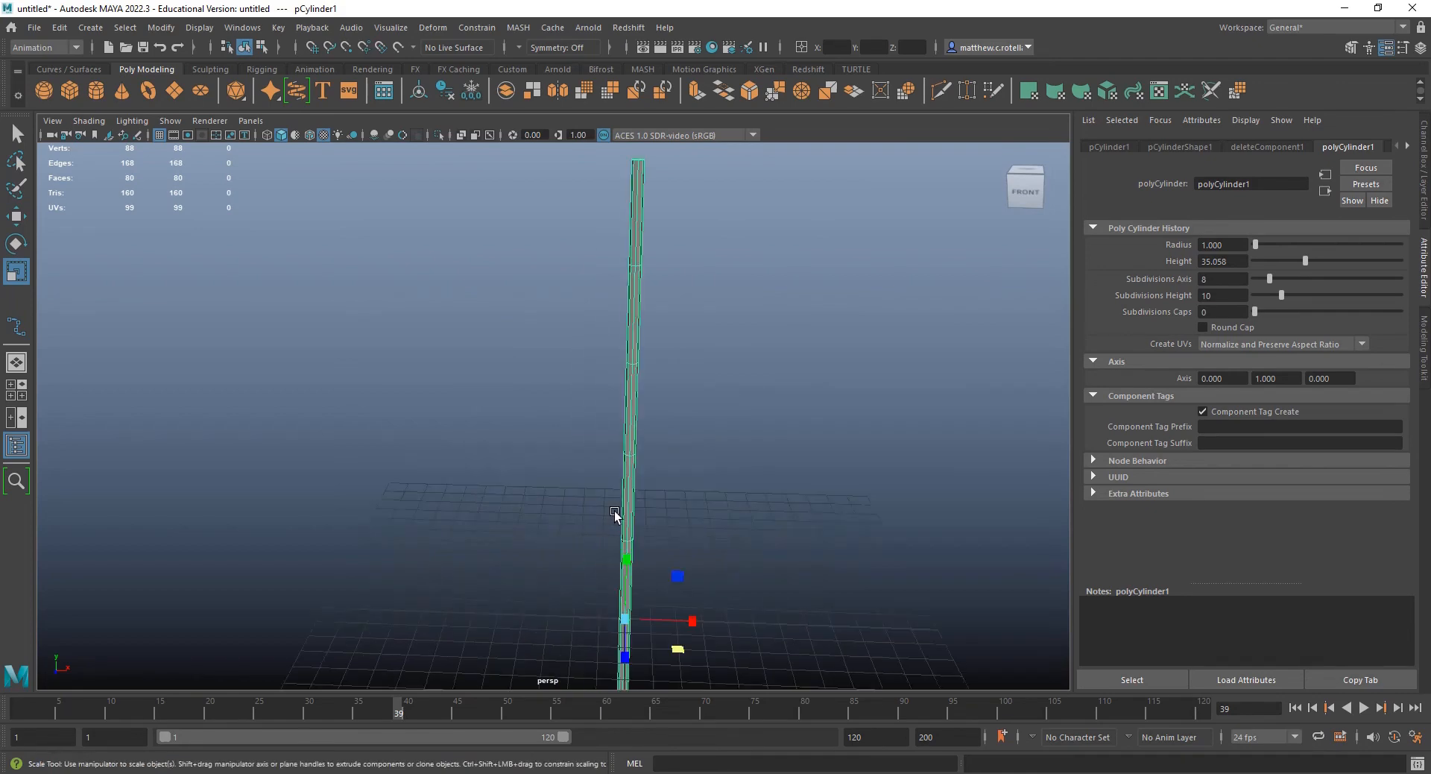
alt+middle_drag(614, 515, 535, 341)
drag(597, 465, 567, 443)
- Insert six additional edge loops at intervals along the thin cylinder's length with the Multi-Cut tool
alt+middle_drag(581, 456, 587, 347)
scroll(574, 473, up, 5)
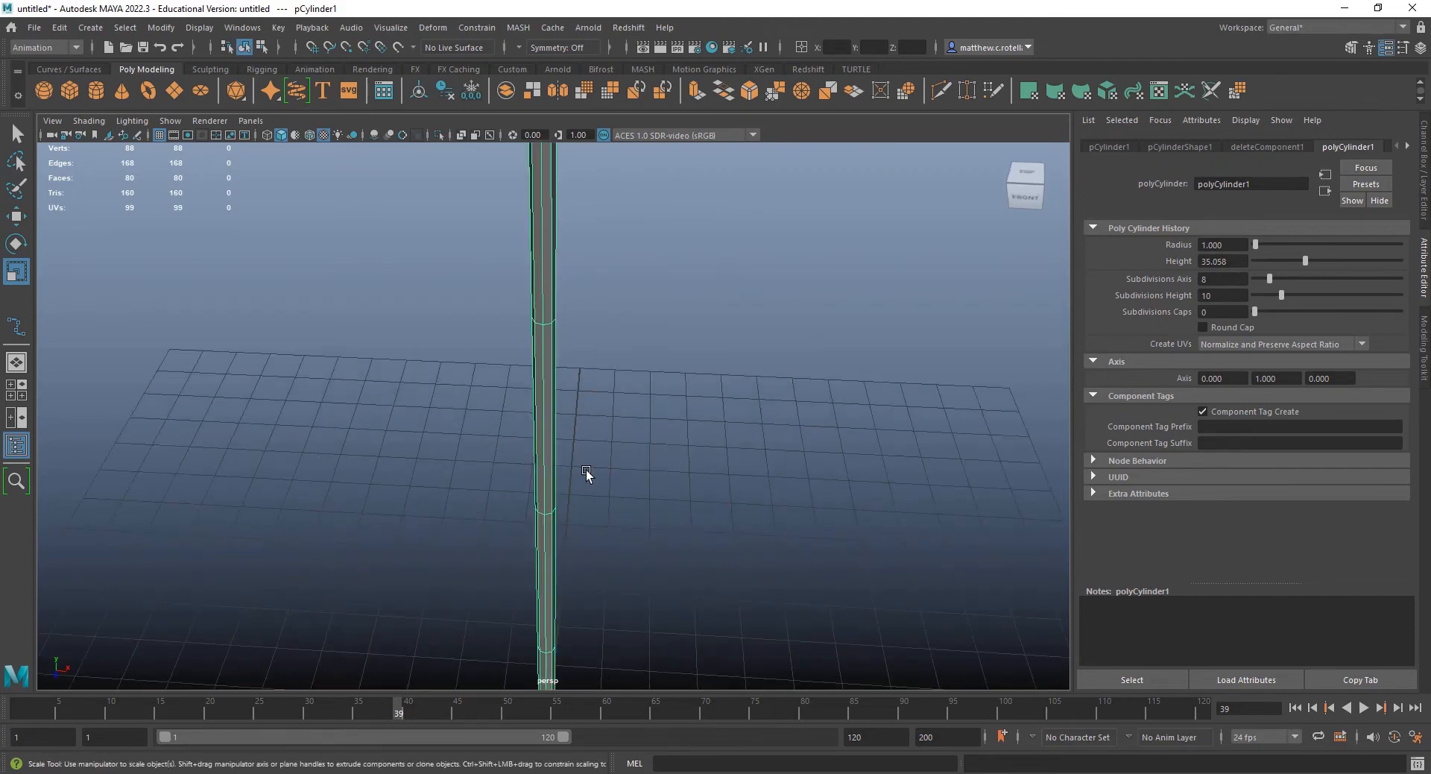
scroll(584, 477, down, 5)
alt+drag(585, 481, 613, 501)
alt+drag(567, 438, 568, 467)
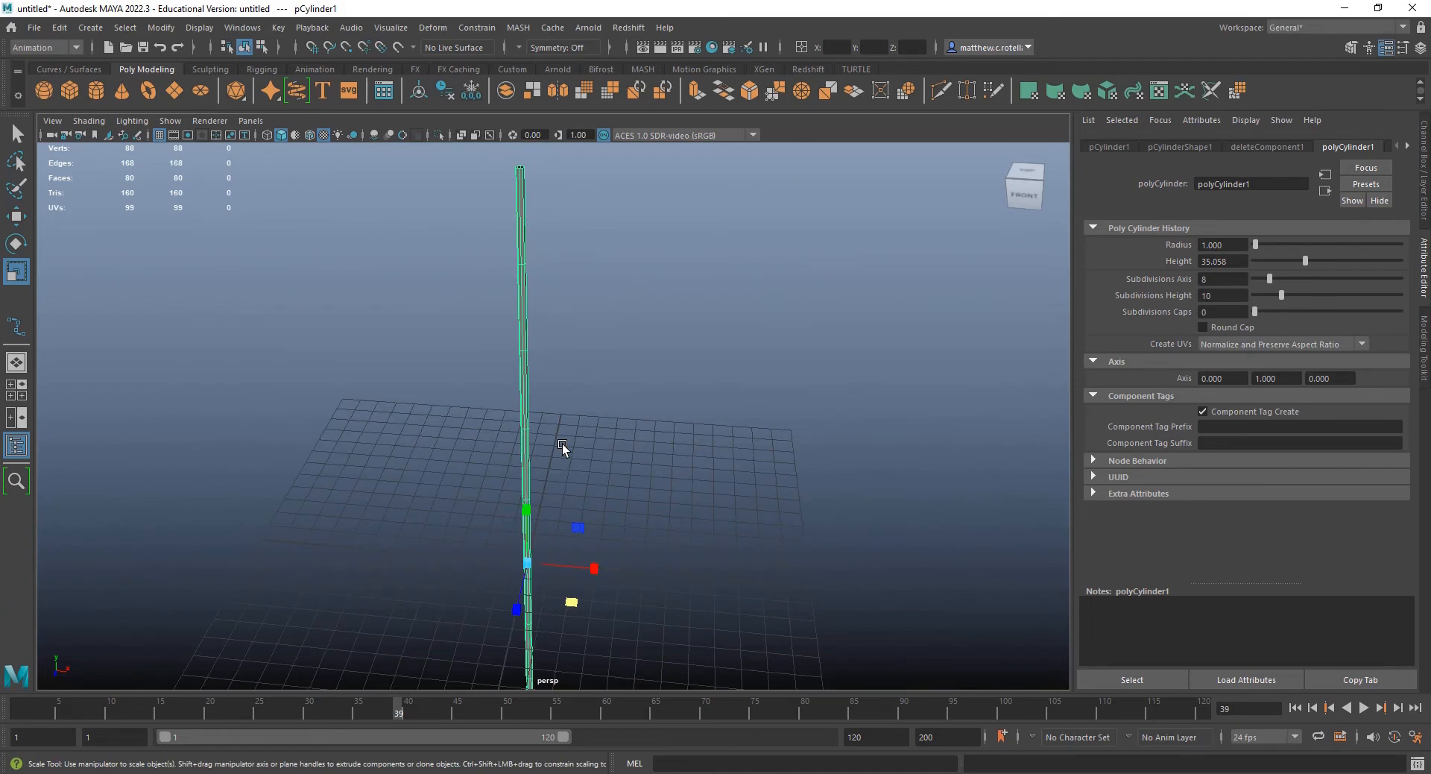
alt+drag(616, 348, 638, 310)
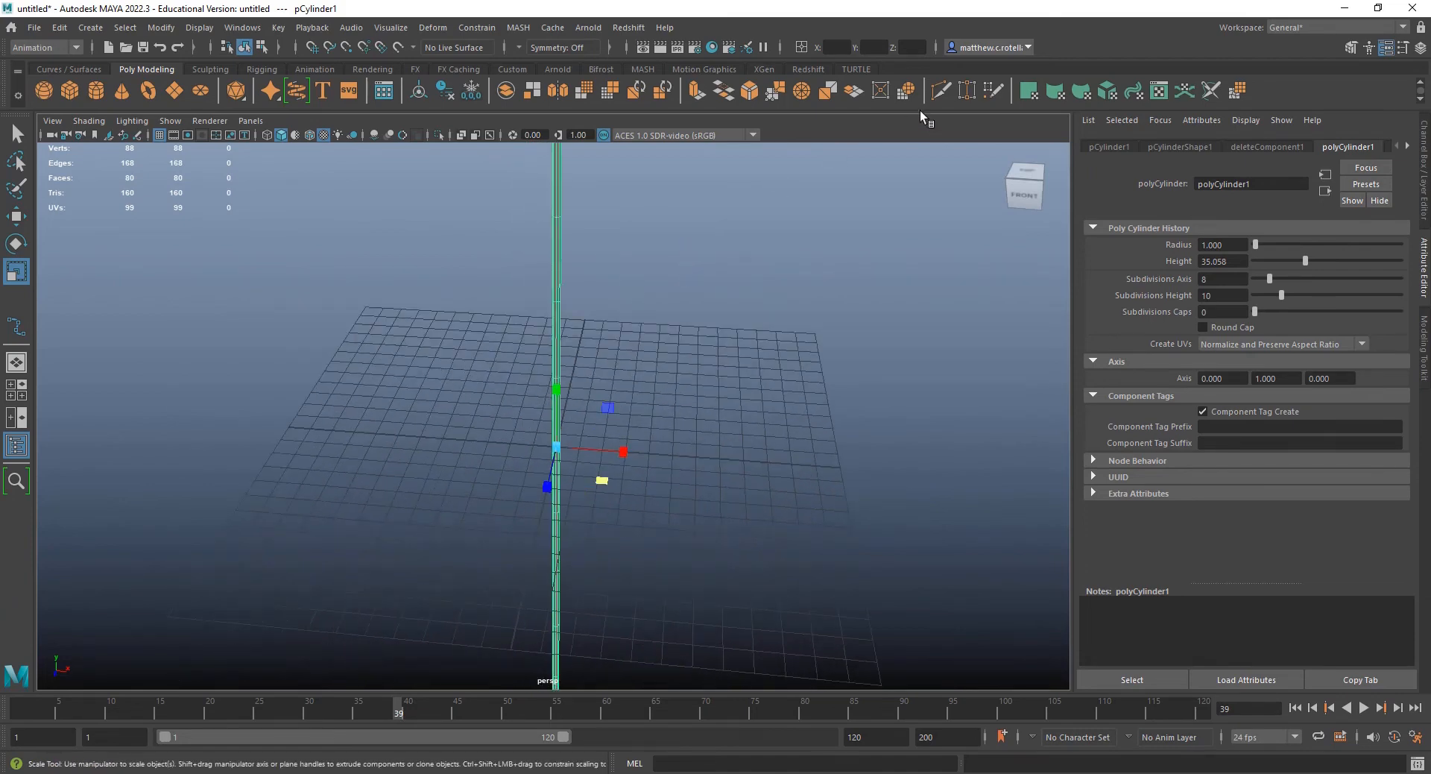
click(939, 91)
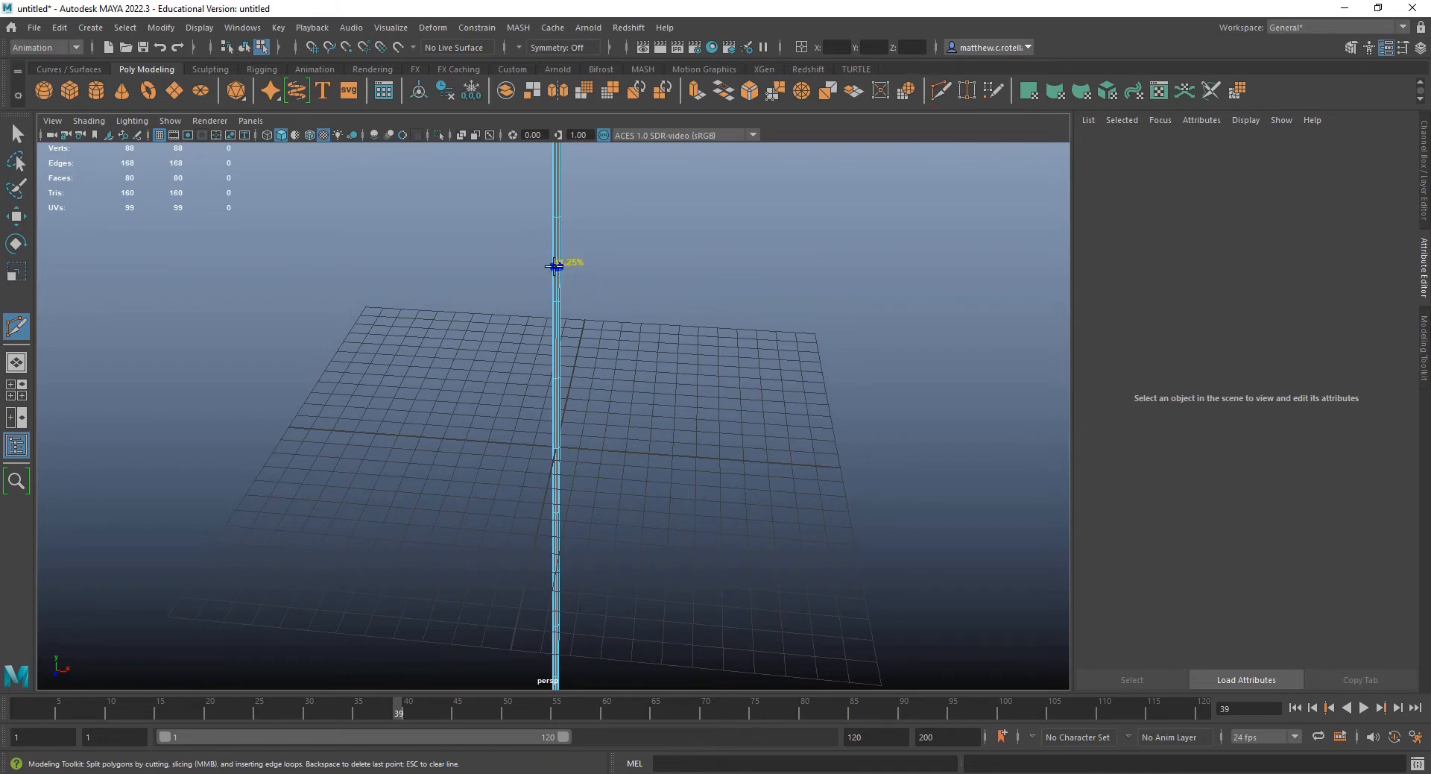
ctrl+click(553, 266)
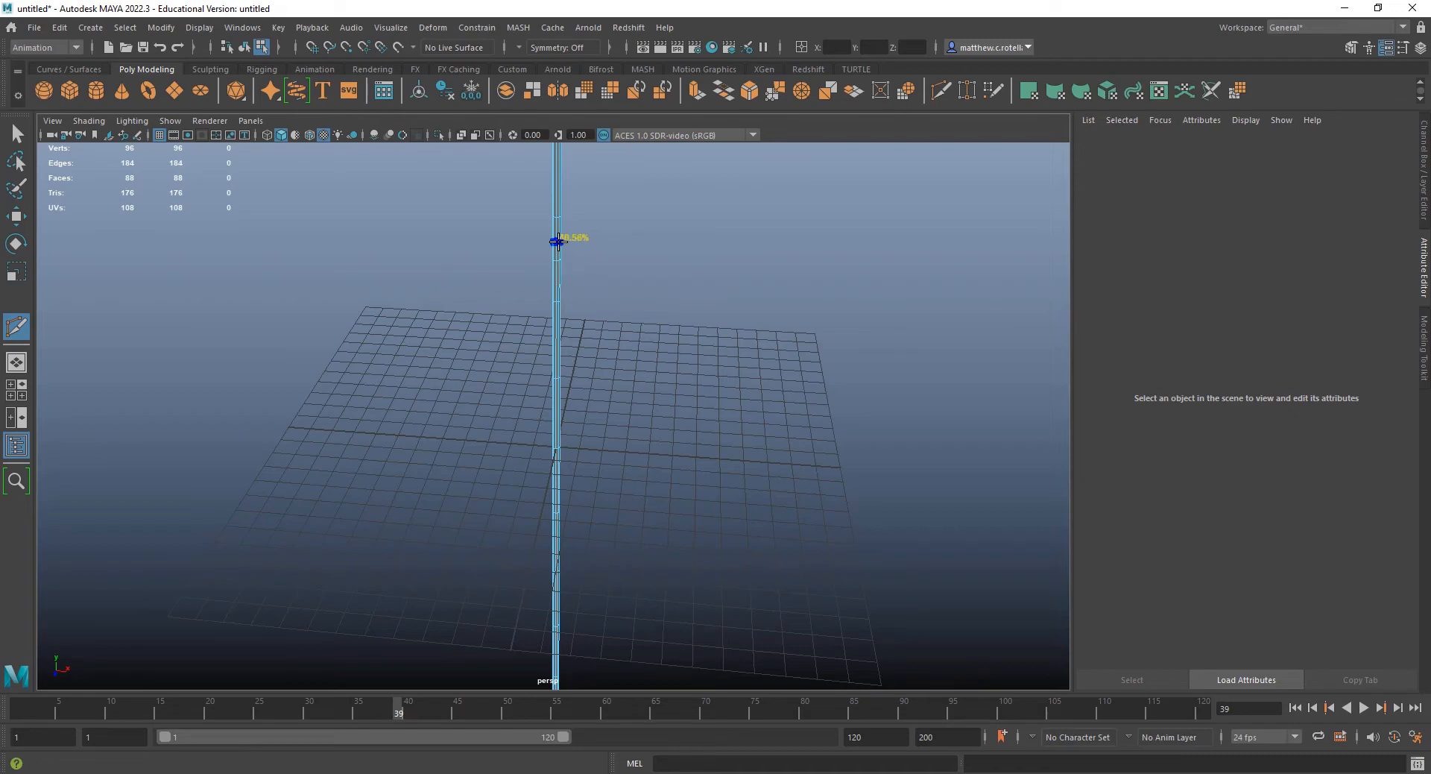
ctrl+click(557, 240)
alt+middle_drag(626, 319, 639, 283)
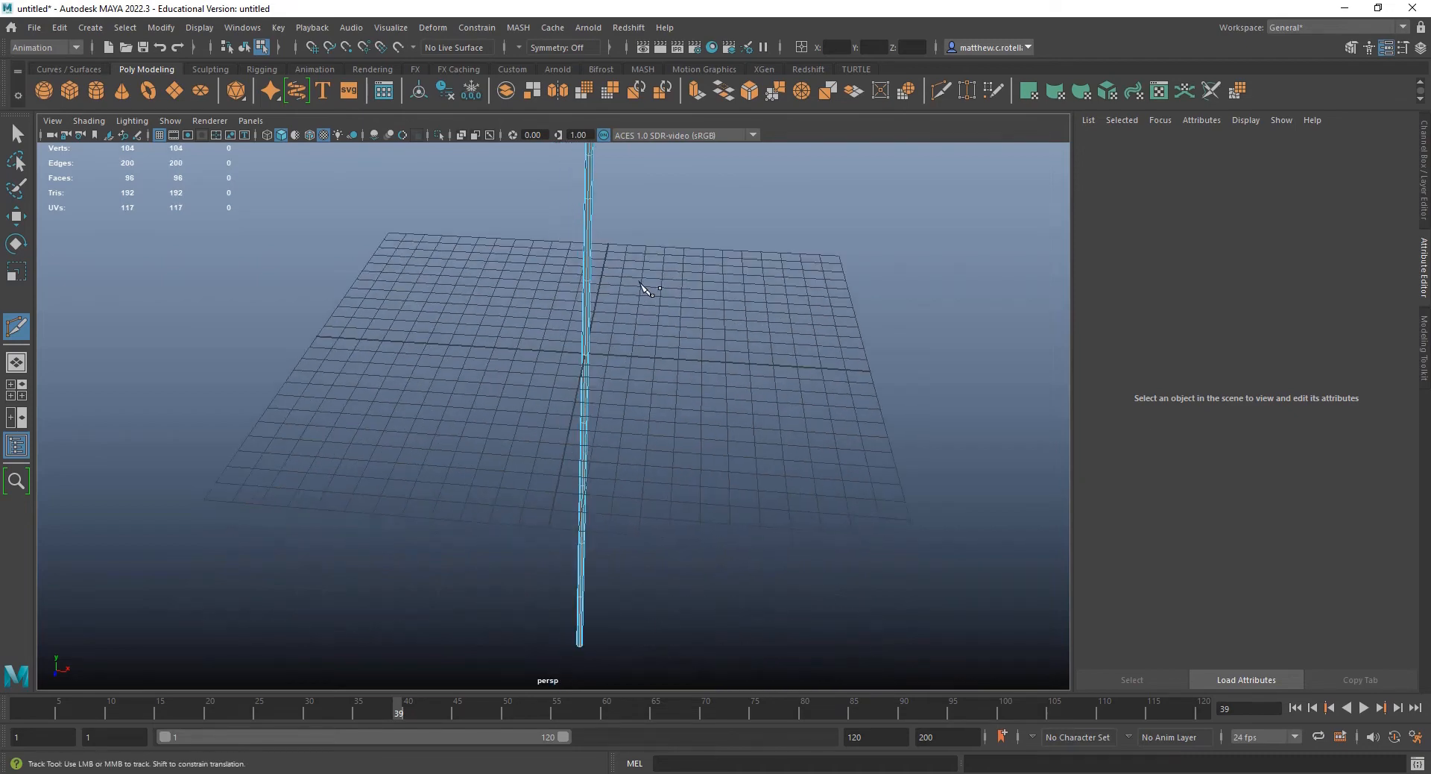
ctrl+click(585, 330)
alt+drag(665, 339, 642, 383)
ctrl+click(589, 392)
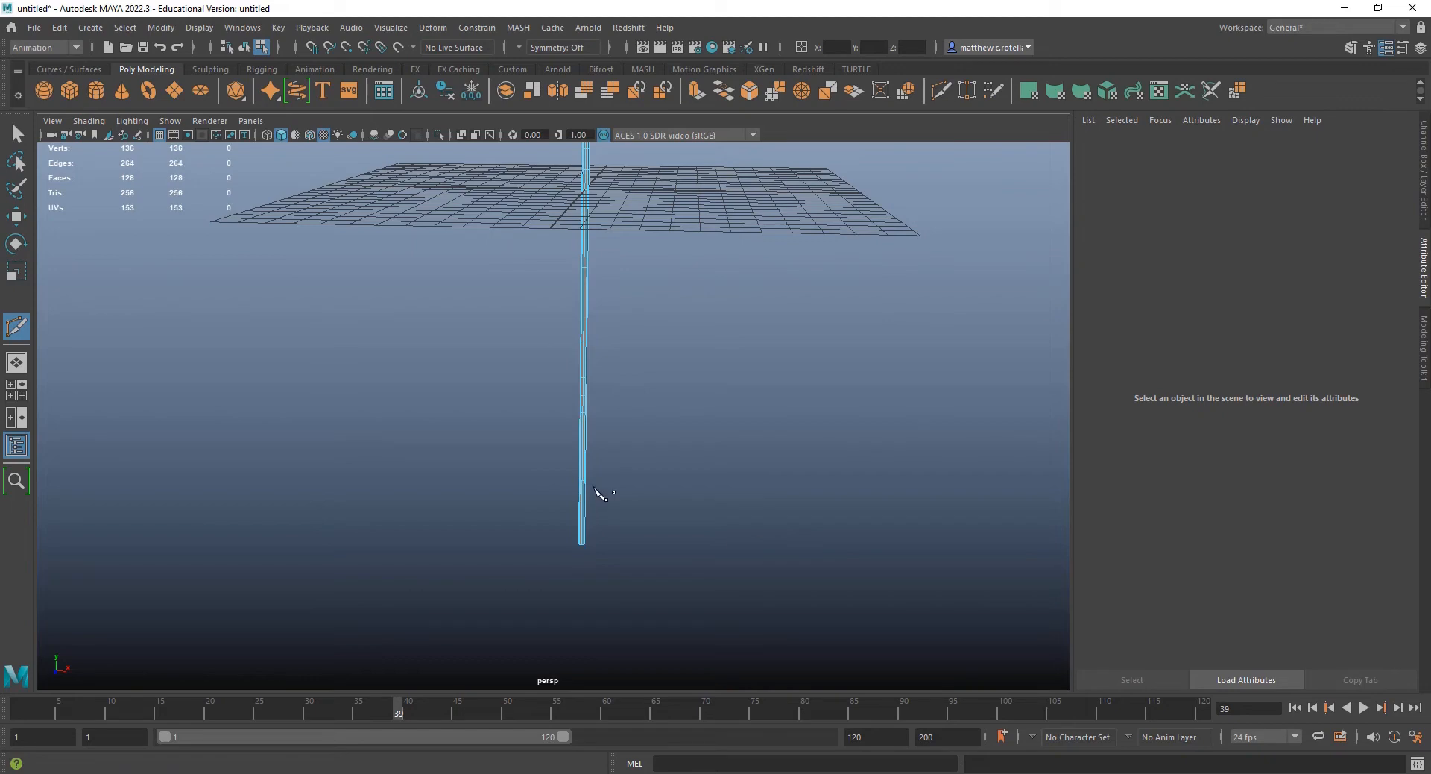
- Leave Multi-Cut and select the whole thin cylinder in object mode
key(q)
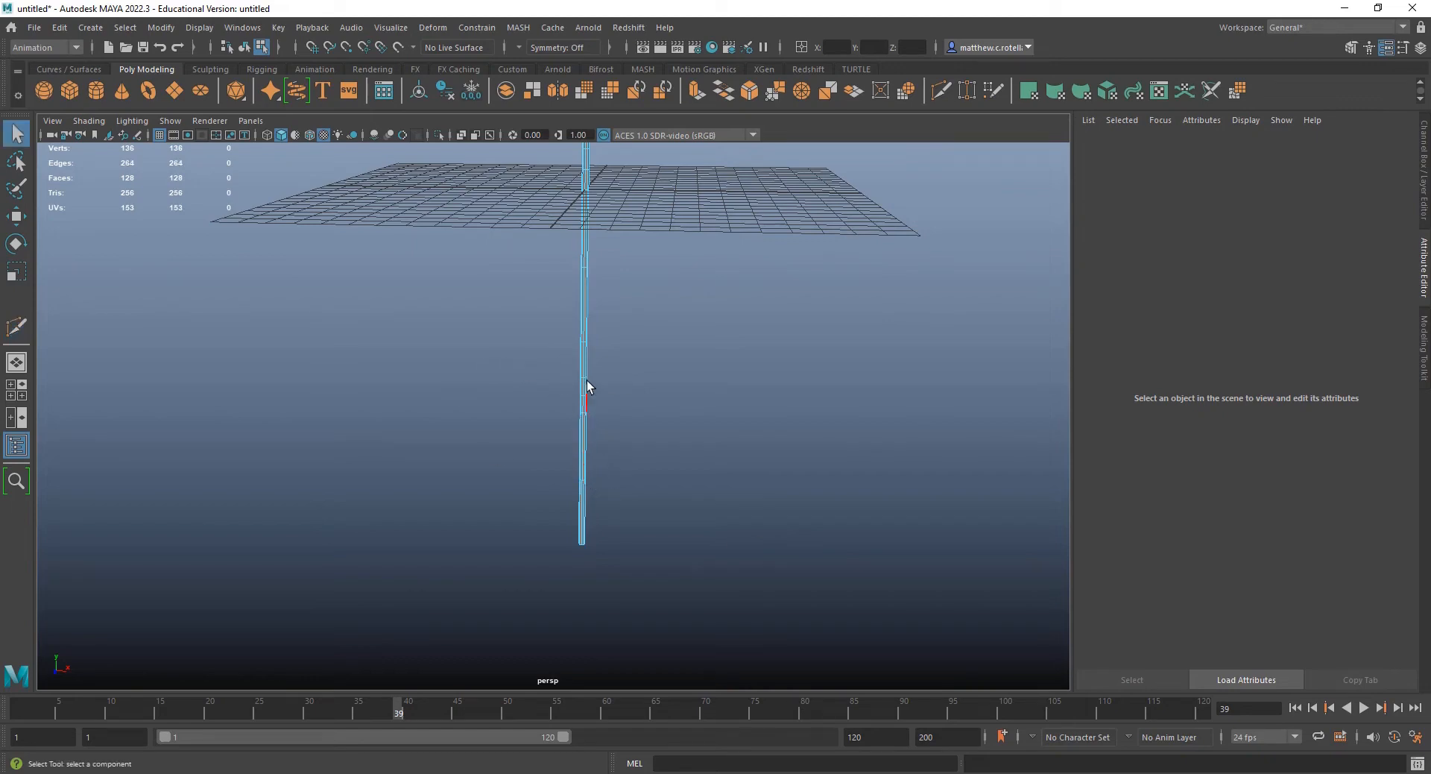
alt+drag(587, 381, 505, 340)
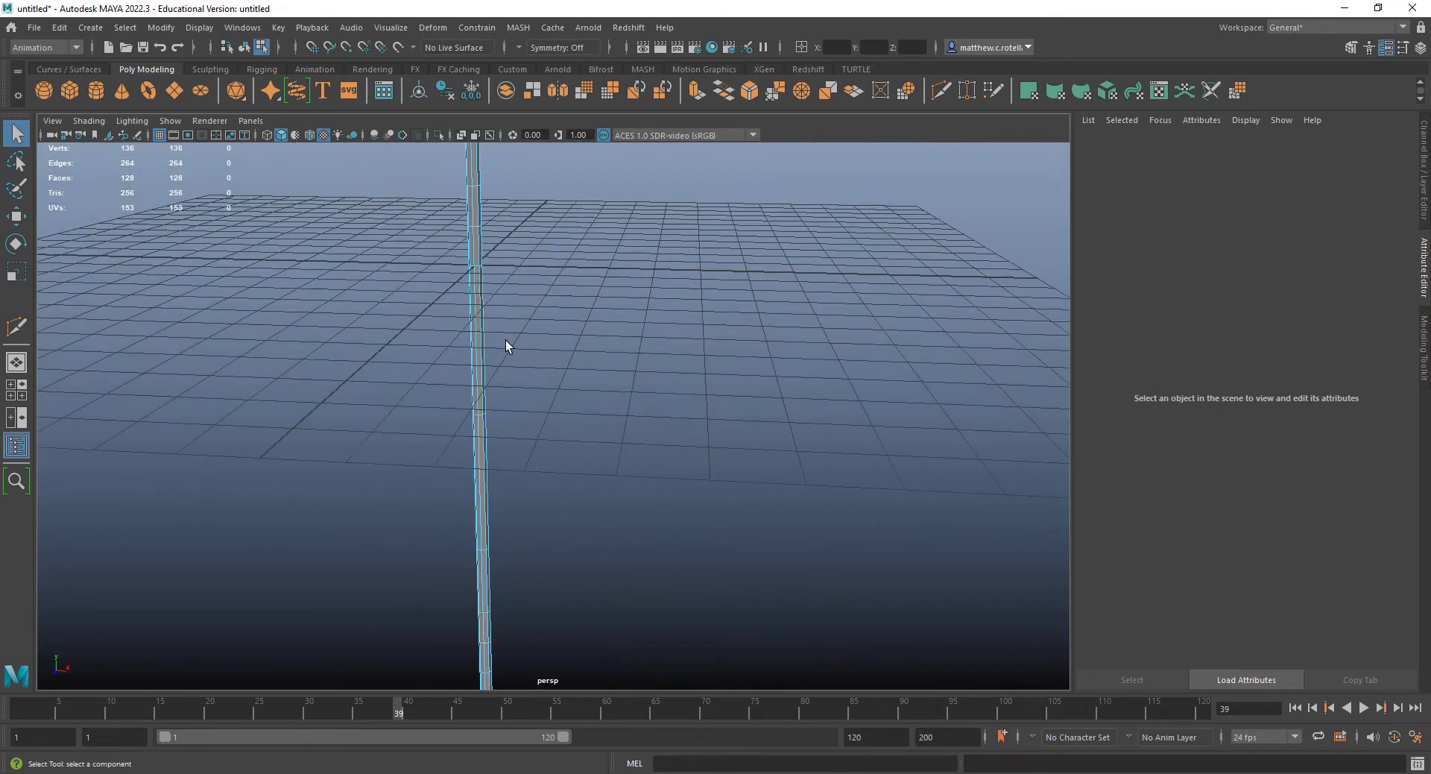
right_drag(477, 287, 555, 254)
alt+drag(477, 275, 579, 351)
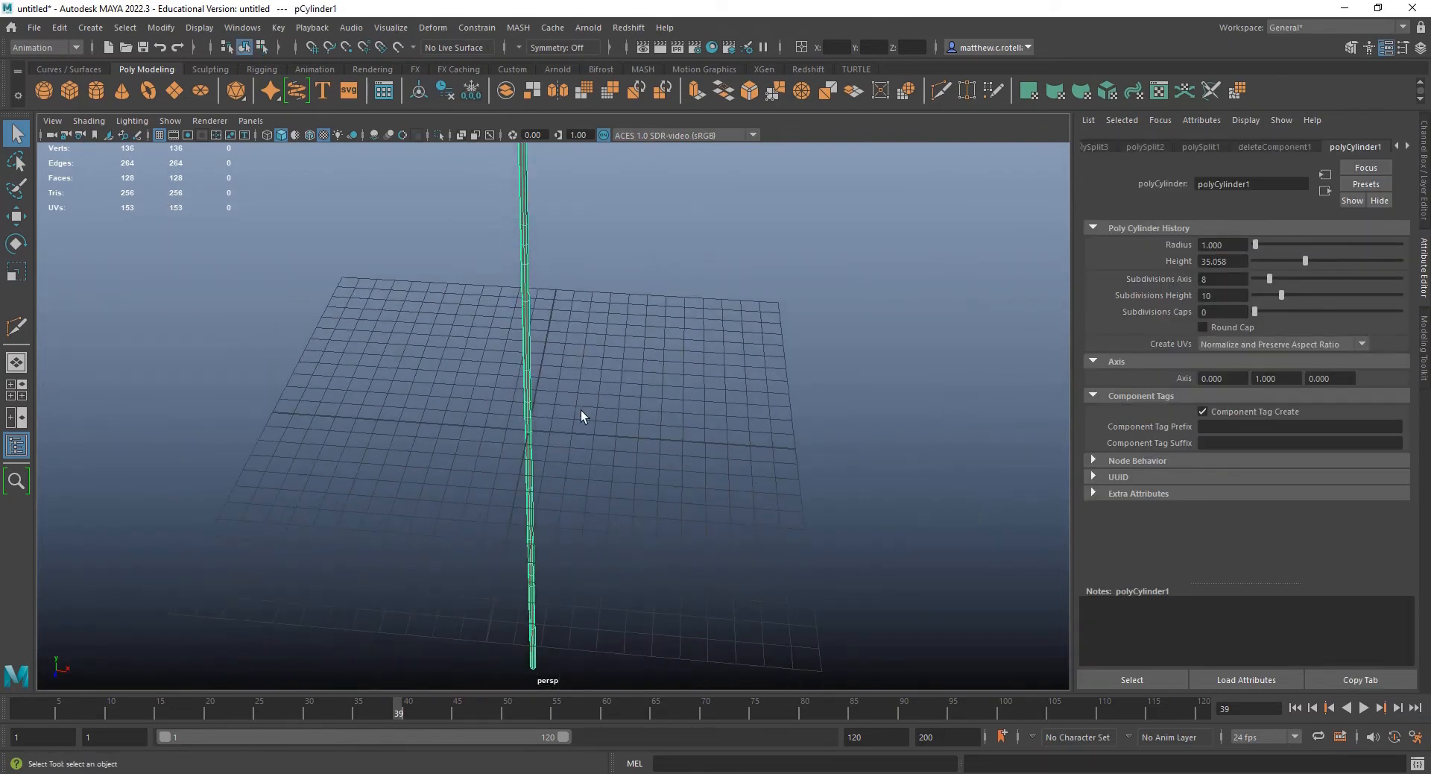
scroll(525, 400, up, 3)
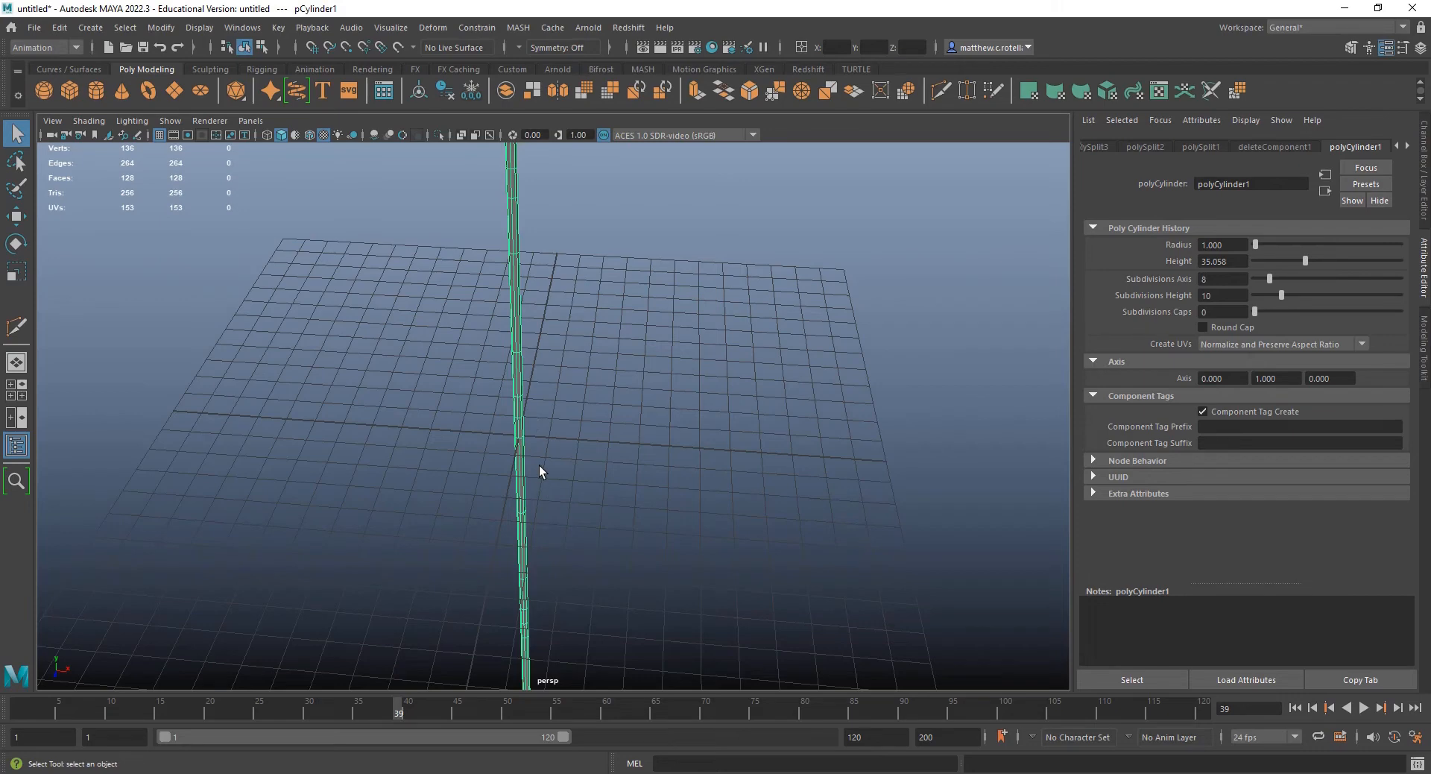
- Move the thin cylinder about 0.168 cm along X, slightly off the origin
key(w)
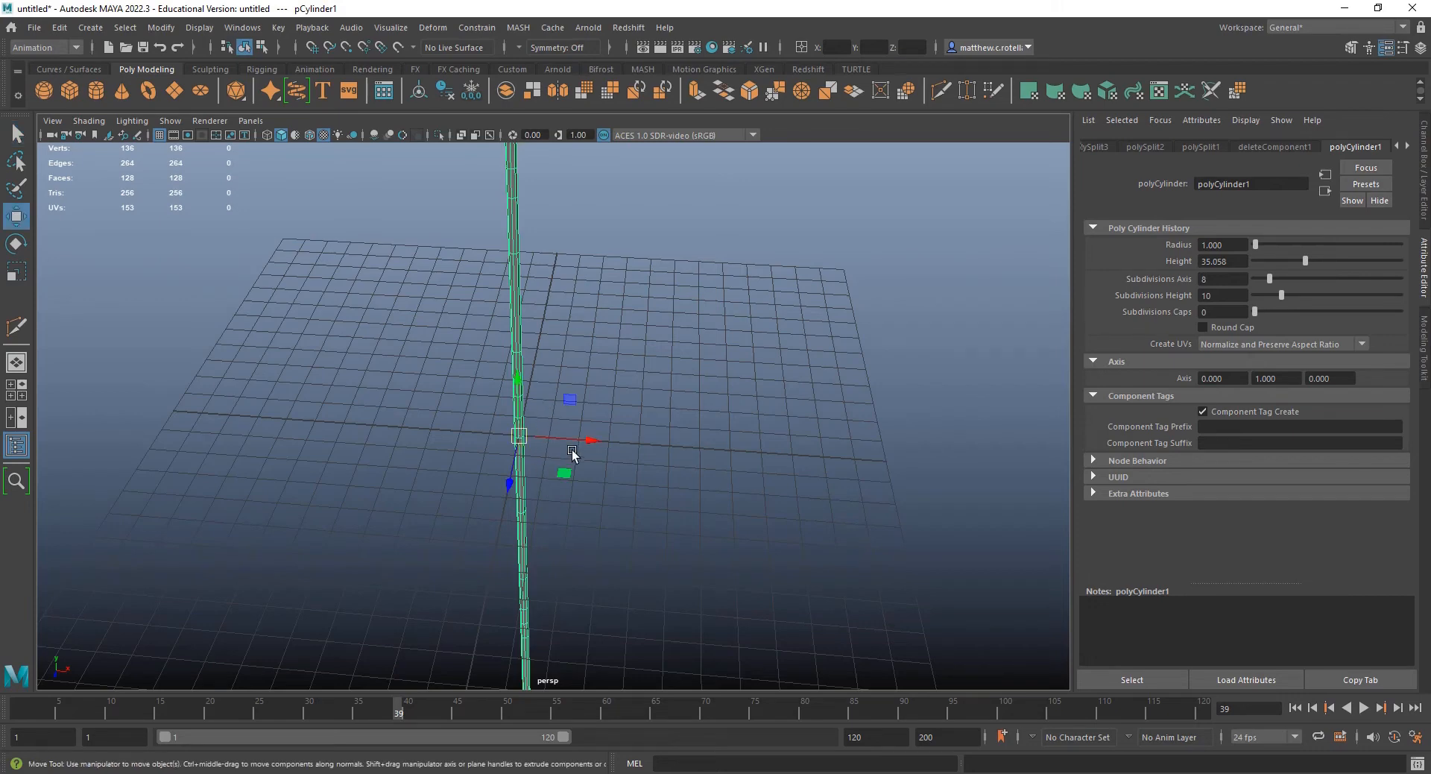
drag(578, 439, 585, 440)
scroll(527, 462, up, 7)
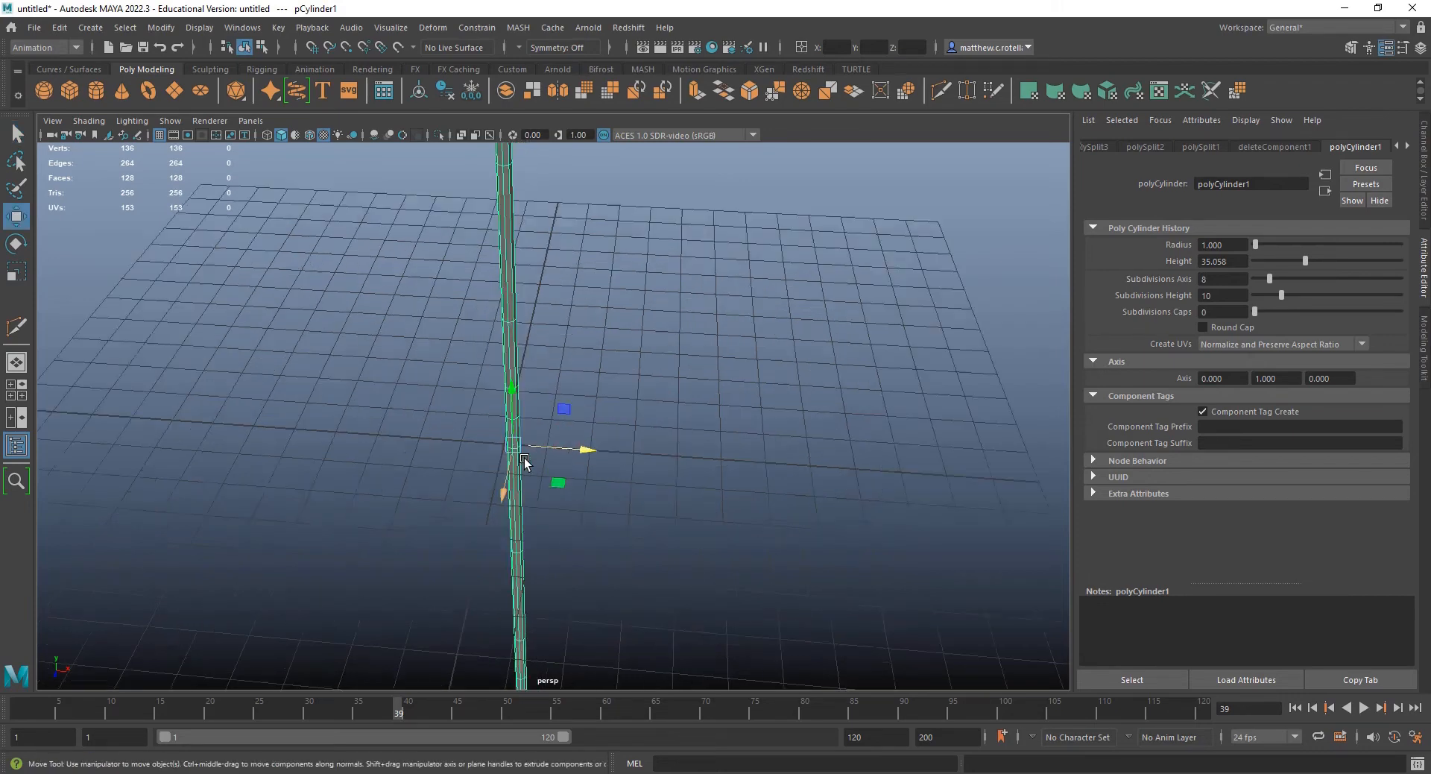
alt+middle_drag(527, 462, 579, 467)
scroll(601, 521, up, 4)
alt+middle_drag(768, 316, 574, 533)
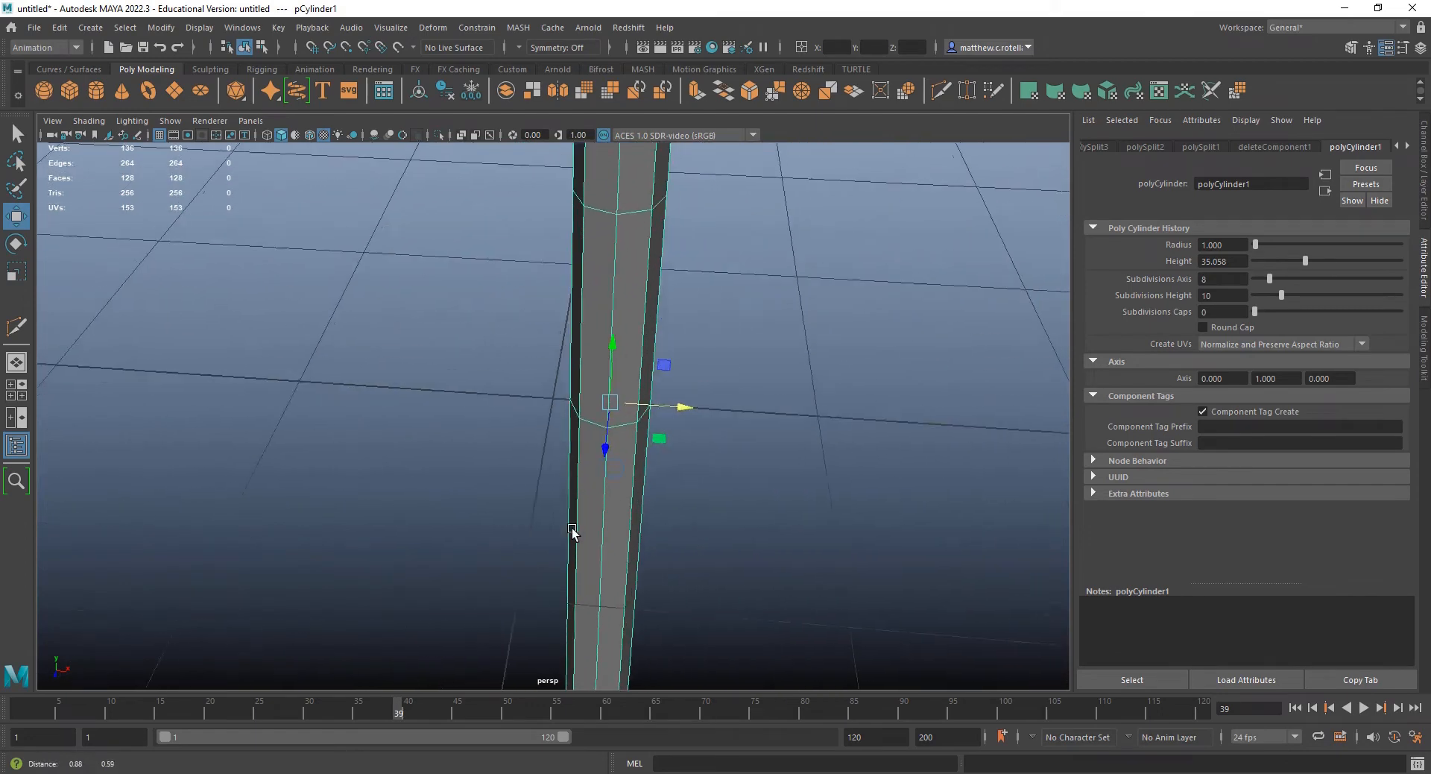
drag(686, 472, 682, 474)
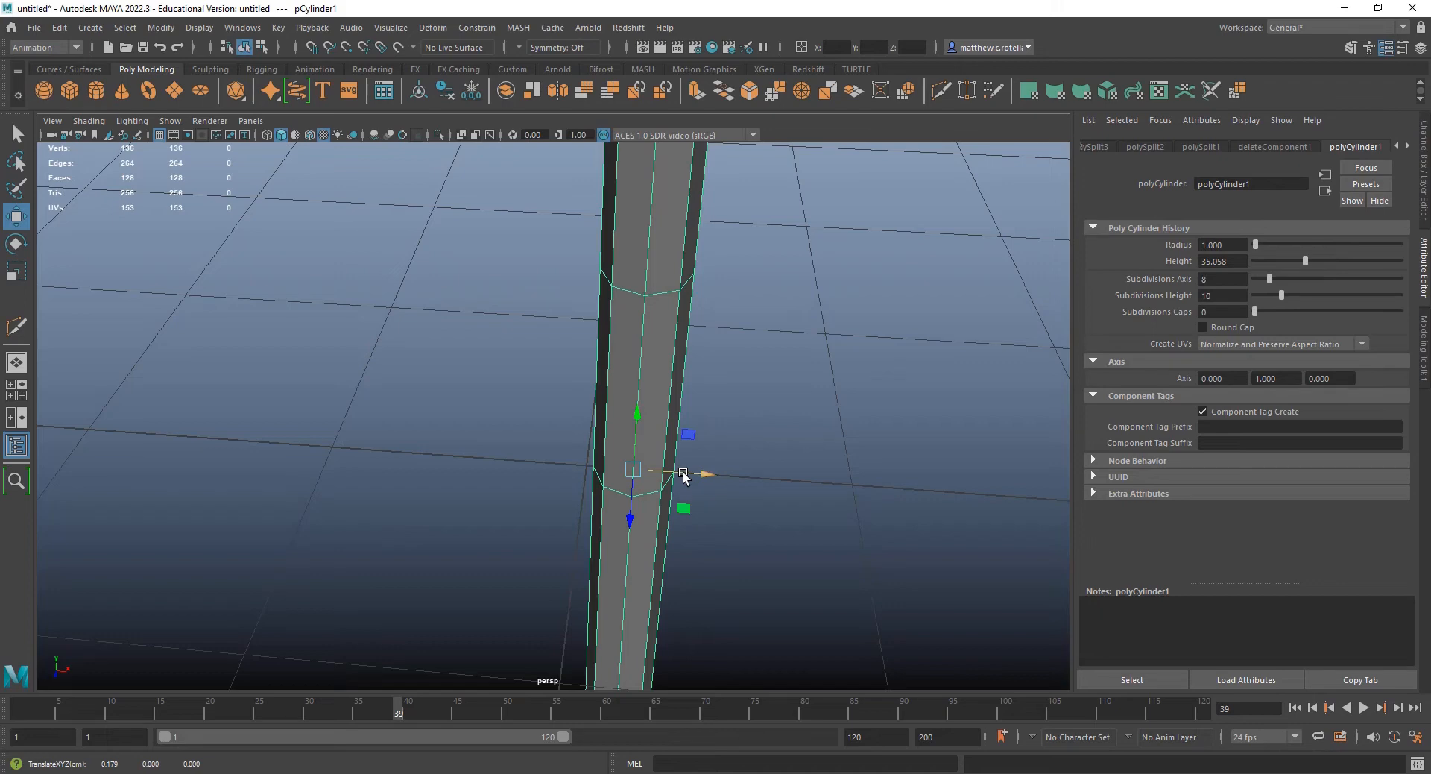
drag(682, 472, 649, 471)
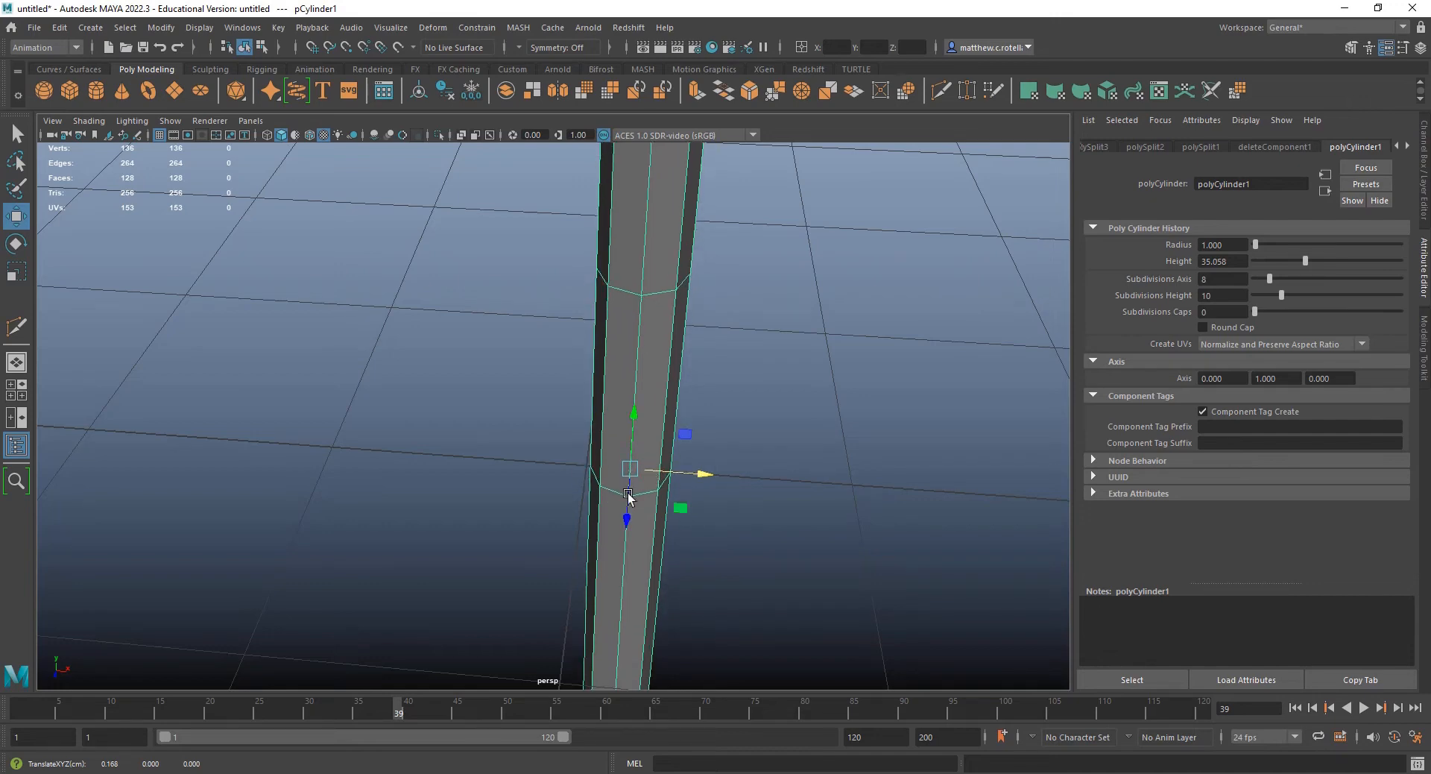
mouse_move(757, 486)
alt+mouse_down()
mouse_move(772, 483)
mouse_move(760, 508)
alt+mouse_up()
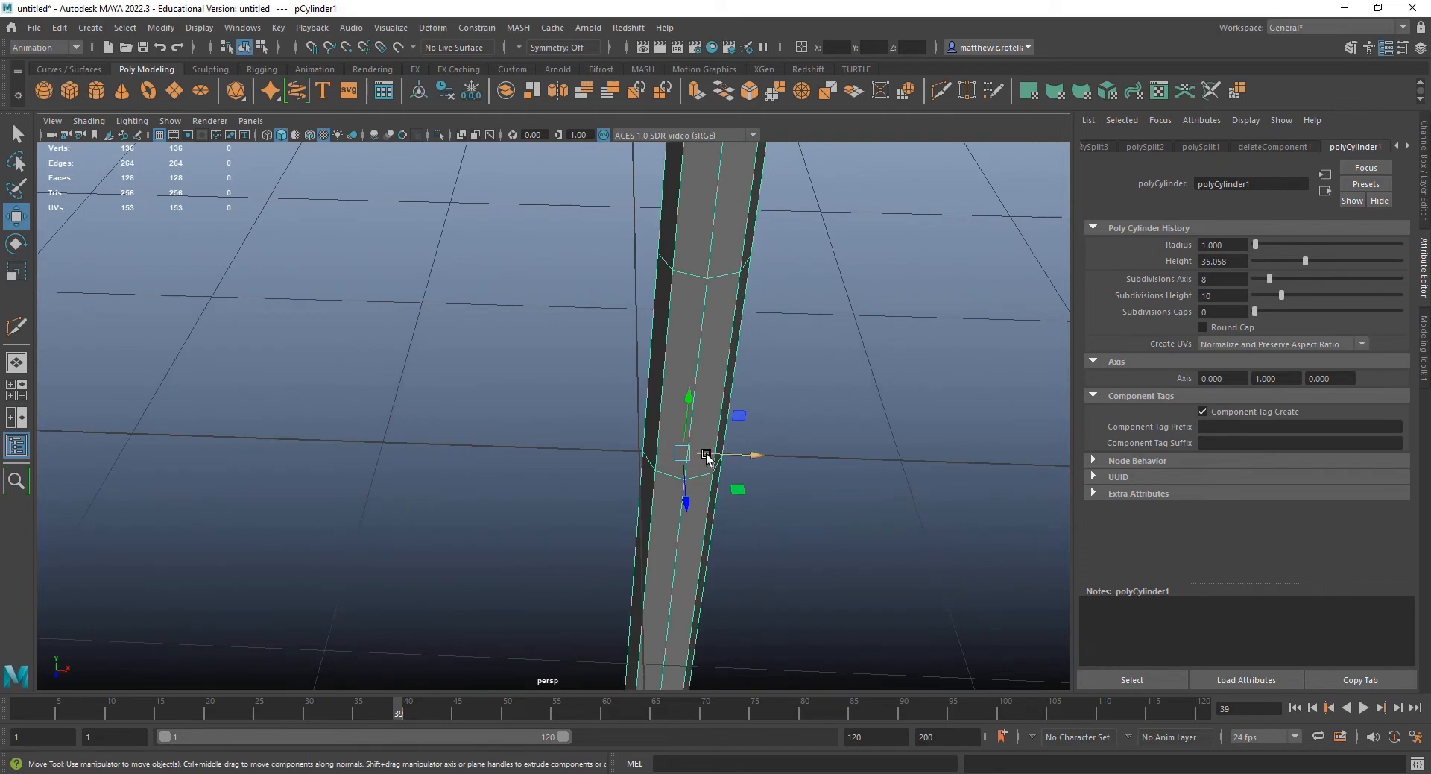
scroll(684, 393, down, 8)
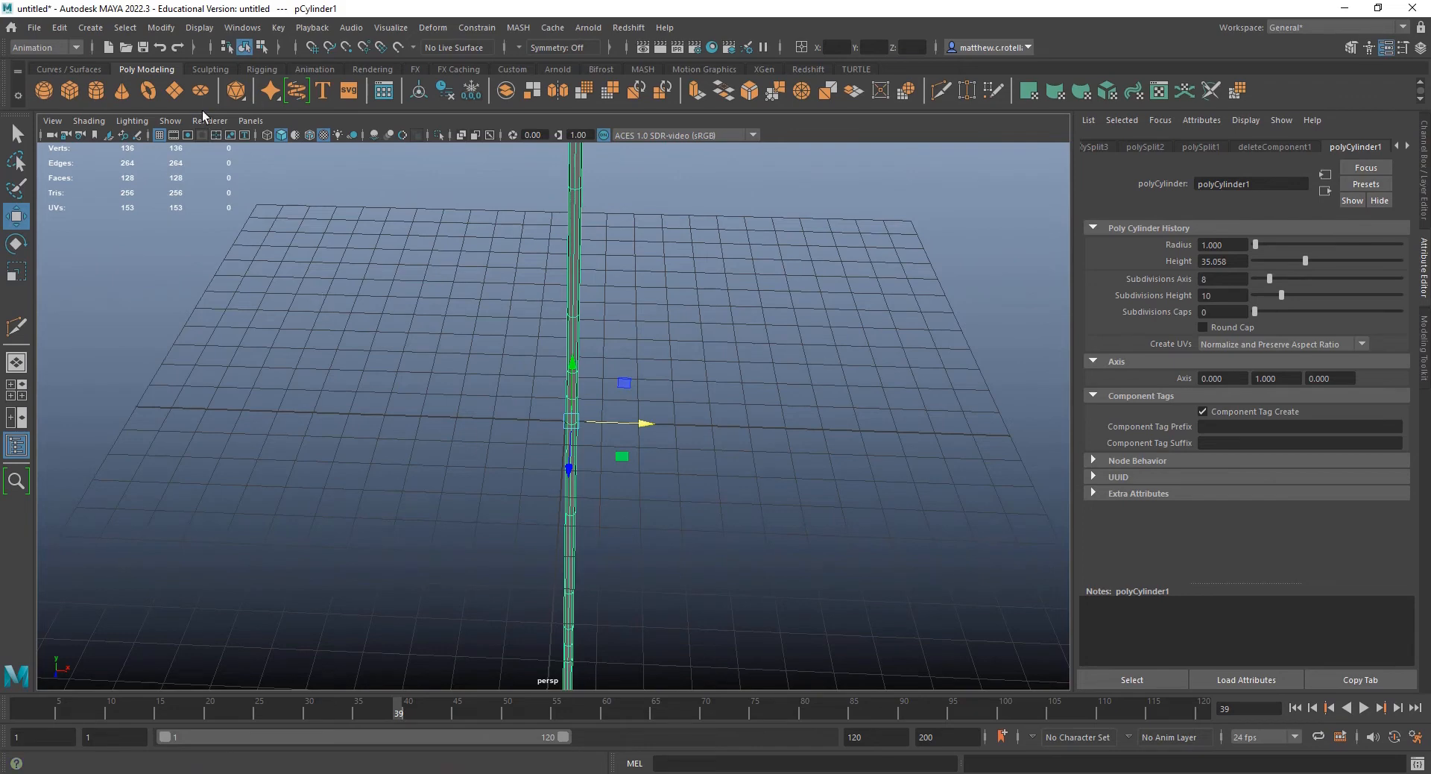
- Switch to the Modeling menu set and configure the Mirror options for the thin cylinder with the border set to Do not merge borders
click(46, 47)
click(44, 63)
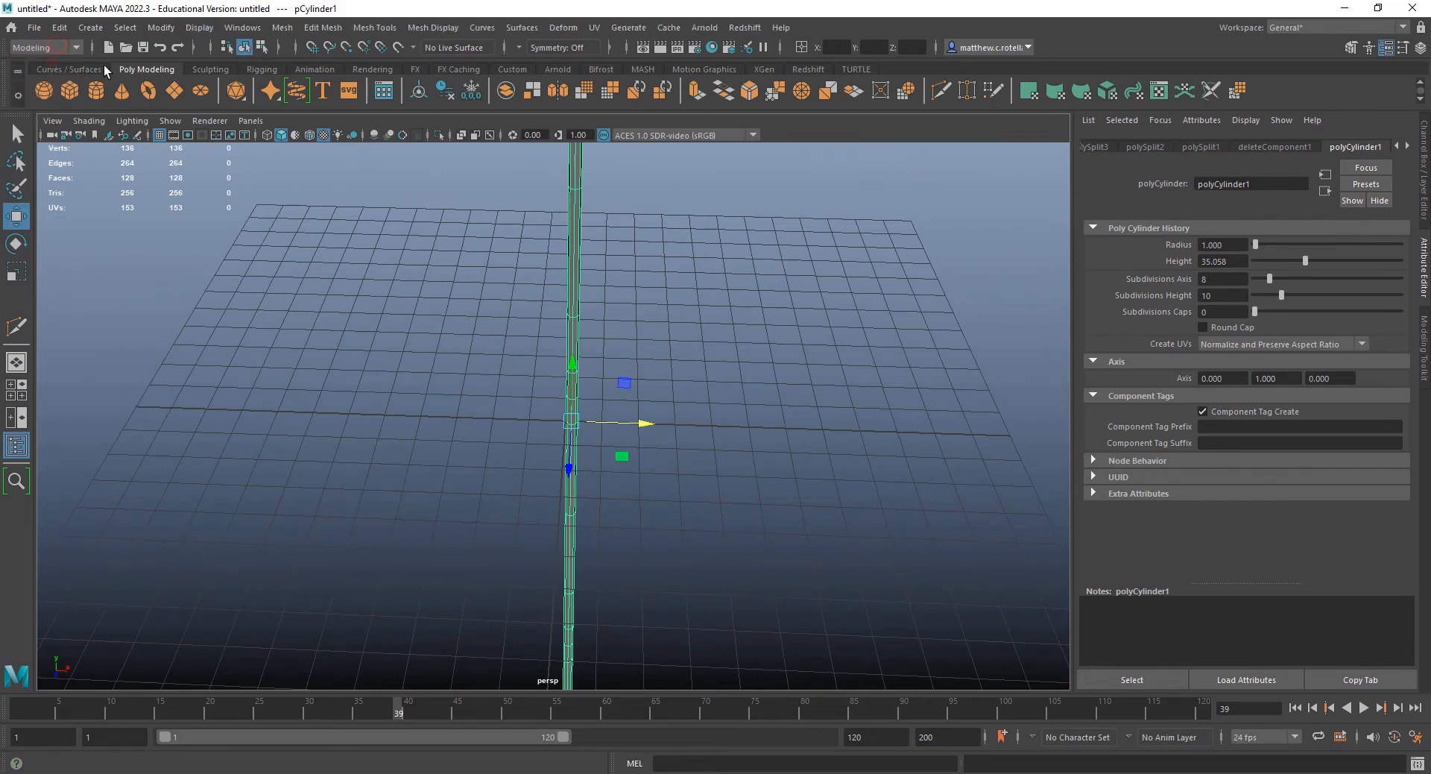
click(290, 29)
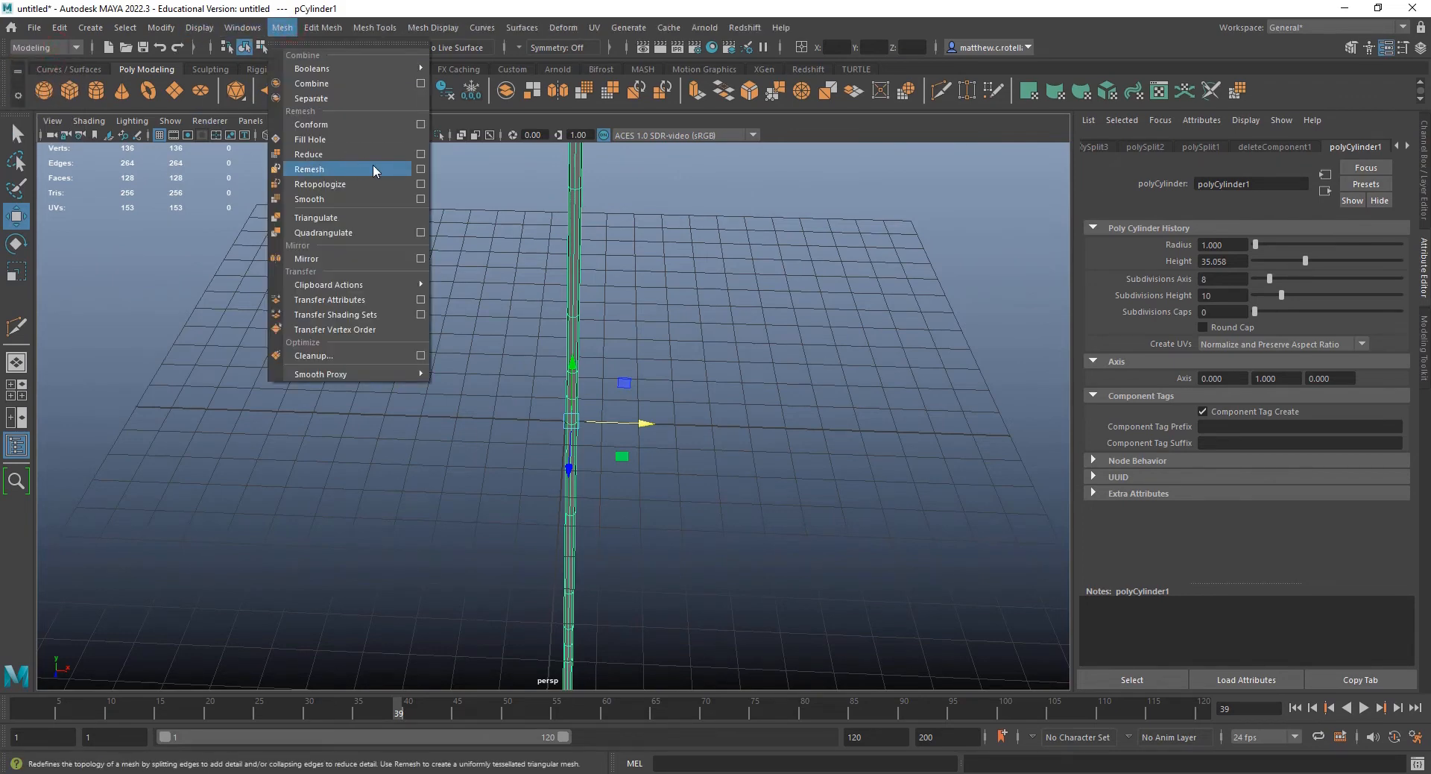
click(420, 259)
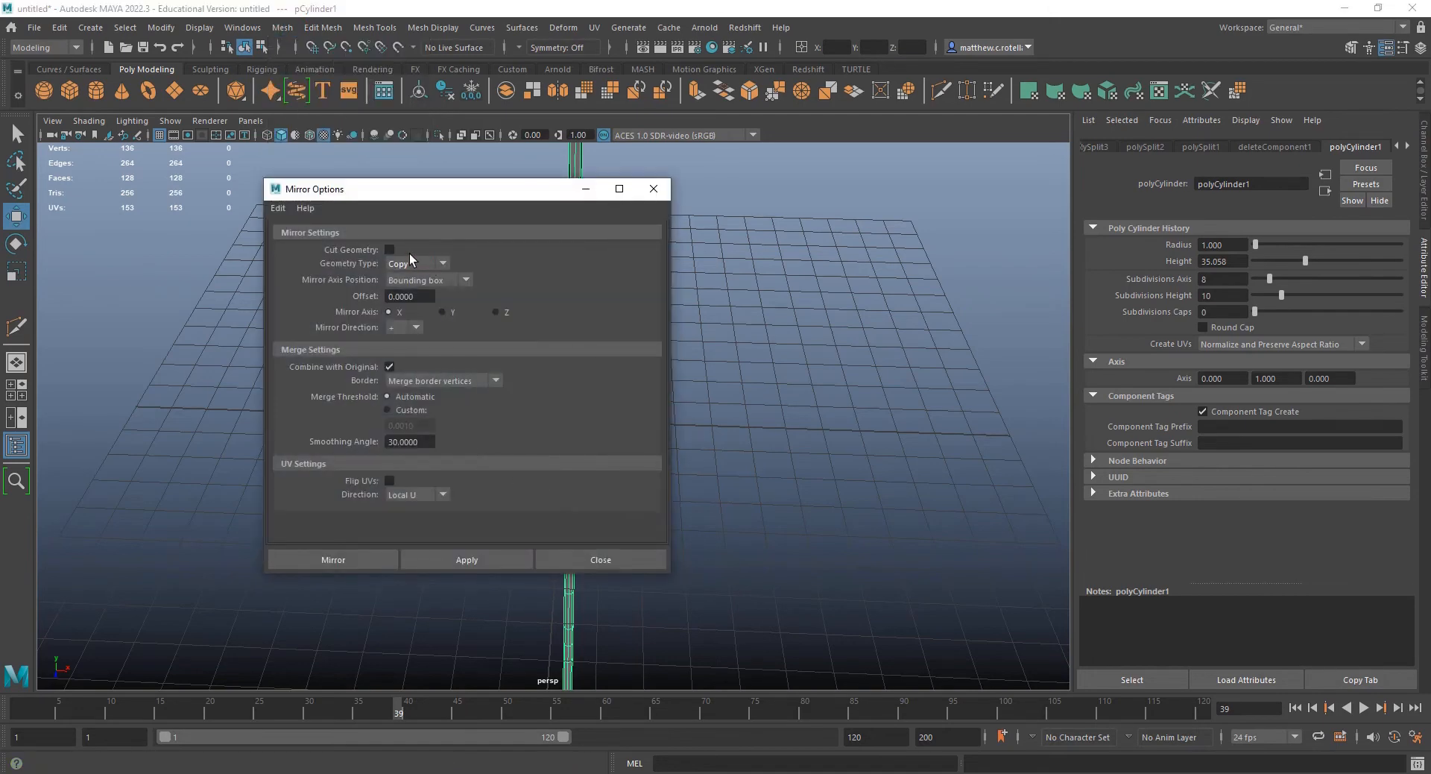
drag(414, 190, 962, 241)
click(982, 430)
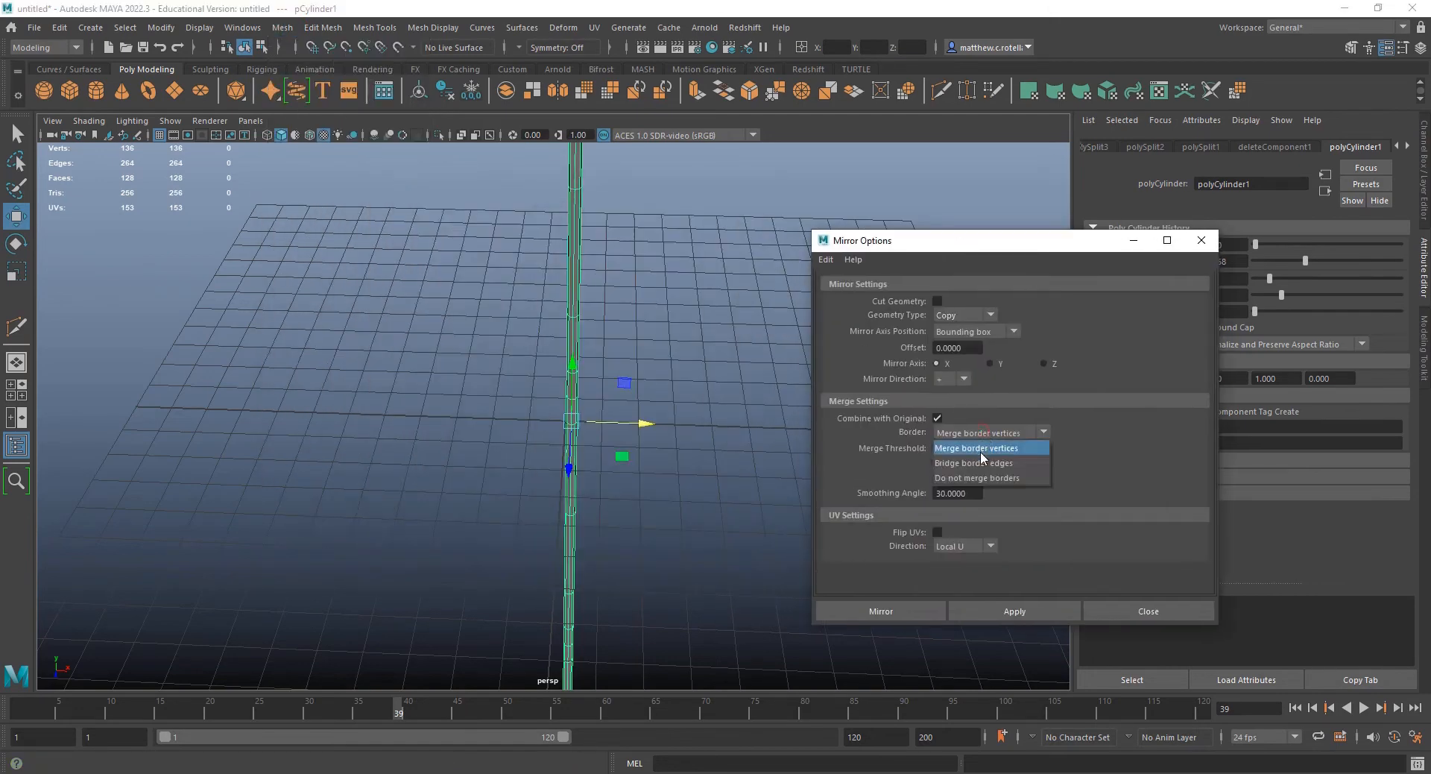
click(976, 478)
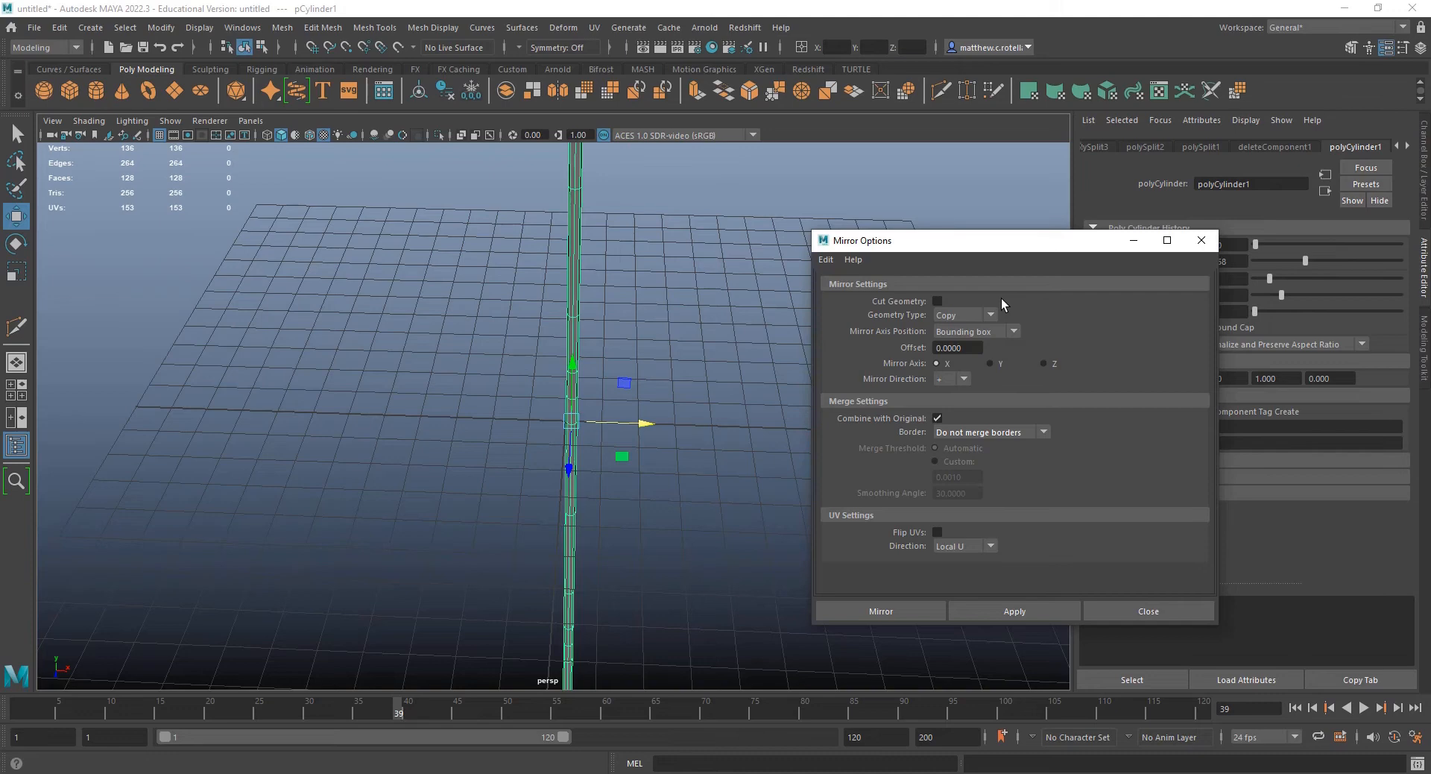
- Mirror the thin cylinder as a combined copy across the X axis, using World as the mirror axis position
scroll(558, 469, up, 5)
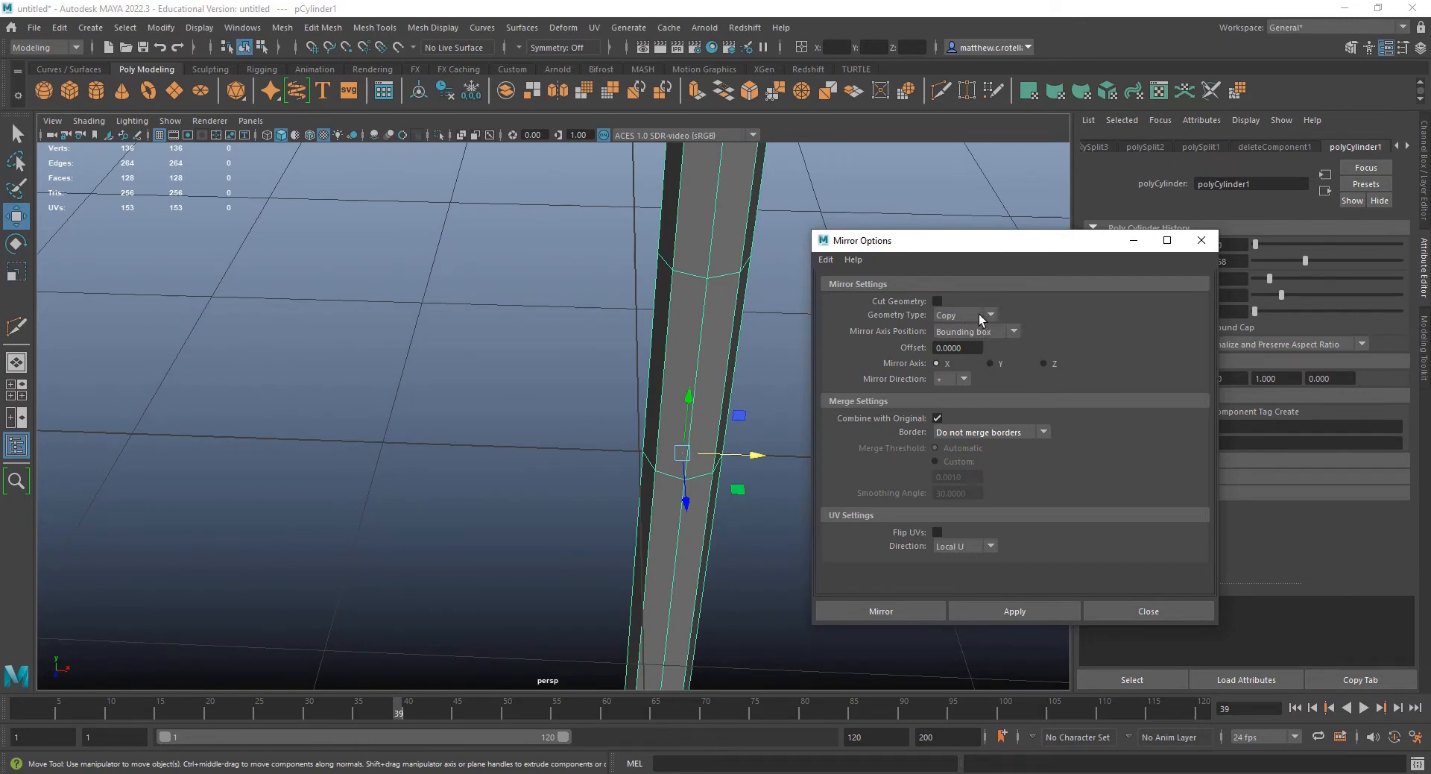
click(985, 332)
click(972, 378)
click(1006, 612)
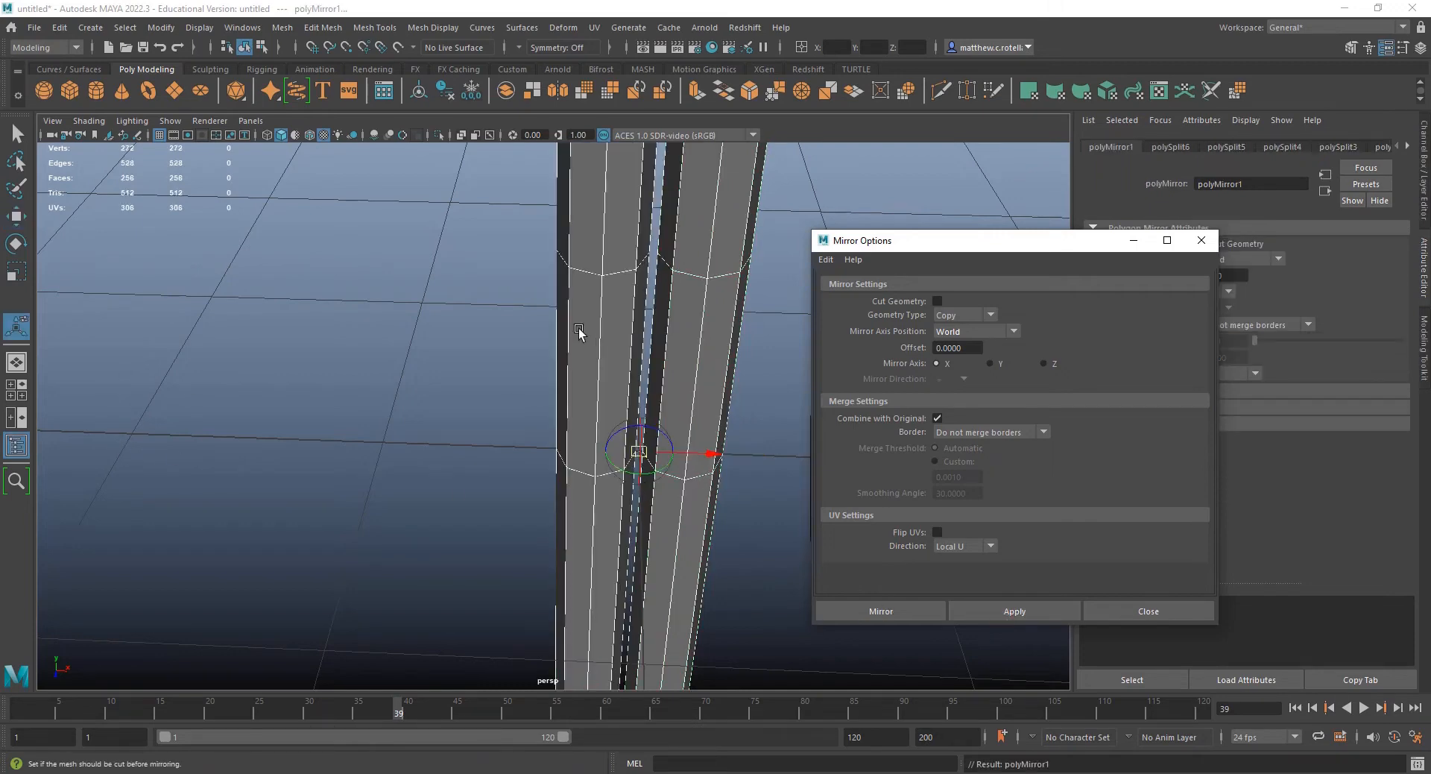
scroll(578, 335, down, 5)
scroll(565, 364, up, 1)
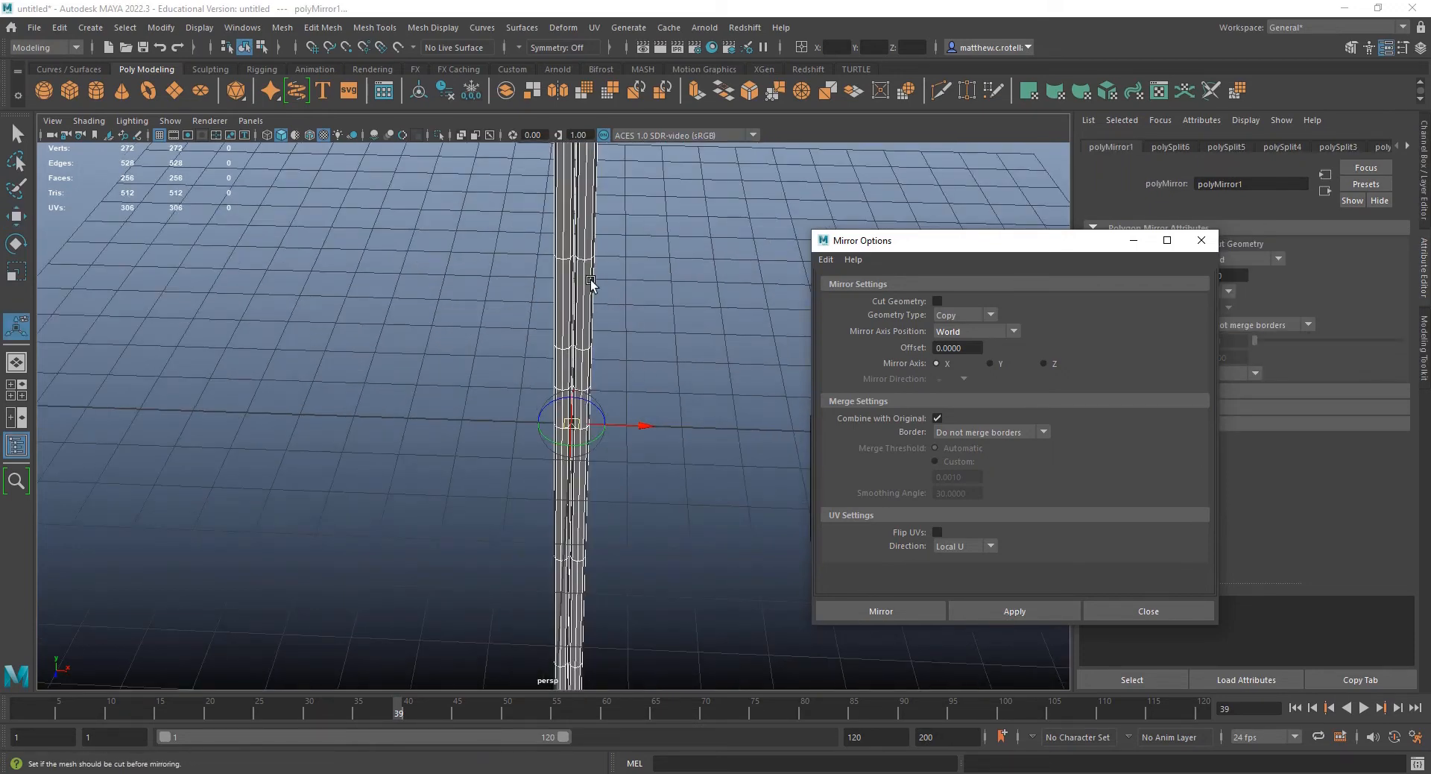
scroll(573, 418, up, 10)
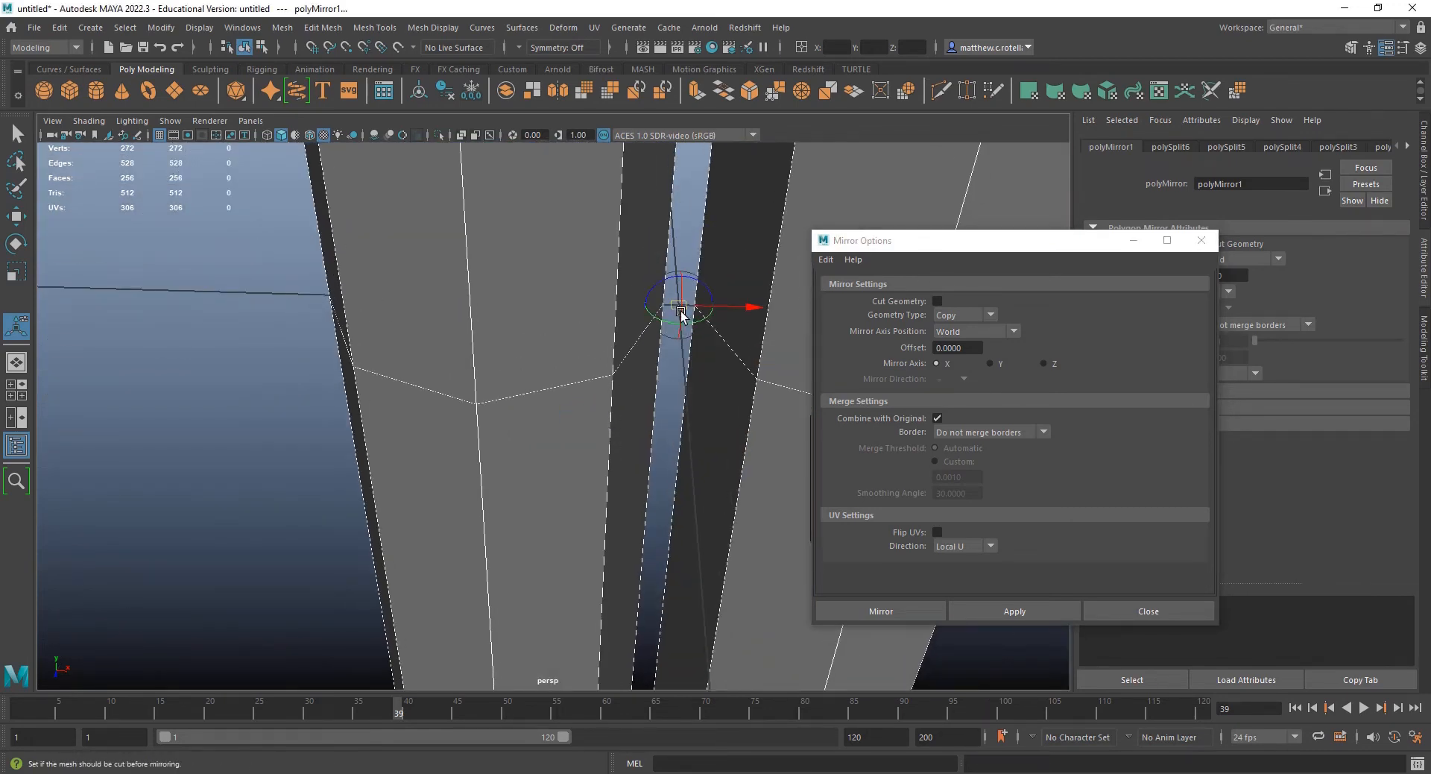
key(f)
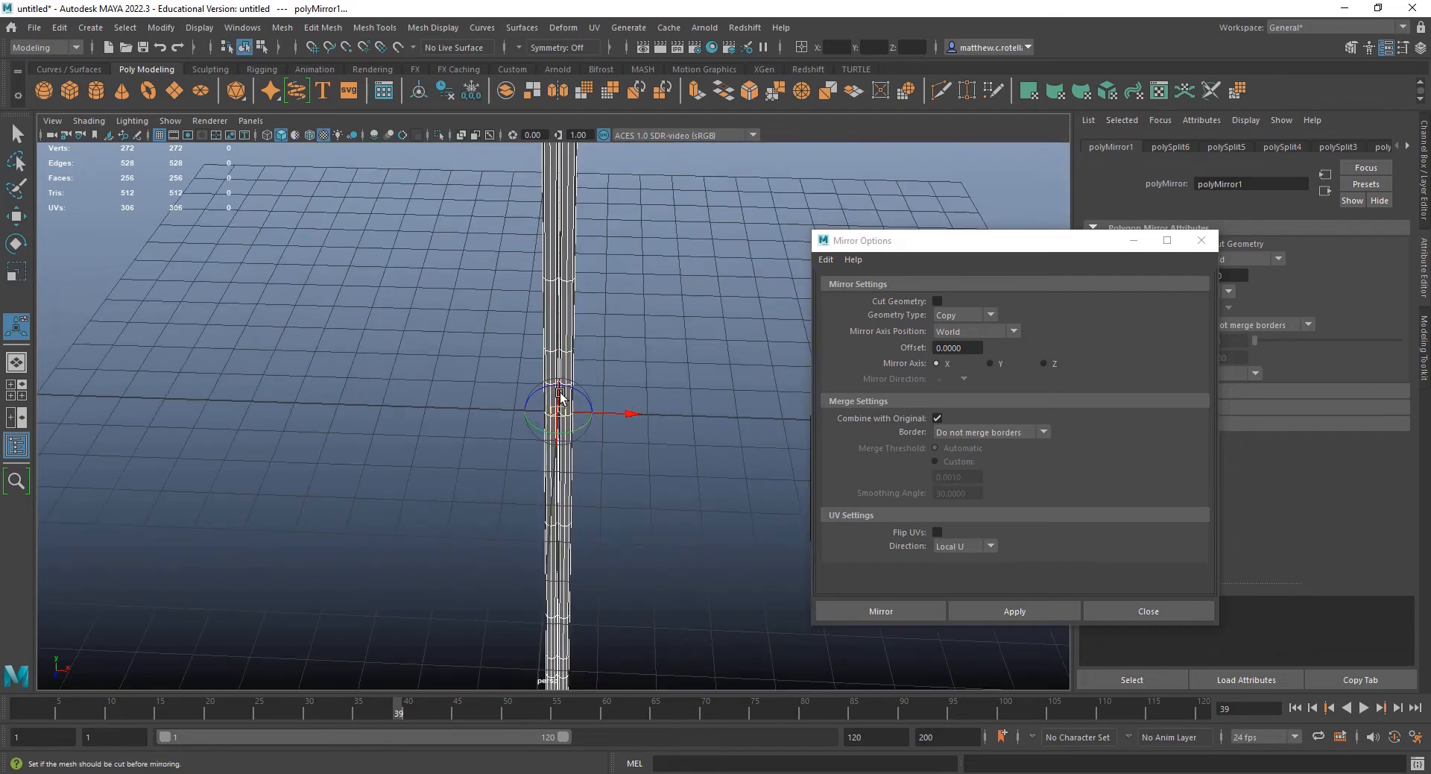
- Close the mirror options, return to object selection and select the mirrored twin-cylinder mesh
key(q)
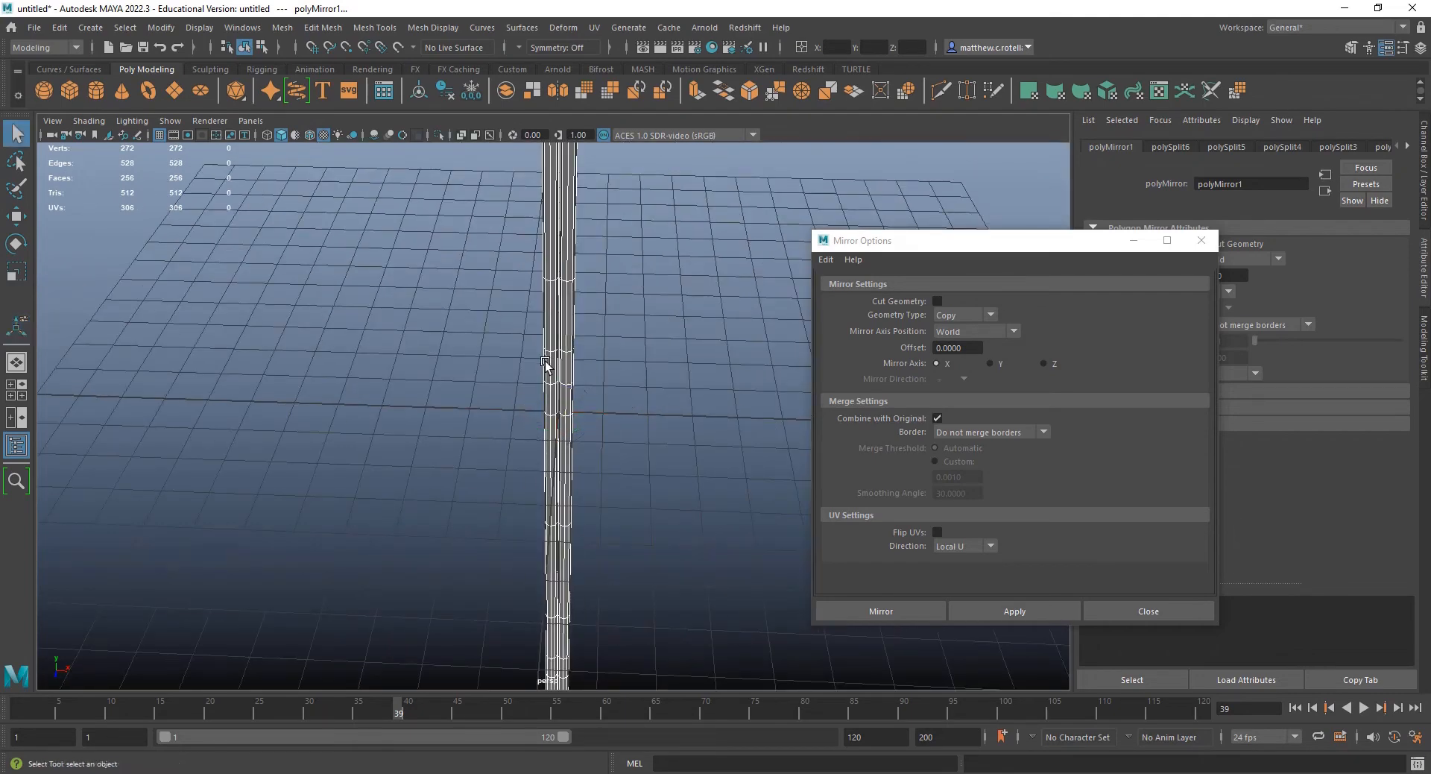
click(1200, 241)
right_drag(546, 237, 607, 213)
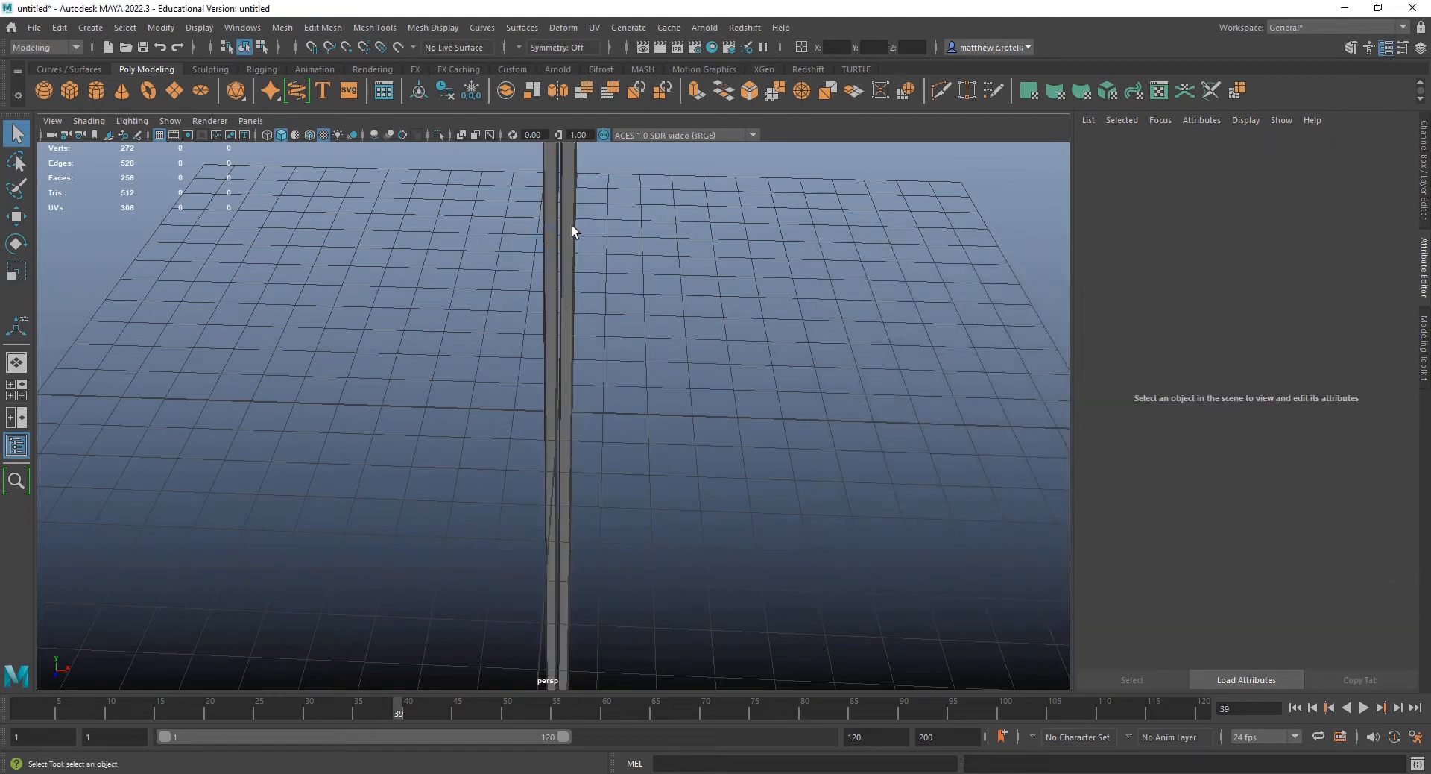
click(571, 225)
- Switch the mesh to face selection and select a single face in the middle section of one cylinder
alt+middle_drag(620, 270, 501, 334)
alt+right_drag(501, 380, 501, 434)
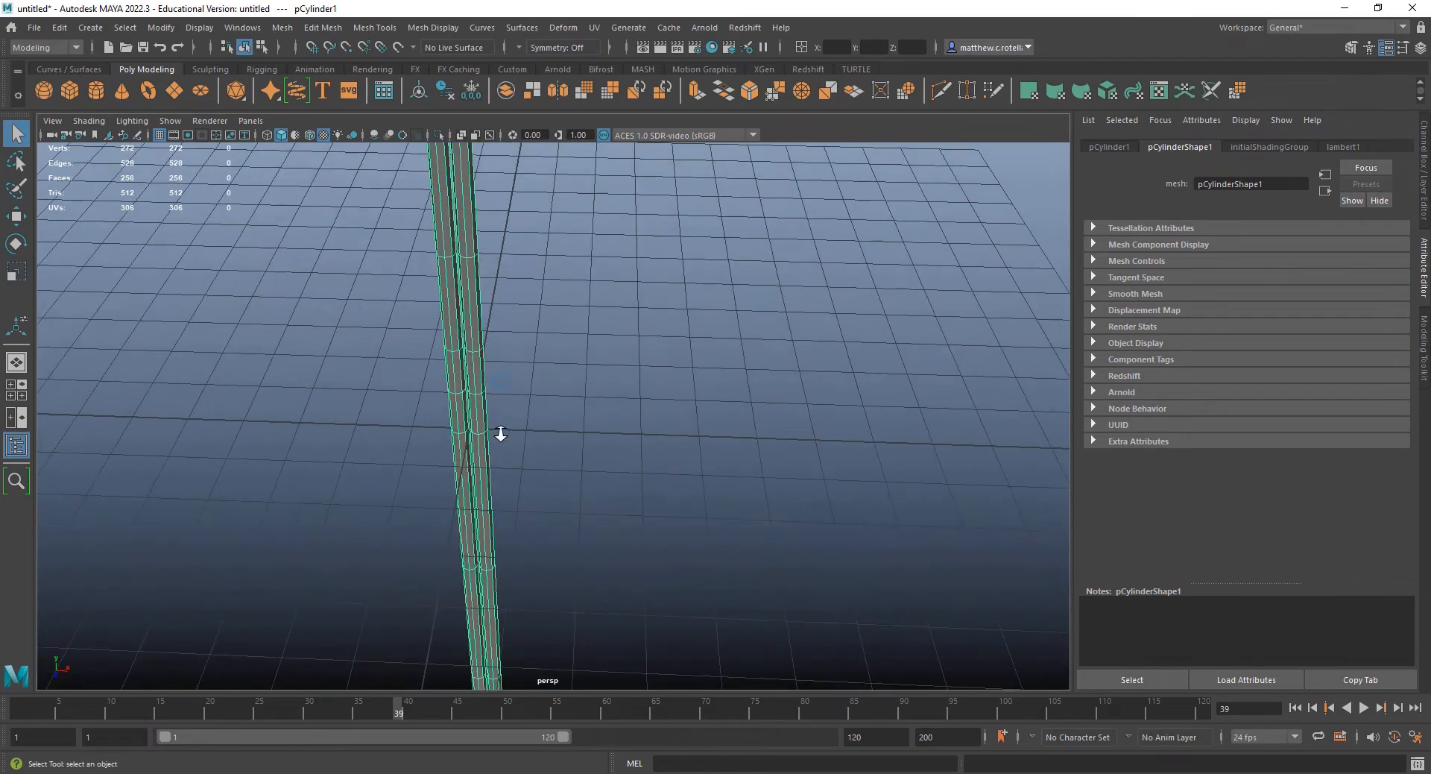
right_drag(484, 379, 479, 425)
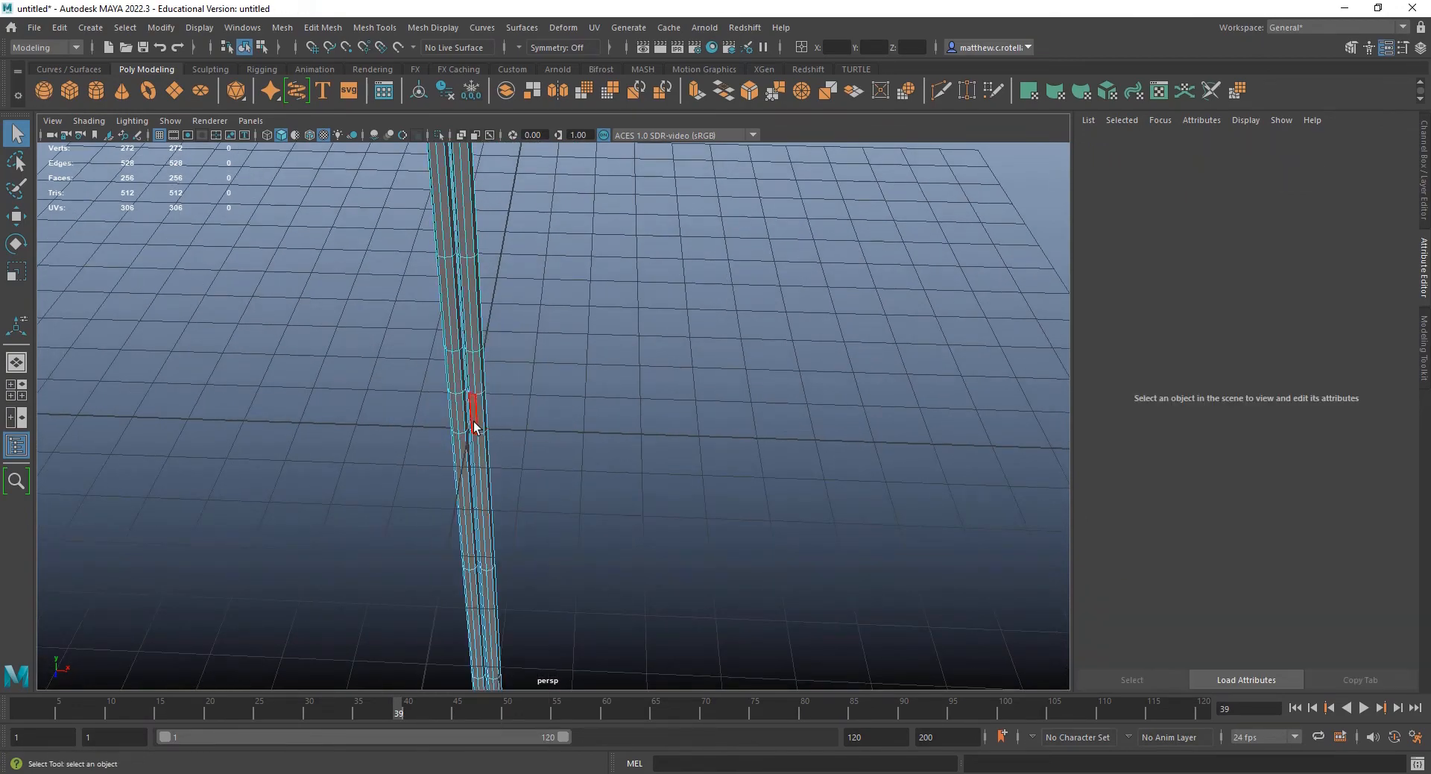
click(482, 423)
- Add a second, non-adjacent face around the same cylinder's middle section to the face selection
alt+drag(485, 426, 445, 433)
alt+middle_drag(445, 433, 482, 430)
alt+right_drag(334, 426, 336, 460)
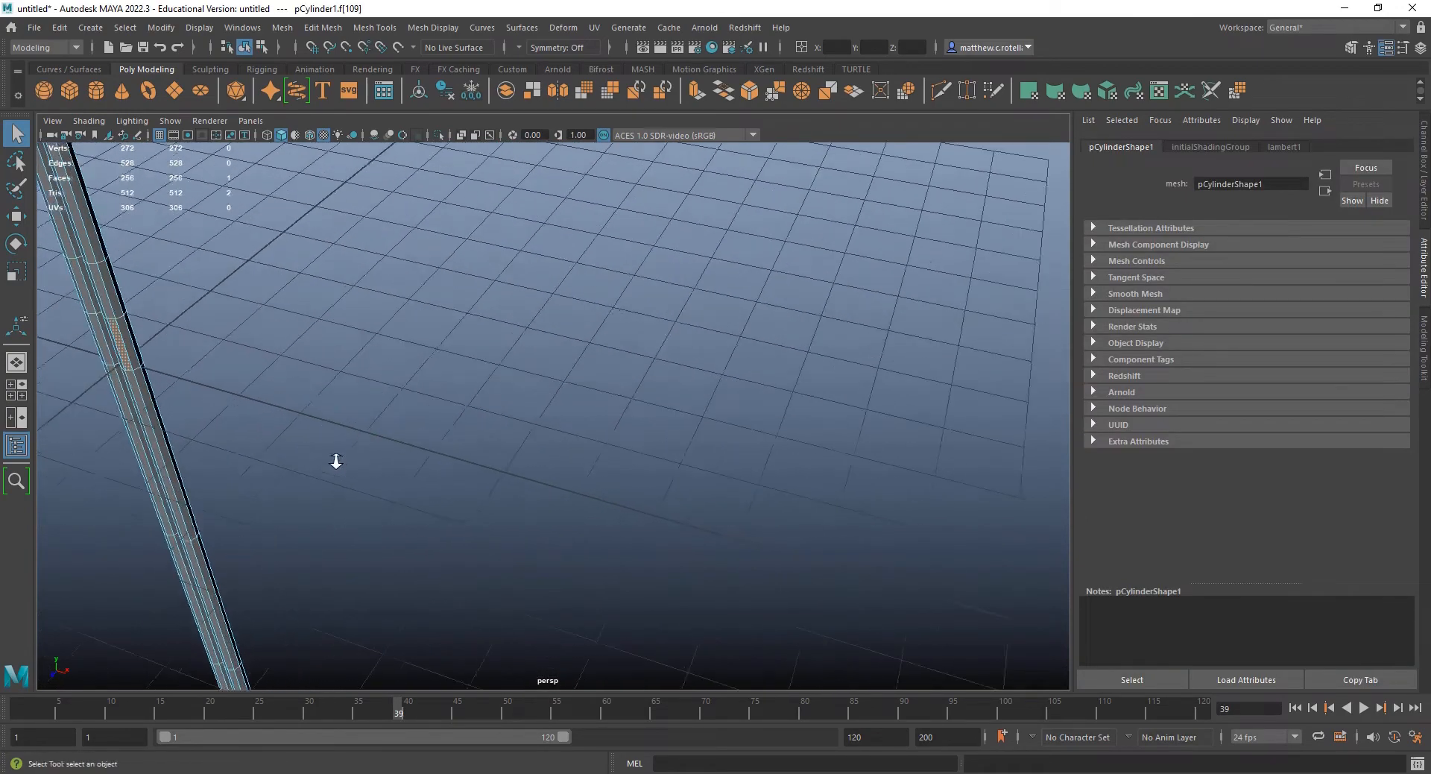
alt+middle_drag(335, 460, 406, 460)
alt+drag(336, 464, 301, 466)
alt+middle_drag(331, 464, 472, 454)
alt+right_drag(378, 465, 377, 525)
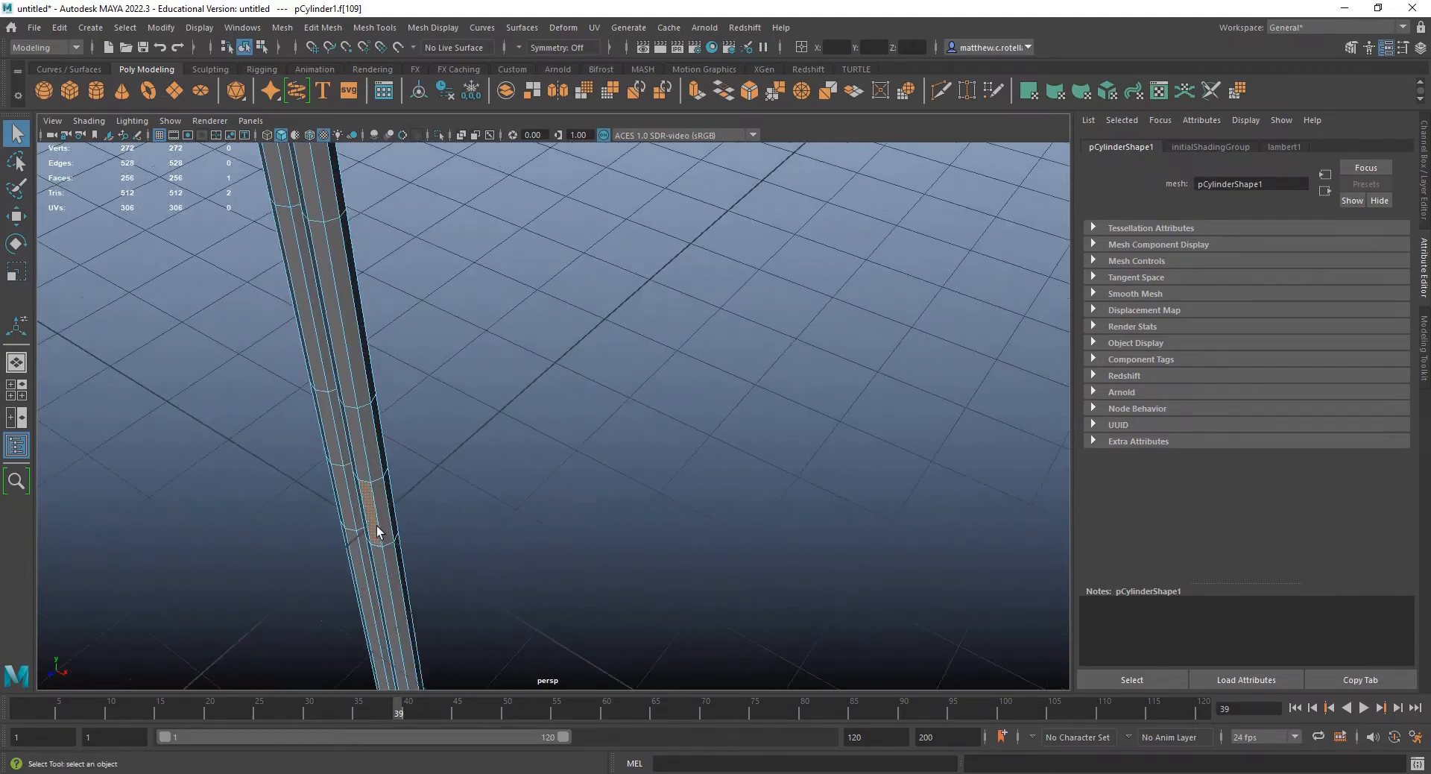
alt+drag(382, 529, 346, 525)
alt+middle_drag(343, 526, 467, 538)
alt+drag(439, 540, 190, 443)
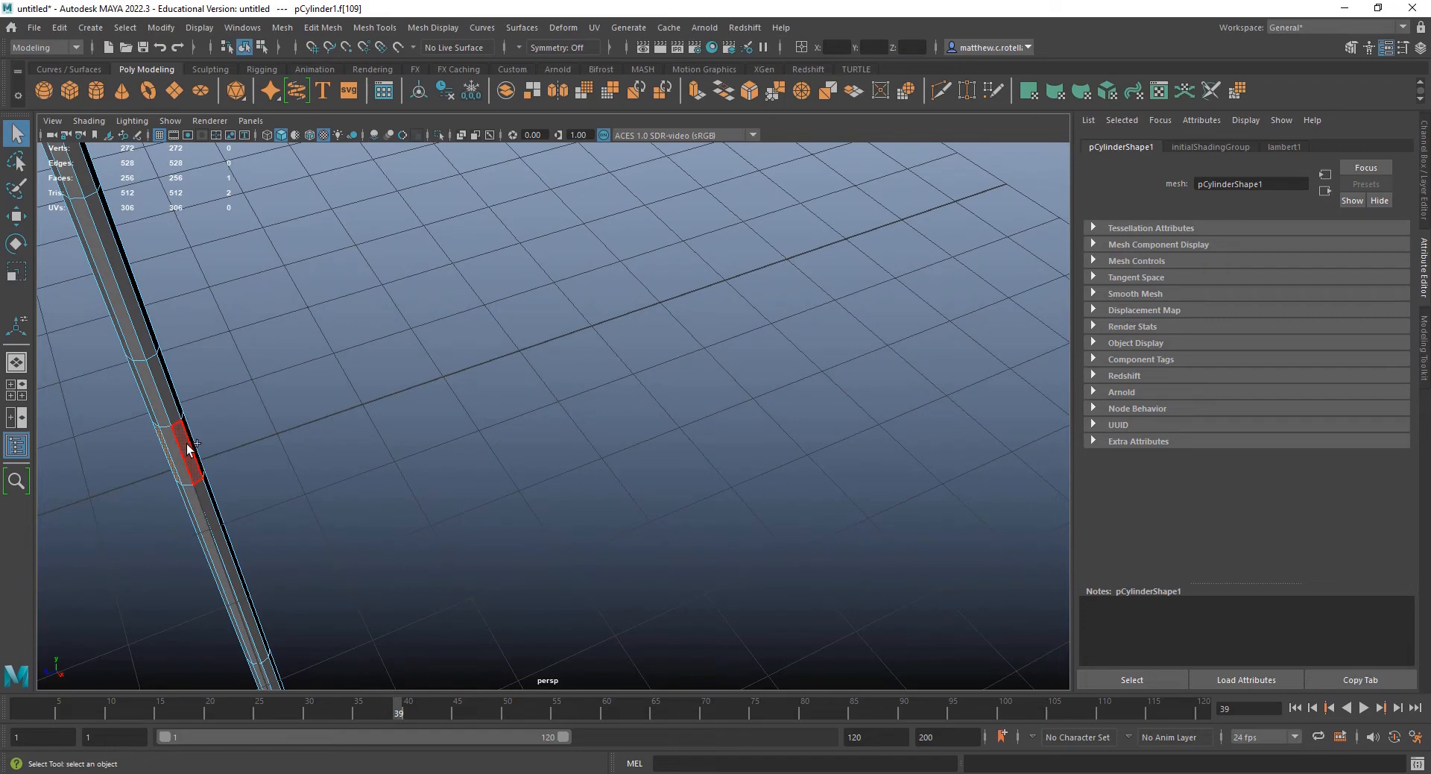
shift+click(187, 446)
alt+drag(190, 439, 390, 447)
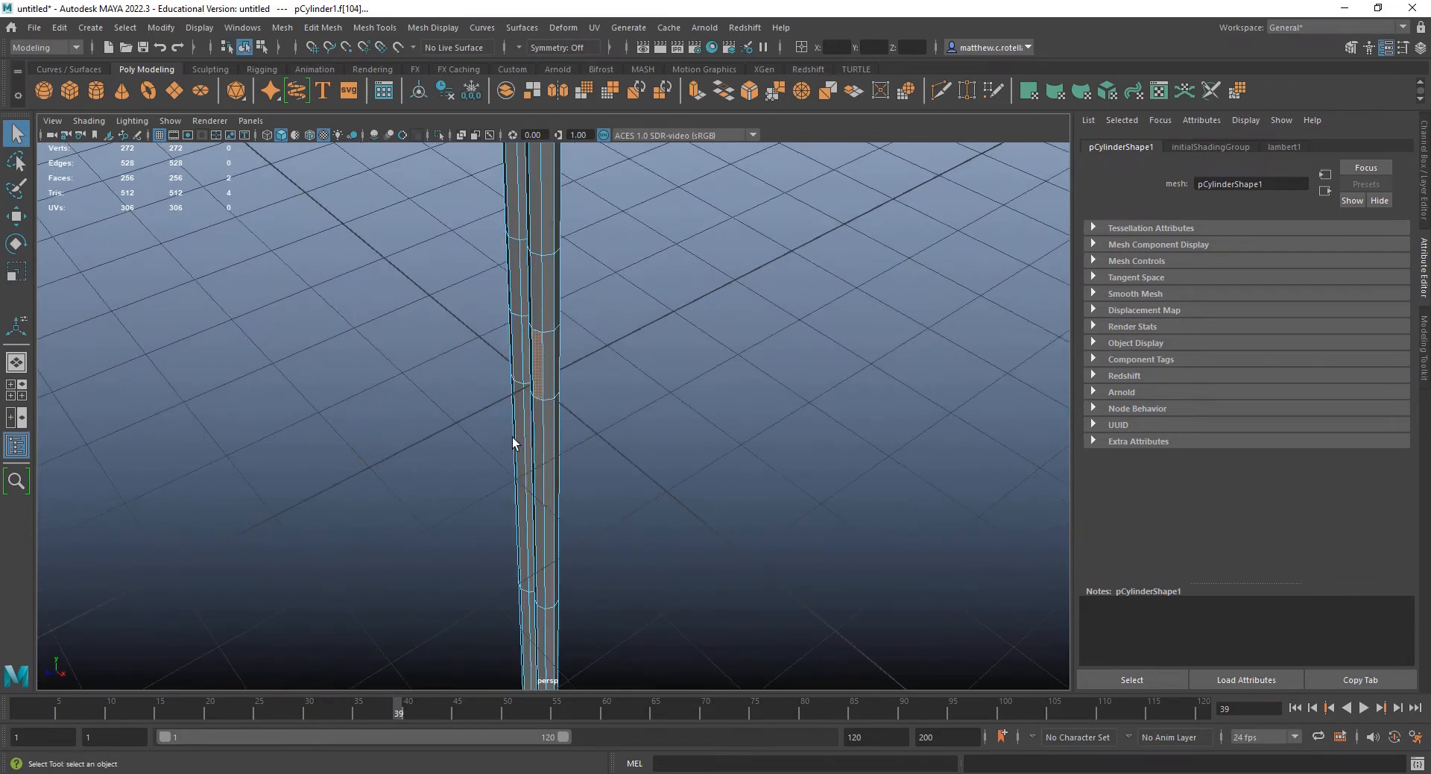
- Extrude the two selected middle faces with a thickness of 1
mouse_move(613, 412)
alt+mouse_down()
mouse_move(638, 415)
mouse_move(625, 412)
alt+mouse_up()
click(696, 90)
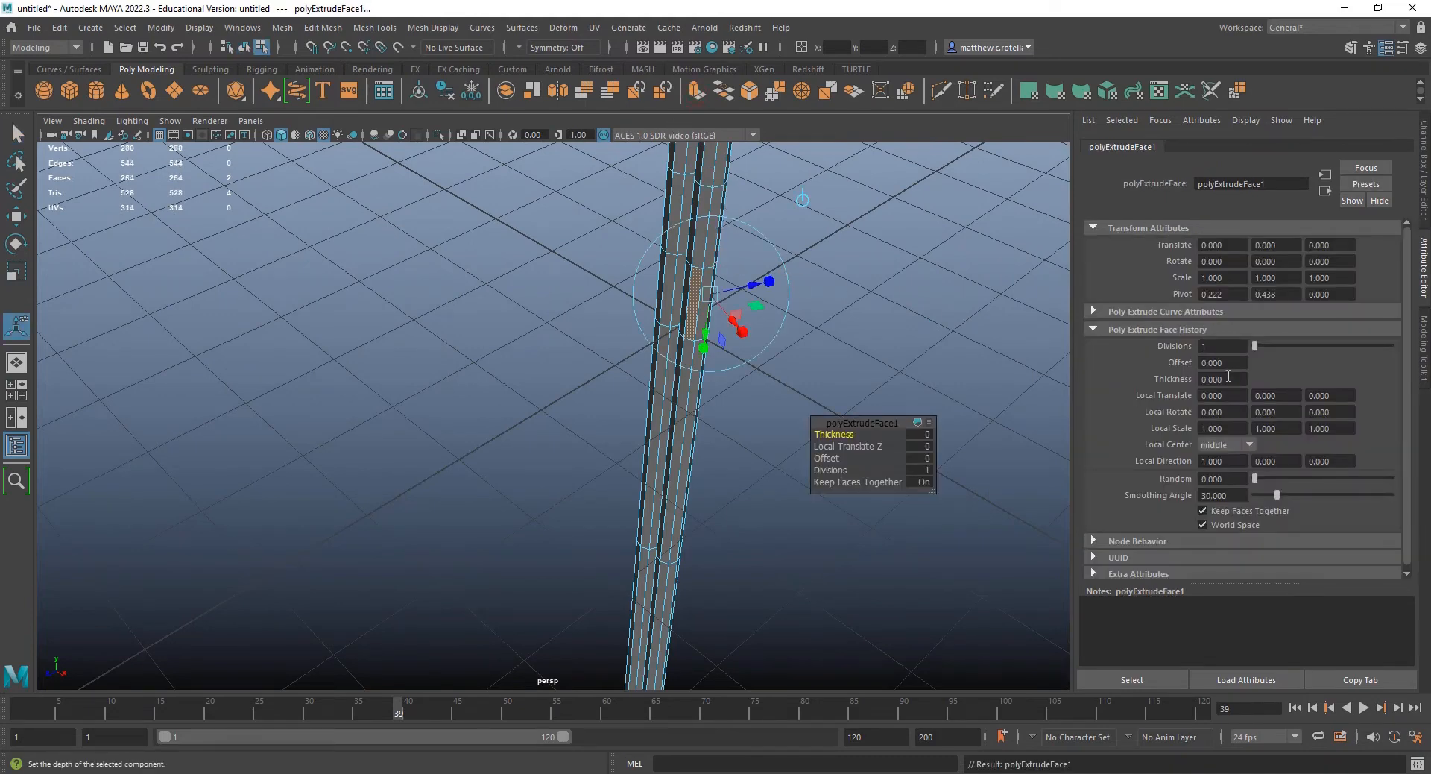
click(1181, 379)
text(1)
key(Return)
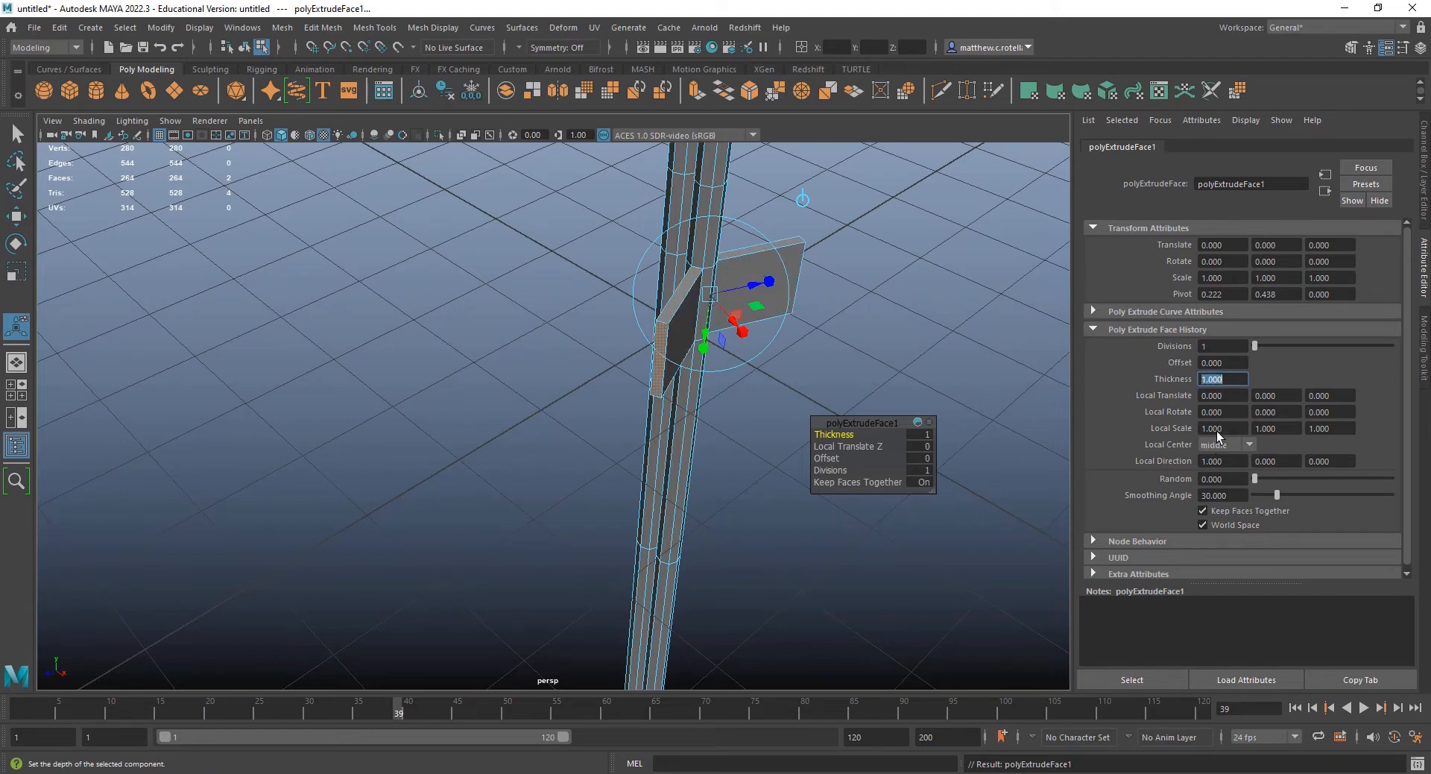
- Taper the two middle extrusions into spikes by setting their local scale X and Y to 0.1
click(1237, 429)
text(0.1)
key(Return)
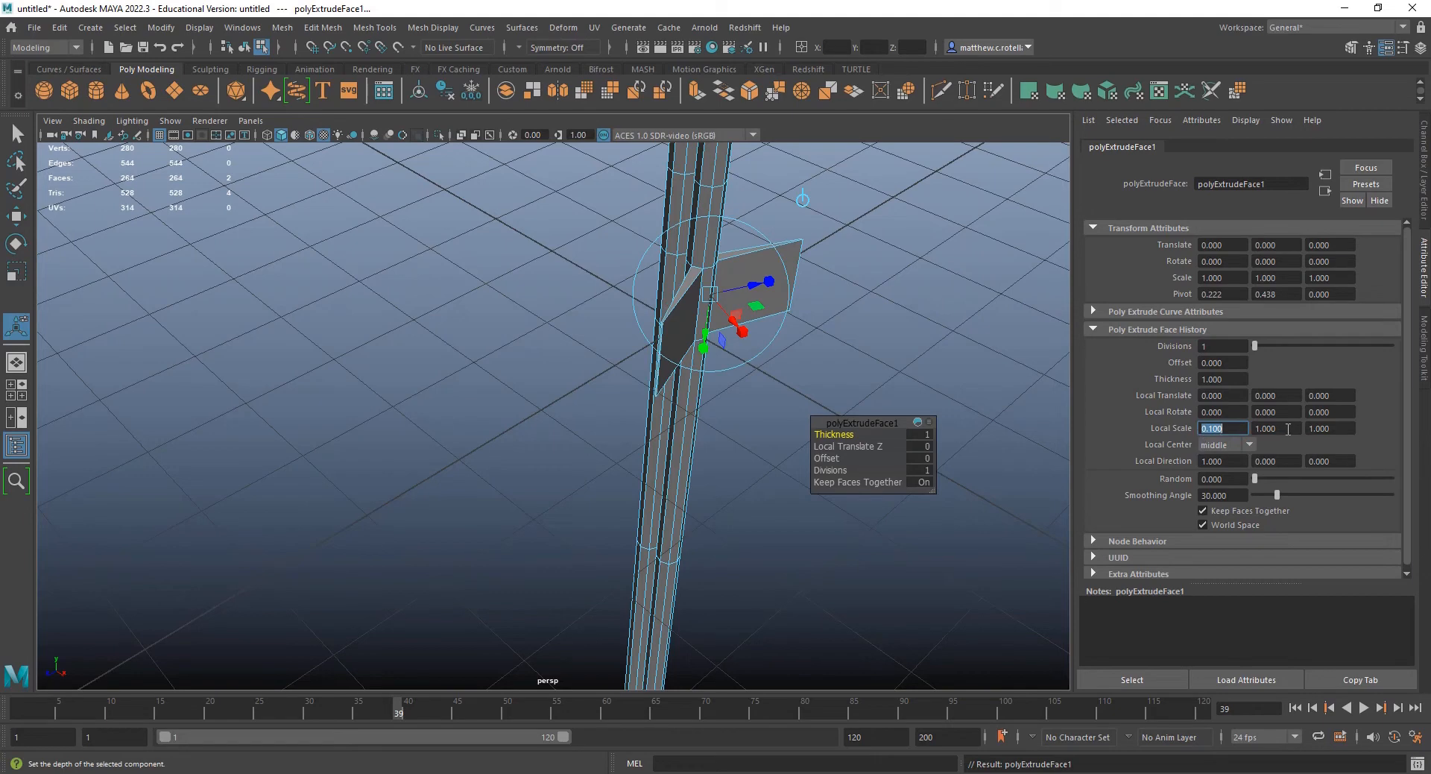
click(1288, 429)
text(0.1)
key(Return)
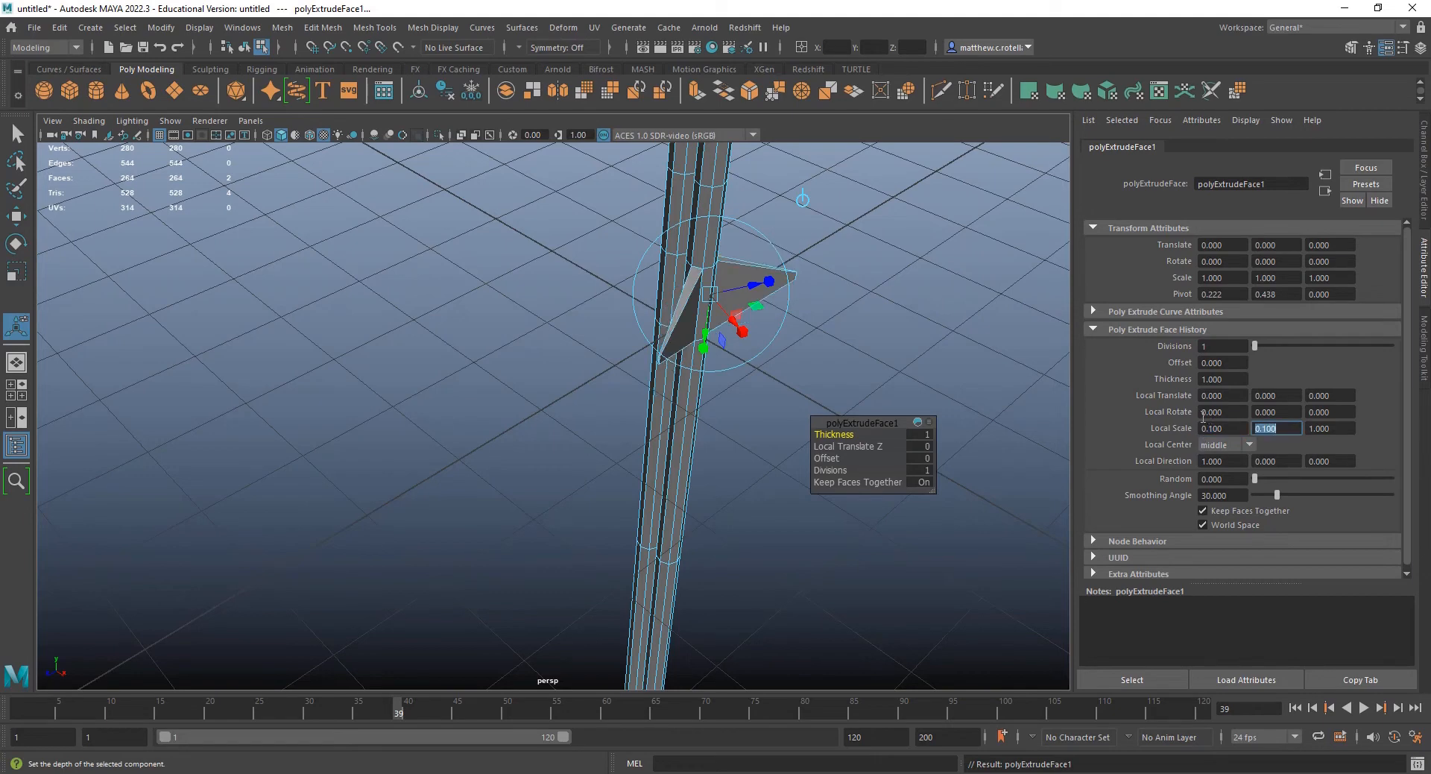
- Check the middle spikes from different sides and return the mesh to object selection
alt+drag(663, 310, 605, 307)
alt+middle_drag(605, 306, 654, 363)
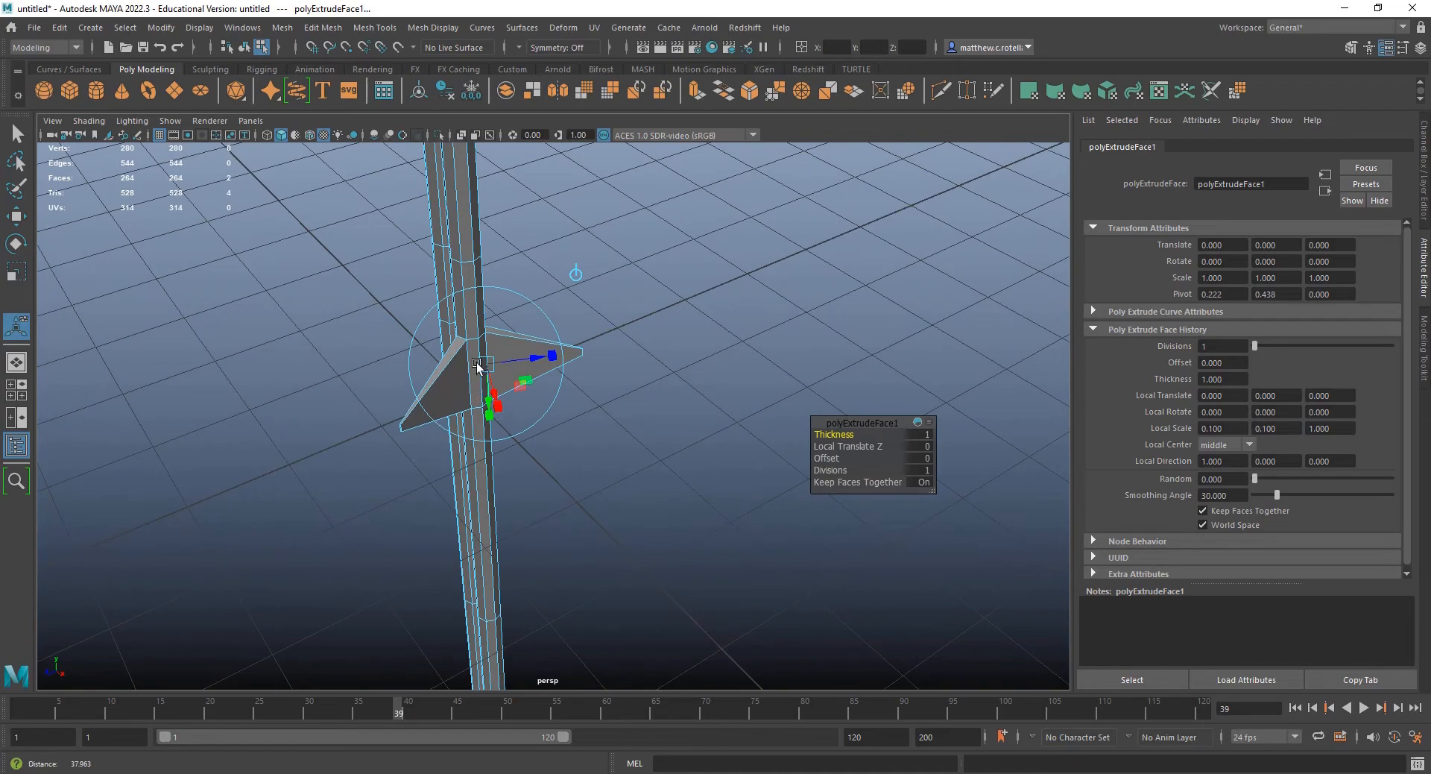
alt+drag(474, 387, 543, 433)
alt+middle_drag(542, 433, 578, 421)
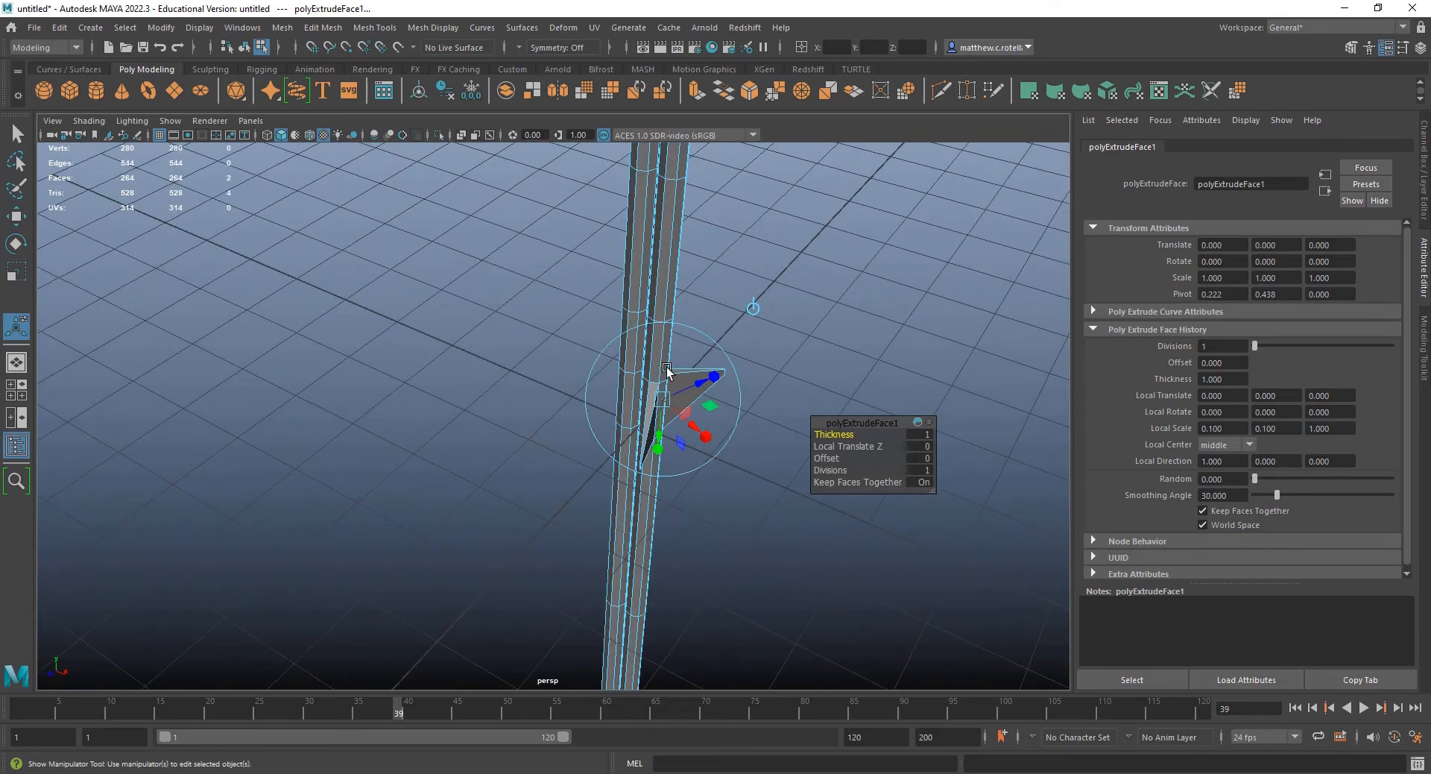
right_drag(666, 357, 659, 311)
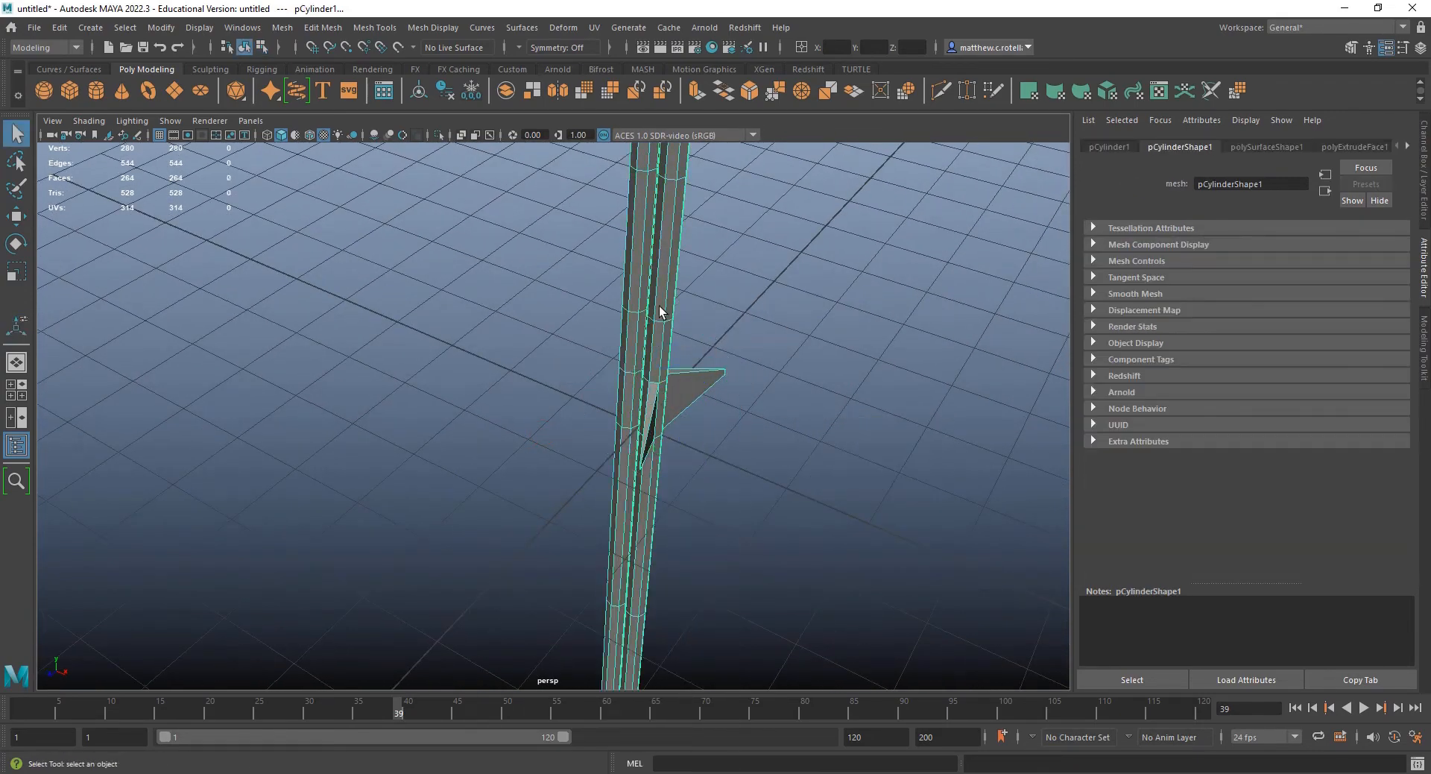
- Select two adjacent faces on the upper section of the other cylinder in face selection mode
alt+middle_drag(656, 344, 633, 418)
alt+right_drag(633, 419, 616, 351)
alt+middle_drag(617, 351, 586, 430)
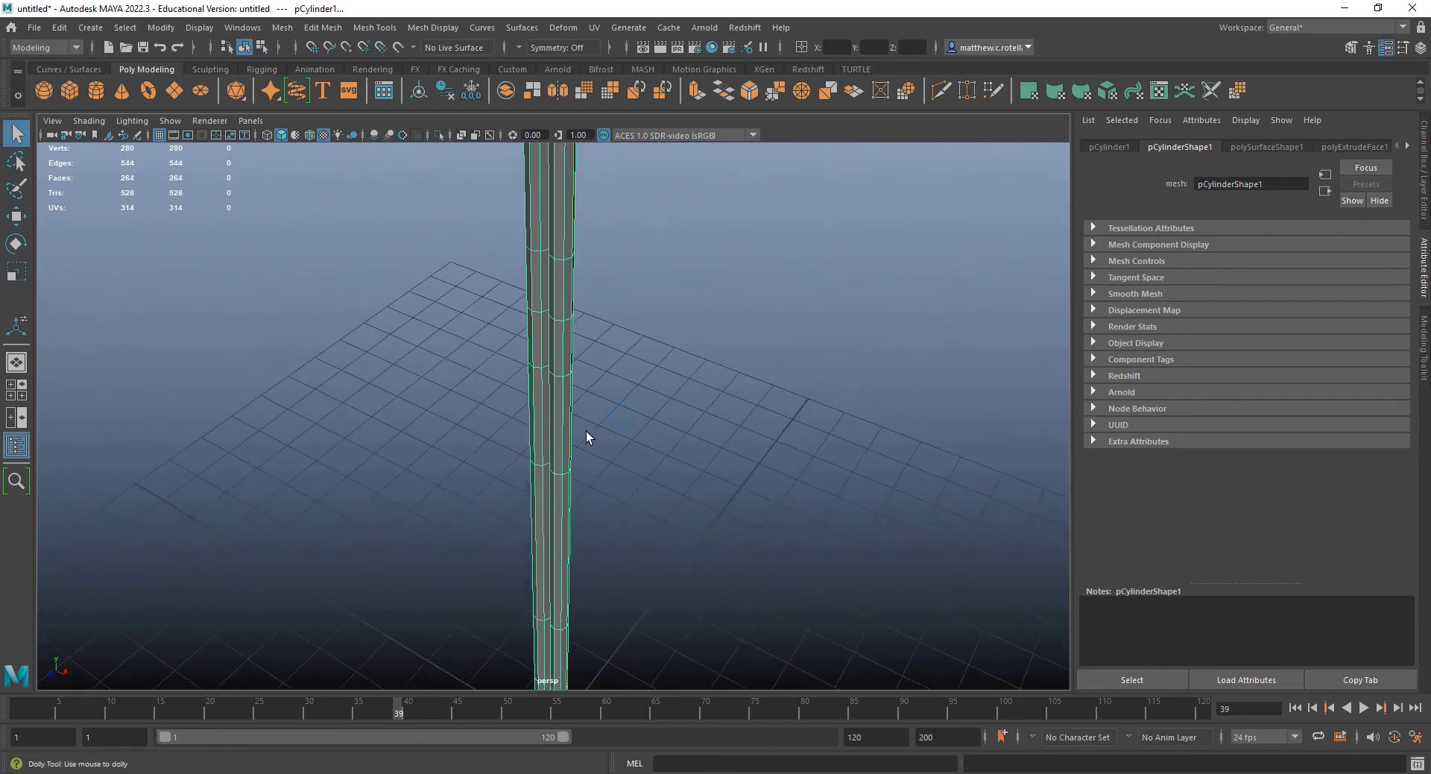
alt+right_drag(586, 430, 563, 287)
alt+drag(563, 287, 594, 412)
alt+middle_drag(594, 412, 540, 363)
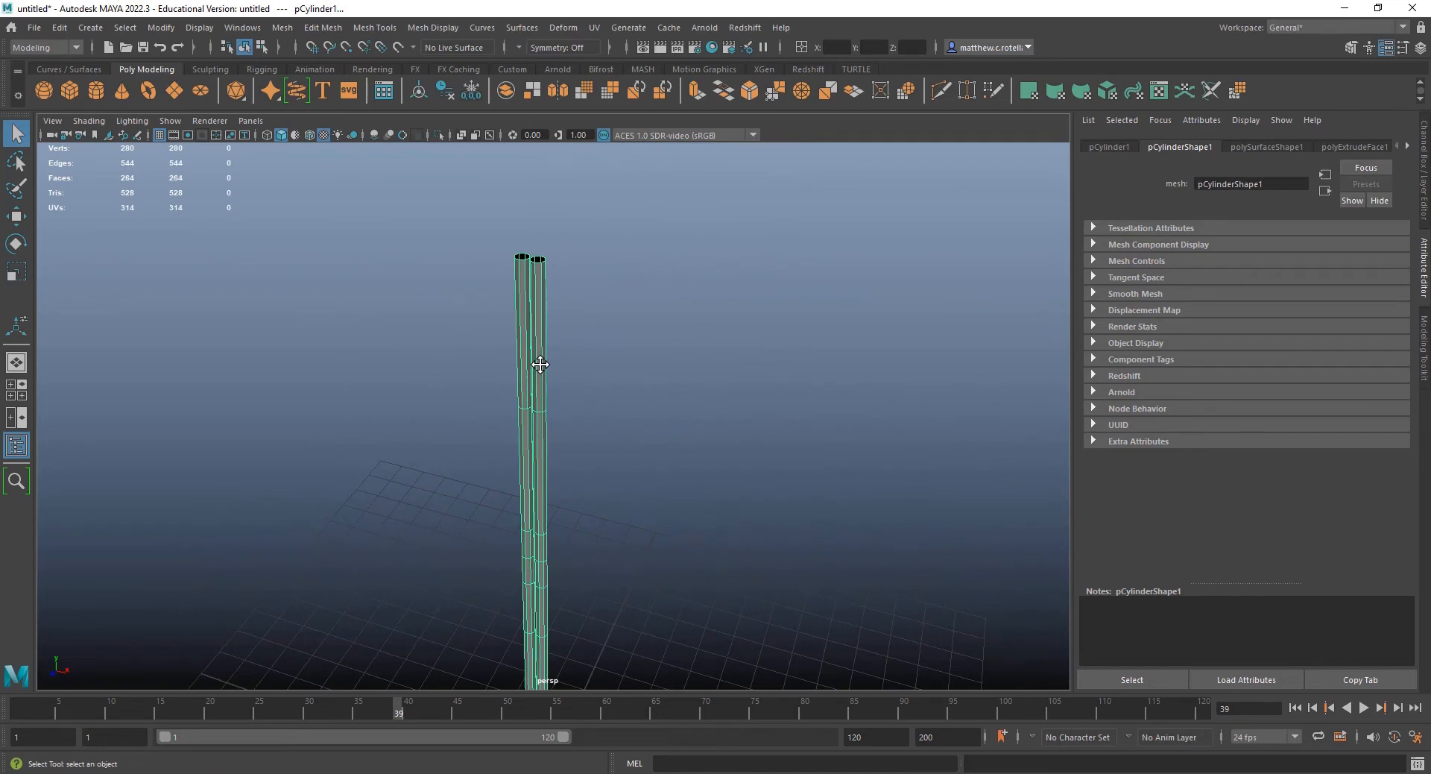
alt+drag(548, 504, 805, 466)
right_drag(820, 444, 806, 421)
click(833, 422)
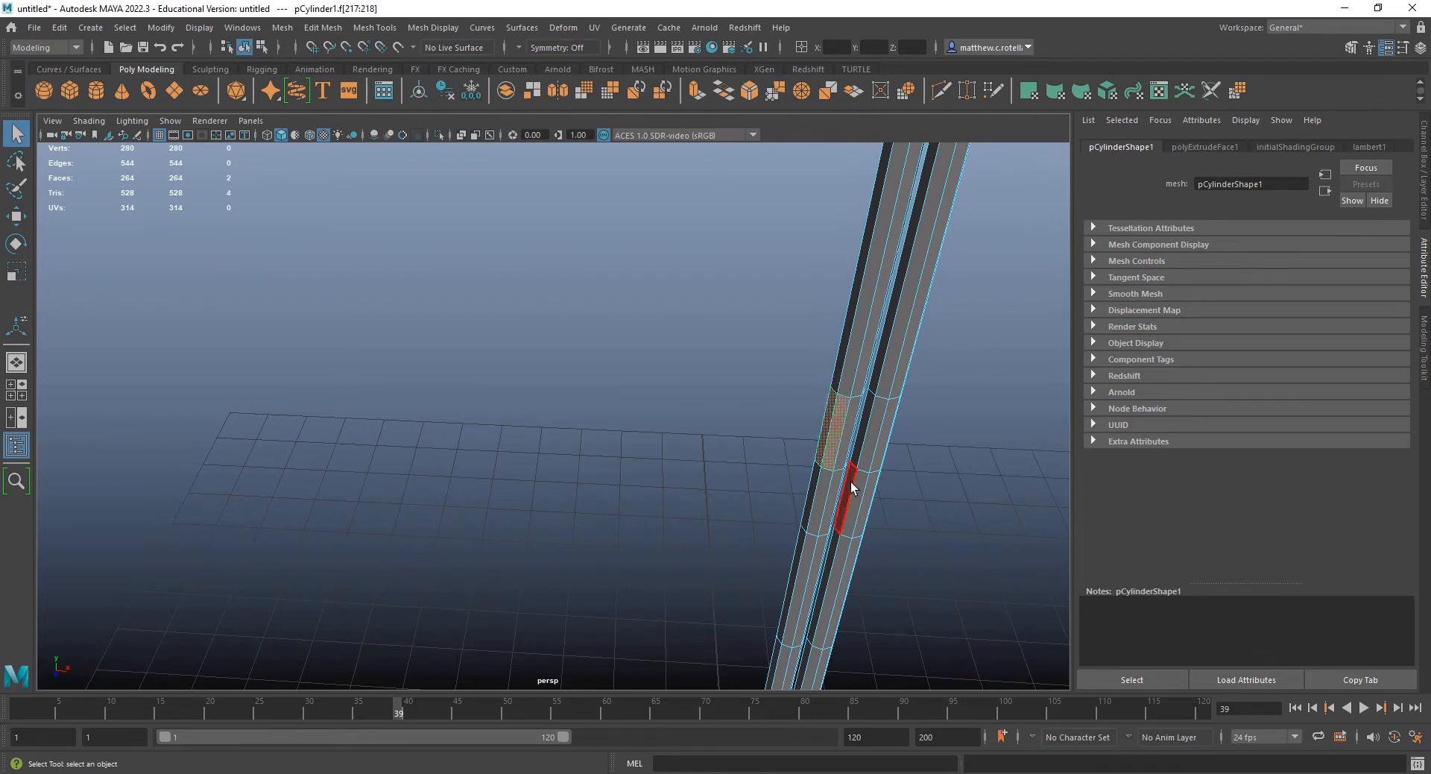
- Extrude the two upper faces with a thickness of 1 and Keep Faces Together turned off
click(696, 91)
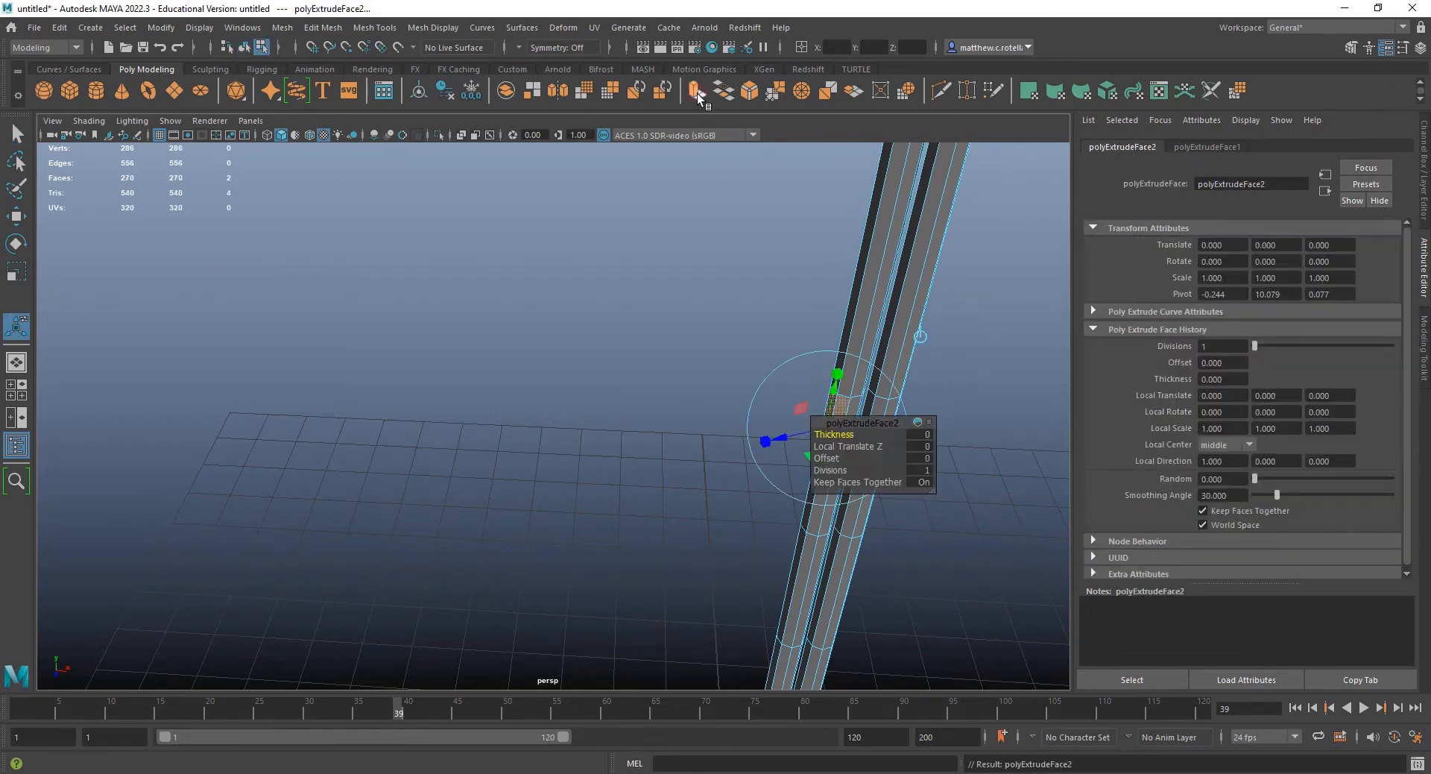
alt+drag(818, 481, 521, 351)
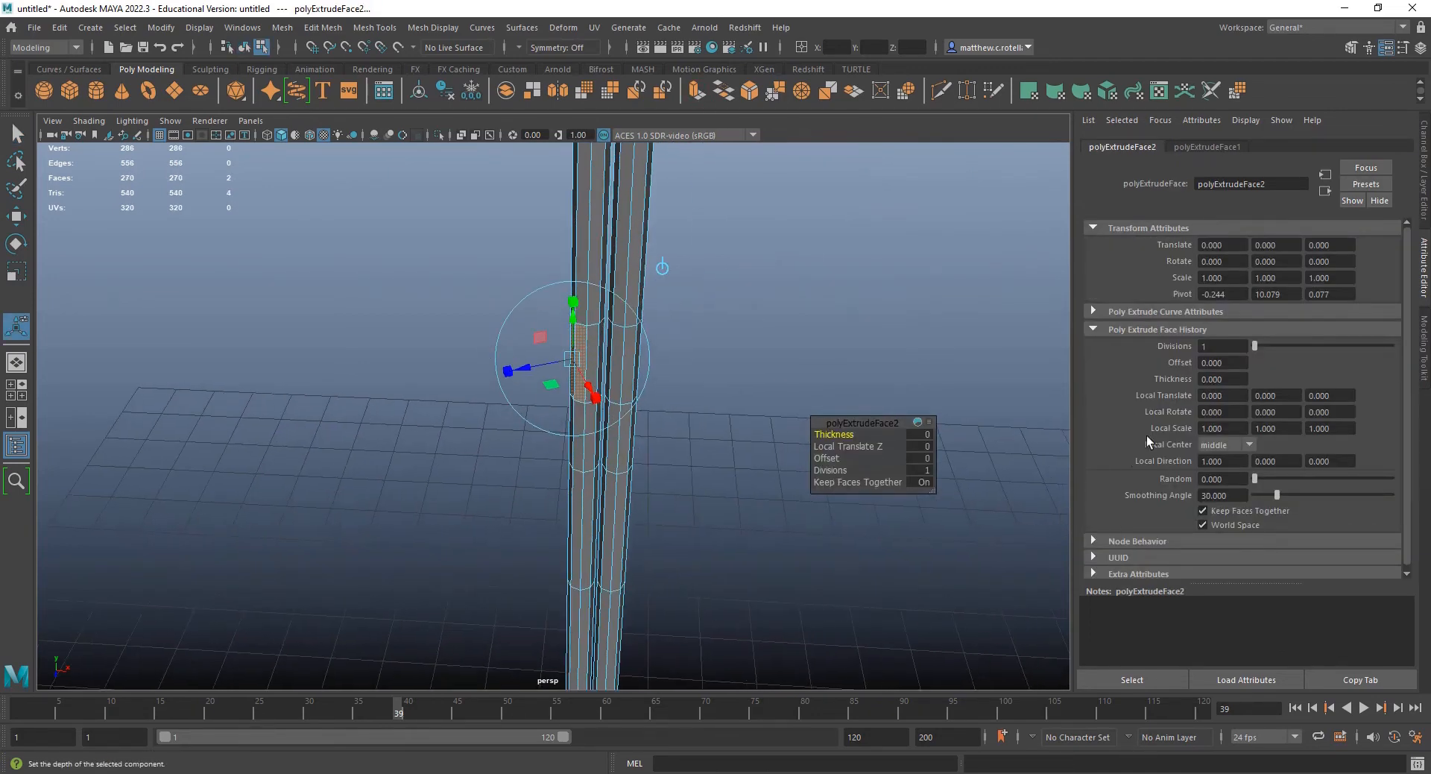
click(1237, 378)
text(1)
key(Return)
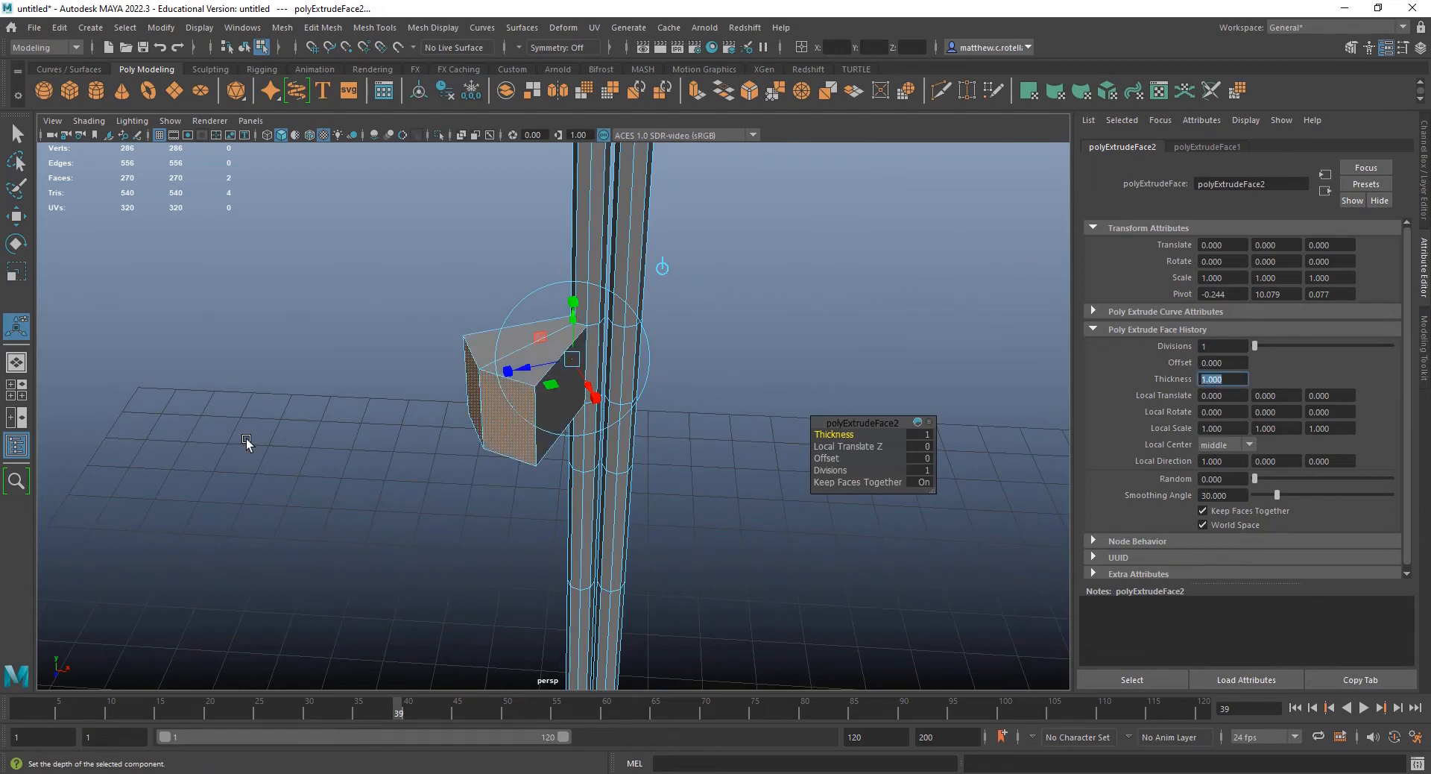
click(1203, 511)
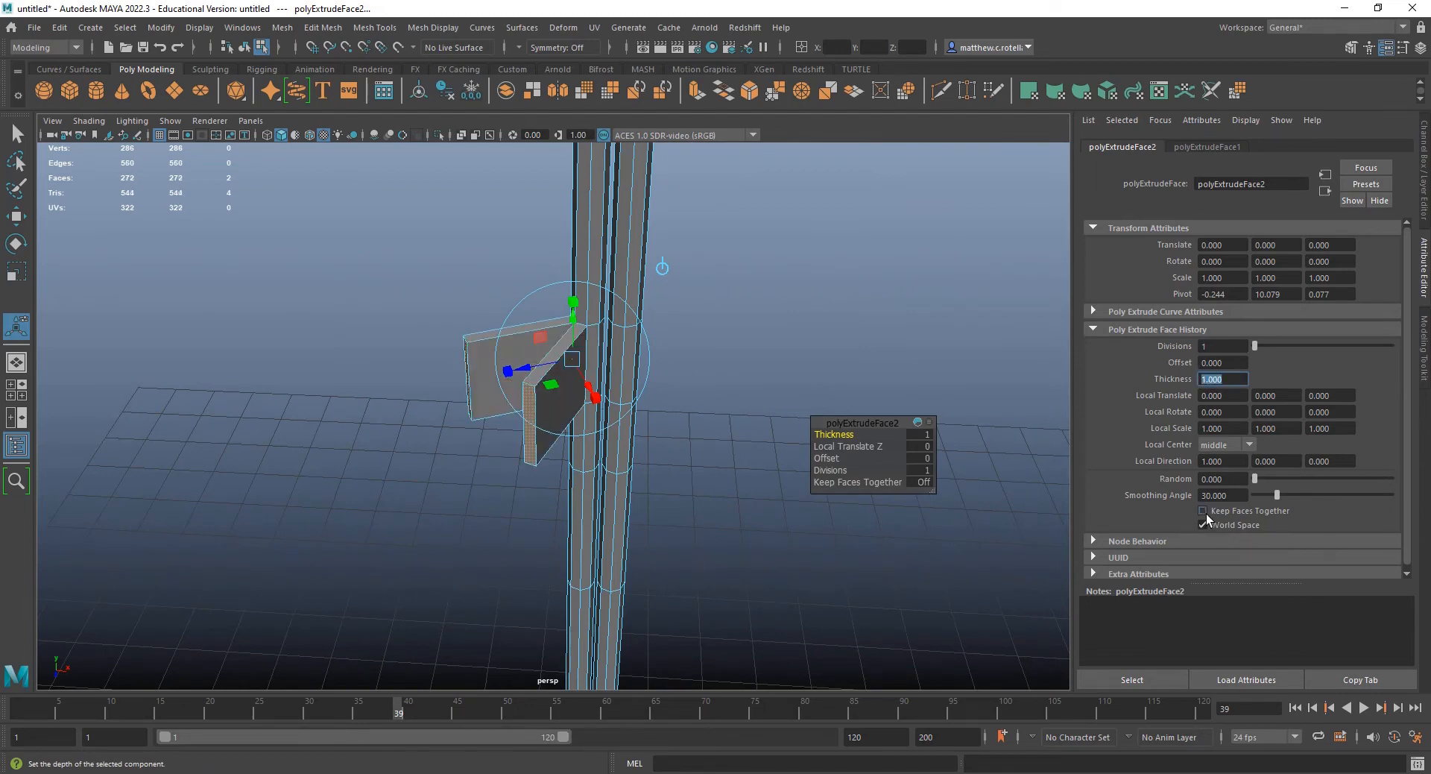
- Set the upper extrusions' local scale X and Y to 0.1, and return to object selection
click(1229, 428)
text(0.1)
key(Return)
click(1291, 427)
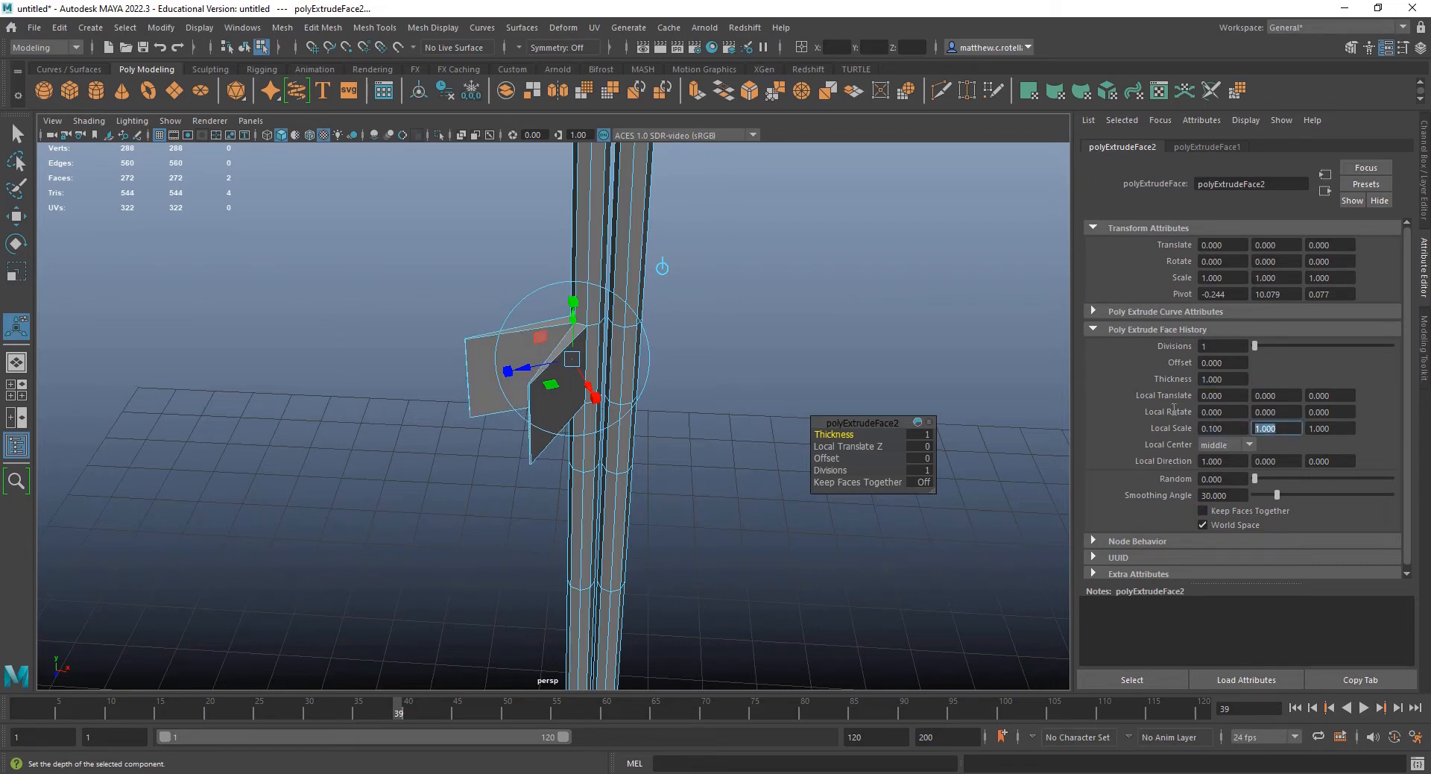
text(0.1)
key(Return)
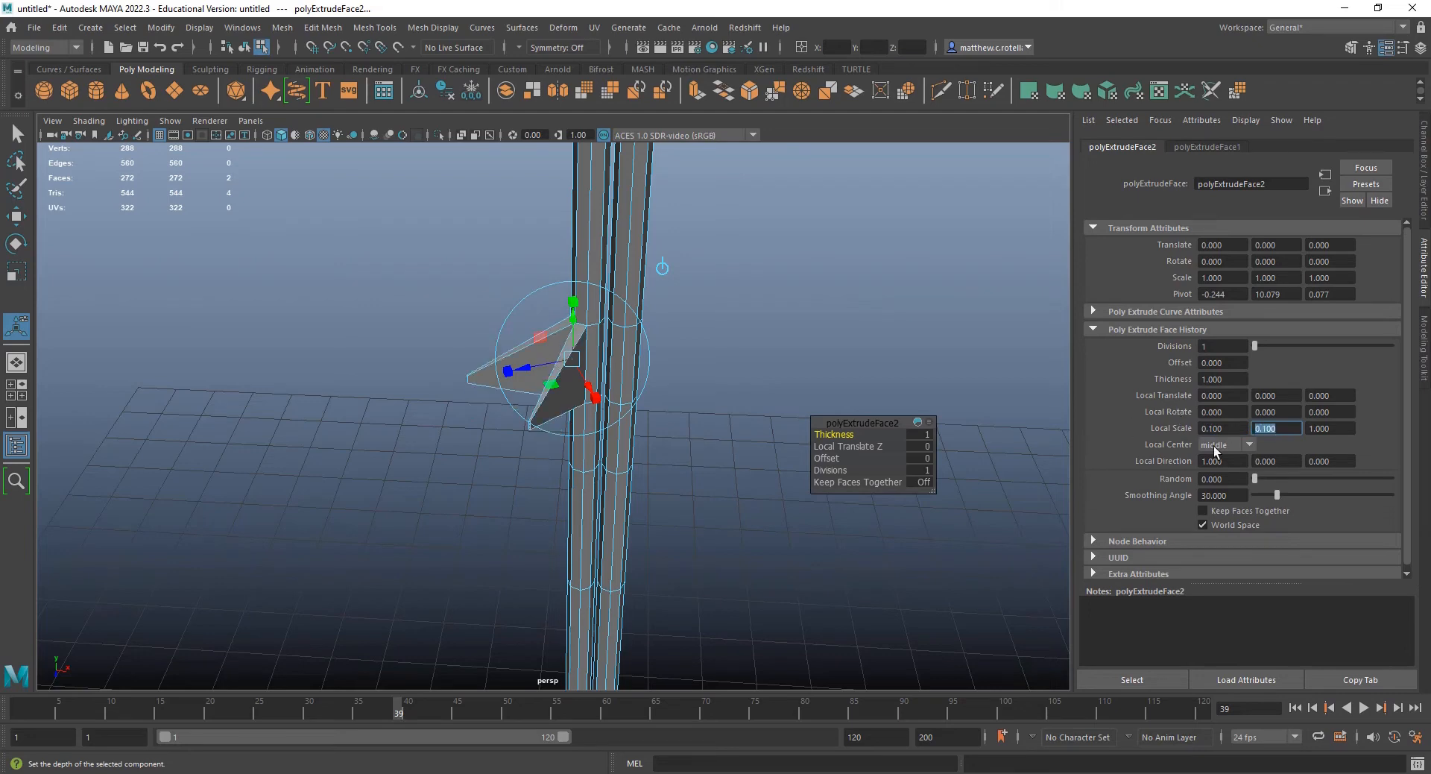
right_drag(574, 402, 633, 388)
- Select two adjacent outer faces on the lower section of the same cylinder in face selection mode
scroll(604, 484, down, 5)
alt+drag(604, 484, 652, 437)
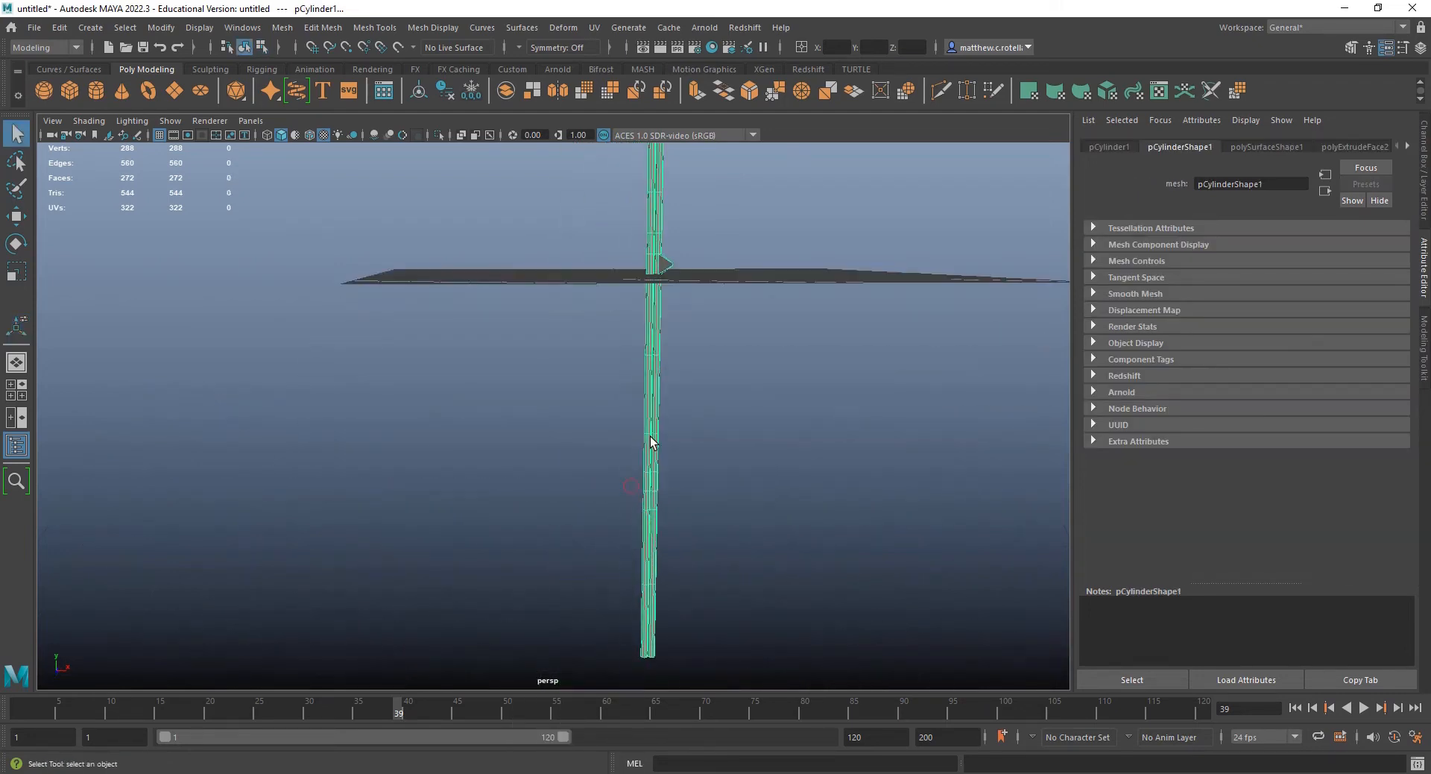
alt+middle_drag(652, 437, 652, 360)
alt+right_drag(651, 359, 604, 597)
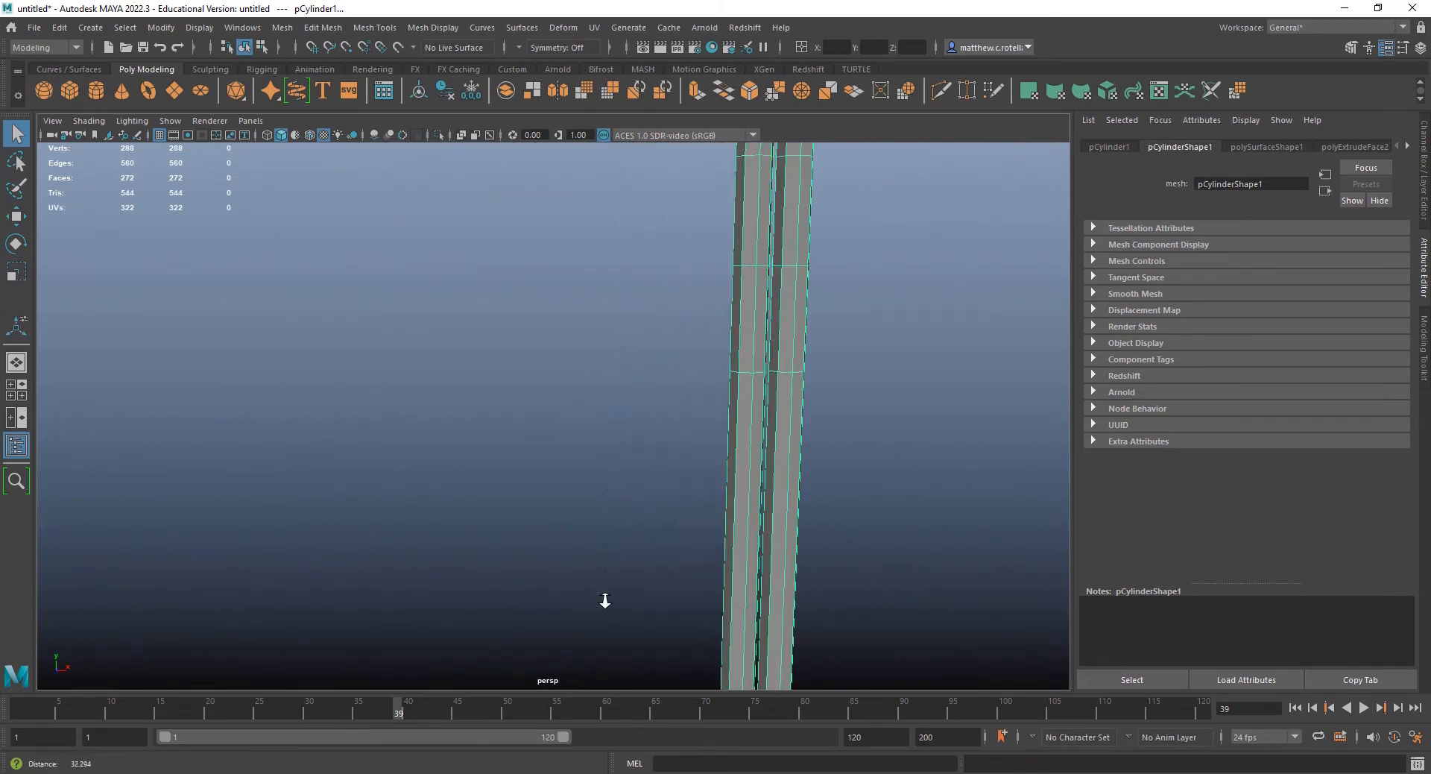
right_drag(801, 323, 793, 380)
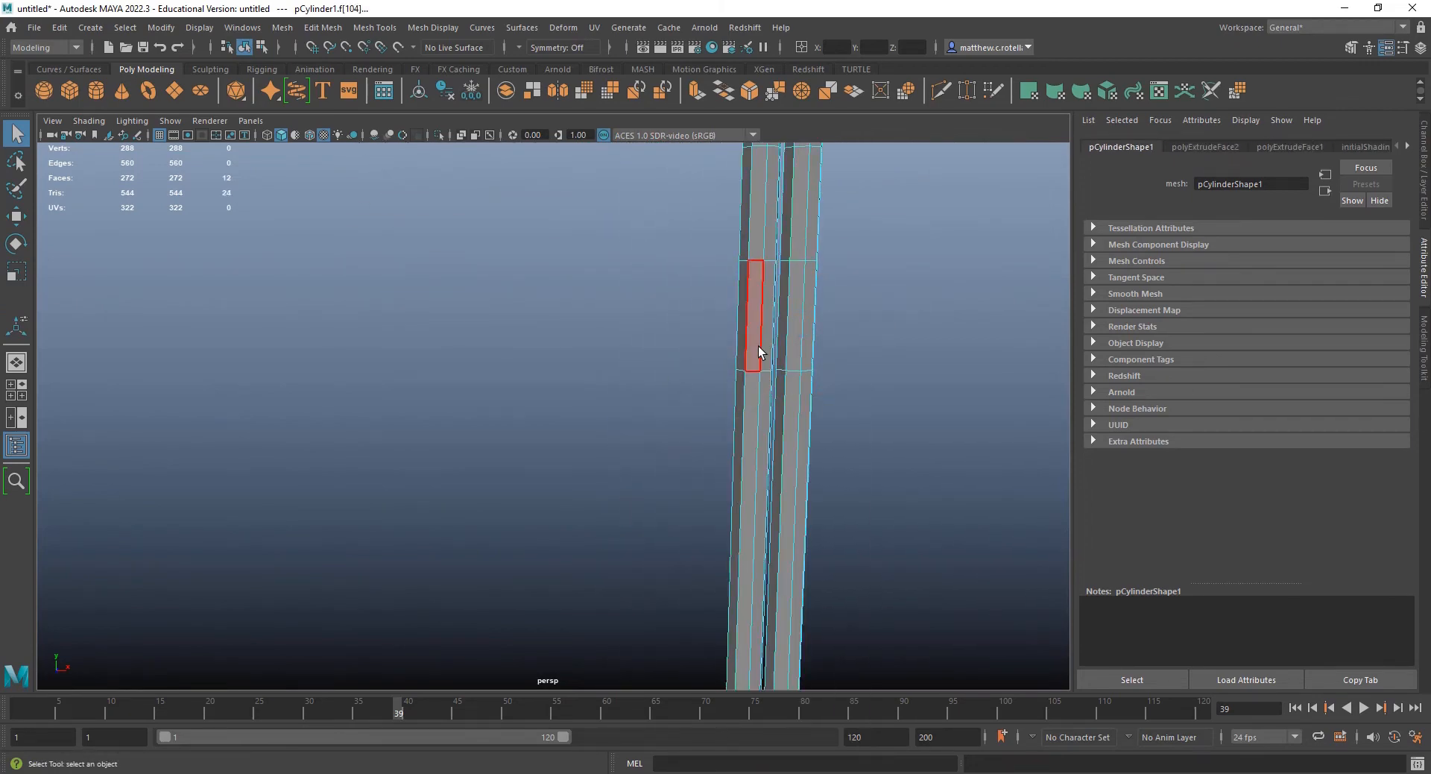
alt+drag(758, 346, 932, 418)
alt+middle_drag(931, 418, 686, 362)
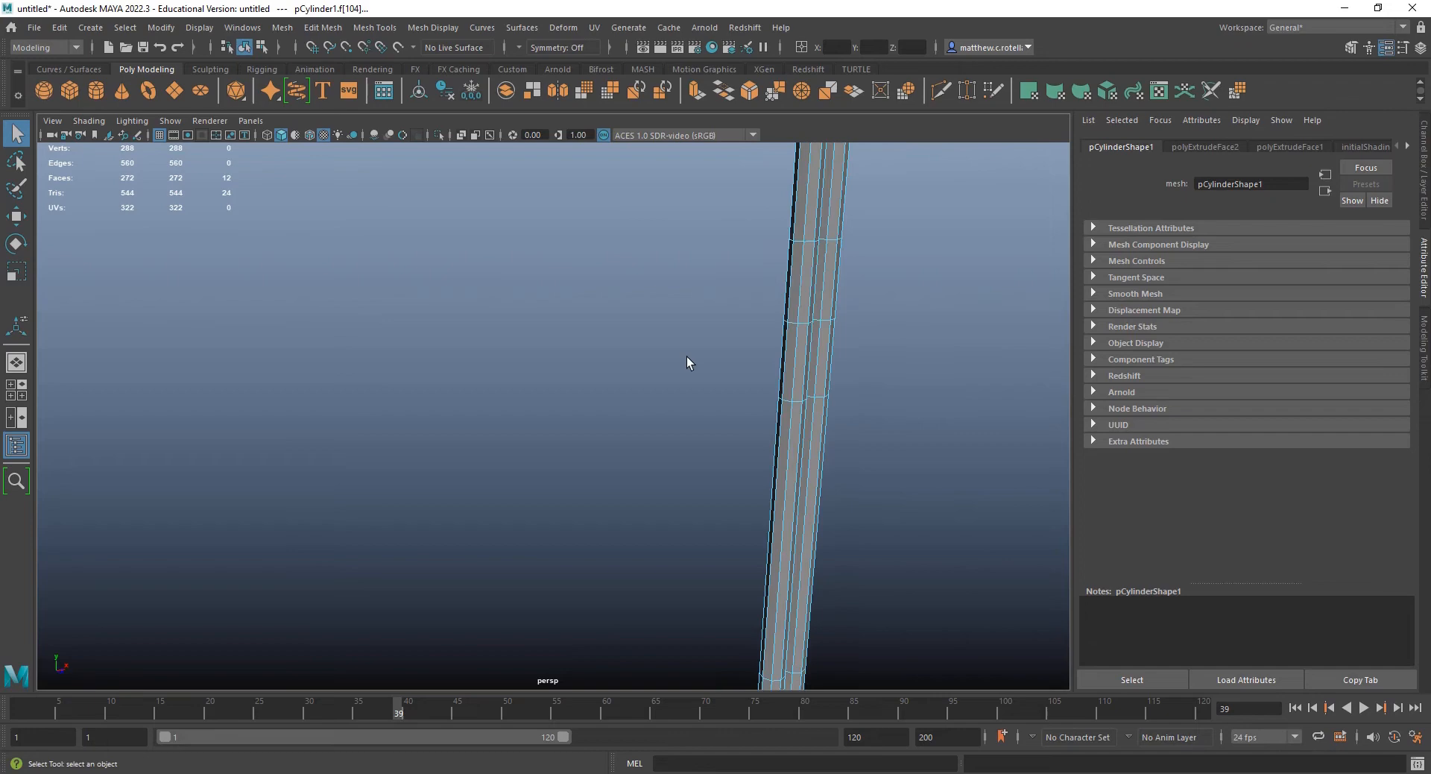
click(785, 364)
key(f)
alt+drag(781, 465, 985, 468)
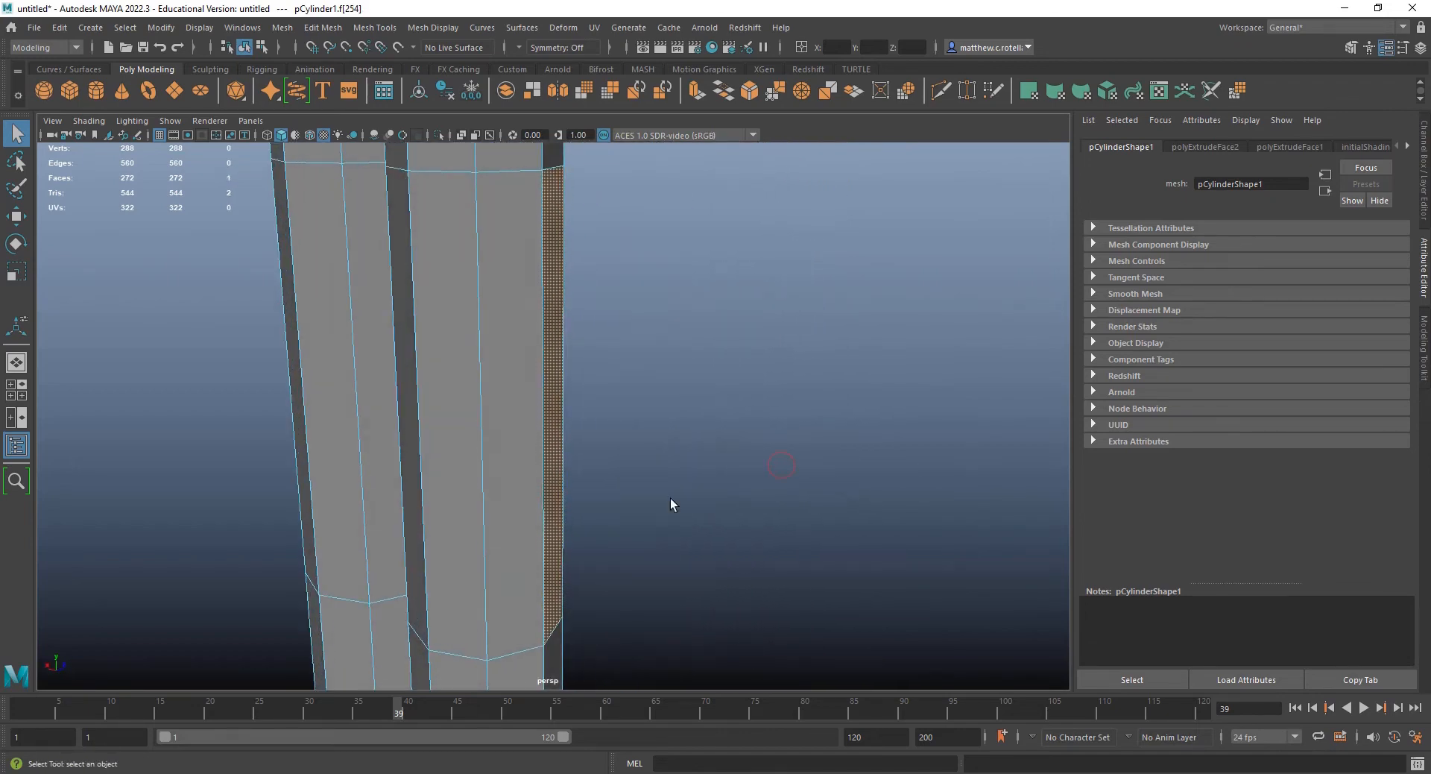
shift+click(459, 476)
alt+drag(508, 483, 596, 462)
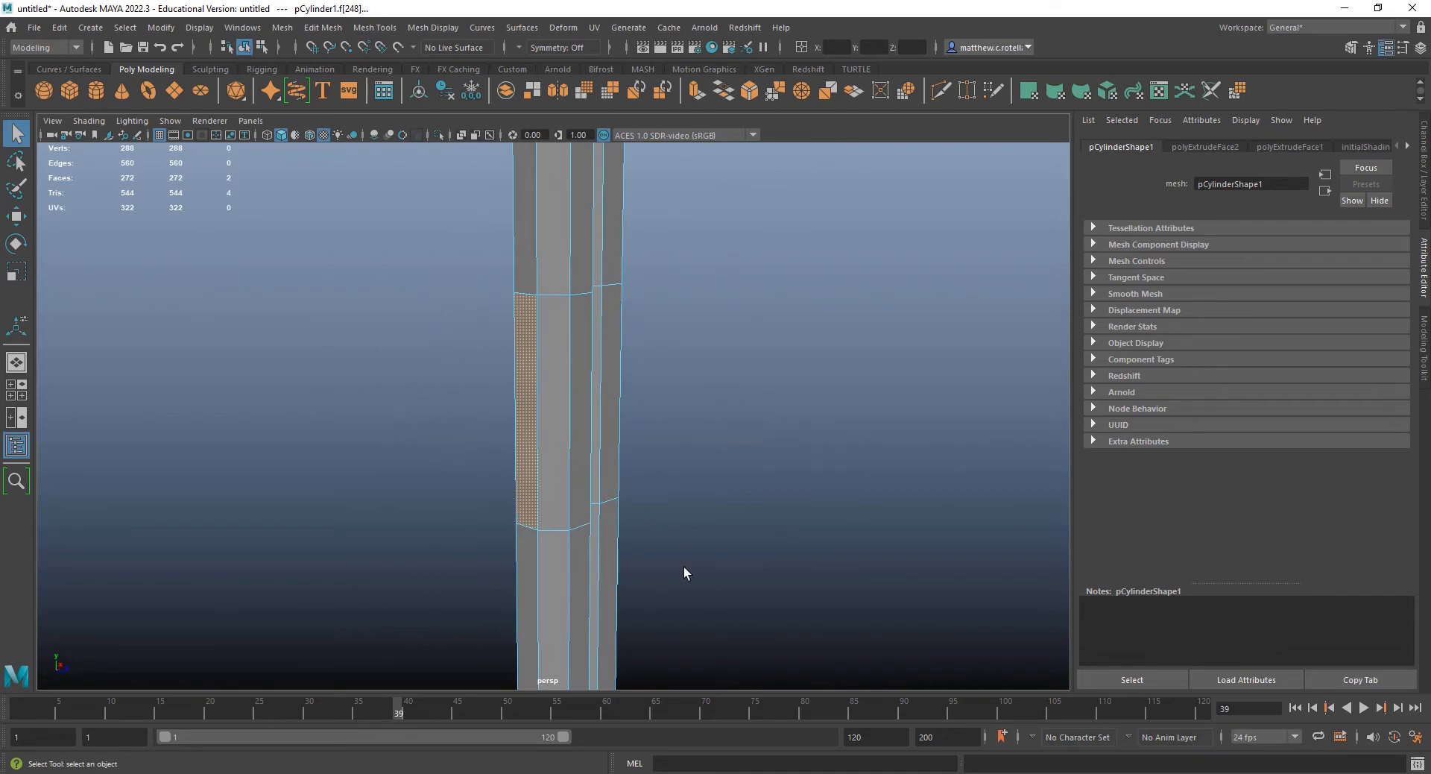
- Extrude the two lower faces with a thickness of 1 and Keep Faces Together turned off
click(695, 91)
click(1242, 378)
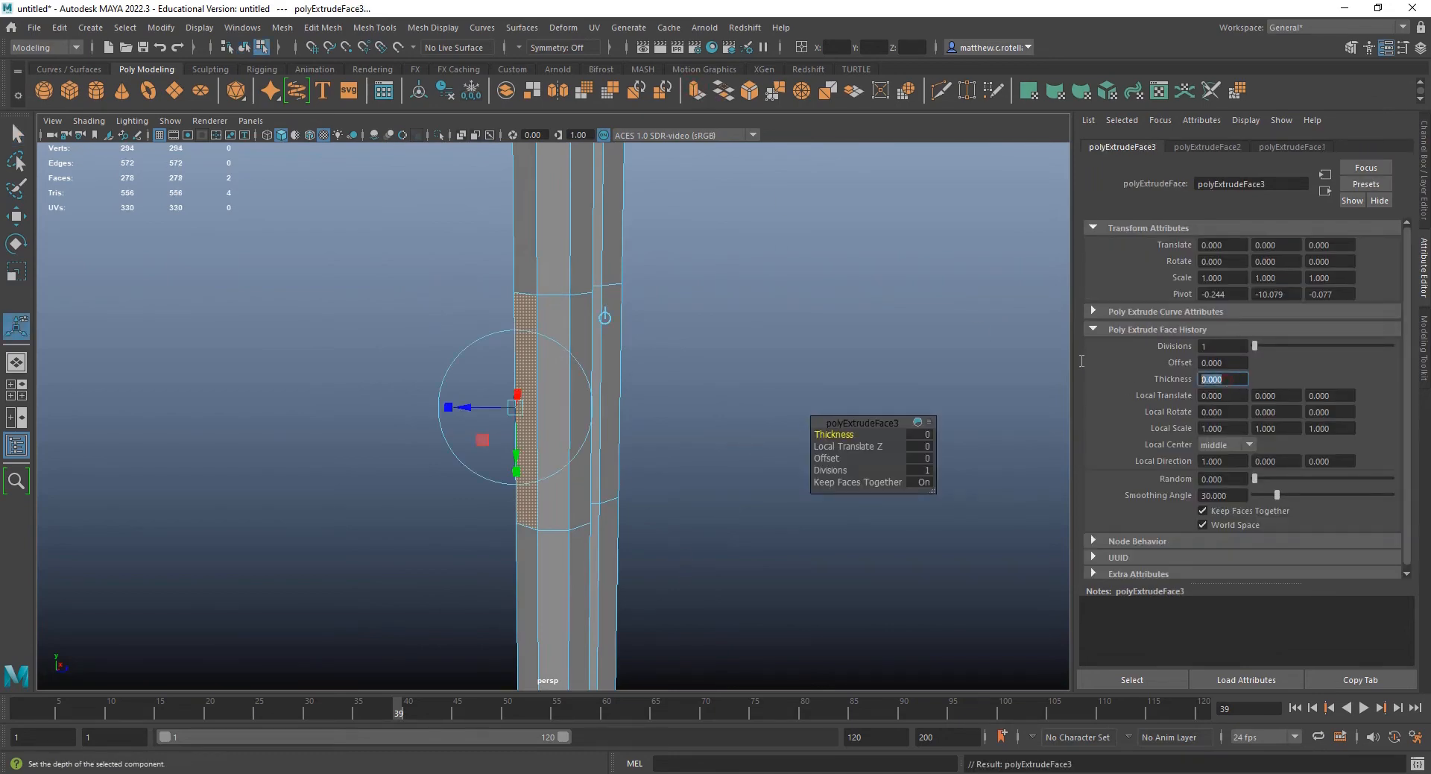
text(1)
key(Return)
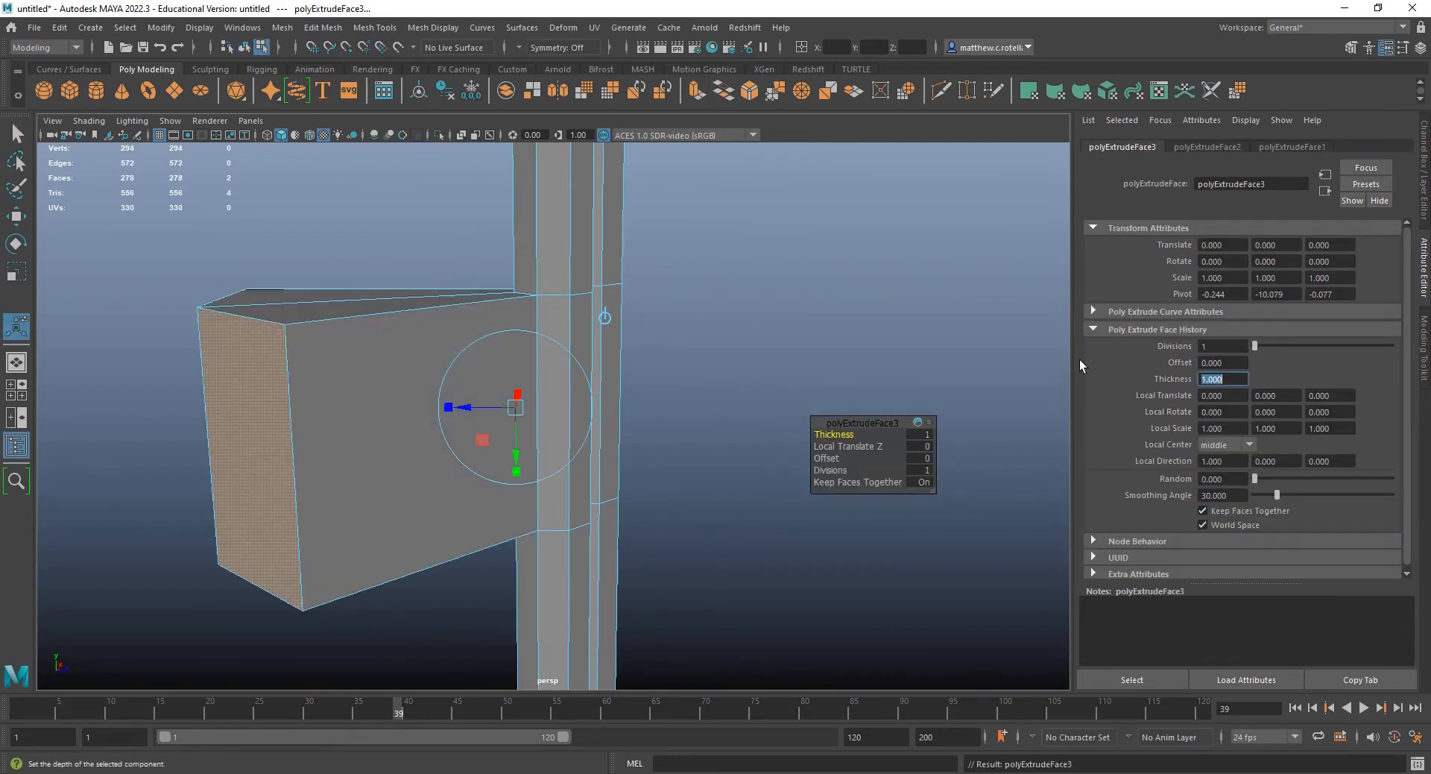
click(1239, 511)
- Taper the two lower extrusions into spikes by setting their local scale X and Y to 0.1
click(1230, 428)
text(0.1)
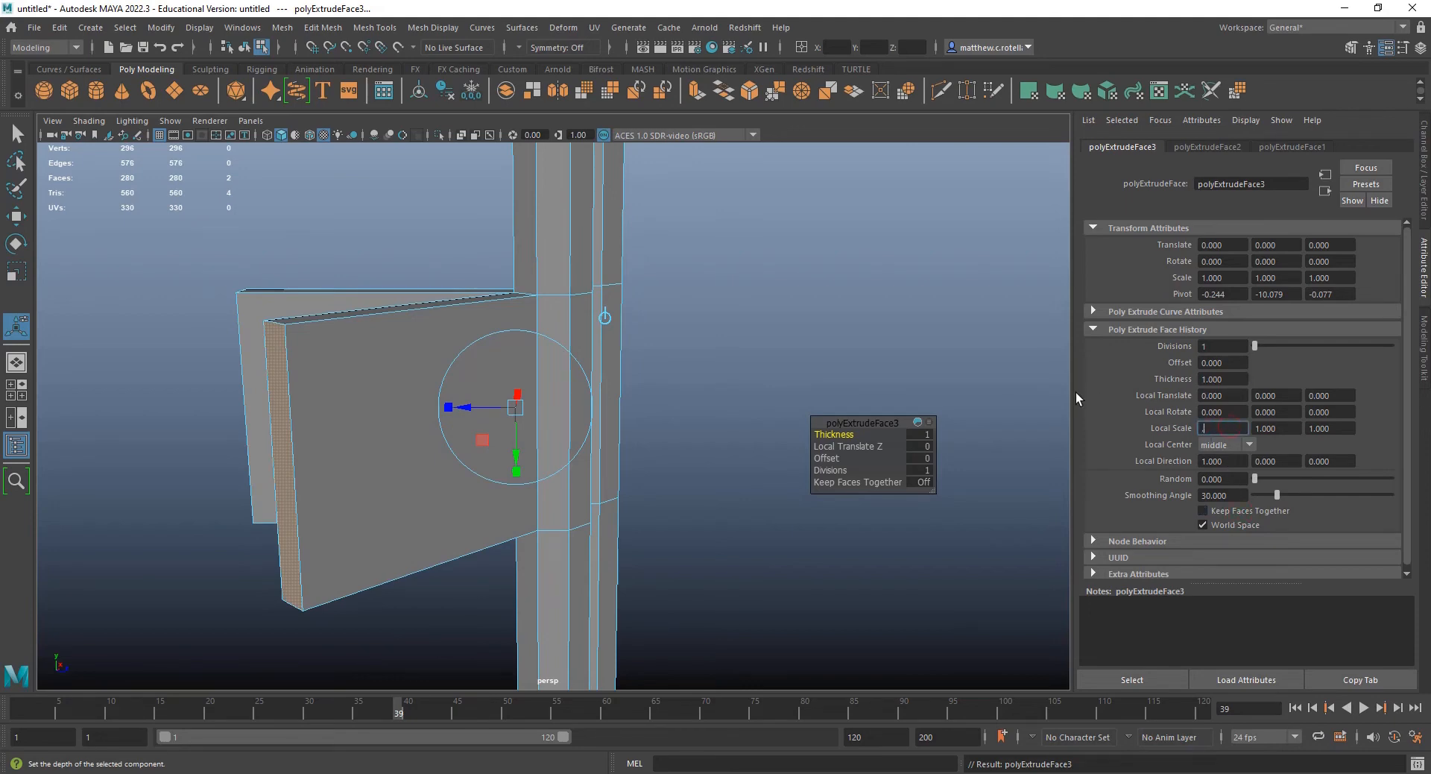
key(Return)
key(Tab)
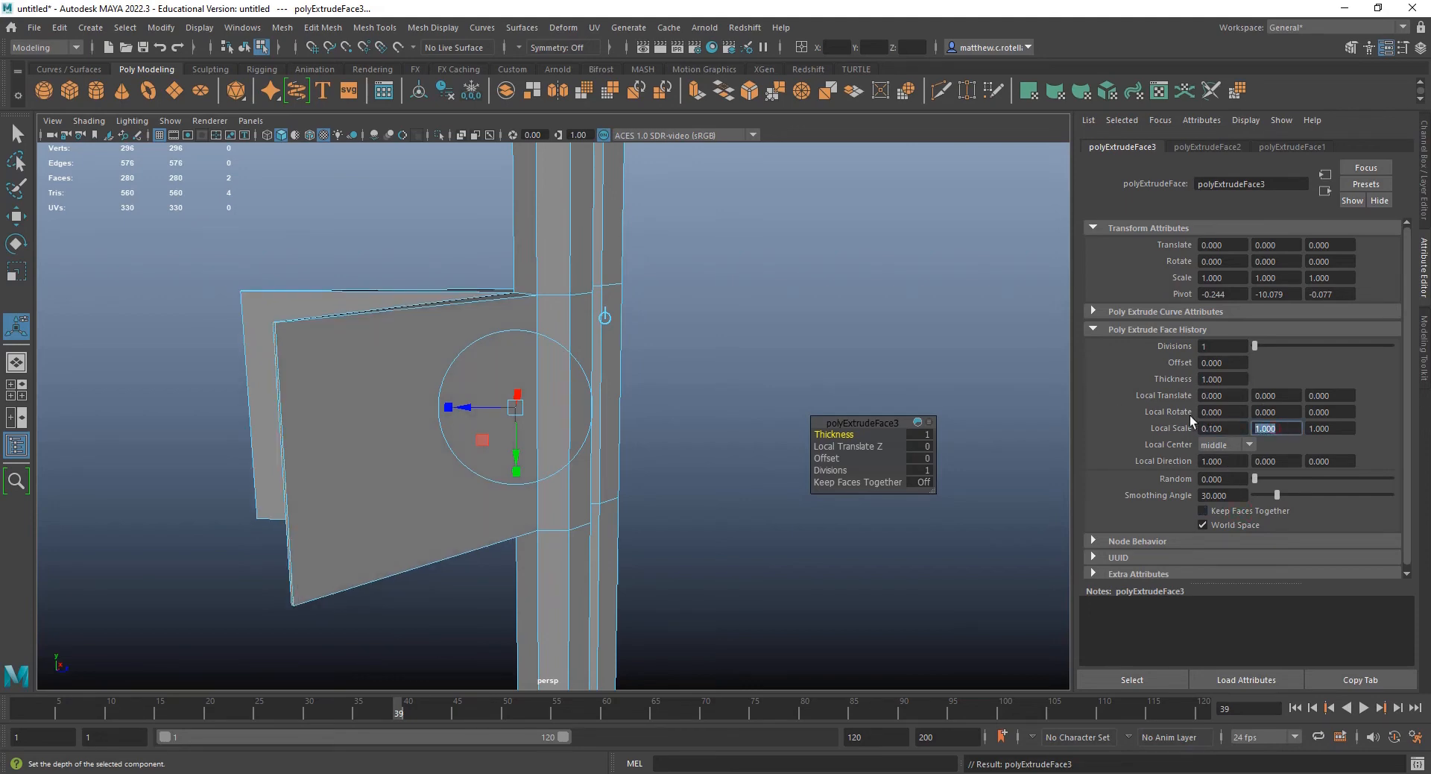
text(0.1)
key(Return)
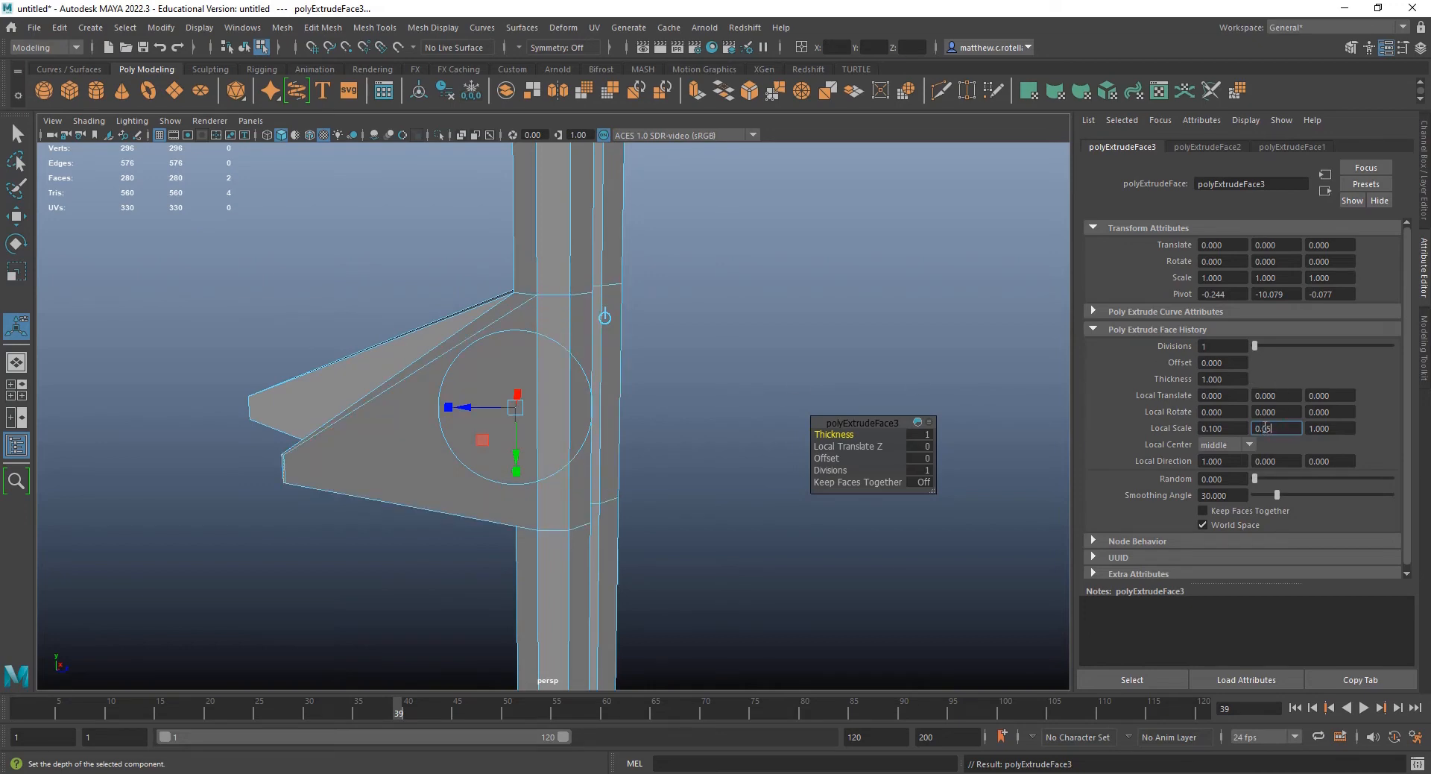
- Confirm the lower extrusions' local scale Y entry and return the twin-cylinder mesh to object selection
key(Return)
scroll(727, 373, down, 3)
alt+middle_drag(656, 209, 604, 404)
scroll(594, 369, down, 5)
alt+drag(592, 365, 565, 429)
right_drag(517, 335, 630, 309)
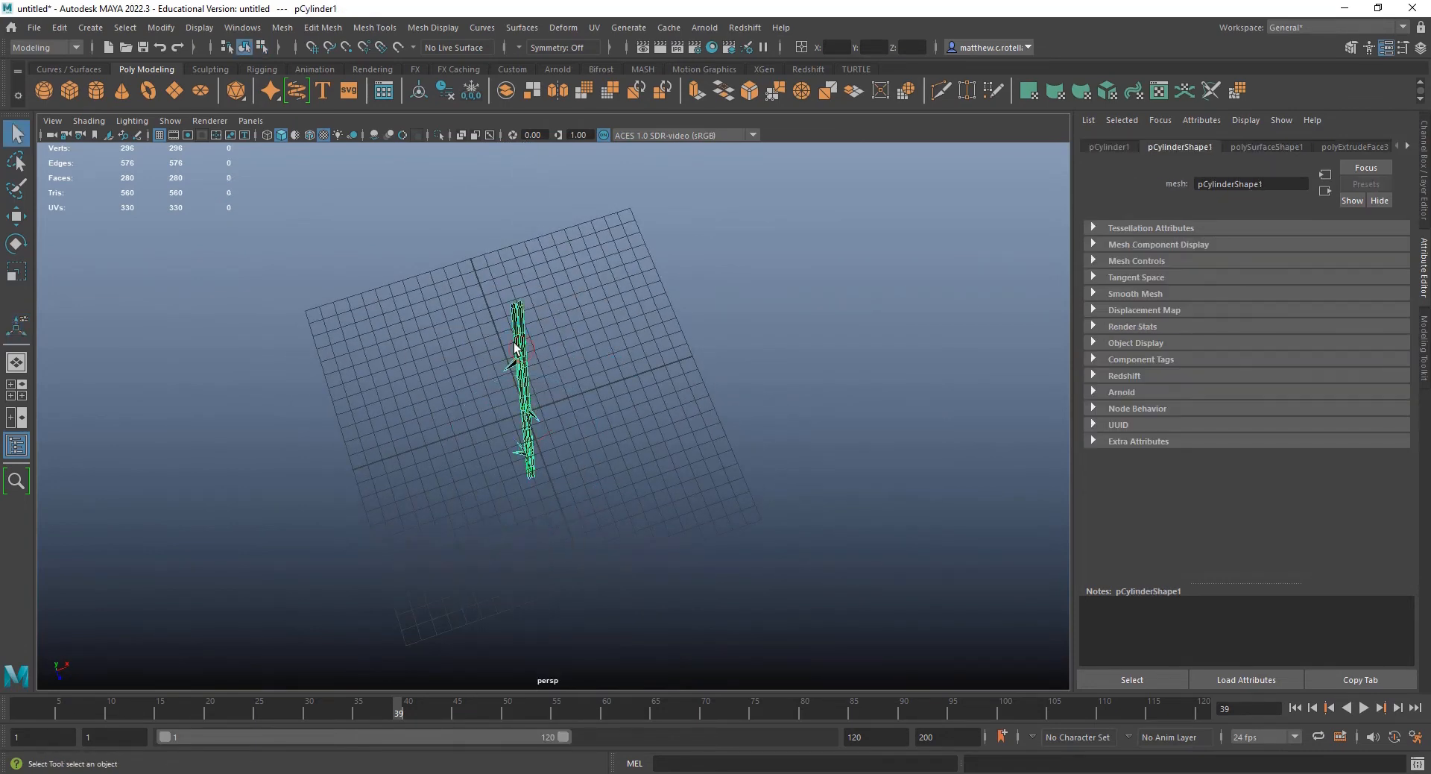
alt+drag(484, 315, 544, 376)
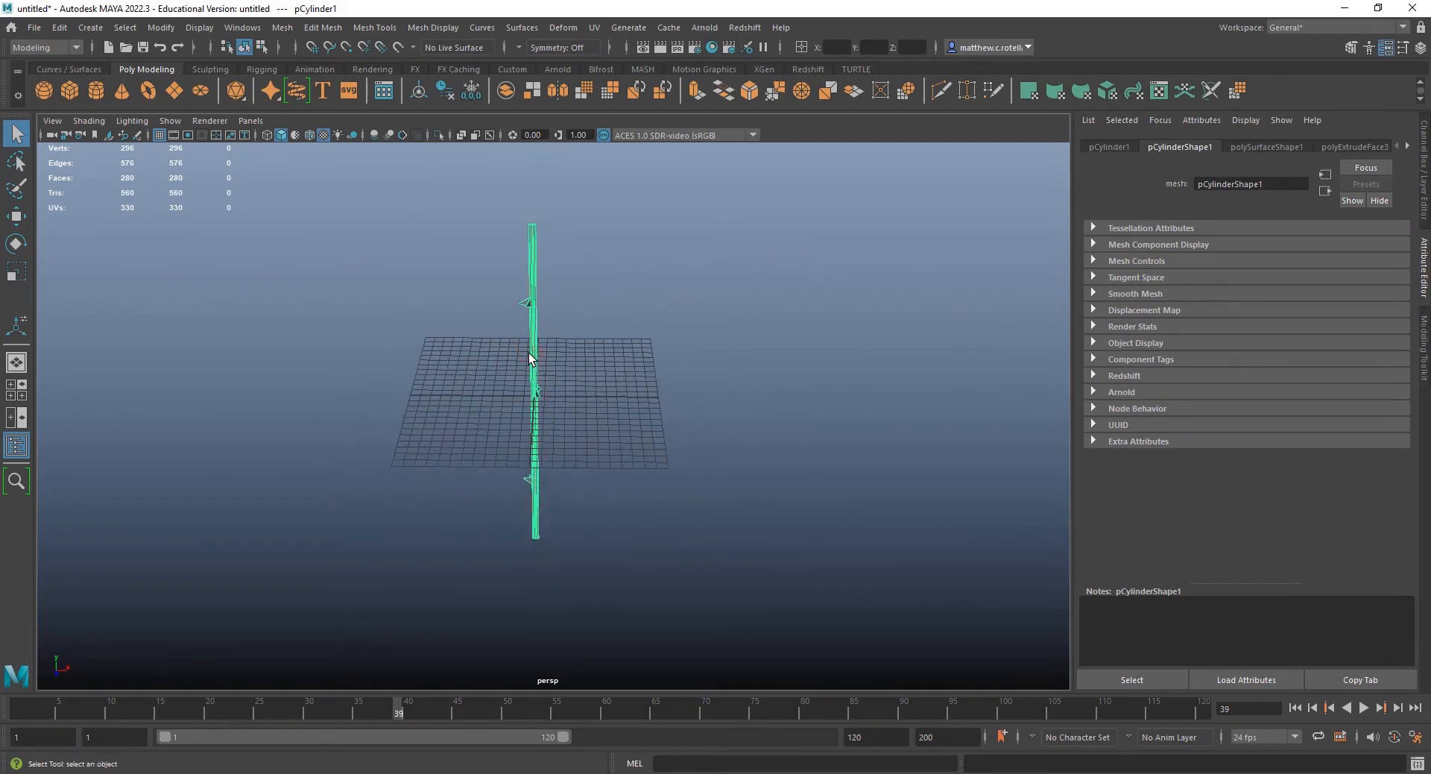
- Move the mesh's pivot from its middle to a vertex at its bottom end using vertex snapping, and leave pivot editing
key(w)
key(d)
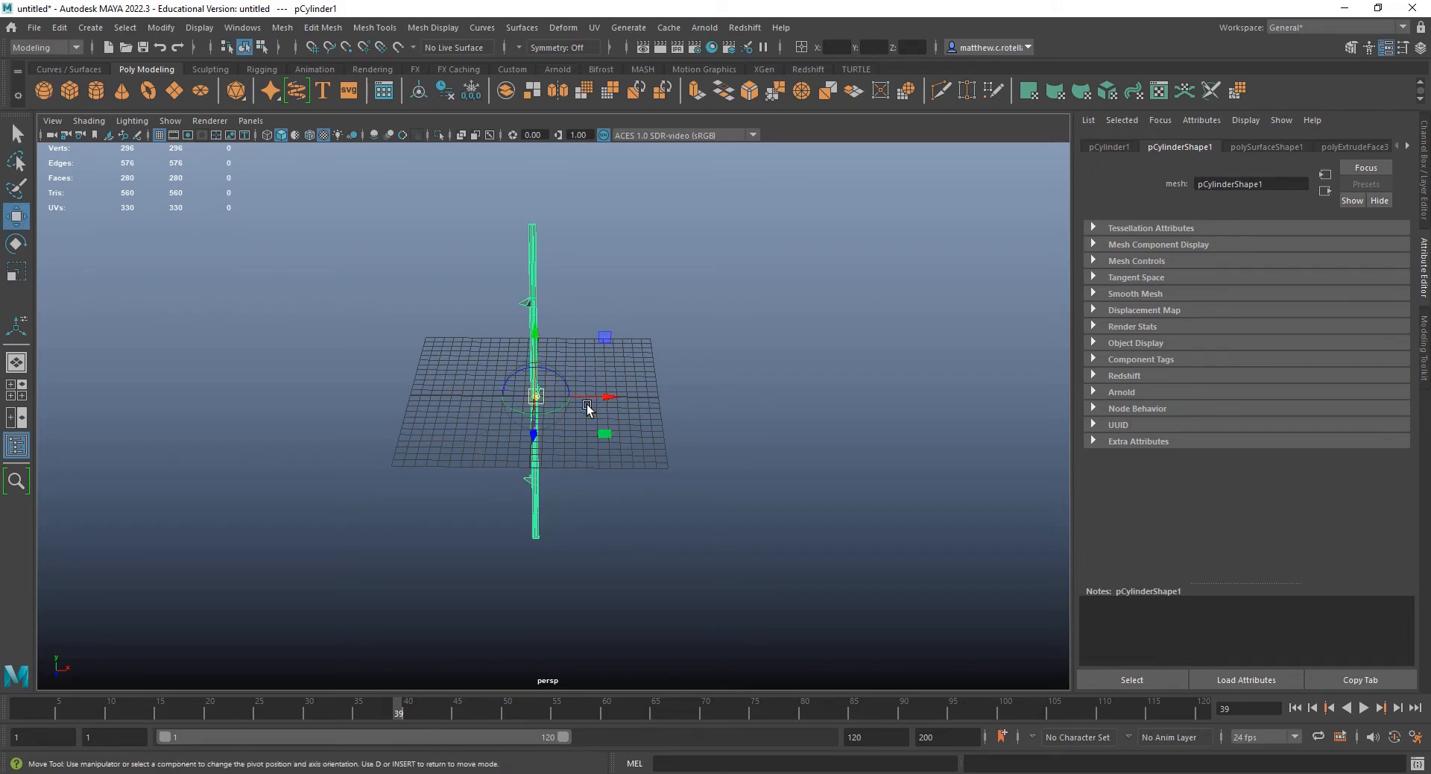
alt+drag(589, 409, 541, 394)
scroll(559, 337, up, 4)
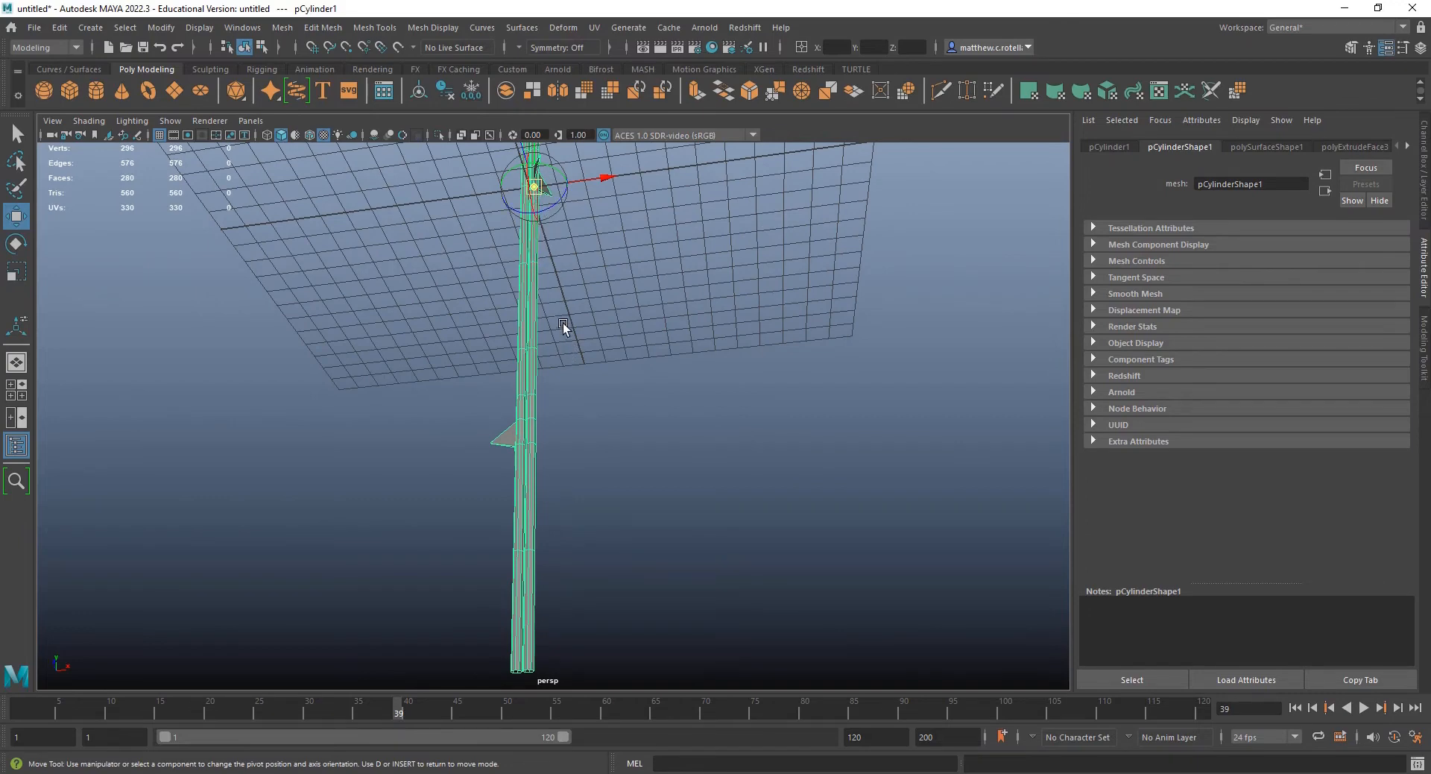
key(v)
drag(538, 186, 526, 667)
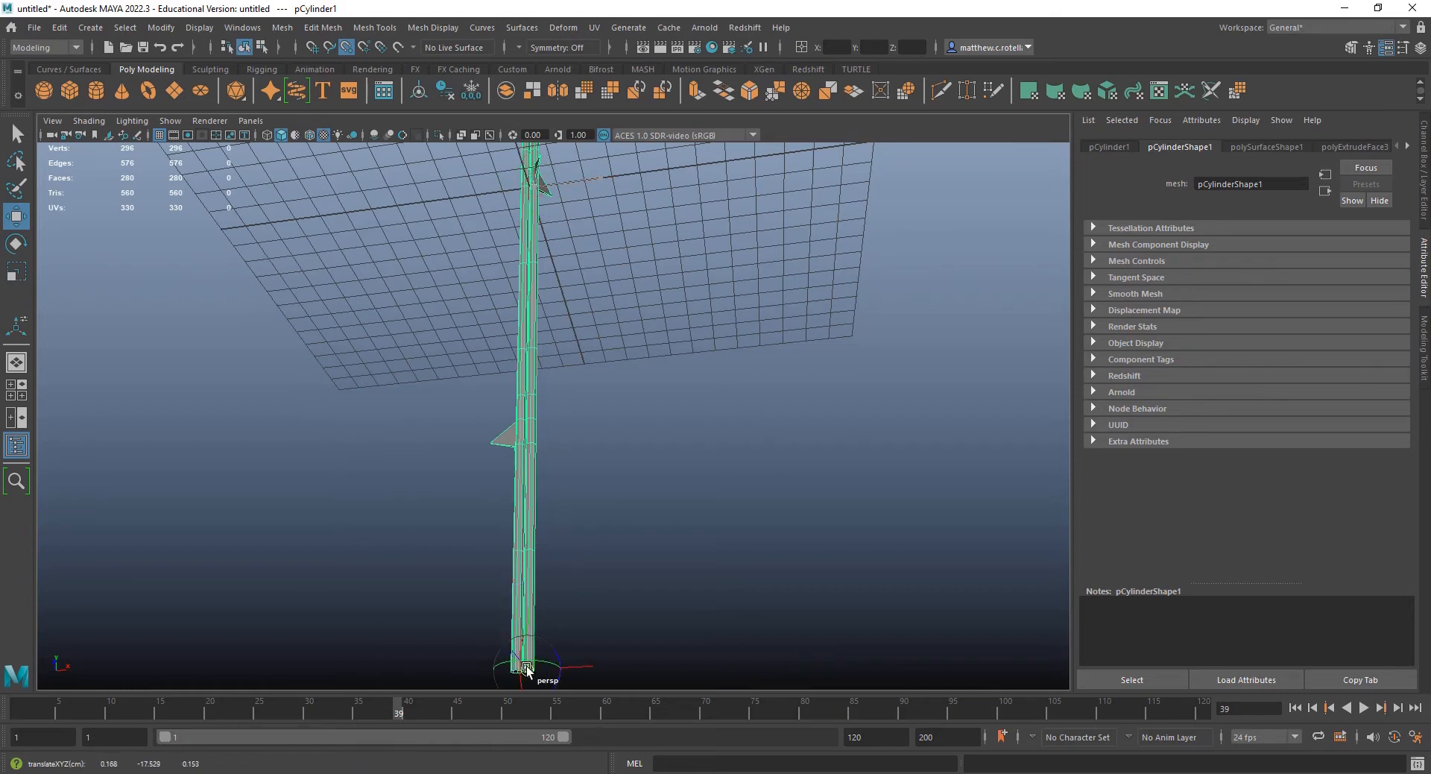
alt+middle_drag(598, 604, 636, 439)
alt+right_drag(636, 439, 633, 627)
alt+middle_drag(632, 627, 633, 518)
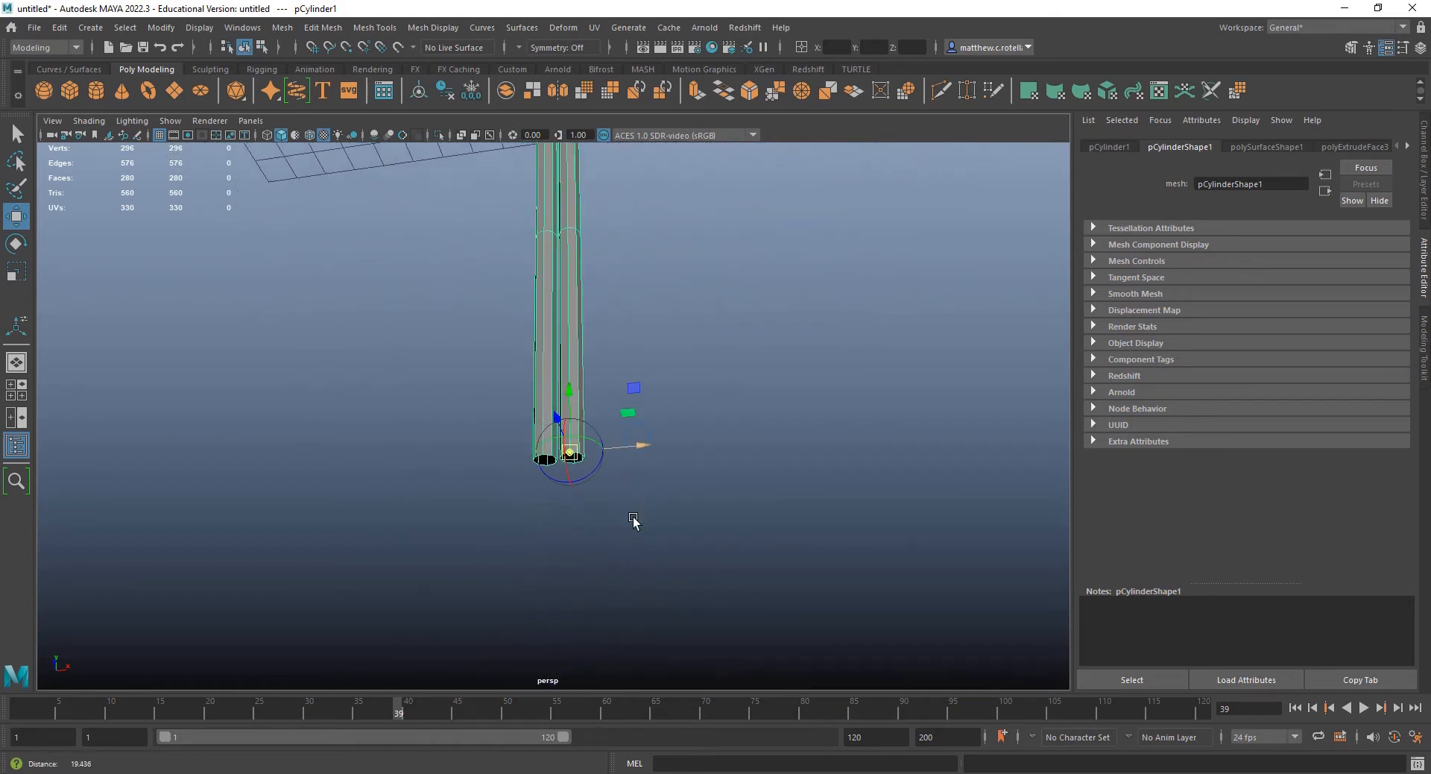
alt+right_drag(632, 518, 646, 723)
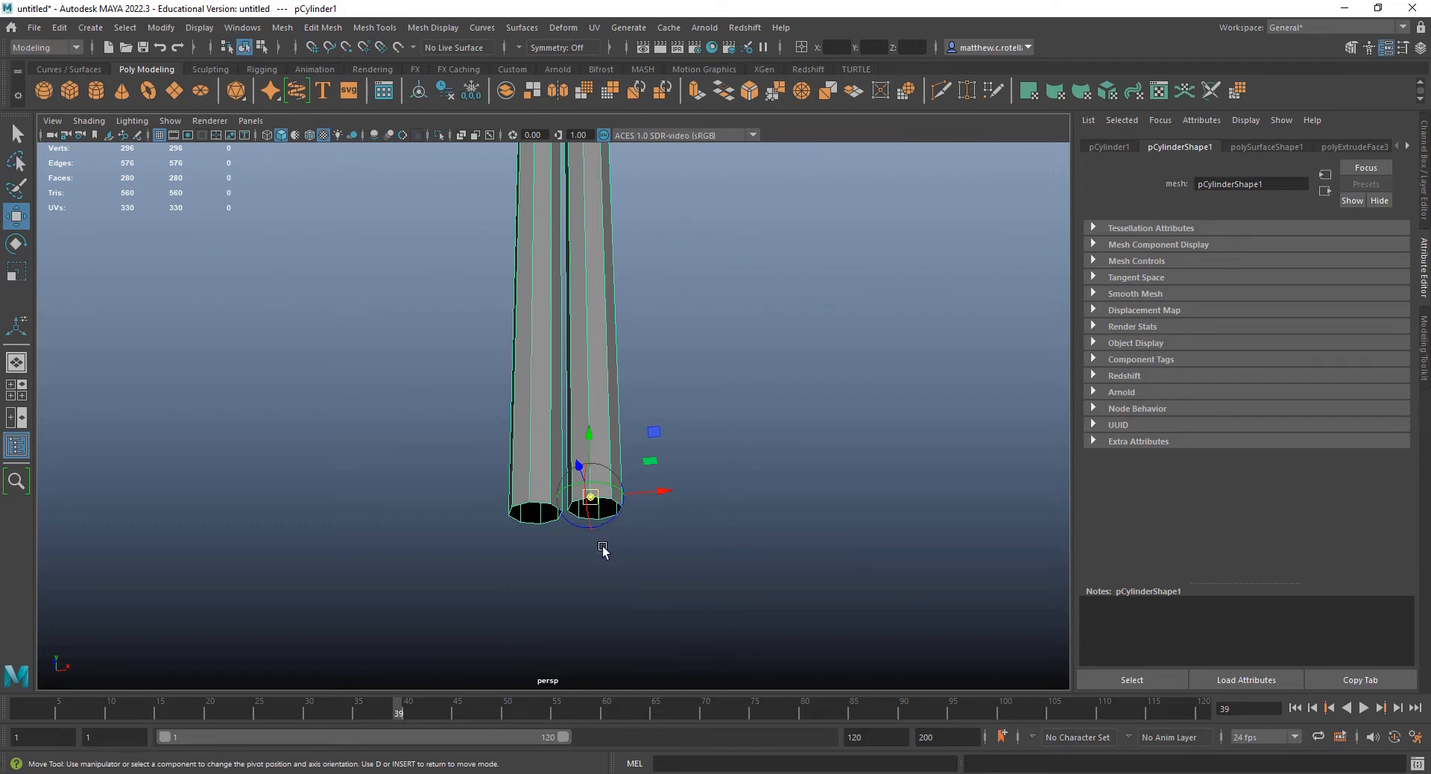
key(d)
- Freeze the mesh's transformations and delete its construction history
click(1424, 190)
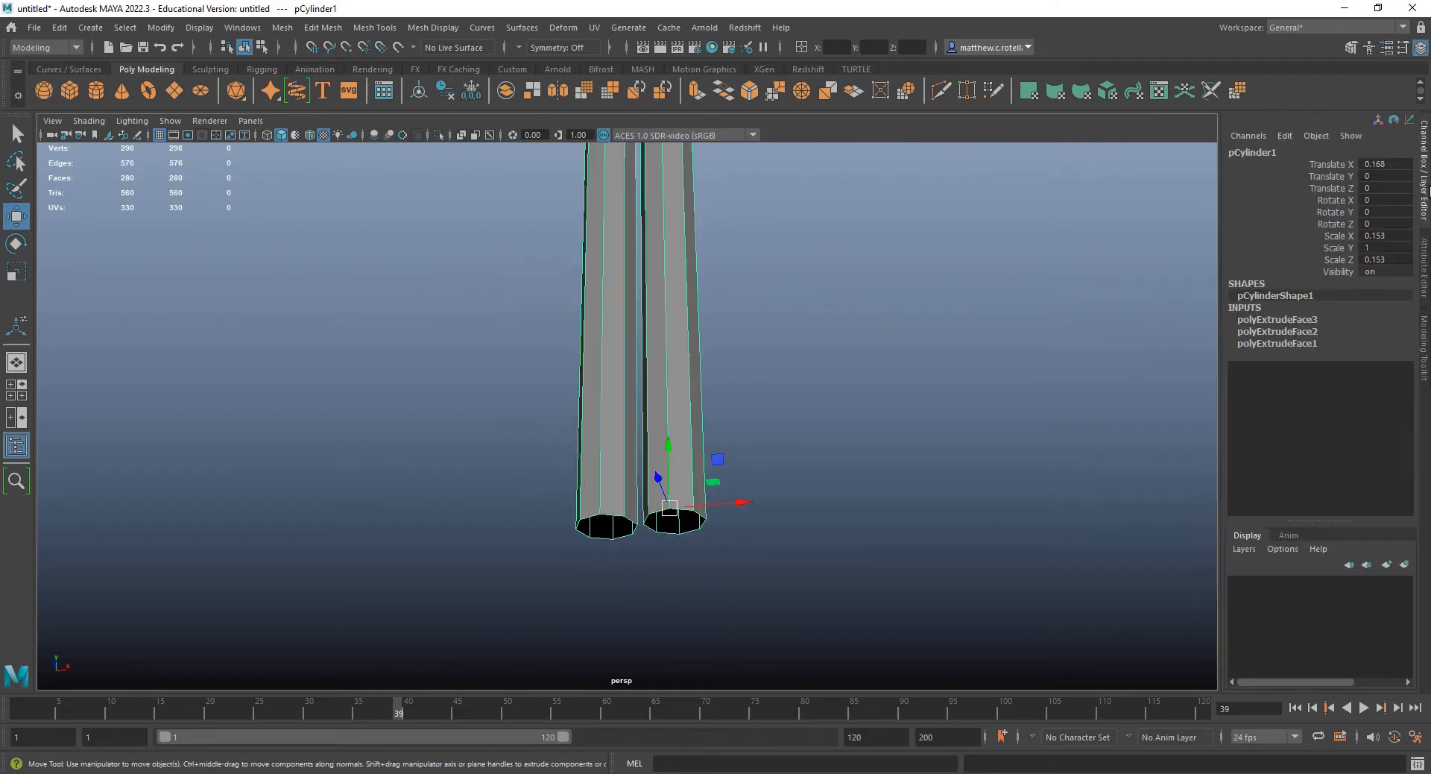
click(472, 88)
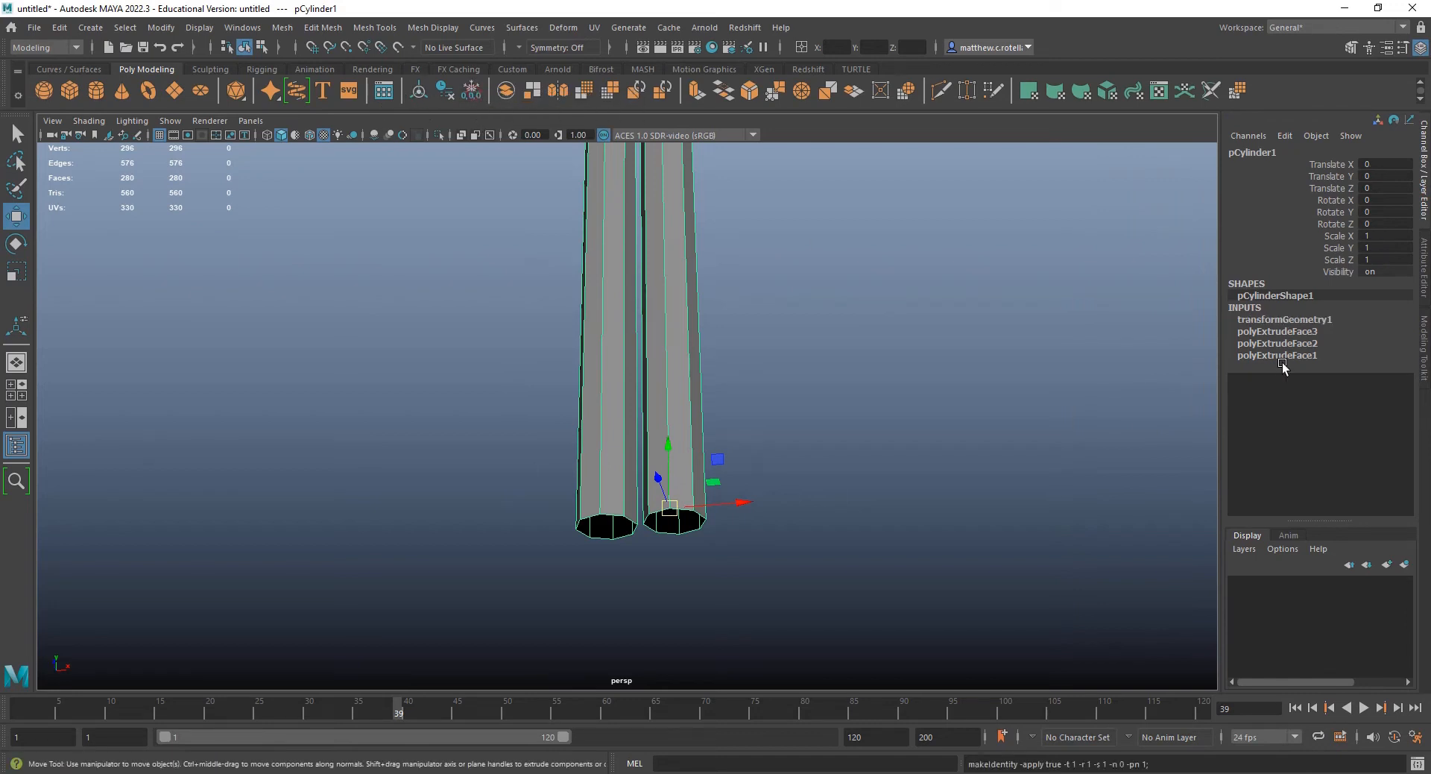
click(445, 90)
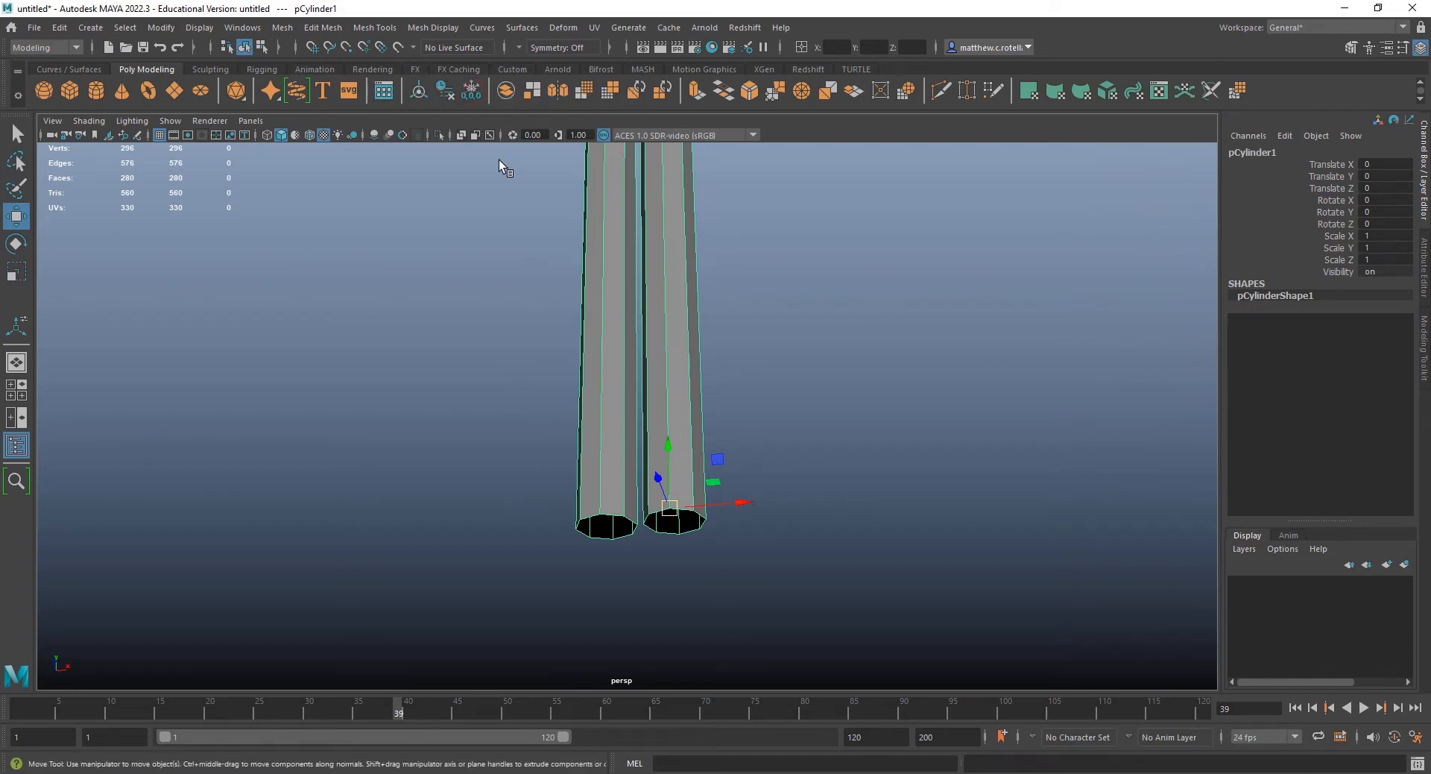
- Duplicate the spiked twin-cylinder mesh
scroll(685, 343, down, 2)
alt+drag(684, 342, 623, 298)
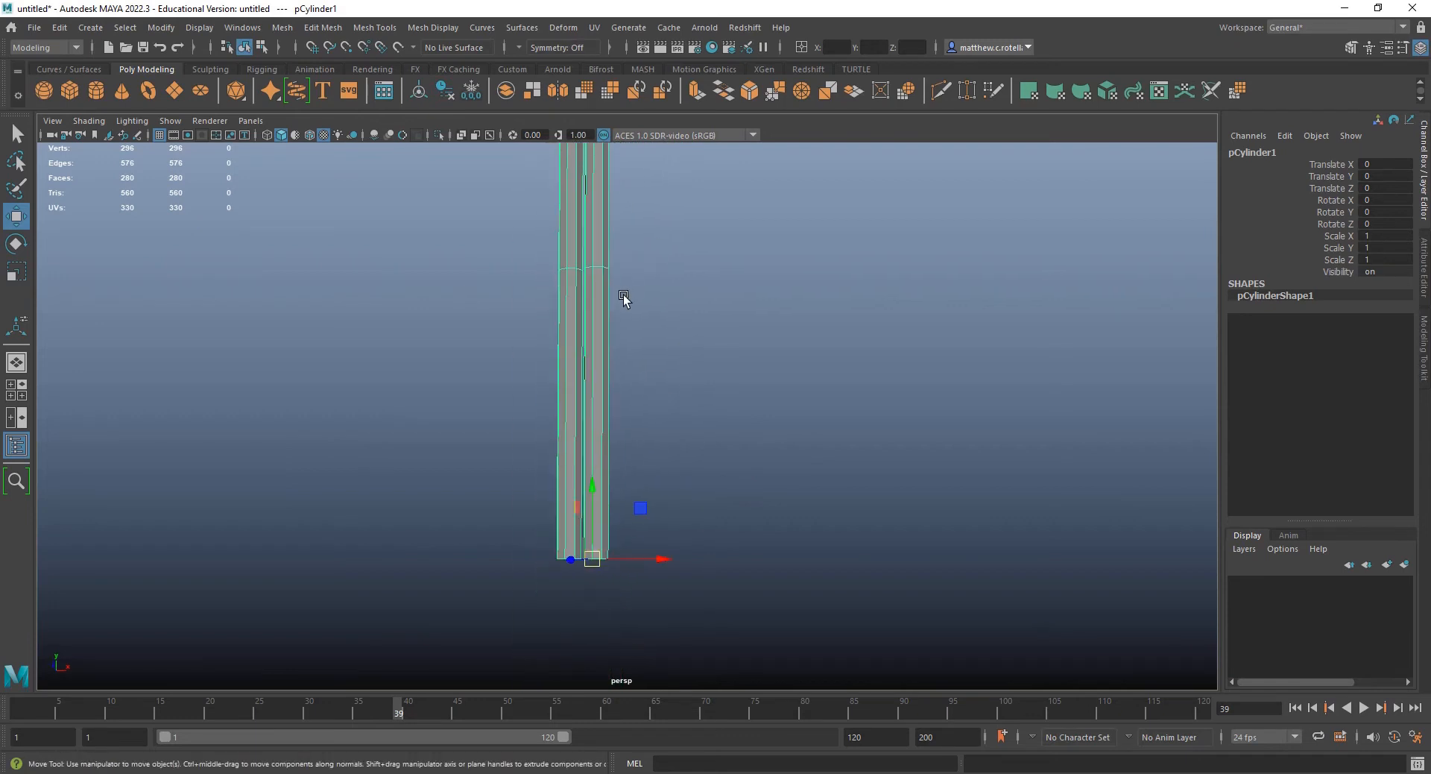
right_drag(579, 286, 591, 292)
key(ctrl+d)
scroll(690, 429, down, 3)
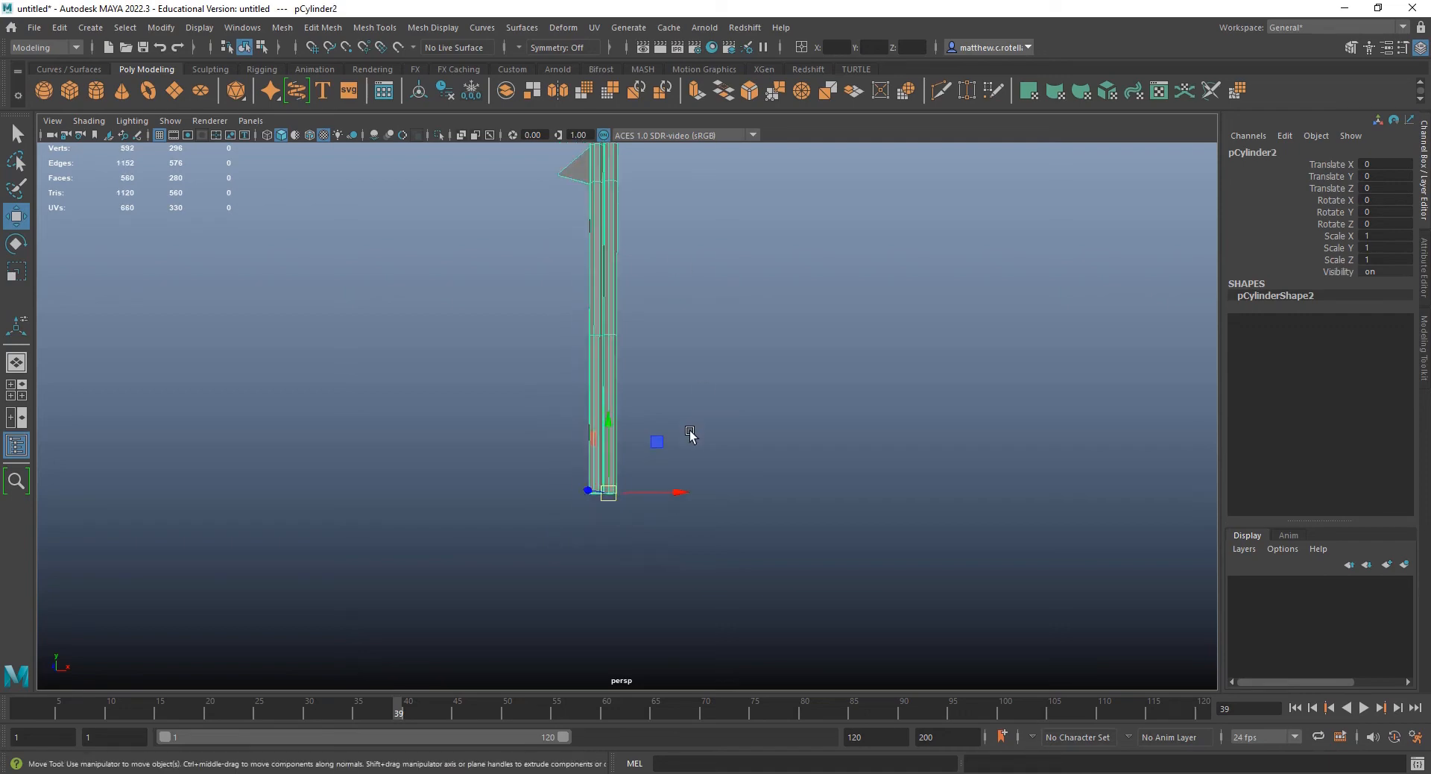
- Raise the duplicate along Y until its base sits just above the original's top, at a Translate Y of about 35.55
alt+middle_drag(631, 302, 604, 468)
scroll(589, 471, down, 5)
alt+drag(701, 466, 591, 146)
alt+middle_drag(638, 261, 649, 498)
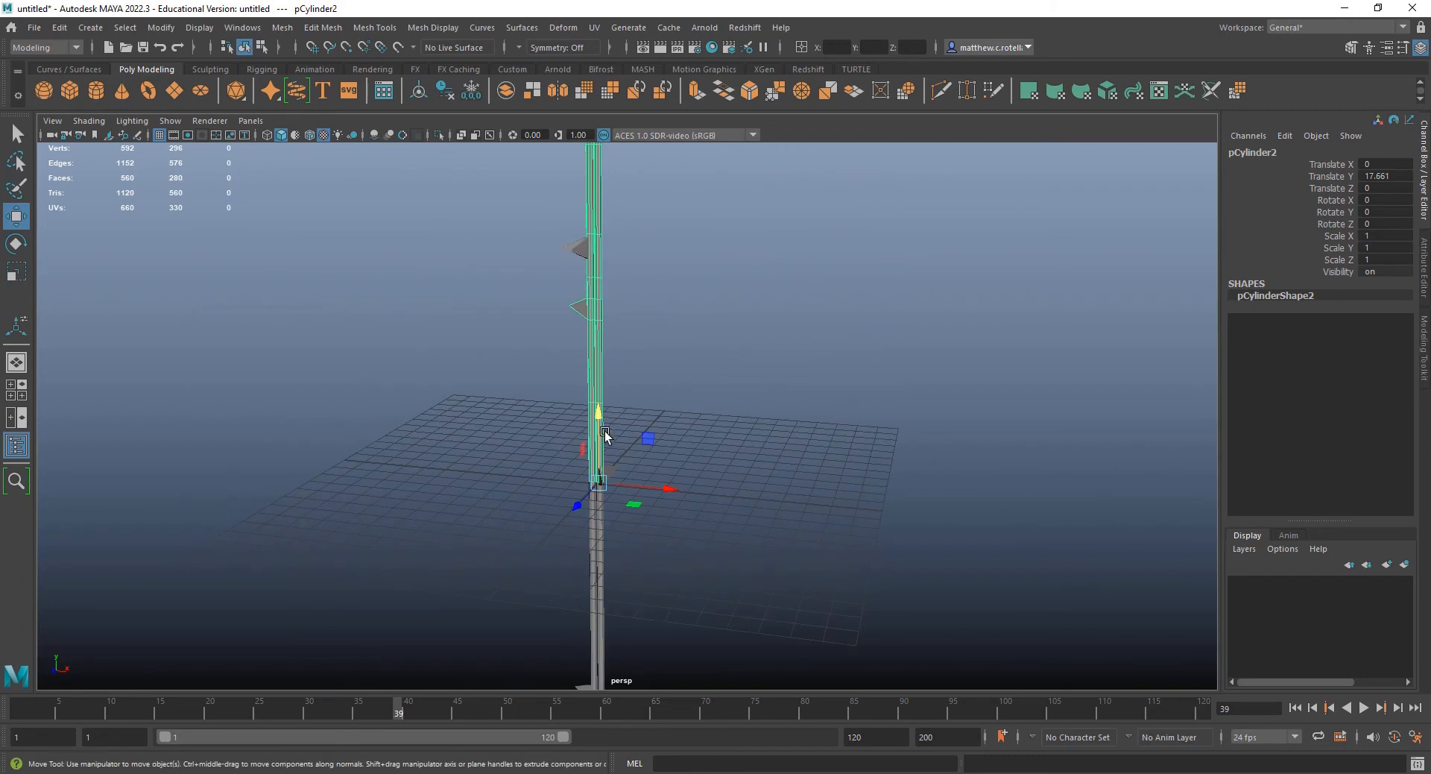
drag(600, 424, 602, 73)
alt+middle_drag(597, 193, 580, 378)
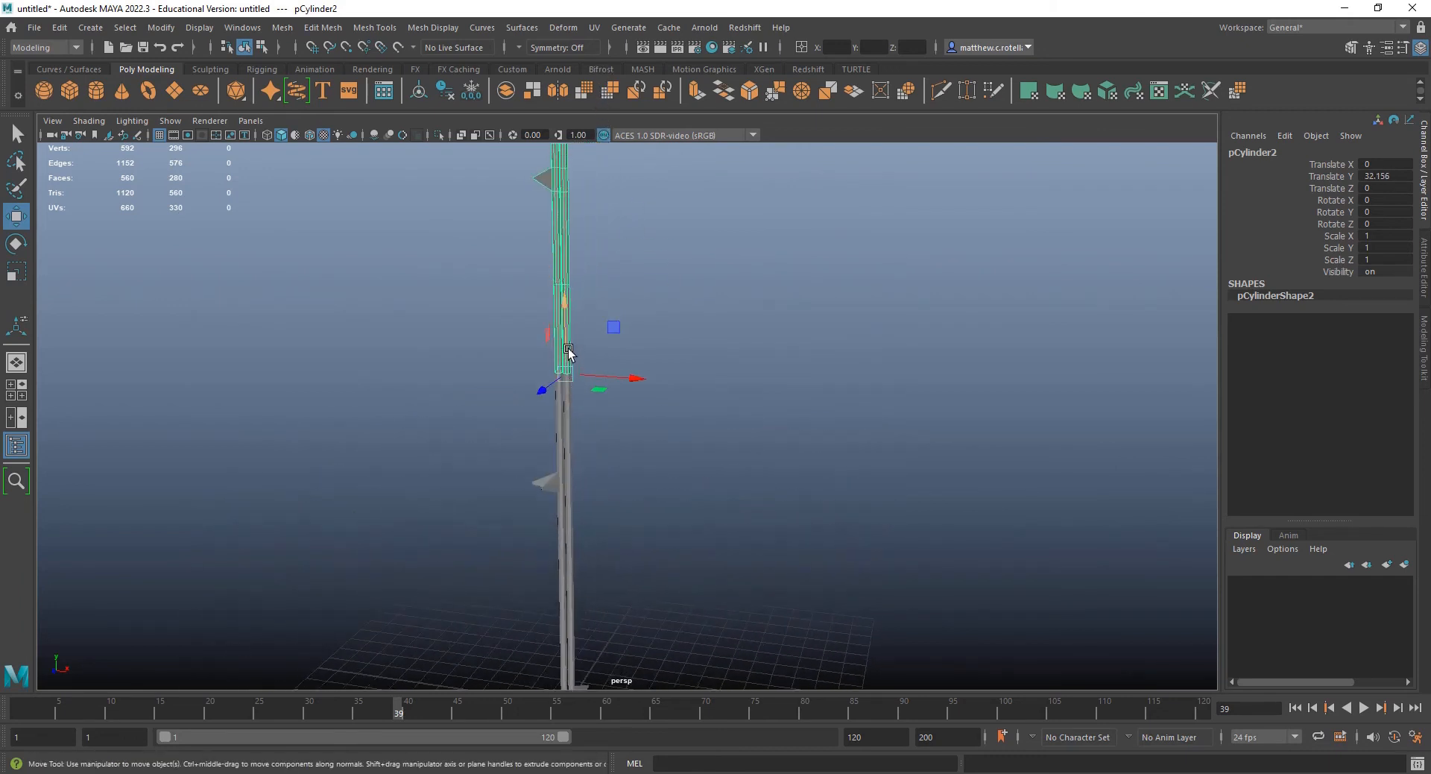
drag(568, 346, 571, 232)
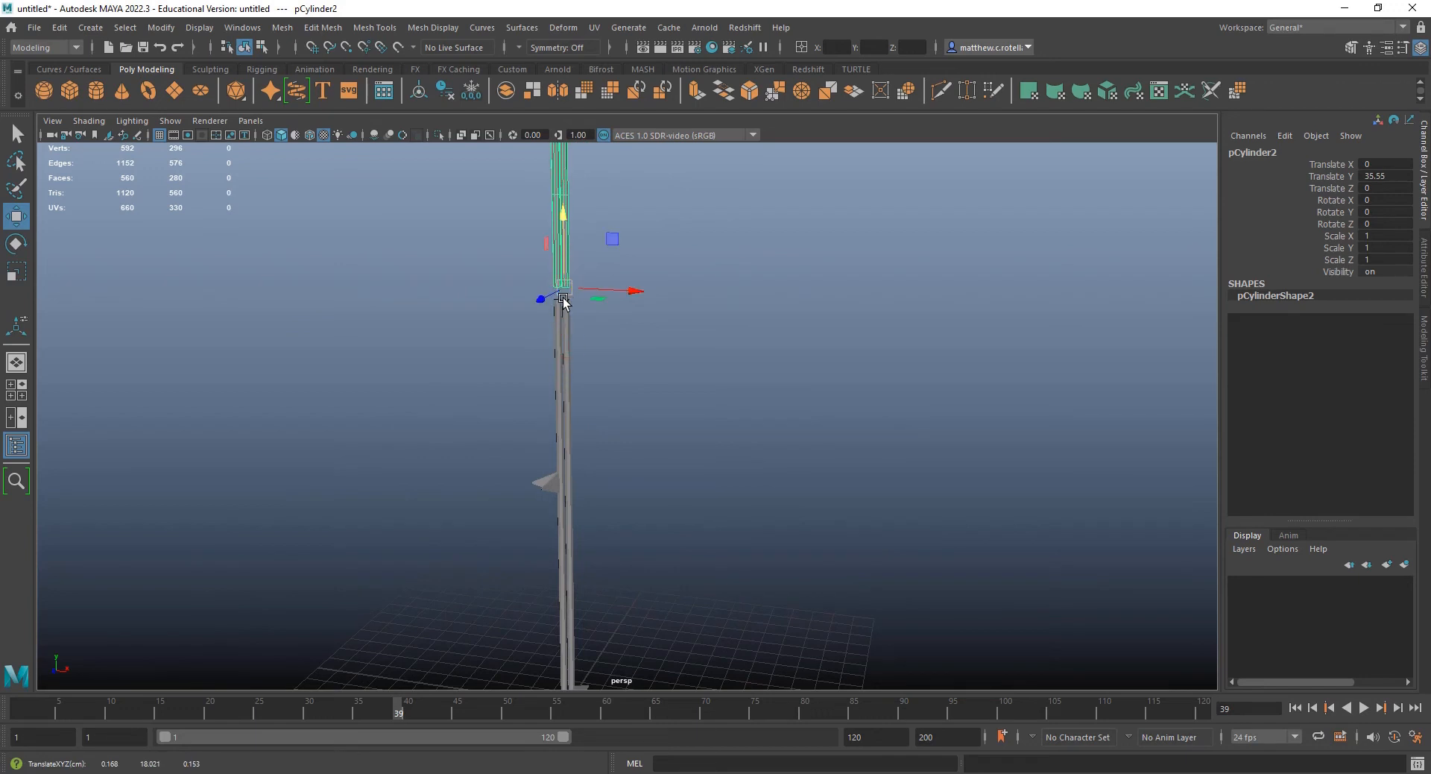
- Lower the duplicate closer to the original's open top ends, to a Translate Y of about 35.155
scroll(565, 304, up, 5)
alt+middle_drag(491, 240, 579, 412)
alt+middle_drag(574, 347, 572, 388)
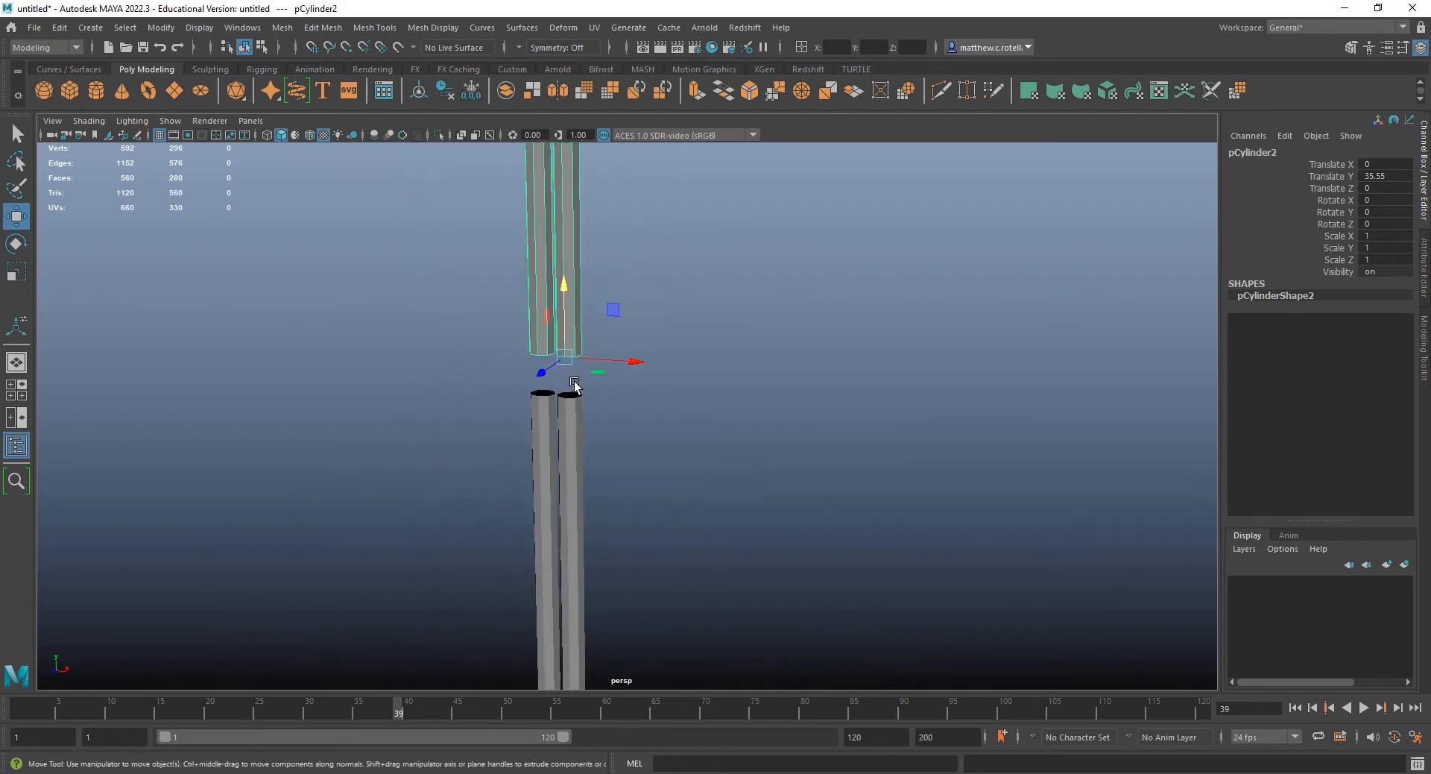
alt+right_drag(572, 387, 620, 542)
alt+middle_drag(488, 302, 648, 530)
alt+right_drag(648, 530, 649, 624)
alt+middle_drag(648, 624, 651, 495)
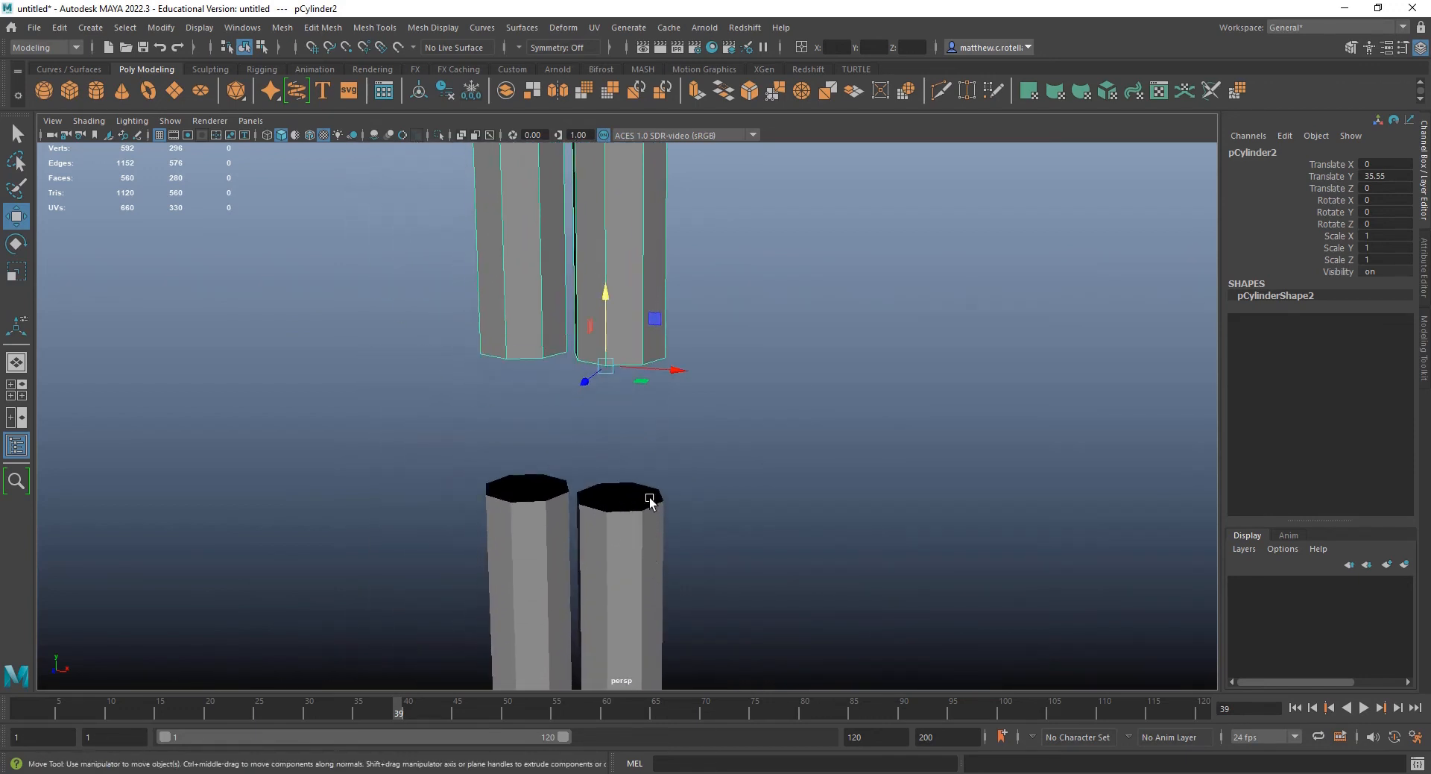
drag(607, 328, 598, 451)
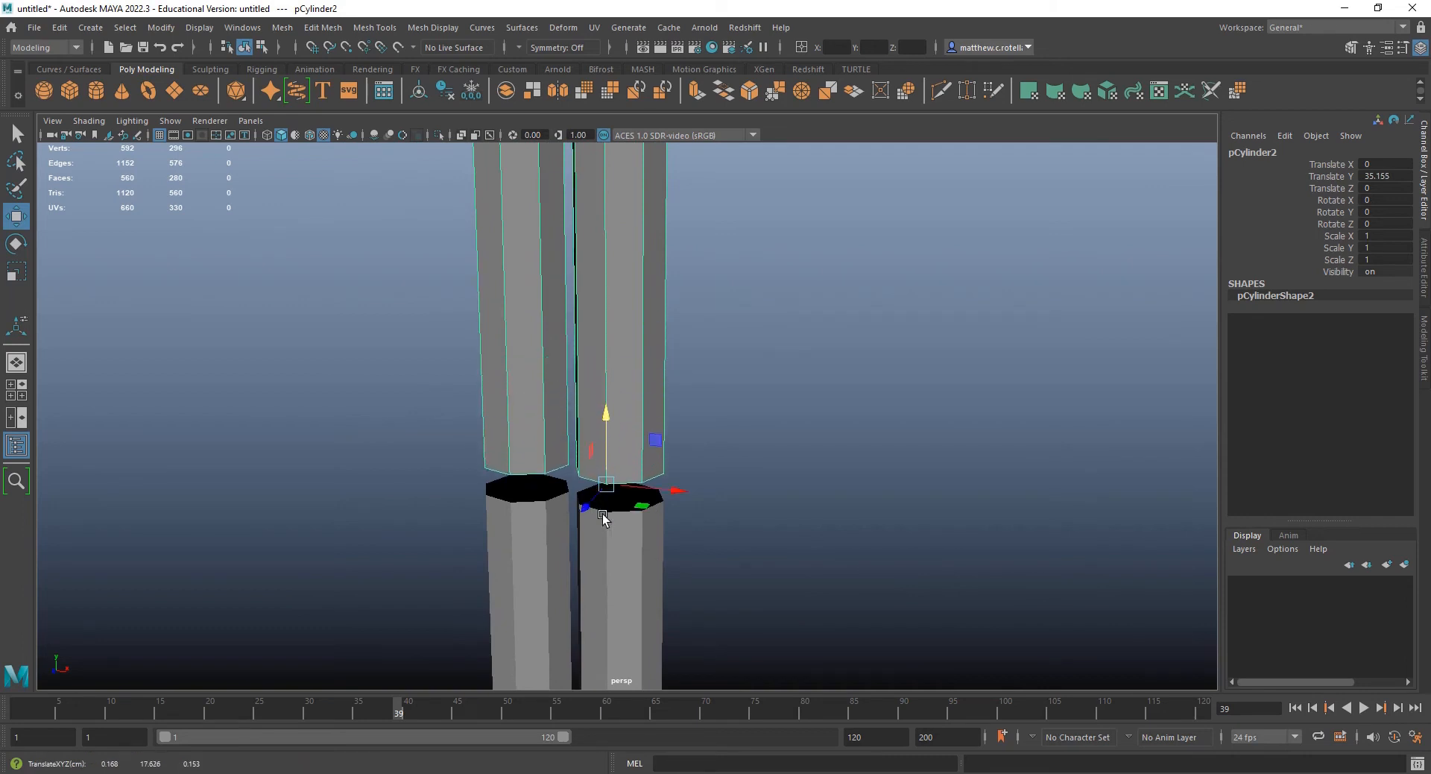
- Snap the duplicate's bottom vertex onto the matching top vertex of the original, at Translate Y 35.058
alt+middle_drag(649, 517, 643, 441)
alt+right_drag(643, 441, 640, 468)
alt+middle_drag(642, 457, 638, 560)
alt+right_drag(615, 519, 615, 564)
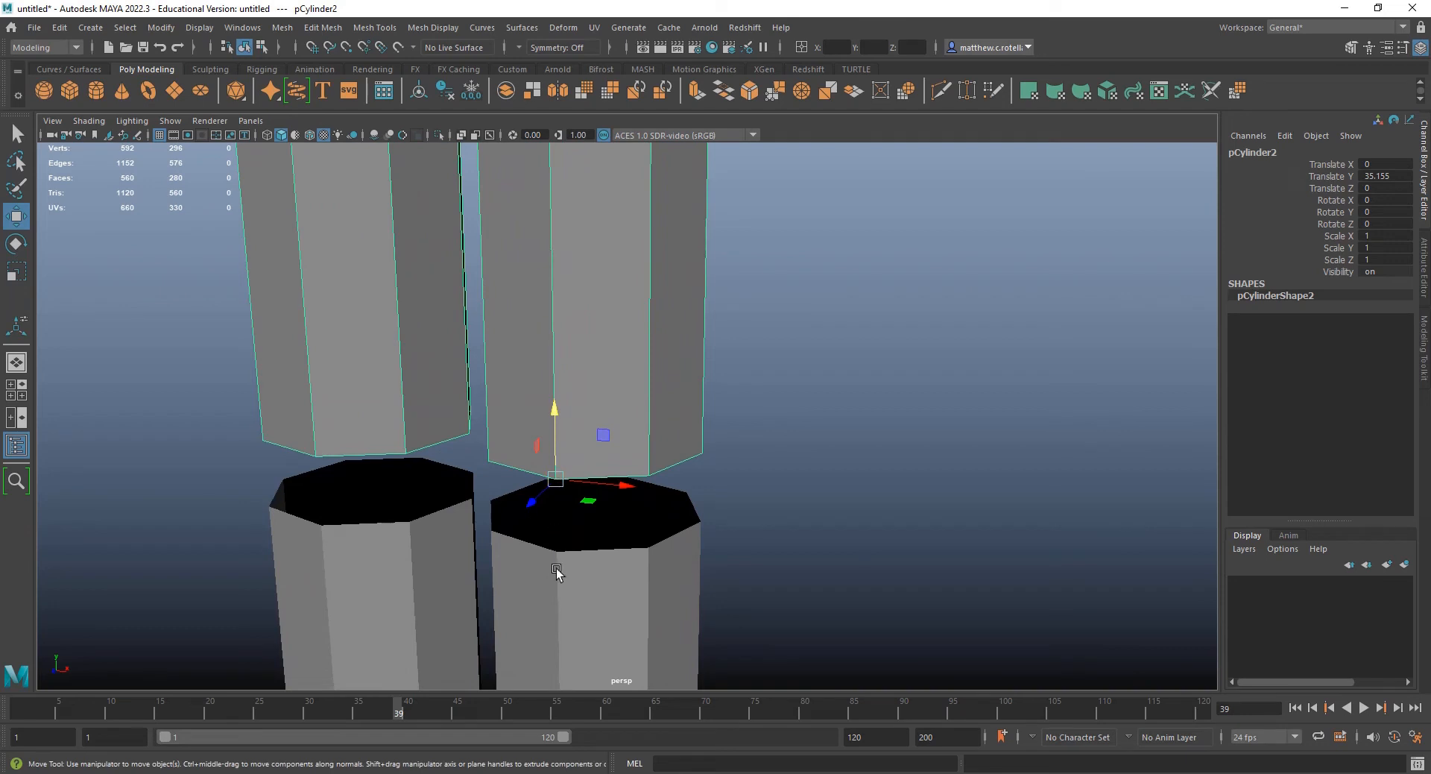
key(v)
drag(555, 483, 559, 551)
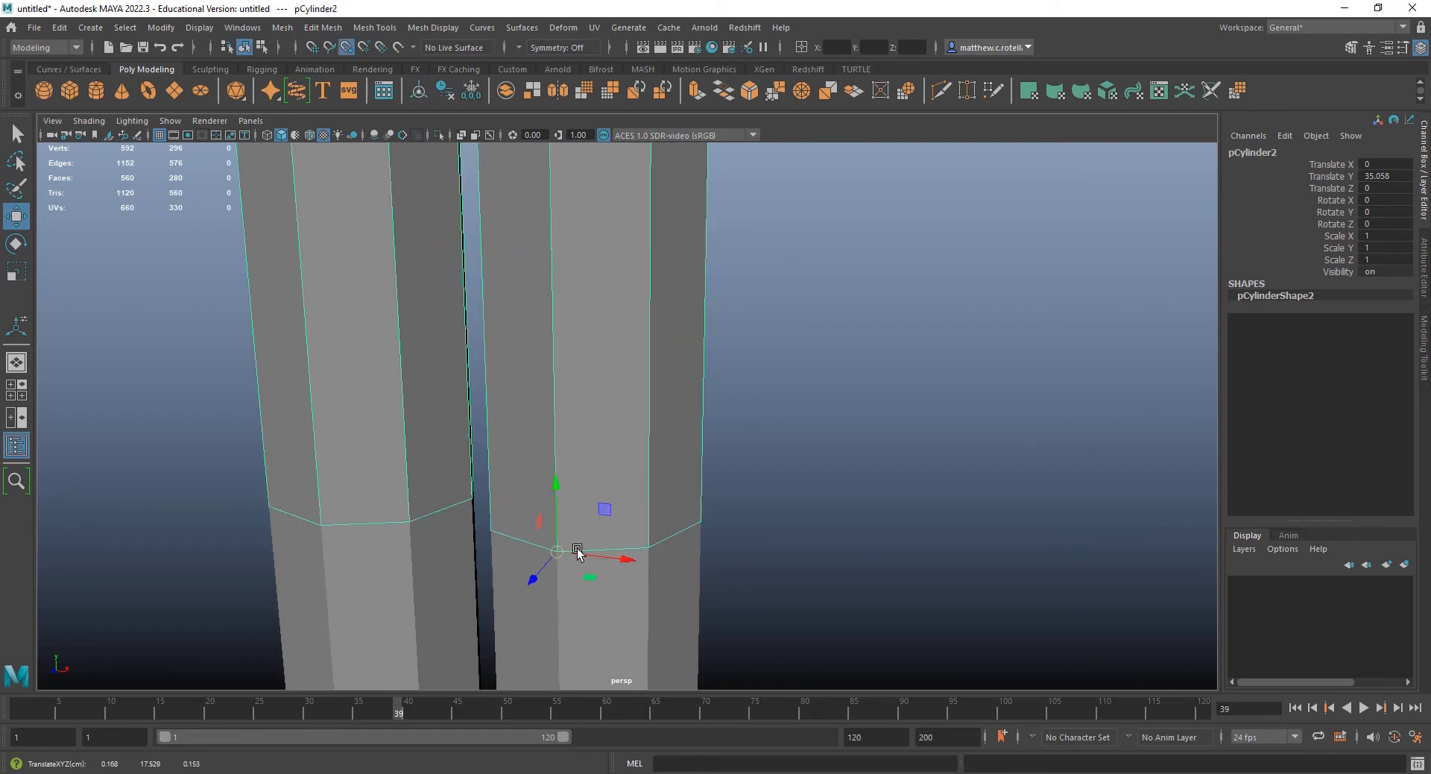
- Examine the two stacked meshes from several angles, checking the joint and the overall height
scroll(655, 535, down, 6)
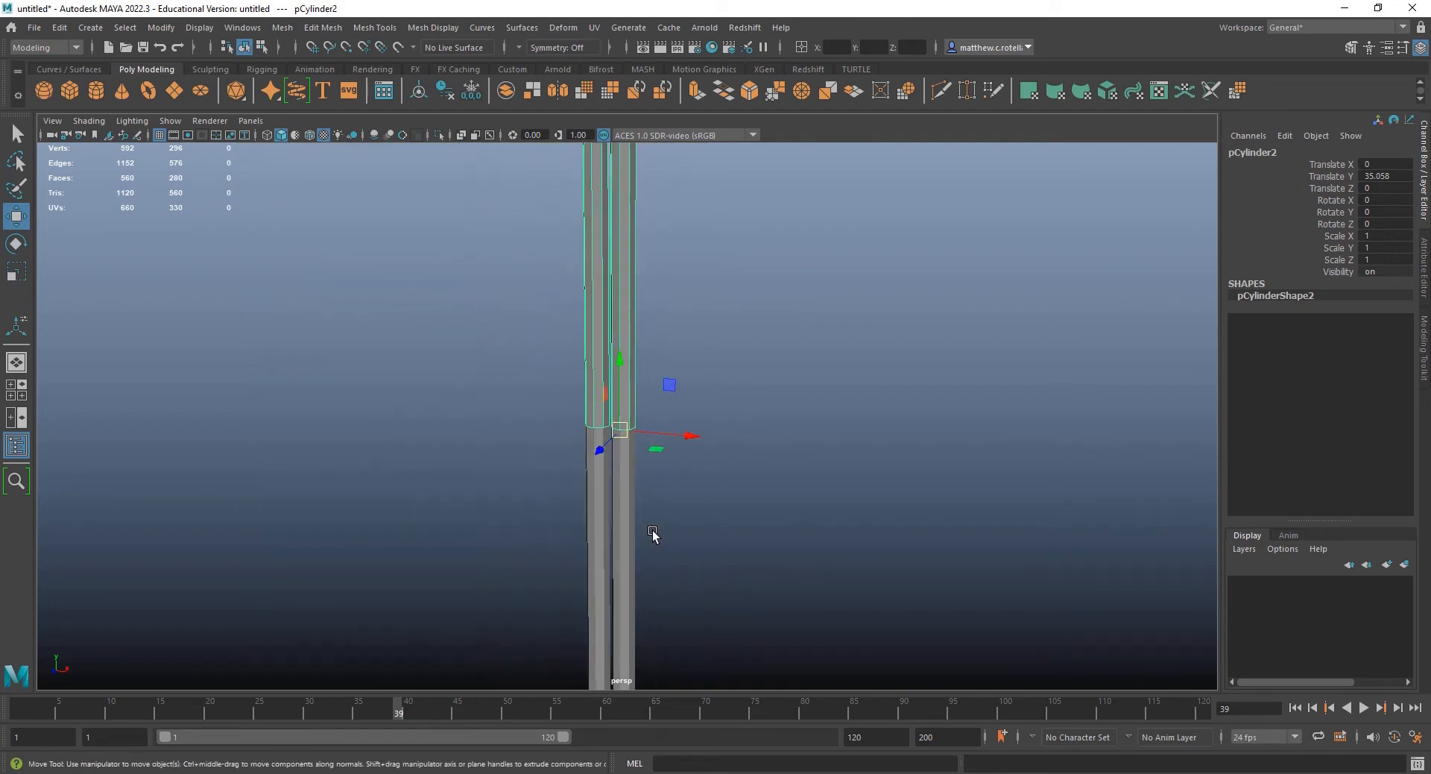
alt+drag(658, 425, 774, 466)
alt+drag(888, 460, 680, 387)
scroll(678, 382, down, 4)
alt+middle_drag(674, 370, 667, 391)
alt+right_drag(667, 391, 674, 415)
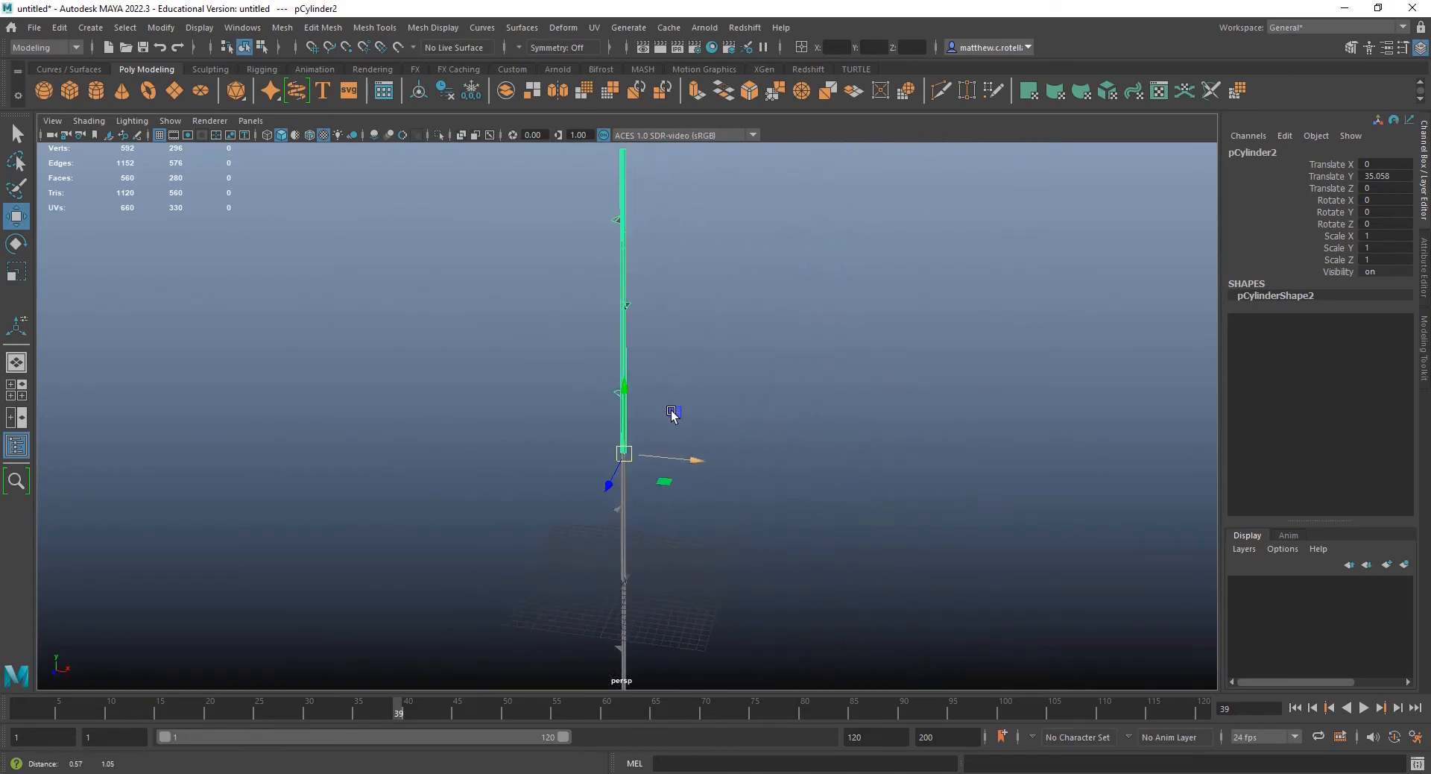
alt+middle_drag(674, 415, 667, 477)
alt+right_drag(667, 477, 663, 435)
alt+middle_drag(664, 434, 670, 342)
alt+right_drag(671, 342, 672, 492)
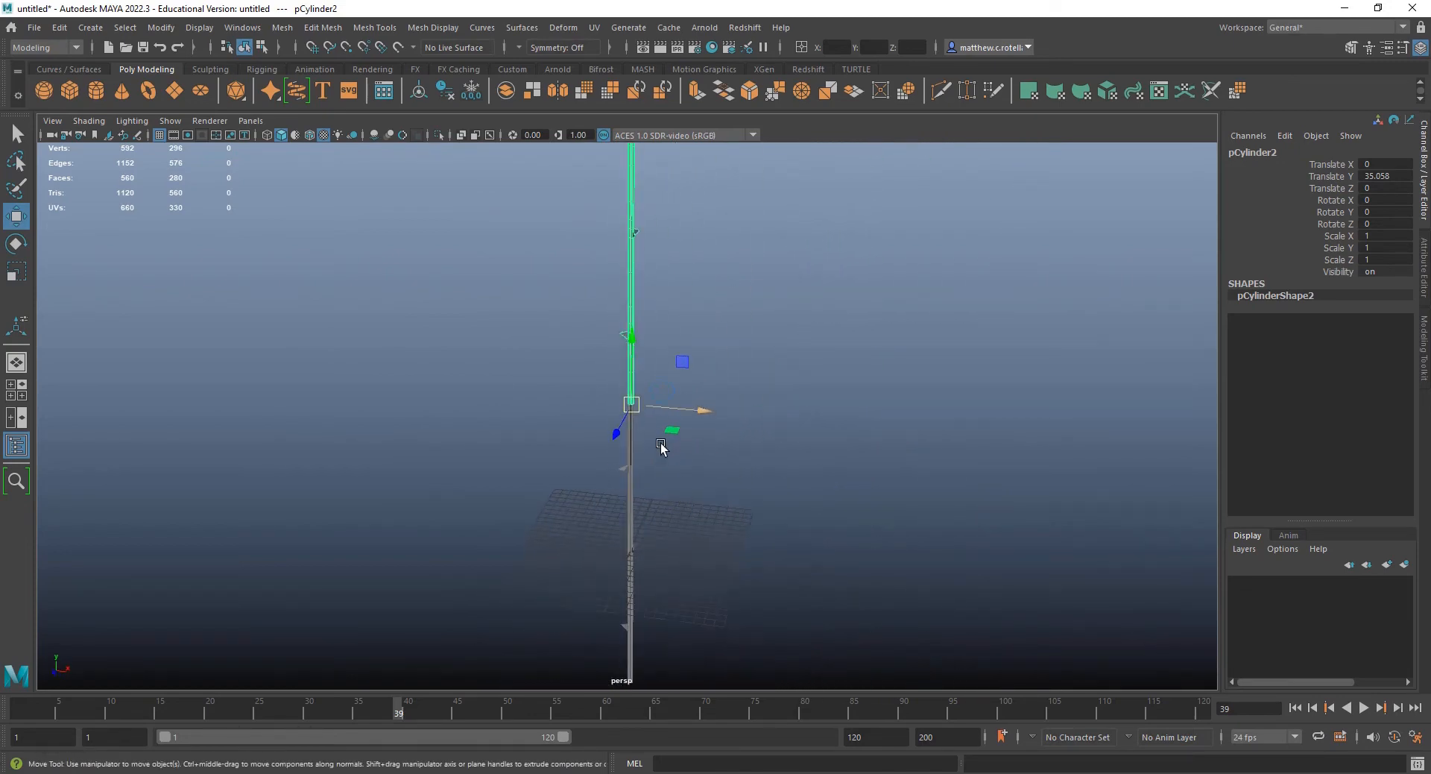
alt+drag(661, 444, 649, 479)
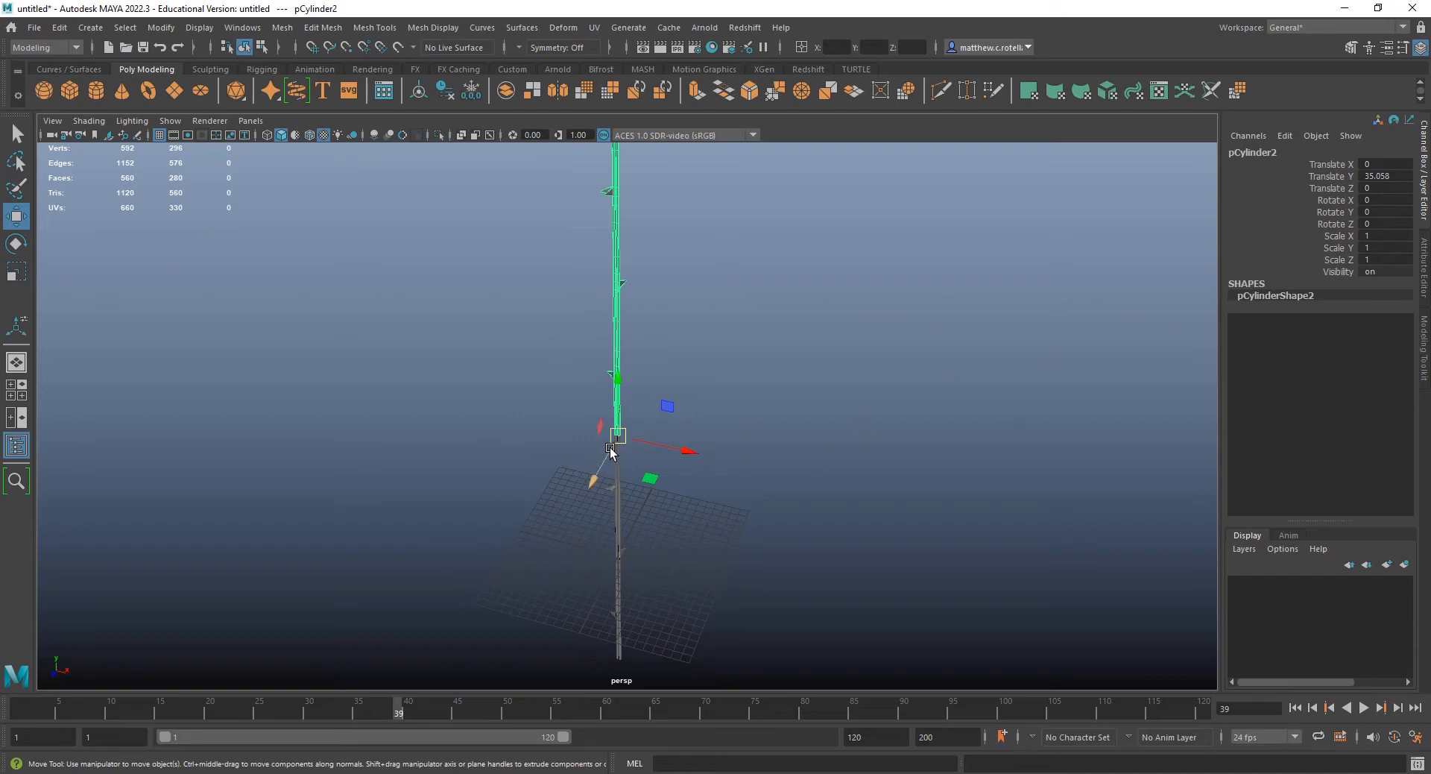
alt+drag(648, 482, 588, 485)
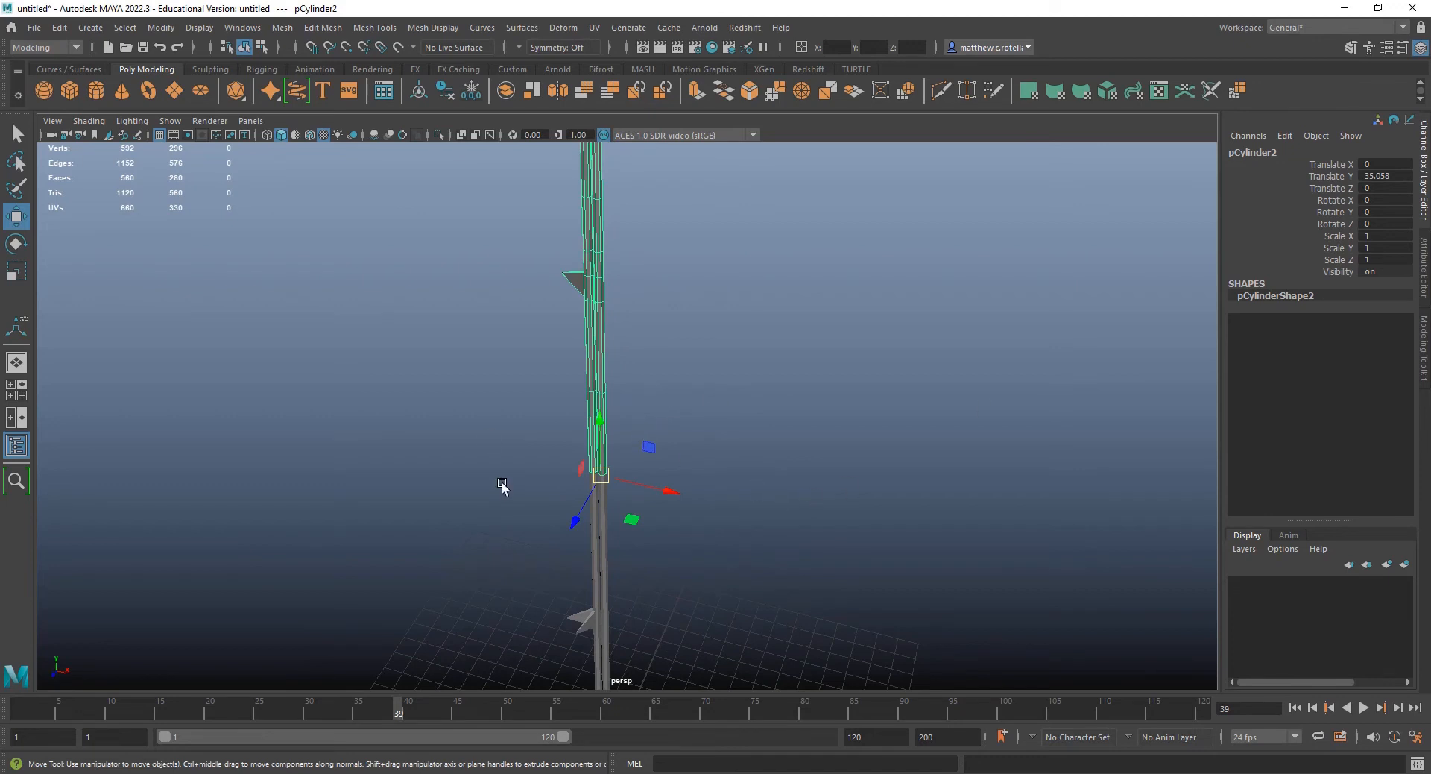
- Copy the duplicate's Translate Y value and open the Duplicate Special options
double_click(1402, 176)
scroll(626, 451, down, 1)
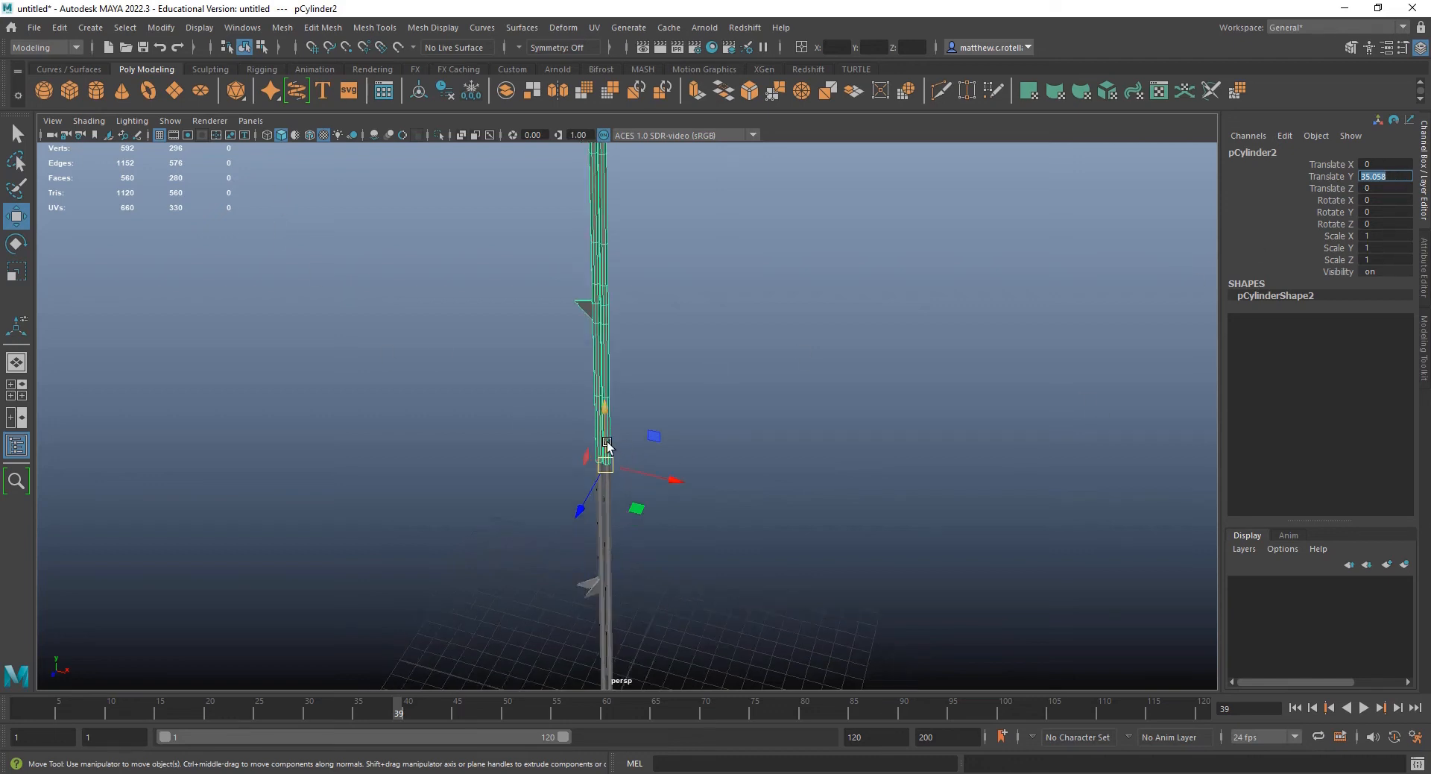
scroll(608, 446, up, 1)
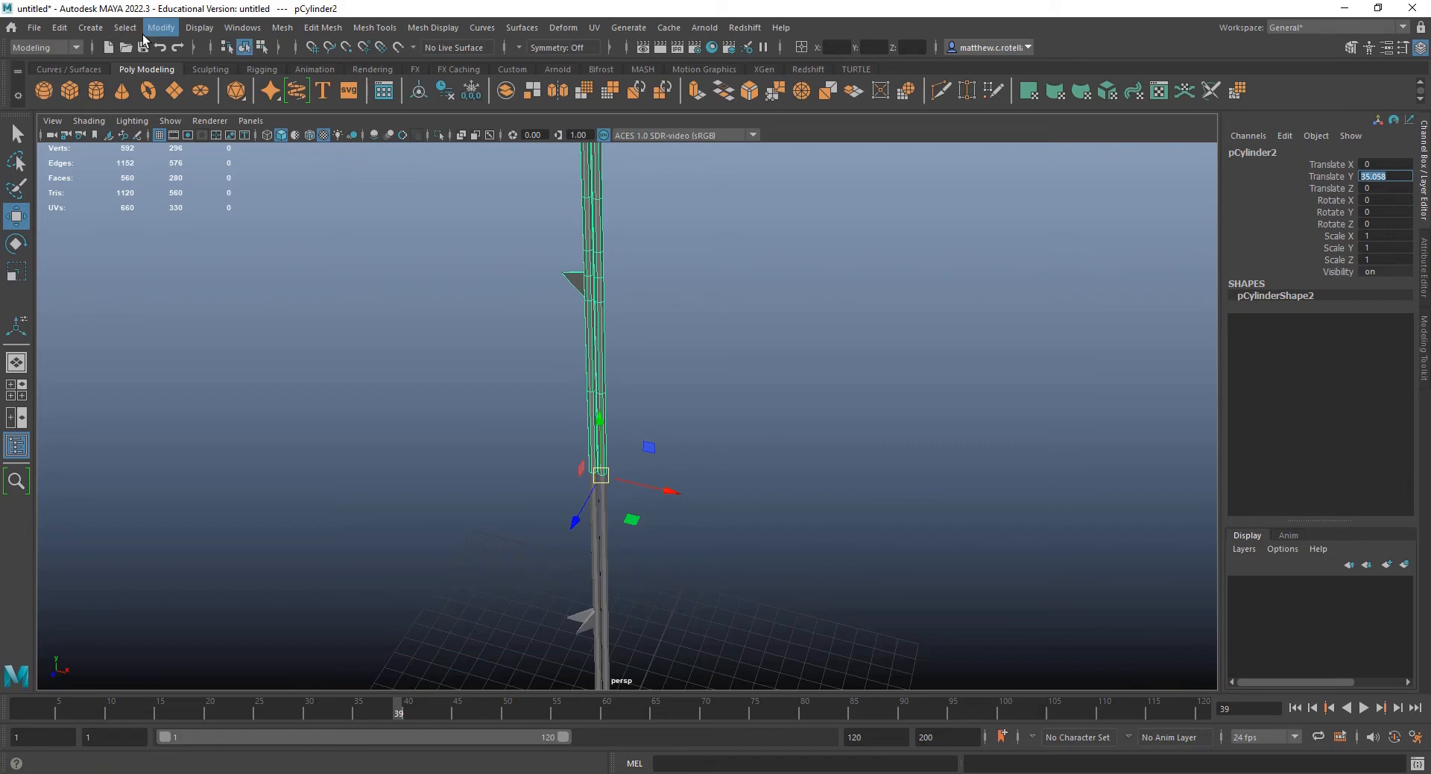
click(60, 28)
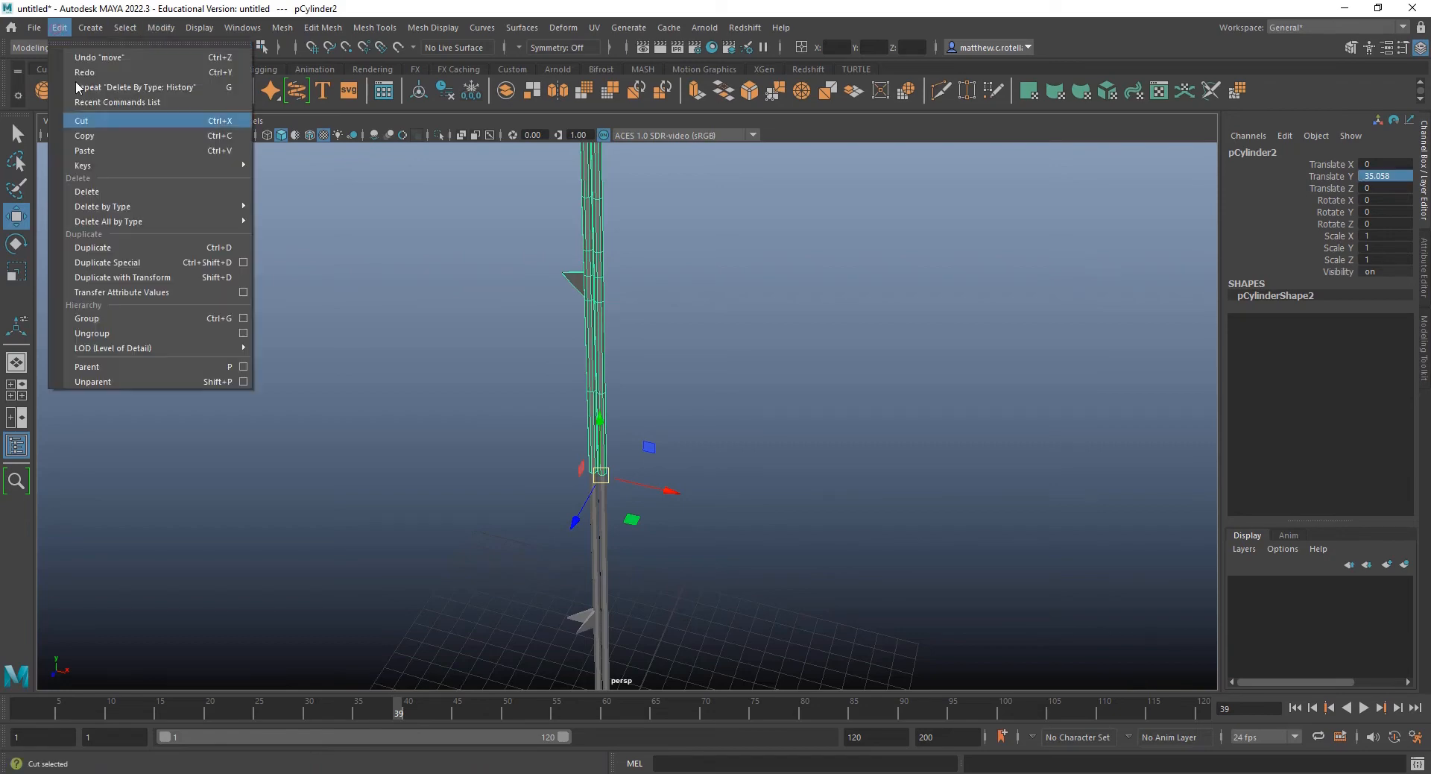
mouse_move(114, 222)
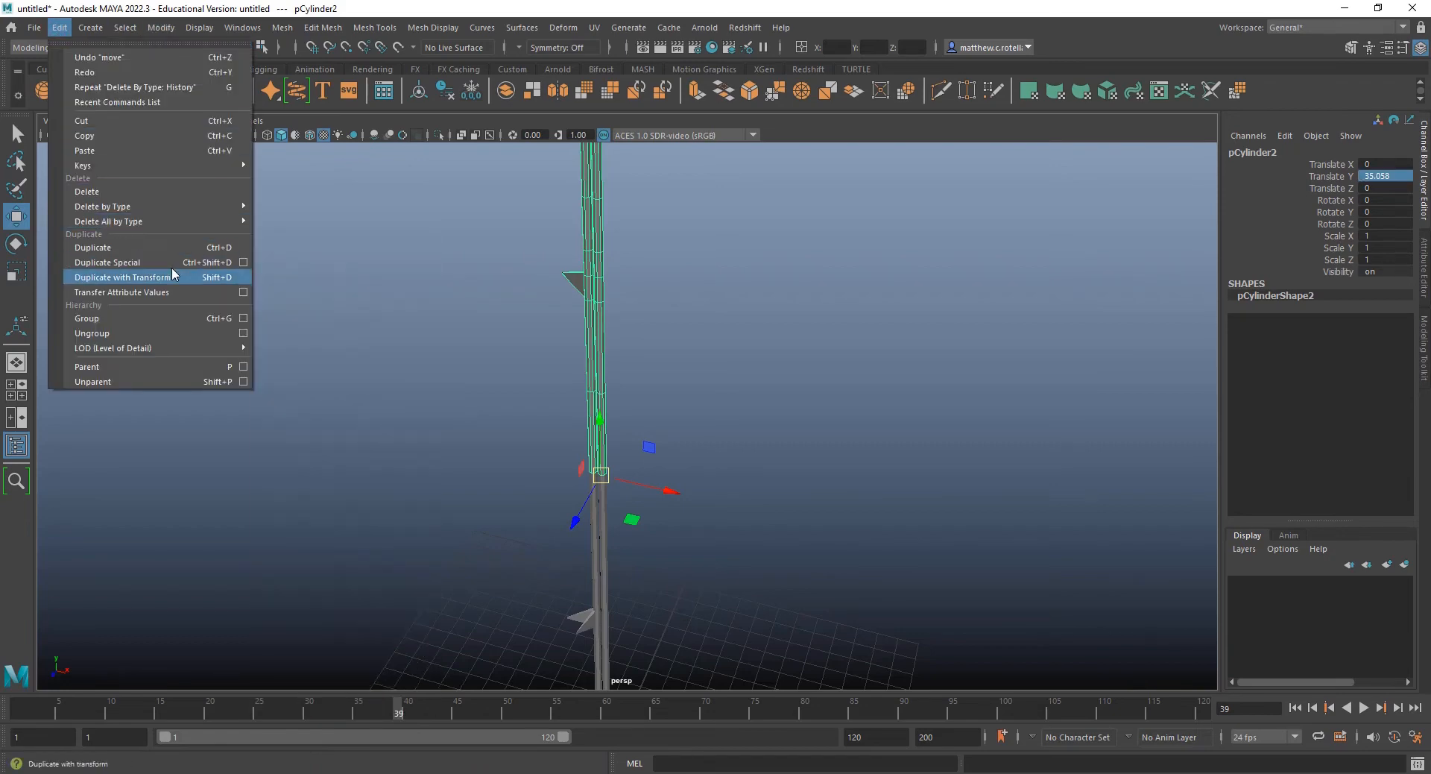
click(244, 263)
scroll(583, 358, down, 5)
alt+middle_drag(584, 348, 553, 491)
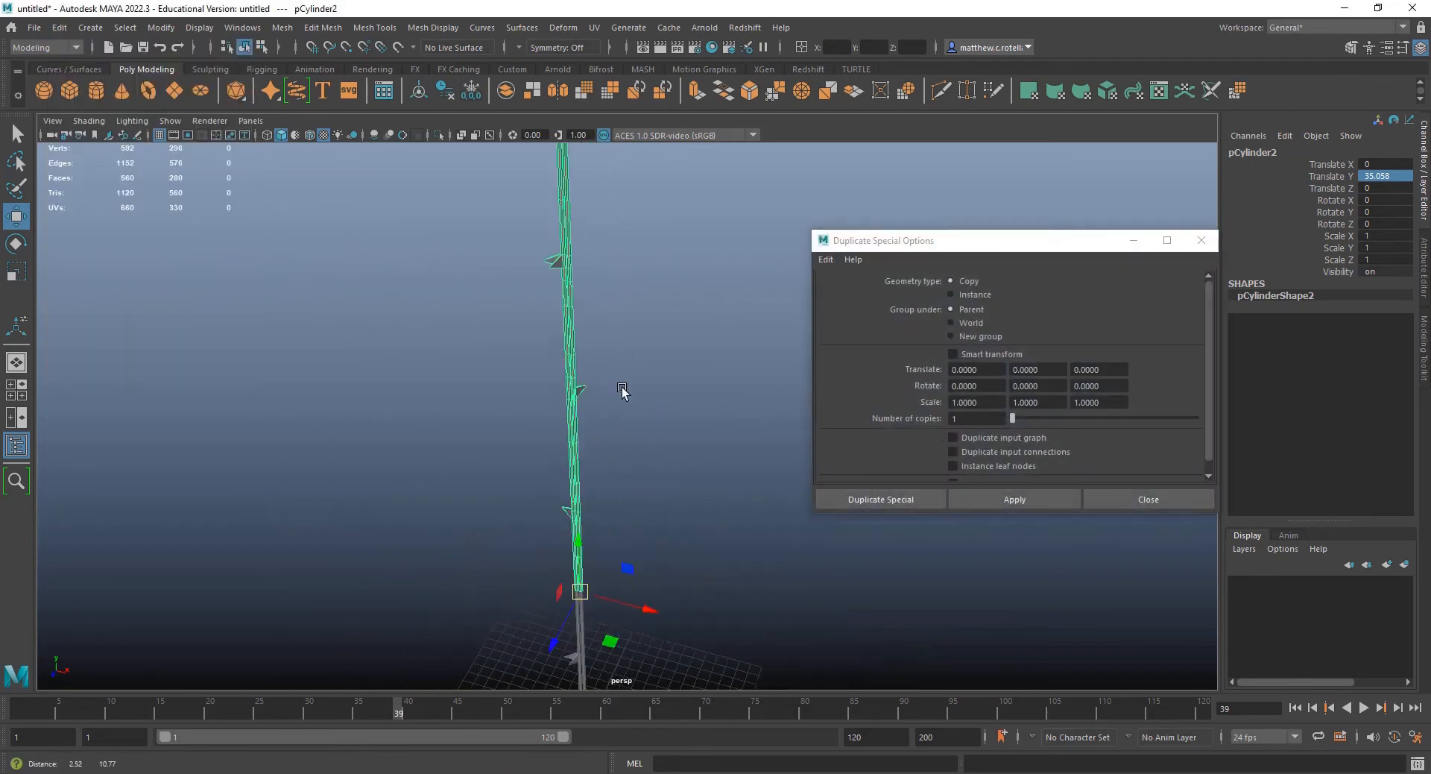
alt+drag(623, 390, 587, 335)
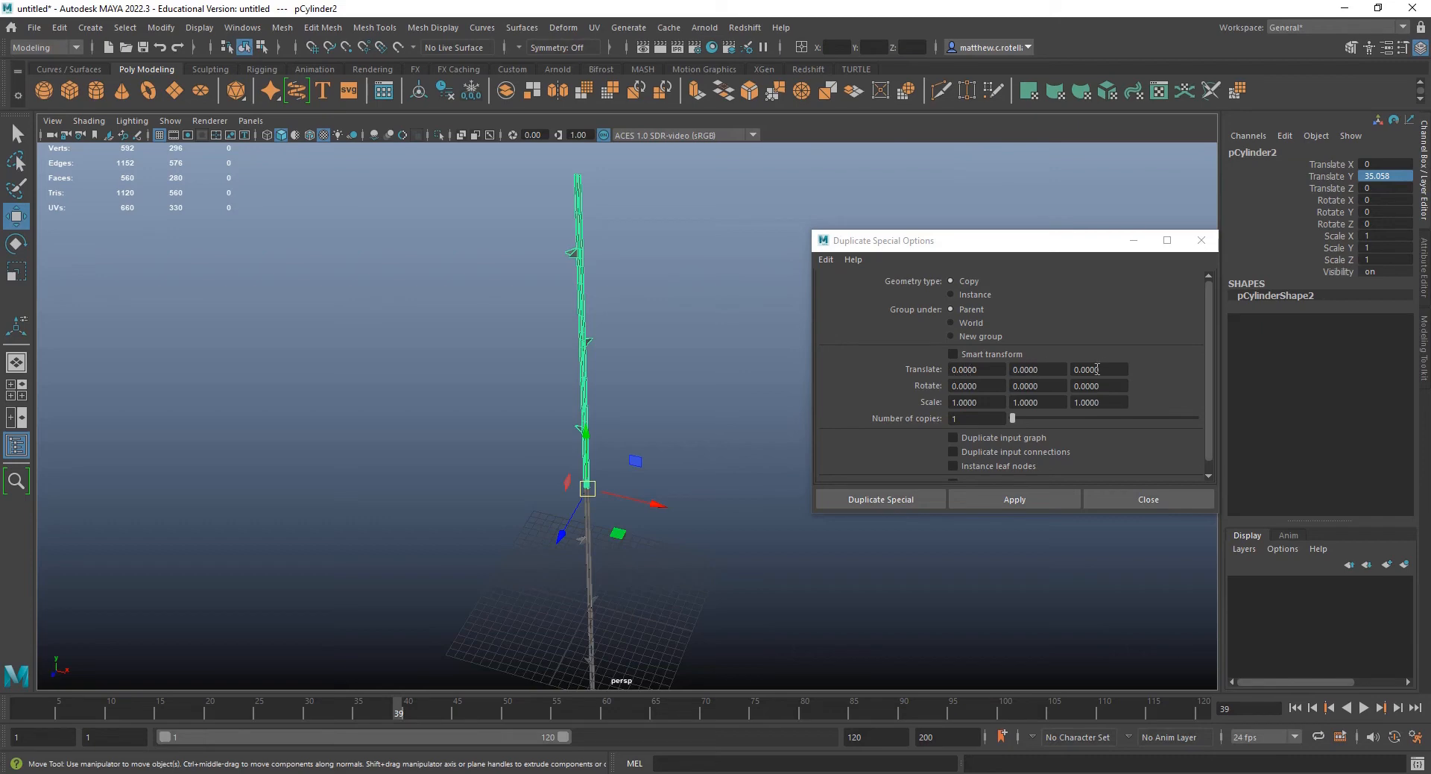
- Set the Duplicate Special Y translation to 35.058
click(1050, 369)
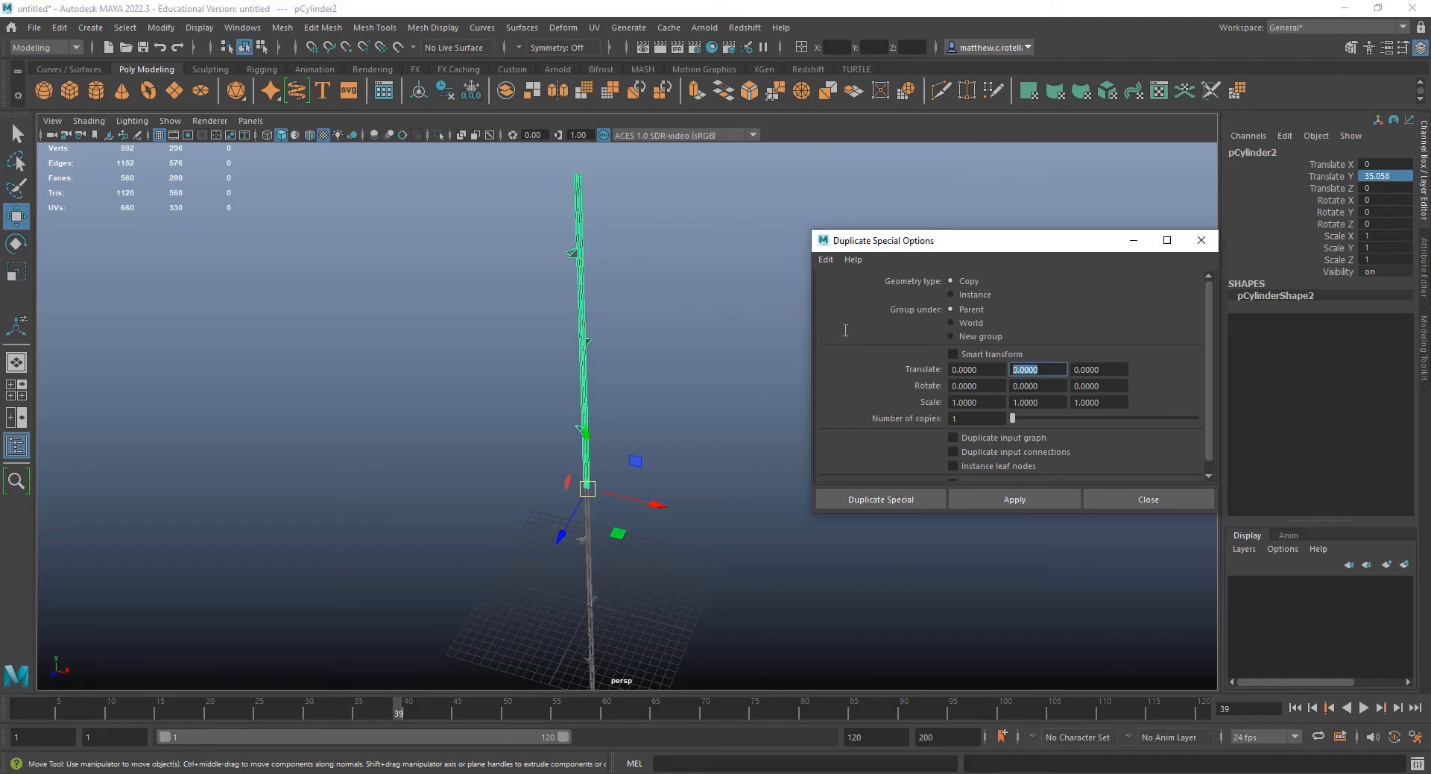
key(Return)
scroll(676, 391, down, 4)
mouse_move(643, 380)
alt+mouse_down()
mouse_move(555, 365)
mouse_move(620, 375)
alt+mouse_up()
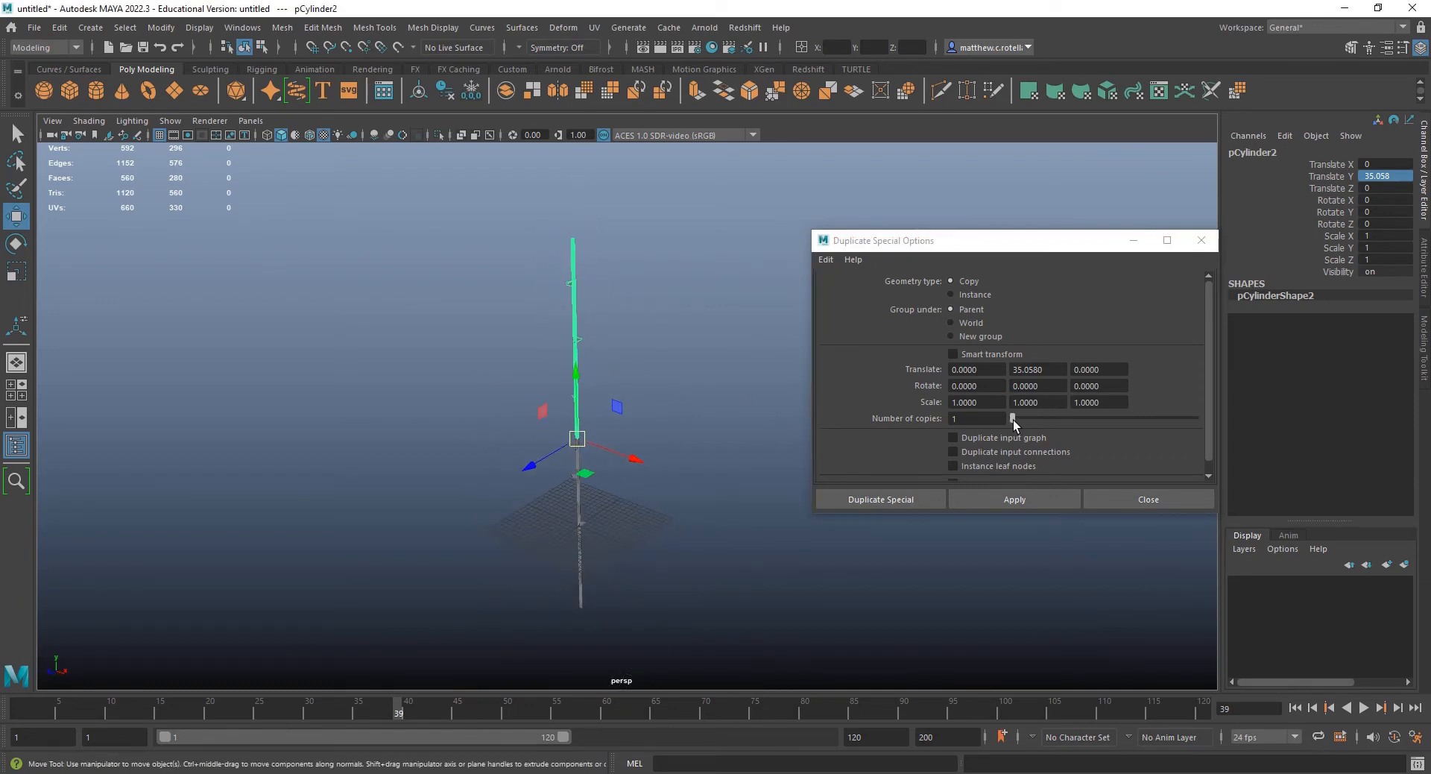
- Set the number of copies to 10 and apply Duplicate Special to the upper mesh
drag(1012, 419, 1027, 419)
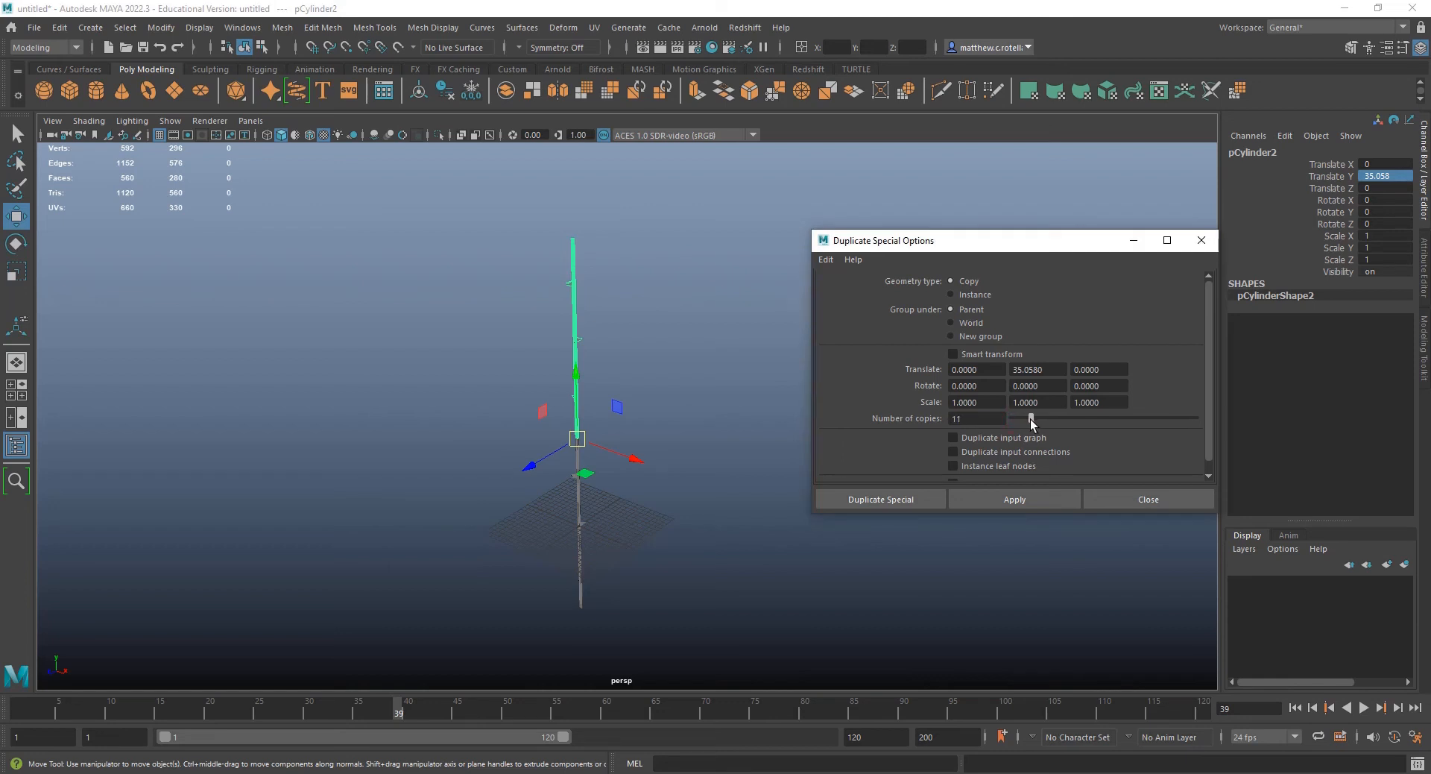
drag(1030, 419, 1027, 419)
click(1026, 498)
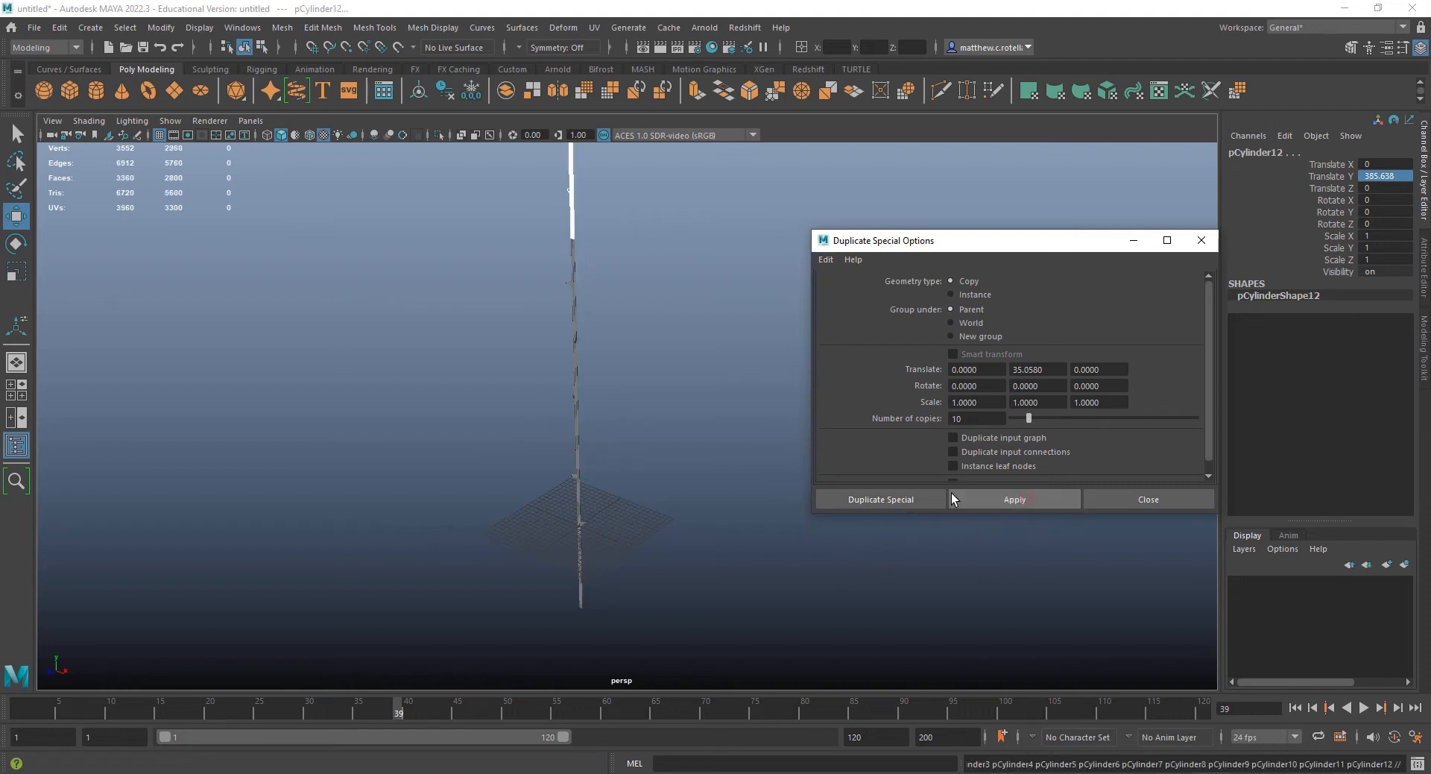
- Check the full height of the duplicated stack and open the Outliner to list its pieces
scroll(606, 298, down, 2)
alt+middle_drag(620, 283, 623, 547)
scroll(598, 407, down, 5)
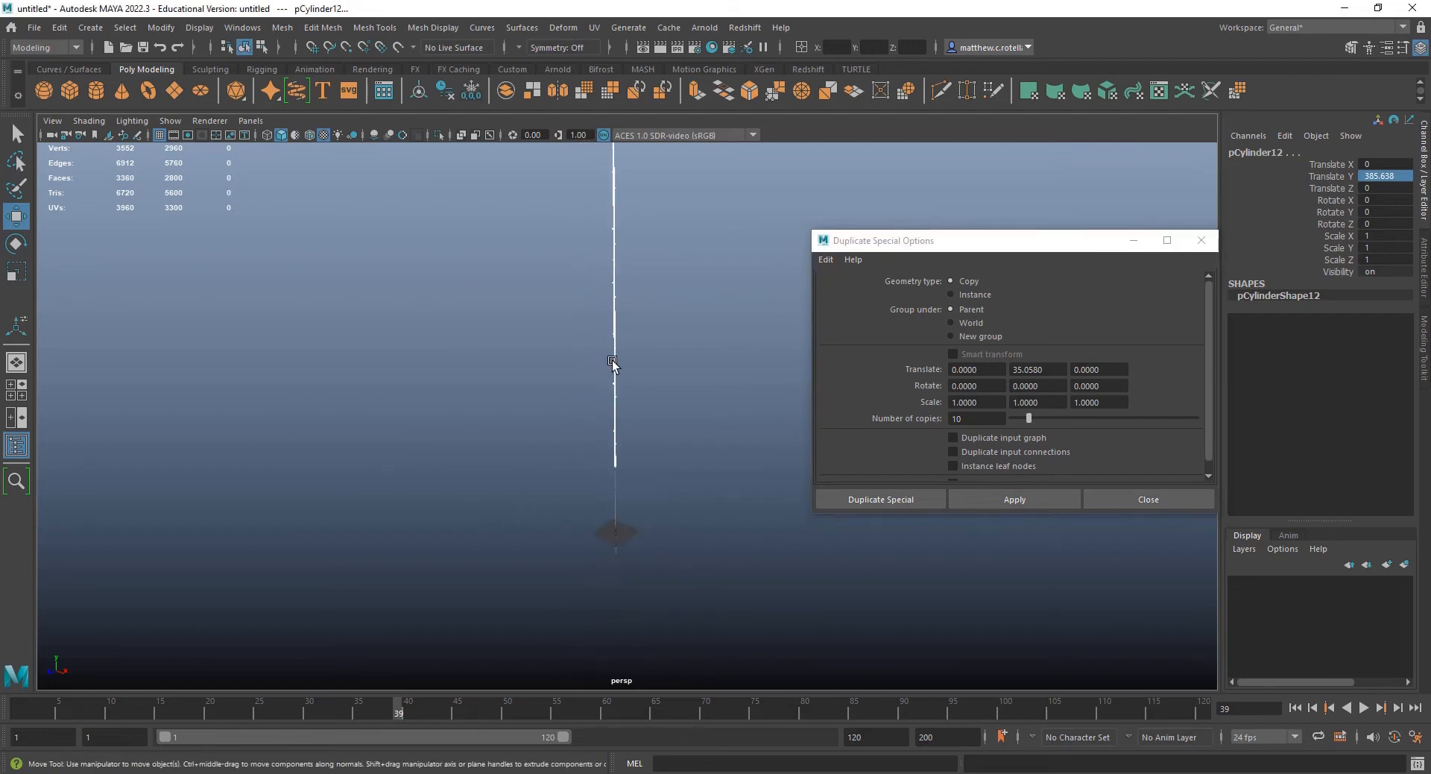
alt+middle_drag(626, 341, 623, 559)
scroll(638, 430, down, 2)
alt+middle_drag(637, 431, 626, 374)
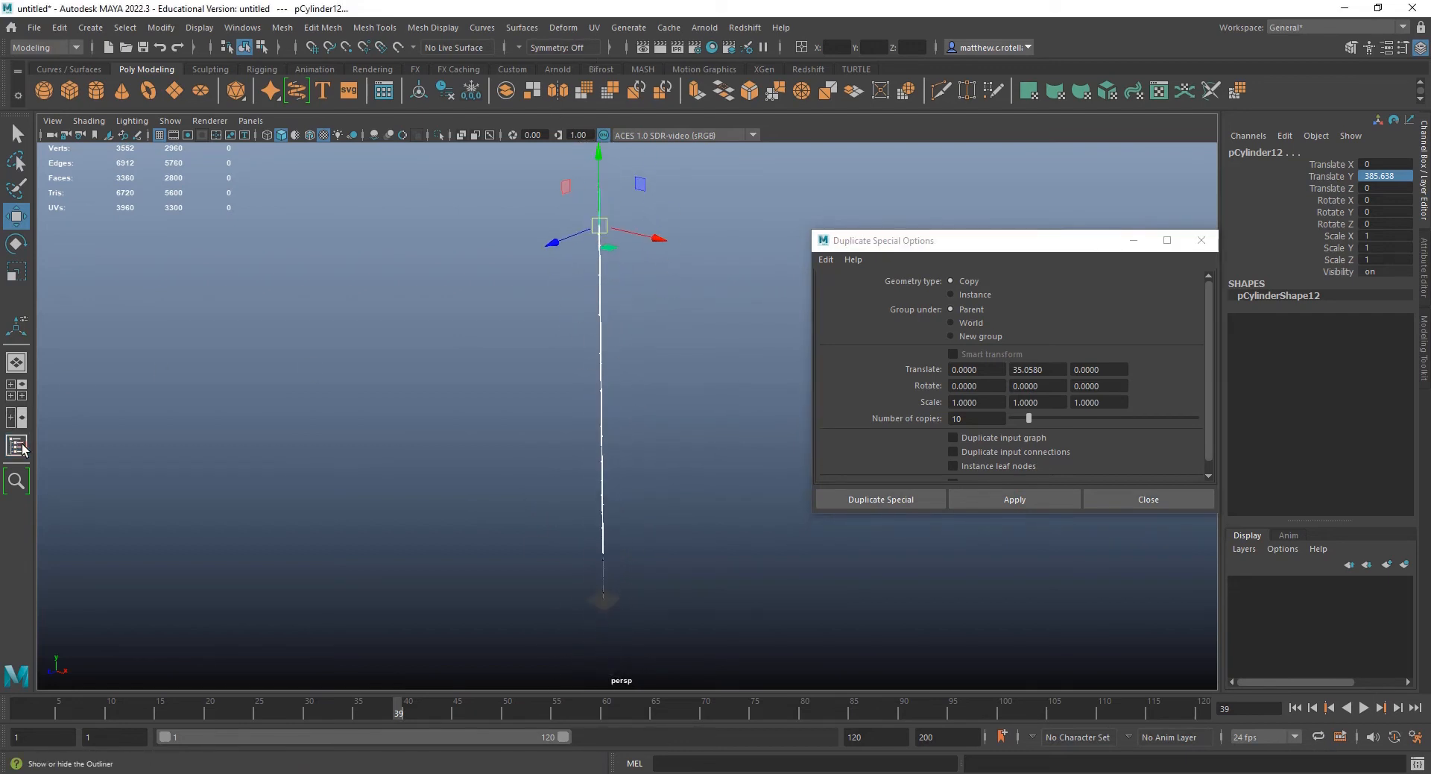
drag(0, 328, 425, 276)
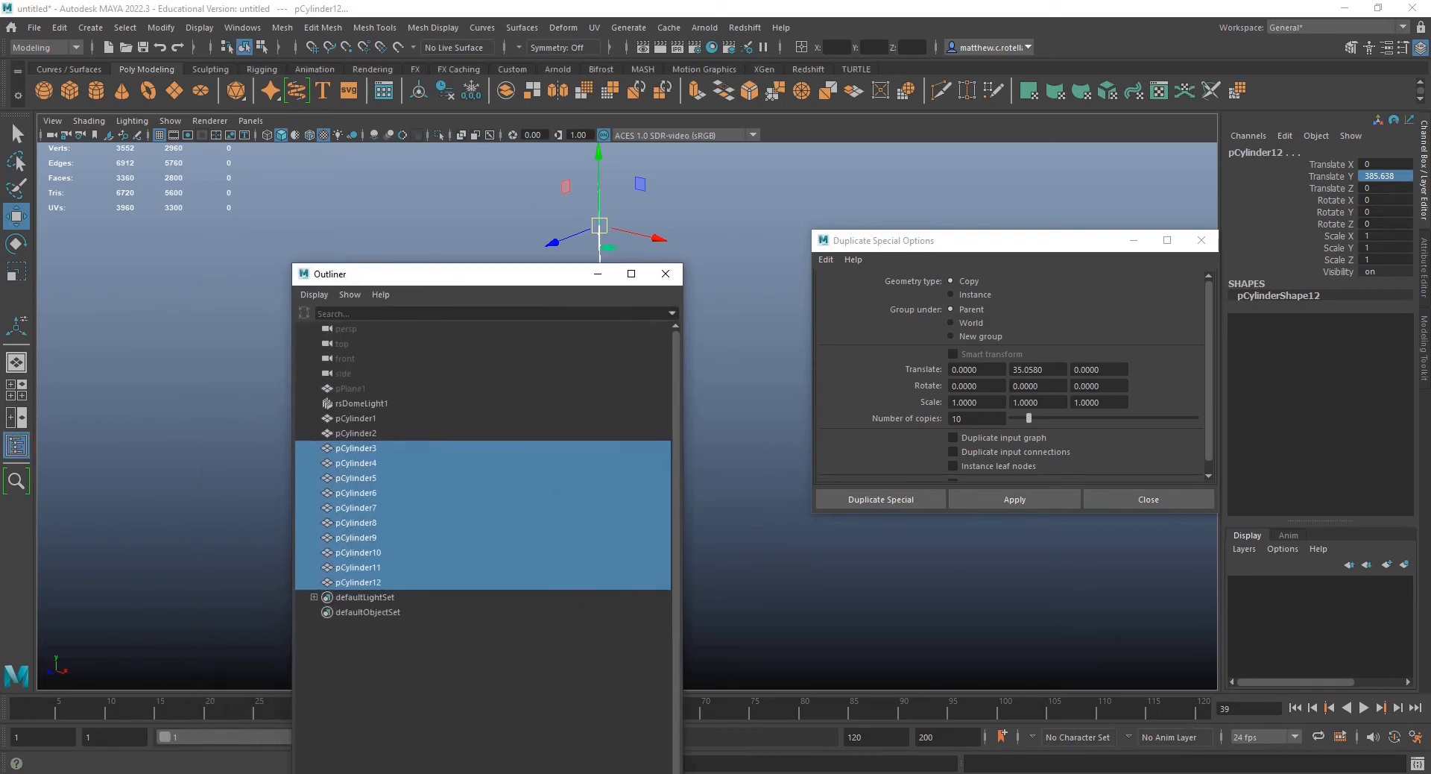
- Save the scene as a Maya ASCII file named barbed_wire in the Trench project's scenes folder
click(42, 28)
click(74, 107)
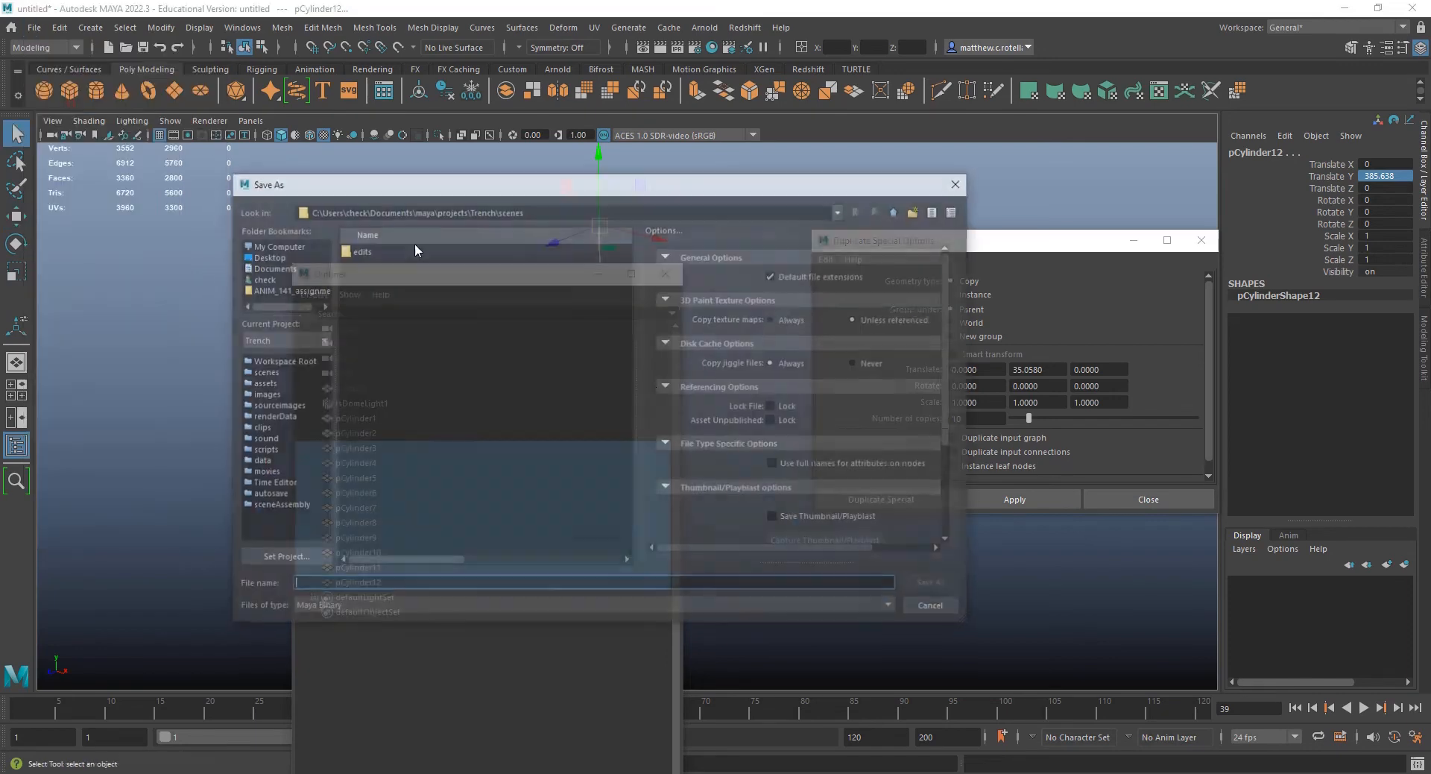
click(334, 608)
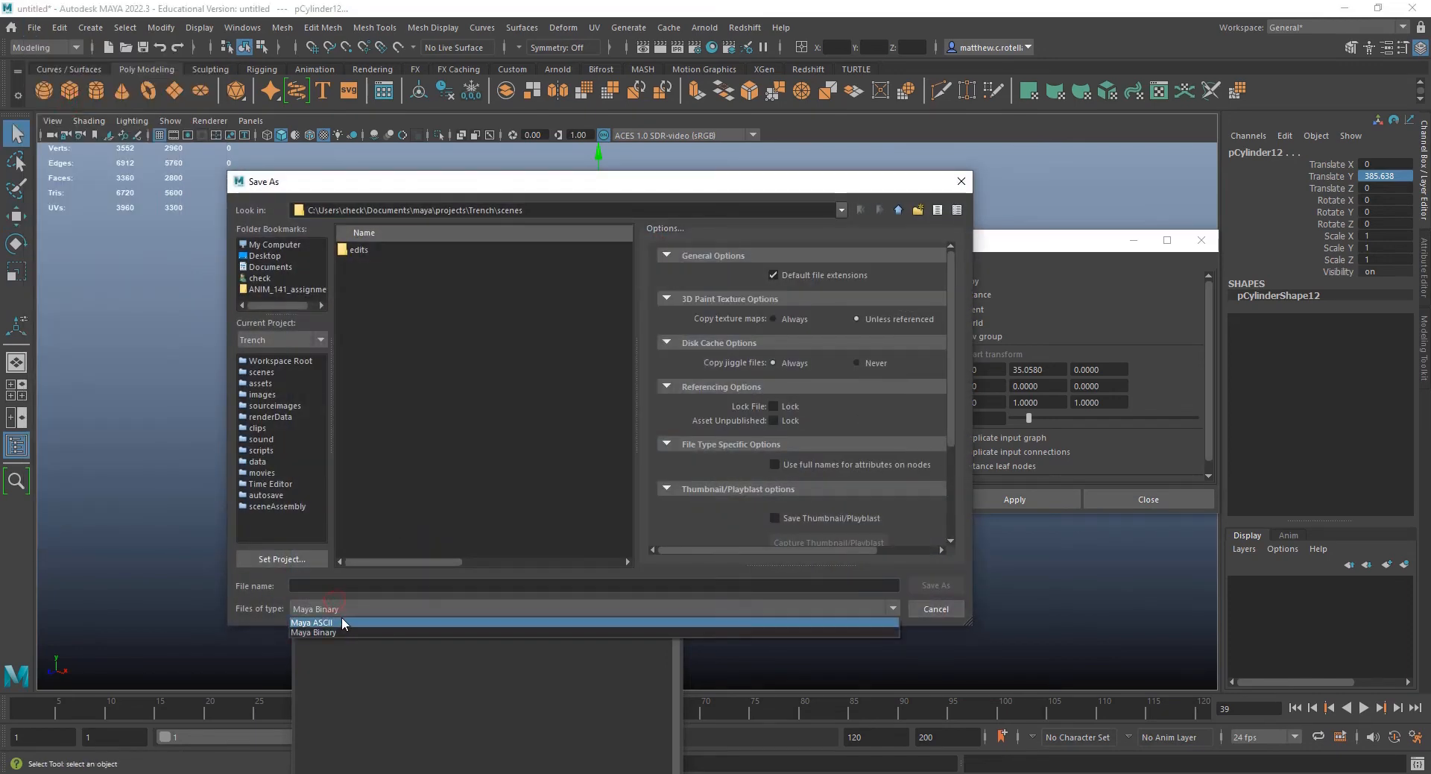
click(340, 620)
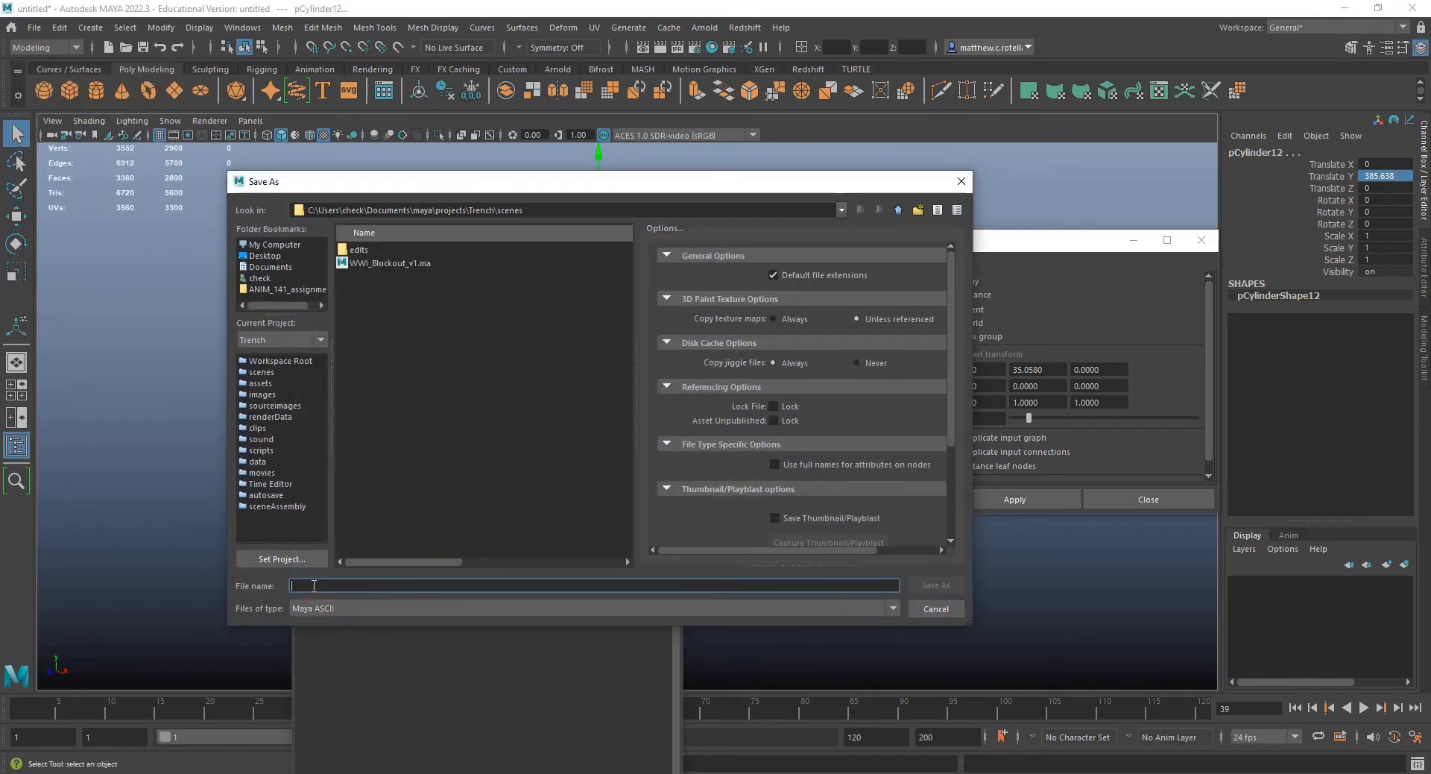
text(barbed_wire)
key(Return)
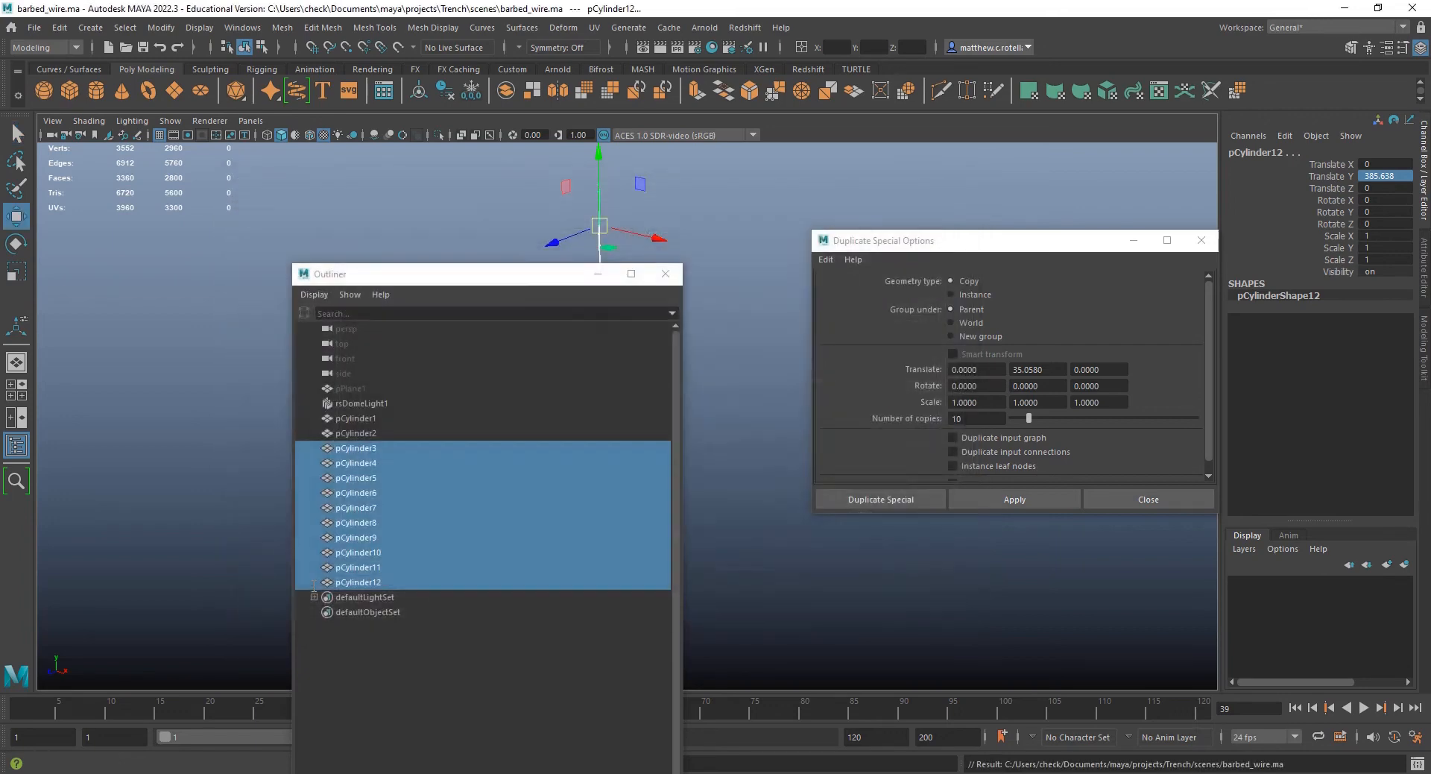
- Combine pCylinder1 through pCylinder12 into one mesh and delete its construction history
click(369, 417)
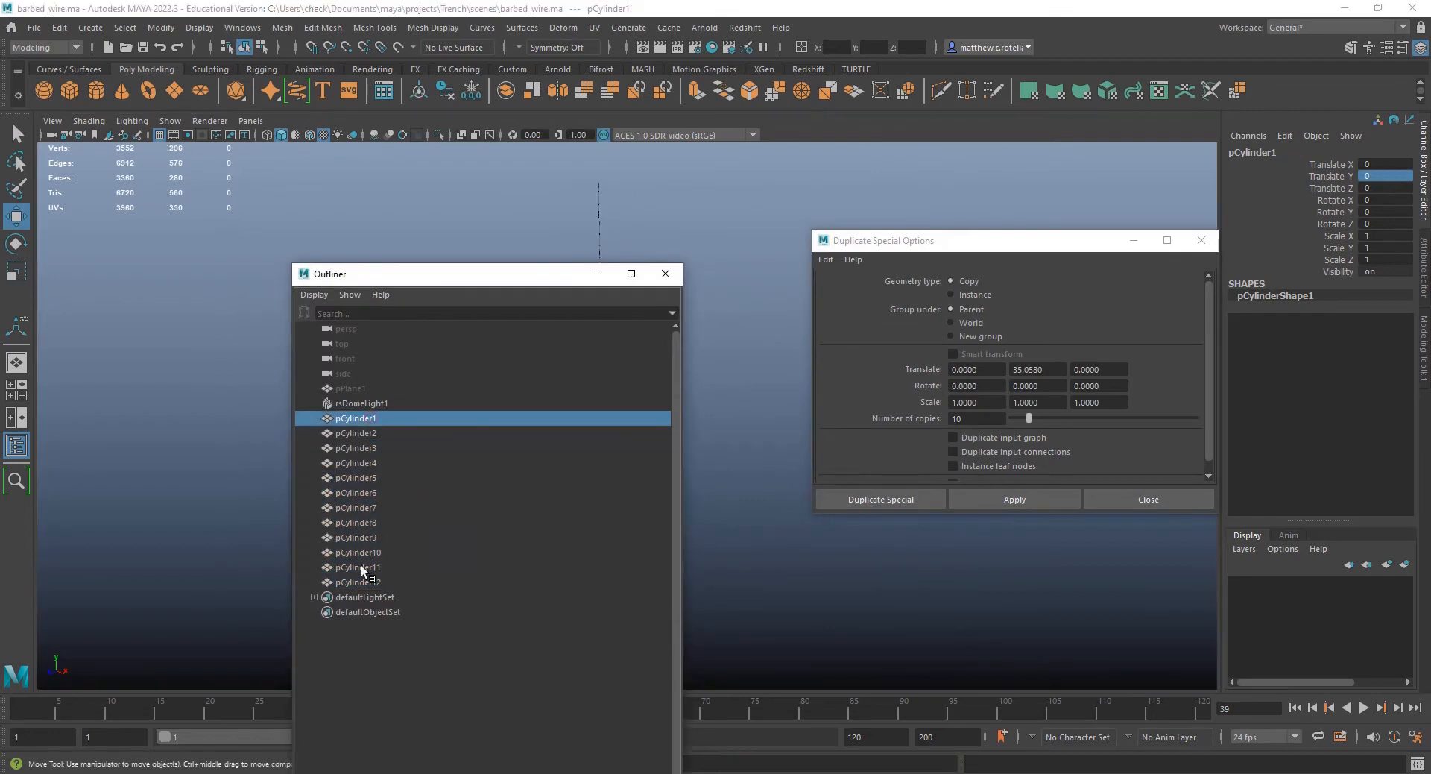
shift+click(360, 580)
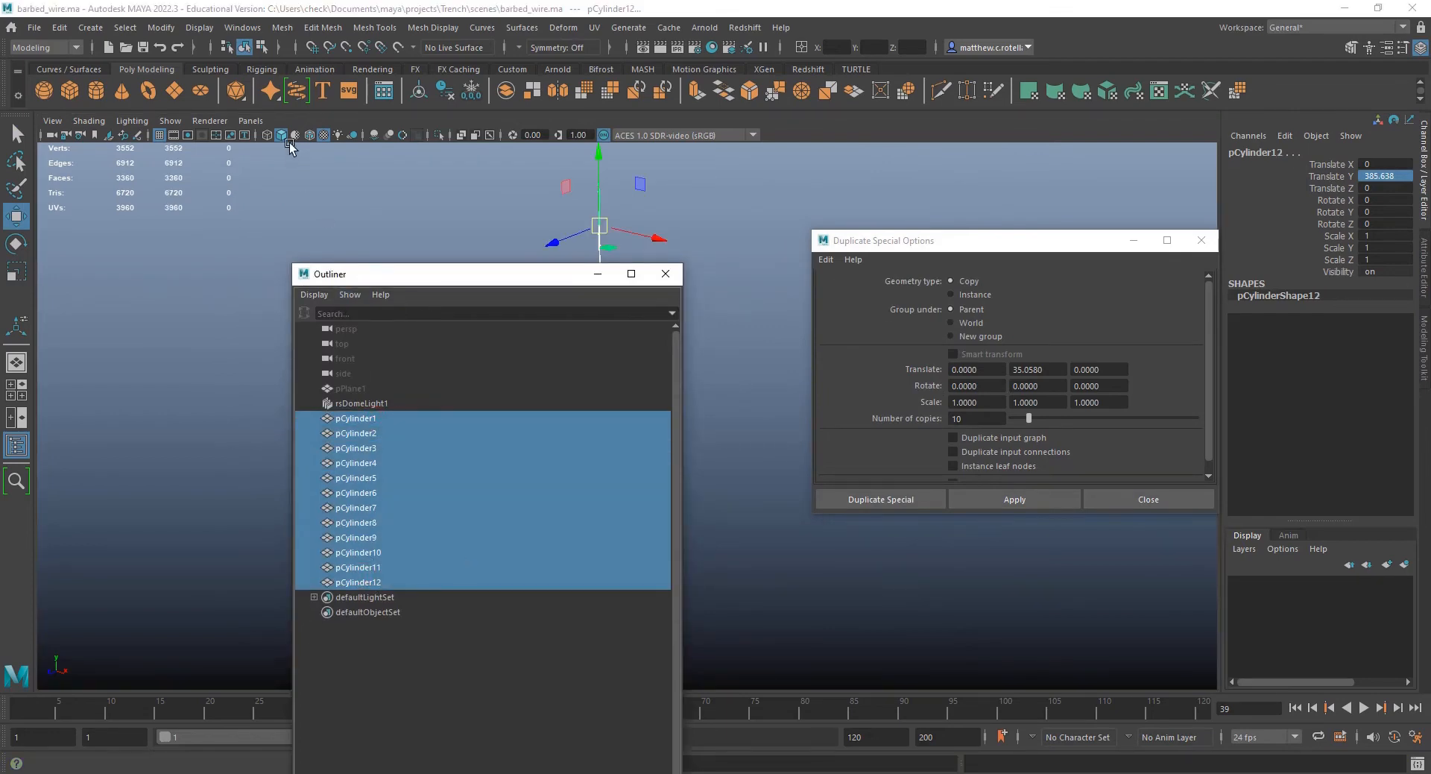
click(288, 32)
click(306, 78)
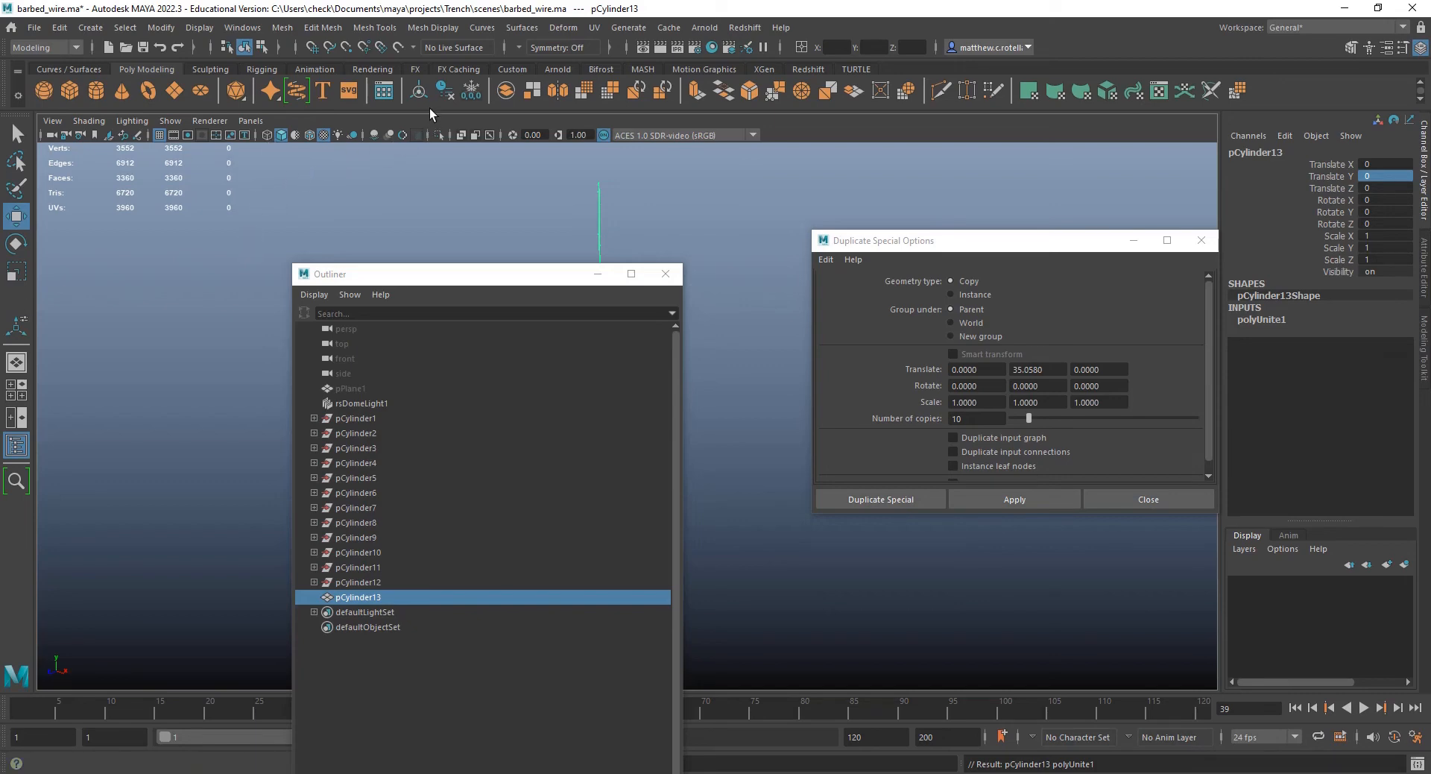
click(444, 92)
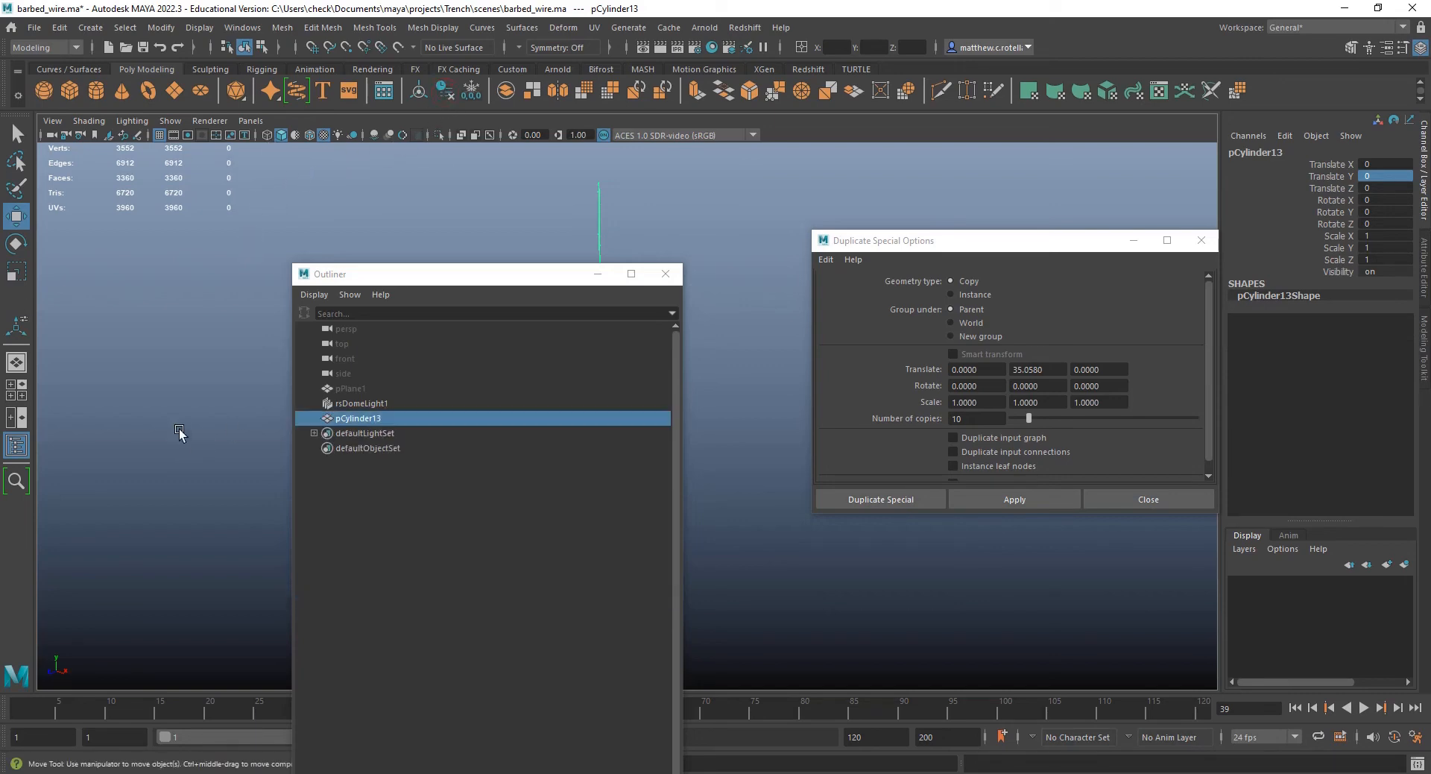
- Rename the combined mesh to barbed_wire and put the Outliner away
double_click(366, 421)
text(barbed_wire)
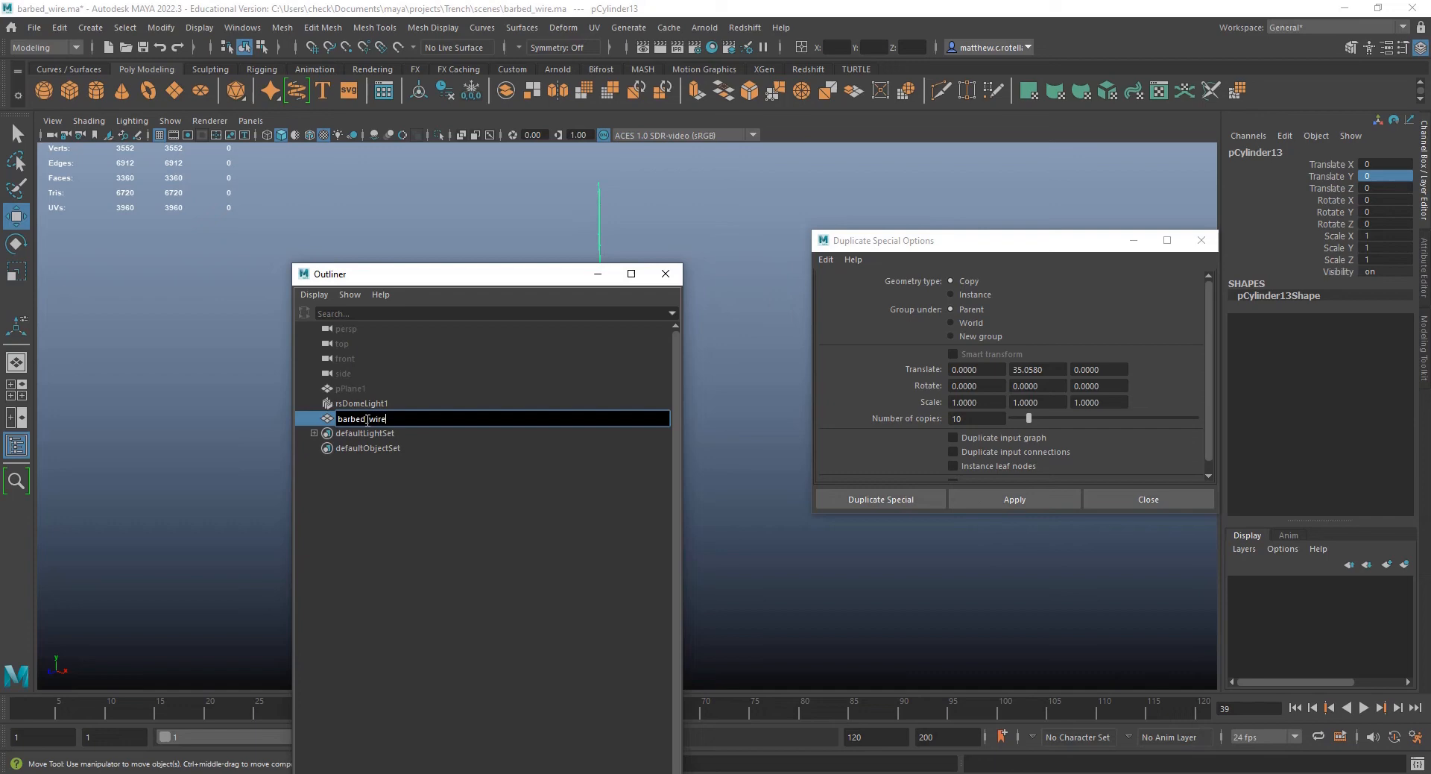
key(Return)
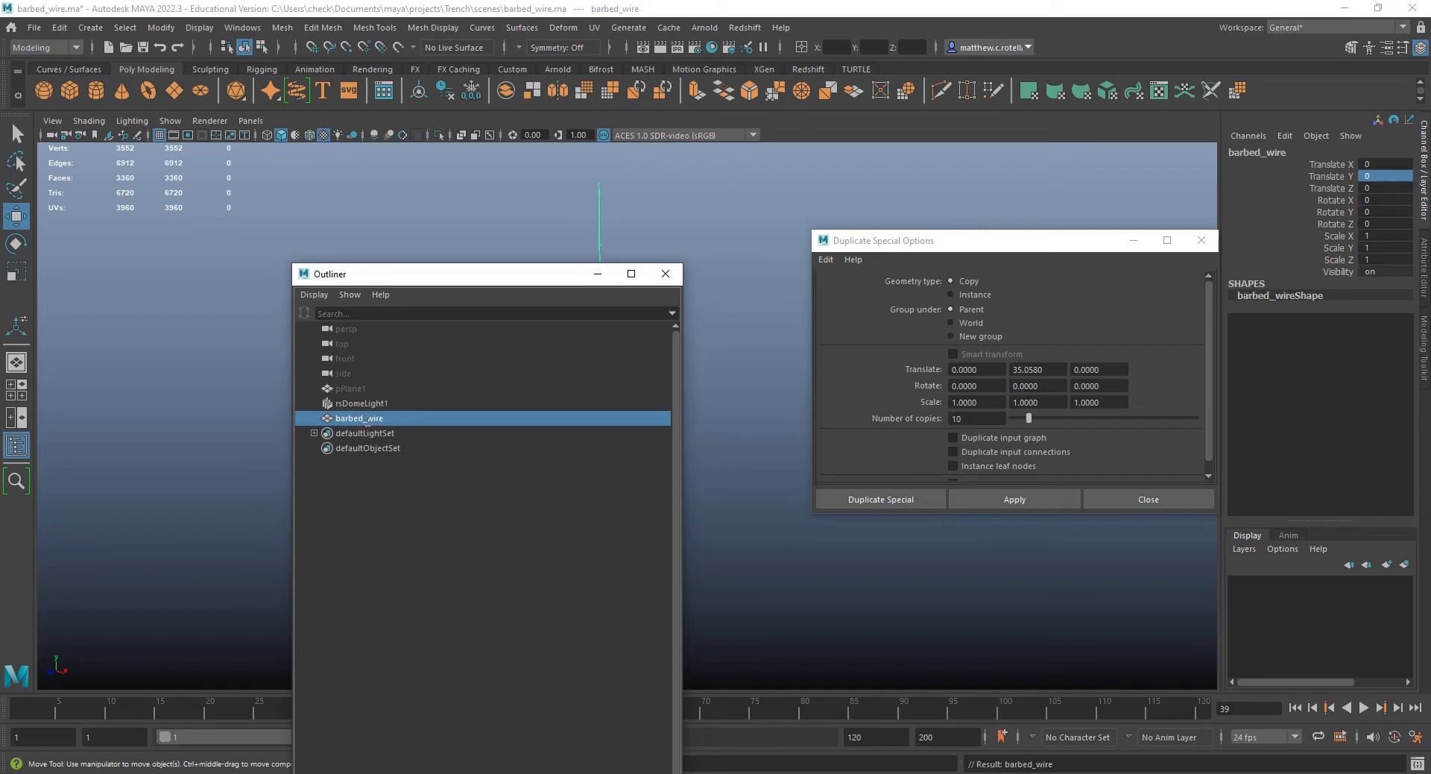
drag(417, 280, 417, 275)
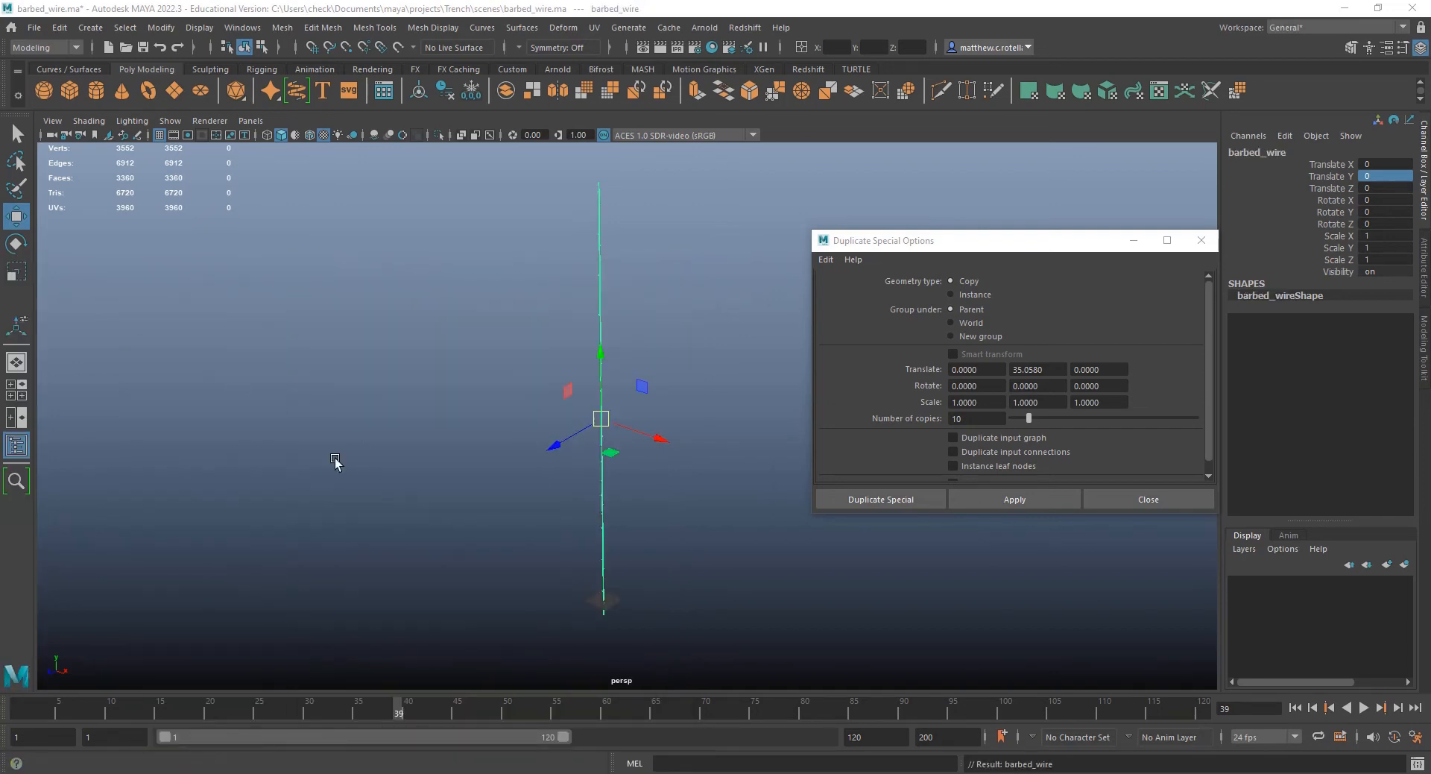
- Select the connected faces at the base of the wire to check how far the continuous geometry extends
scroll(589, 410, up, 1)
scroll(566, 395, up, 5)
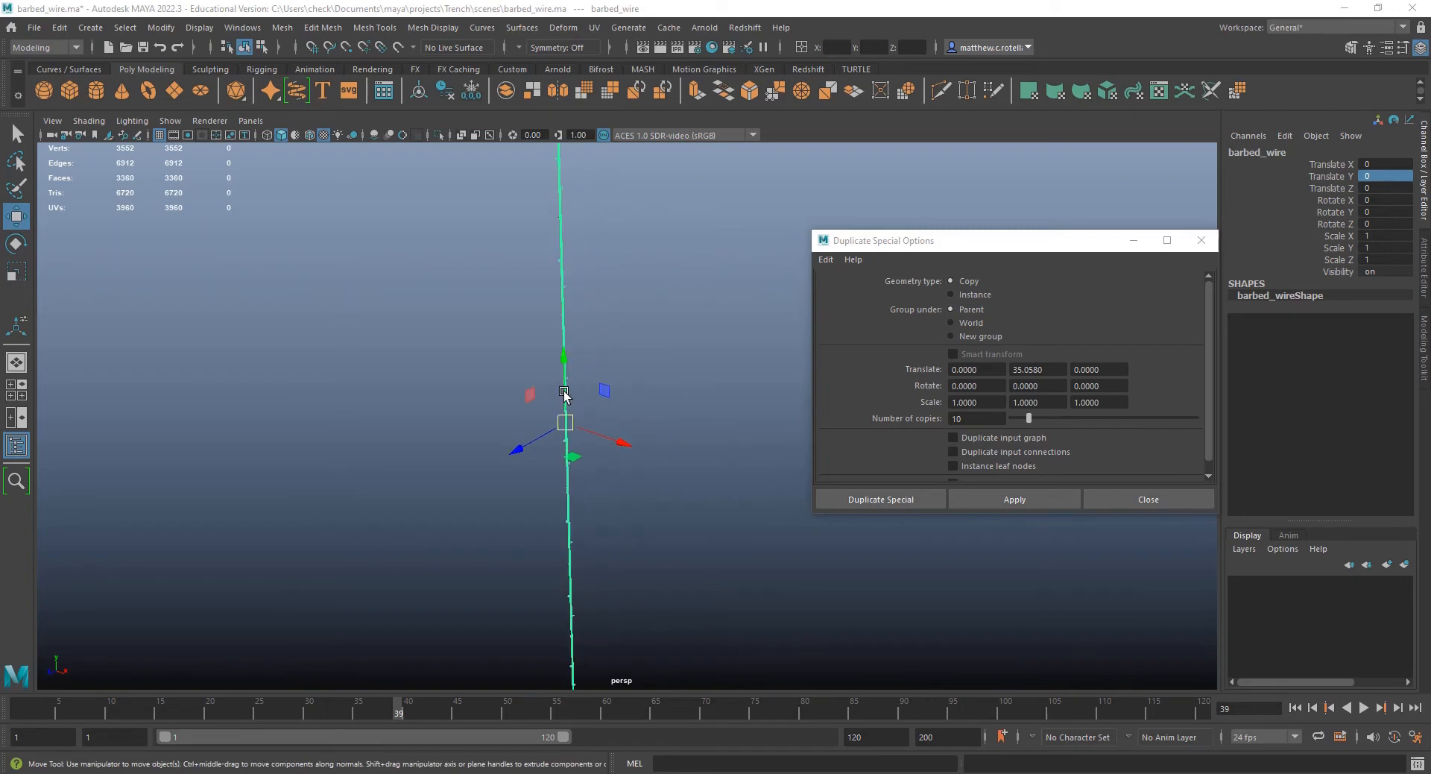
alt+middle_drag(569, 503, 602, 175)
alt+middle_drag(617, 633, 593, 478)
scroll(588, 482, up, 8)
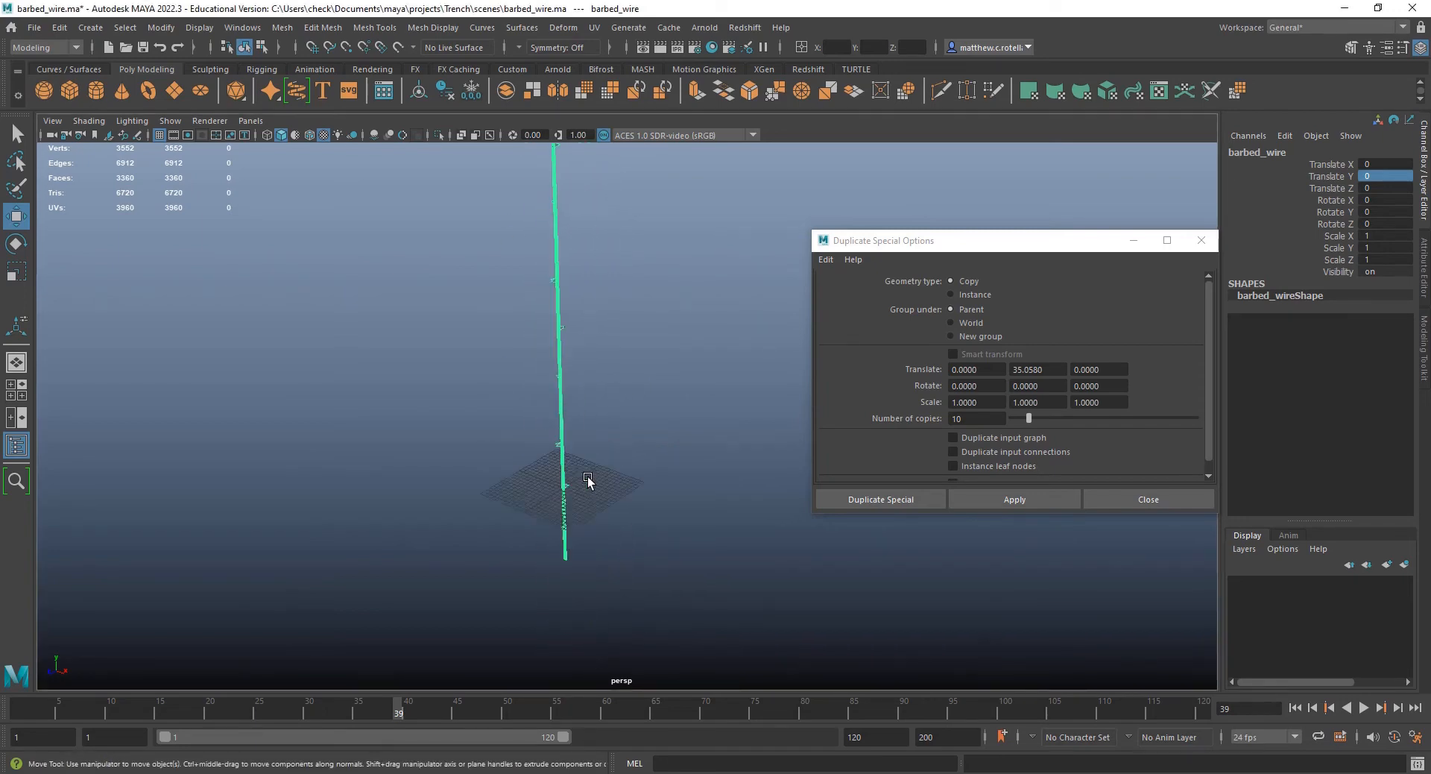
alt+middle_drag(460, 626, 526, 504)
right_drag(539, 504, 542, 419)
double_click(536, 502)
scroll(522, 534, up, 5)
alt+middle_drag(485, 550, 573, 489)
alt+middle_drag(568, 395, 543, 722)
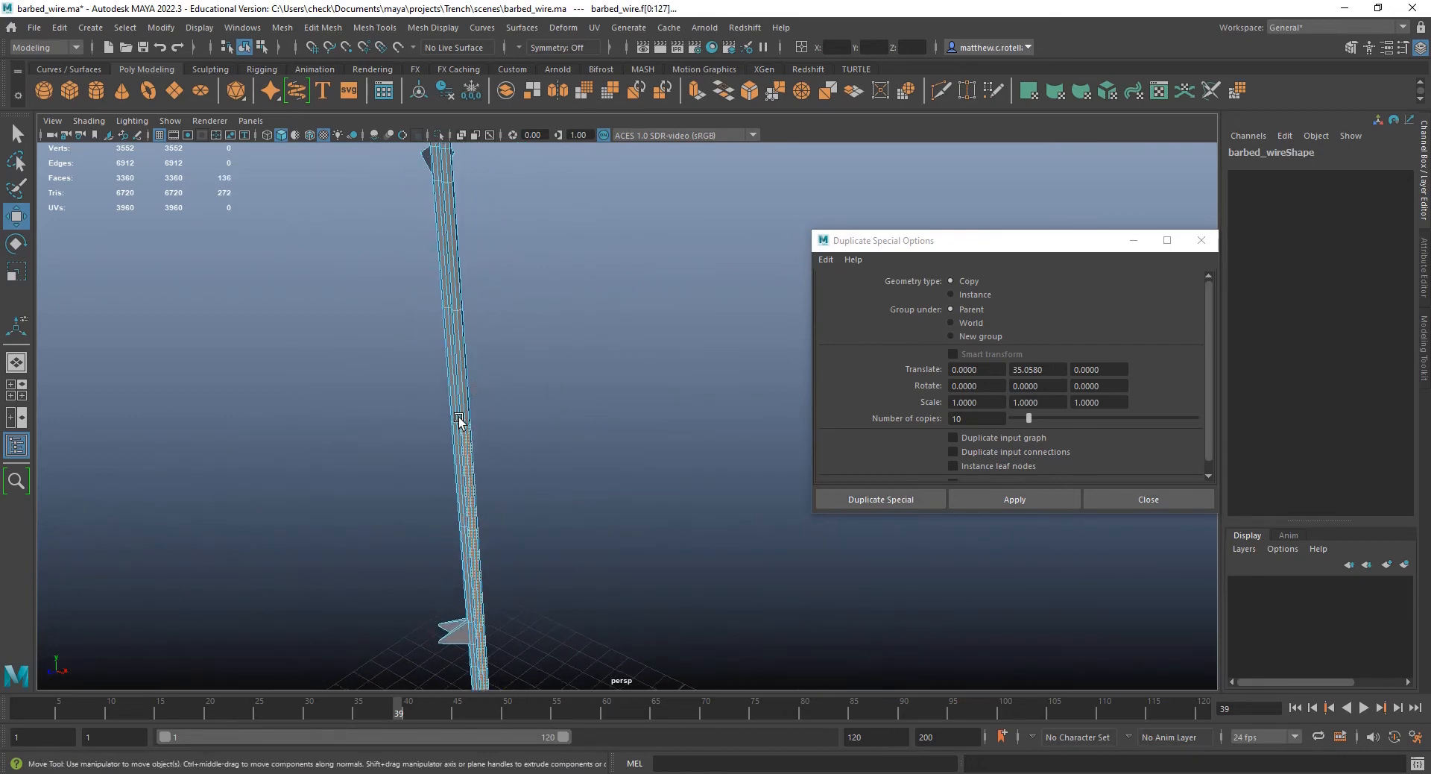
- Inspect the joint above the lowest segment by selecting a face just over the seam
scroll(521, 518, up, 3)
scroll(418, 397, up, 3)
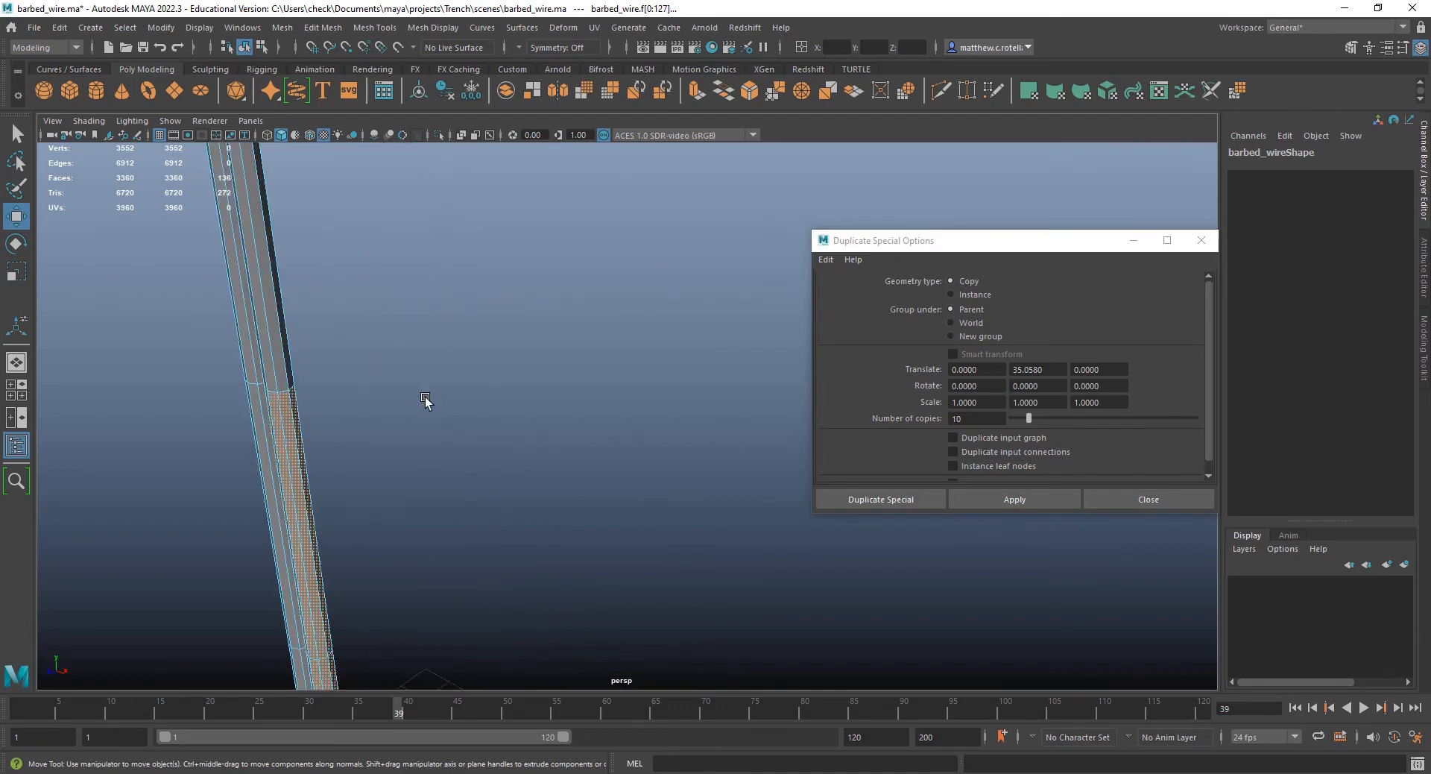
alt+middle_drag(325, 392, 479, 400)
scroll(470, 403, up, 3)
alt+middle_drag(351, 428, 512, 481)
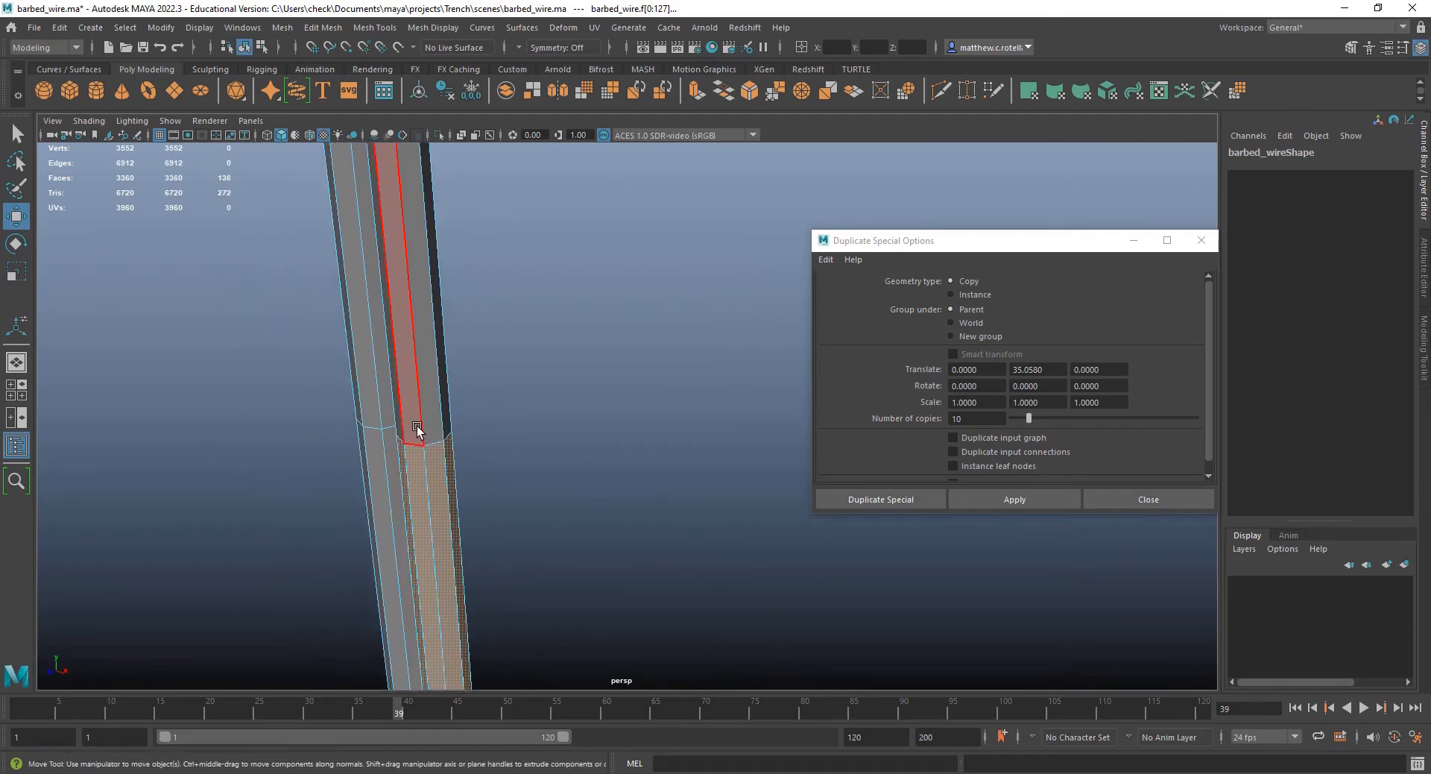
click(414, 422)
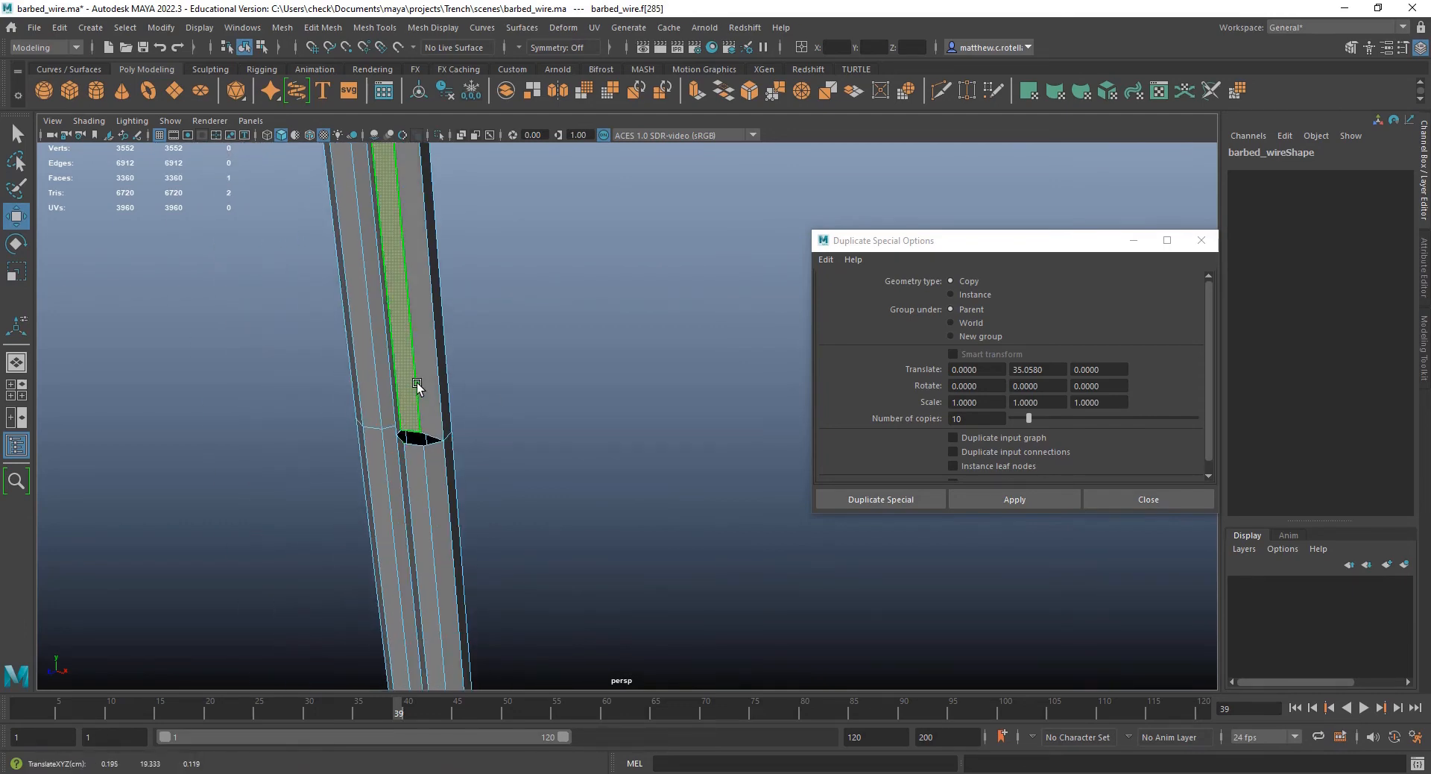
scroll(440, 408, down, 3)
scroll(440, 410, down, 5)
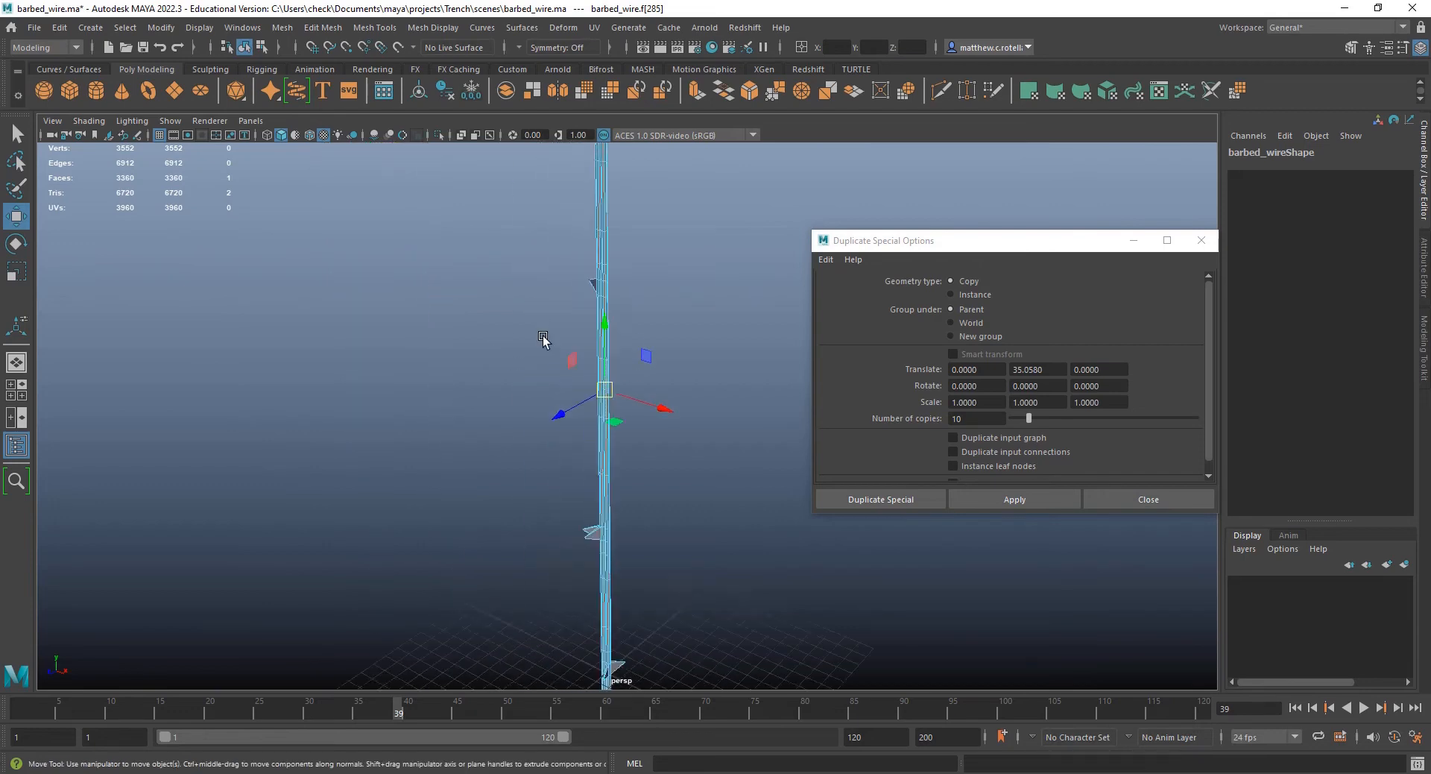
scroll(478, 344, down, 2)
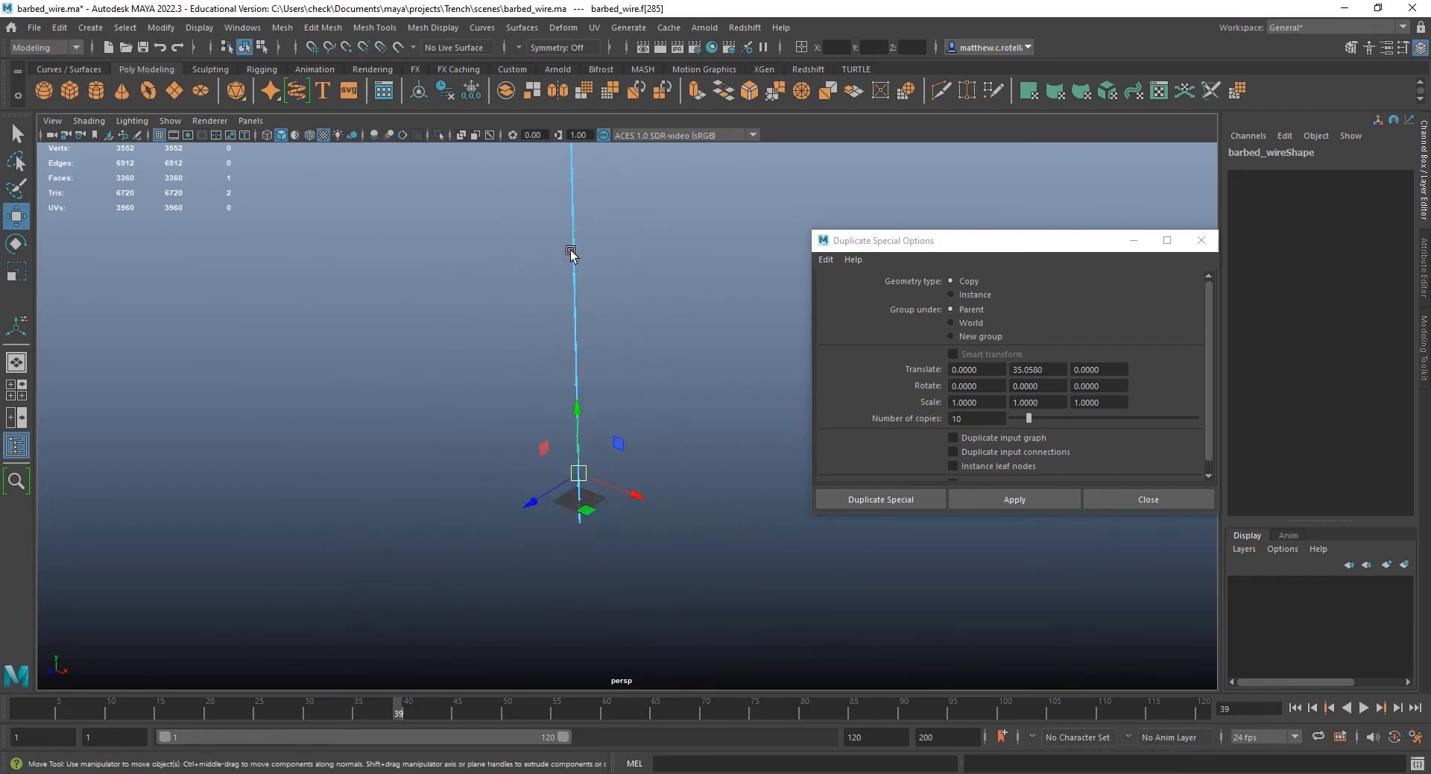
- Select the vertex faces along the whole wire and open the Merge options
right_drag(578, 249, 533, 237)
alt+drag(639, 321, 581, 338)
drag(440, 185, 686, 637)
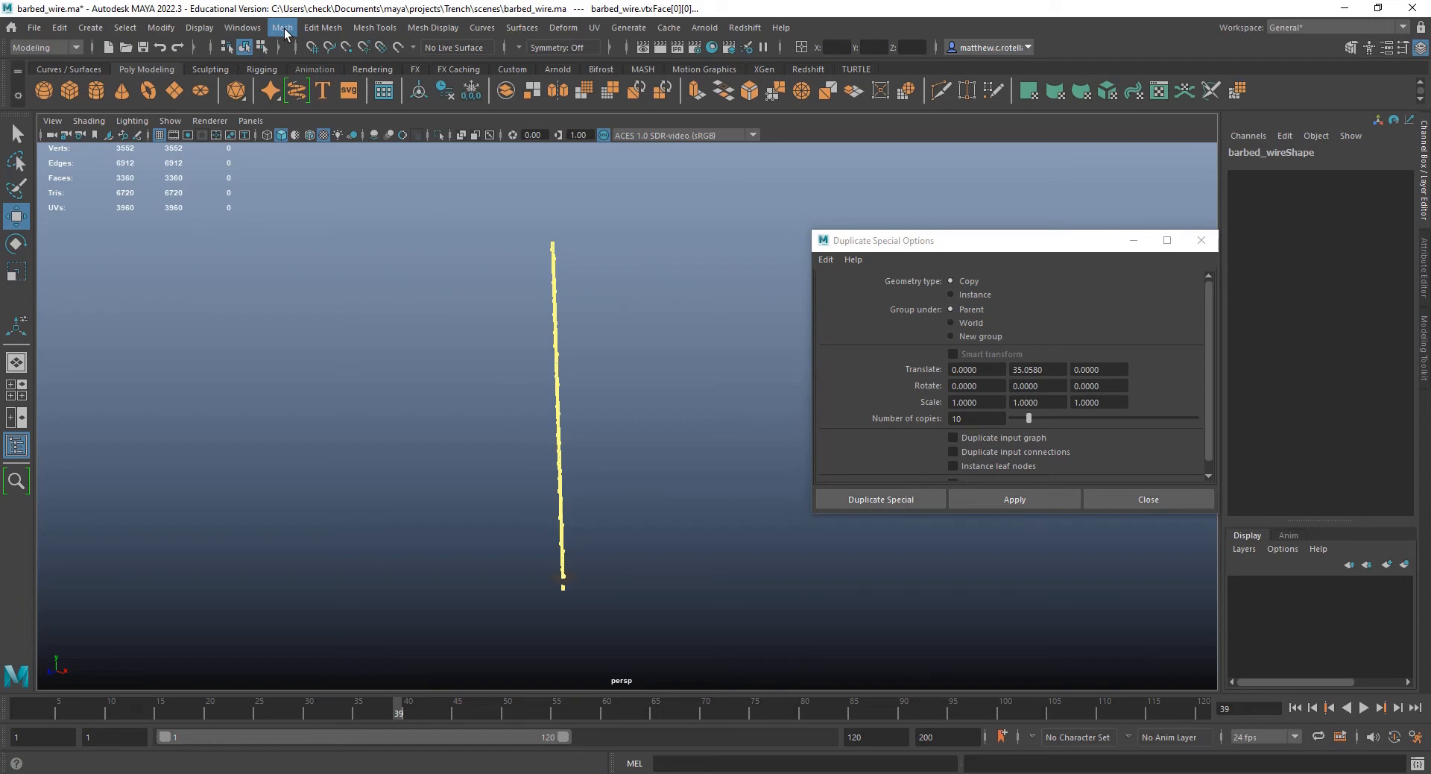
click(321, 30)
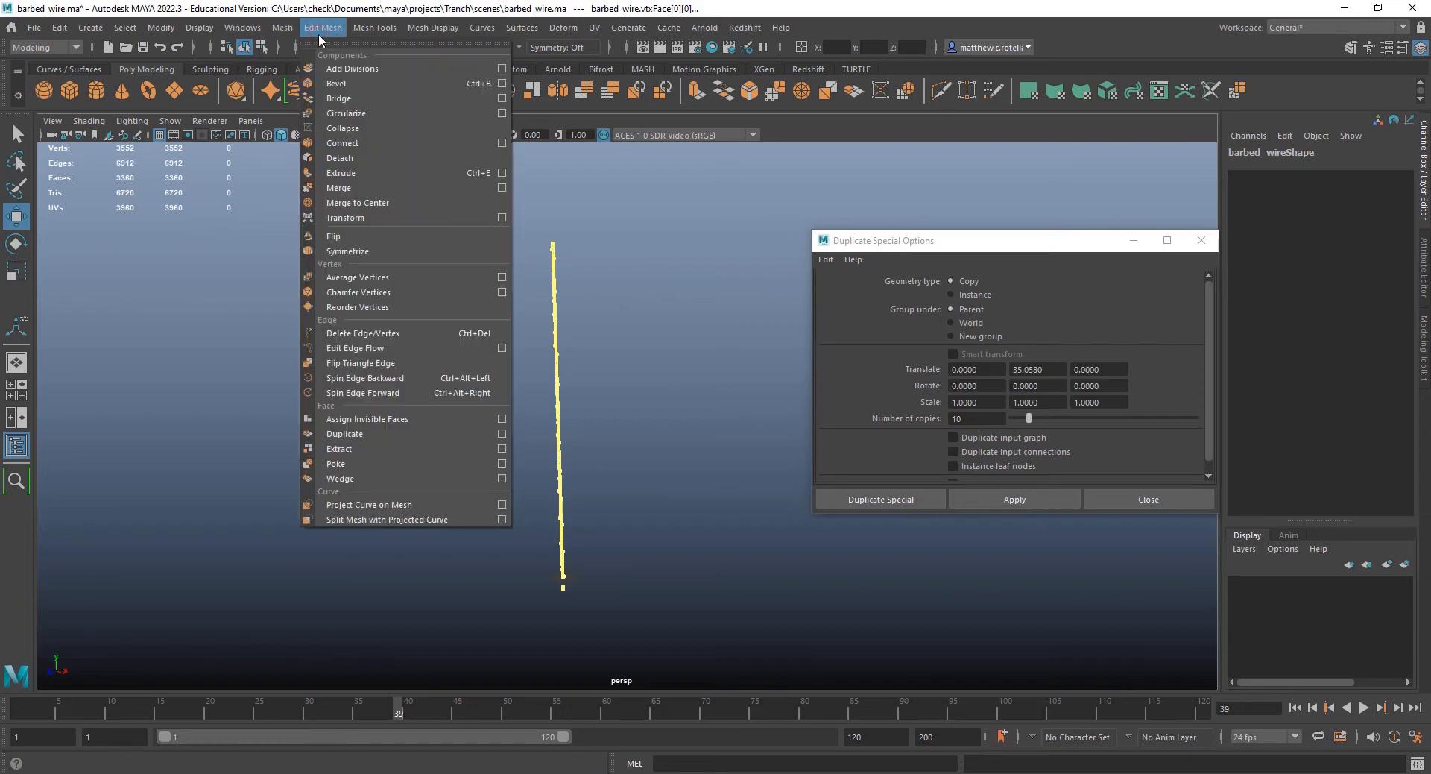
click(503, 187)
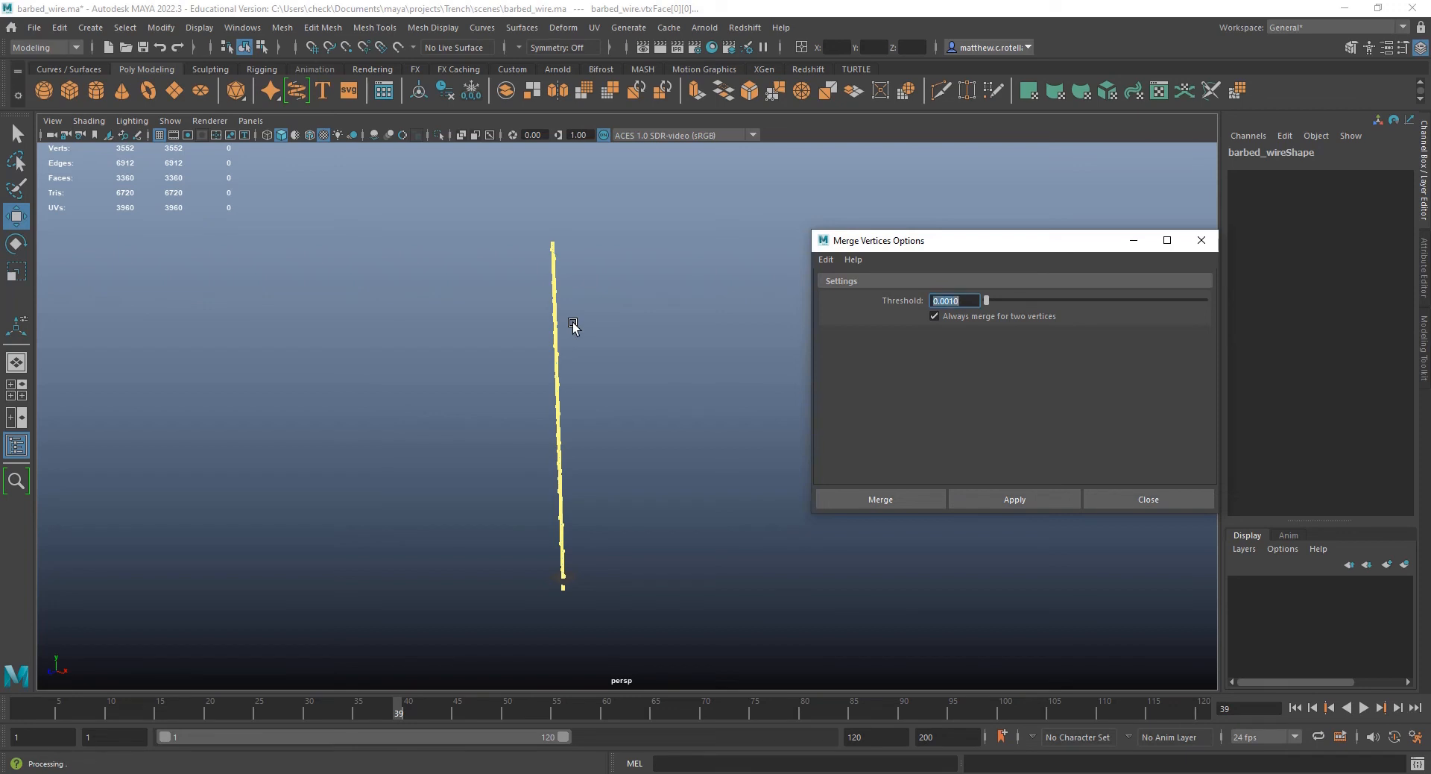
- Examine the selected components along the lower part of the wire and return to object mode
scroll(544, 504, up, 3)
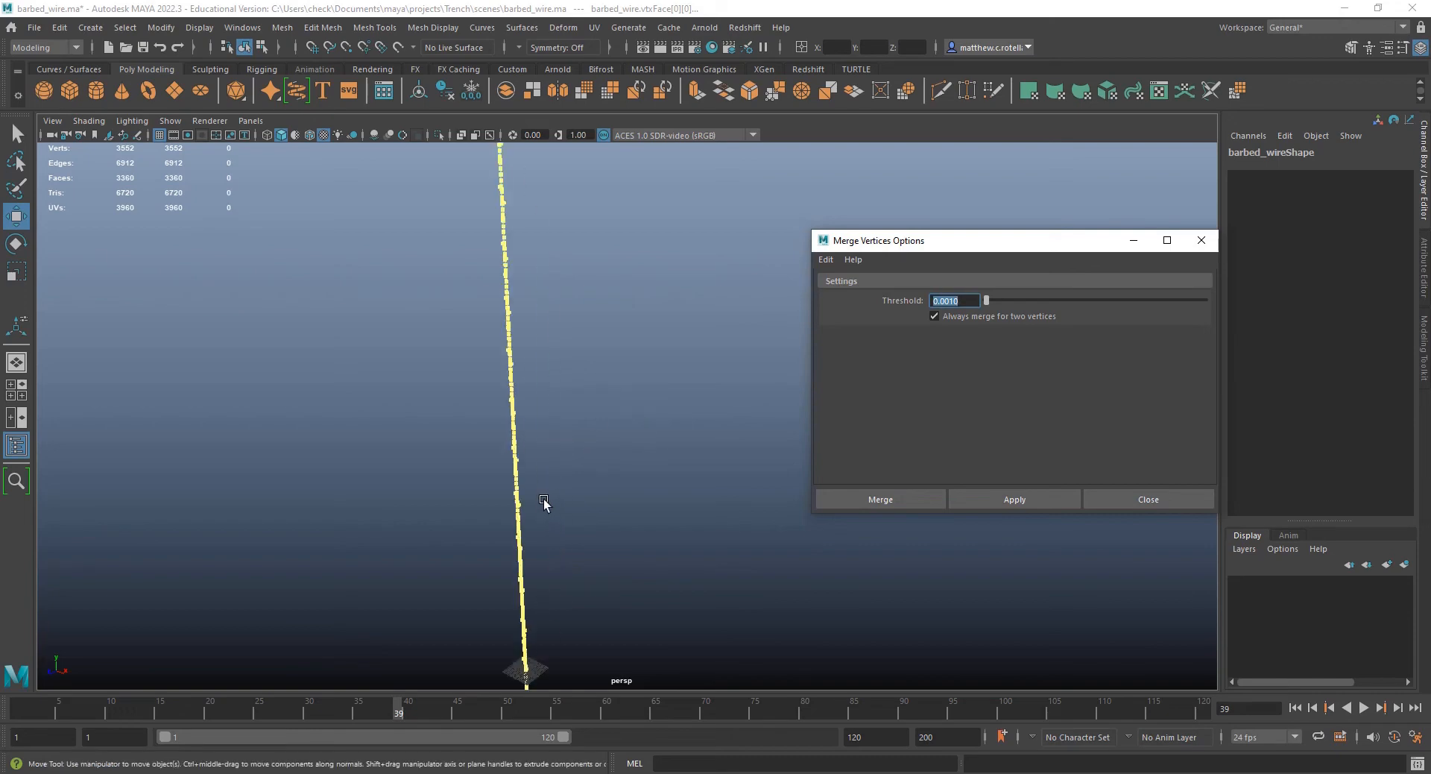
alt+middle_drag(544, 503, 630, 399)
alt+drag(617, 485, 629, 544)
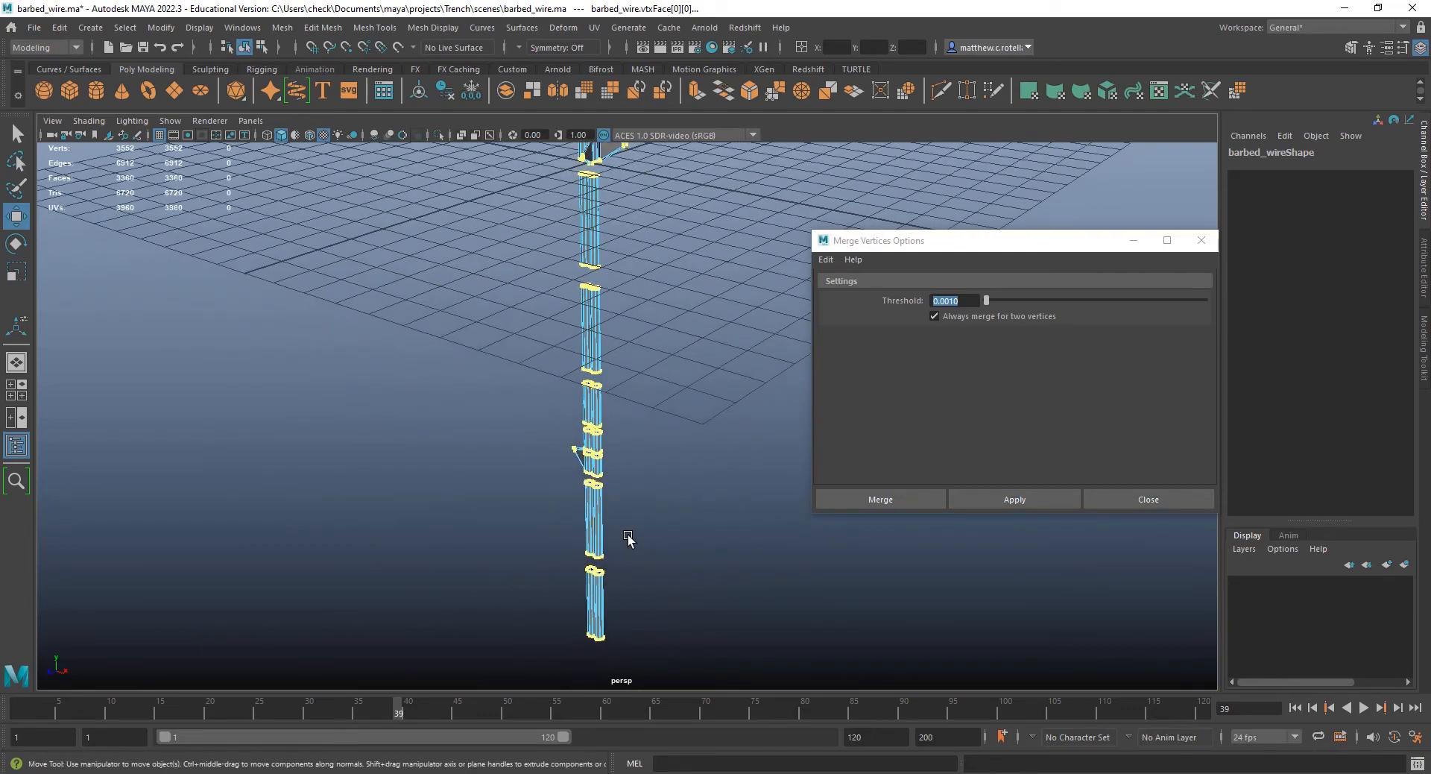
mouse_move(599, 462)
alt+mouse_down()
mouse_move(721, 476)
mouse_move(673, 397)
mouse_move(579, 483)
mouse_move(626, 475)
mouse_move(612, 406)
mouse_move(596, 452)
alt+mouse_up()
key(5)
right_drag(567, 451, 609, 420)
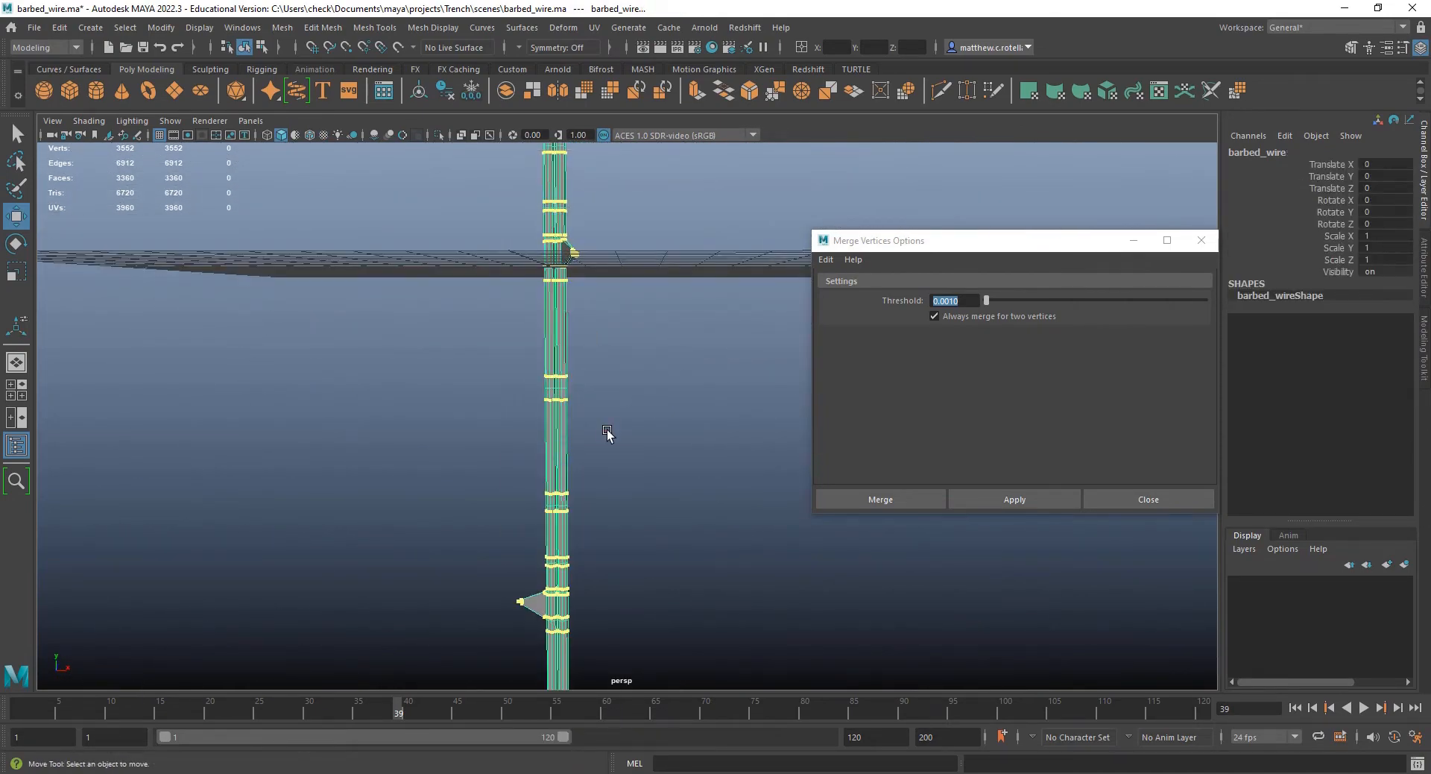
click(607, 430)
- Select all vertices of the barbed wire and merge them with a threshold of 0.01
click(569, 429)
key(f)
right_drag(600, 335, 650, 260)
alt+middle_drag(650, 260, 584, 489)
alt+right_drag(584, 489, 593, 296)
alt+middle_drag(594, 295, 548, 438)
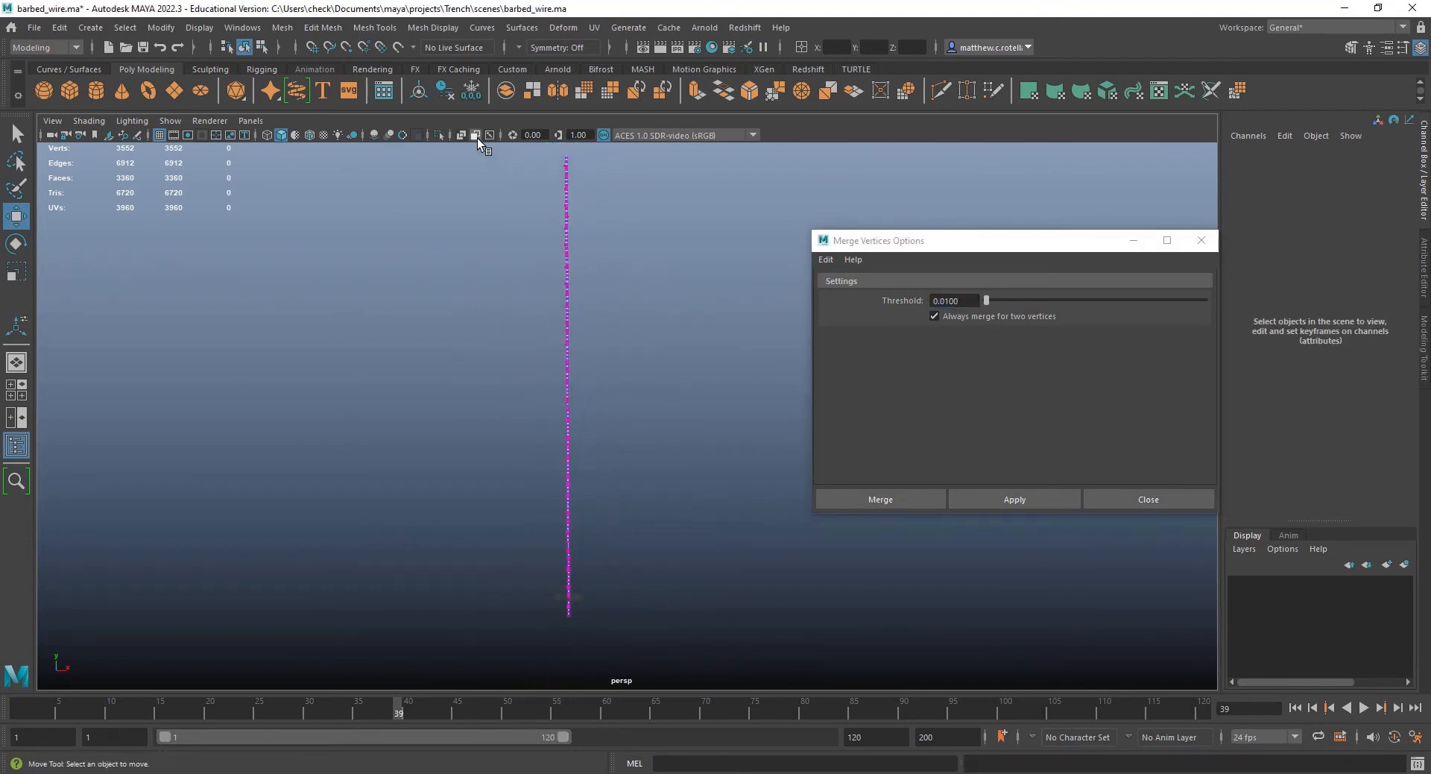
drag(505, 147, 703, 386)
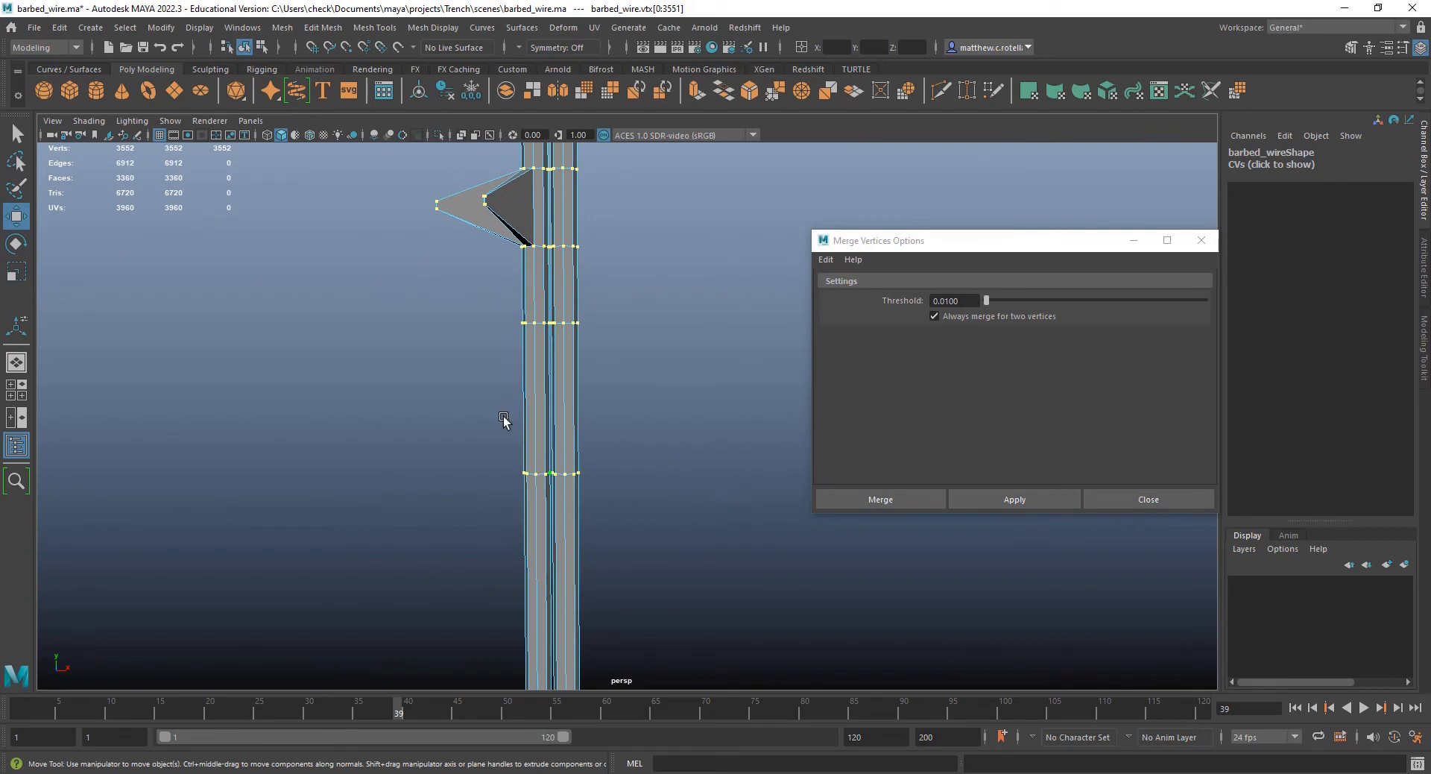
alt+drag(655, 397, 622, 12)
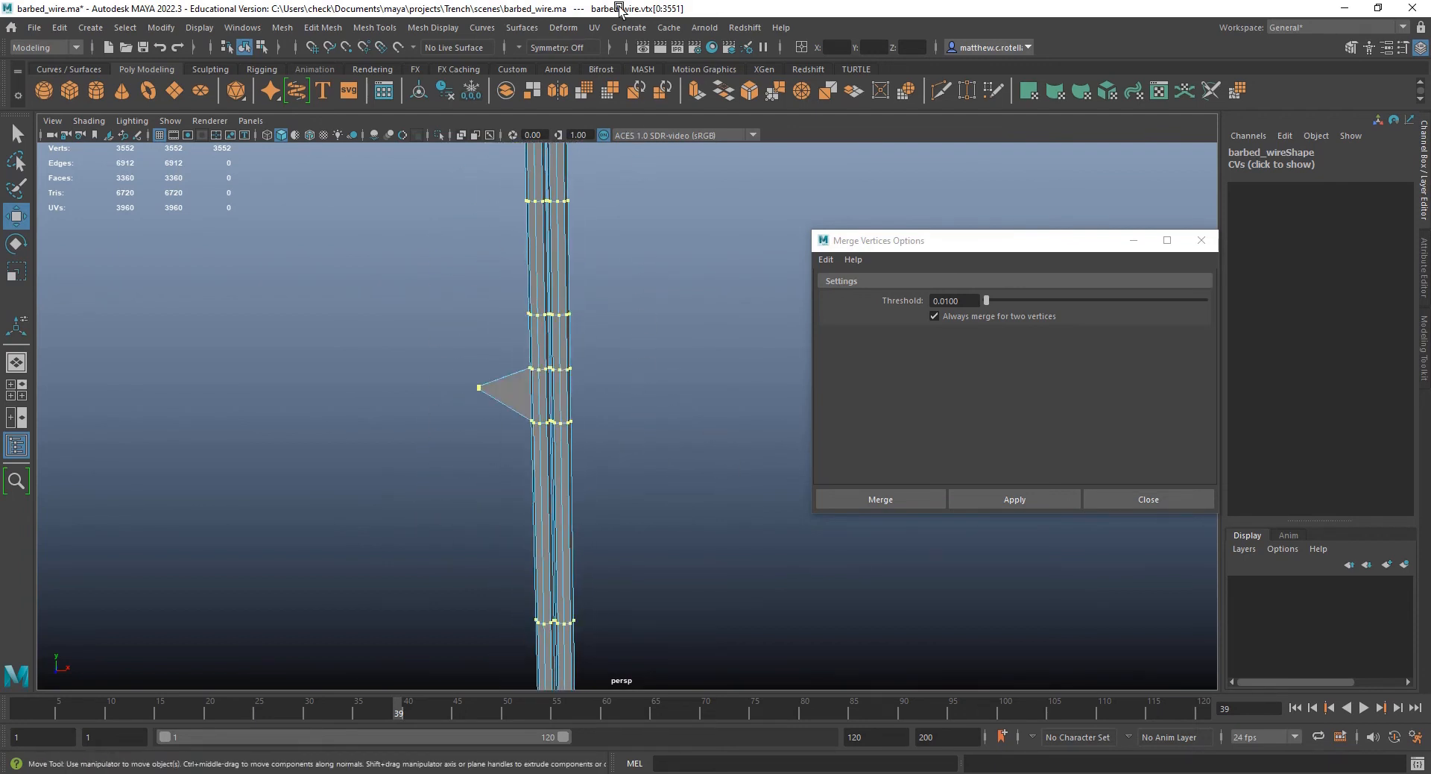
click(1014, 499)
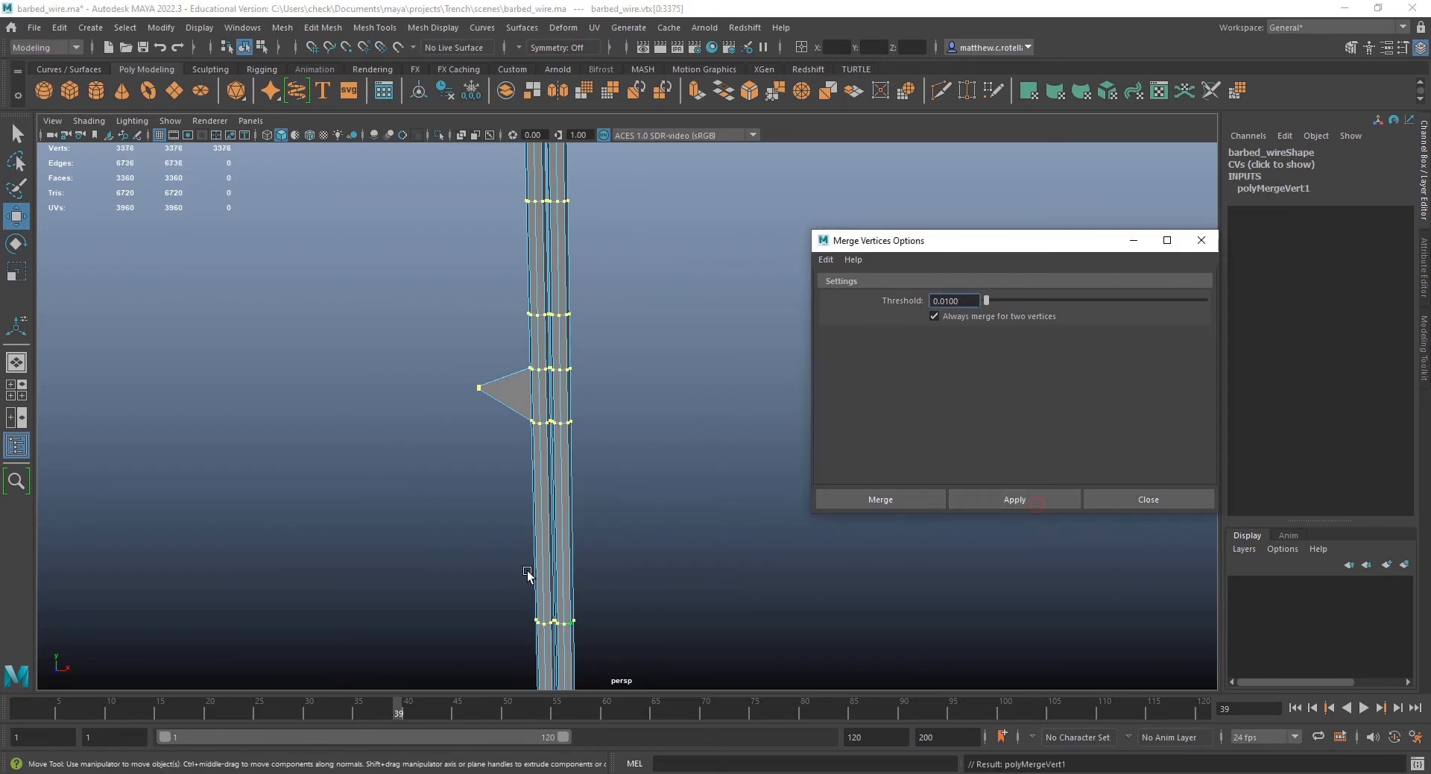
- Switch to multi-component selection and select lengthwise edge loops to verify that the segments are merged
alt+right_drag(530, 575, 646, 563)
alt+drag(645, 562, 569, 246)
alt+drag(515, 555, 599, 365)
right_click(592, 510)
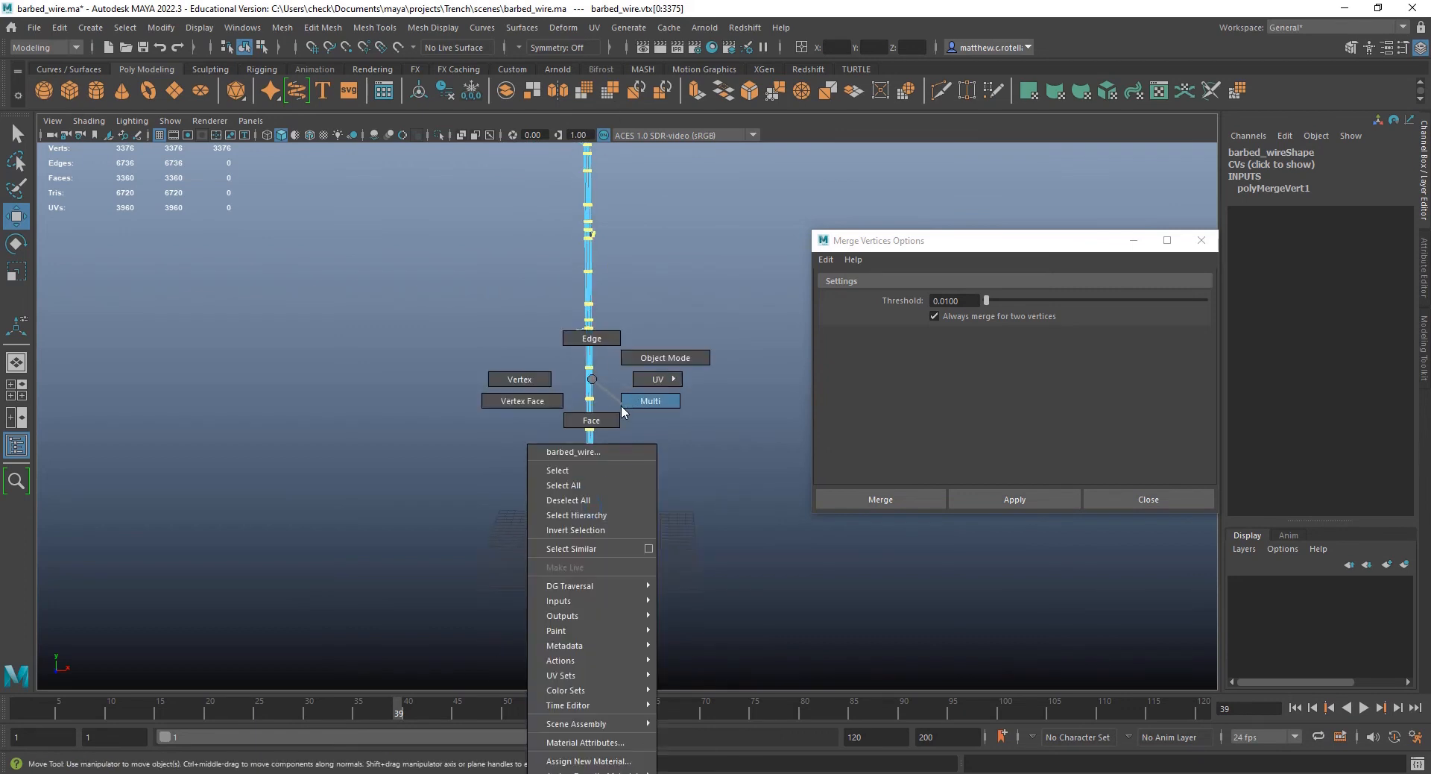
right_drag(620, 406, 624, 410)
double_click(593, 441)
scroll(600, 533, up, 5)
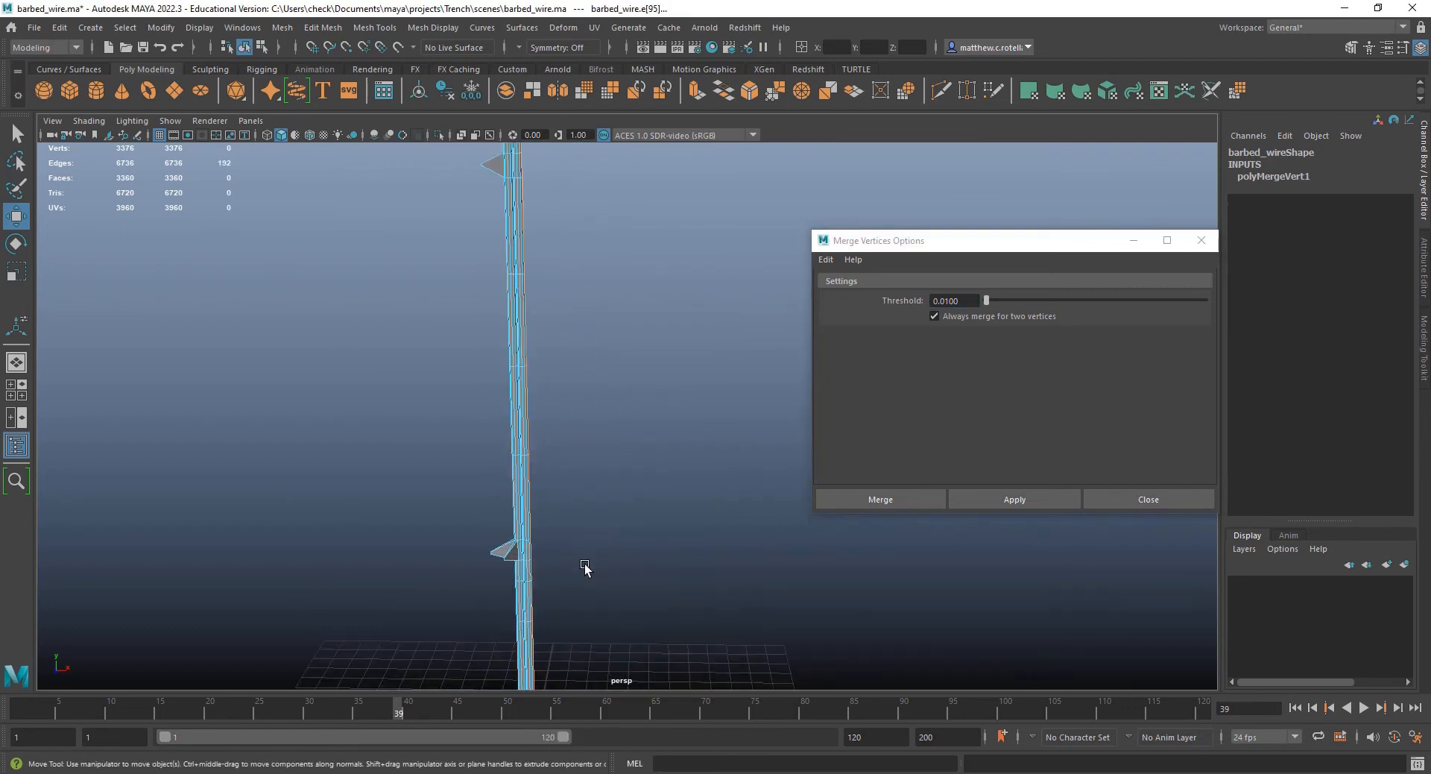
scroll(585, 568, up, 4)
double_click(443, 521)
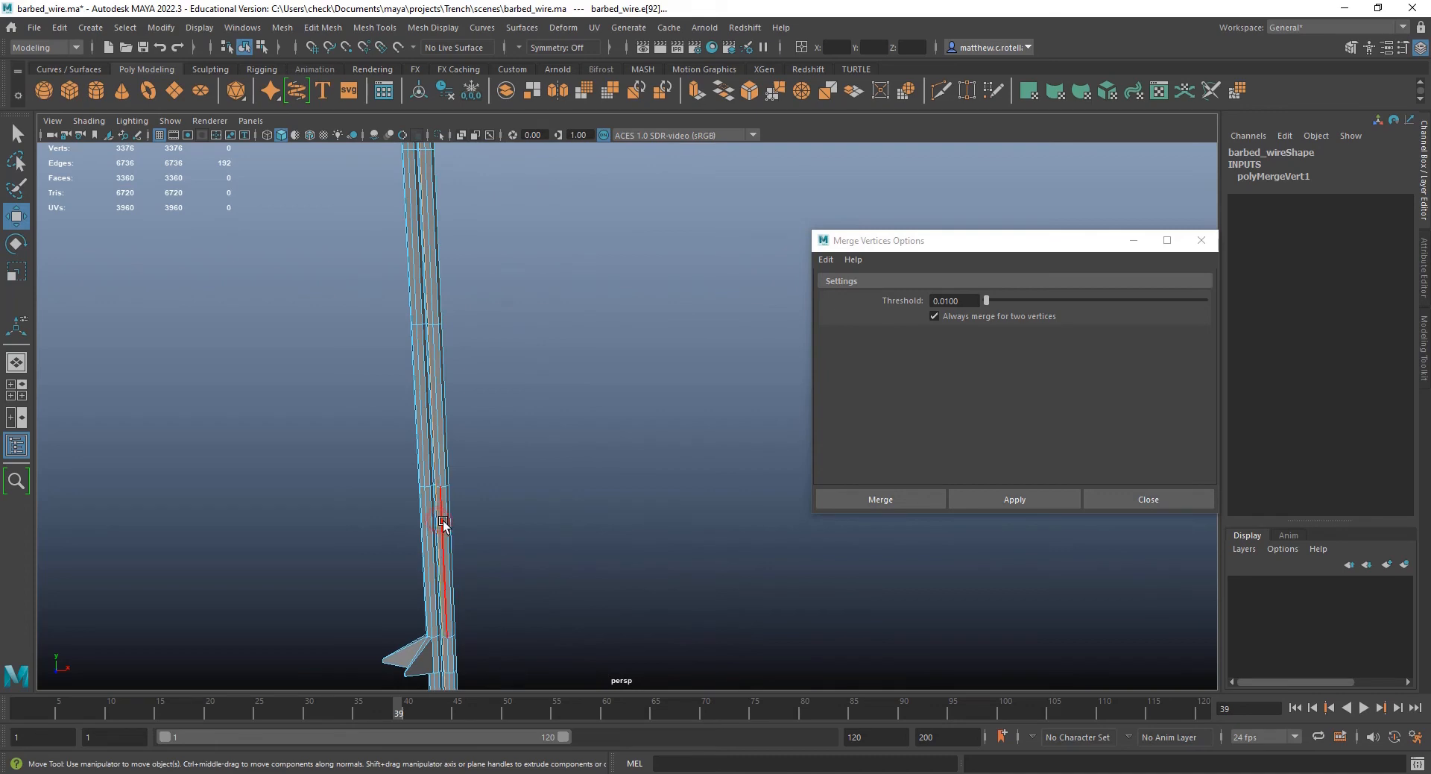
- Switch to face selection, select a lengthwise face loop along the wire, and inspect it in wireframe display
right_click(443, 523)
right_drag(450, 395, 446, 418)
double_click(439, 438)
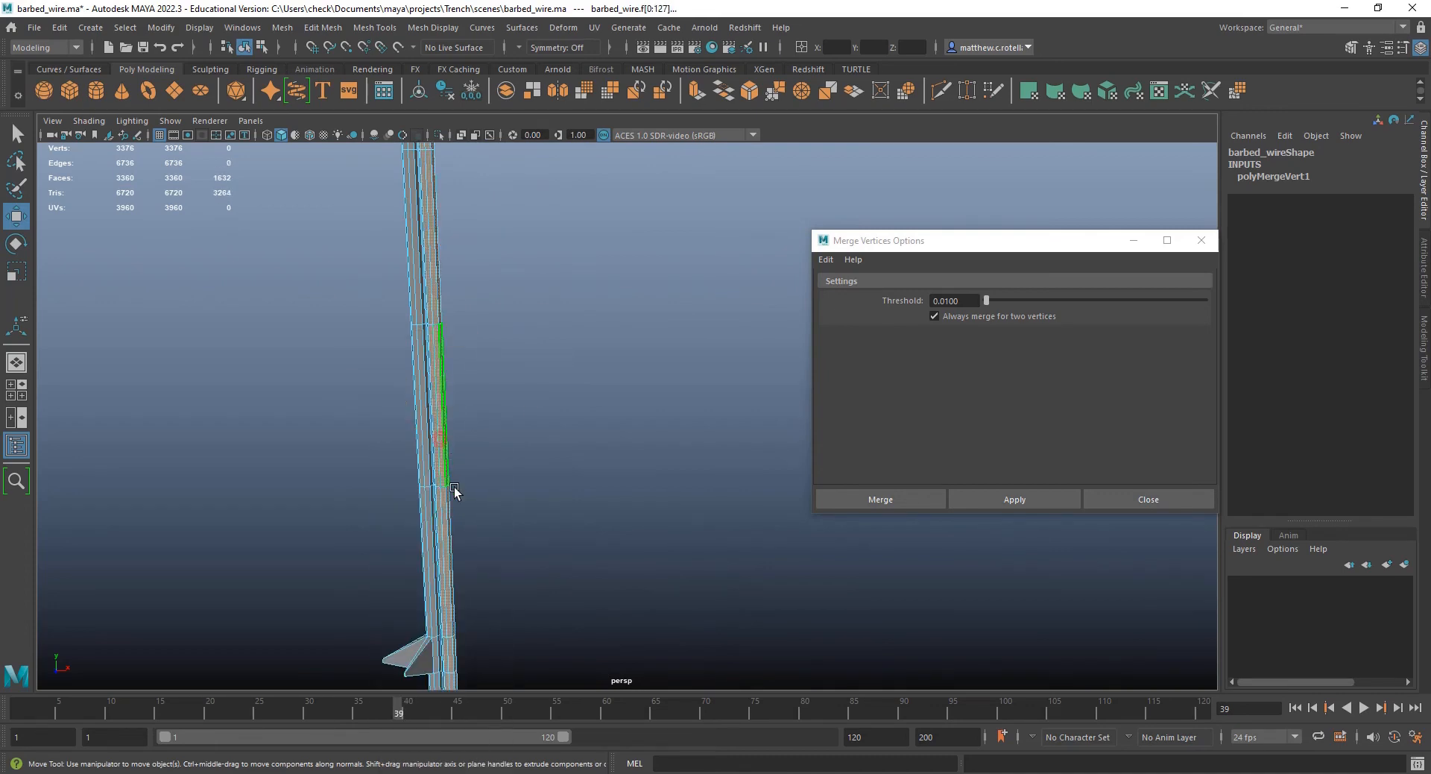
alt+drag(507, 477, 528, 231)
key(f)
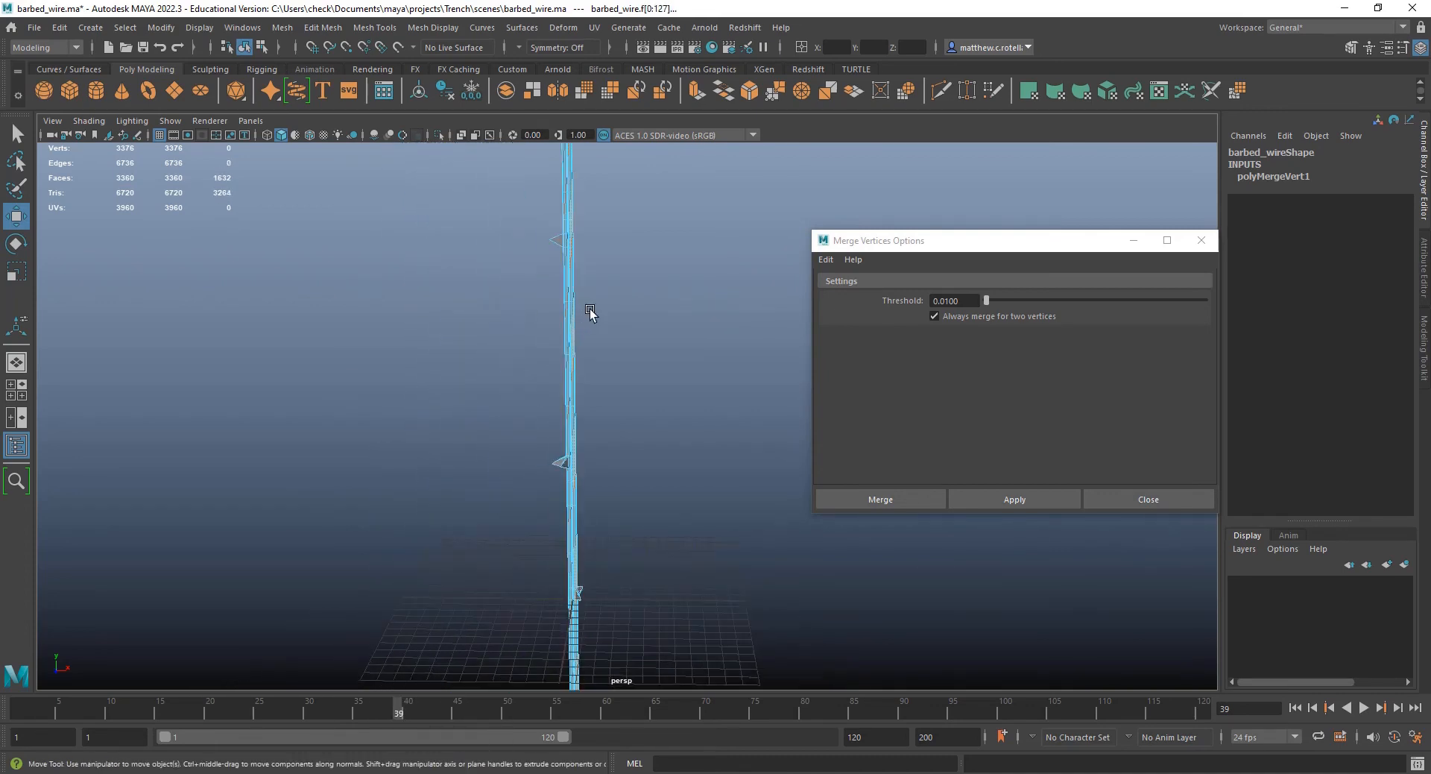
key(4)
scroll(591, 665, up, 5)
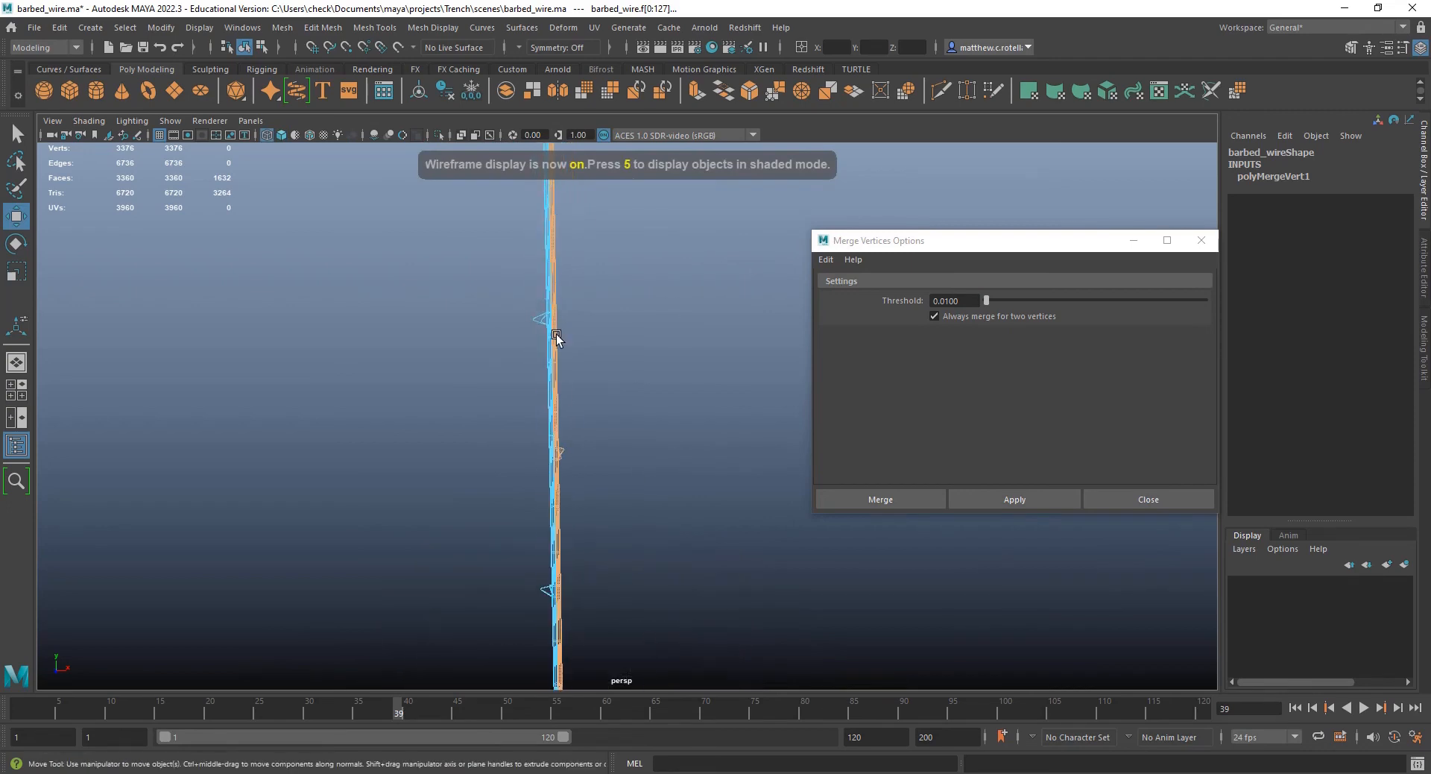
- Replace the loop selection with a single face, restore shaded display, and examine the joints along the wire
click(547, 385)
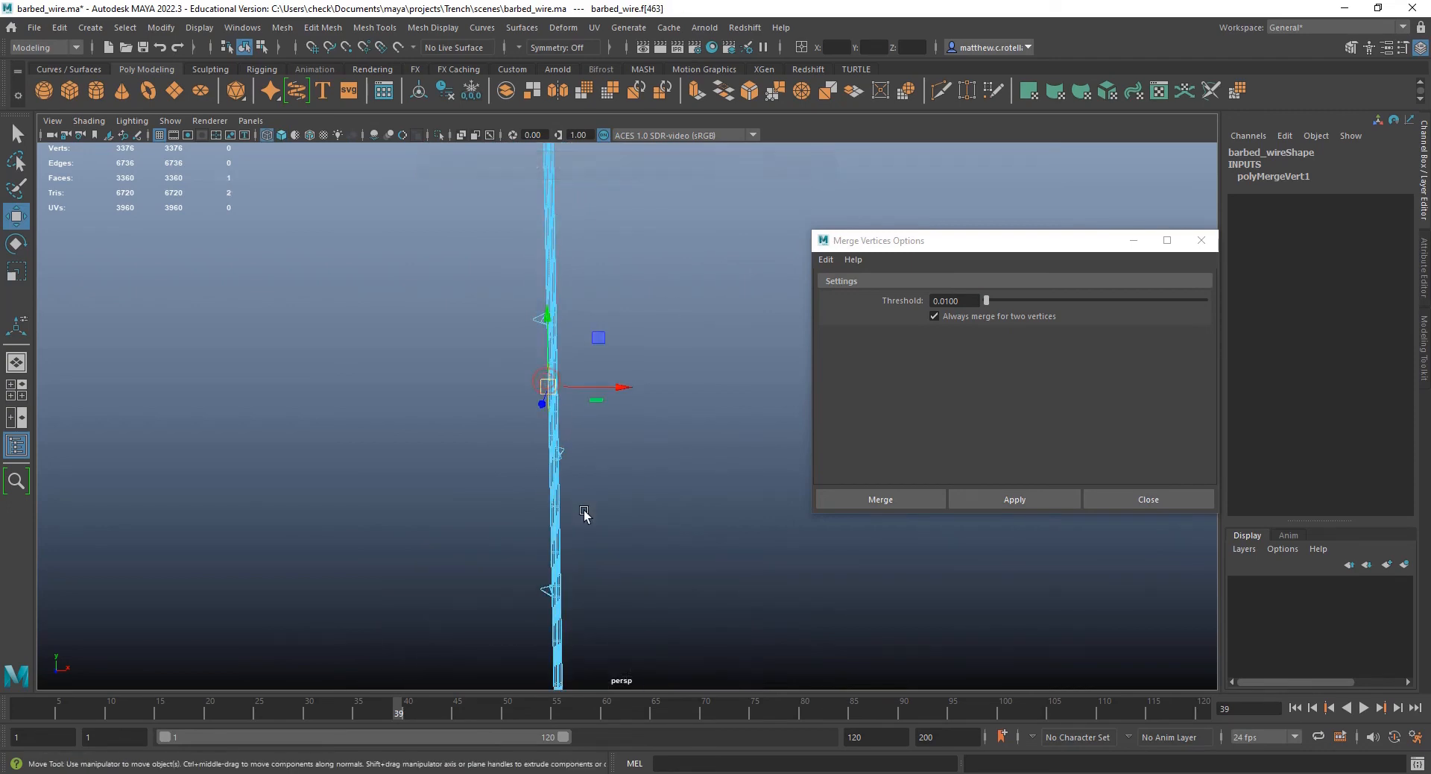
alt+middle_drag(584, 515, 578, 413)
scroll(579, 413, down, 2)
scroll(578, 415, up, 4)
alt+middle_drag(564, 644, 612, 600)
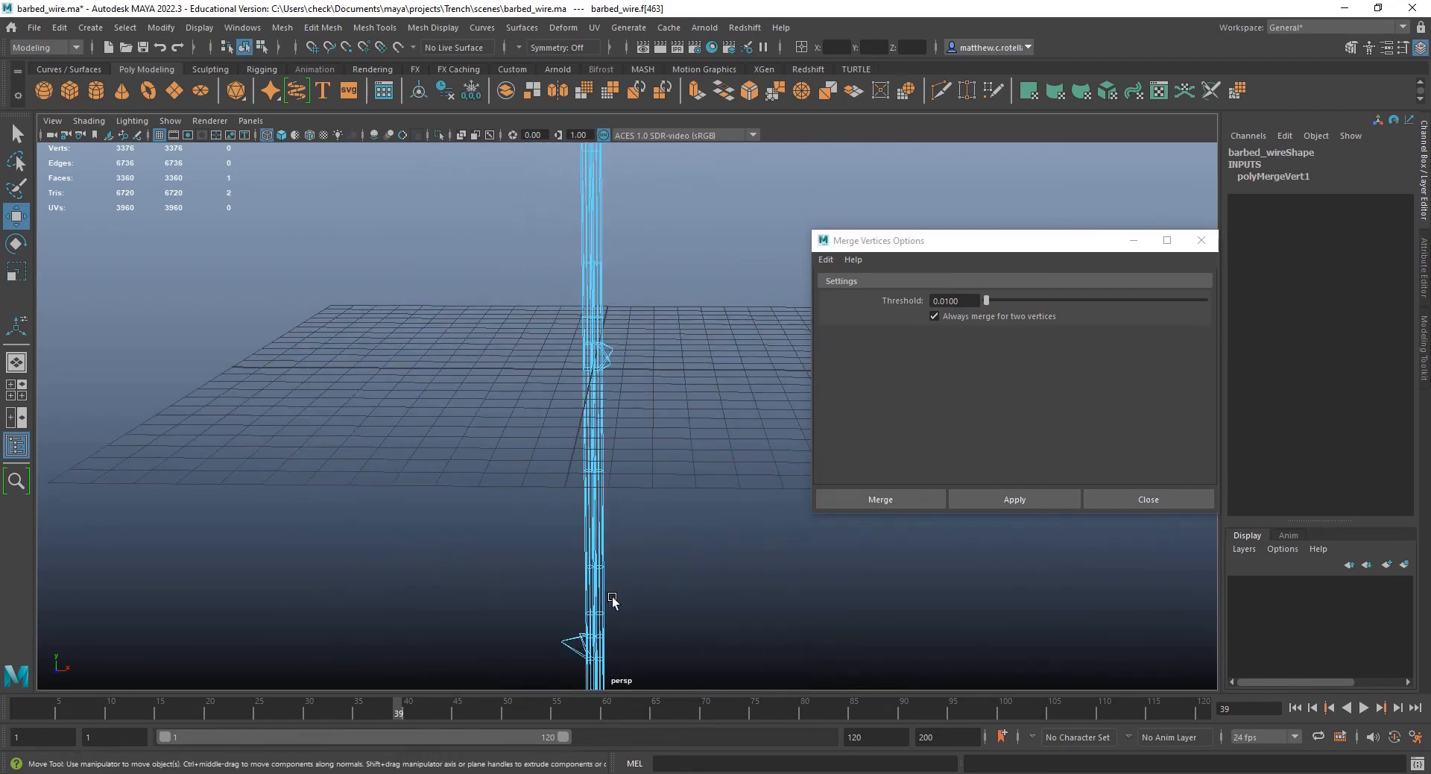
key(5)
scroll(594, 581, up, 6)
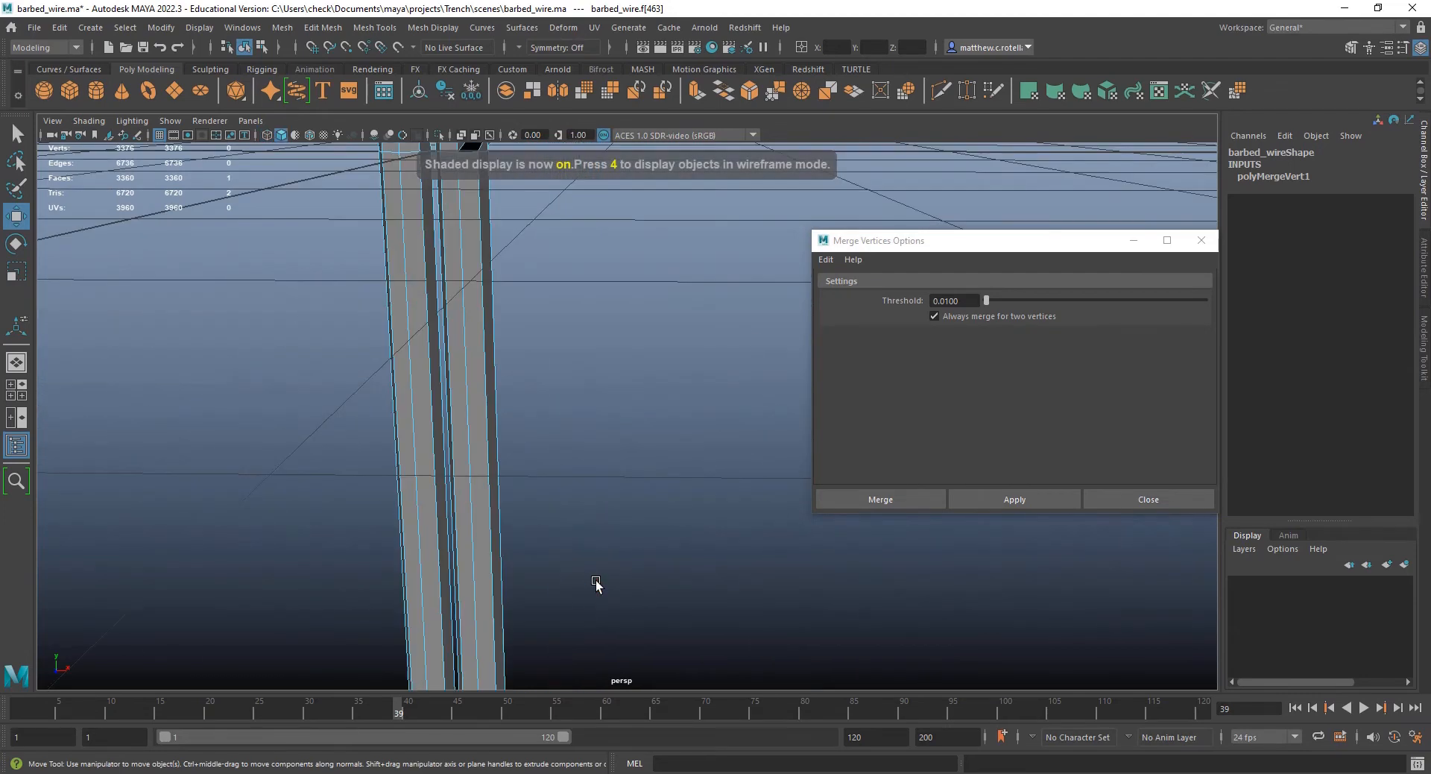
mouse_move(576, 590)
alt+middle_down()
mouse_move(639, 306)
mouse_move(610, 354)
alt+middle_up()
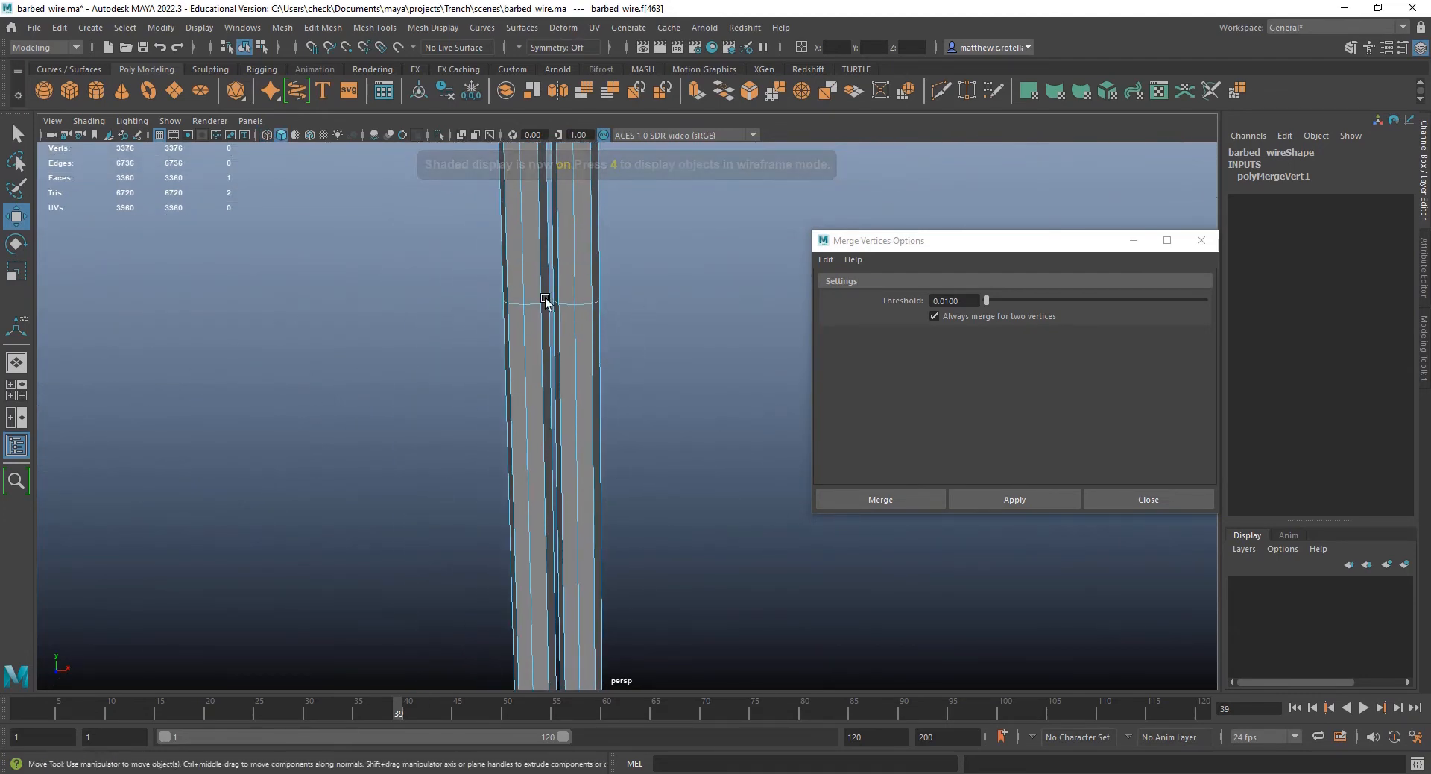
scroll(552, 303, down, 8)
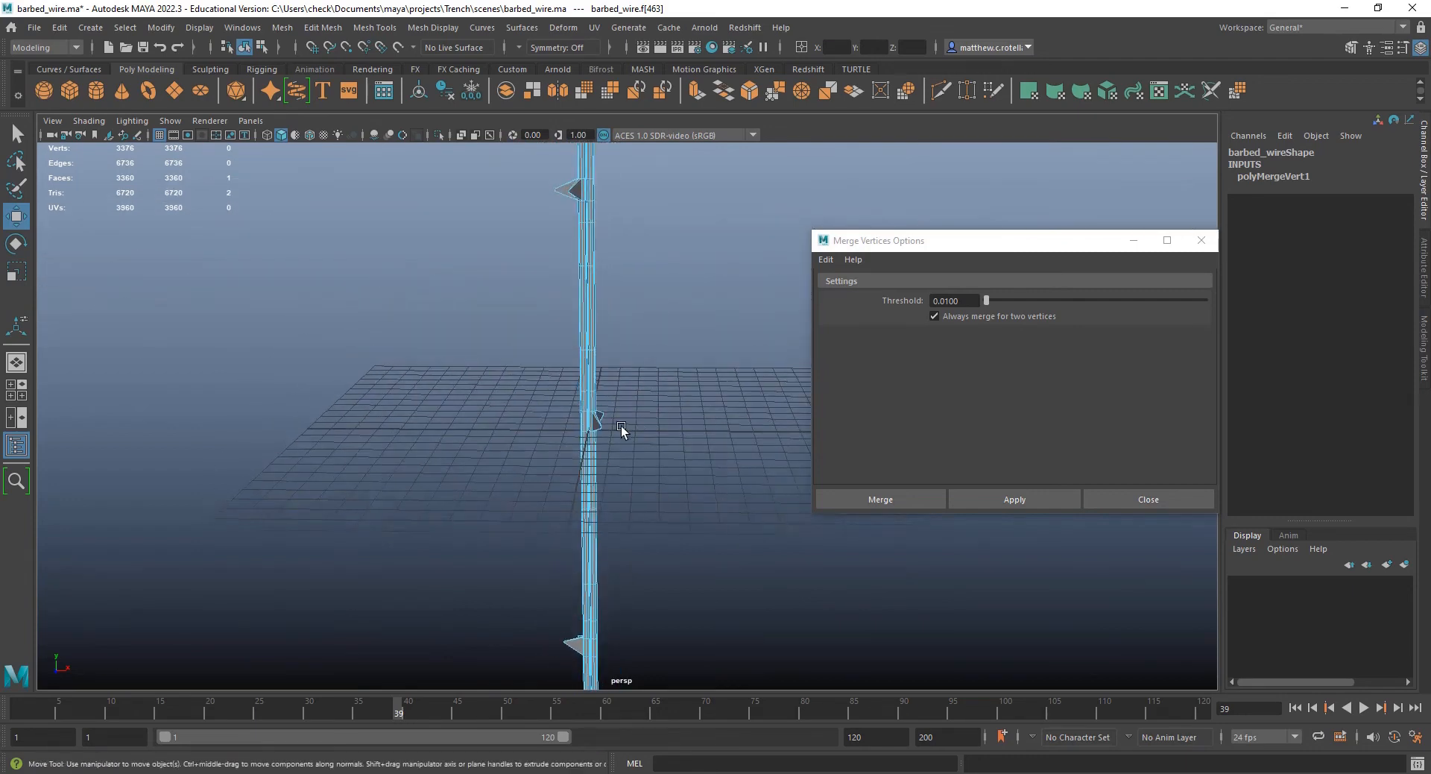
alt+drag(621, 428, 613, 531)
alt+drag(526, 481, 620, 357)
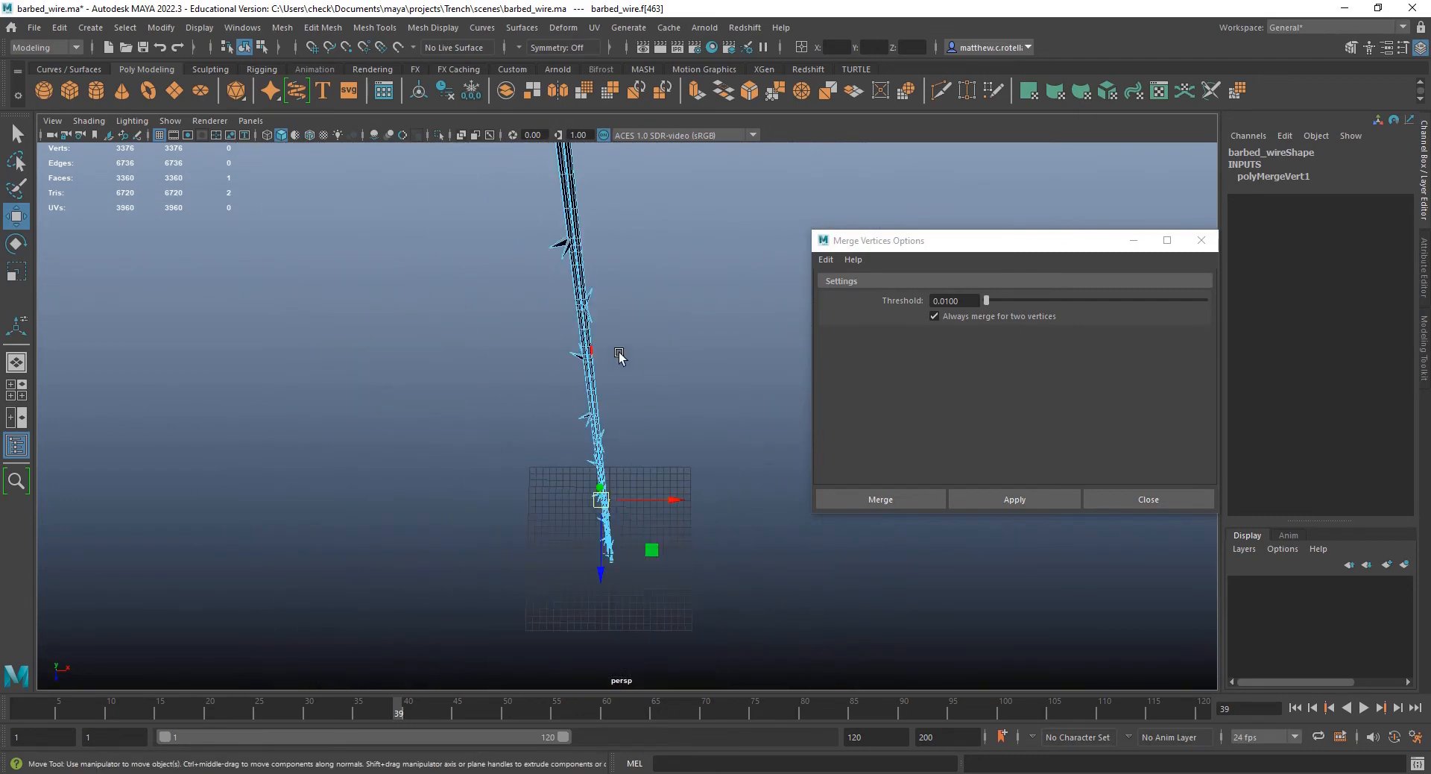
- Return the barbed wire to object mode, deselect it, and close the Merge Vertices options
right_drag(581, 319, 627, 285)
alt+drag(562, 338, 613, 528)
right_click(576, 480)
click(634, 460)
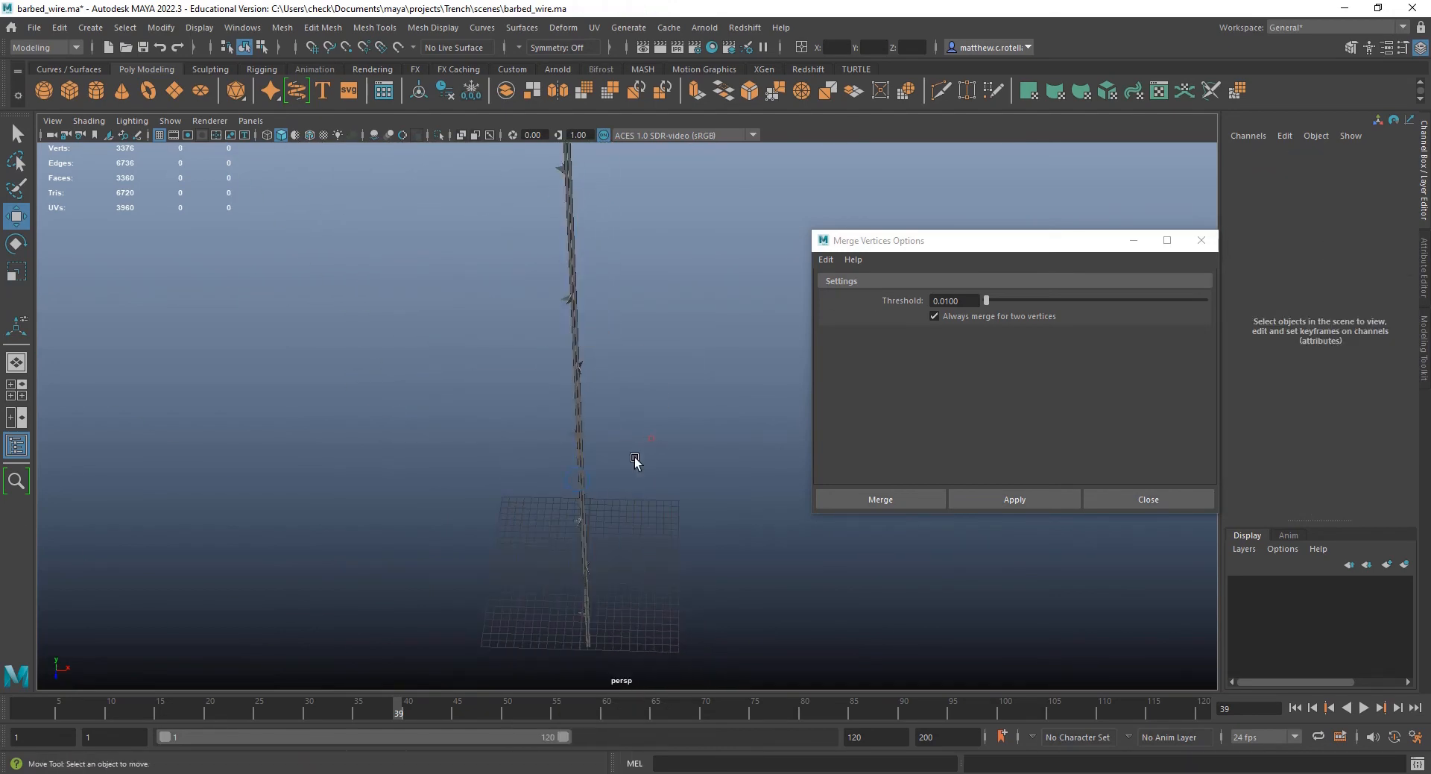
click(1200, 239)
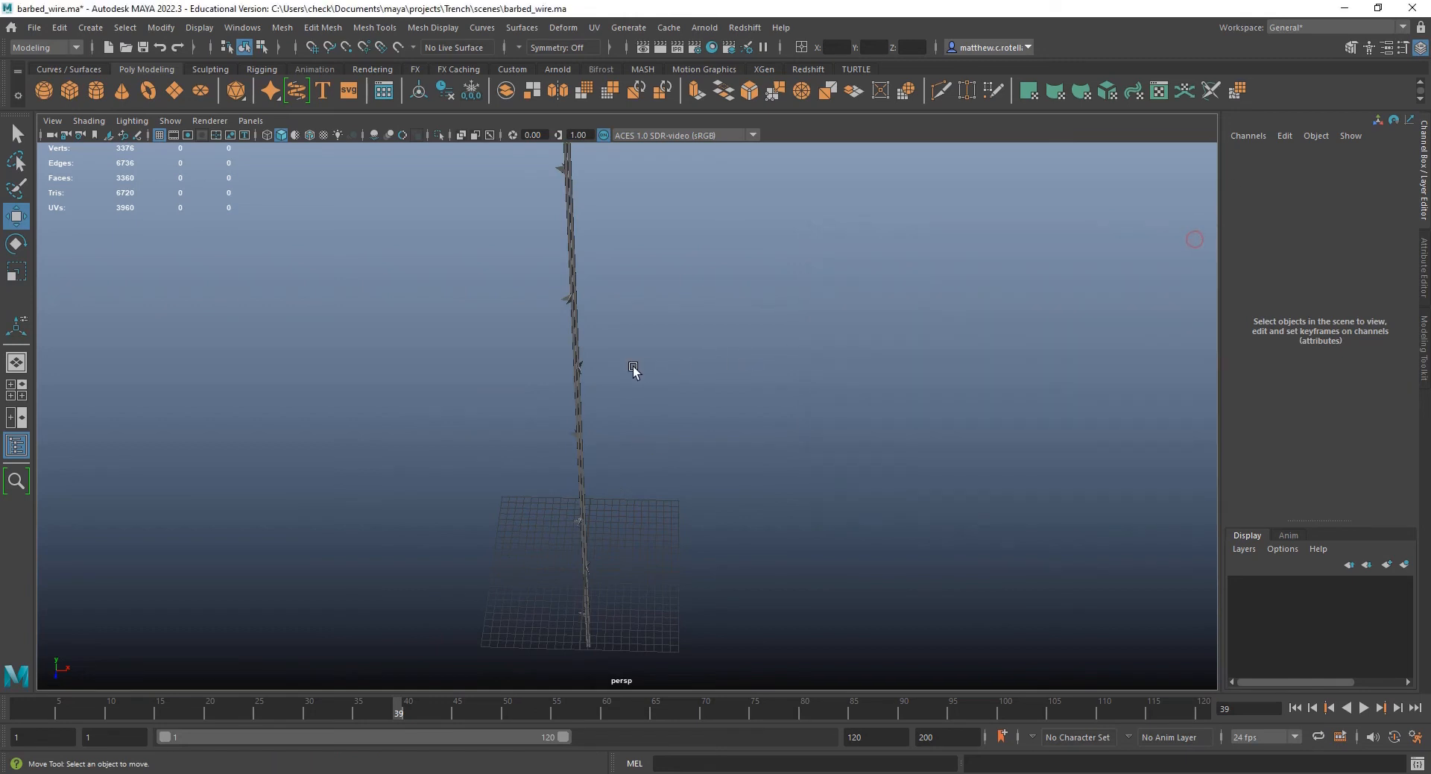
- Select the barbed wire object and add a nonlinear Twist deformer to it
alt+middle_drag(630, 363, 651, 345)
alt+right_drag(651, 345, 691, 602)
alt+drag(691, 602, 616, 486)
click(606, 478)
click(562, 27)
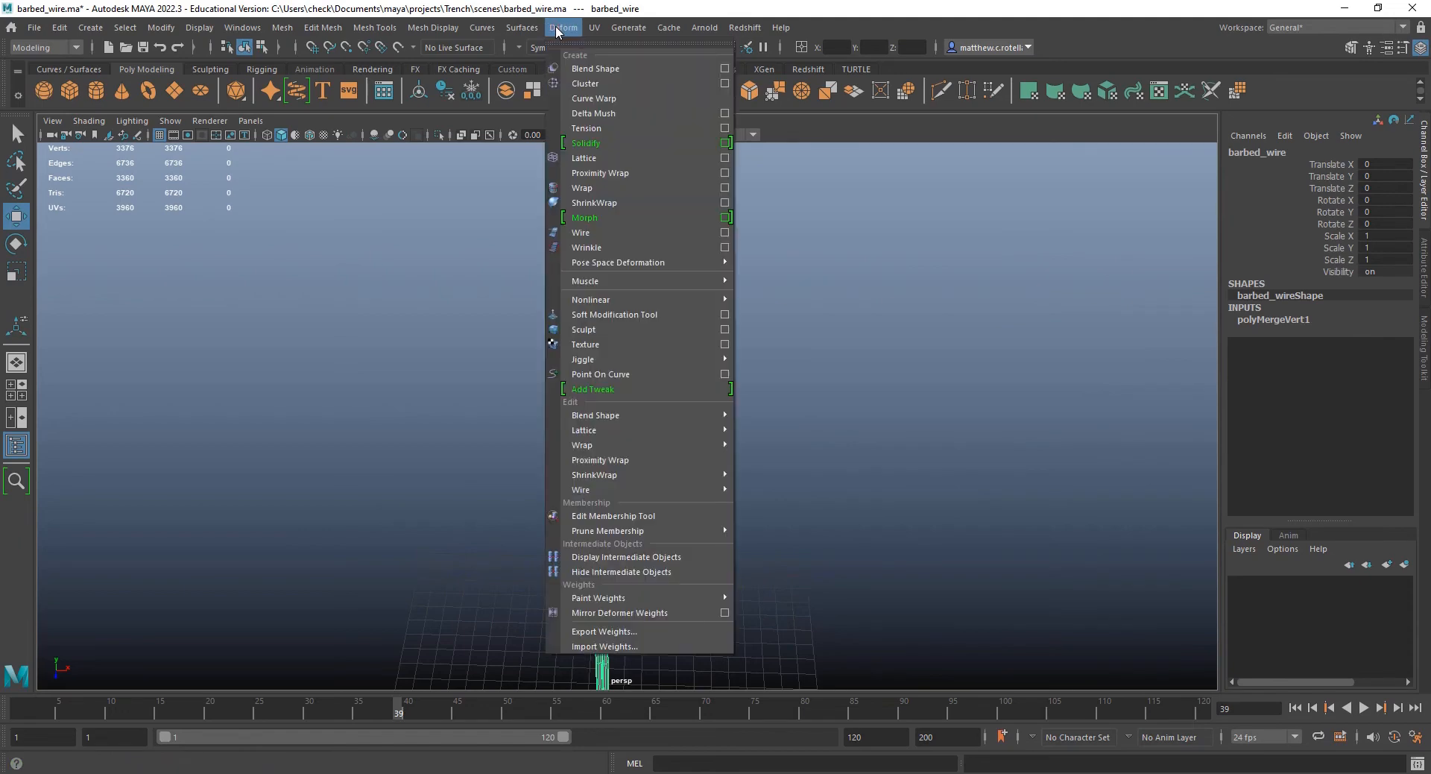
mouse_move(649, 299)
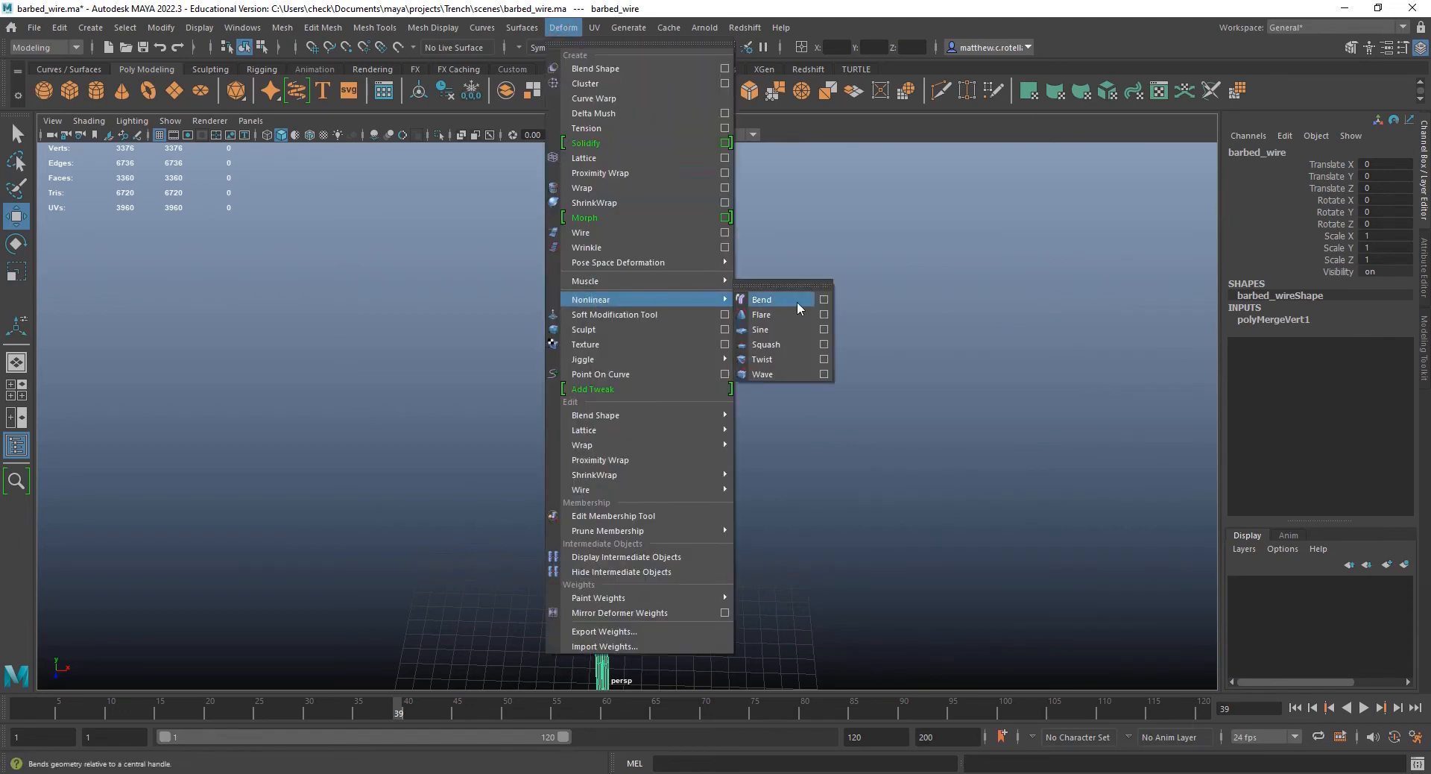
click(783, 359)
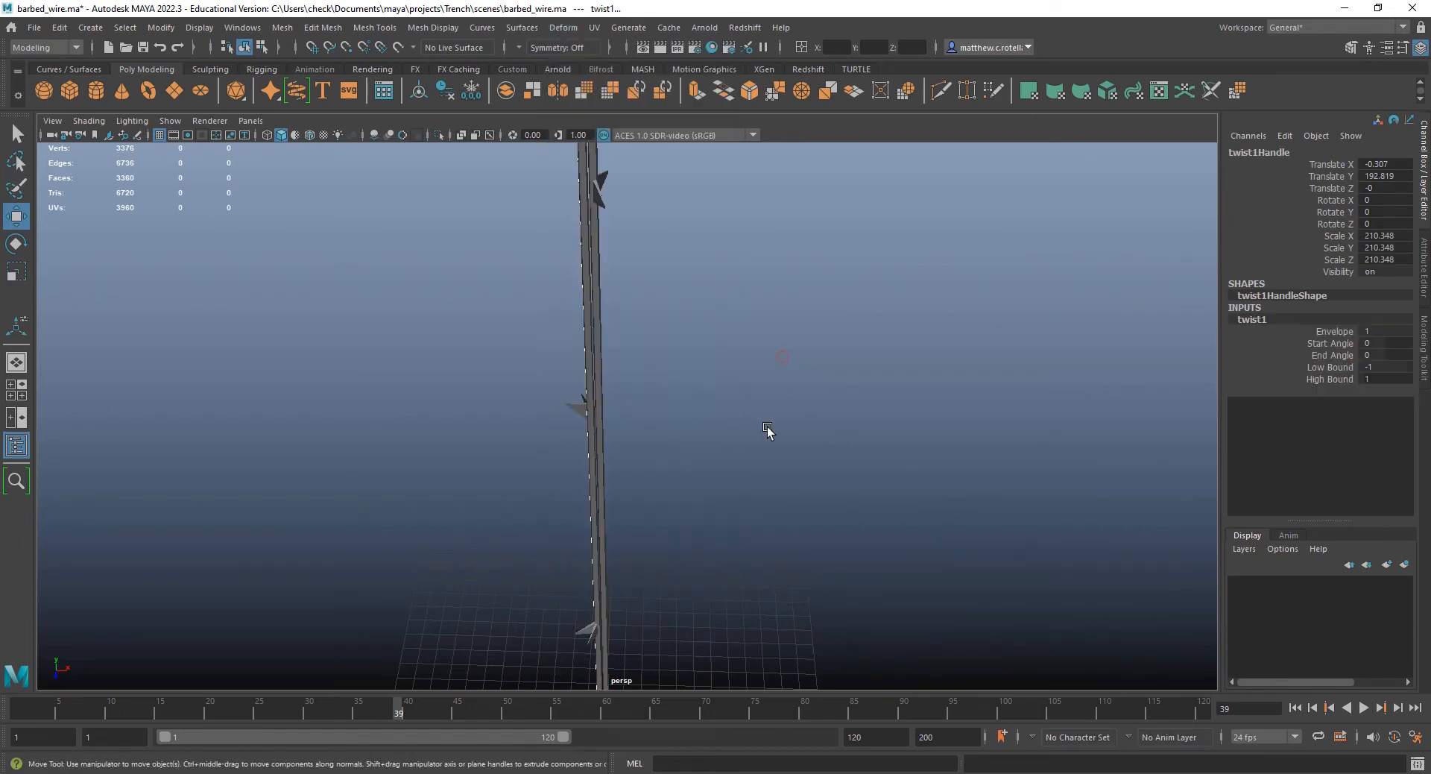
- Examine how the twist handle lines up with the two strands at the wire's lower end
alt+drag(707, 547, 701, 295)
alt+drag(527, 563, 681, 437)
scroll(667, 439, up, 5)
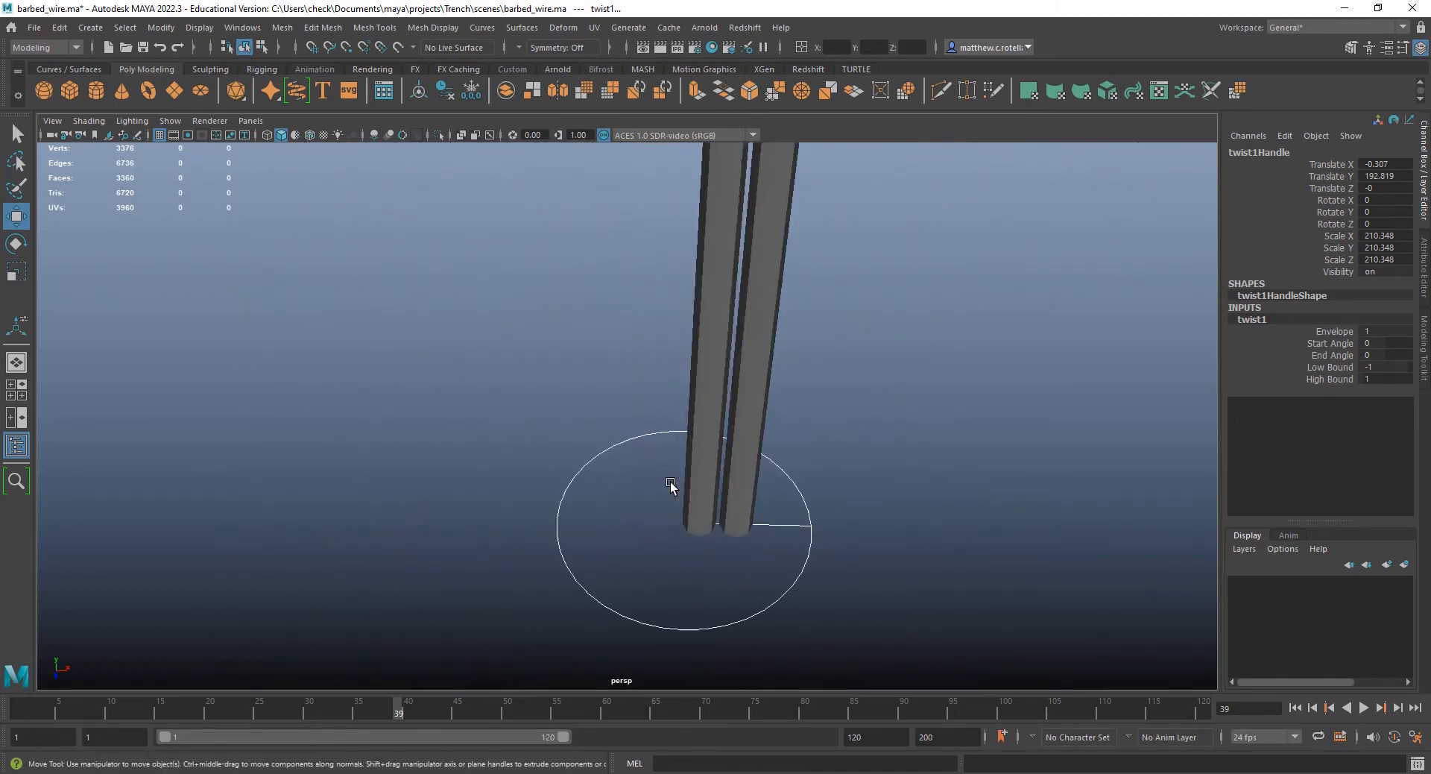
click(708, 626)
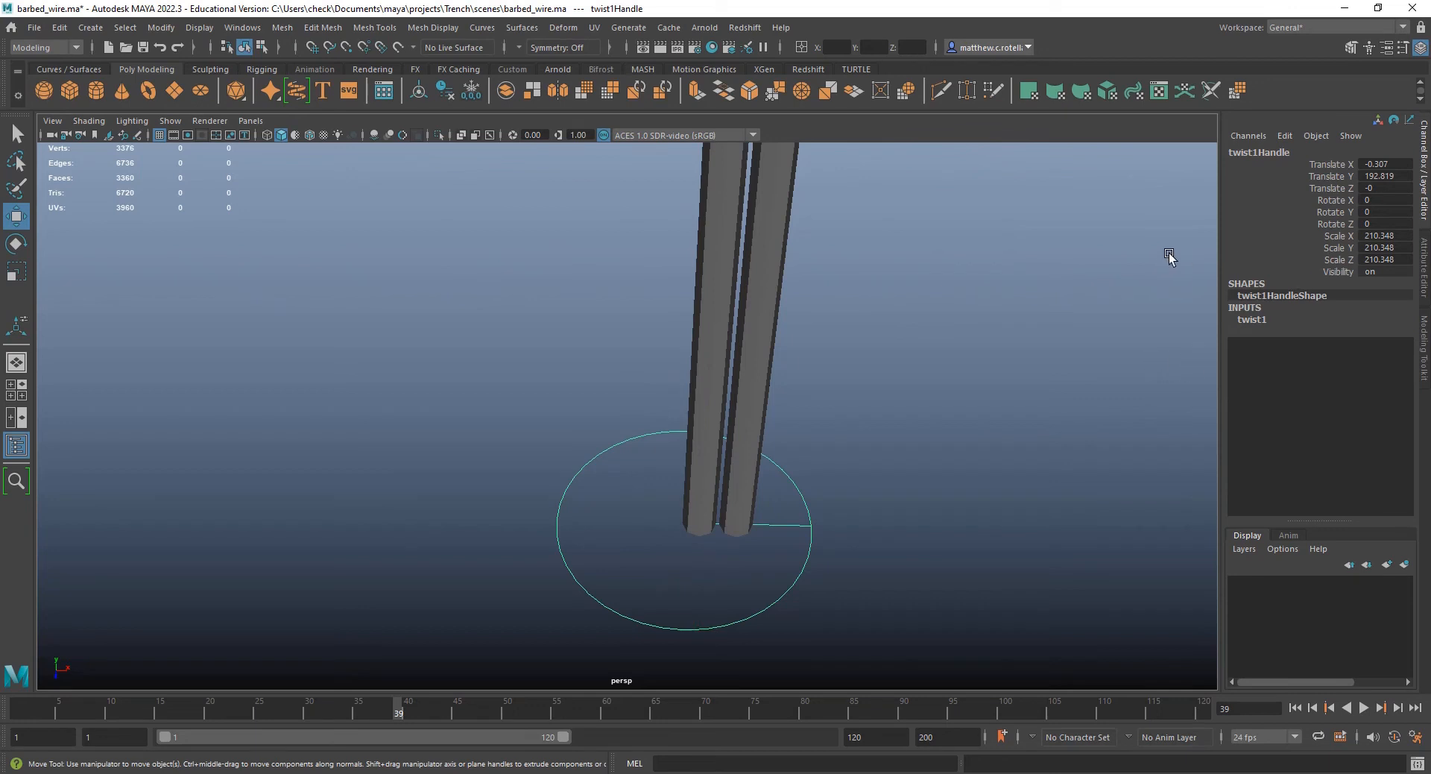
alt+middle_drag(1165, 256, 928, 292)
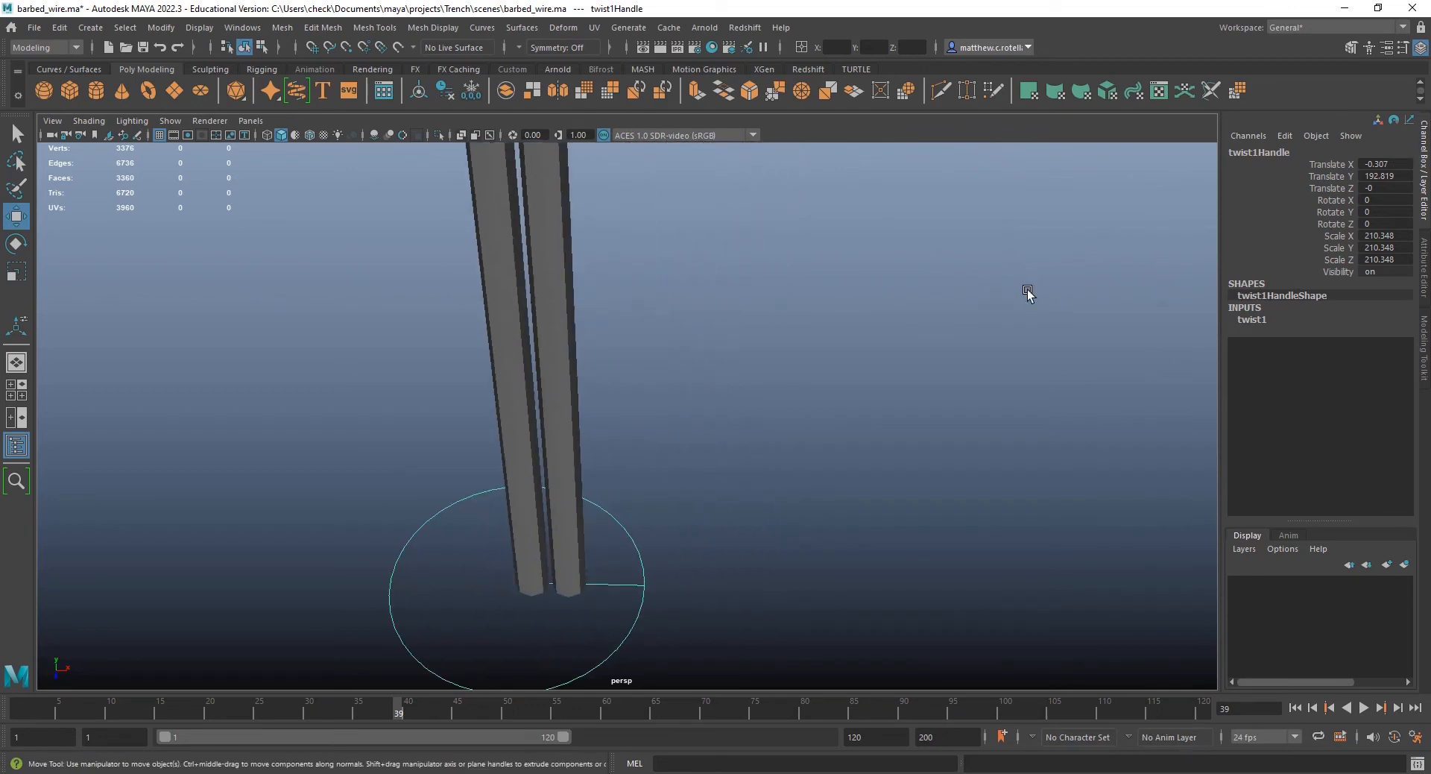
click(570, 574)
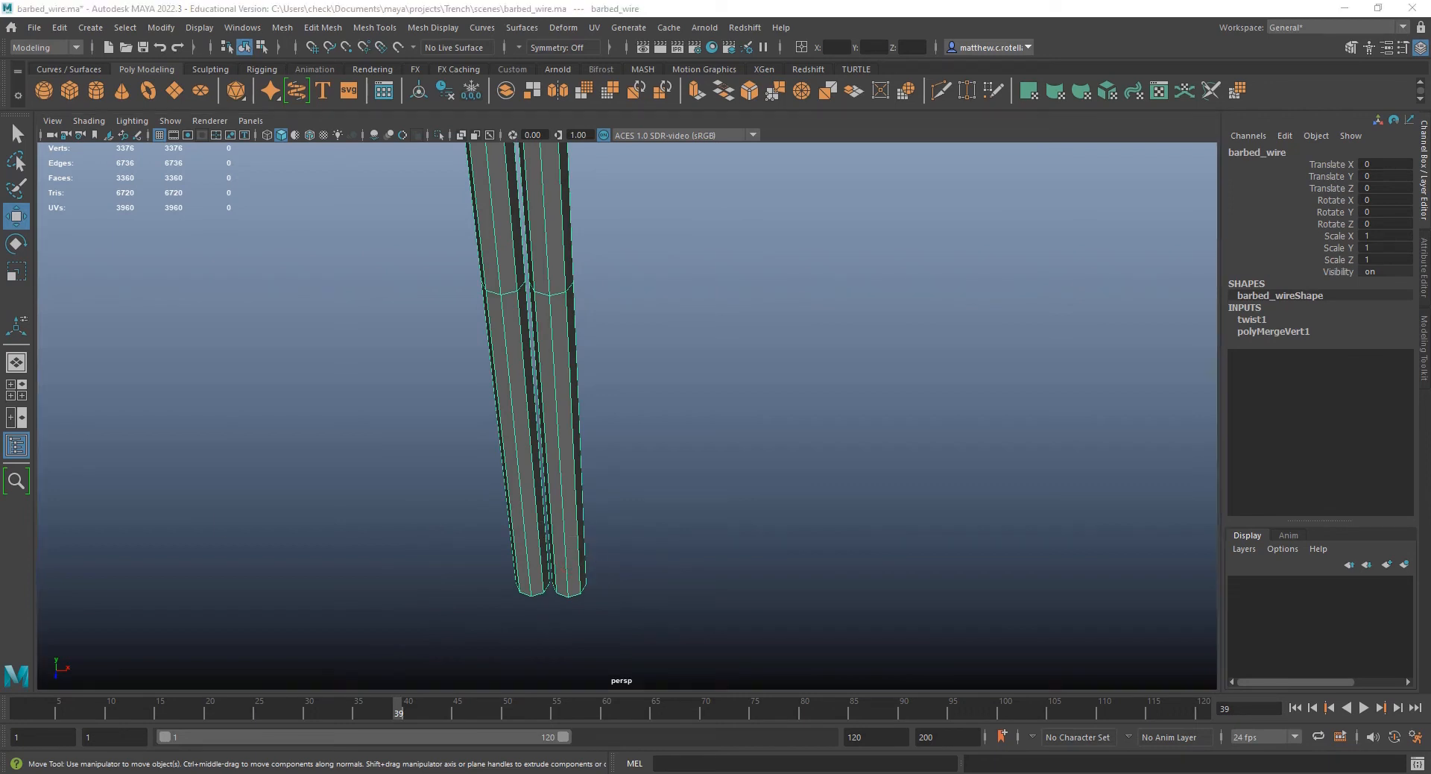
- Center the twist handle between the two strands by setting its Translate X to 0
scroll(575, 550, down, 5)
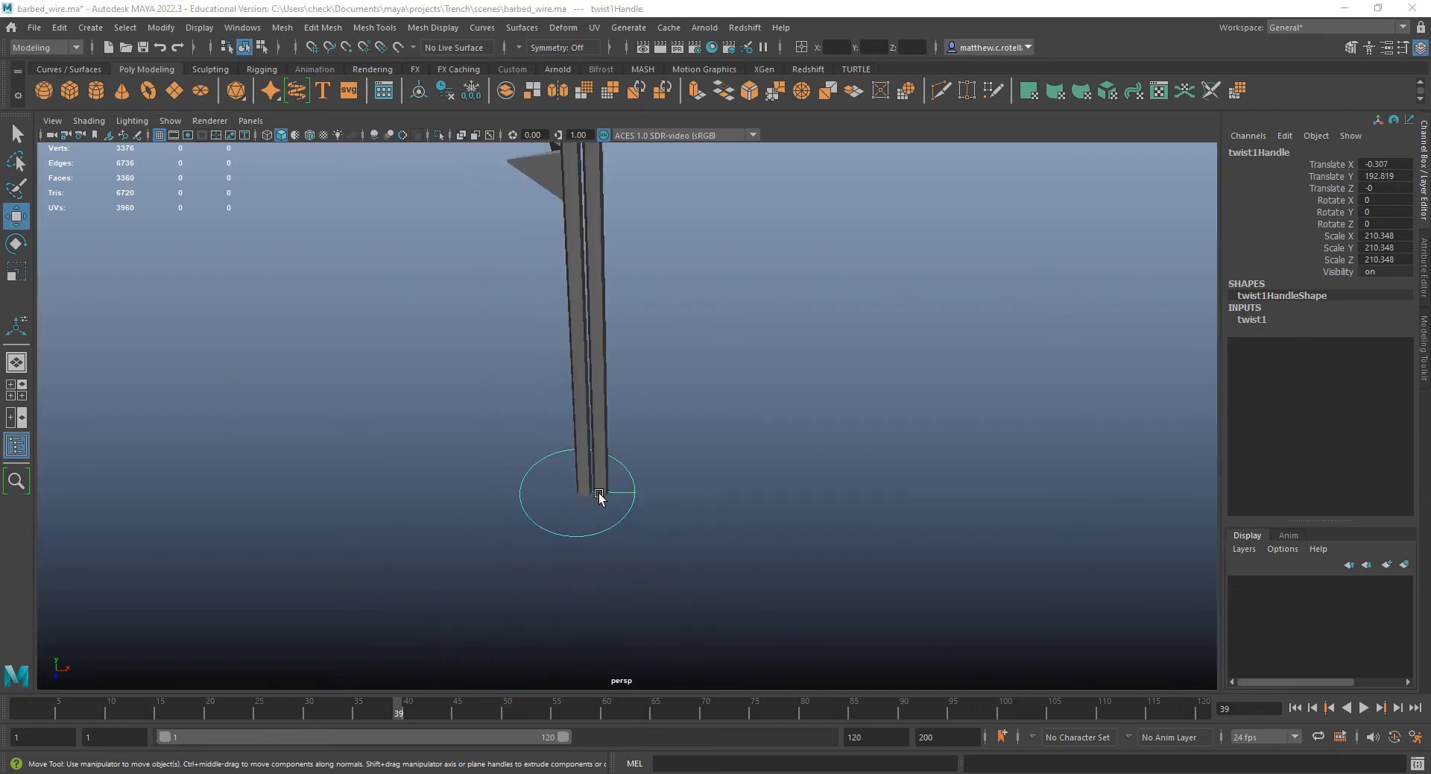
alt+drag(671, 386, 677, 499)
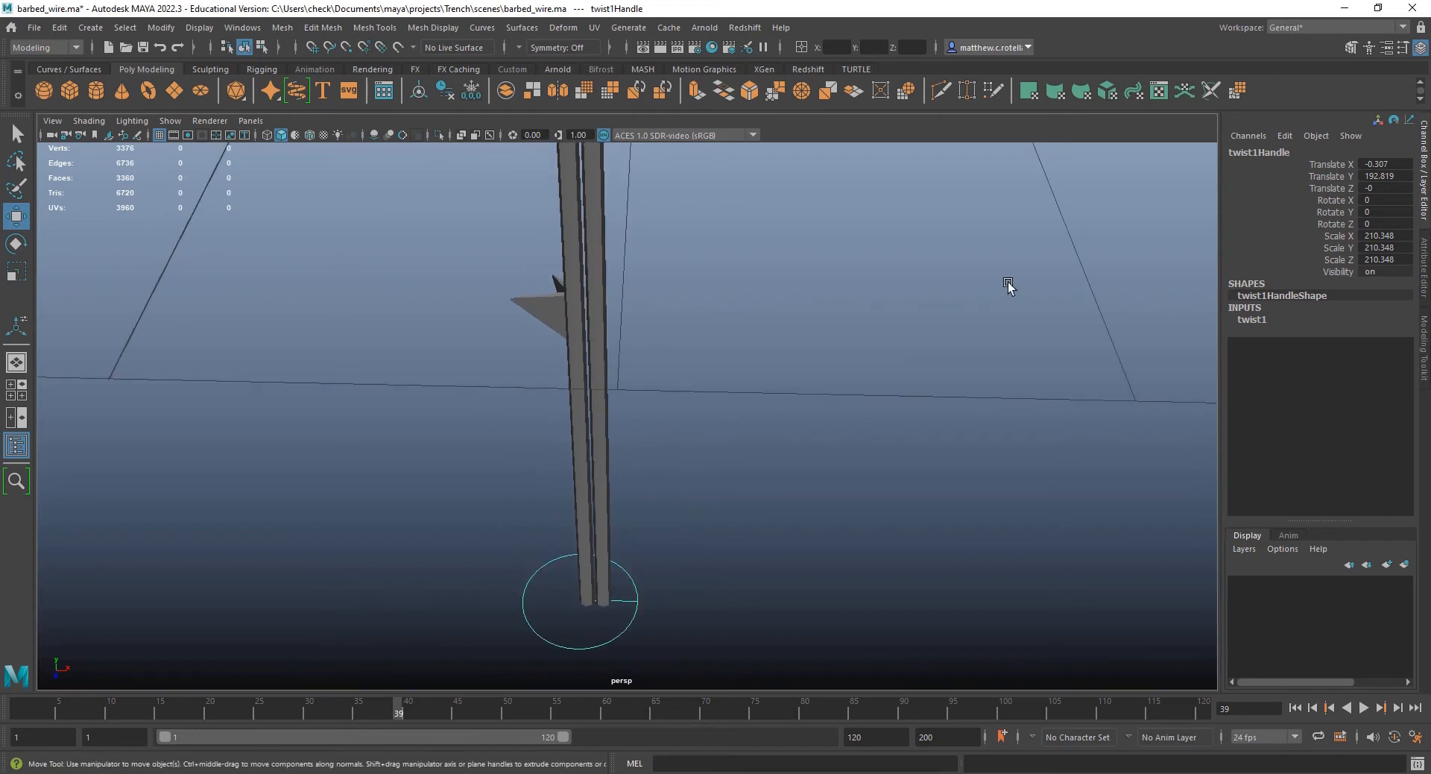
click(1402, 164)
text(0)
key(Return)
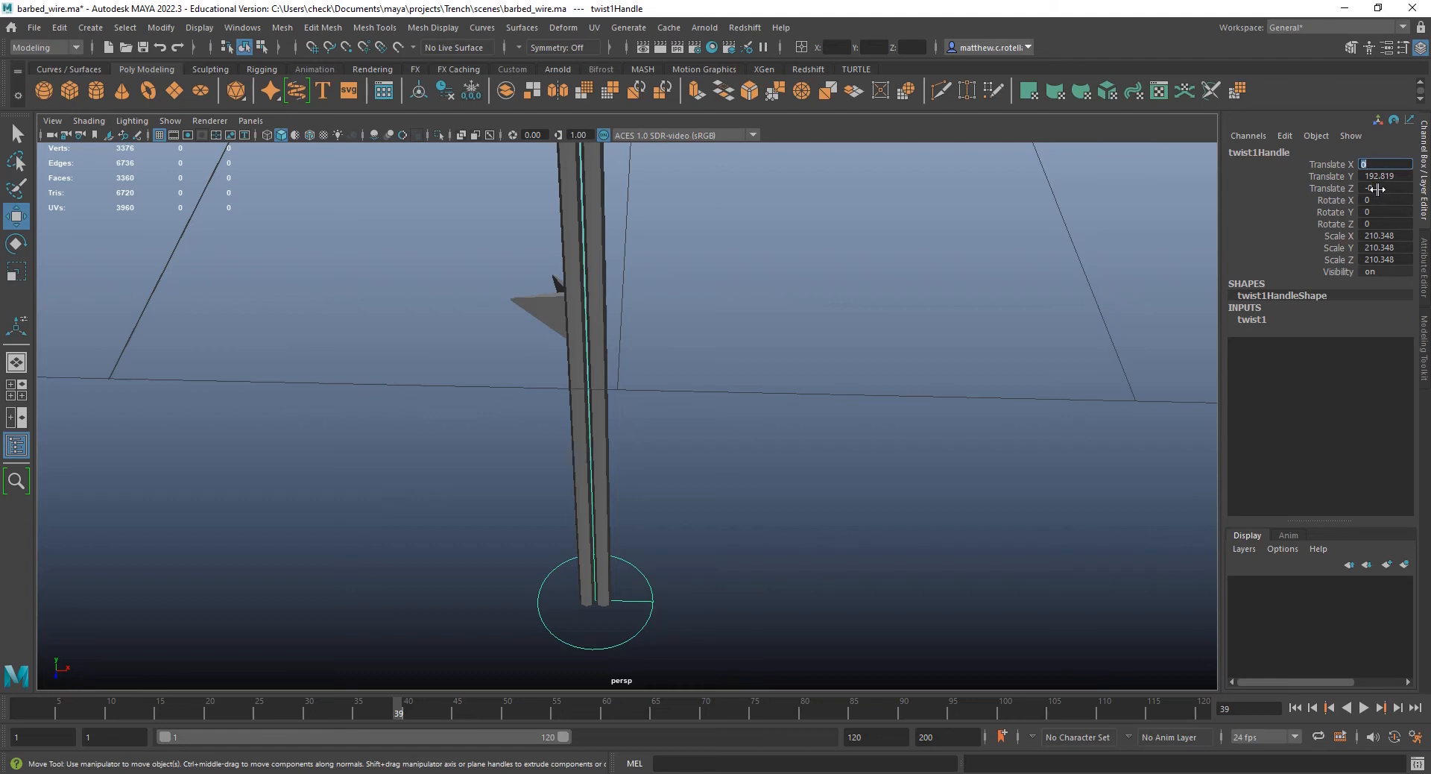
click(1377, 189)
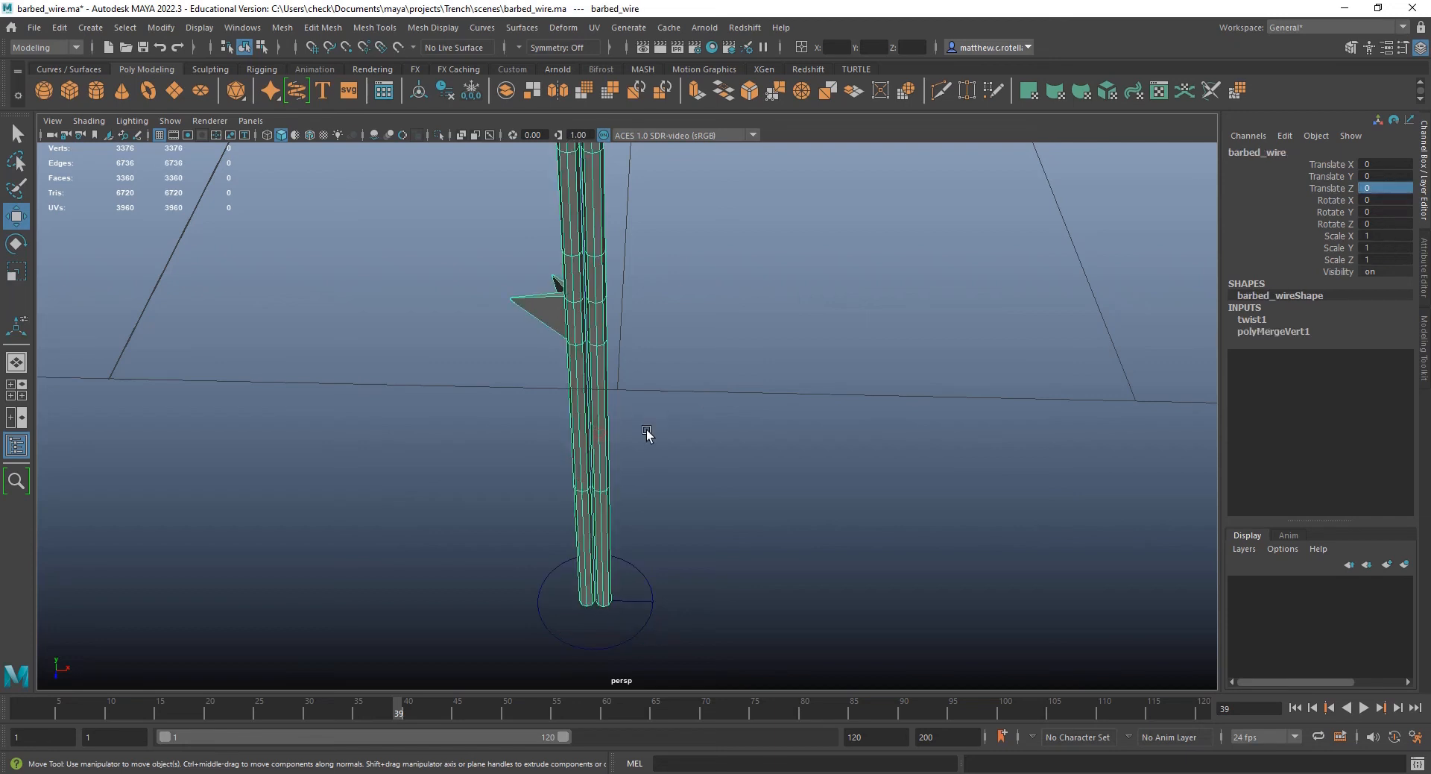
key(Return)
- Open the twist deformer's attributes and set the Start Angle to 859.437 and the End Angle to -859.437
click(1424, 264)
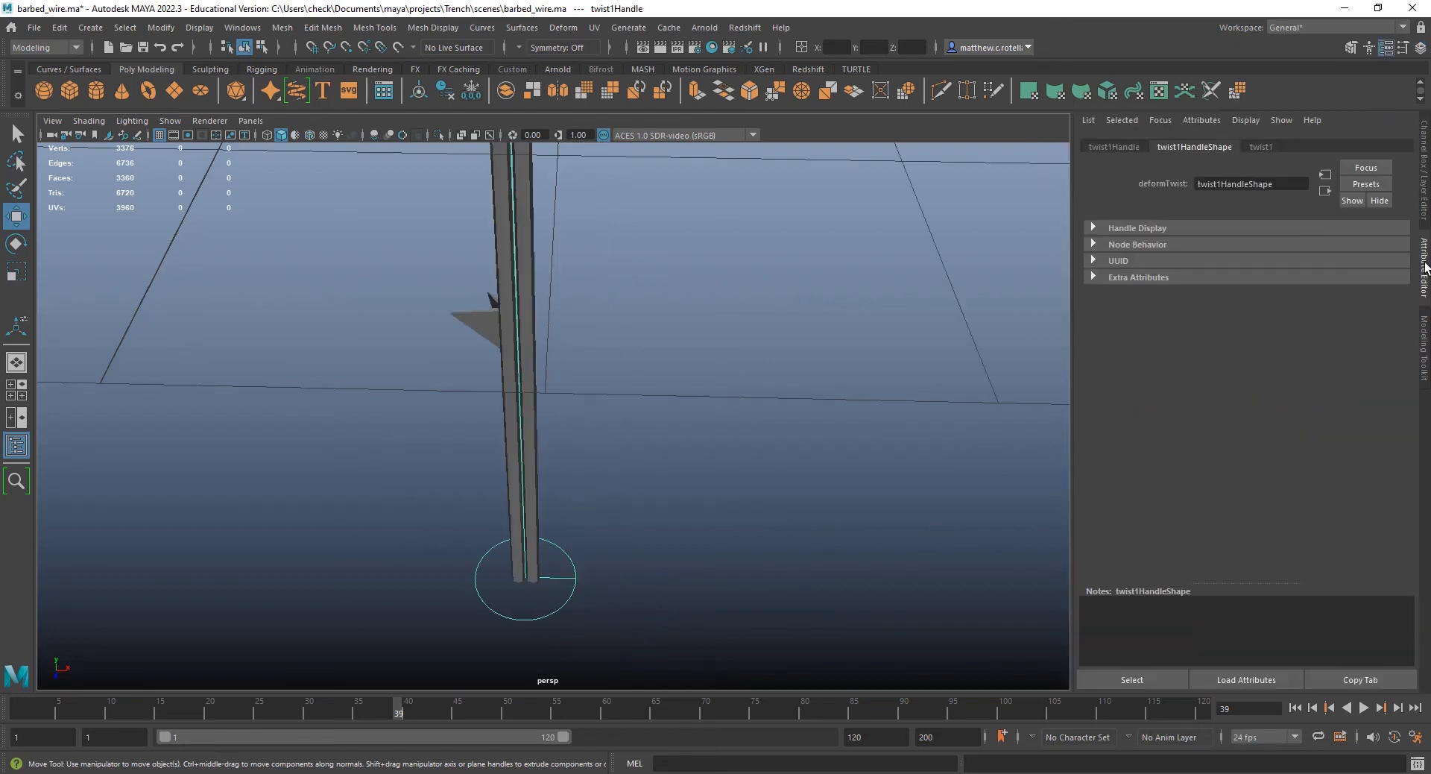
click(1261, 147)
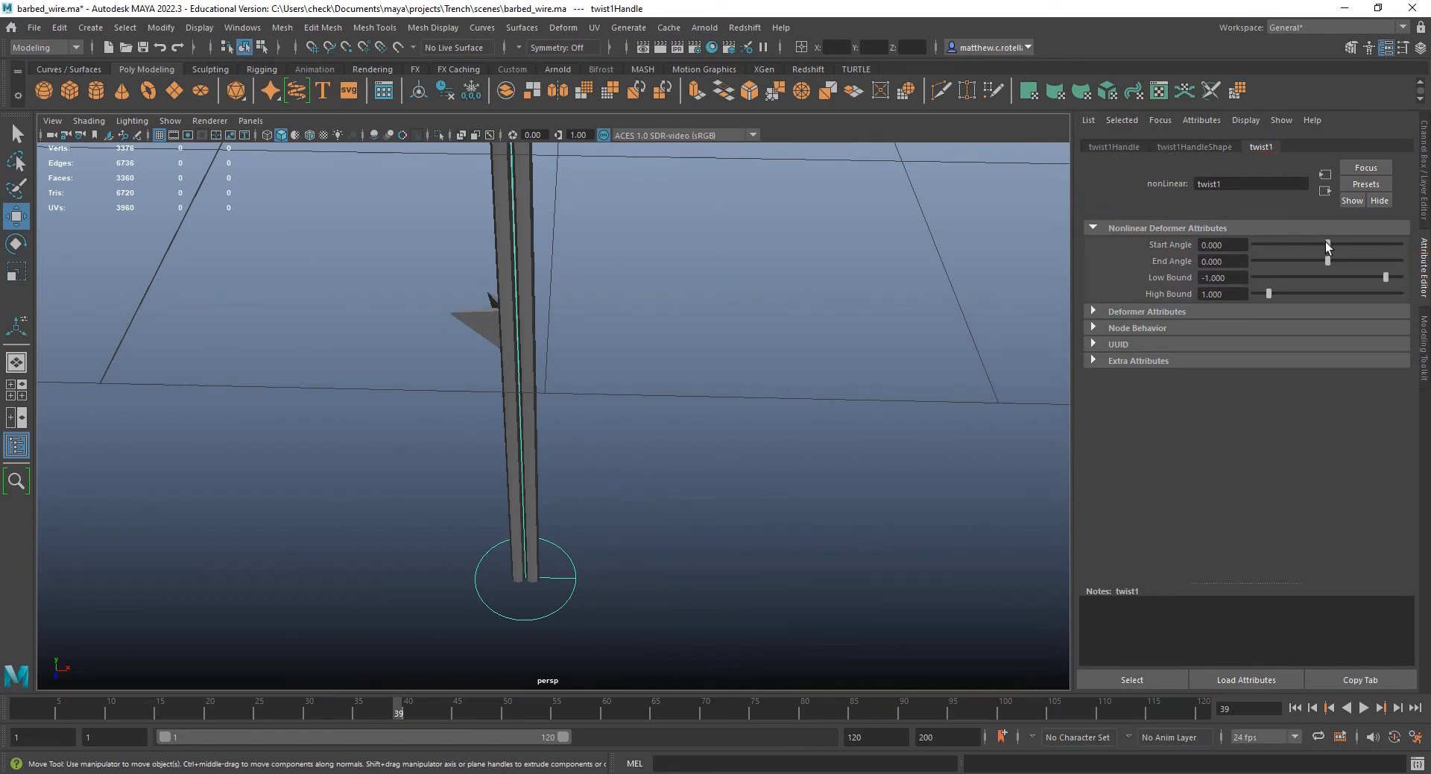
drag(1325, 242, 1425, 243)
drag(1325, 261, 1076, 260)
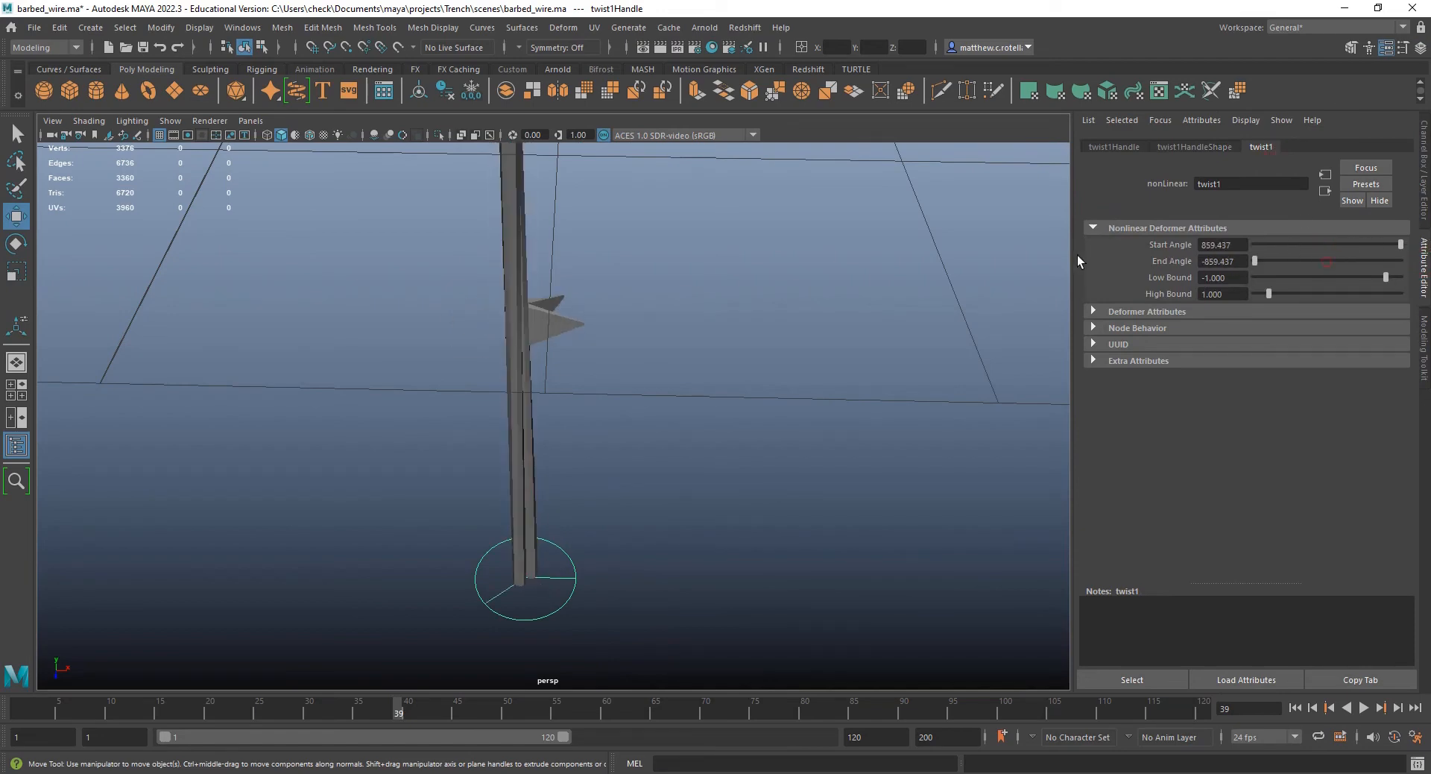
- Check the twist along the wire and set the Start Angle to 2000 and the End Angle to -2000
alt+middle_drag(630, 242, 633, 396)
scroll(633, 275, down, 8)
alt+middle_drag(613, 270, 612, 485)
alt+right_drag(612, 484, 576, 218)
mouse_move(576, 217)
alt+middle_down()
mouse_move(584, 481)
mouse_move(521, 348)
mouse_move(560, 200)
alt+middle_up()
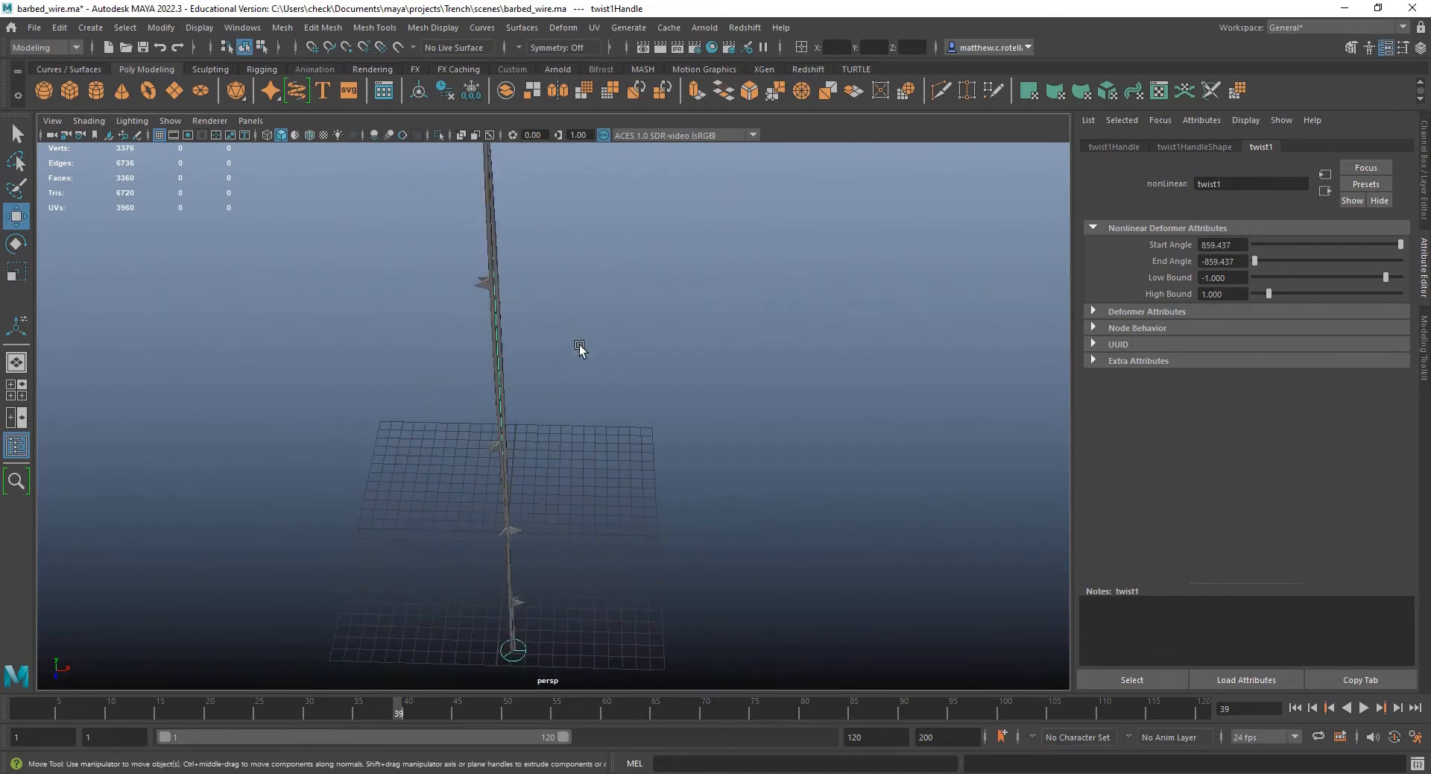
alt+middle_drag(582, 347, 601, 314)
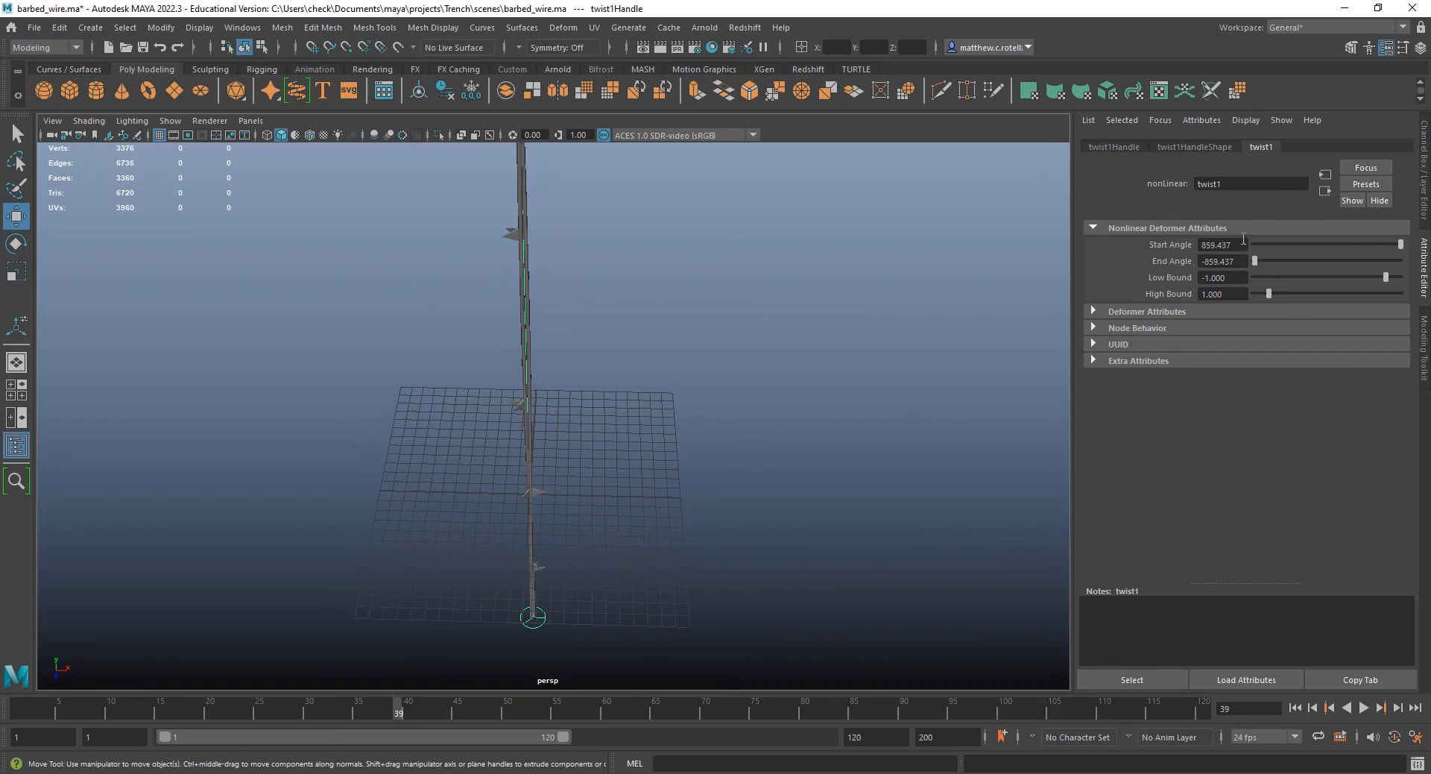
drag(1095, 232, 1036, 223)
text(2000)
key(Return)
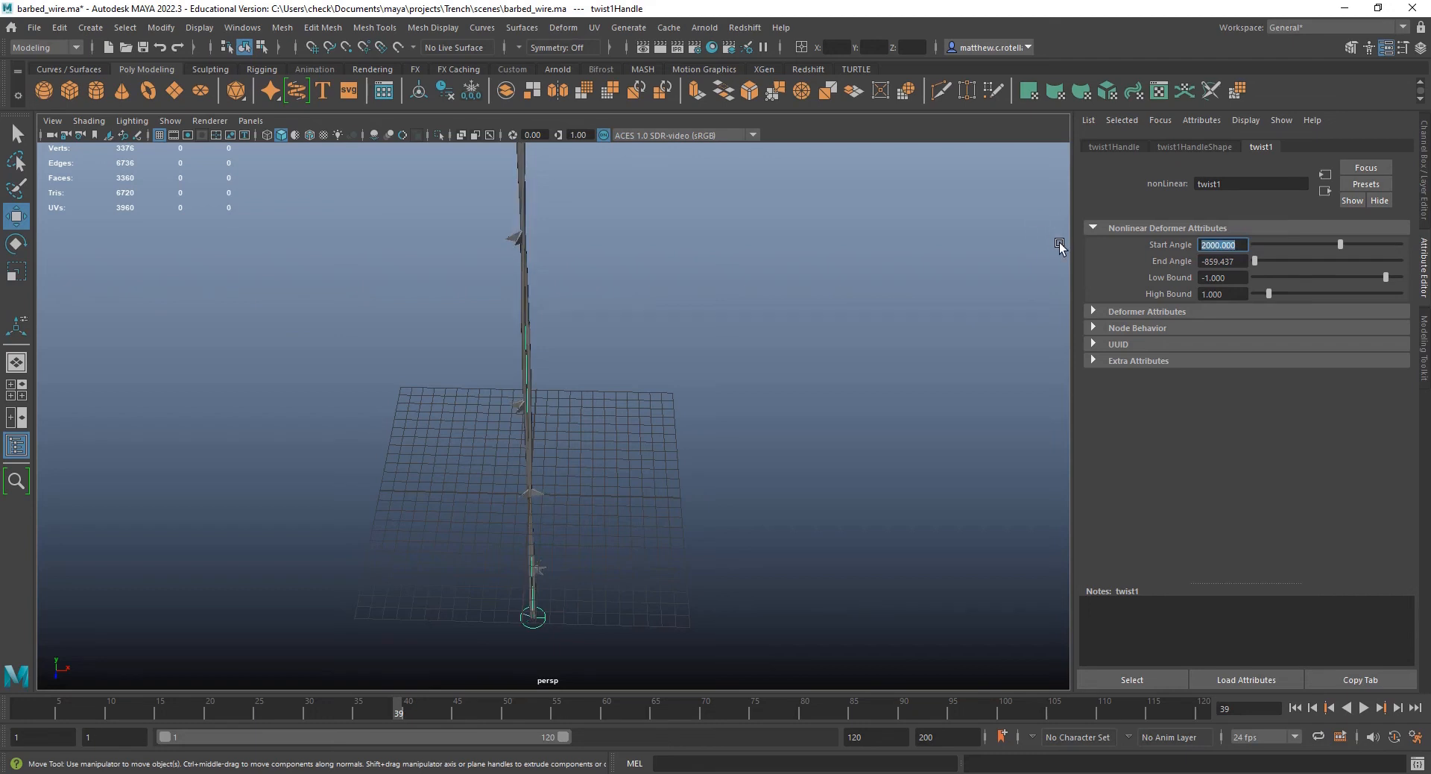
drag(1236, 263, 1096, 241)
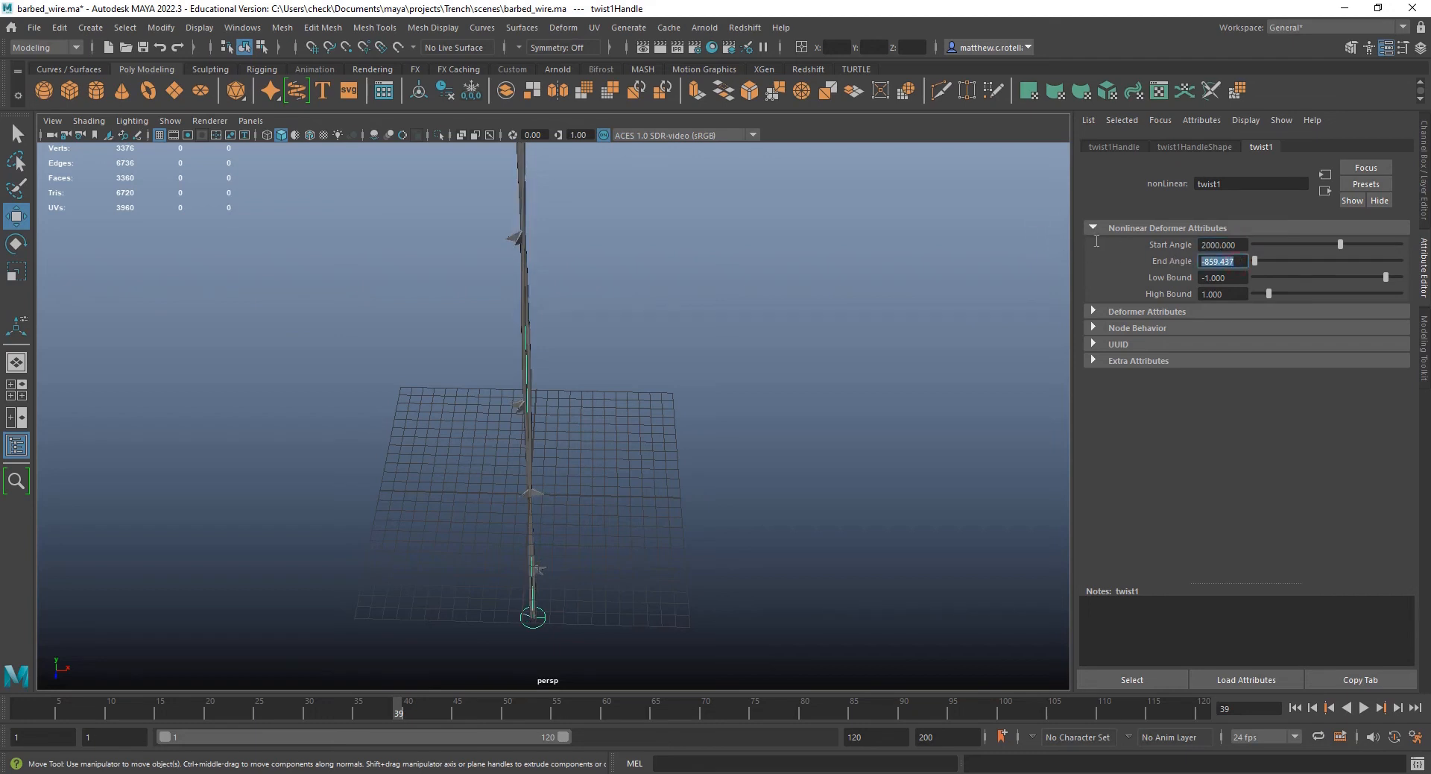
text(-2000)
key(Return)
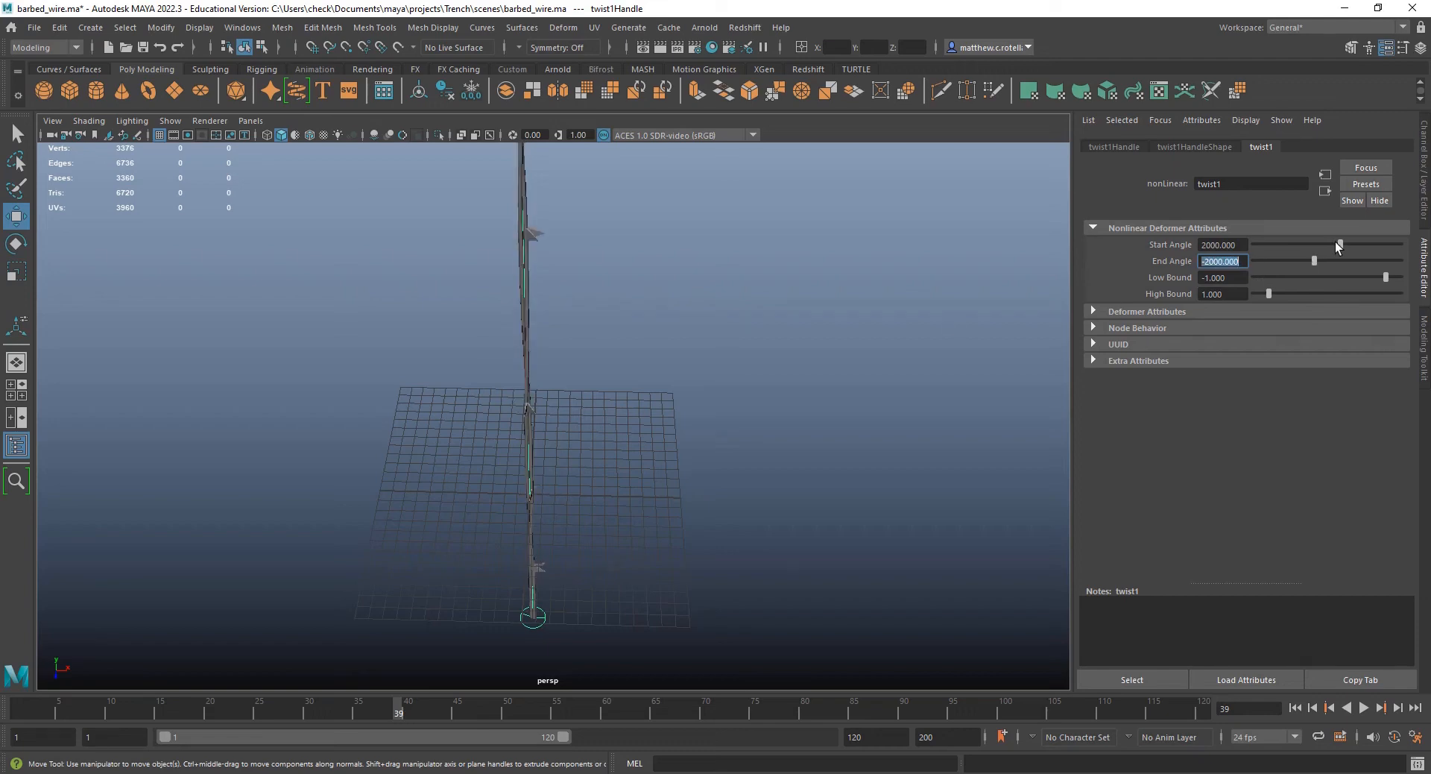
- Increase the twist to a Start Angle of 8000 and an End Angle of -8000, and inspect the strands up close
drag(1340, 244, 1425, 249)
drag(1313, 261, 1146, 261)
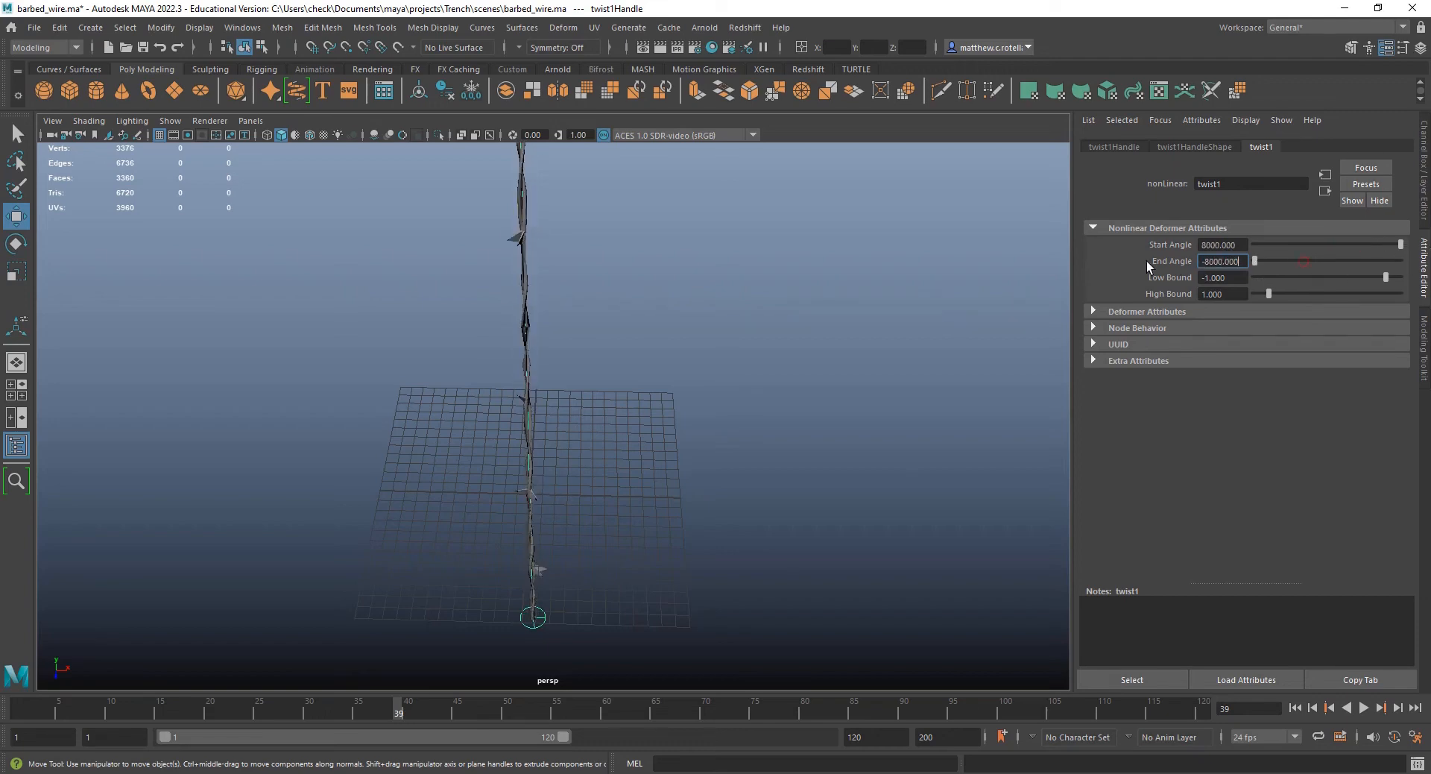
scroll(485, 382, up, 6)
alt+drag(432, 352, 495, 417)
scroll(443, 510, down, 5)
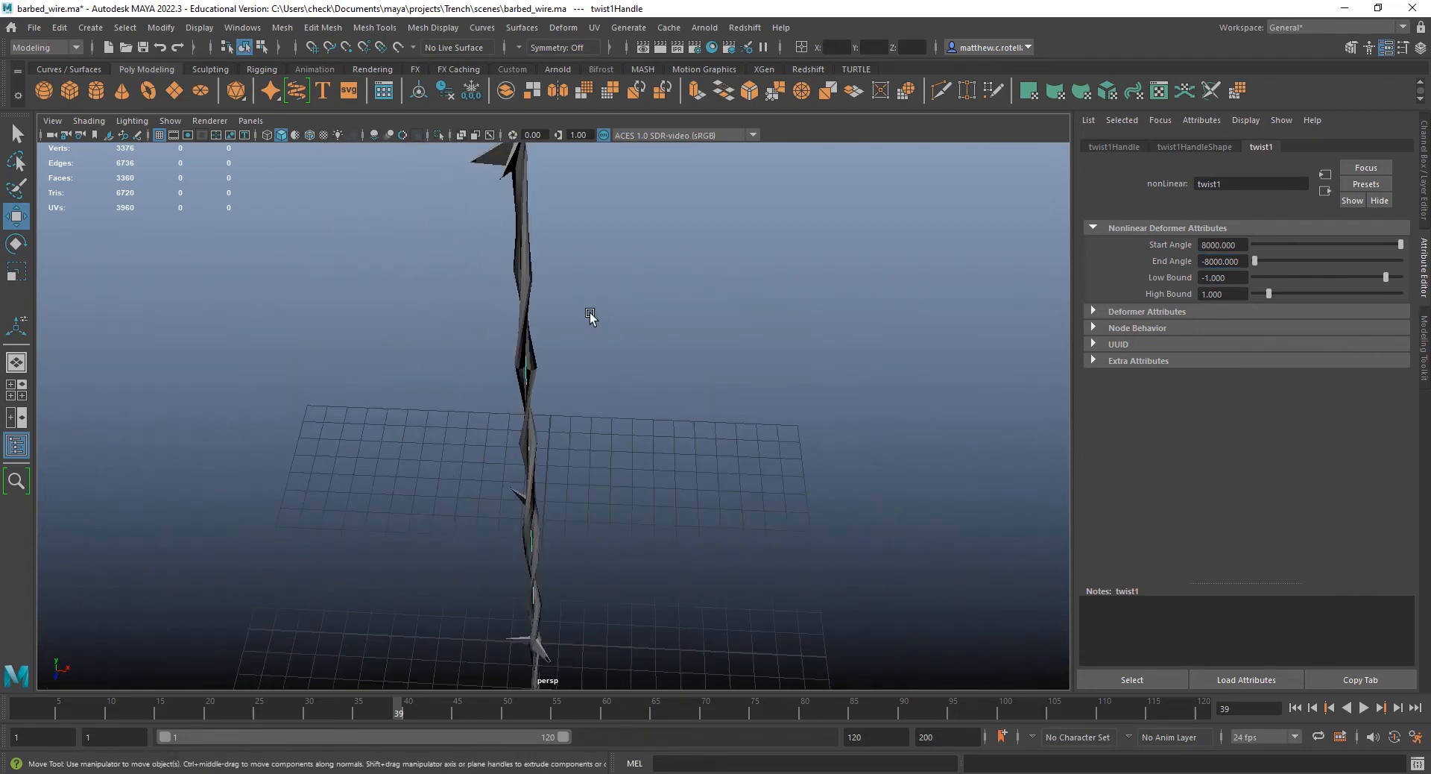
- Reduce the twist to a Start Angle of about 5488 and an End Angle of about -3570, and check the wire
mouse_move(1264, 263)
mouse_down()
mouse_move(1278, 256)
mouse_move(1246, 257)
mouse_move(1267, 257)
mouse_up()
drag(1400, 244, 1357, 244)
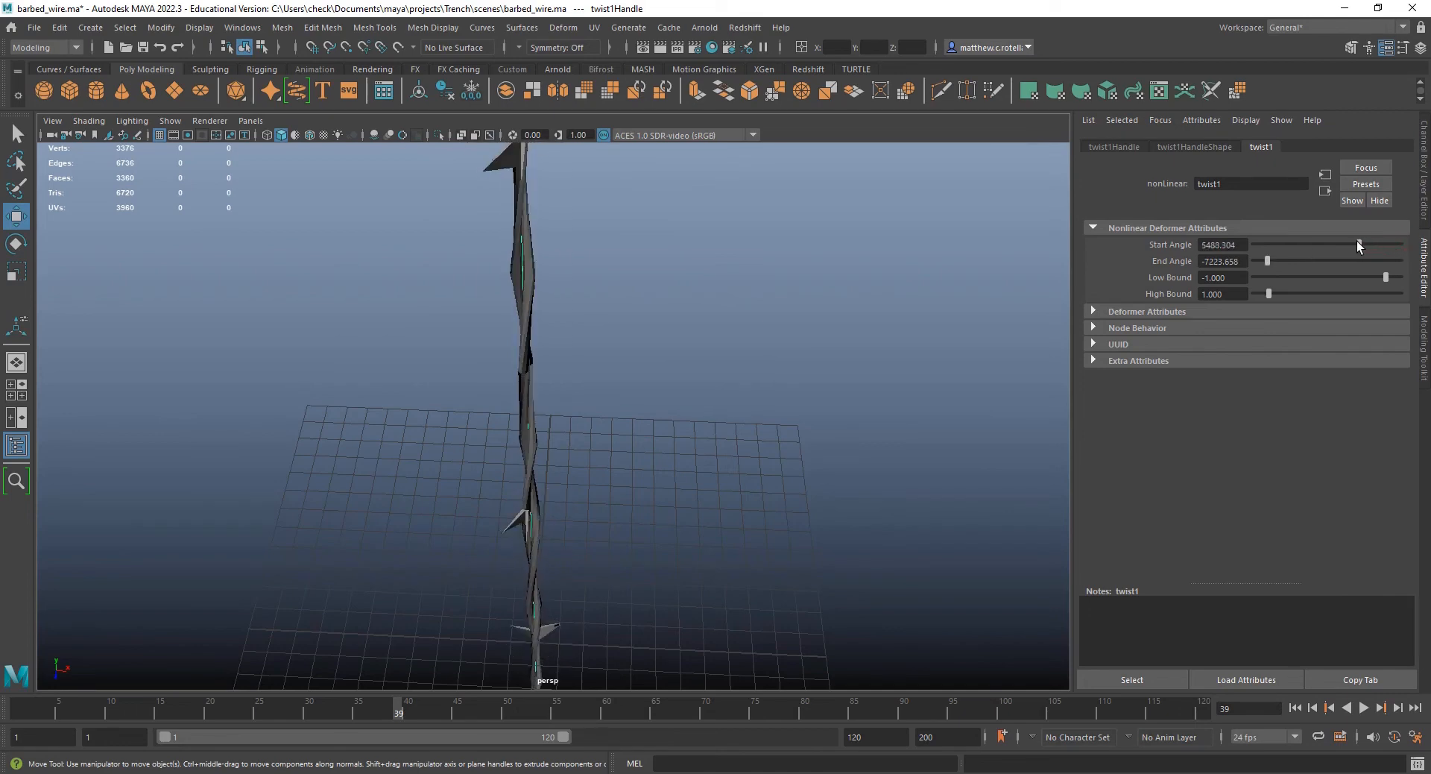
drag(1274, 259, 1326, 259)
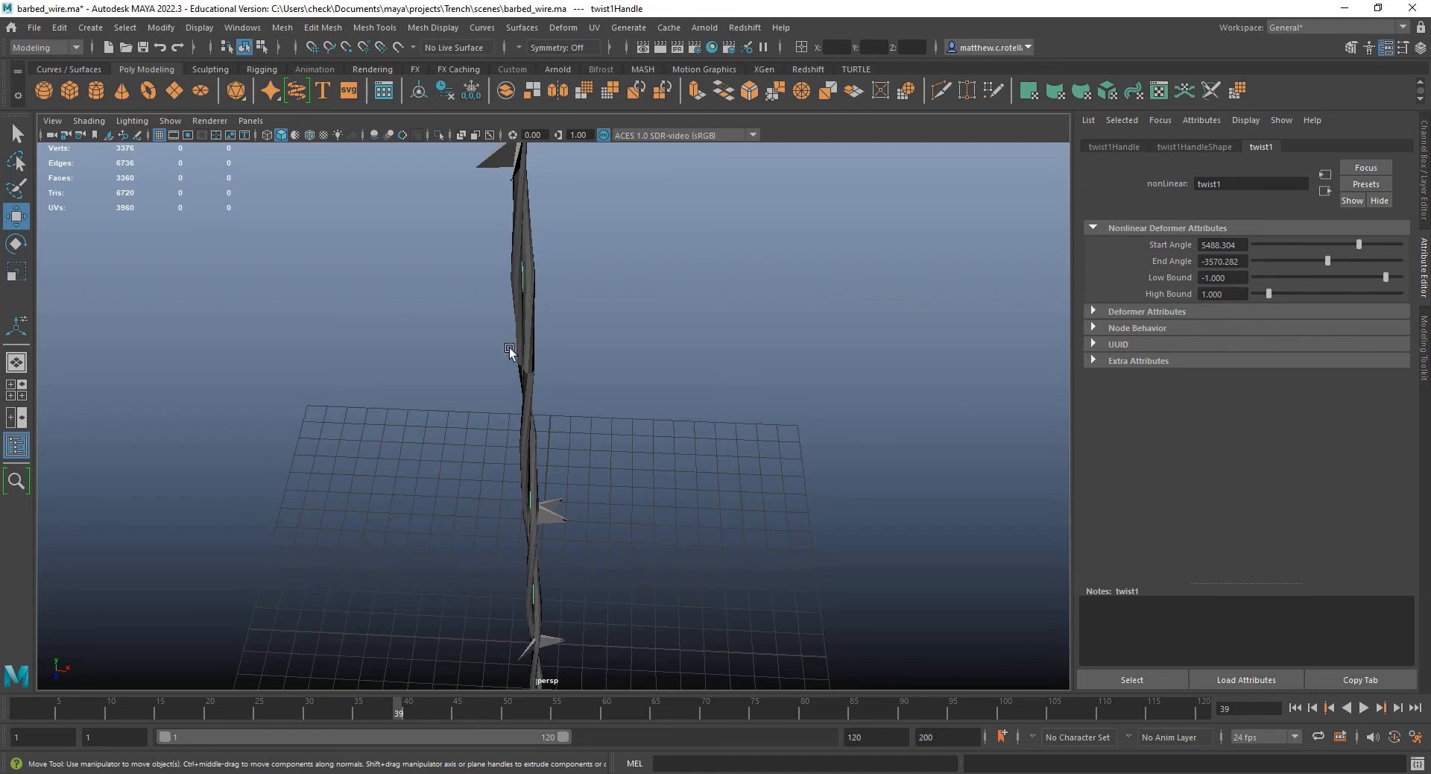
alt+middle_drag(543, 211, 565, 323)
alt+middle_drag(630, 585, 632, 333)
alt+right_drag(633, 334, 640, 534)
mouse_move(641, 535)
alt+middle_down()
mouse_move(669, 427)
mouse_move(650, 551)
alt+middle_up()
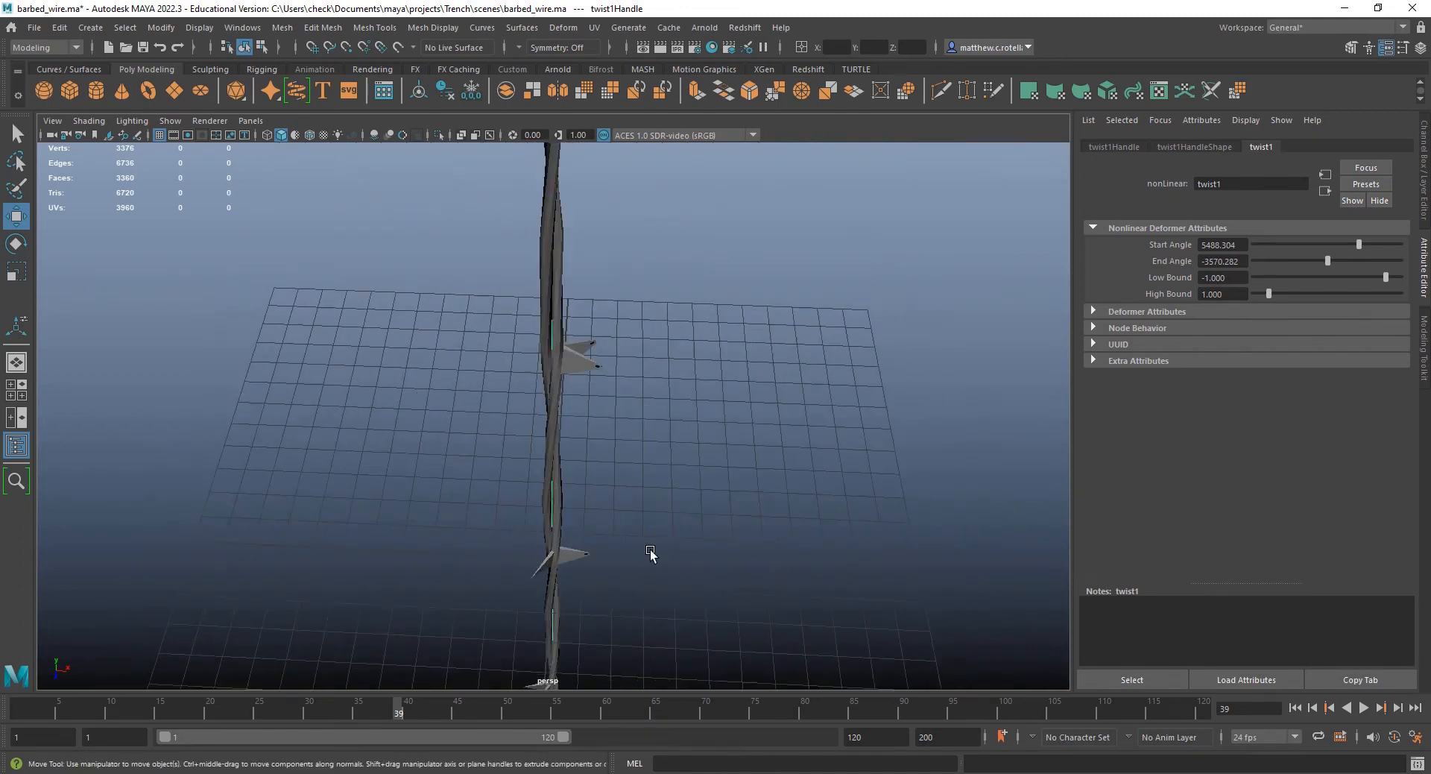
- Check the twisted wire along its length and open the Outliner
alt+right_drag(651, 551, 600, 326)
alt+middle_drag(601, 326, 565, 441)
mouse_move(566, 441)
alt+mouse_down()
mouse_move(514, 431)
mouse_move(573, 430)
alt+mouse_up()
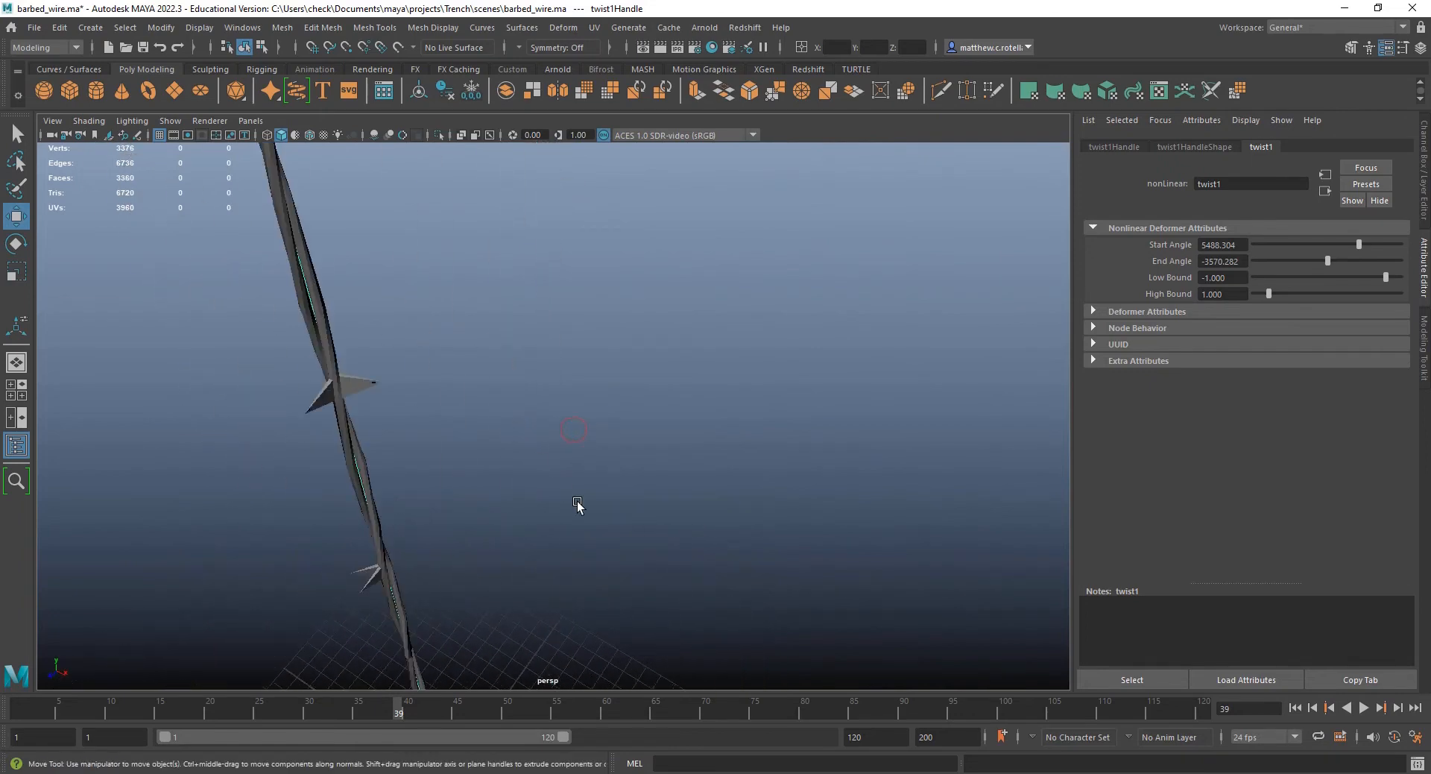
alt+drag(577, 506, 626, 542)
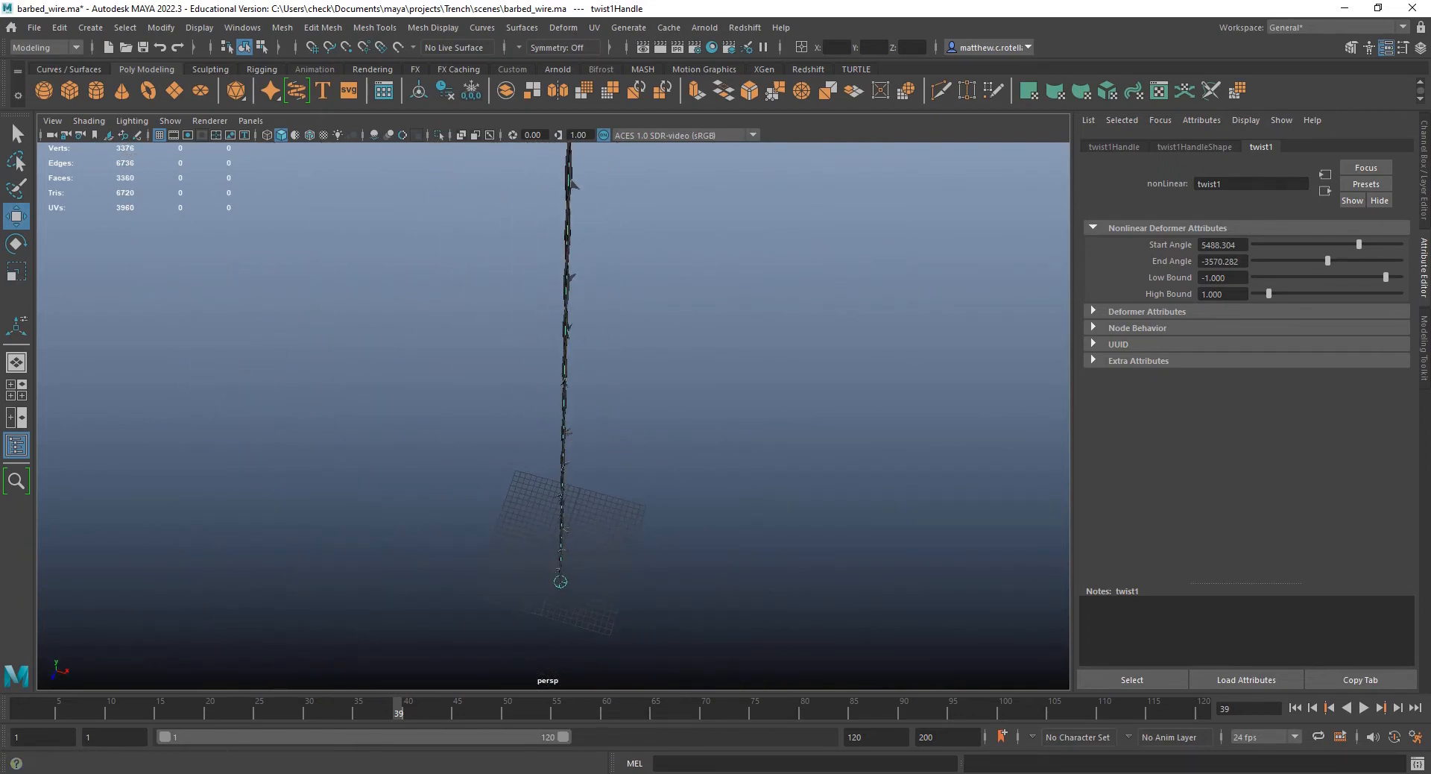
drag(2, 225, 697, 255)
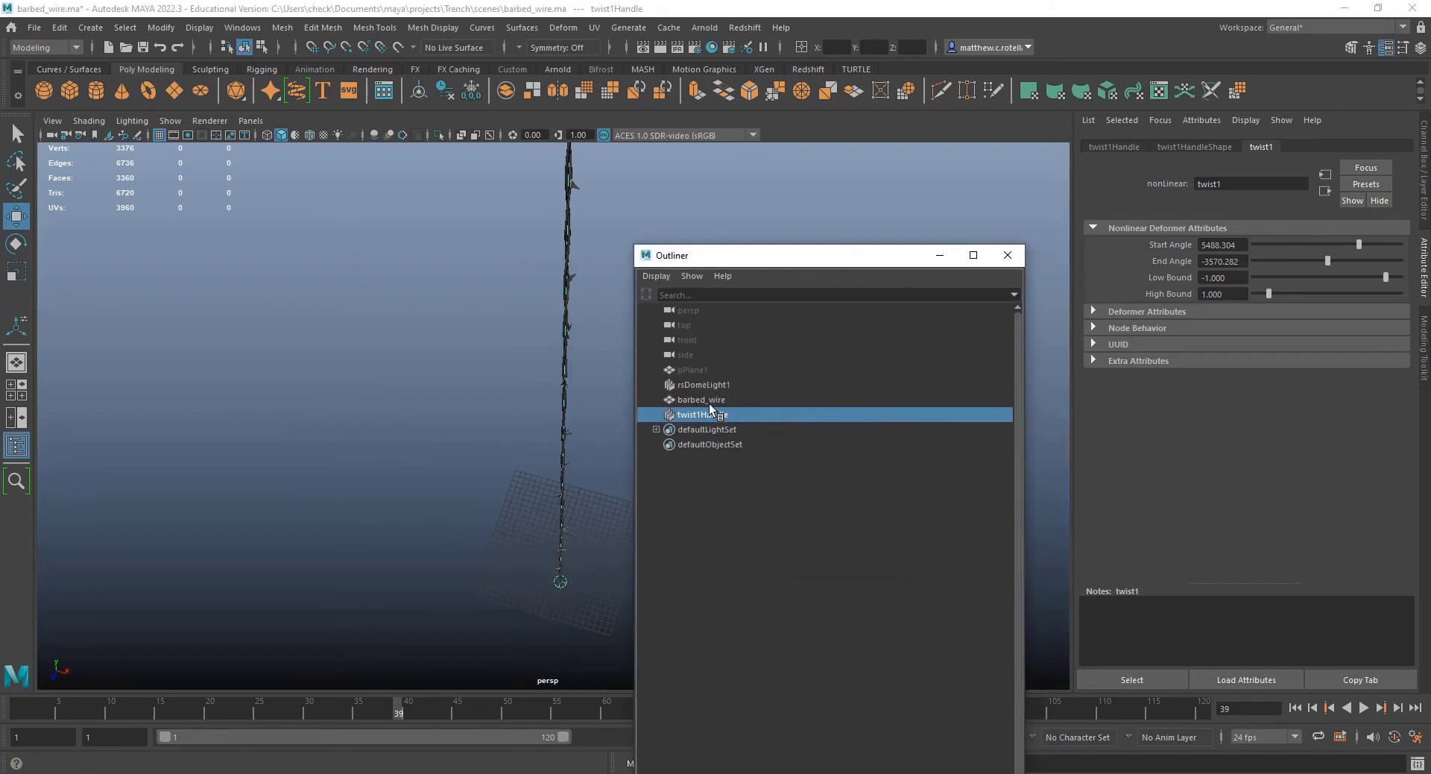
- Try deleting the construction history of the barbed_wire mesh, and undo the deletion
click(705, 399)
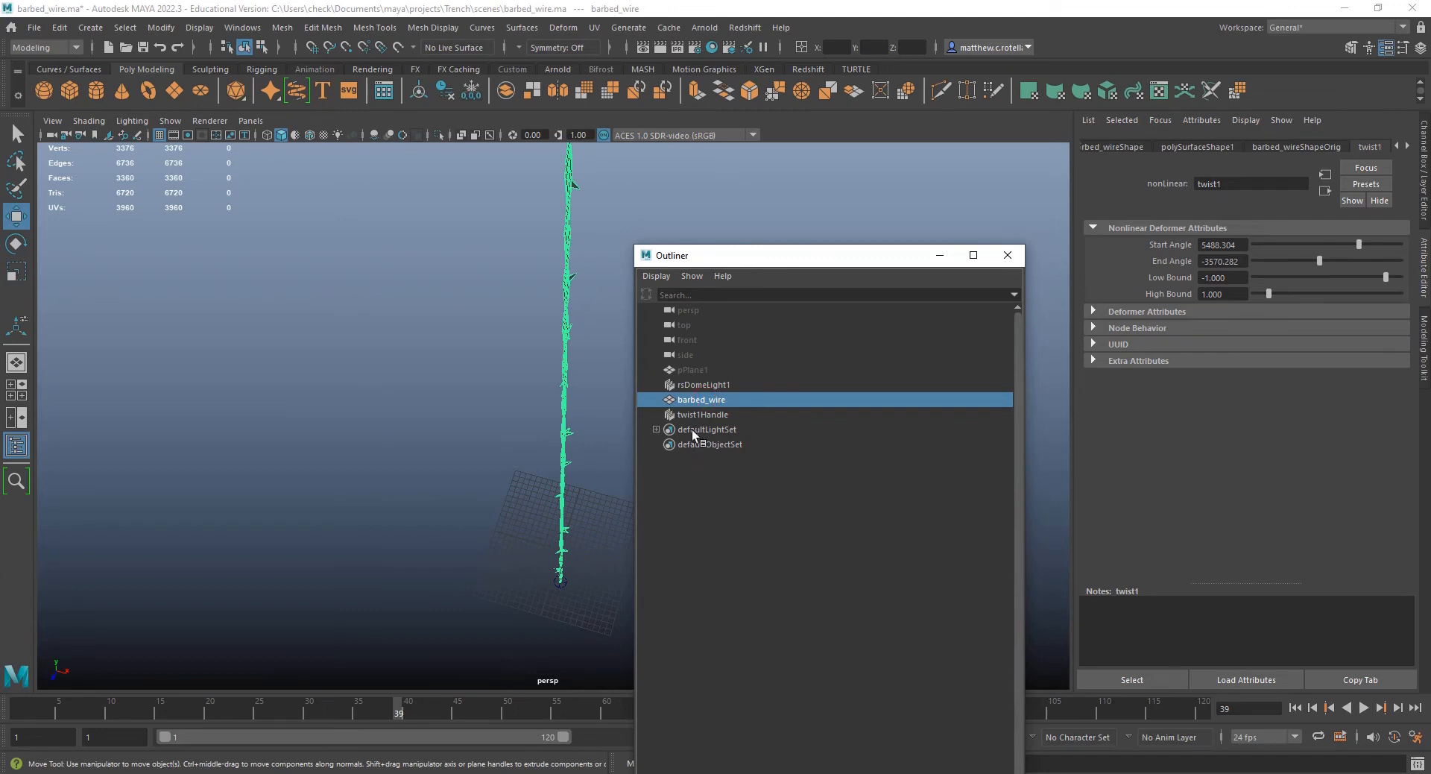
click(444, 99)
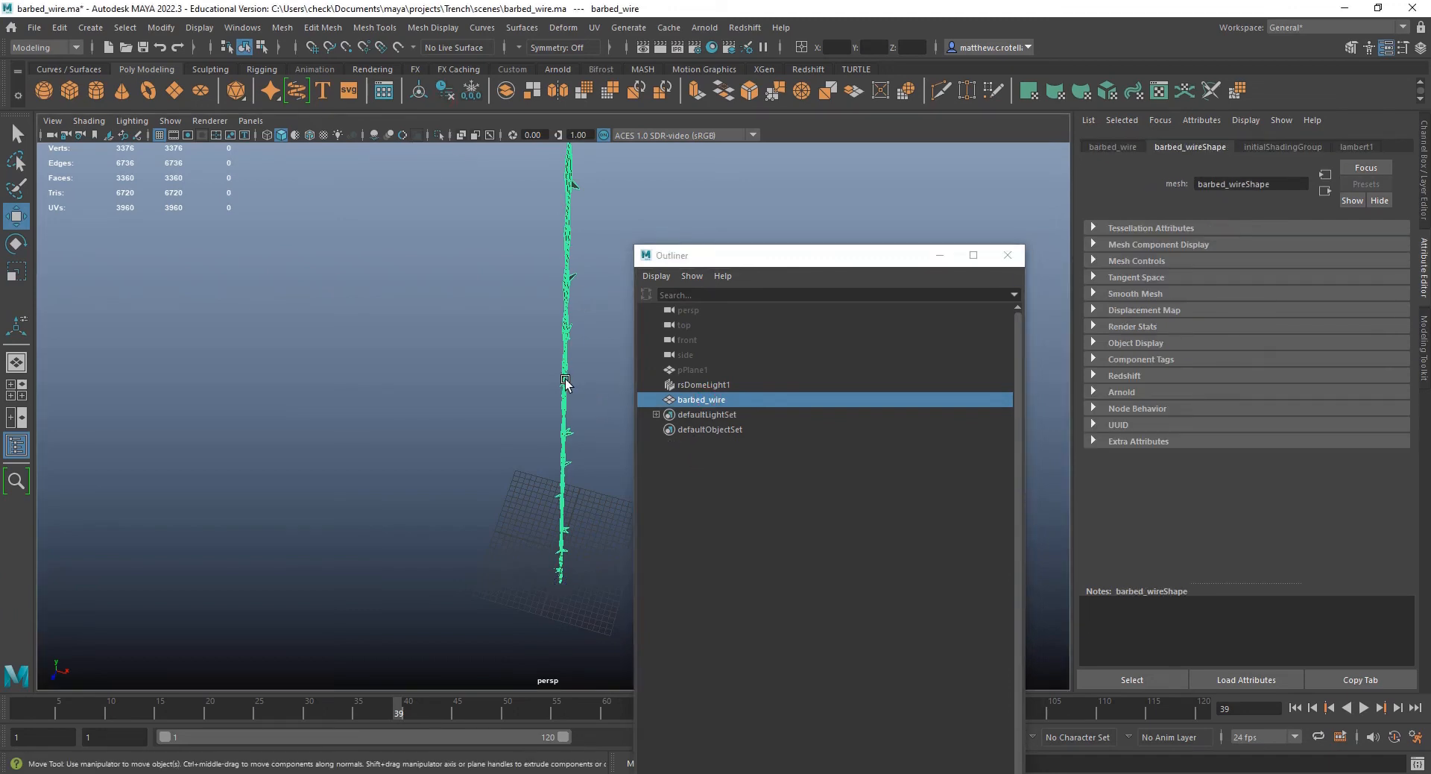
scroll(566, 382, up, 10)
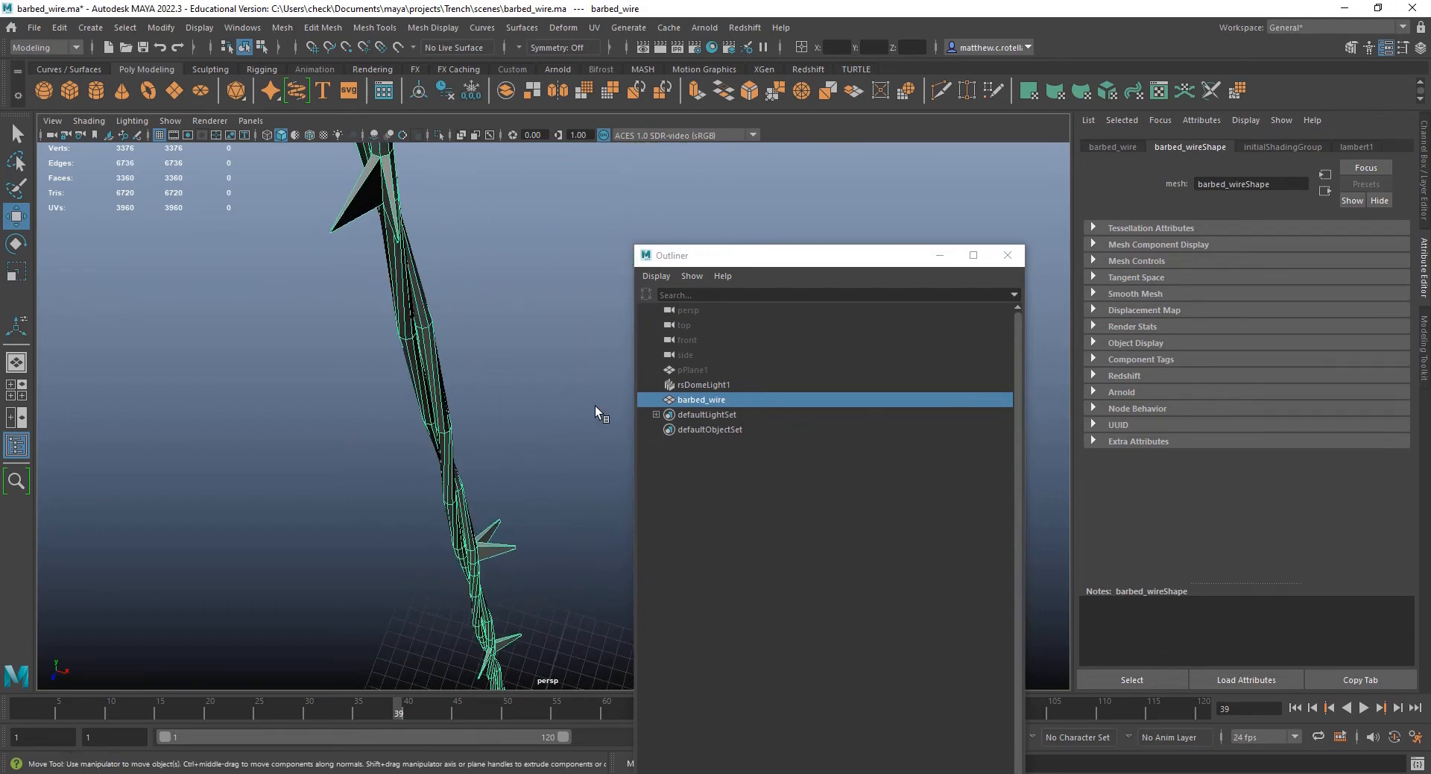
key(ctrl+z)
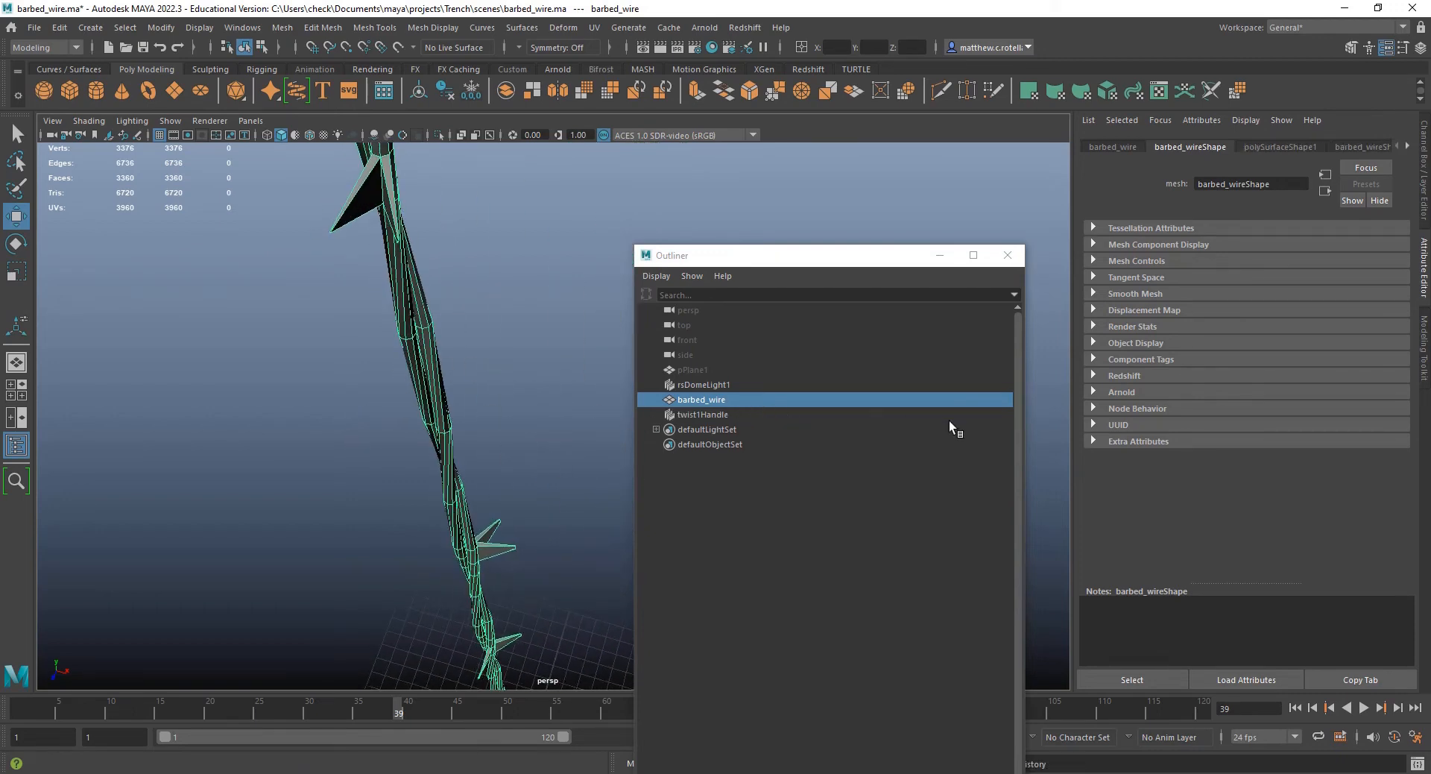
- Duplicate the barbed_wire mesh and hide the original together with twist1Handle, leaving the copy selected
key(ctrl+d)
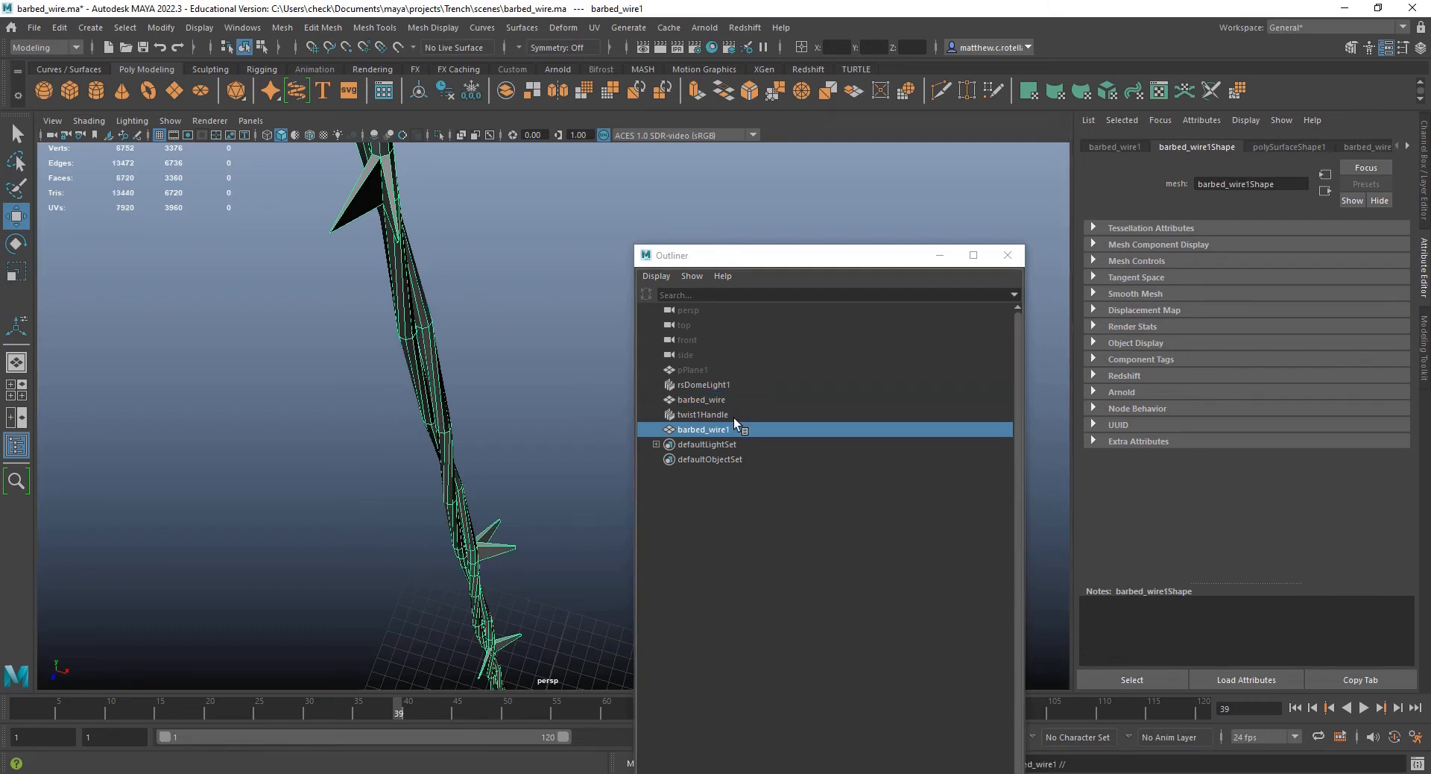
click(711, 401)
ctrl+click(706, 415)
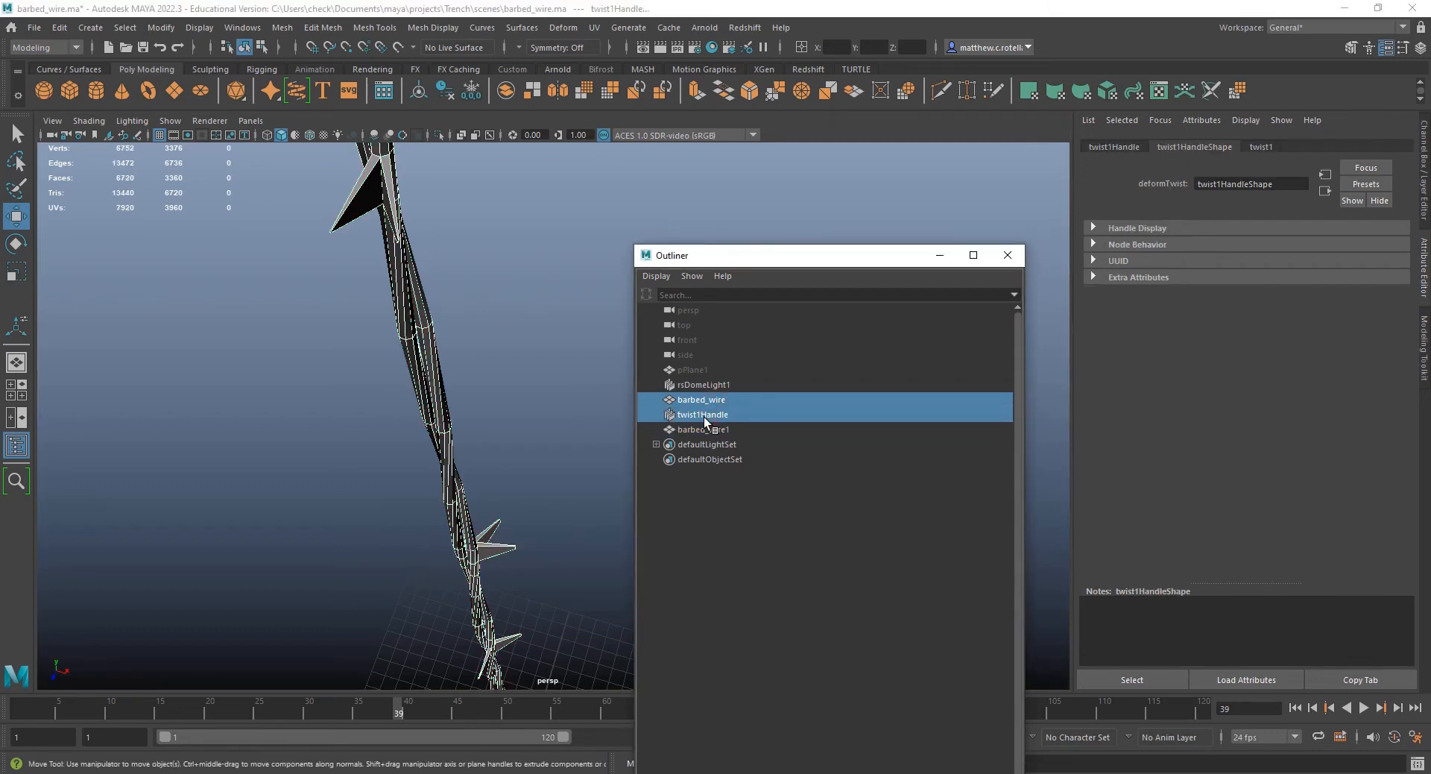
key(ctrl+h)
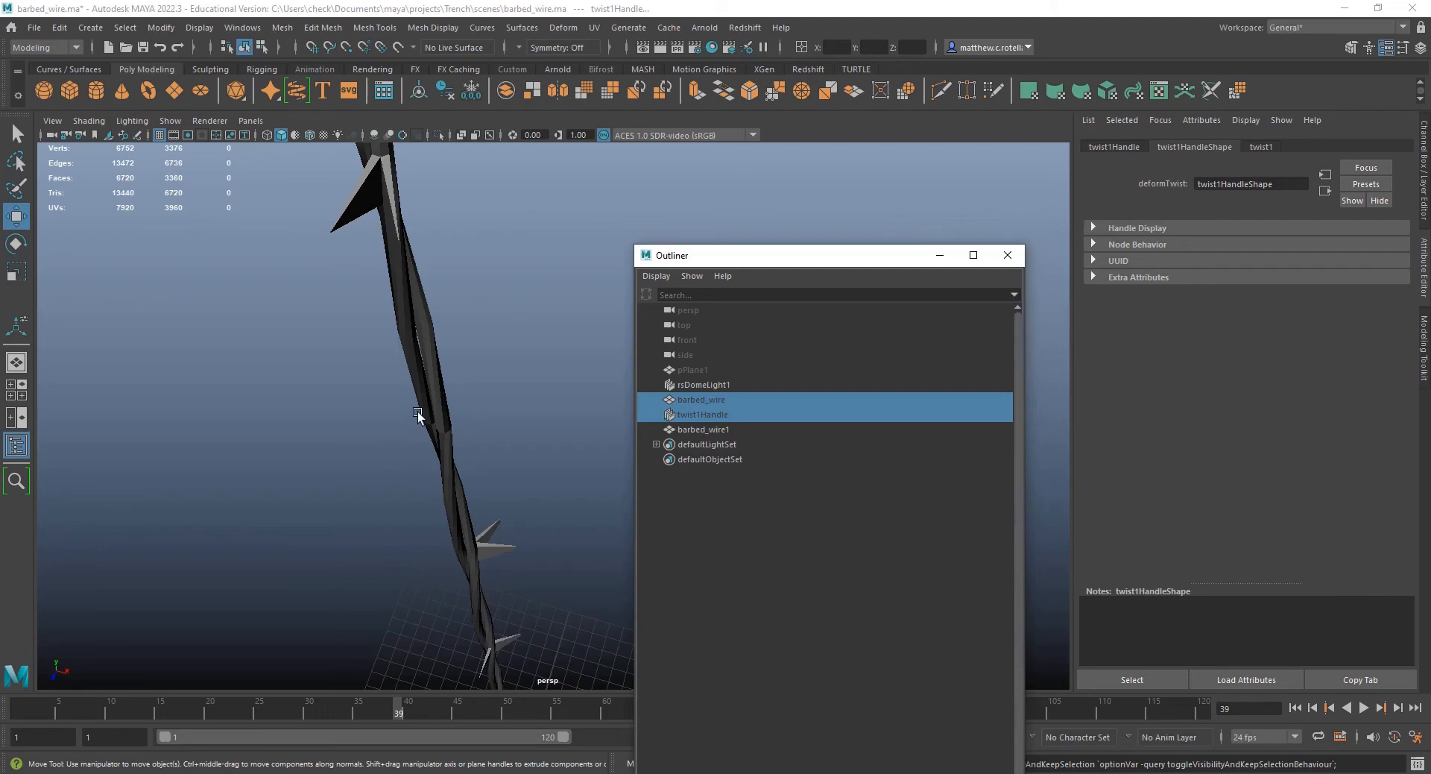
click(462, 403)
click(441, 408)
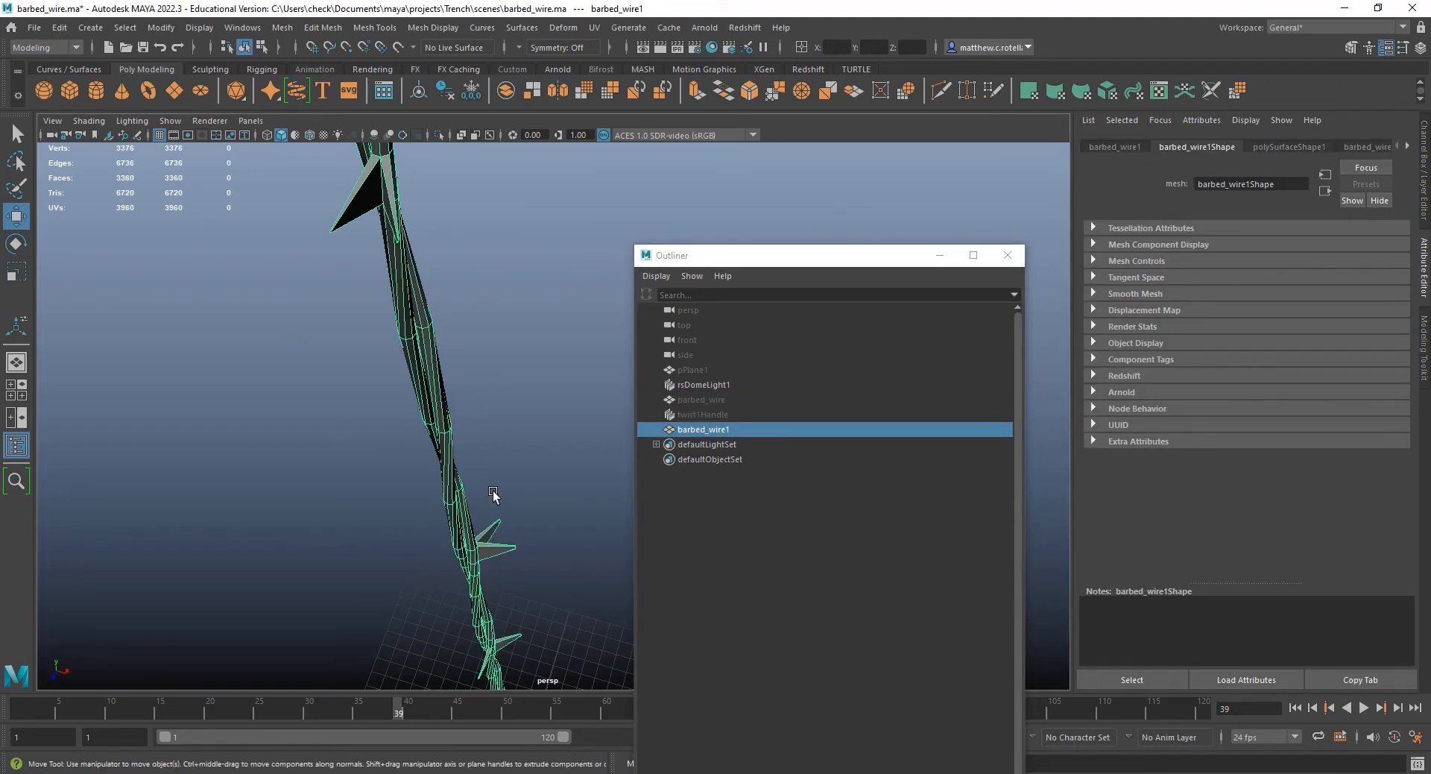
- Save the scene with the duplicated wire selected, and close the Outliner
click(710, 401)
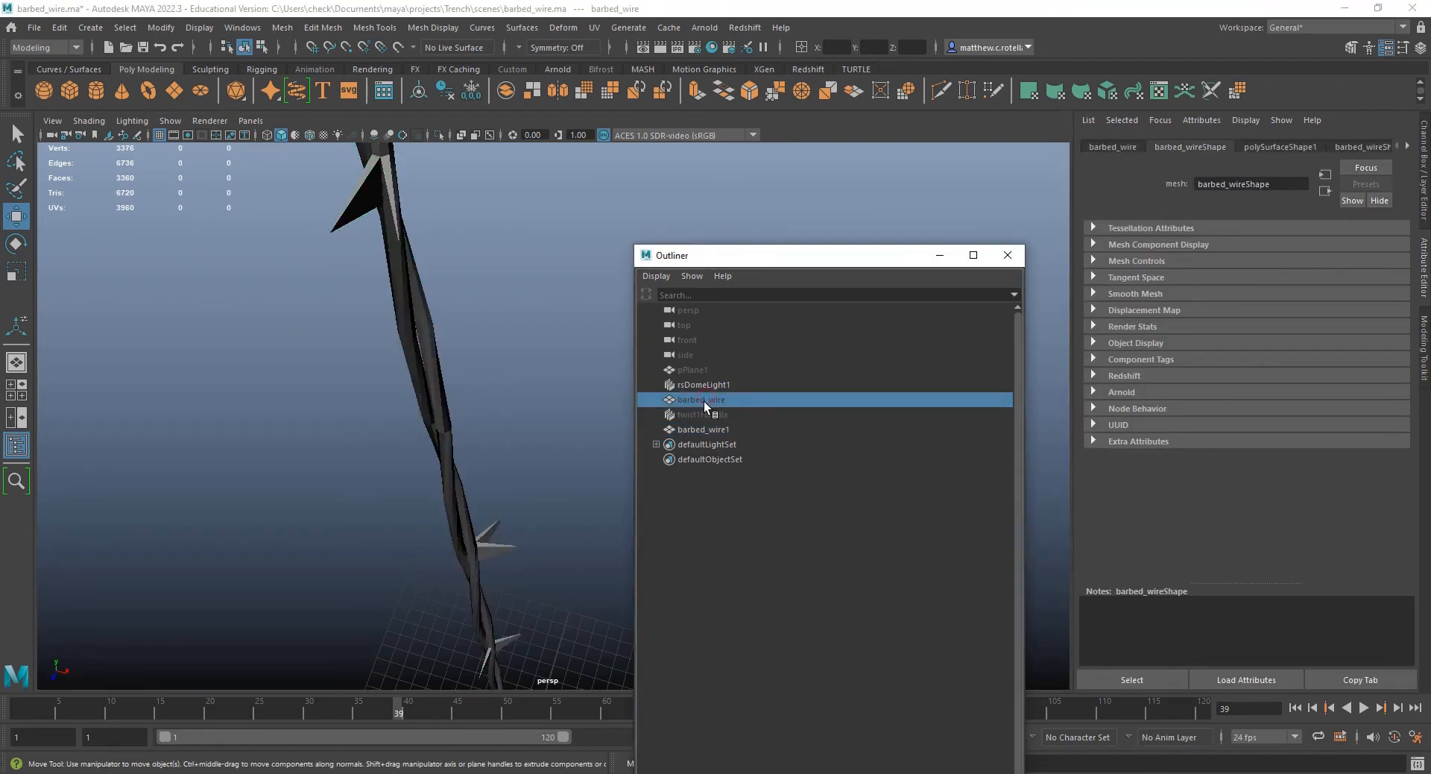
scroll(441, 434, down, 4)
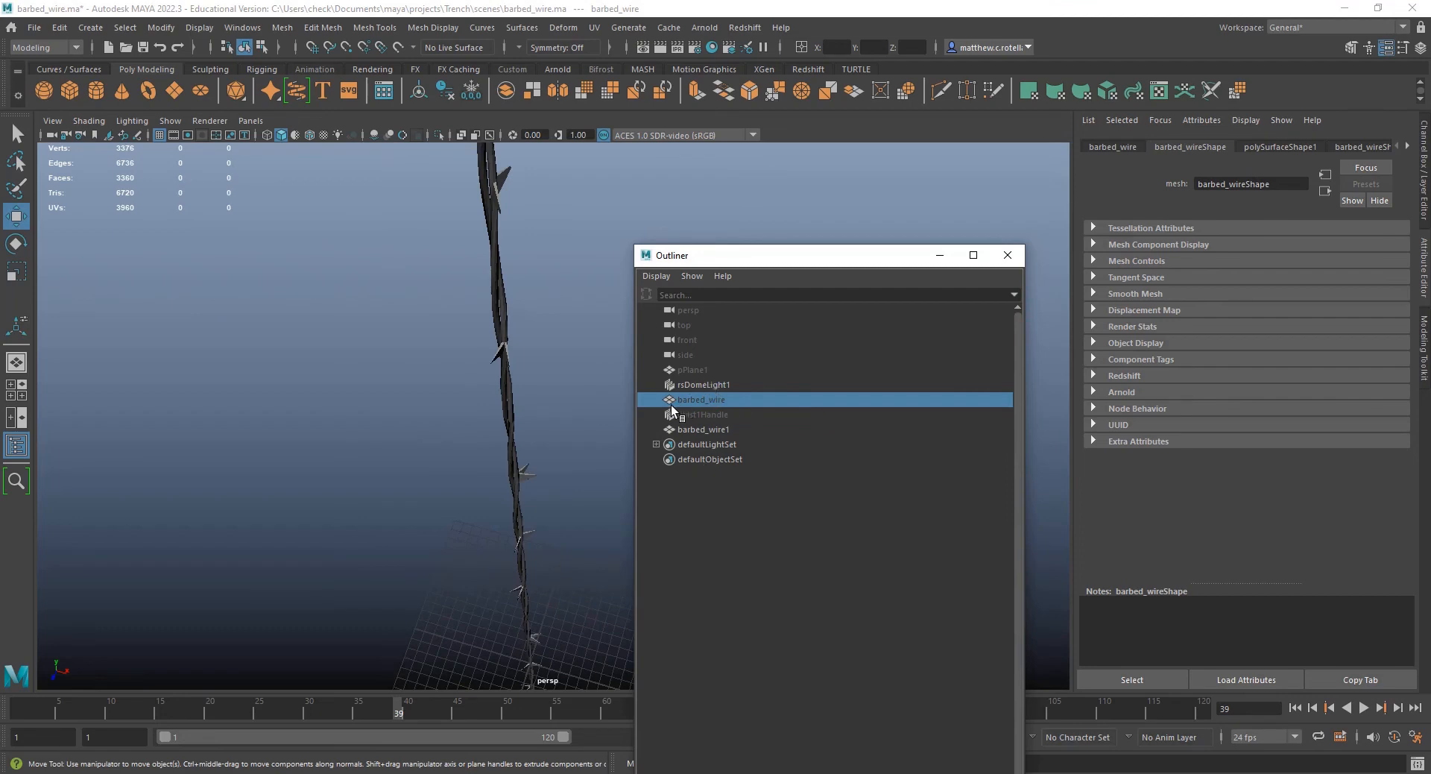
scroll(528, 505, down, 5)
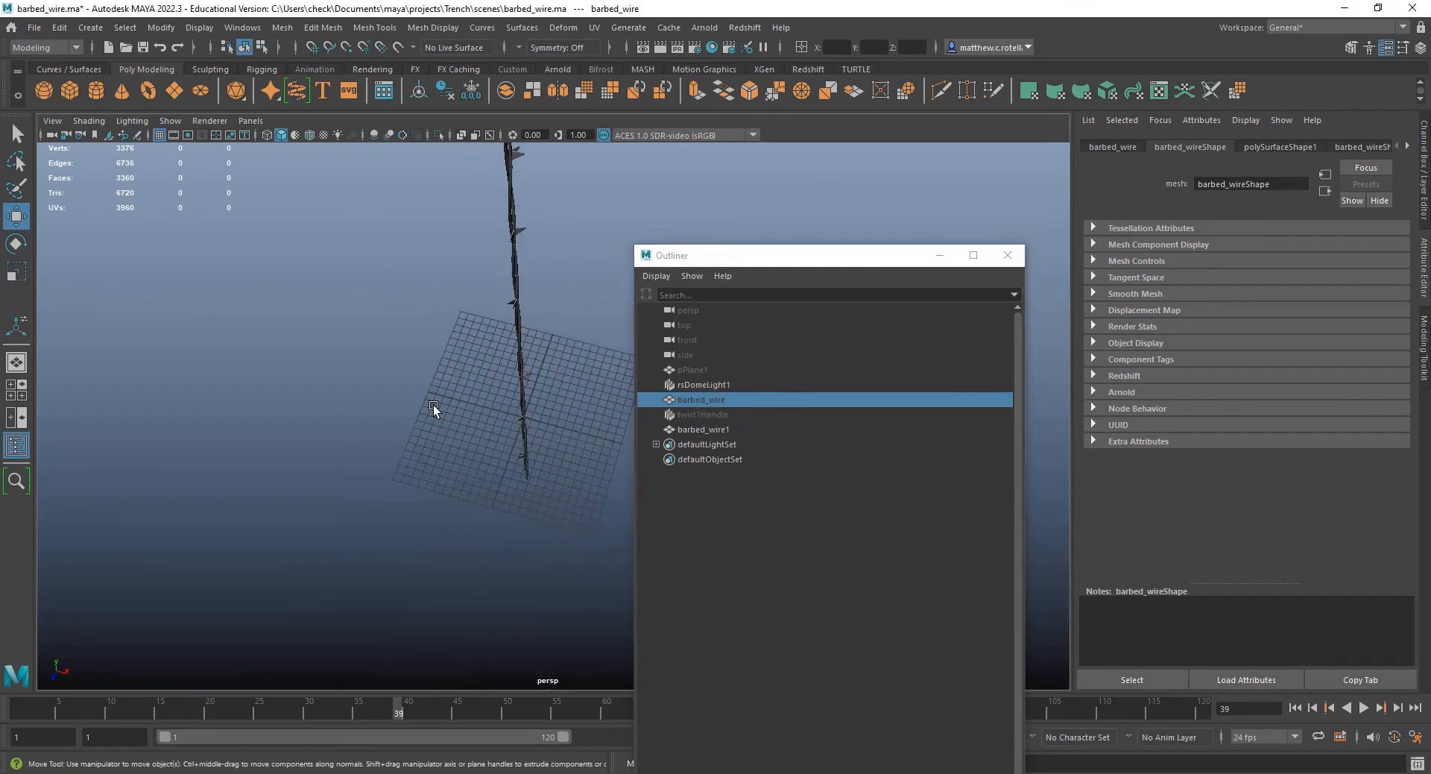
alt+drag(472, 351, 505, 460)
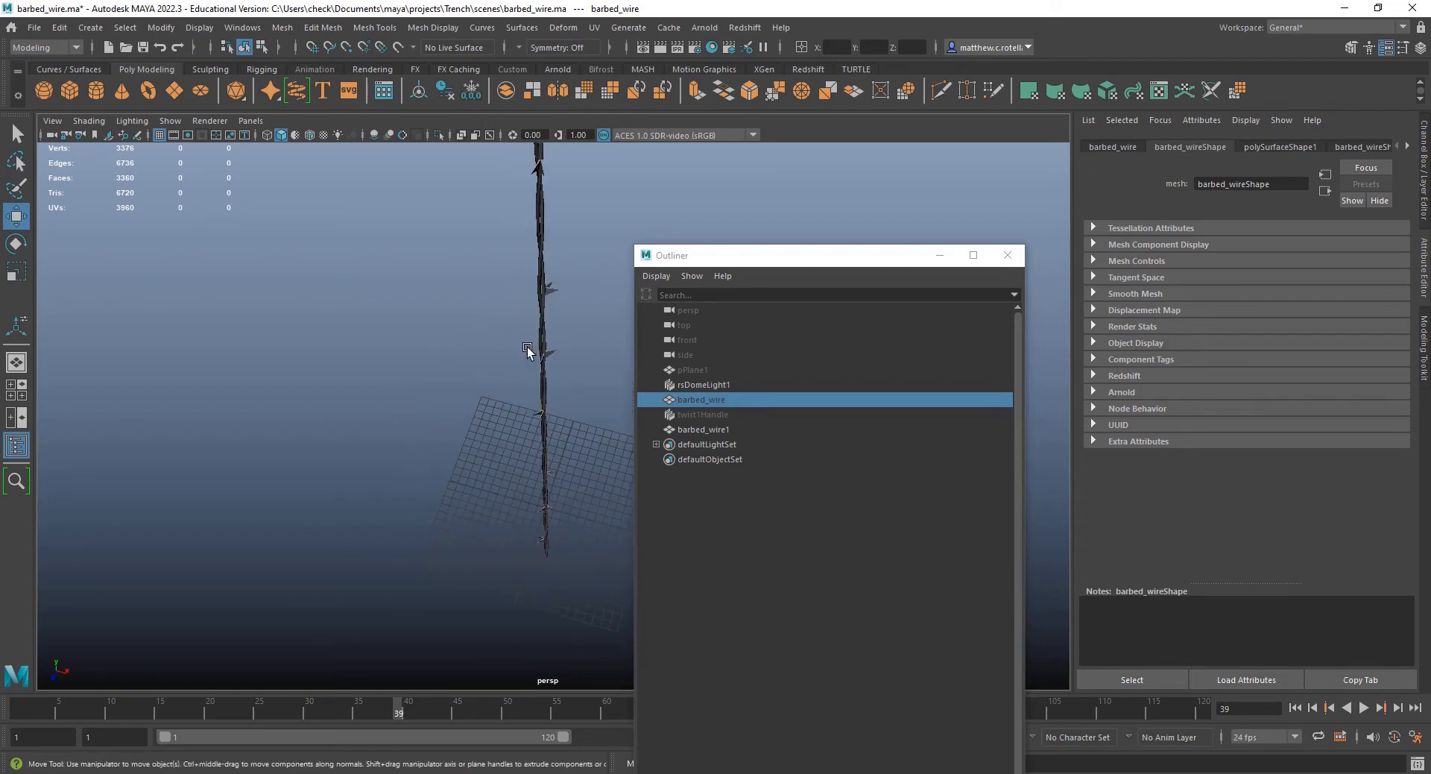
click(549, 343)
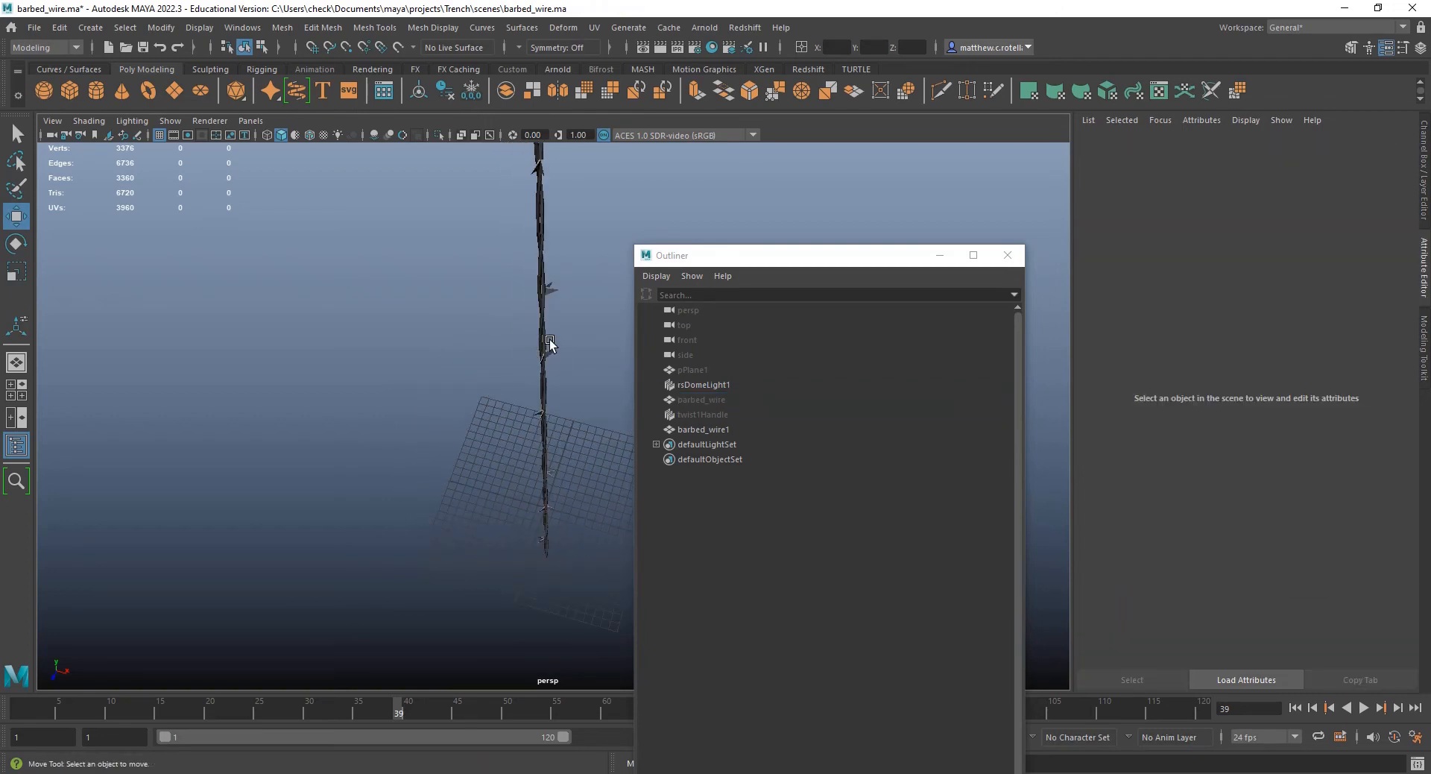
click(551, 349)
alt+drag(566, 364, 503, 387)
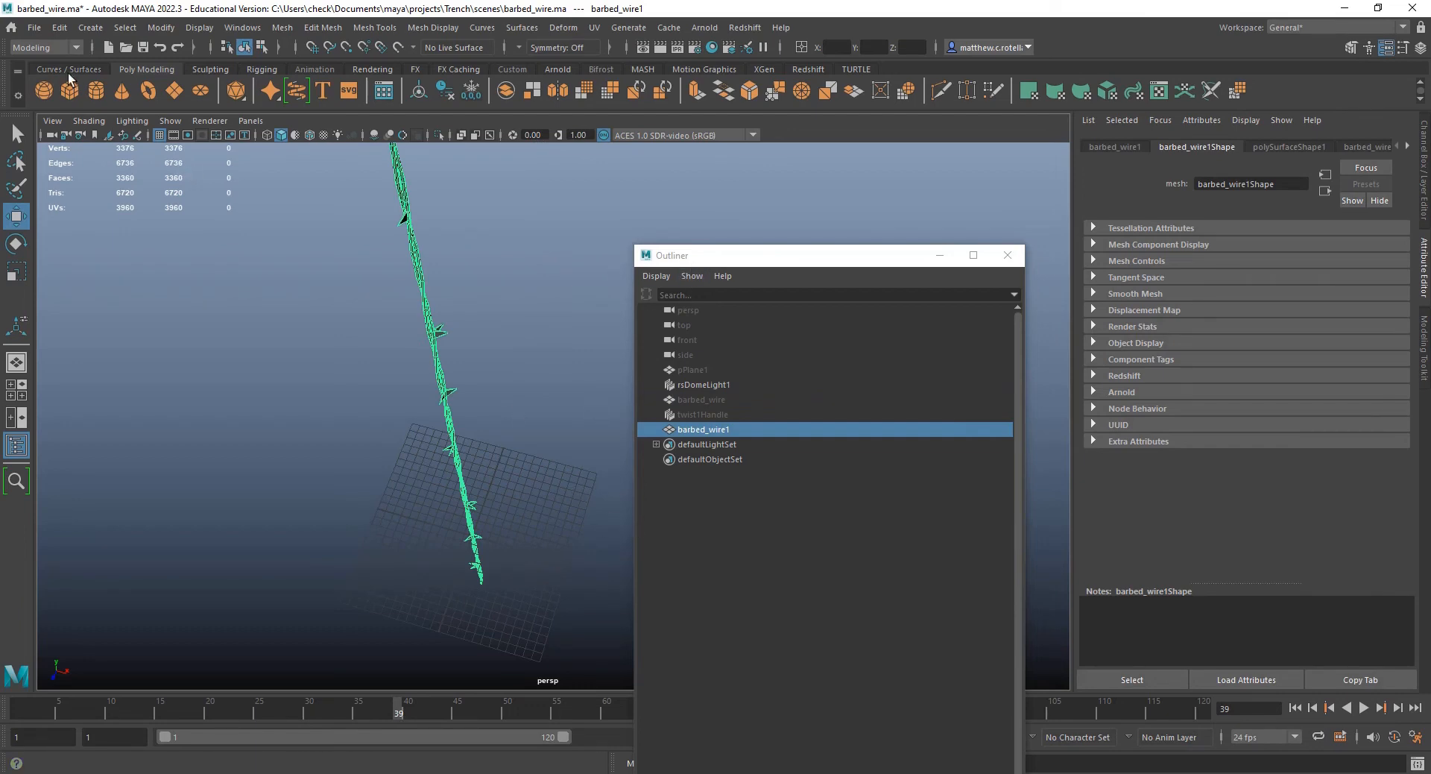
click(34, 28)
click(52, 87)
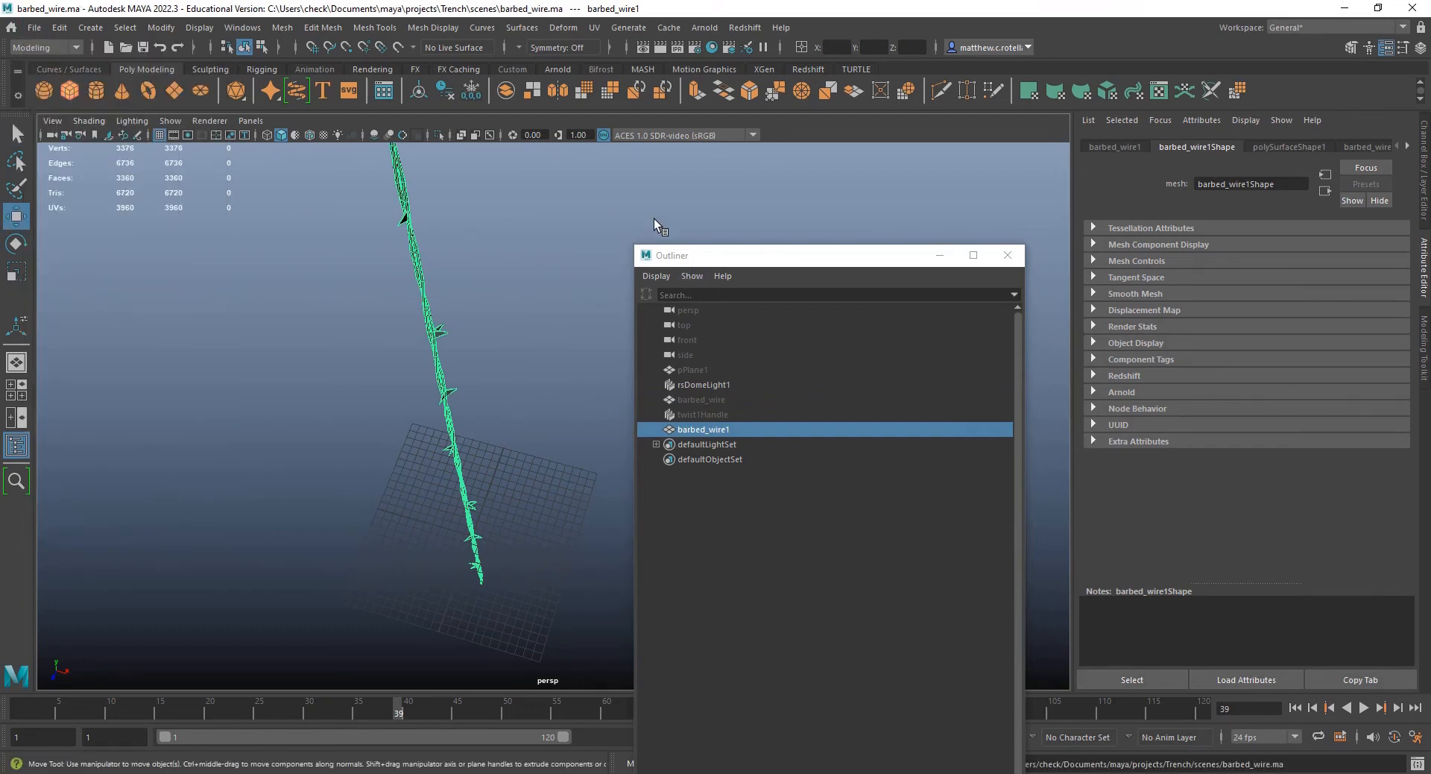
double_click(698, 256)
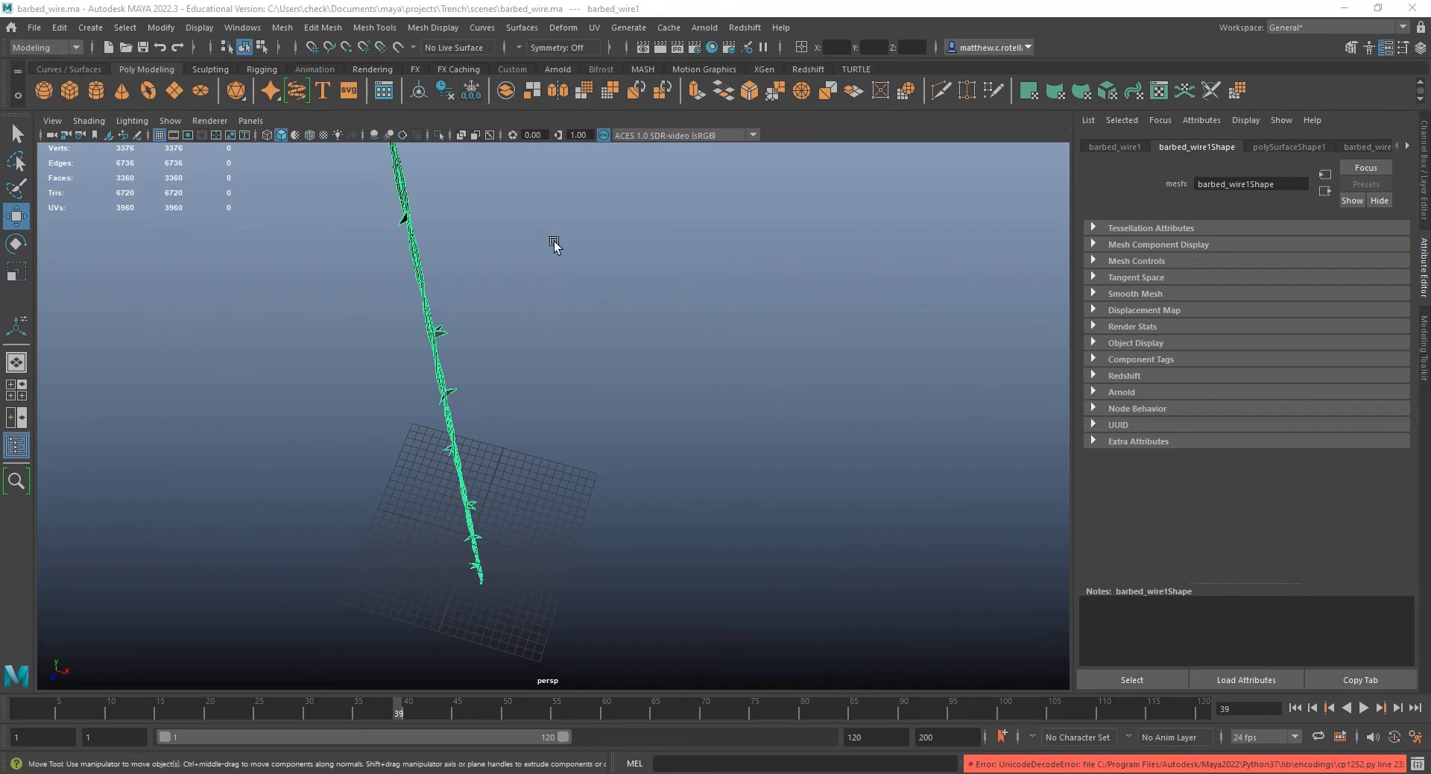
- Start an EP curve near the wire's base and lay its points into a first loop beside the wire
alt+drag(553, 240, 511, 223)
scroll(438, 426, down, 5)
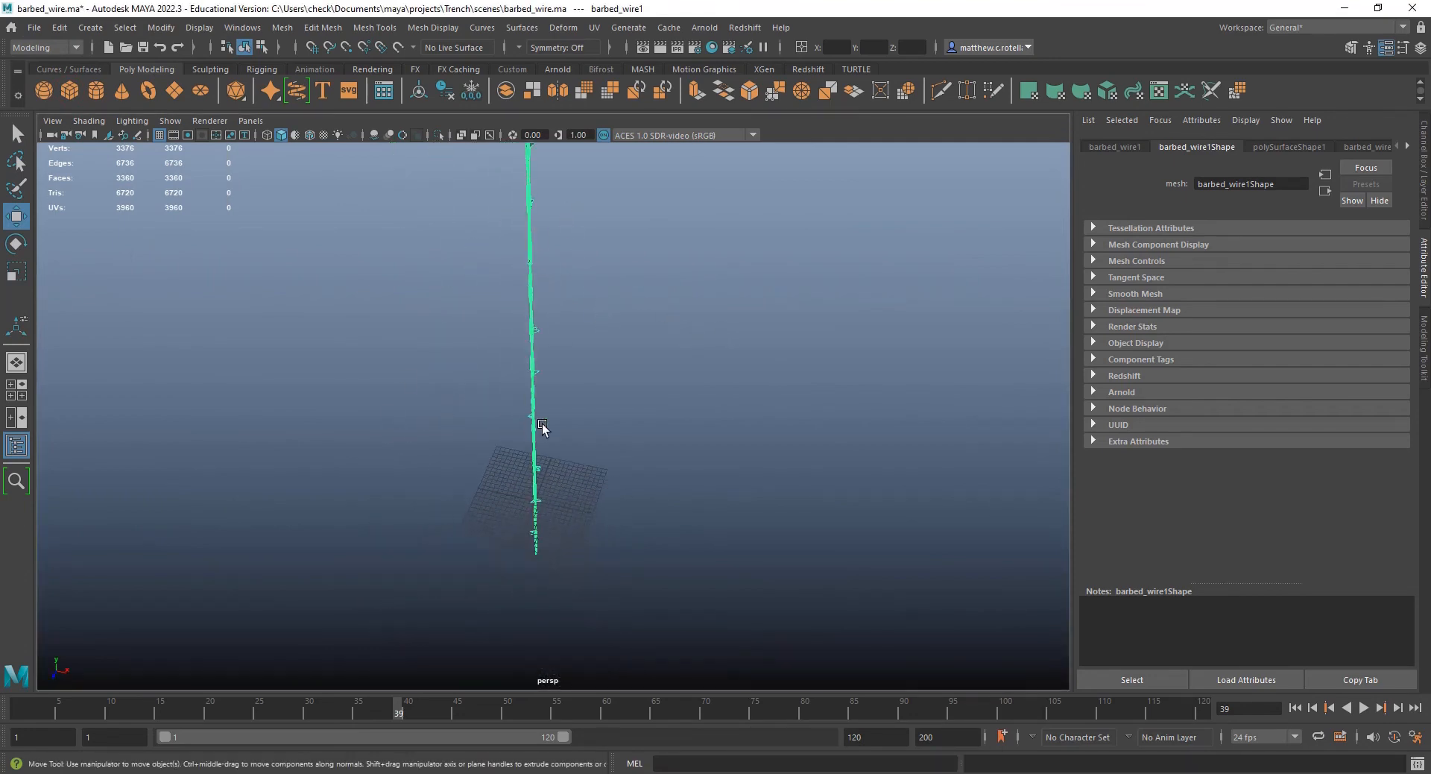
alt+drag(542, 426, 297, 265)
click(82, 69)
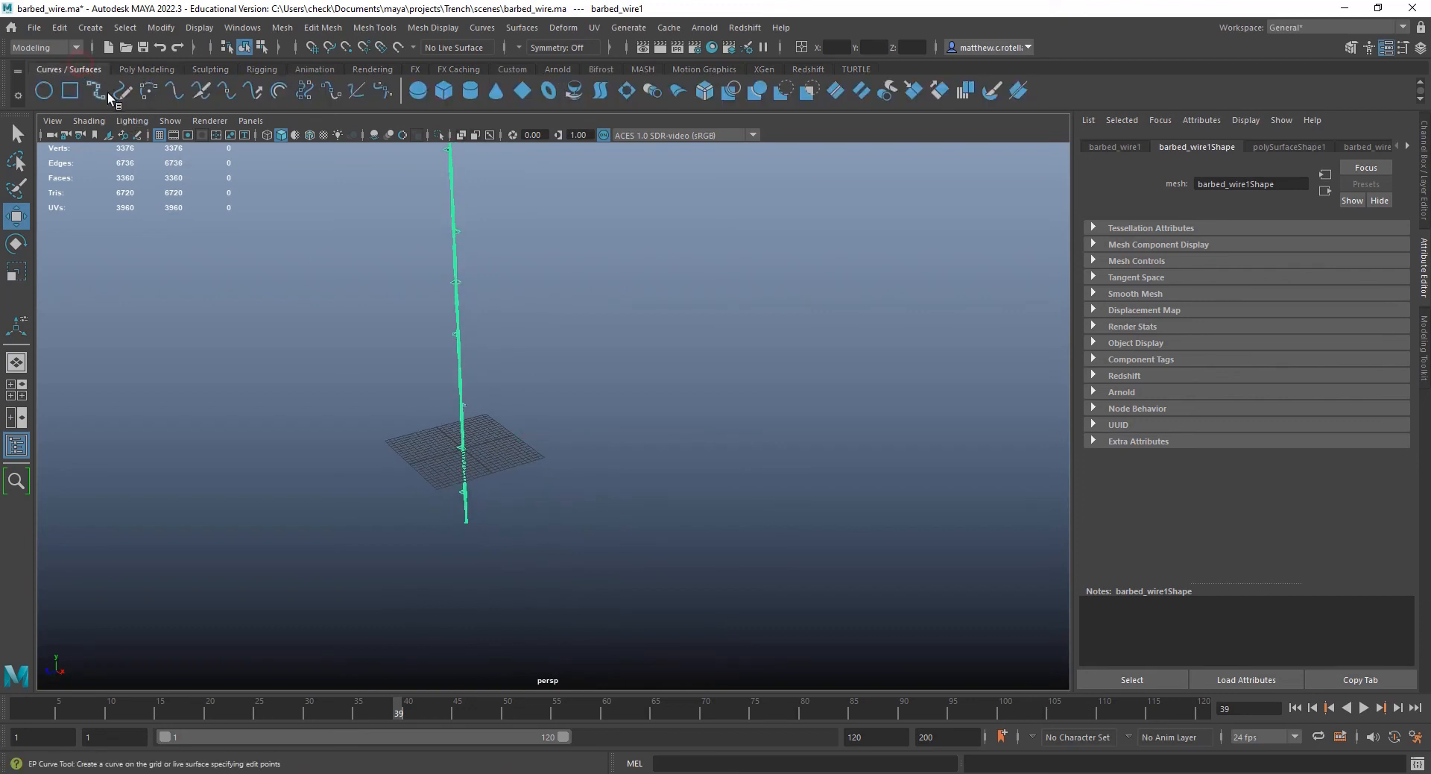
click(108, 97)
alt+drag(581, 544, 617, 523)
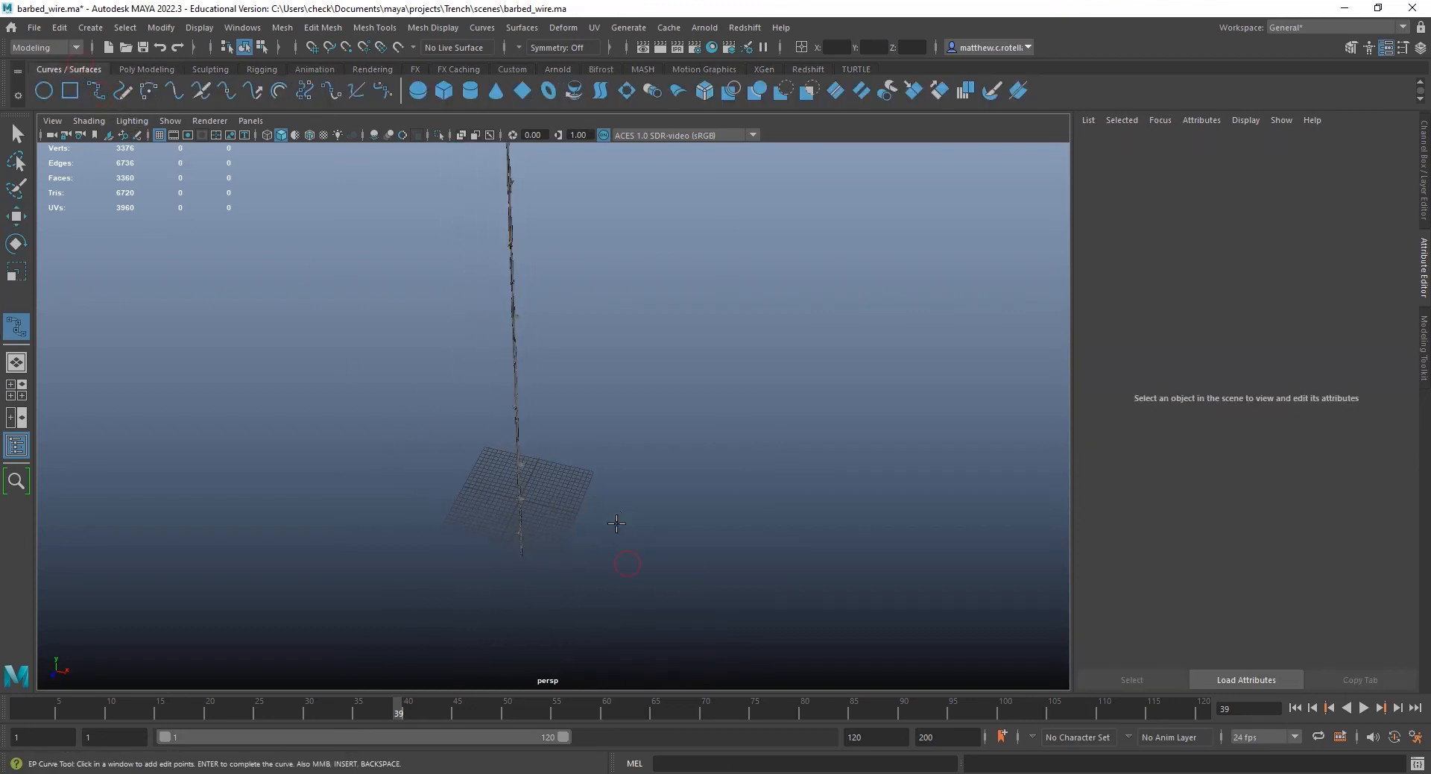
click(528, 558)
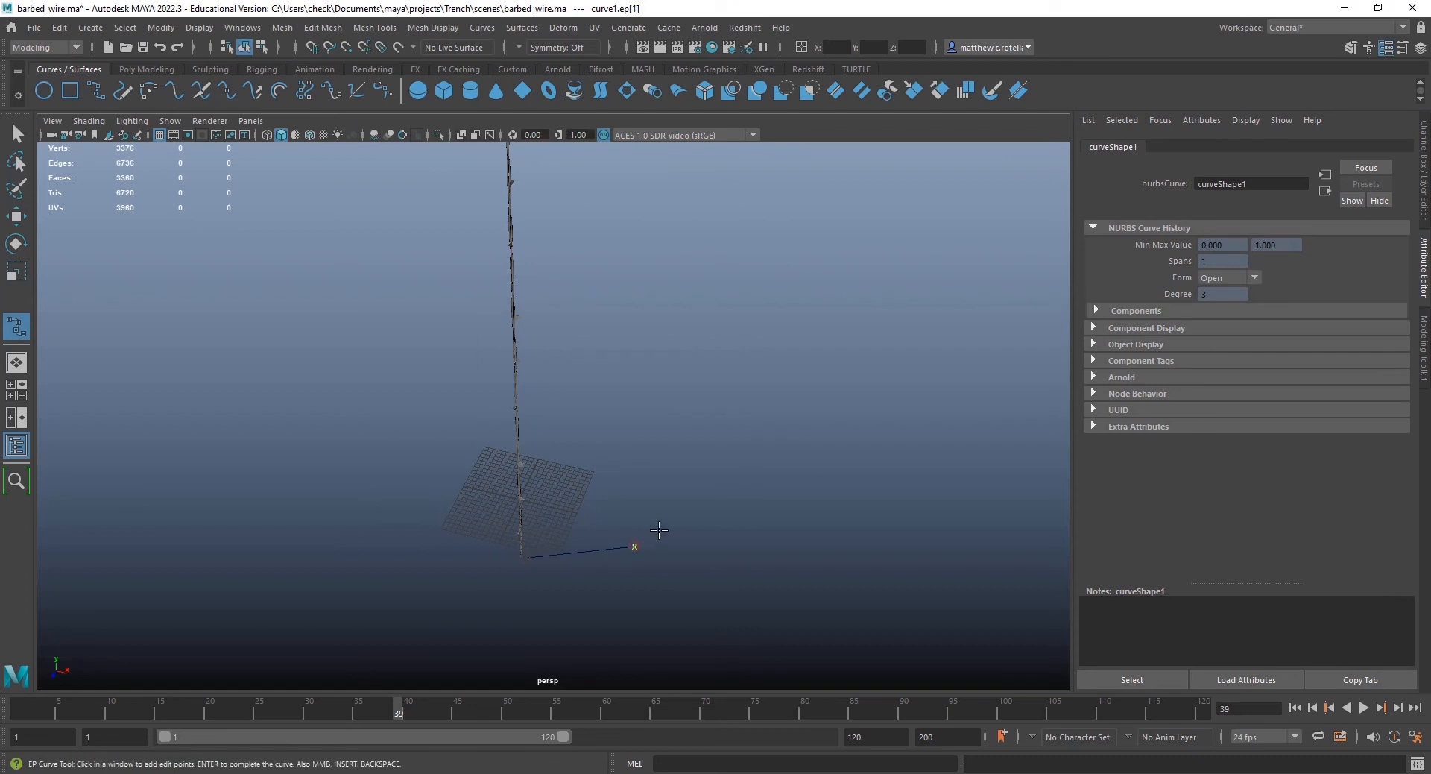
click(692, 482)
click(659, 440)
click(597, 475)
click(684, 583)
mouse_move(680, 581)
alt+mouse_down()
mouse_move(610, 562)
mouse_move(678, 590)
alt+mouse_up()
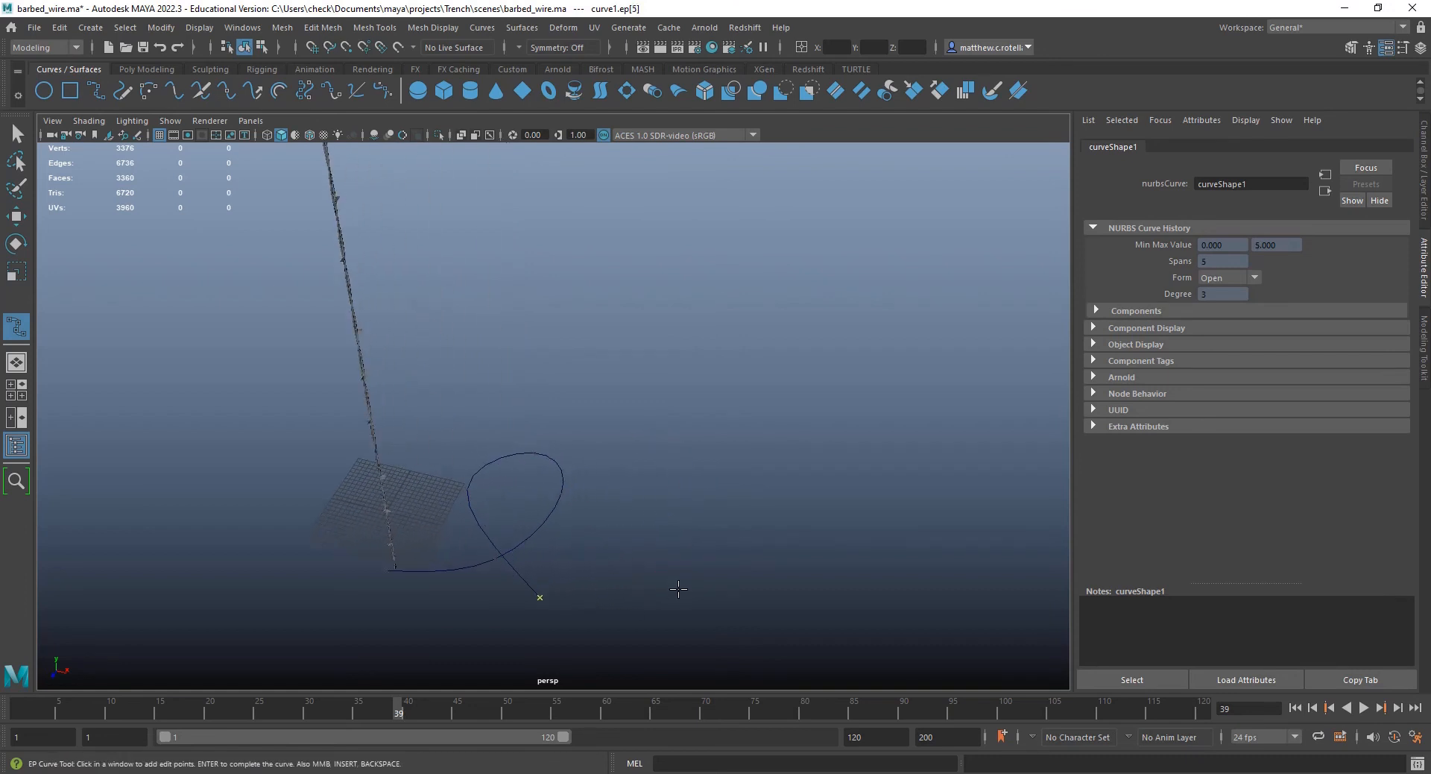
- Continue the EP curve with a second loop farther from the wire
click(680, 591)
click(733, 520)
click(676, 468)
click(606, 549)
click(693, 628)
alt+drag(703, 629, 717, 591)
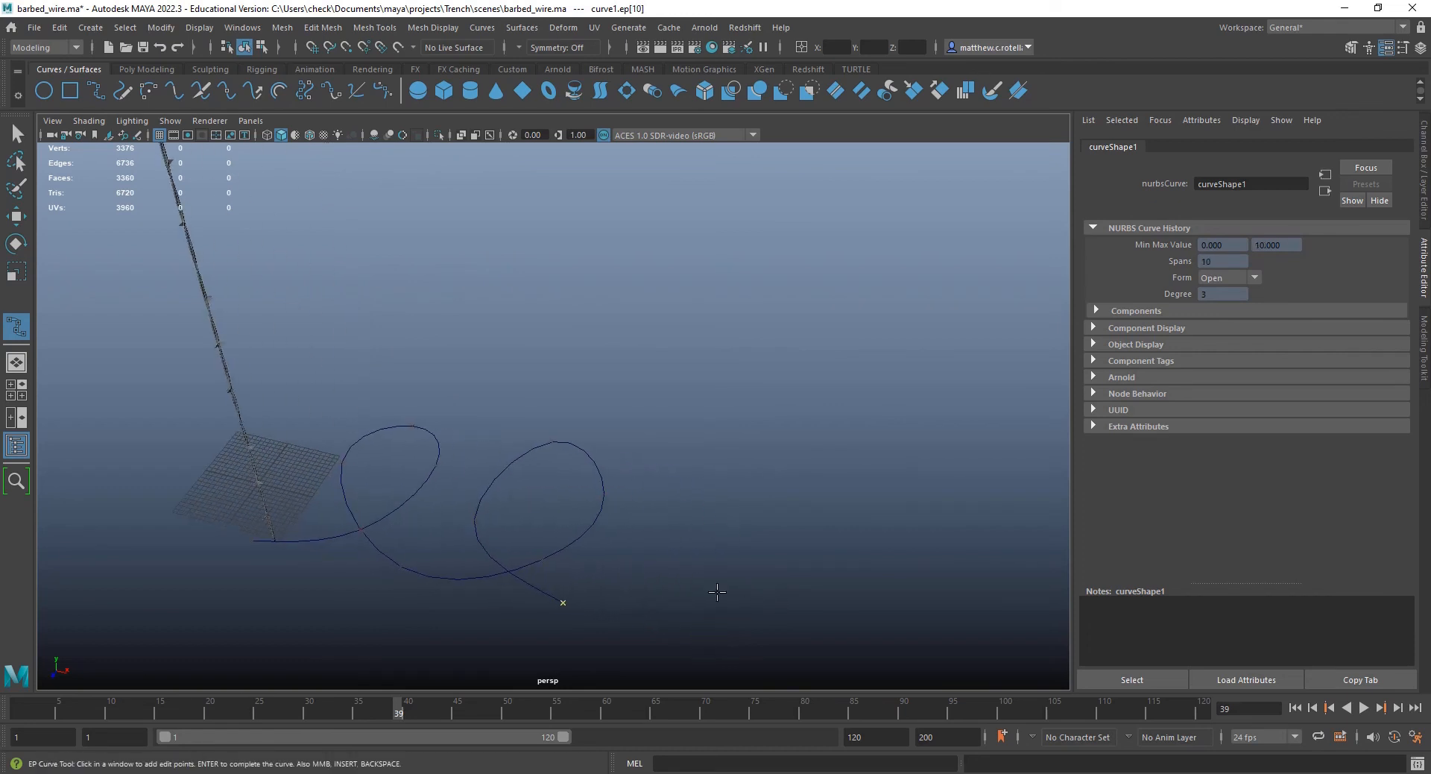
- Add a third, wider loop to the EP curve and complete the curve
click(741, 607)
click(830, 528)
click(792, 455)
click(685, 513)
click(778, 655)
alt+drag(778, 654, 824, 483)
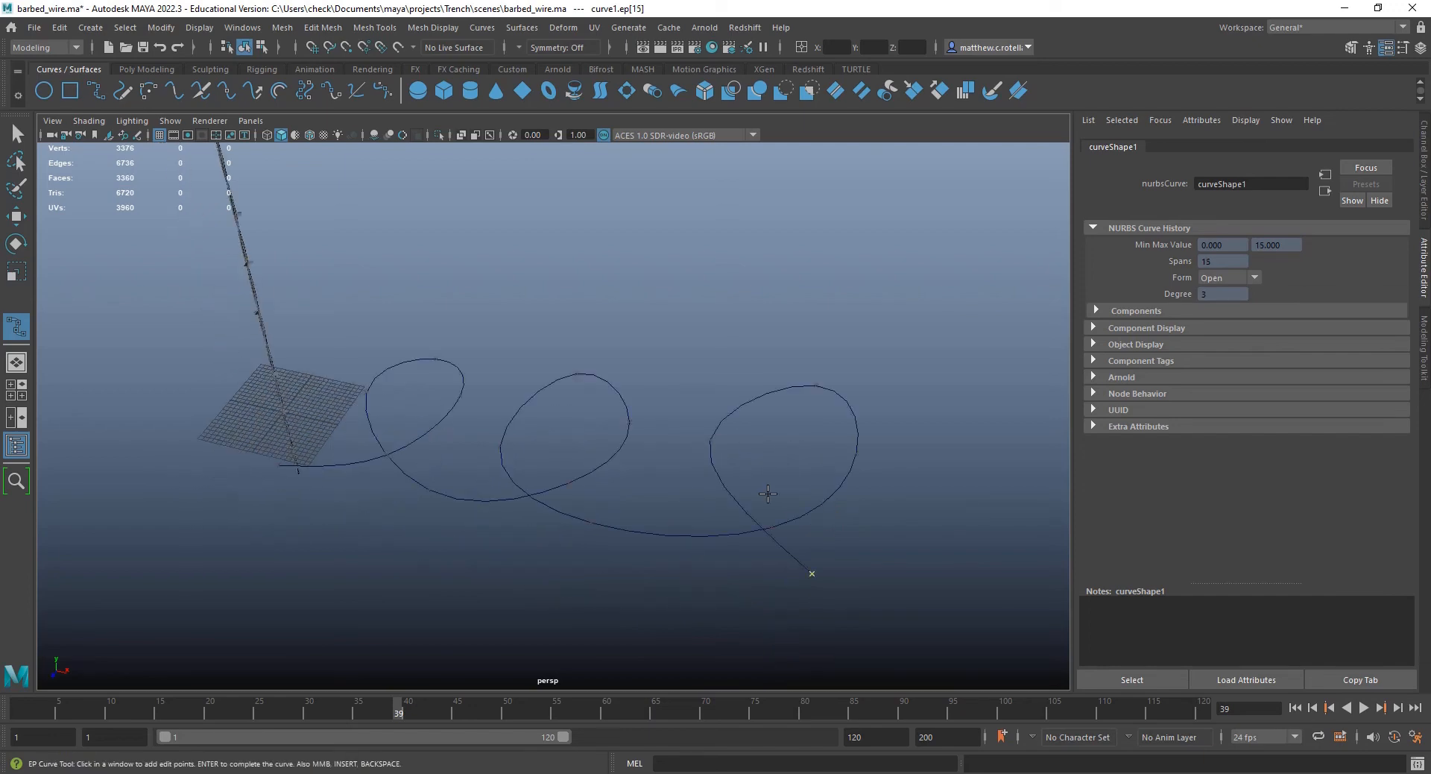
key(Return)
- Select the control vertices at the tops of the curve's three loops and raise them well above the grid
right_drag(525, 411, 432, 410)
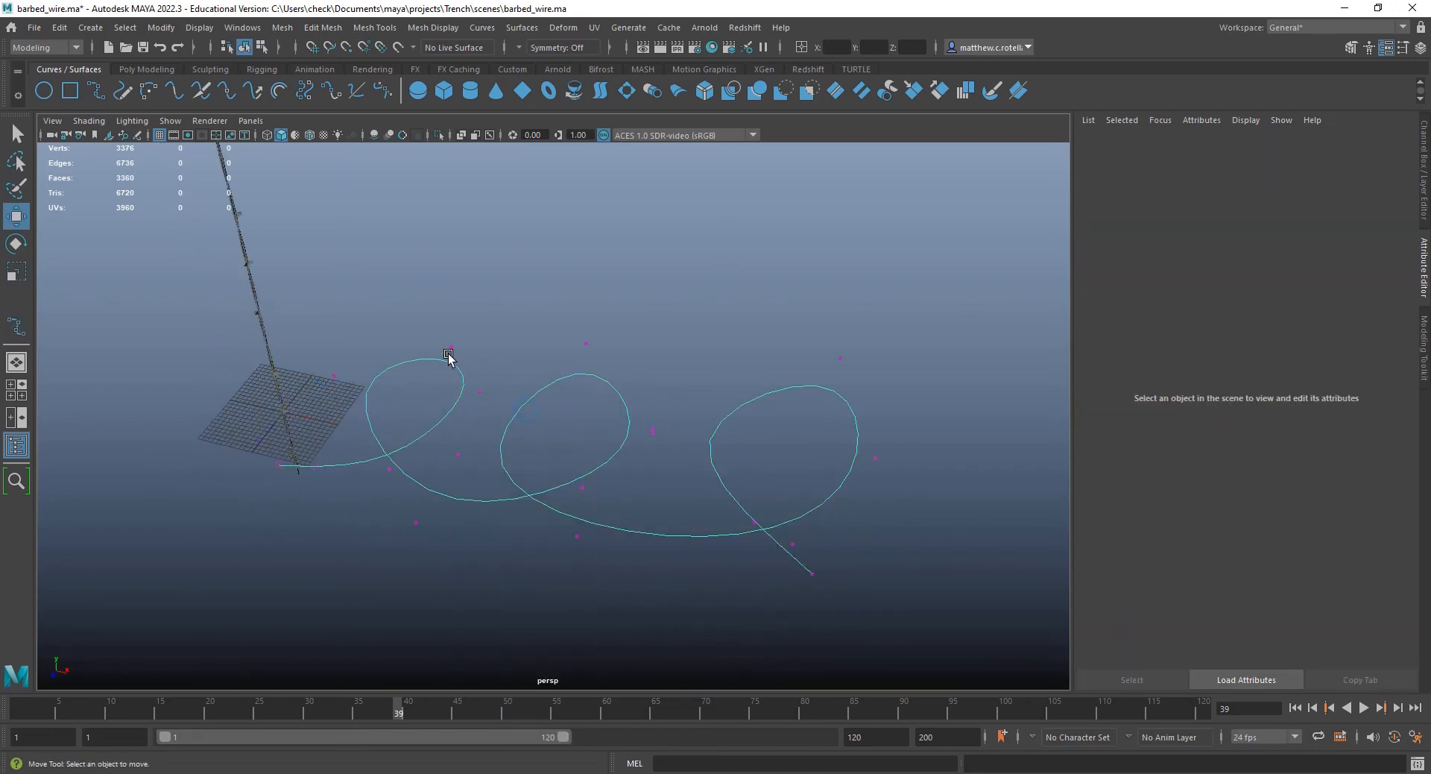
drag(434, 325, 484, 363)
shift+drag(572, 329, 626, 383)
shift+drag(831, 341, 854, 366)
alt+drag(854, 367, 563, 338)
middle_drag(563, 340, 407, 170)
alt+drag(406, 170, 616, 371)
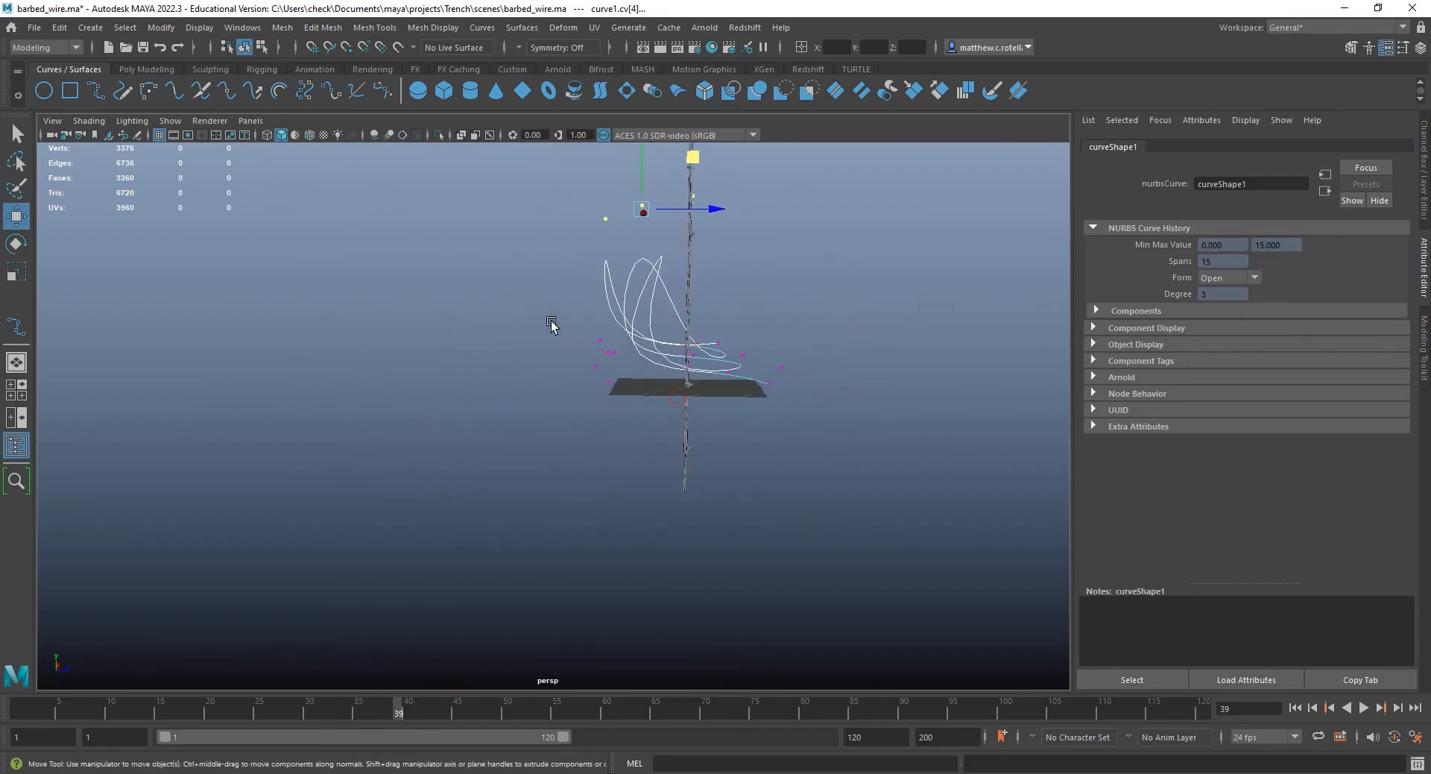
- Reposition control vertices around the curve's first loop to give the coil depth
drag(553, 320, 627, 439)
drag(604, 362, 498, 446)
drag(416, 420, 451, 474)
alt+drag(527, 453, 447, 540)
drag(395, 433, 538, 468)
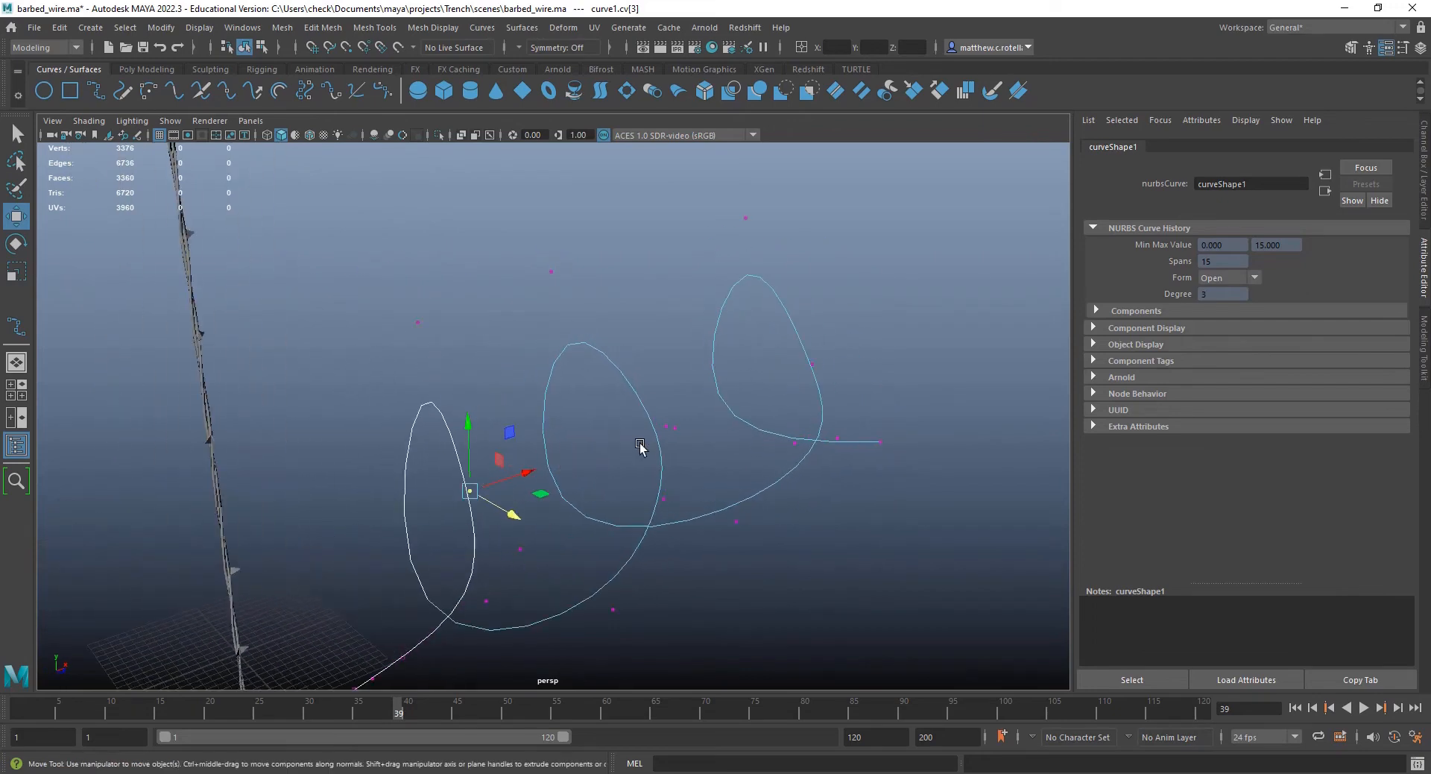
- Shift a control vertex of the middle loop sideways to spread the coil, and select one near the curve's end
drag(551, 553, 523, 448)
alt+drag(619, 513, 417, 511)
click(514, 457)
drag(479, 463, 351, 456)
alt+drag(524, 516, 438, 501)
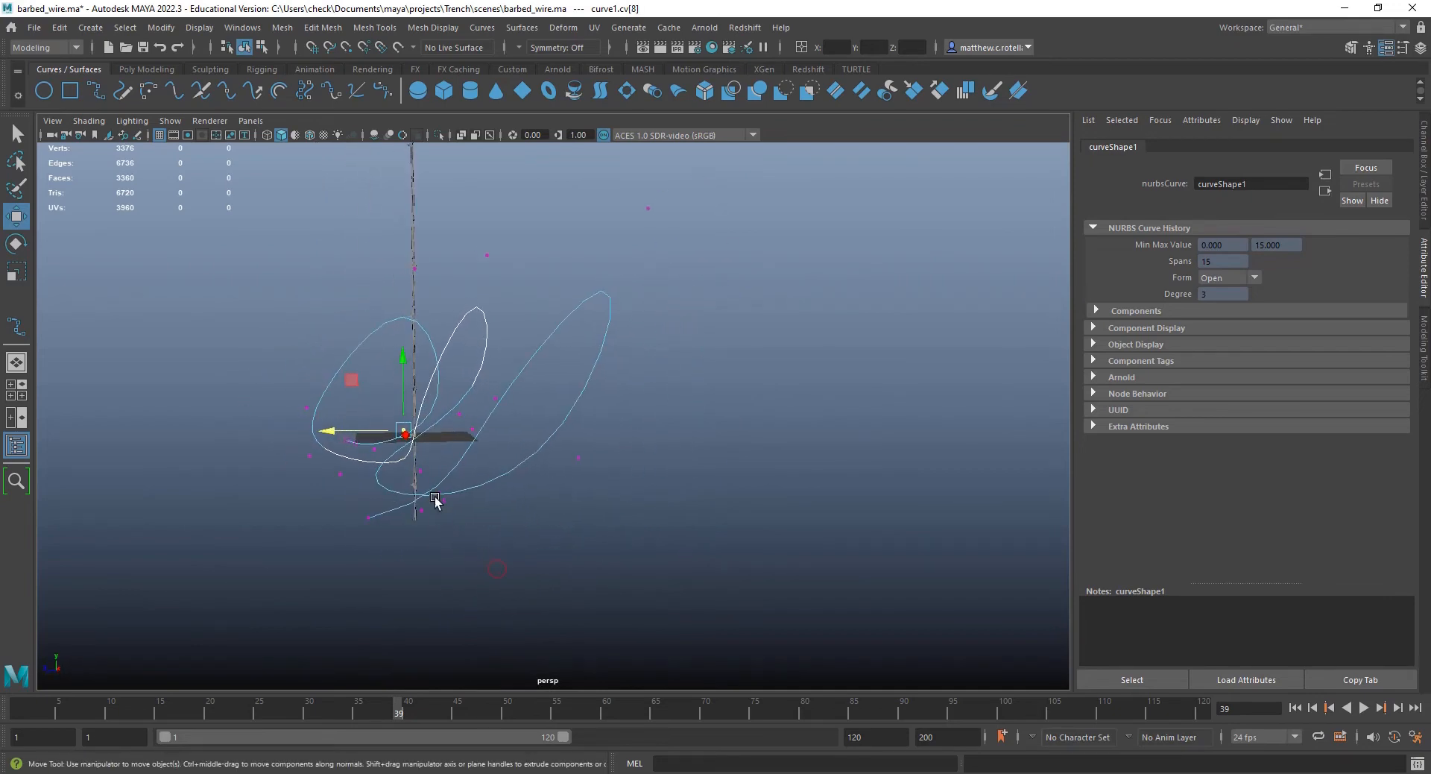
click(441, 501)
alt+drag(391, 451, 699, 497)
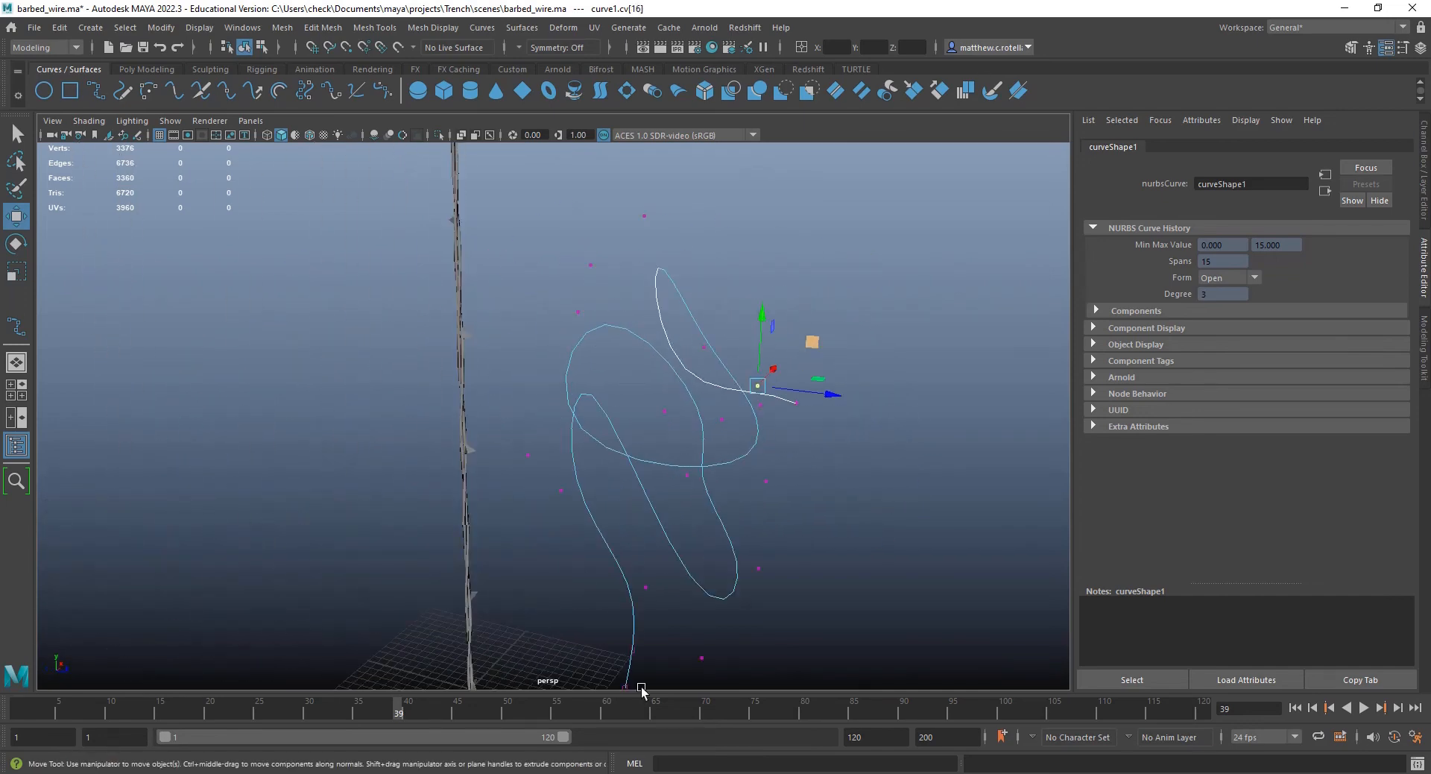
alt+drag(508, 462, 495, 393)
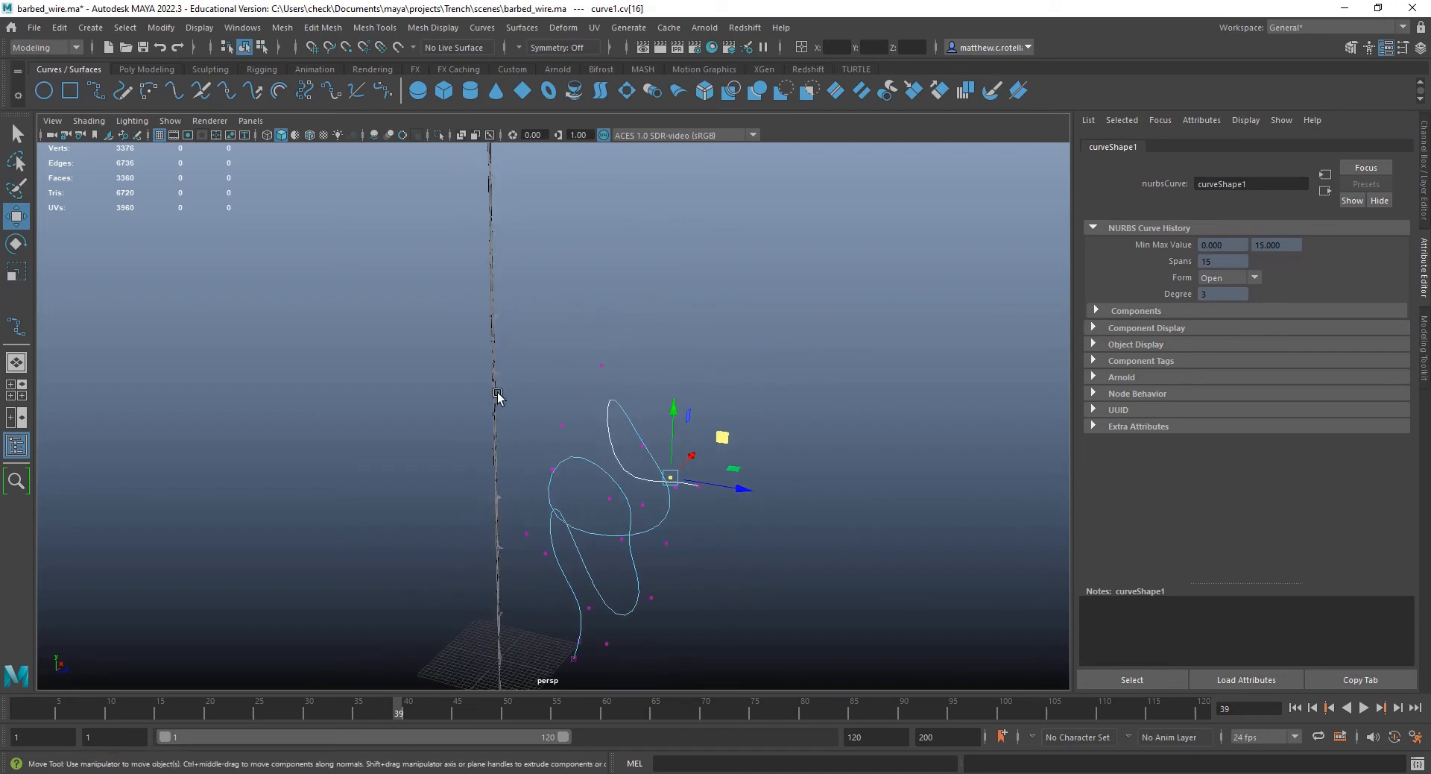
- Return to object selection and delete the construction history of the barbed_wire1 copy
right_drag(498, 378, 556, 344)
click(490, 373)
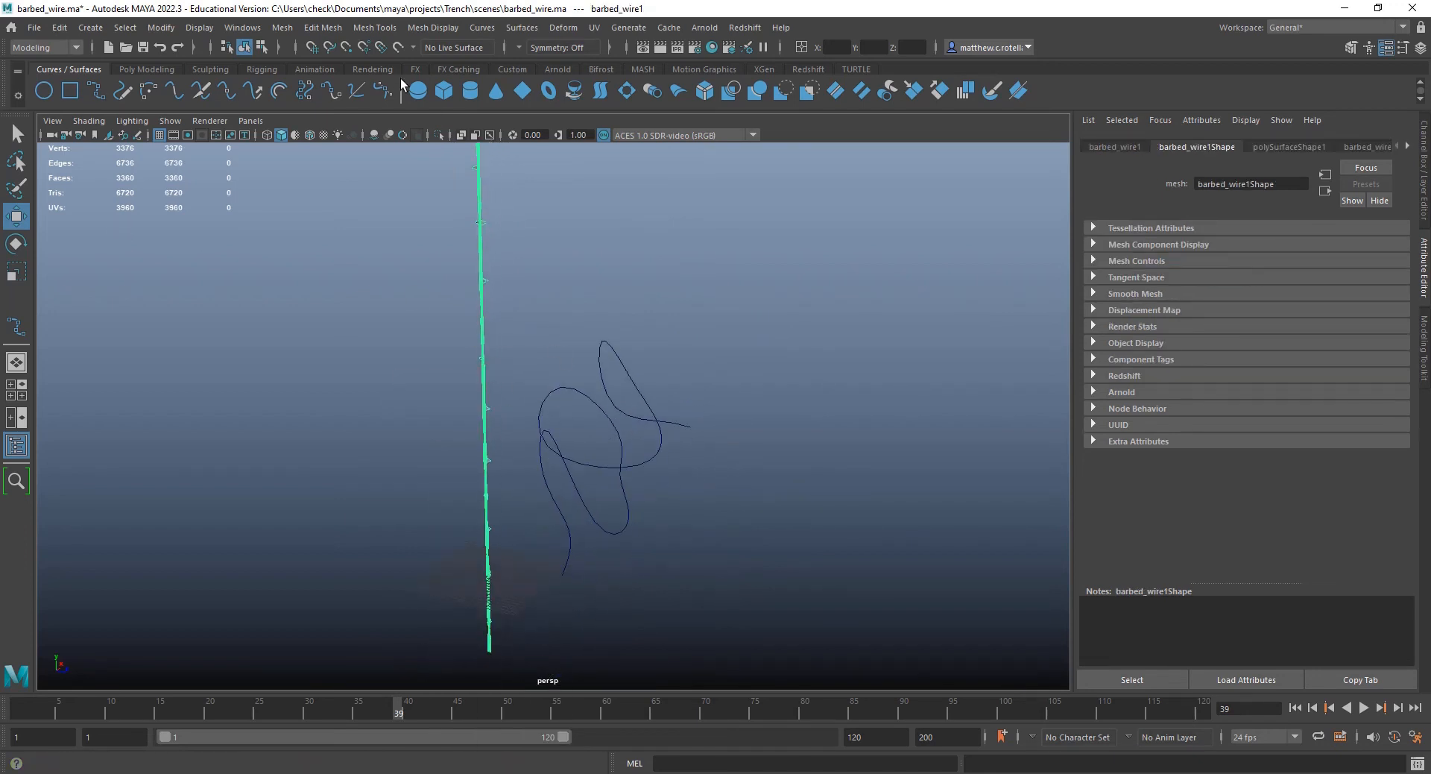
click(148, 67)
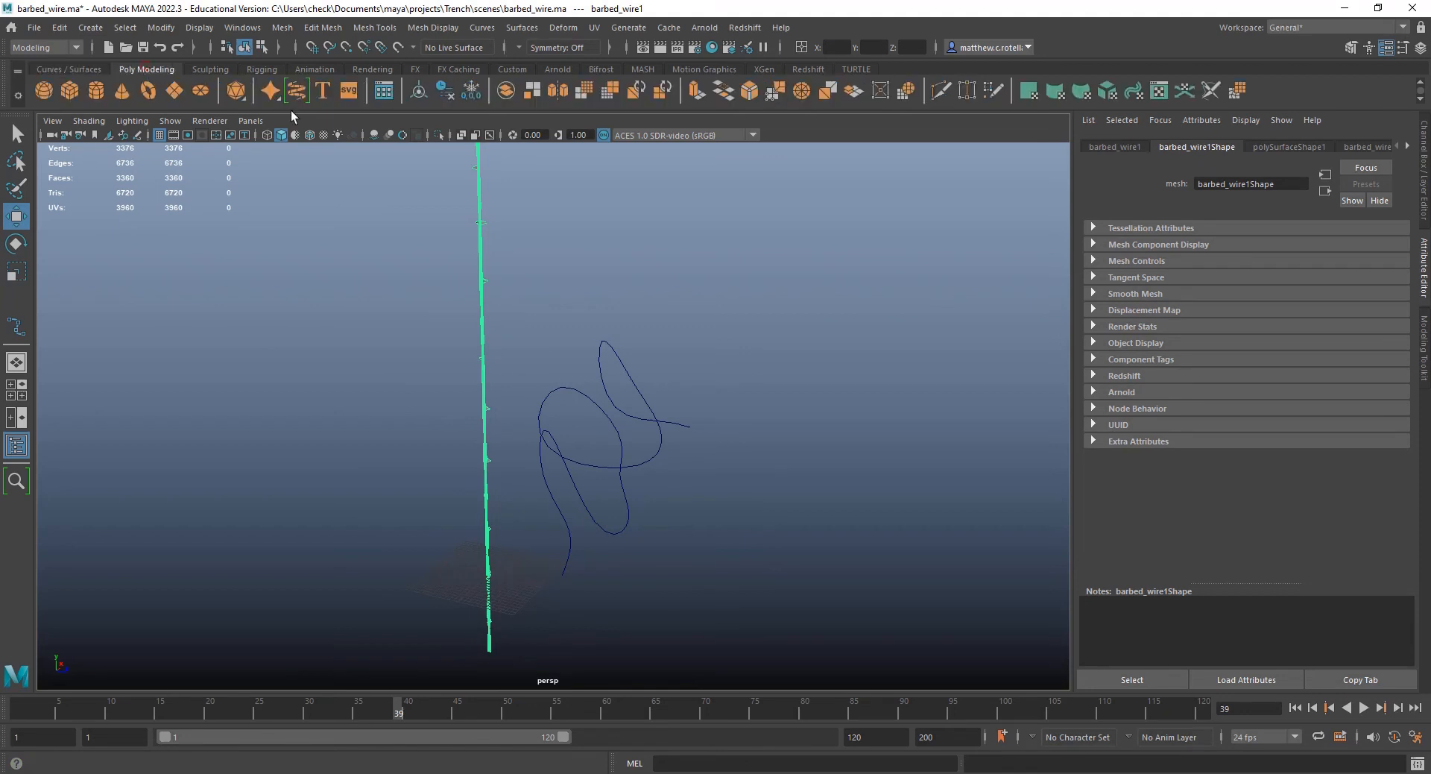
click(447, 94)
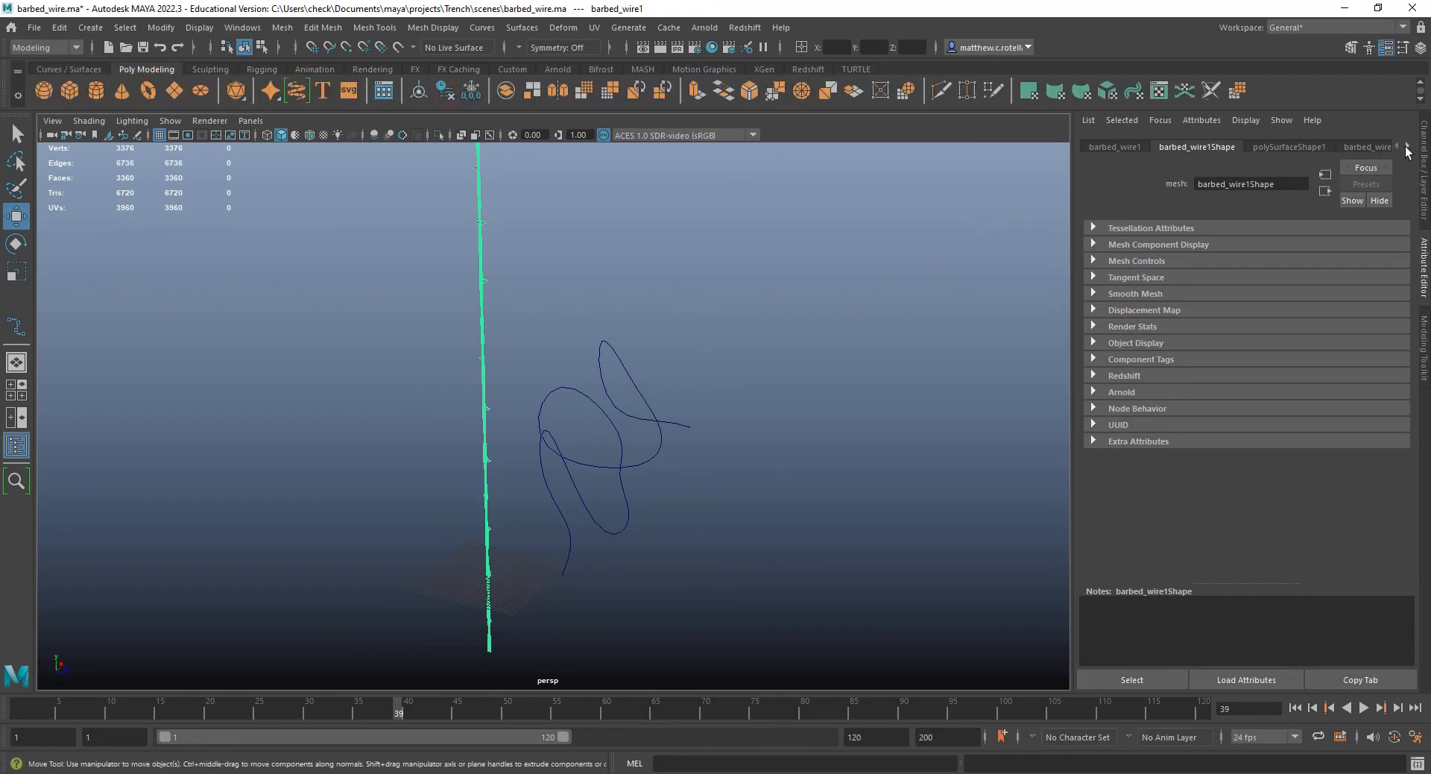
- Attach the barbed_wire1 mesh to the looping curve as a motion path and scrub the timeline to check its travel
click(1407, 149)
click(1407, 149)
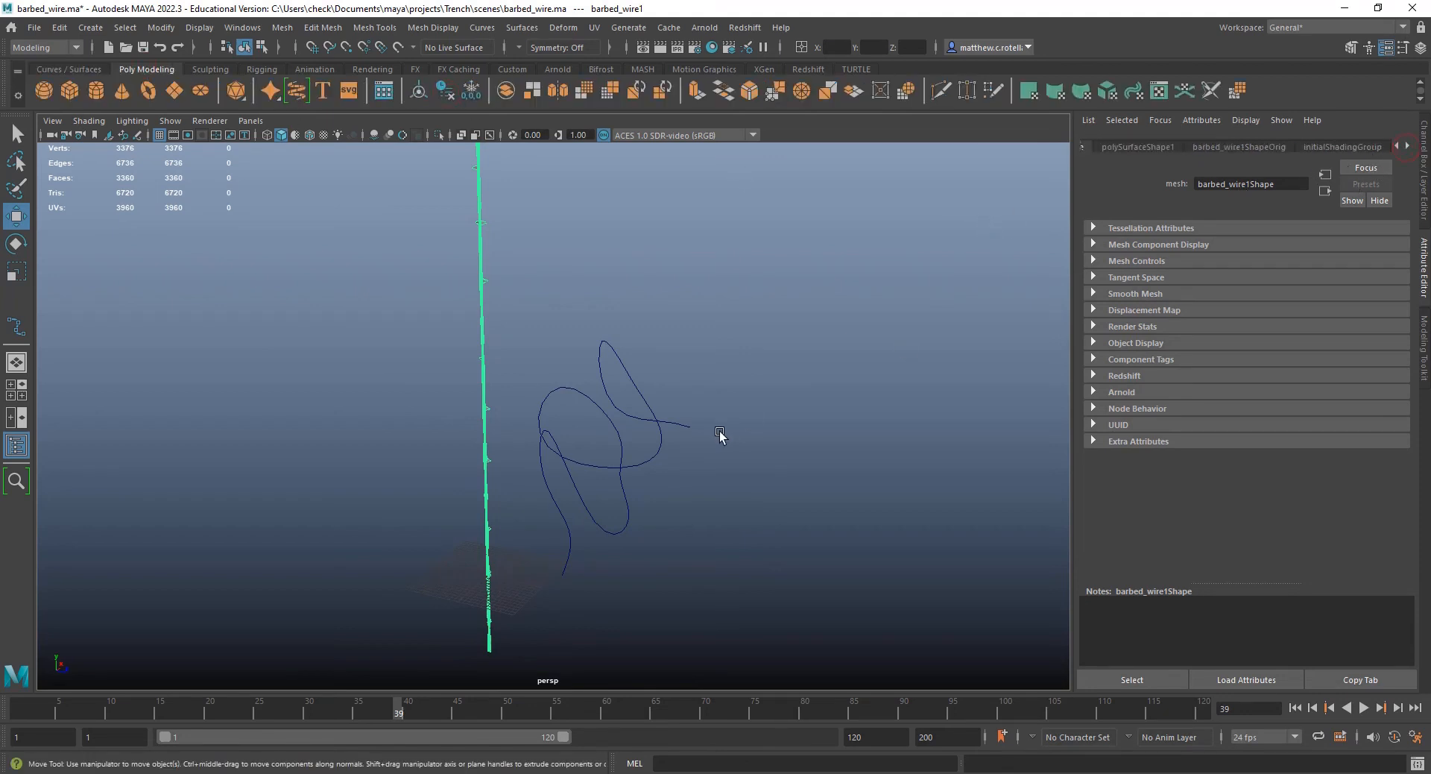
click(565, 460)
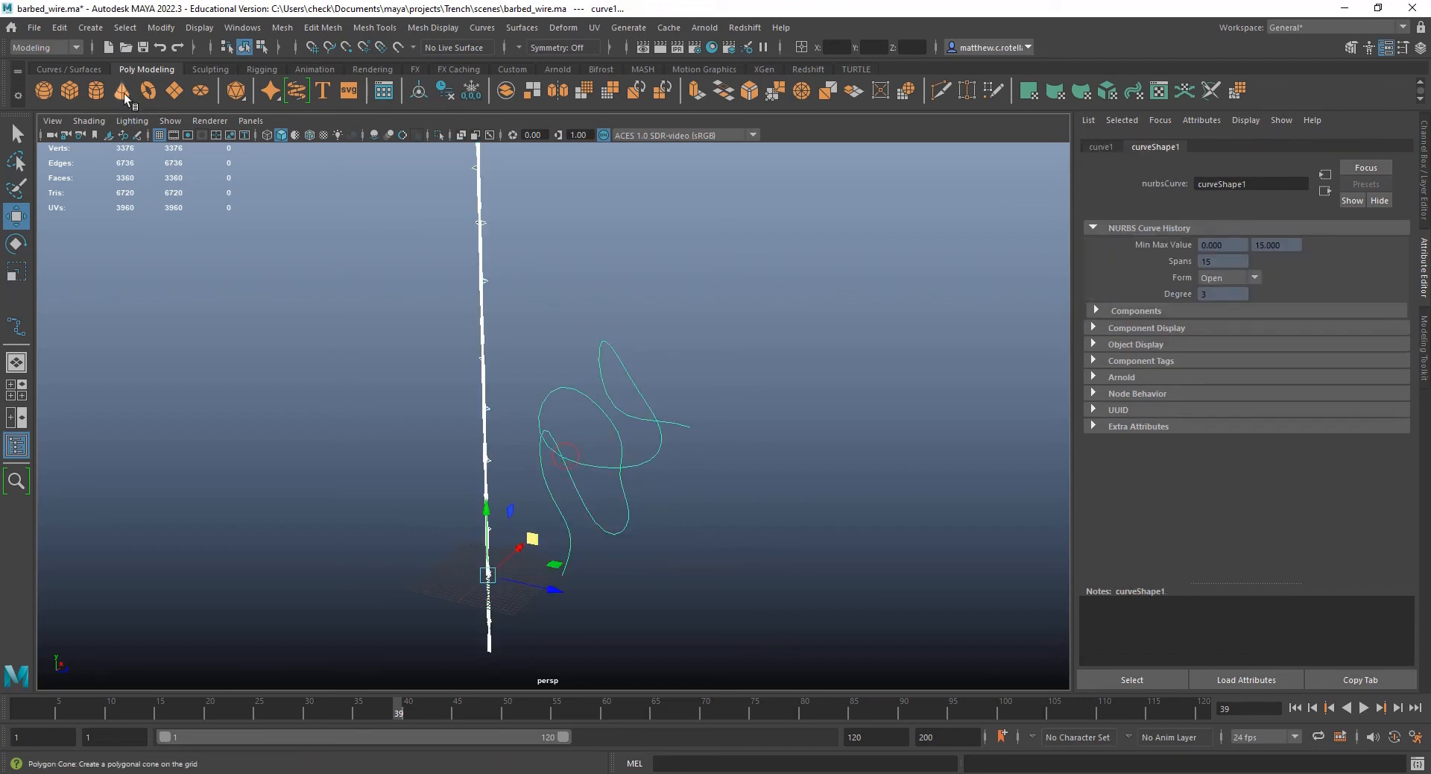
click(41, 47)
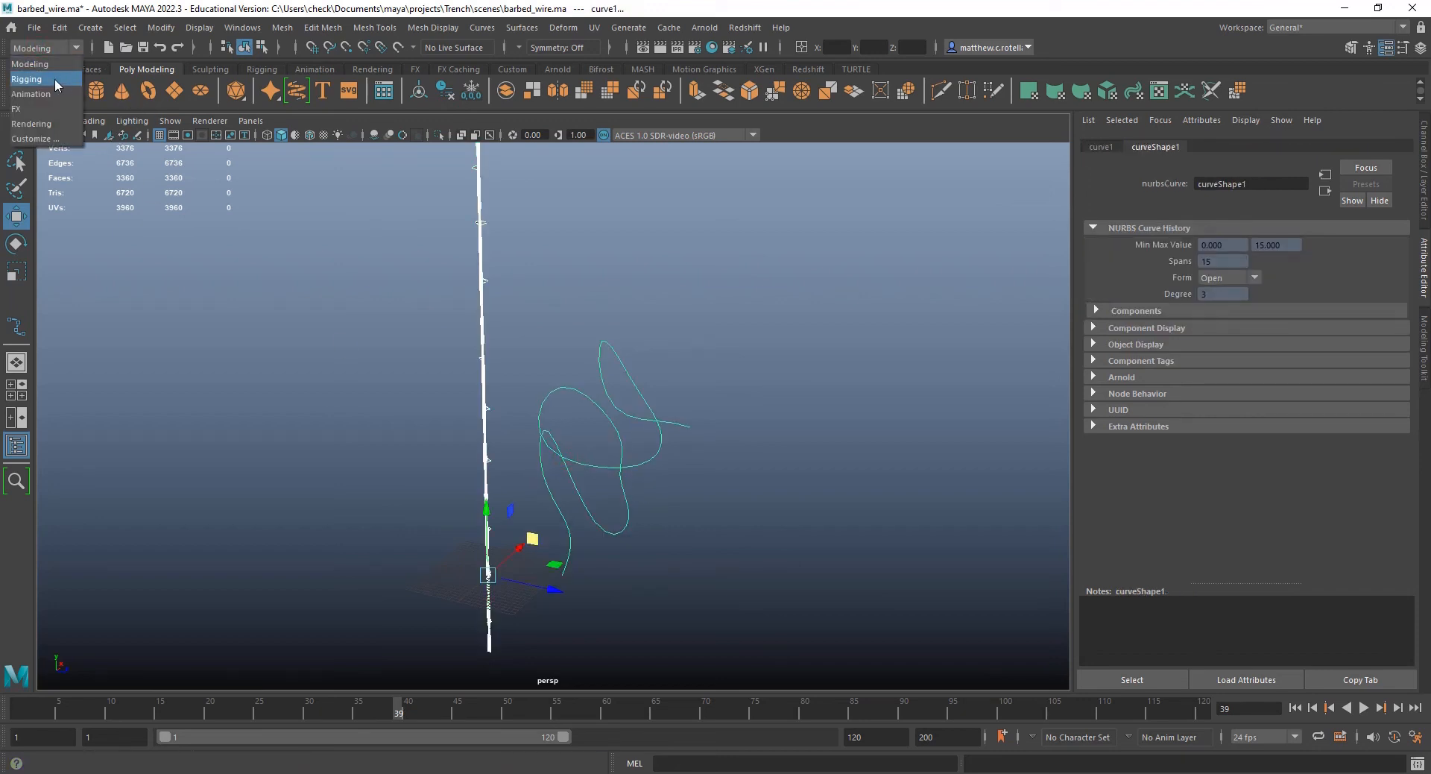
click(33, 94)
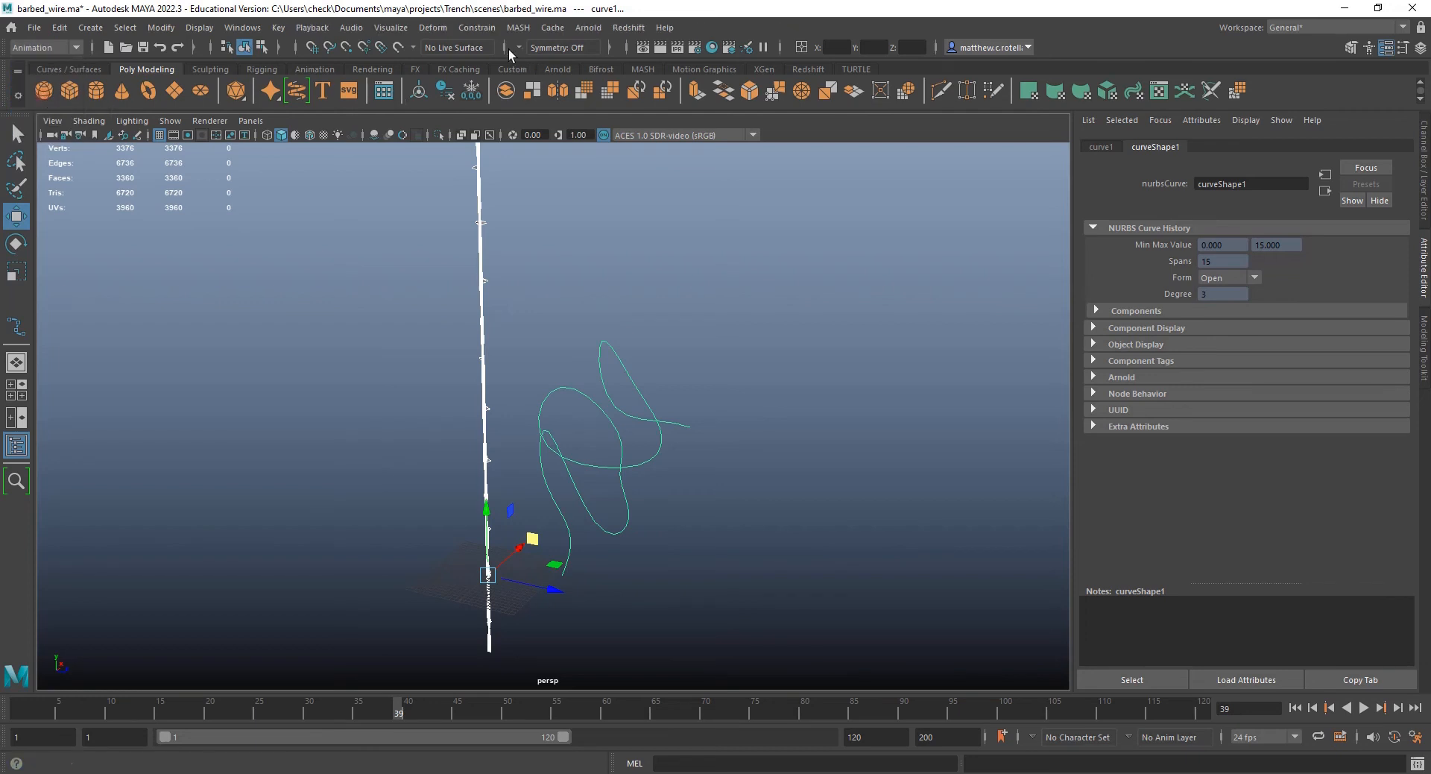
click(480, 27)
mouse_move(536, 176)
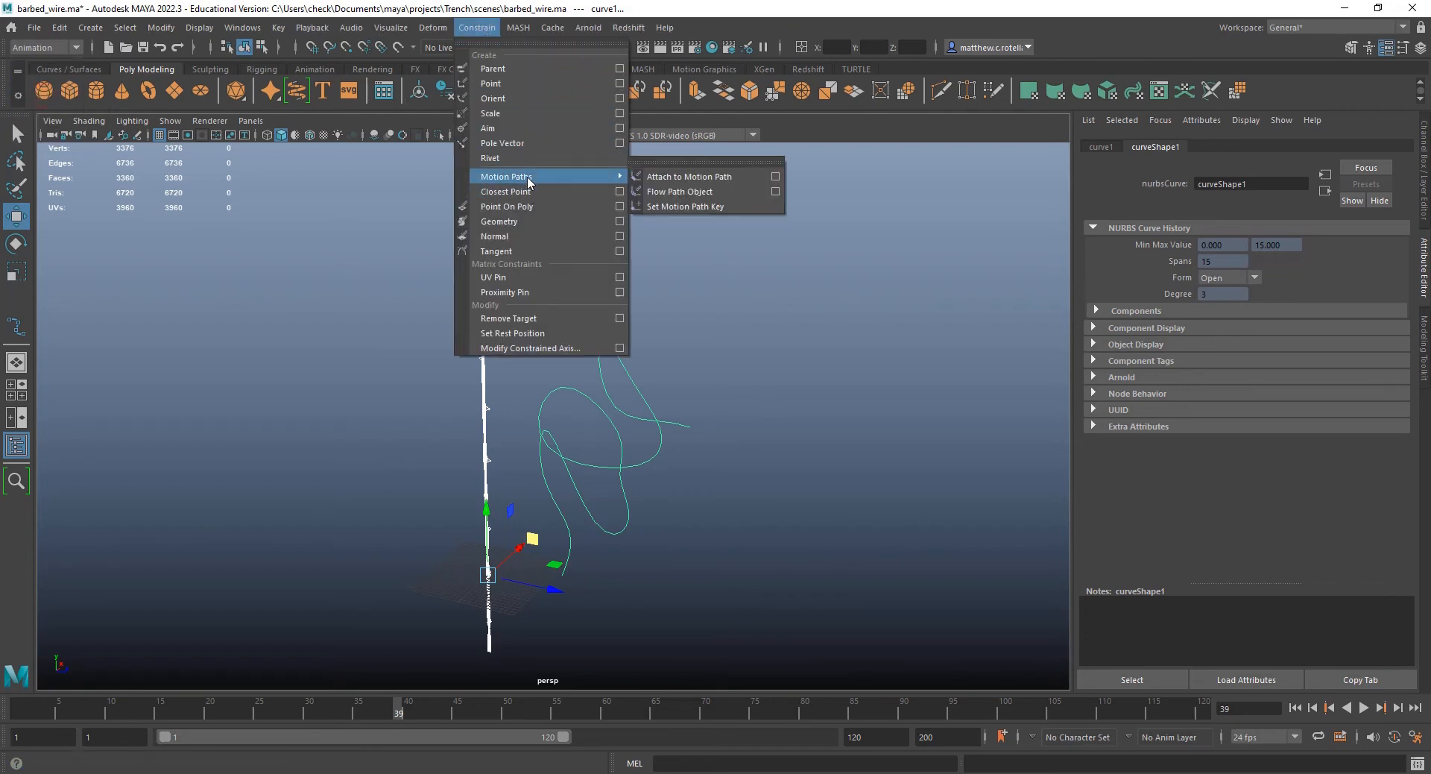
click(664, 182)
alt+drag(538, 421, 401, 425)
alt+middle_drag(401, 425, 537, 429)
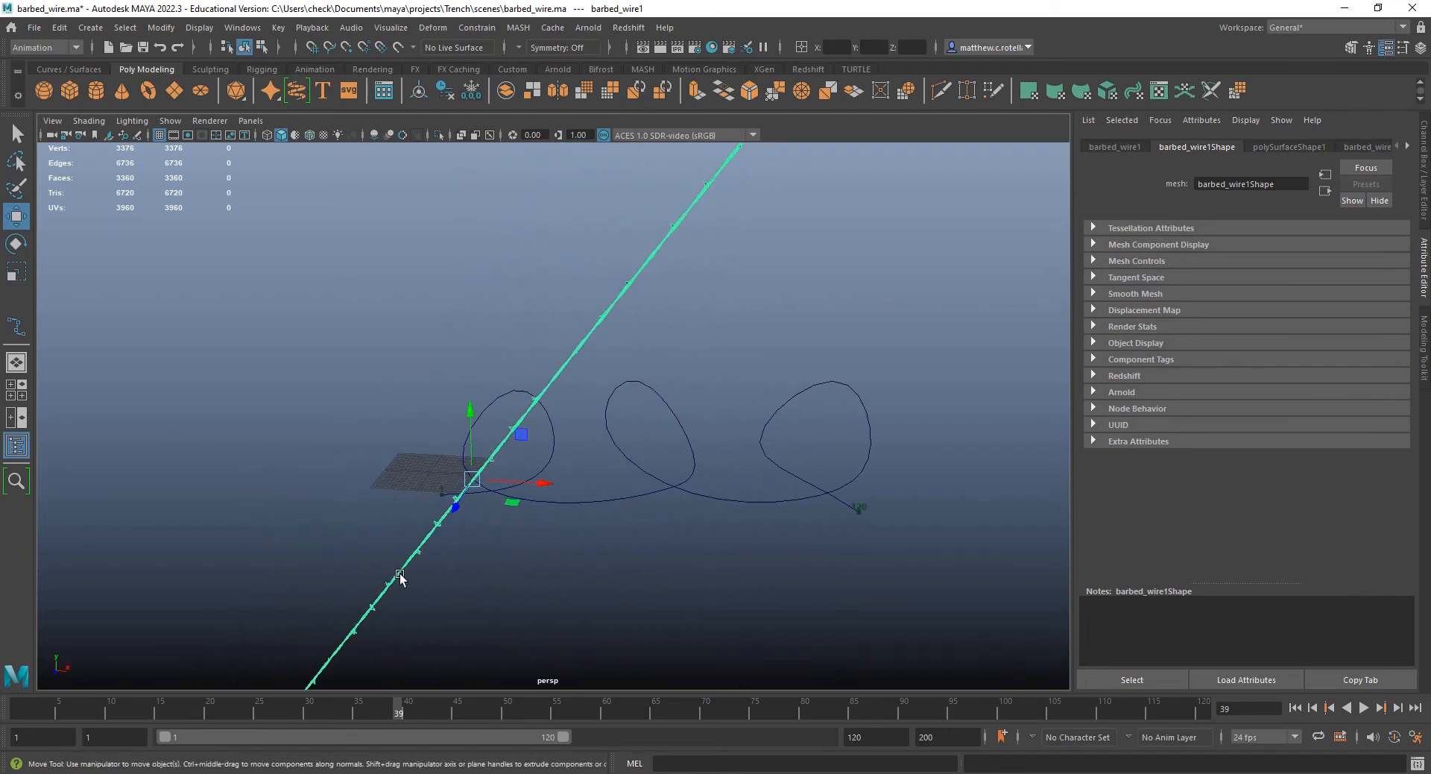
drag(293, 707, 521, 604)
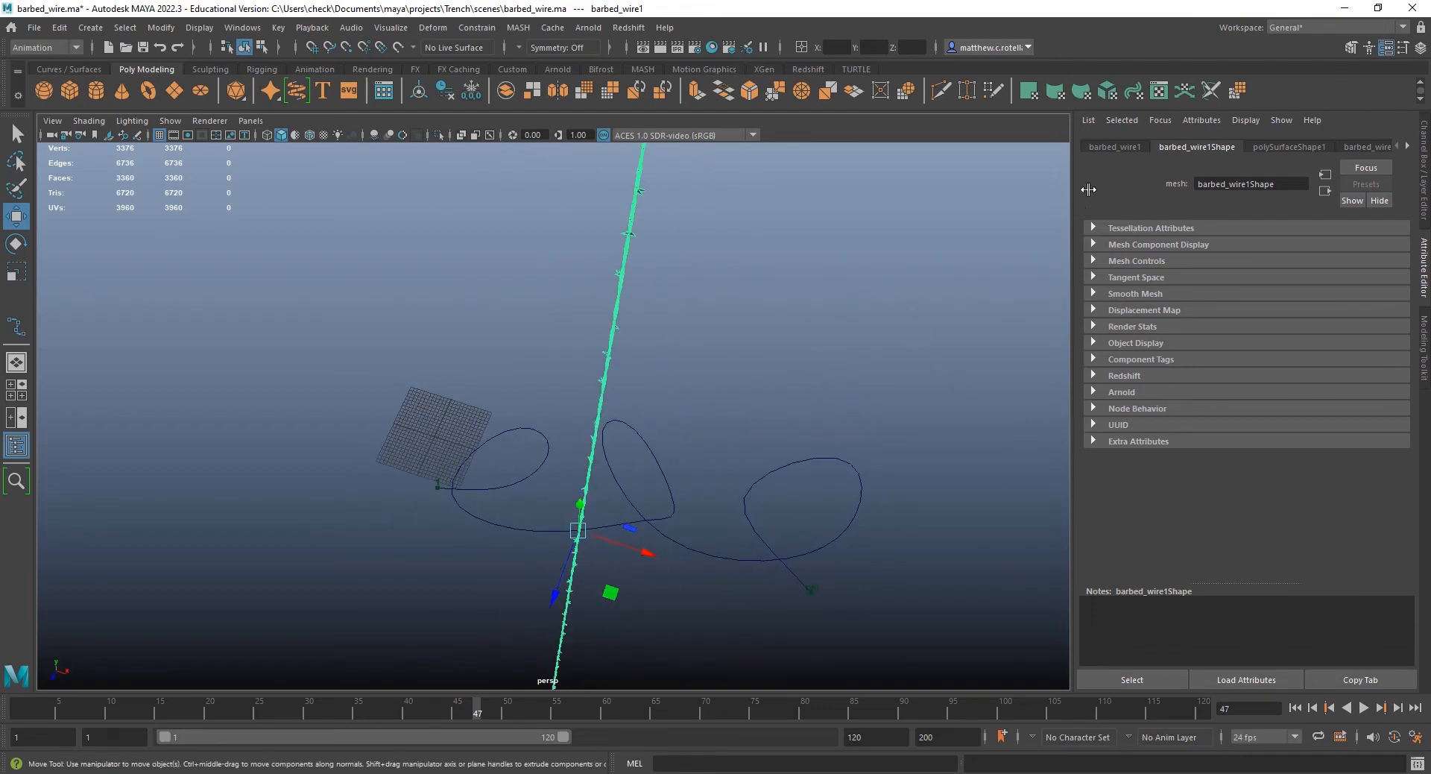
- Set the curve's motion path to up axis Z and front axis Y, then play the animation and return to frame 1
click(674, 522)
click(668, 521)
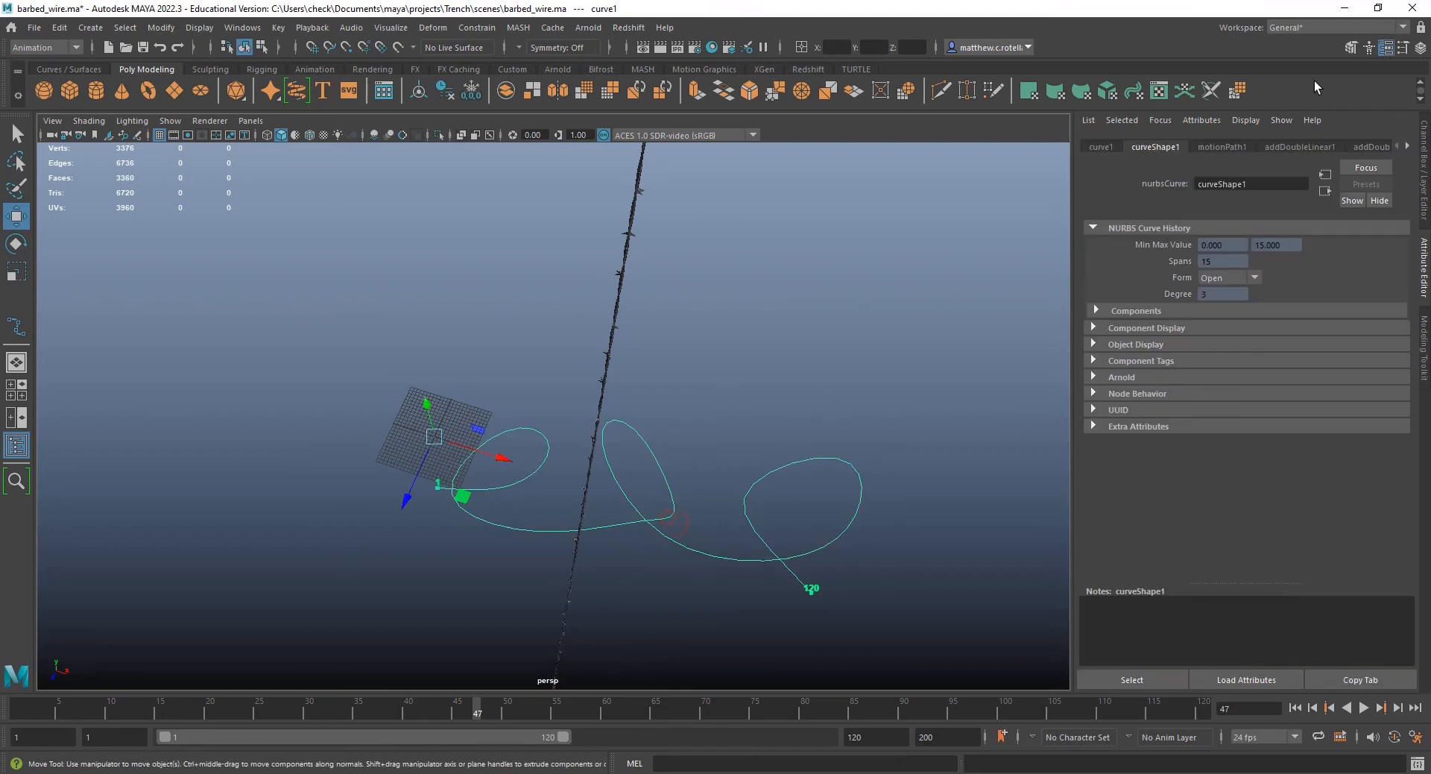
click(1226, 147)
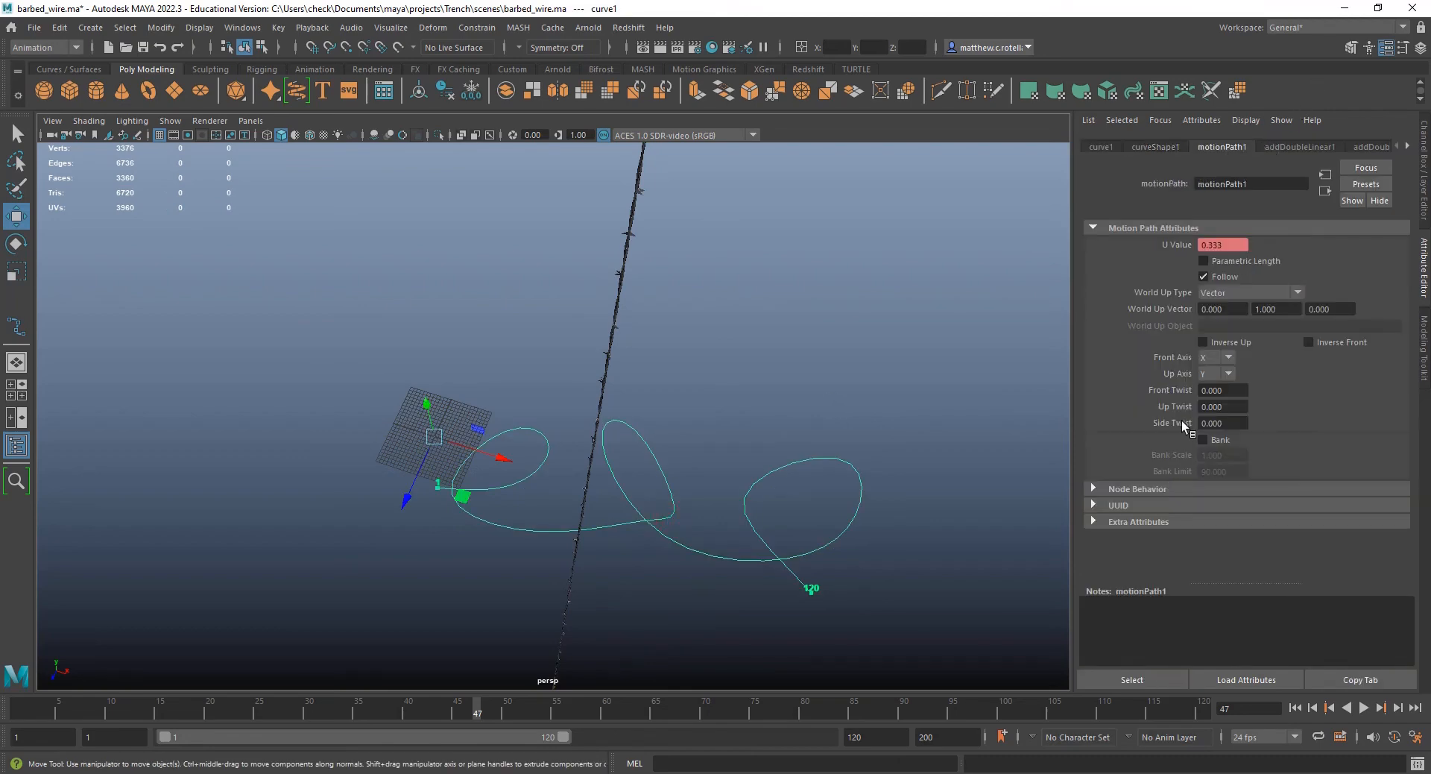
click(1227, 357)
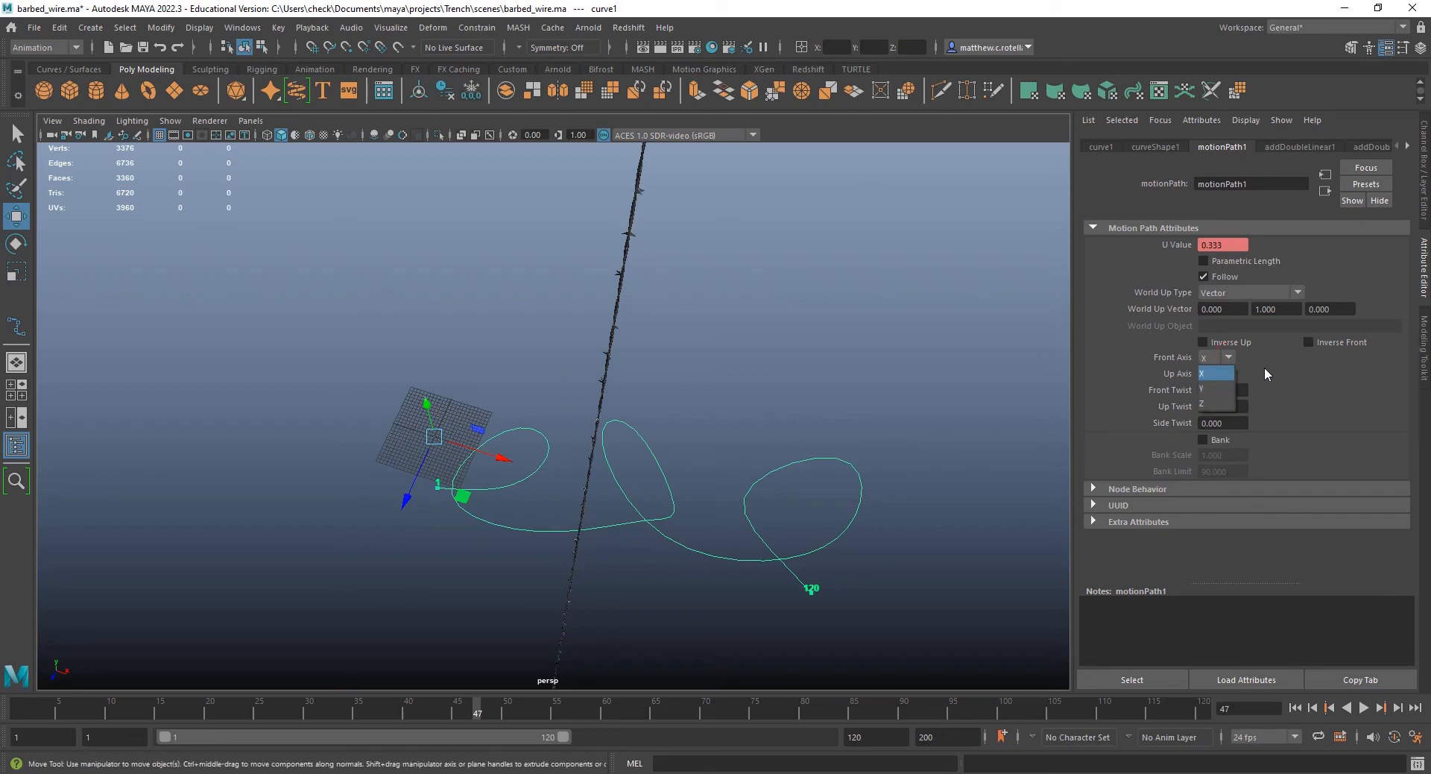
click(1264, 385)
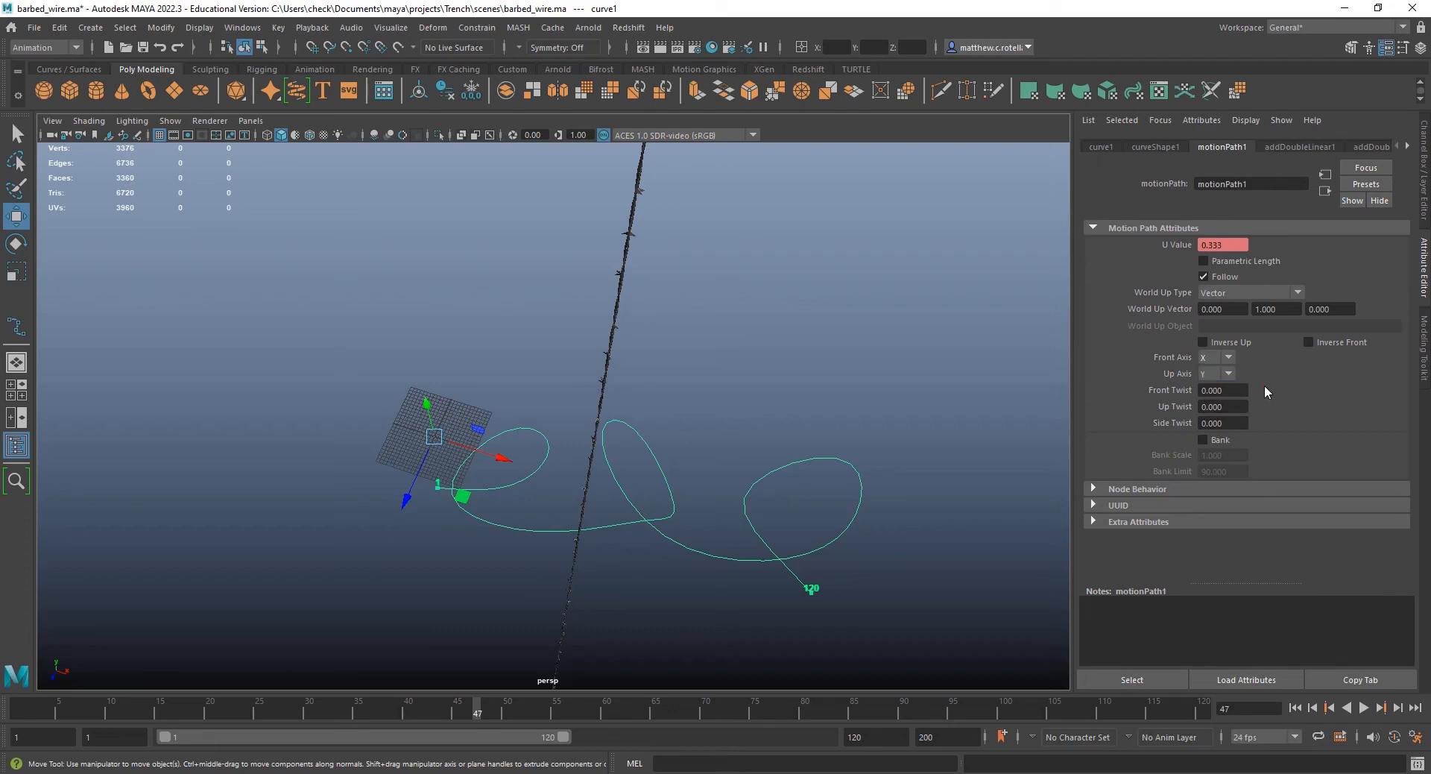
click(1222, 373)
click(1213, 422)
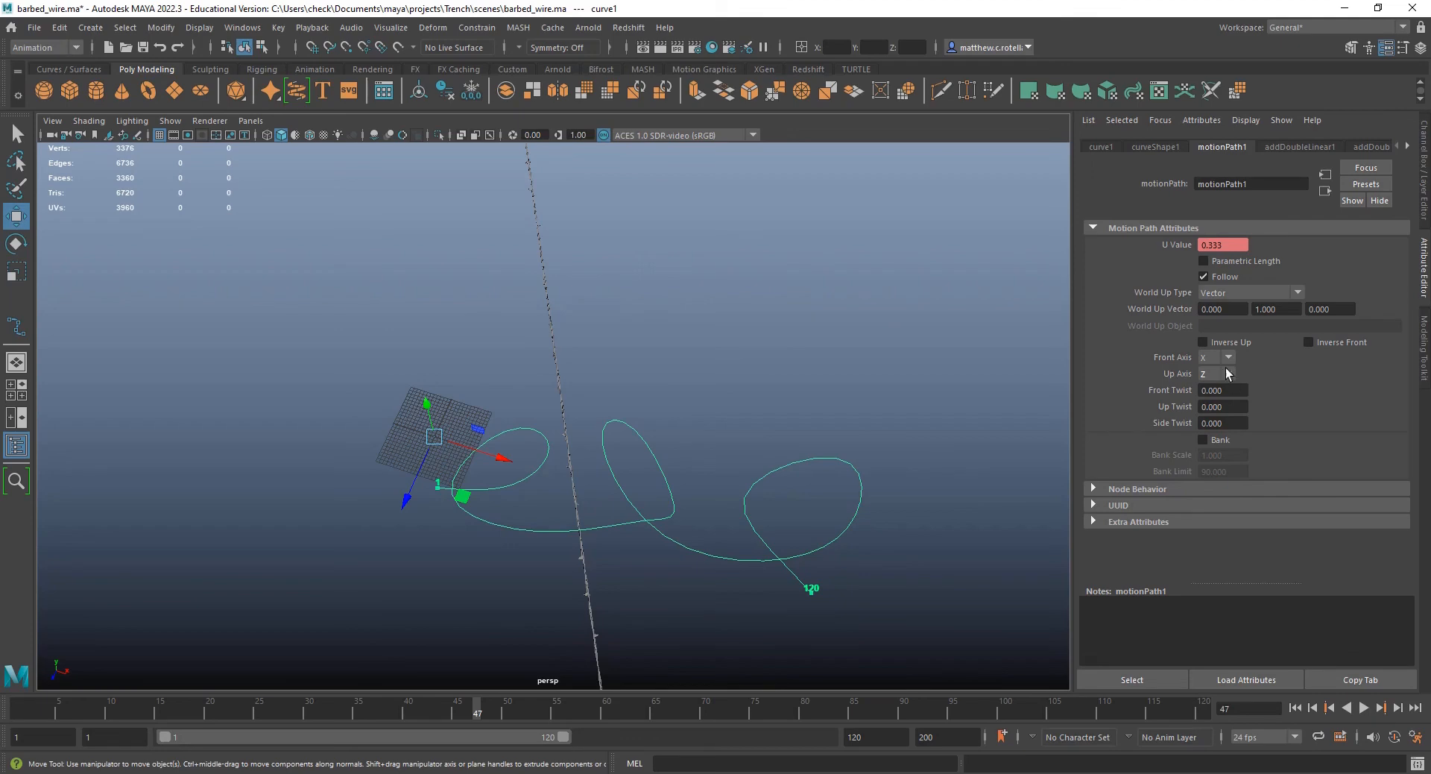
click(1223, 357)
click(1220, 387)
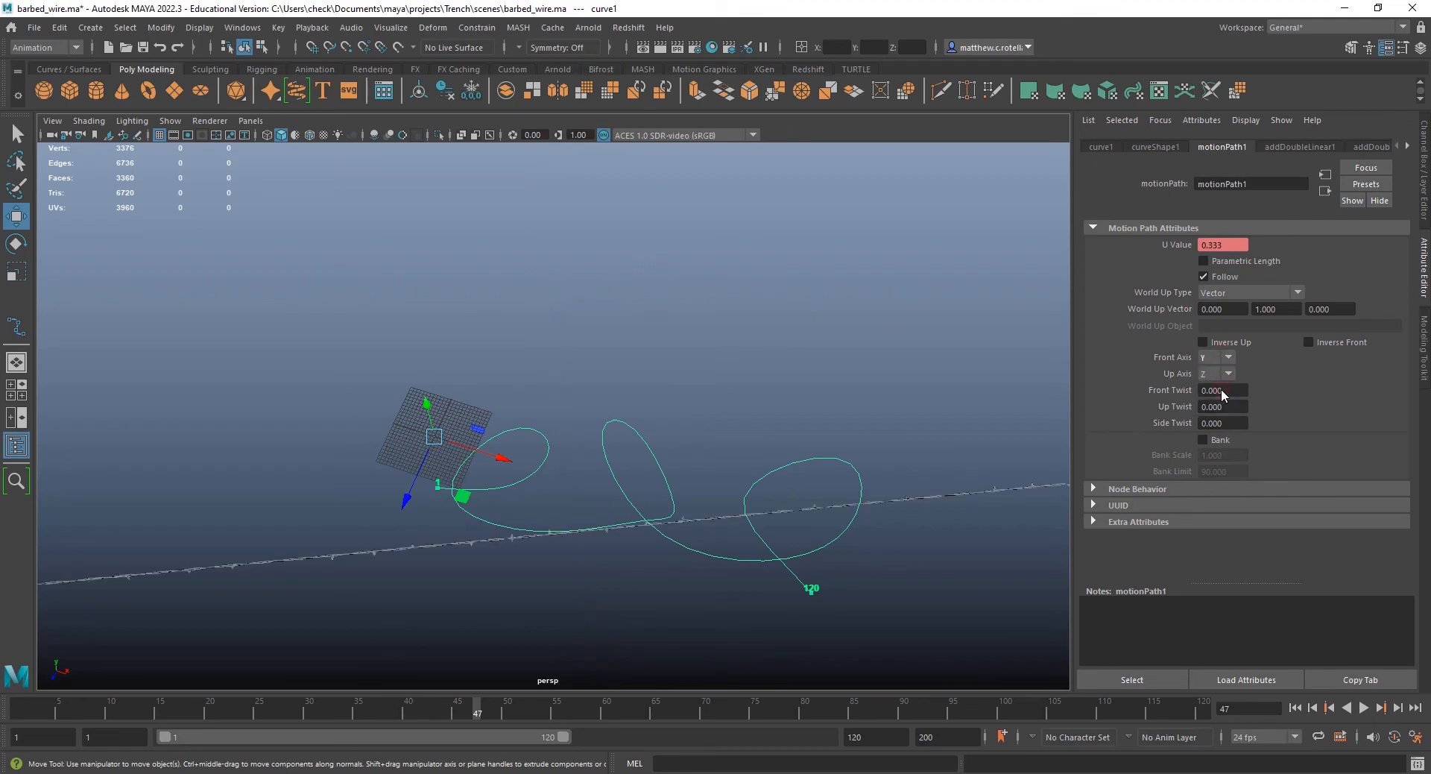
key(alt+v)
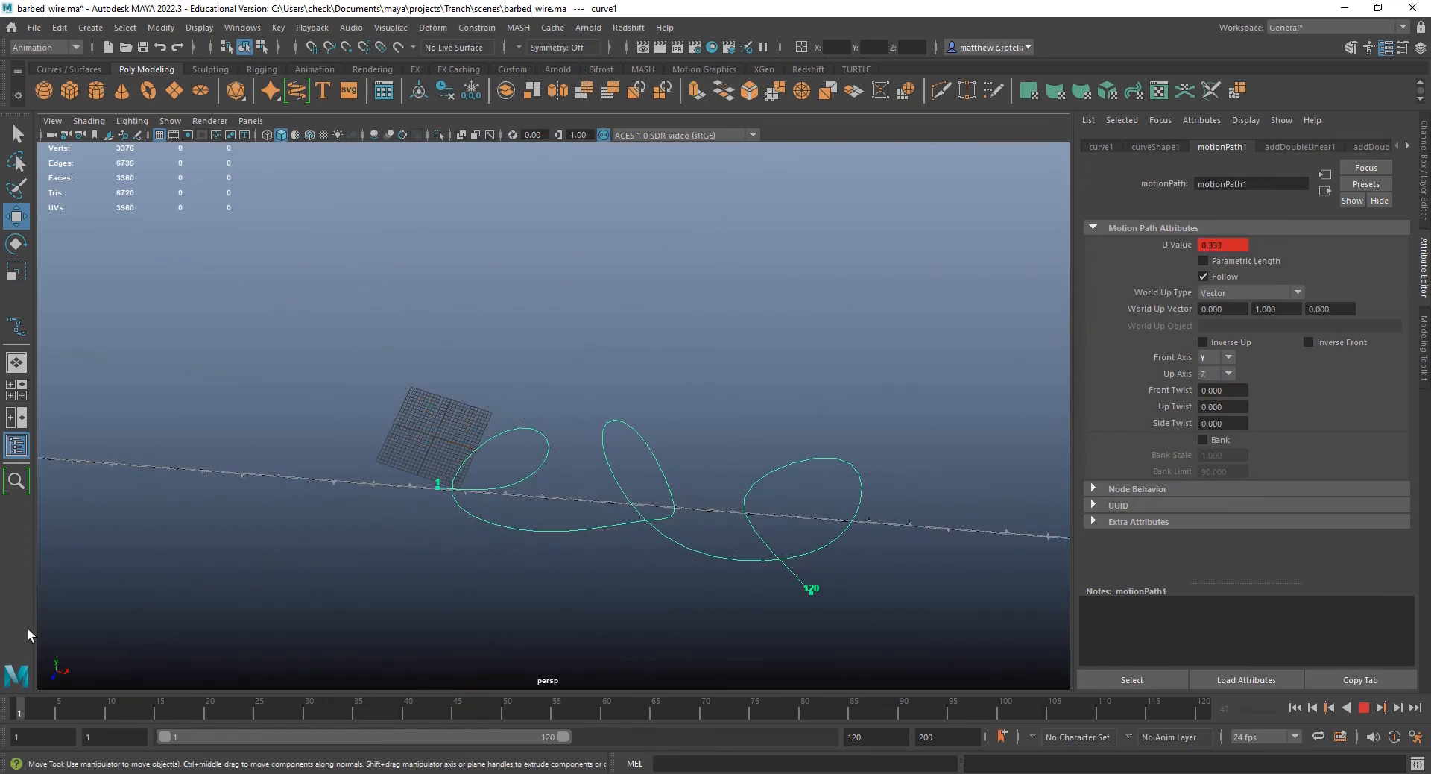
key(alt+shift+v)
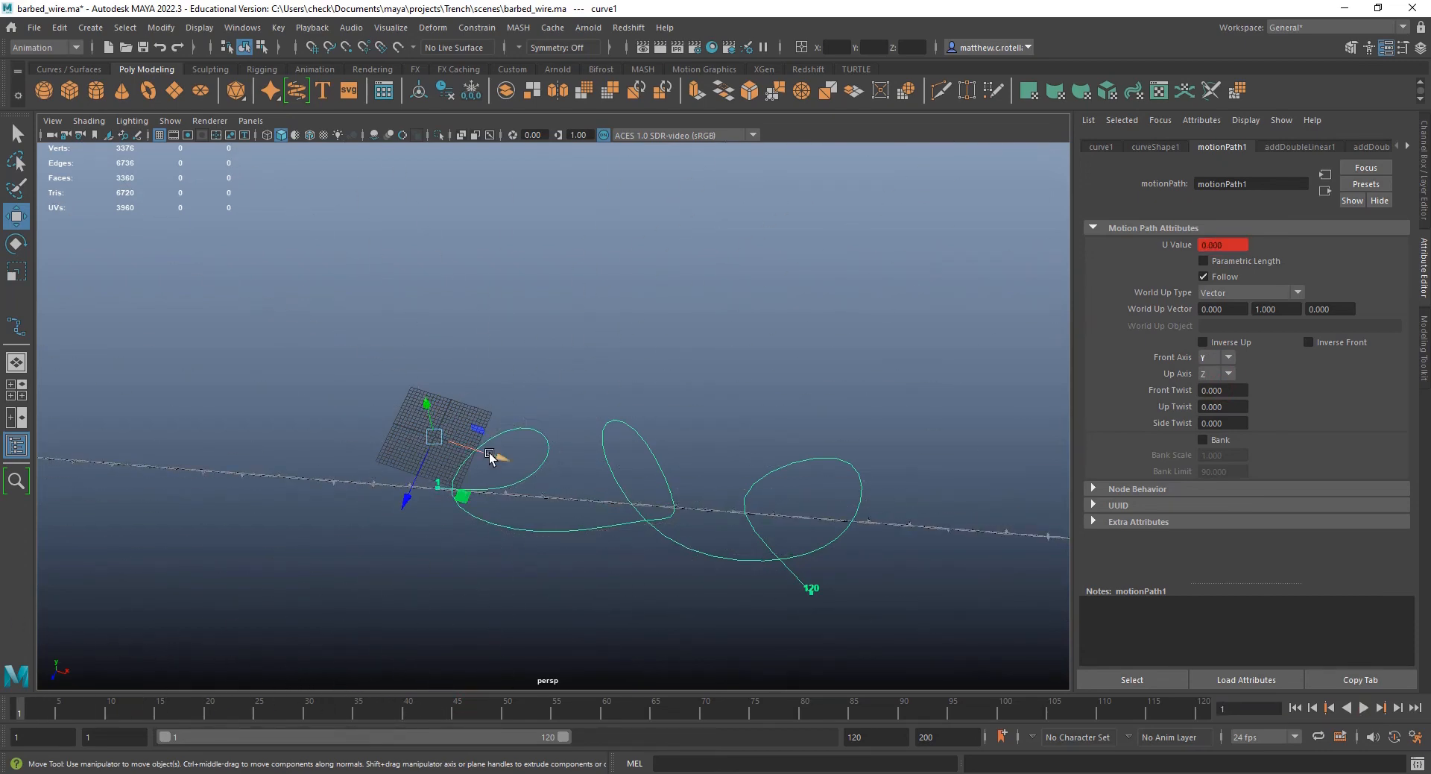
- Apply Flow Path Object to the barbed wire mesh so a lattice deforms it along the curve
scroll(493, 455, up, 3)
alt+drag(571, 466, 476, 469)
click(357, 471)
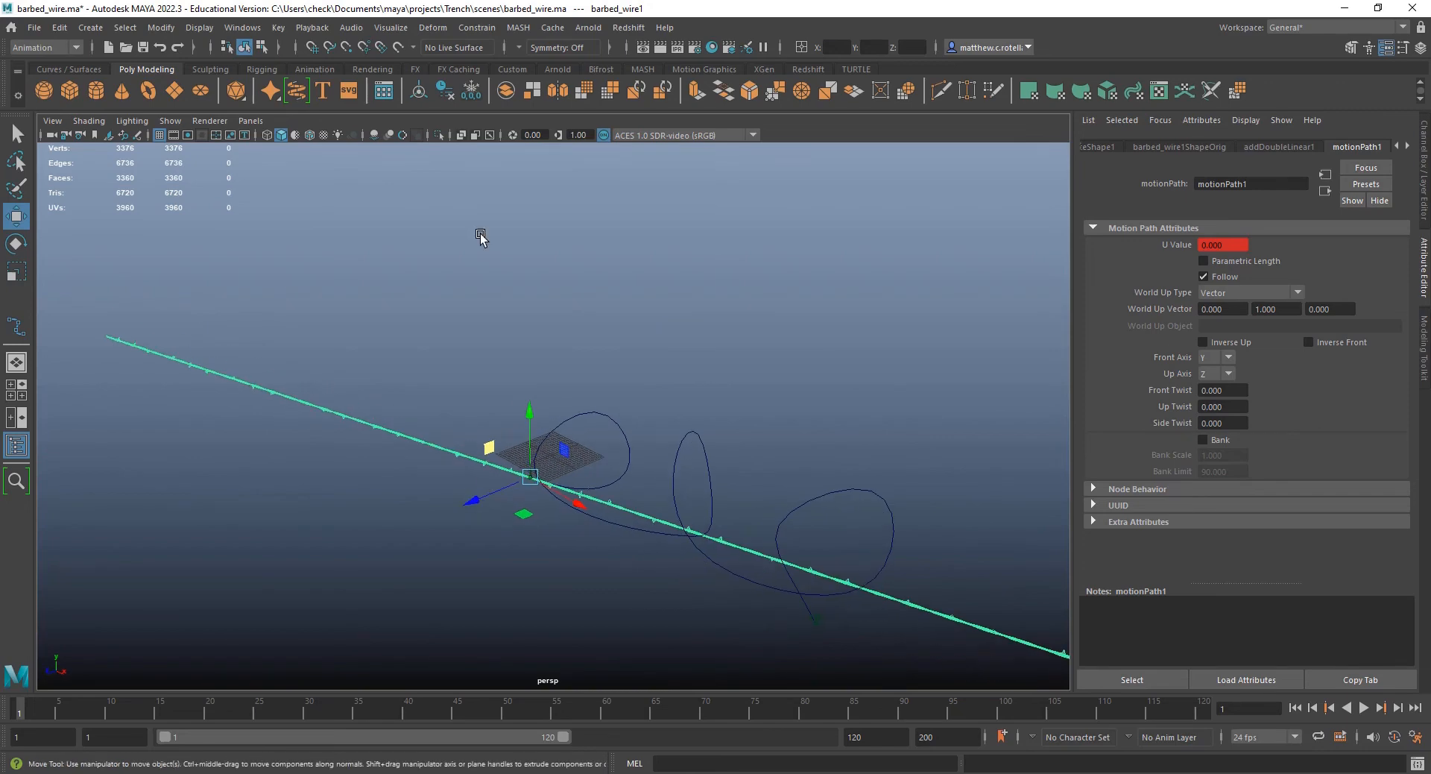
click(476, 28)
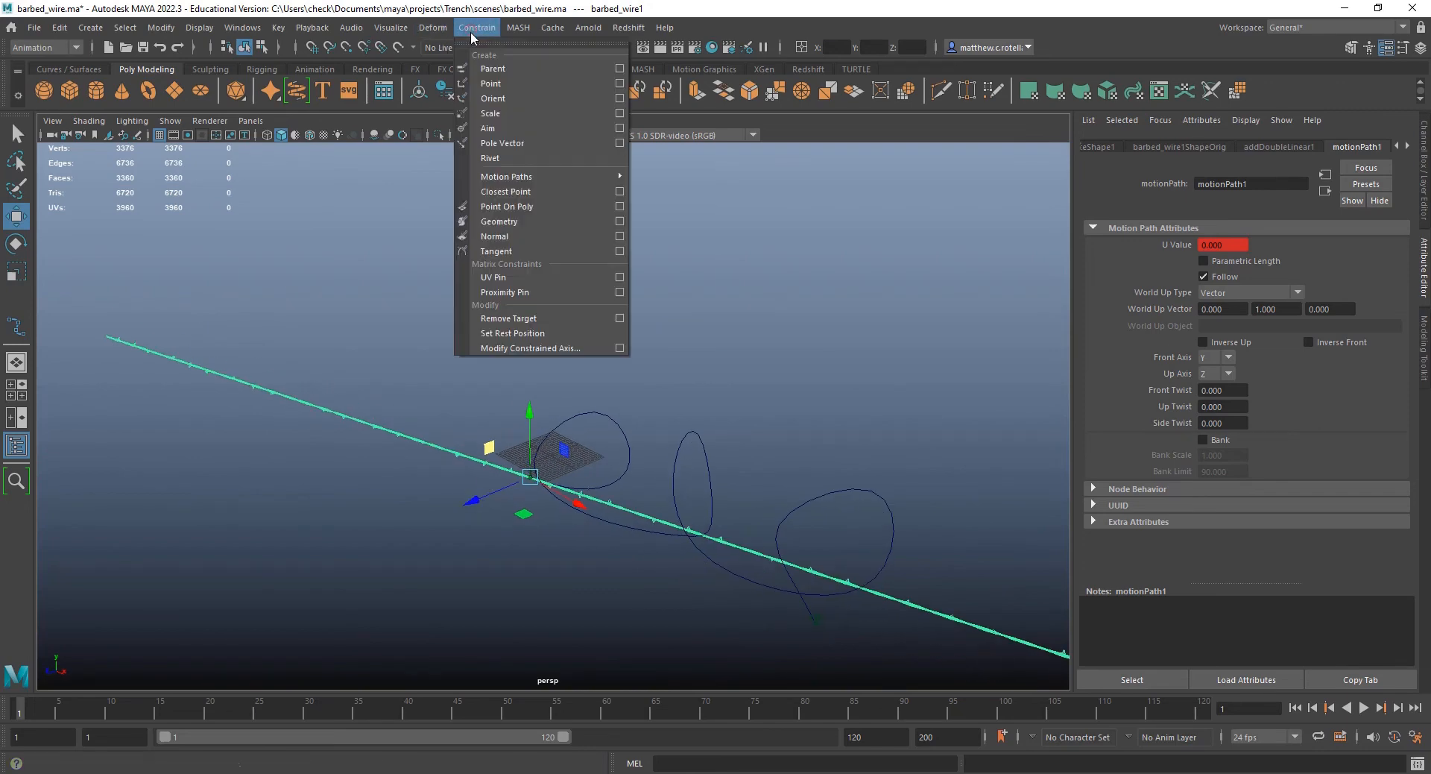
mouse_move(533, 176)
click(680, 192)
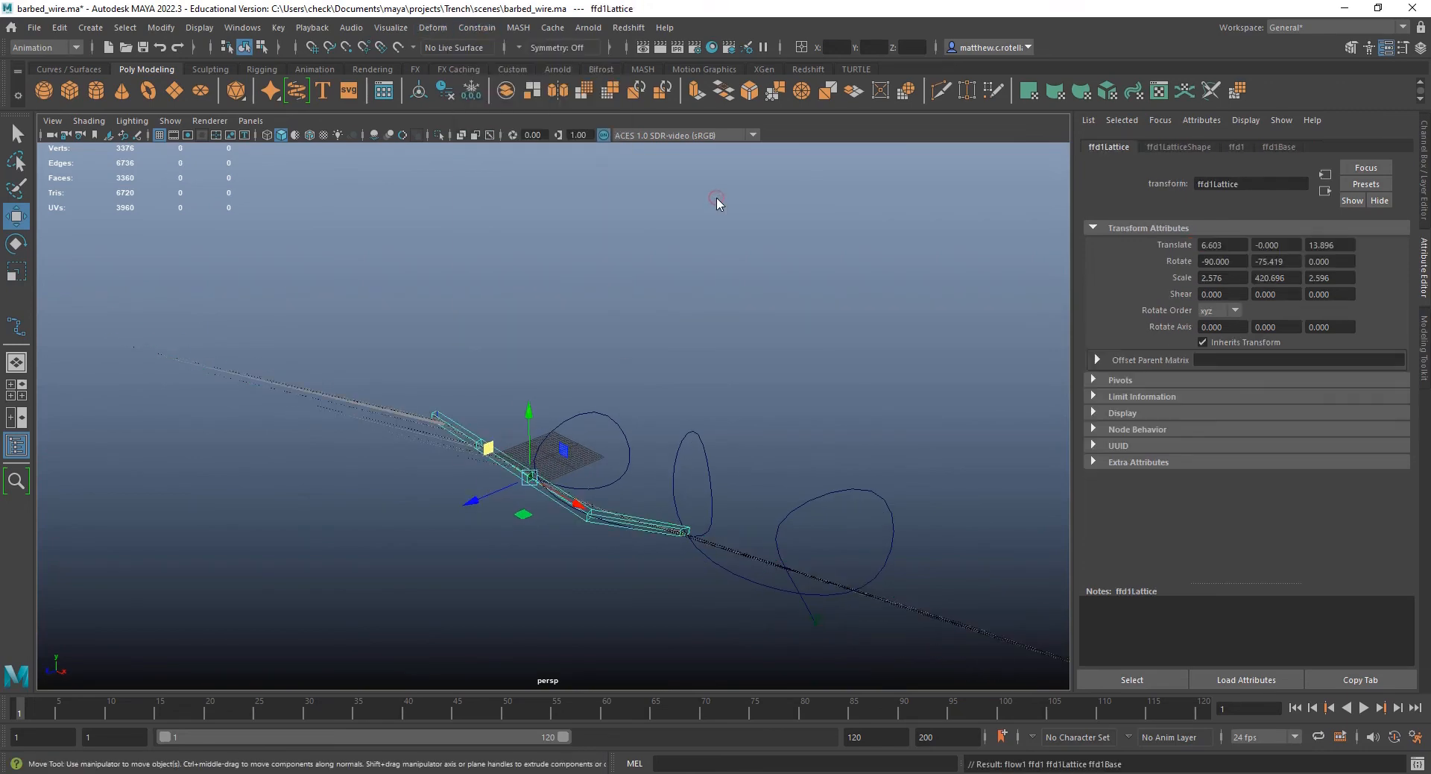
- Play and scrub the animation to frame 39, and examine how the flow lattice deforms the wire up close
key(alt+v)
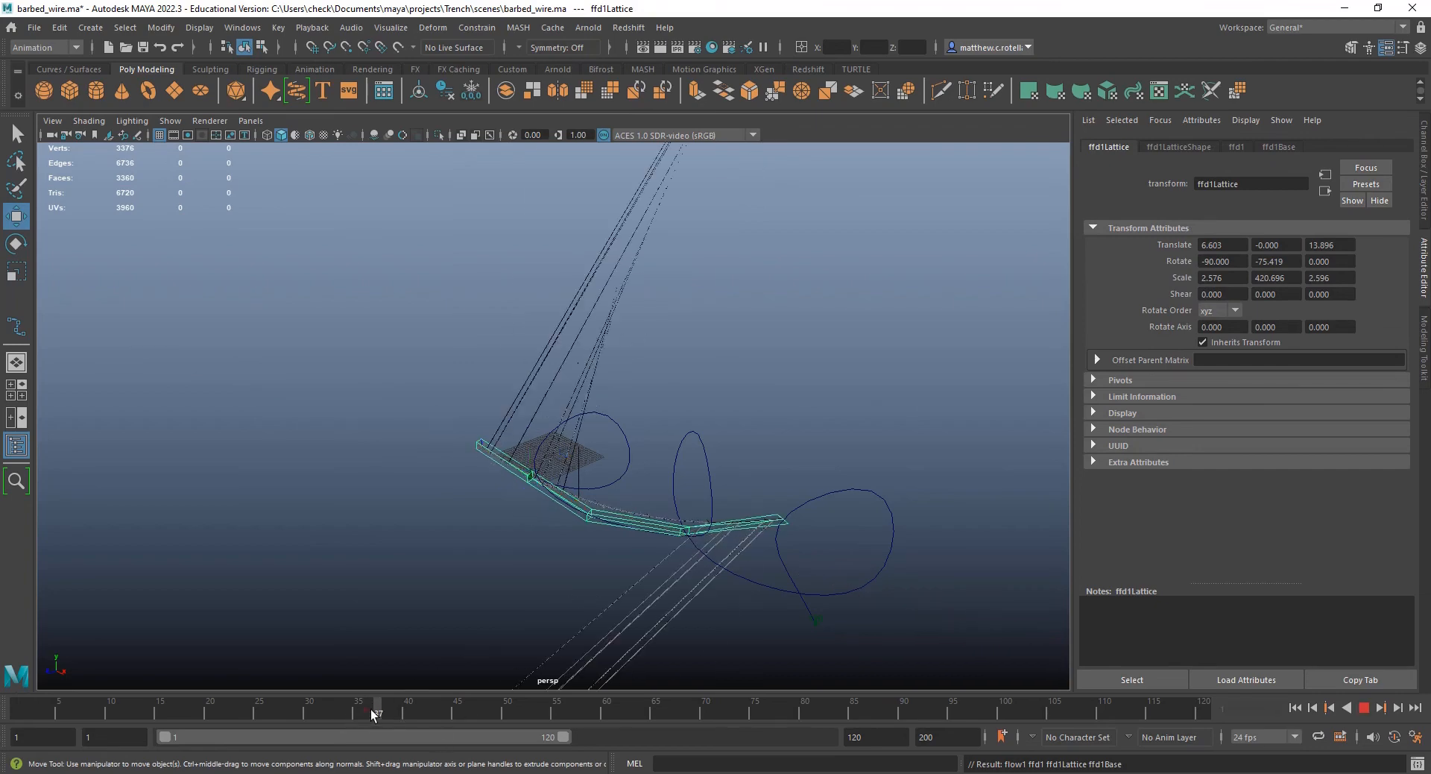
drag(574, 711, 398, 705)
alt+drag(603, 538, 652, 578)
alt+middle_drag(651, 578, 515, 515)
alt+right_drag(514, 515, 514, 674)
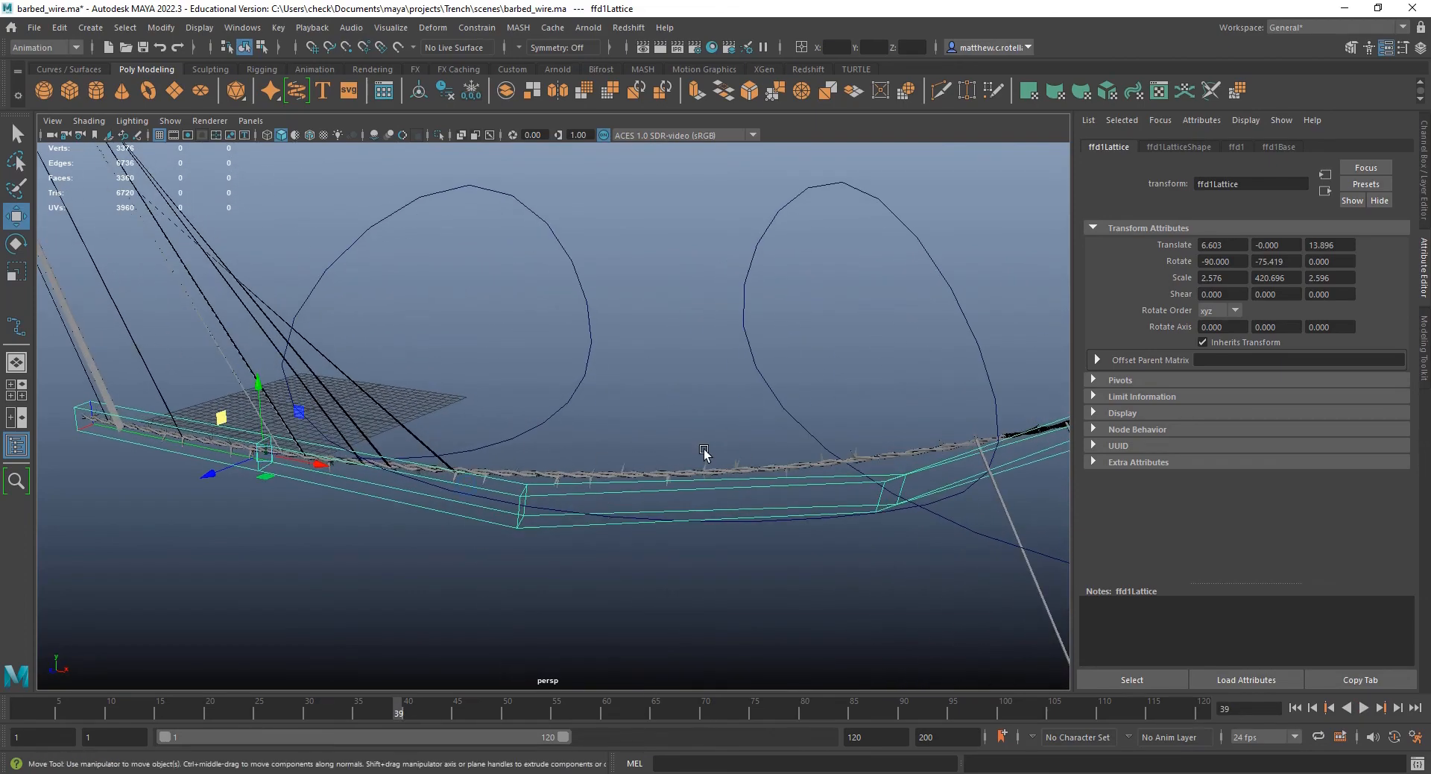
alt+right_drag(686, 500, 693, 651)
alt+middle_drag(707, 610, 577, 578)
alt+drag(577, 578, 718, 520)
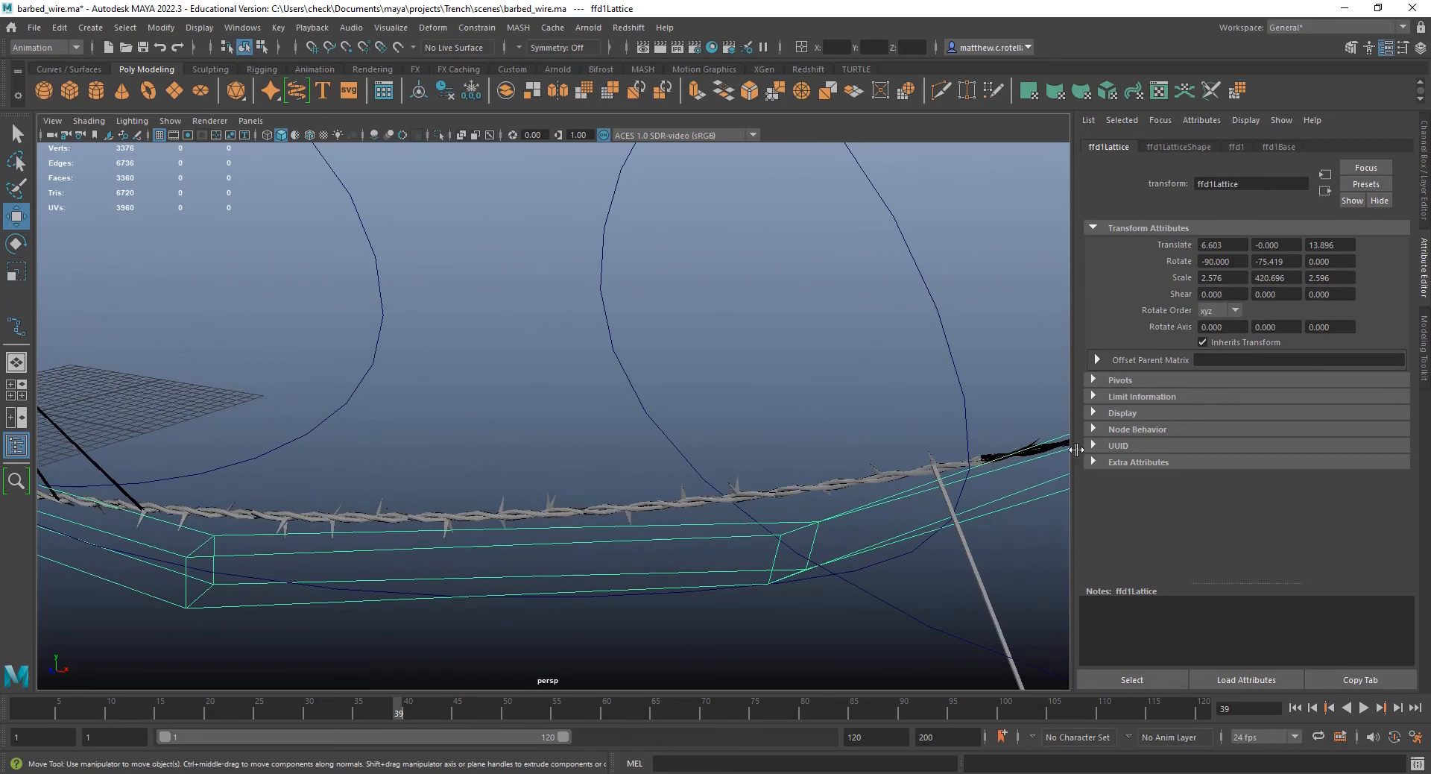
- Set the ffd1 deformer's Outside Lattice option to All
click(1235, 147)
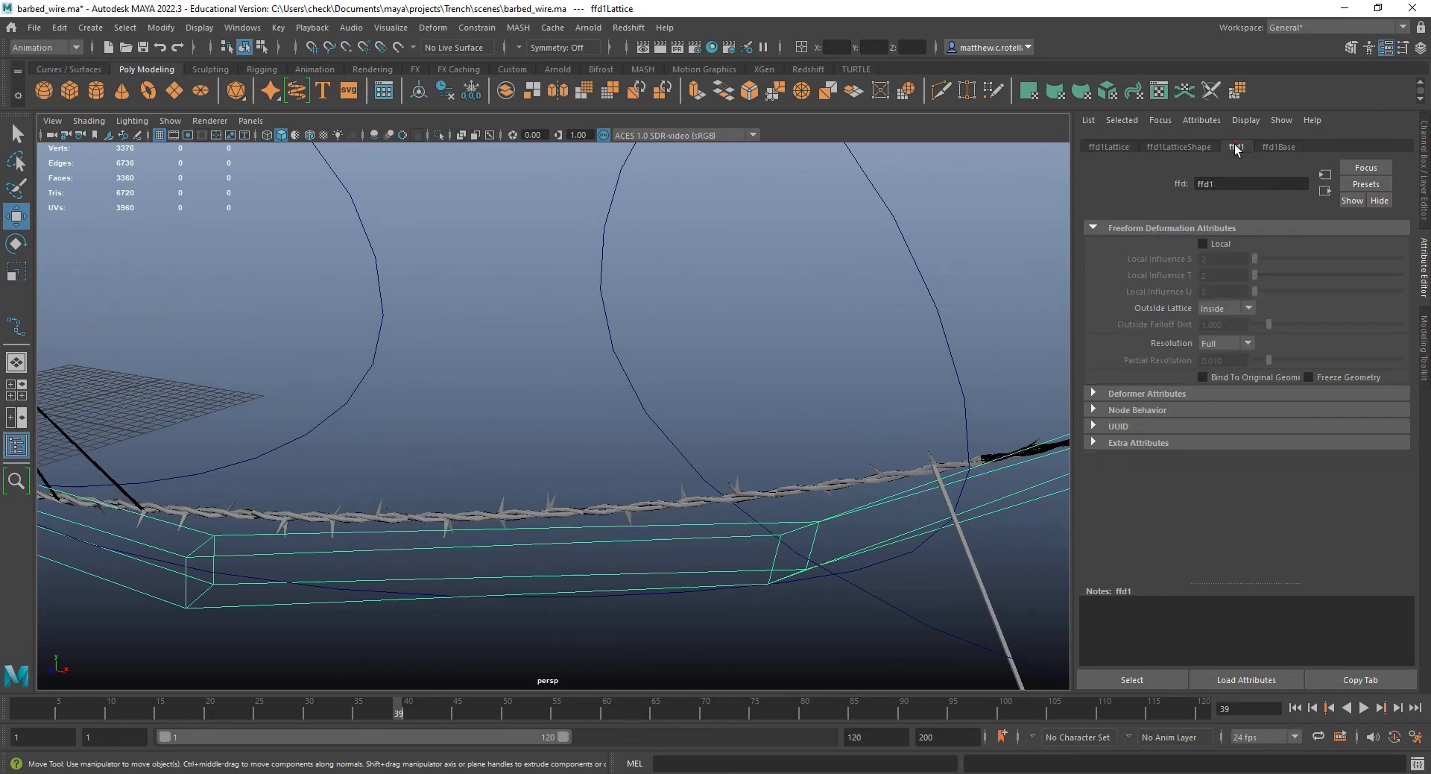
click(1222, 309)
click(1211, 339)
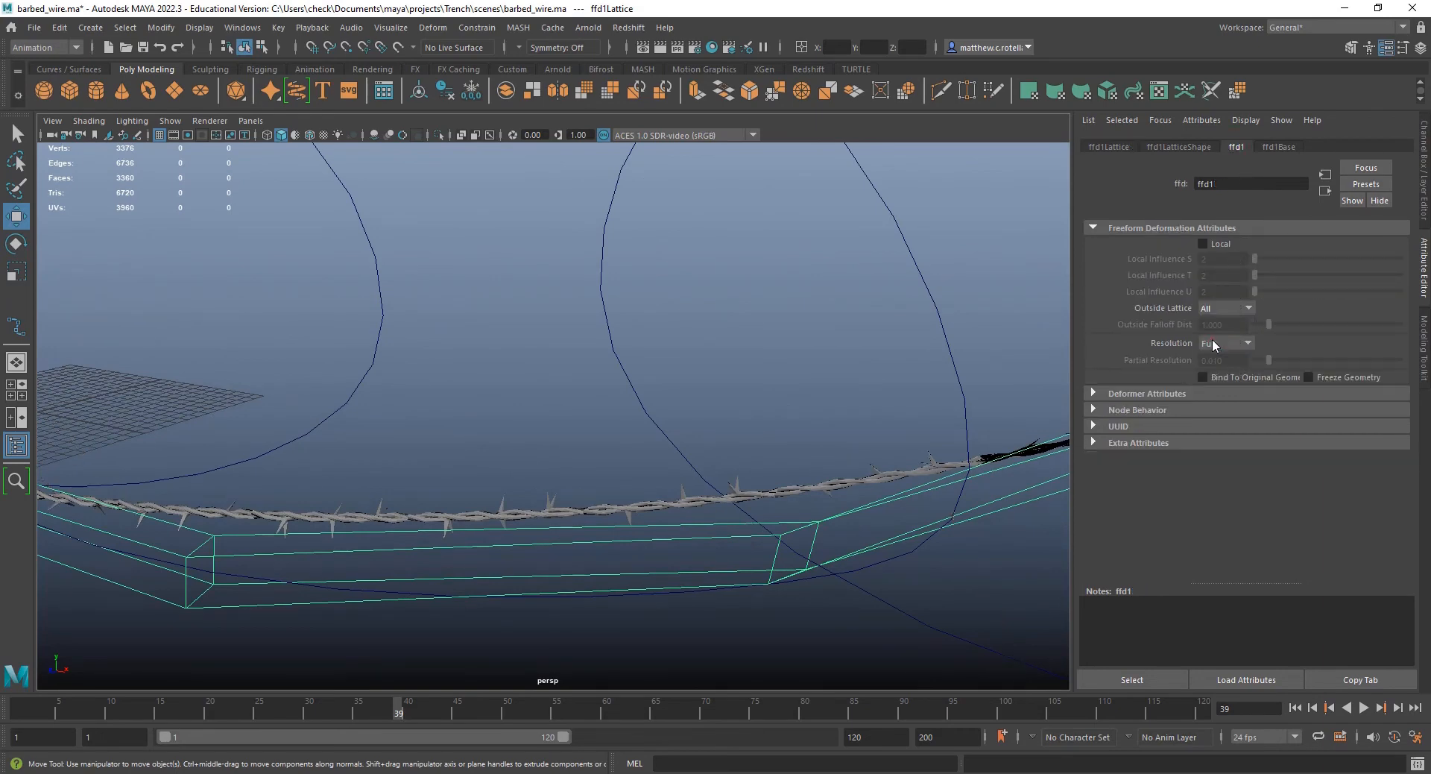
- Raise the flow lattice's T Divisions to 400 so the wire bends along the curve's loops
scroll(759, 435, down, 5)
alt+drag(619, 424, 529, 488)
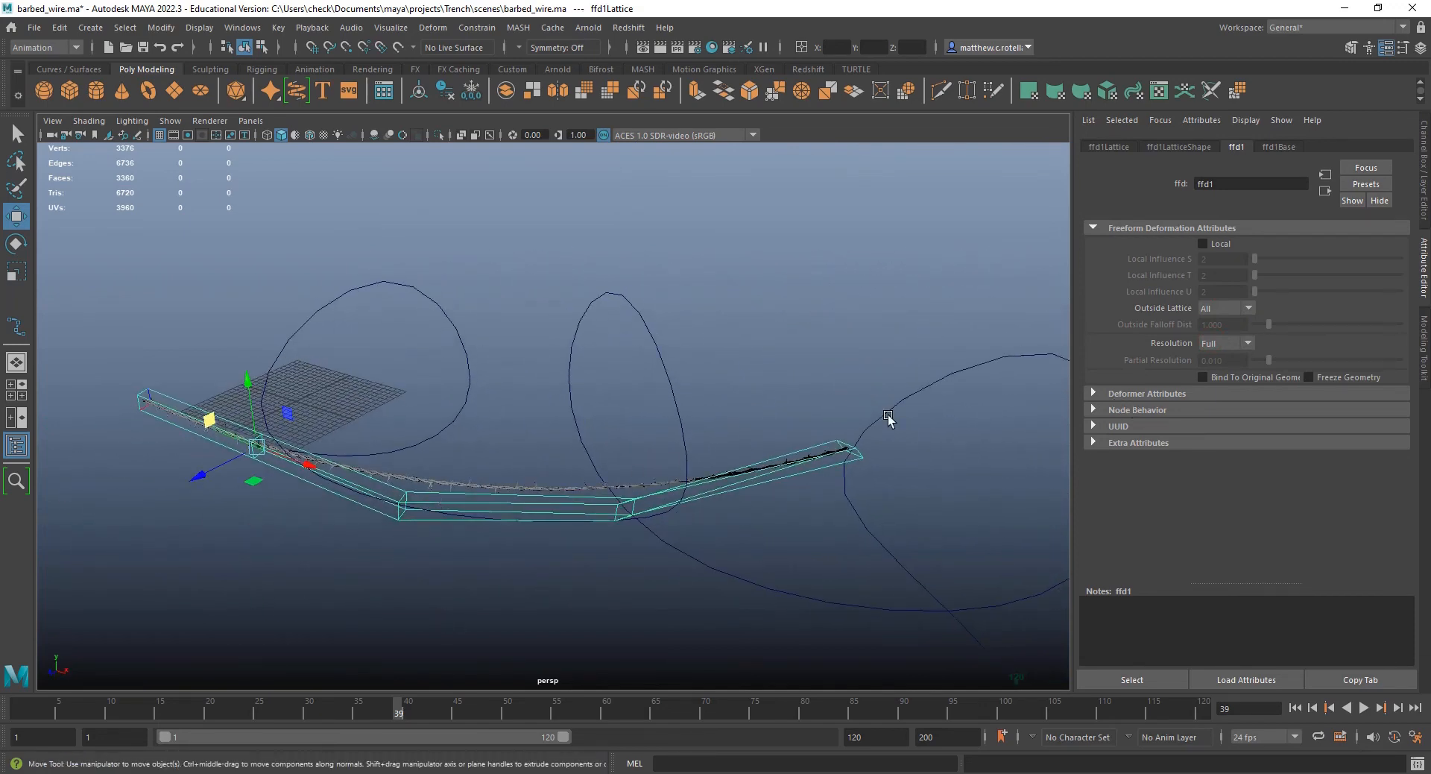
alt+drag(587, 384, 619, 417)
alt+drag(504, 534, 725, 412)
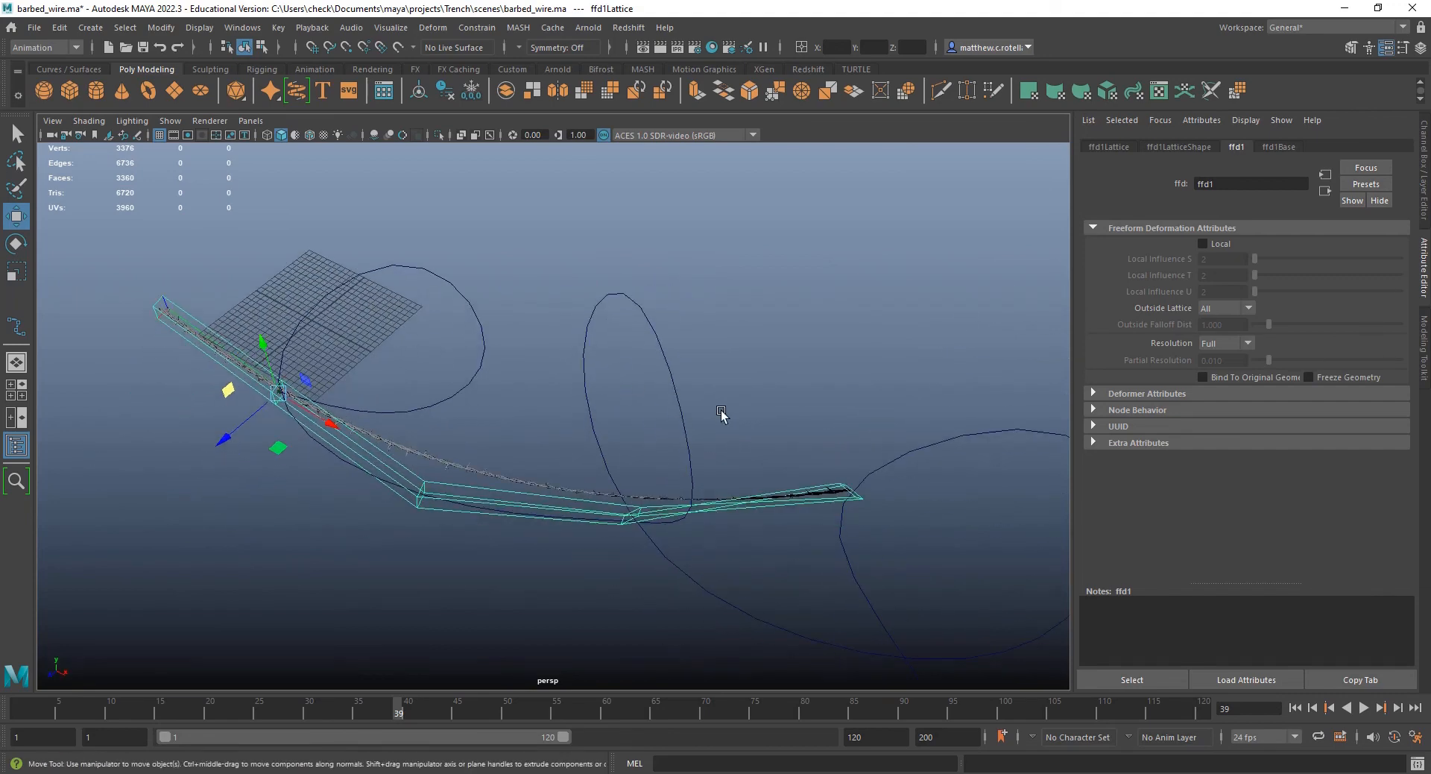
alt+right_drag(537, 492, 572, 578)
alt+middle_drag(572, 578, 624, 513)
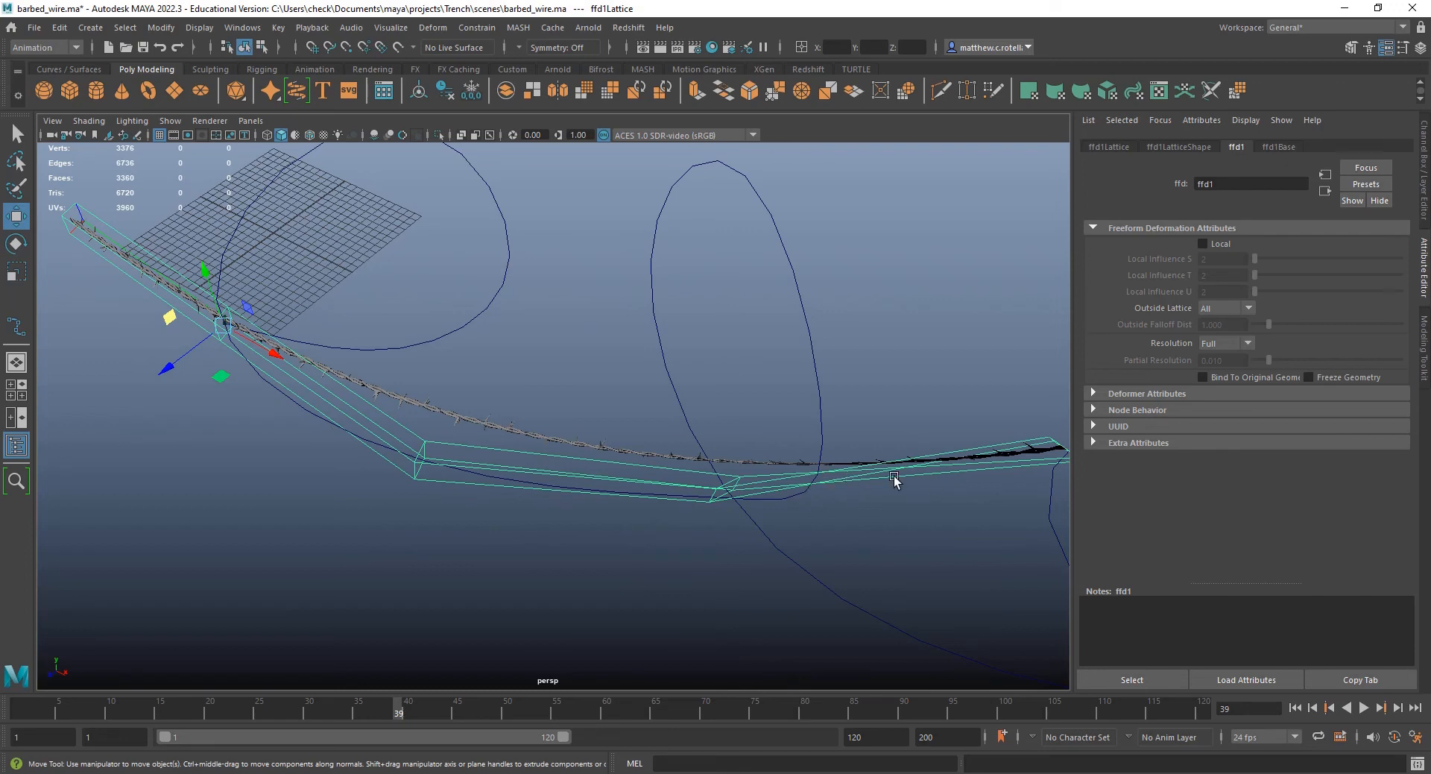
click(1199, 147)
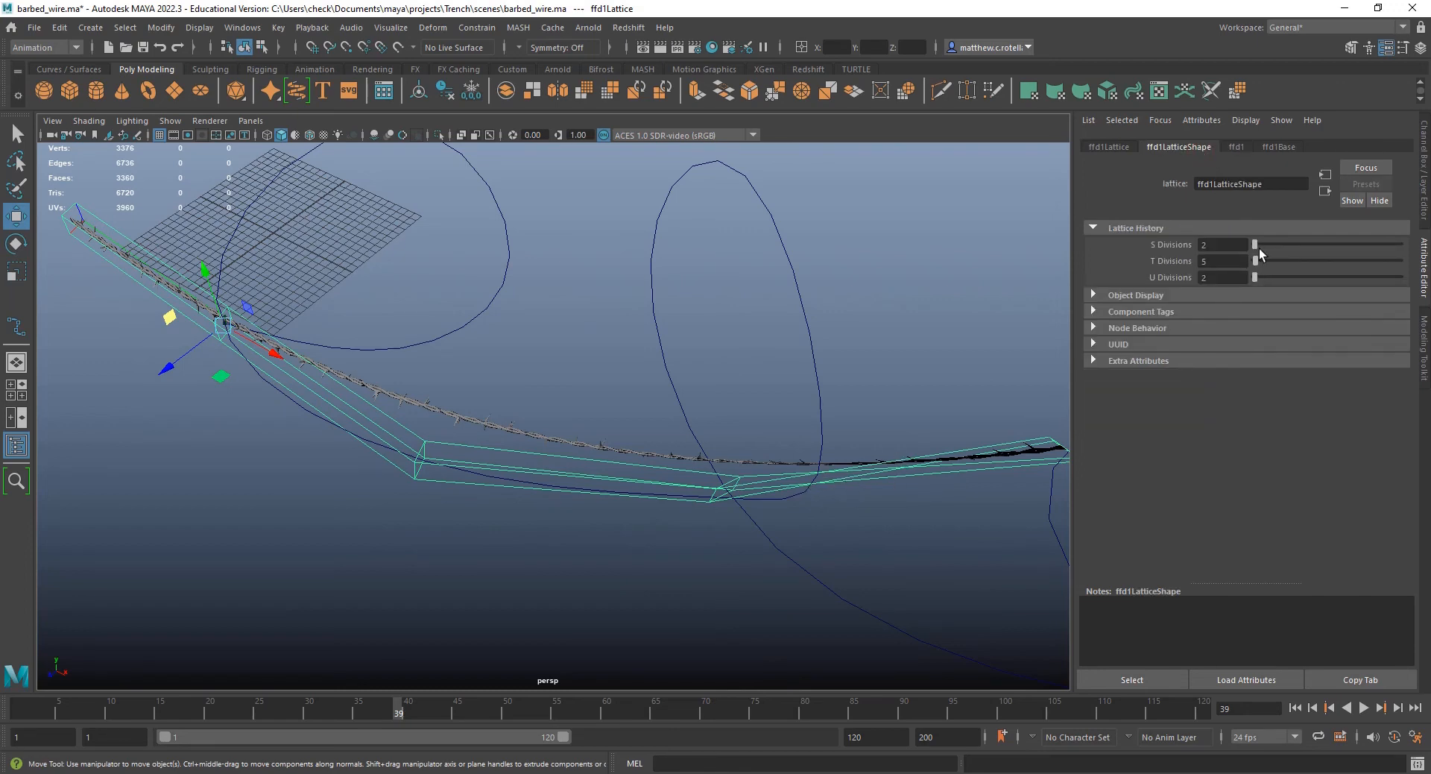
drag(1255, 246, 1428, 262)
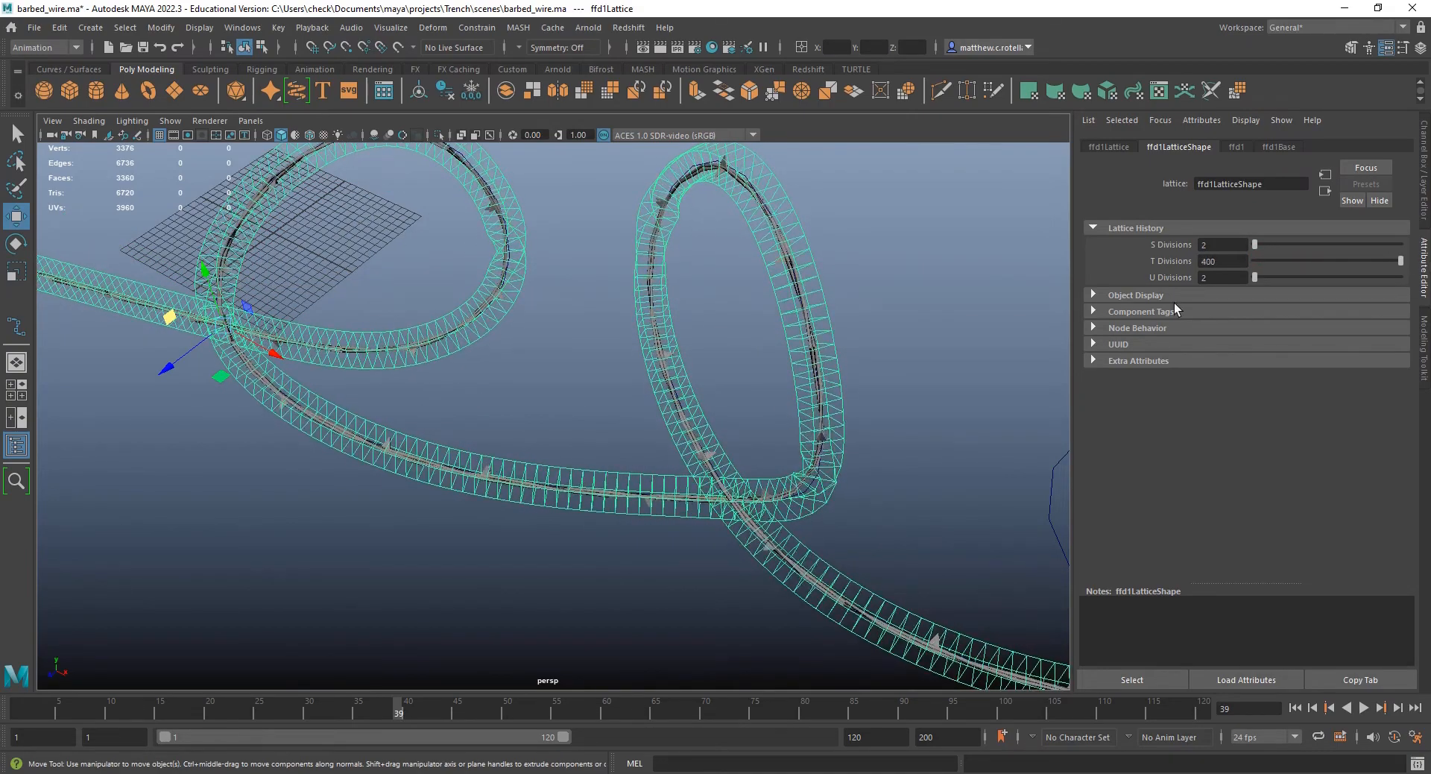
- Examine the deformed wire and its lattice around the tight bends and along the whole coil
alt+drag(892, 327, 793, 276)
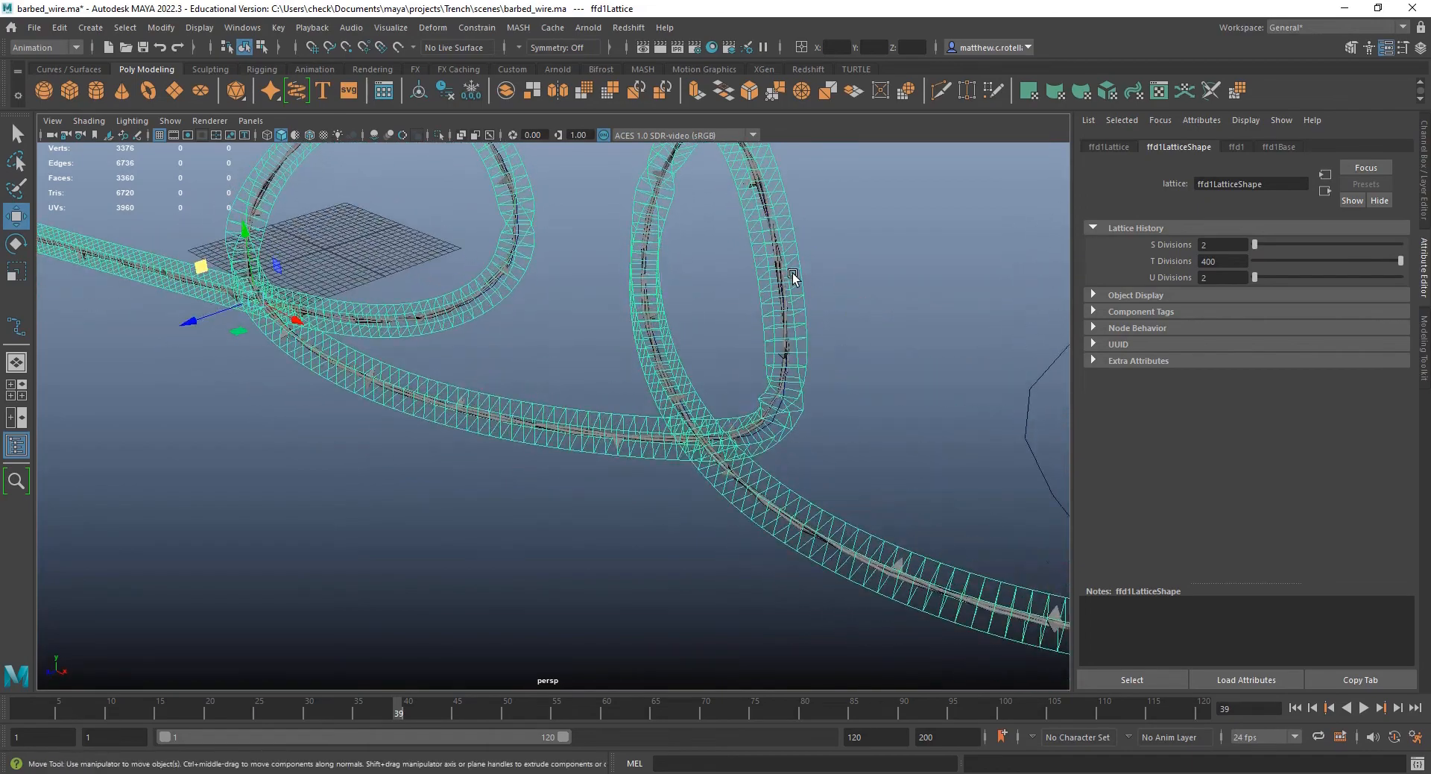
alt+middle_drag(793, 276, 702, 408)
alt+right_drag(701, 409, 705, 578)
alt+middle_drag(705, 578, 731, 450)
alt+right_drag(731, 450, 696, 533)
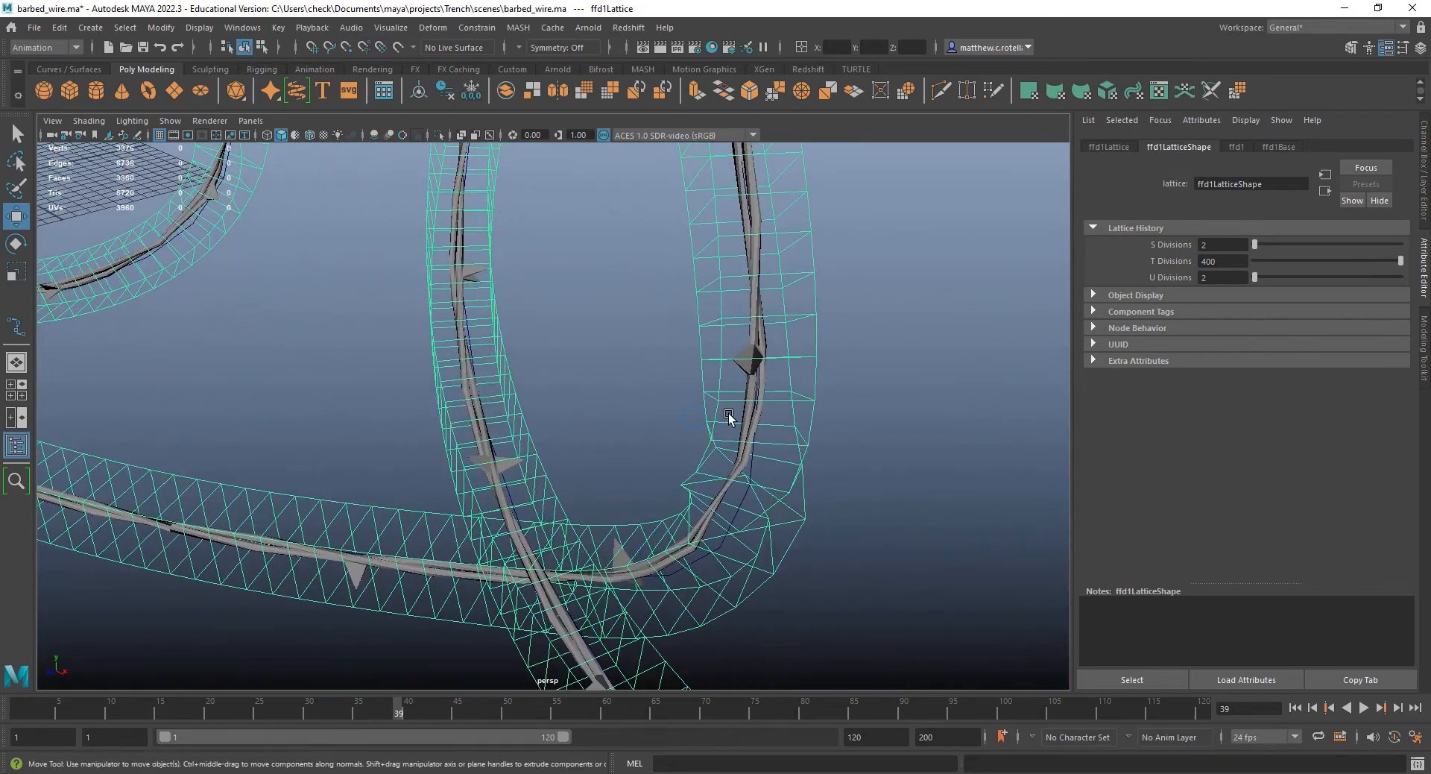
alt+drag(482, 500, 584, 489)
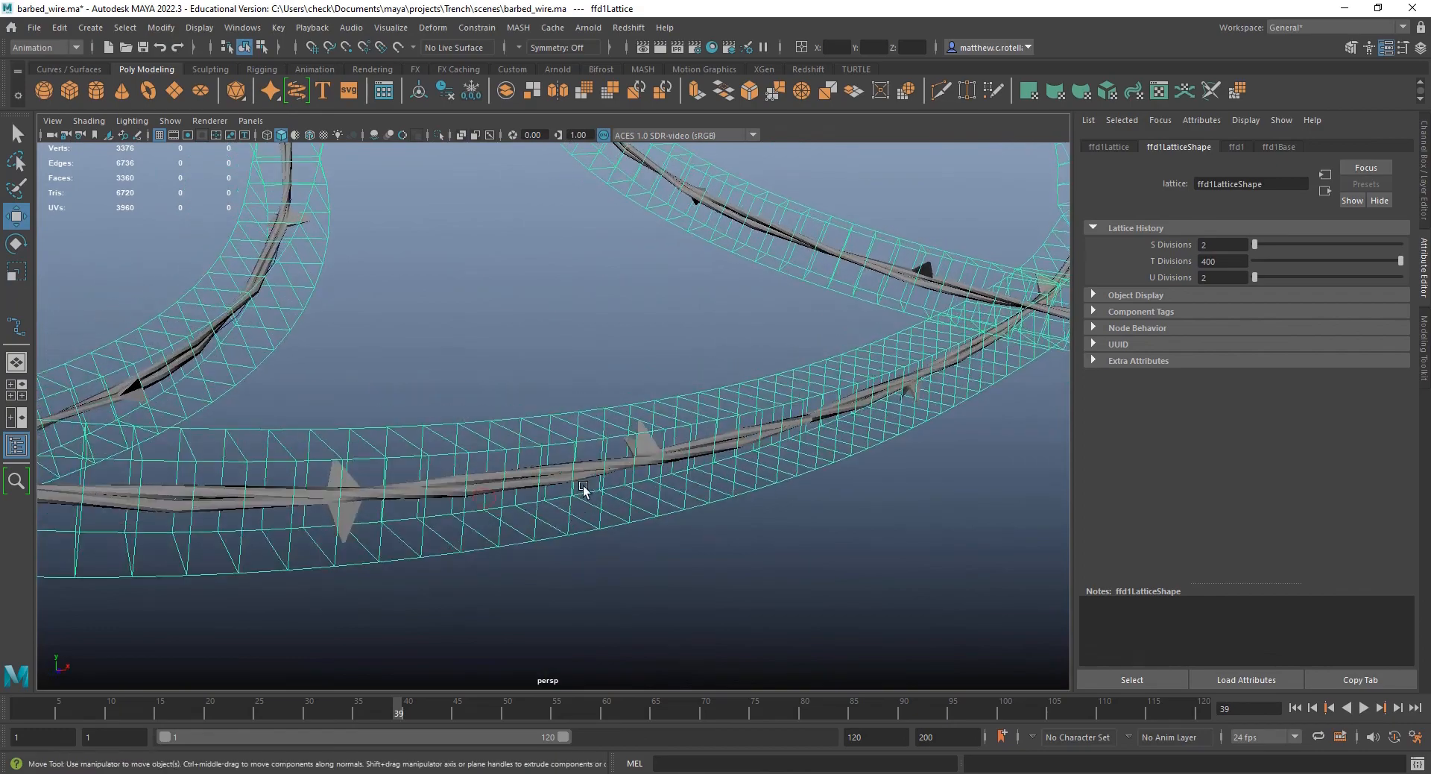
alt+right_drag(584, 488, 588, 368)
alt+middle_drag(588, 368, 837, 428)
alt+right_drag(837, 428, 816, 433)
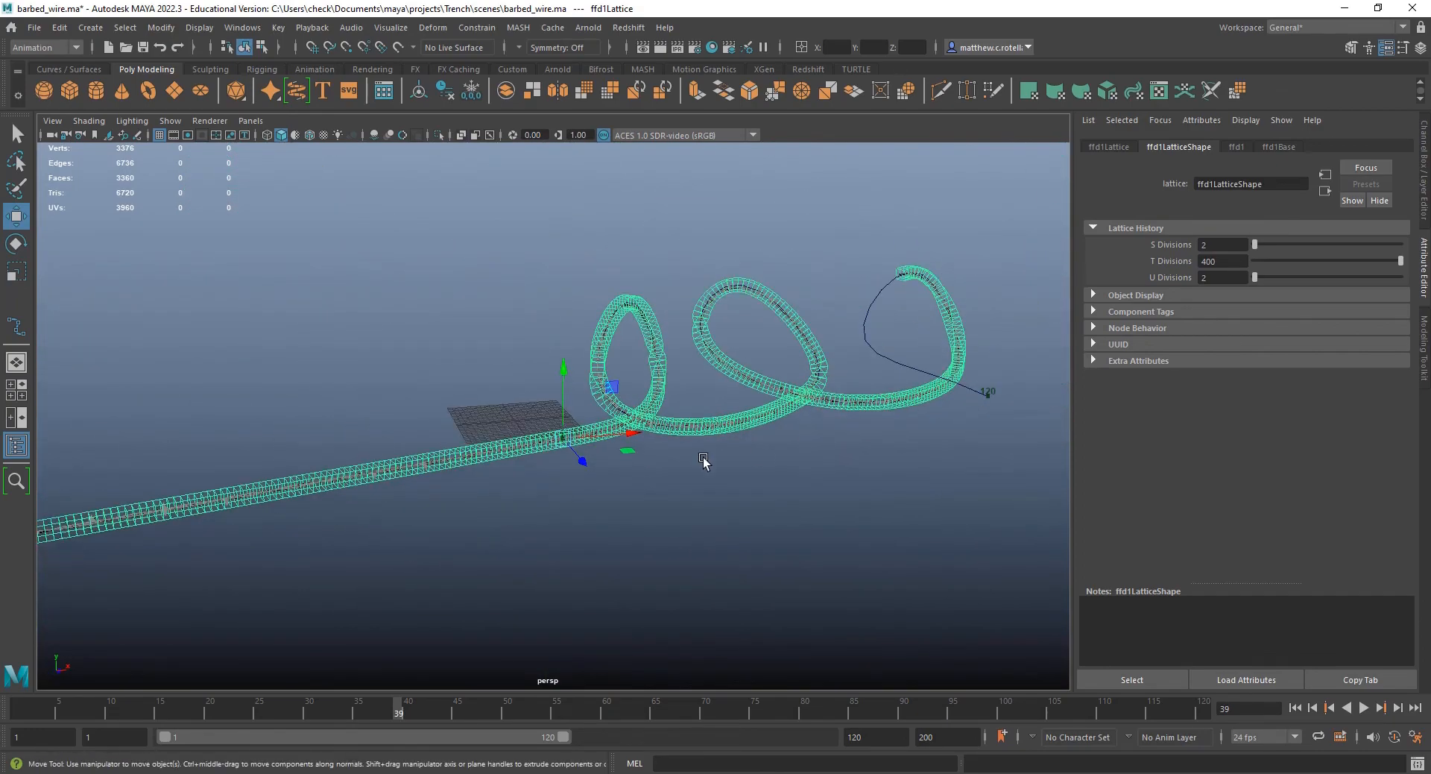
alt+drag(705, 462, 782, 477)
- Deselect the lattice, play the animation and scrub the wire along the curve to frame 50
drag(400, 711, 556, 712)
alt+drag(695, 571, 527, 530)
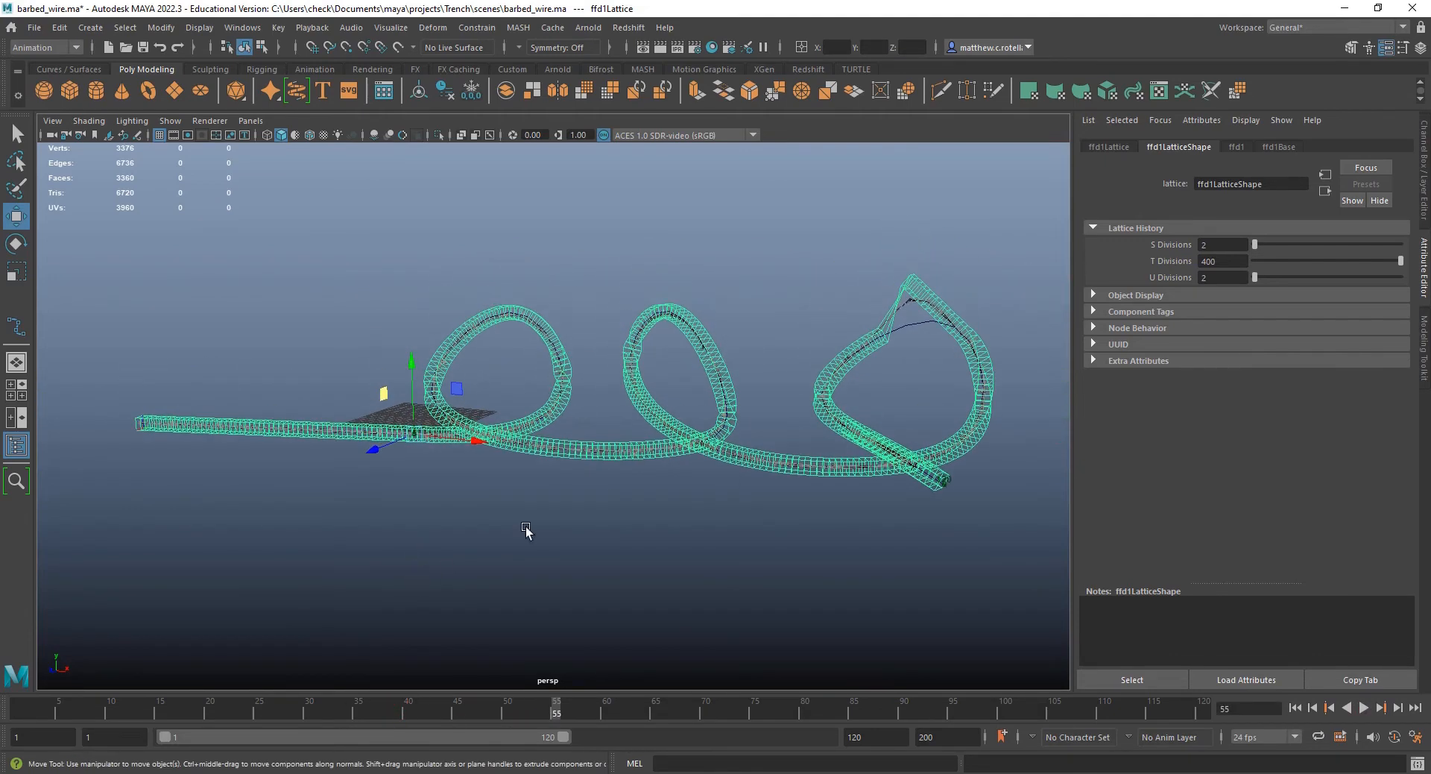
click(602, 478)
key(alt+v)
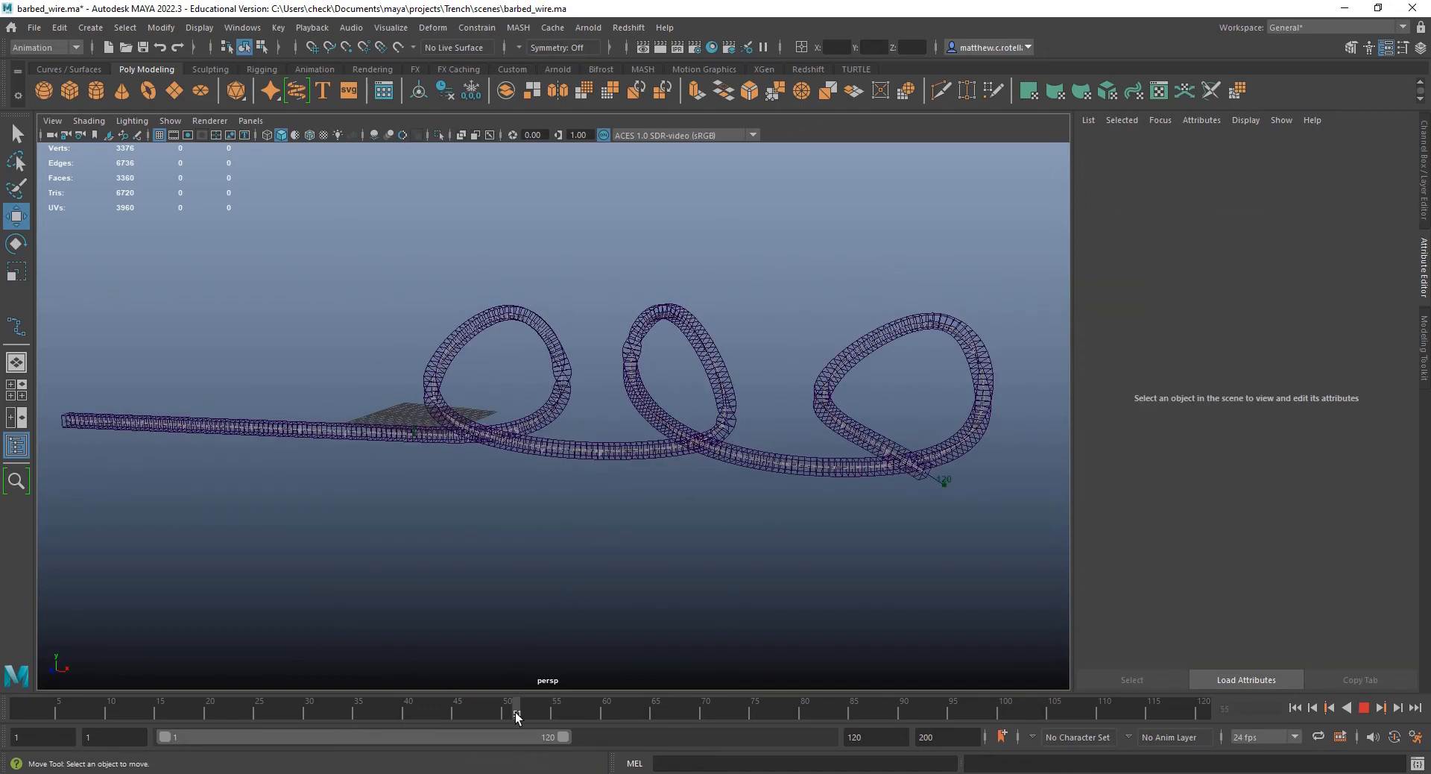
drag(548, 713, 508, 714)
alt+middle_drag(522, 656, 522, 596)
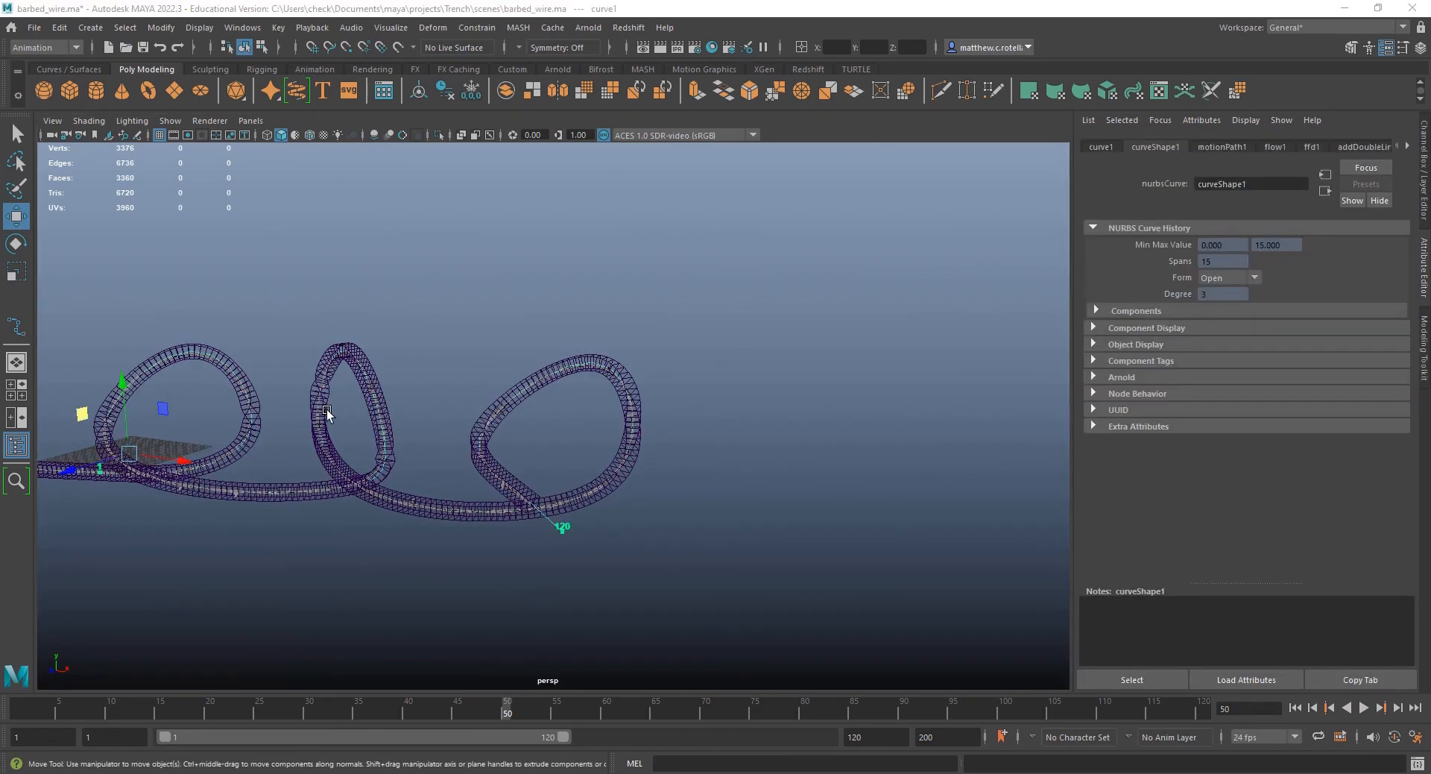
- Scale the path curve up uniformly and scrub the wire along it to frame 60
key(r)
alt+middle_drag(261, 461, 363, 431)
drag(236, 421, 400, 495)
key(ctrl+z)
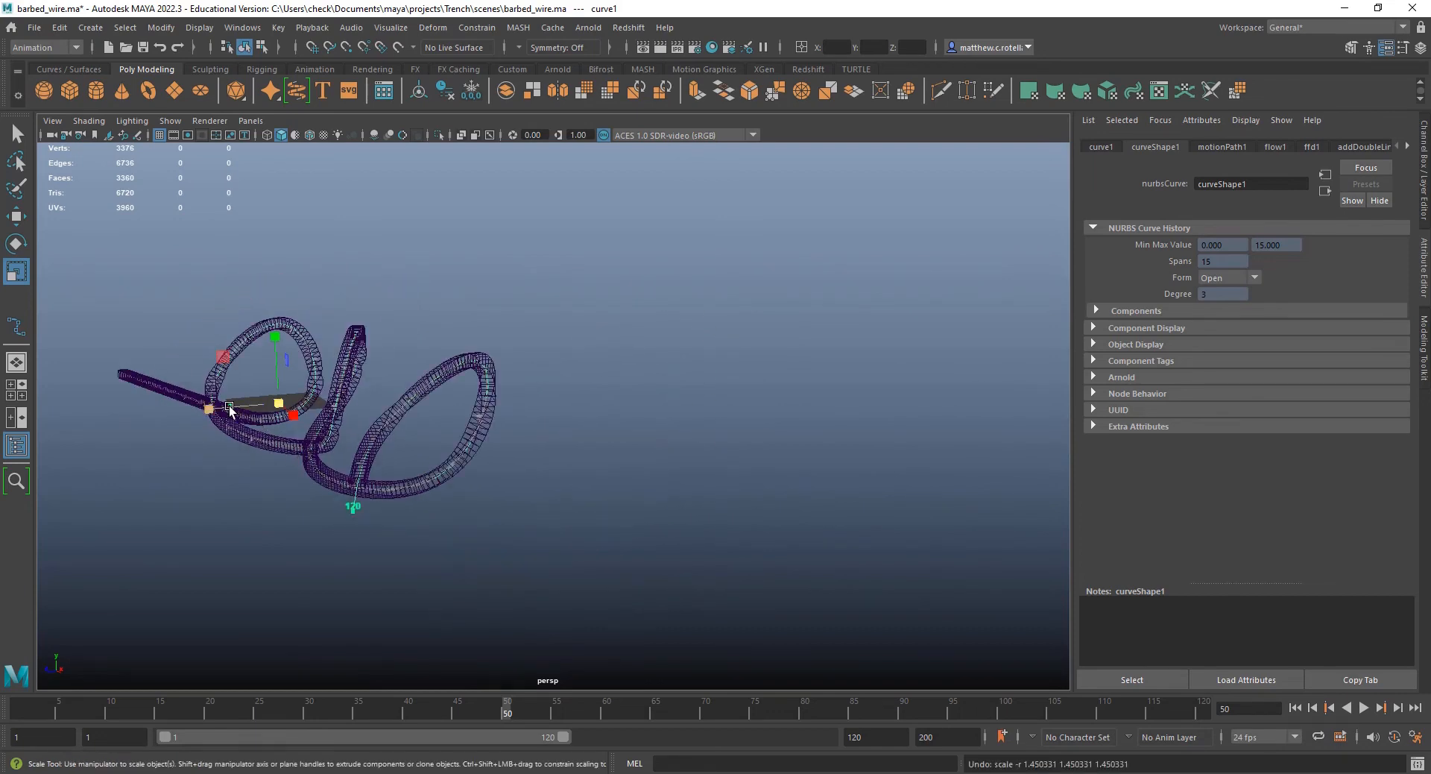
drag(229, 409, 540, 489)
alt+middle_drag(539, 489, 700, 443)
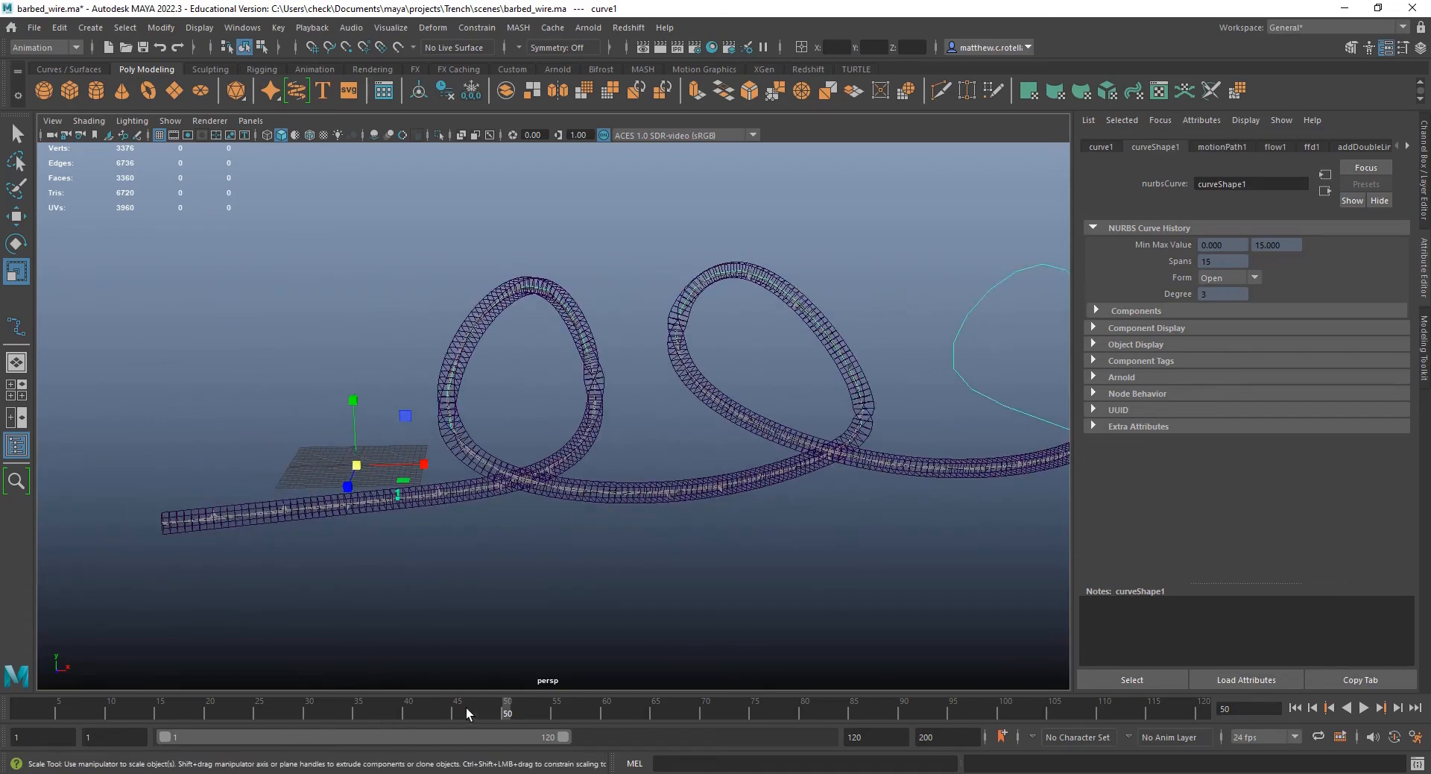
drag(509, 707, 606, 706)
click(650, 596)
alt+drag(651, 596, 428, 569)
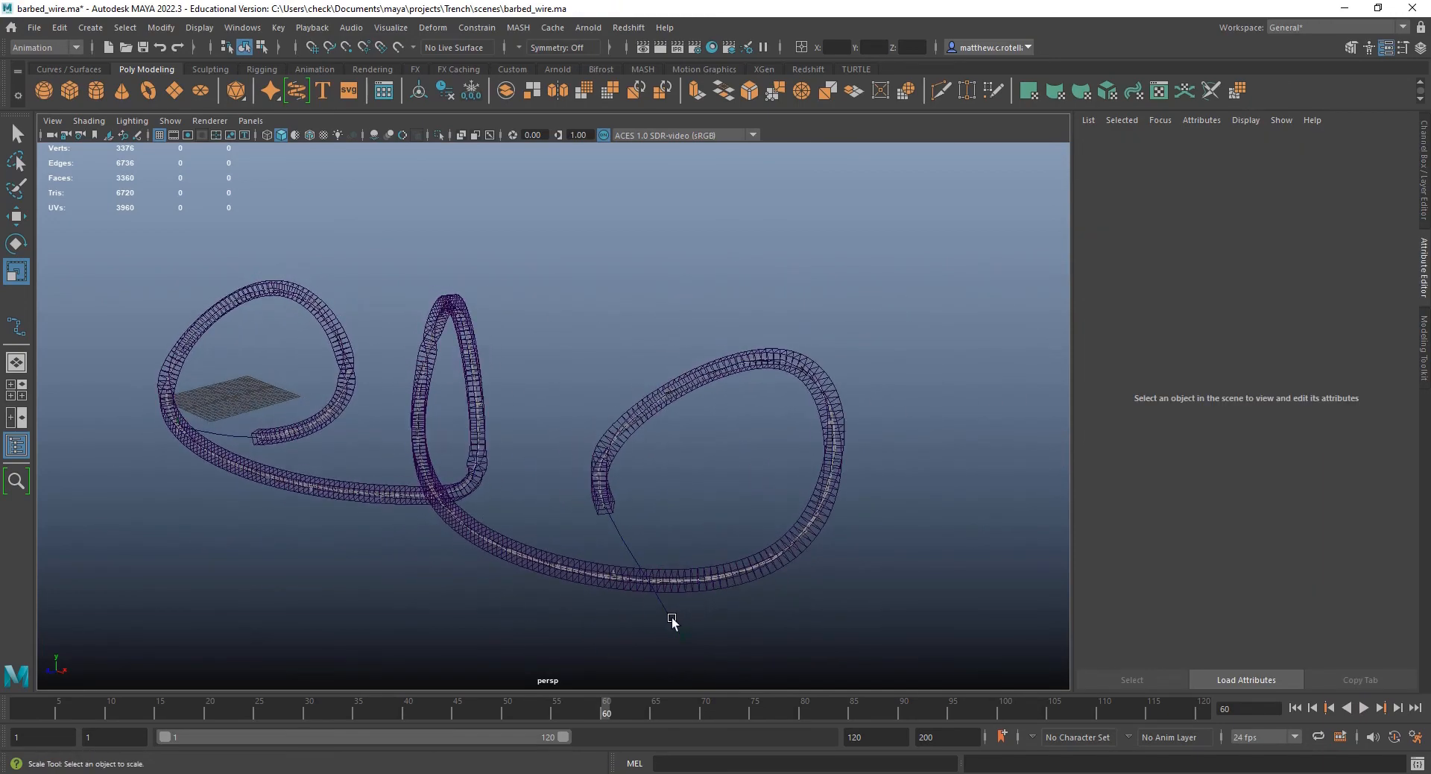
- Reduce the path curve's uniform scale so the wire reaches the curve's end
click(662, 608)
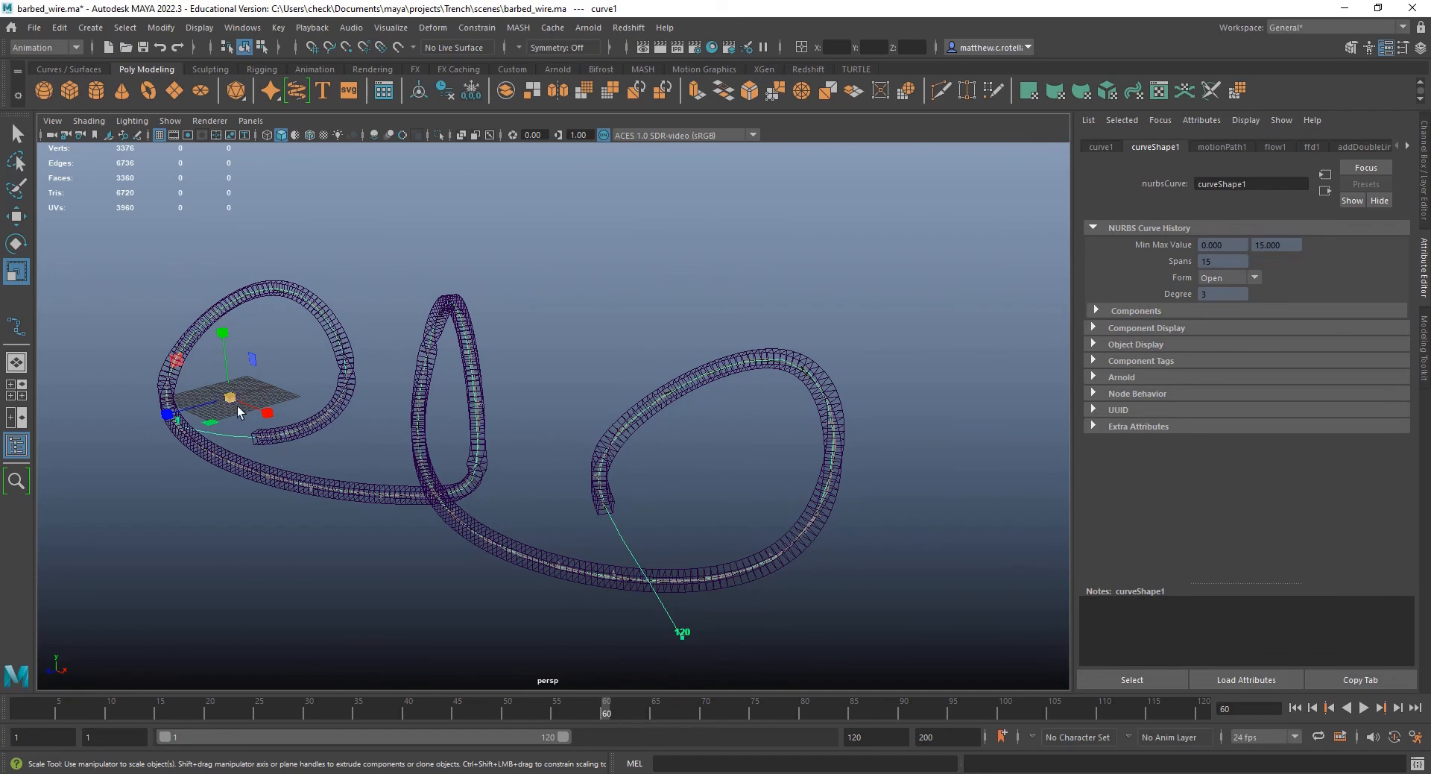
drag(238, 407, 159, 378)
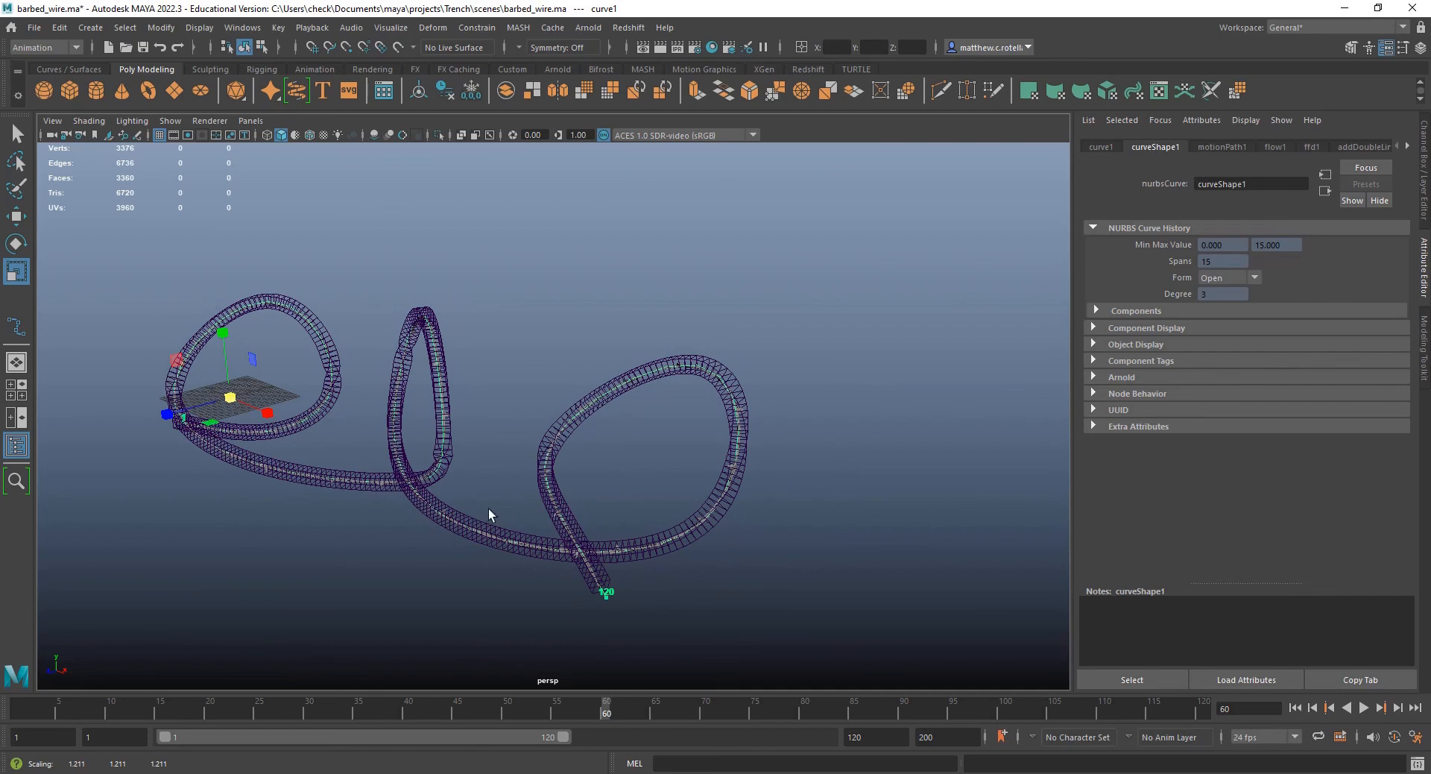
alt+middle_drag(488, 508, 528, 512)
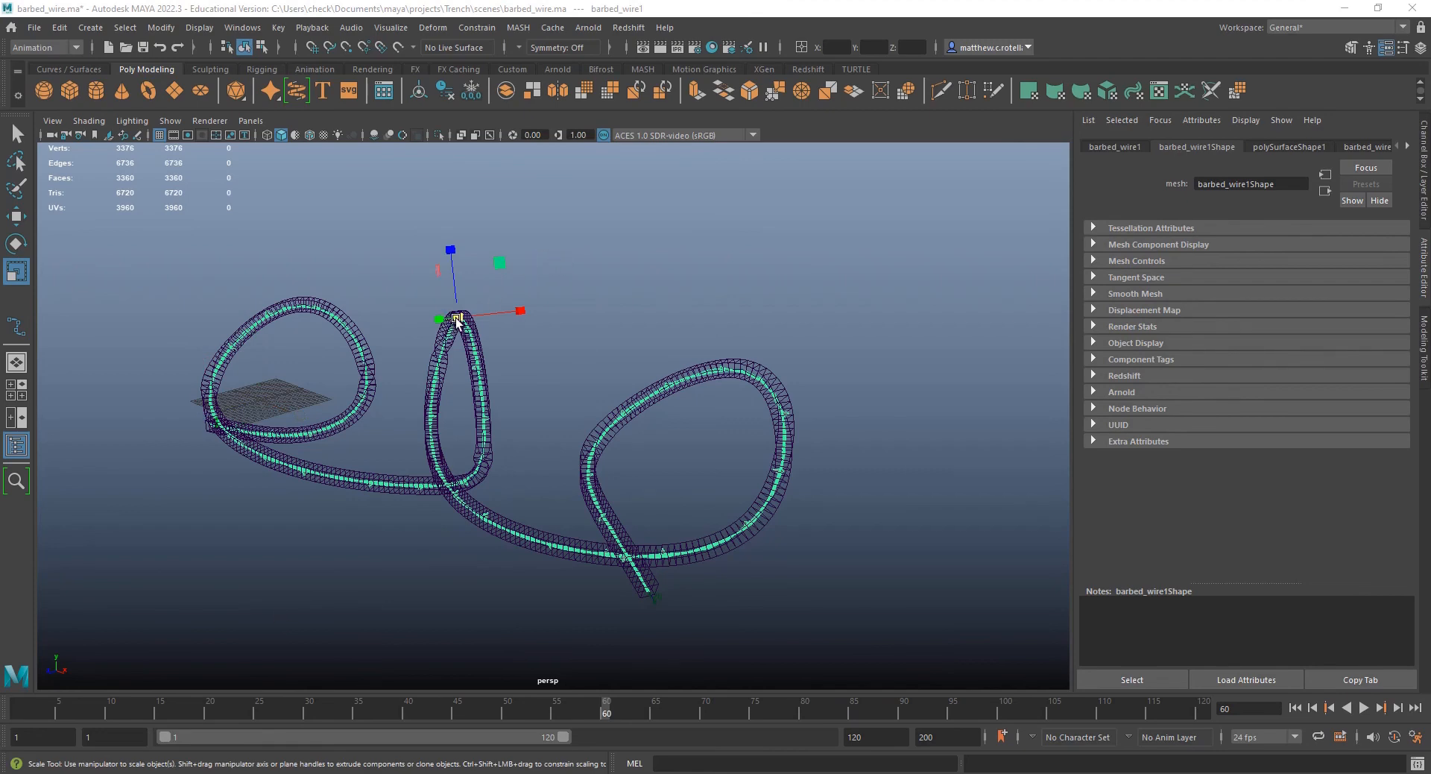
- Undo the trial scaling of the wire mesh and scale the path curve up uniformly to 1.703
drag(457, 321, 484, 310)
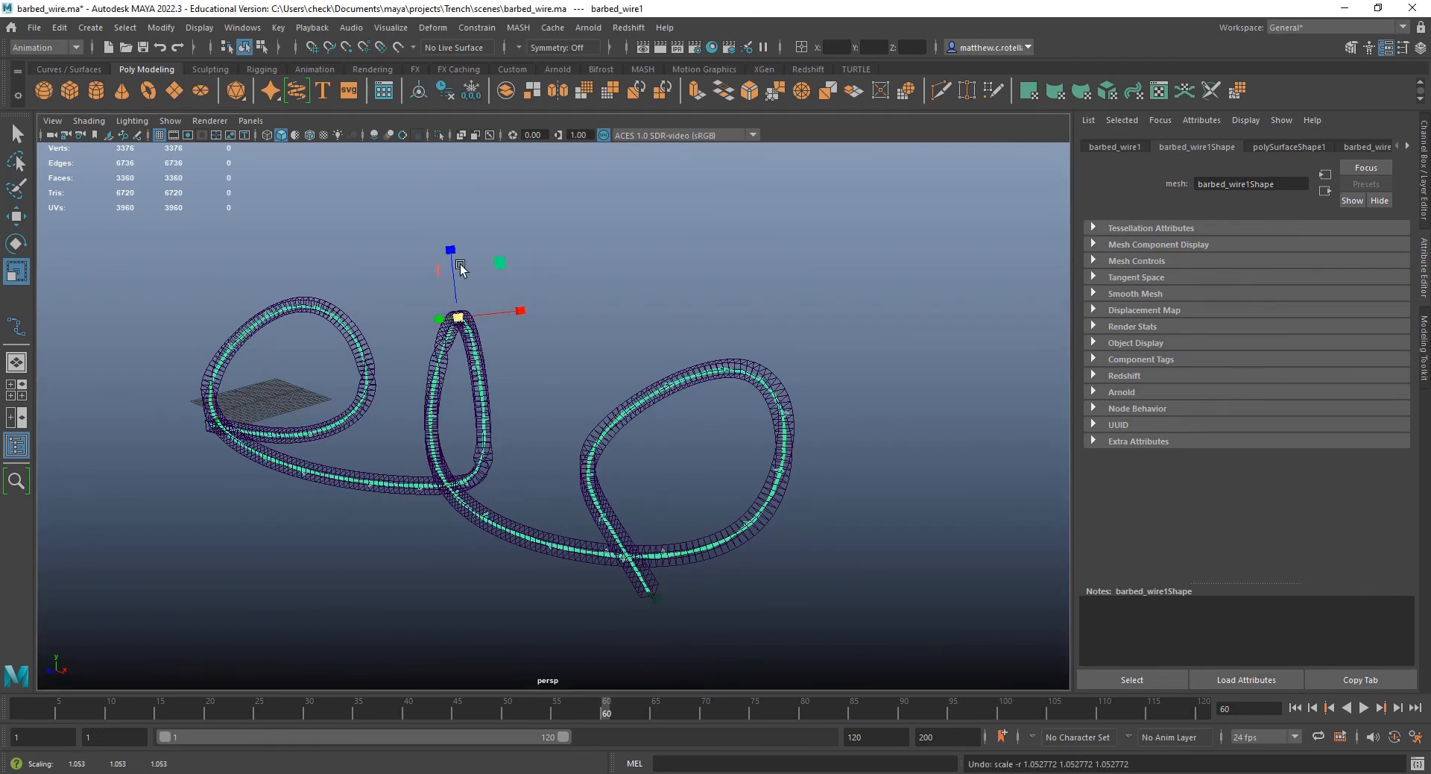
click(1425, 190)
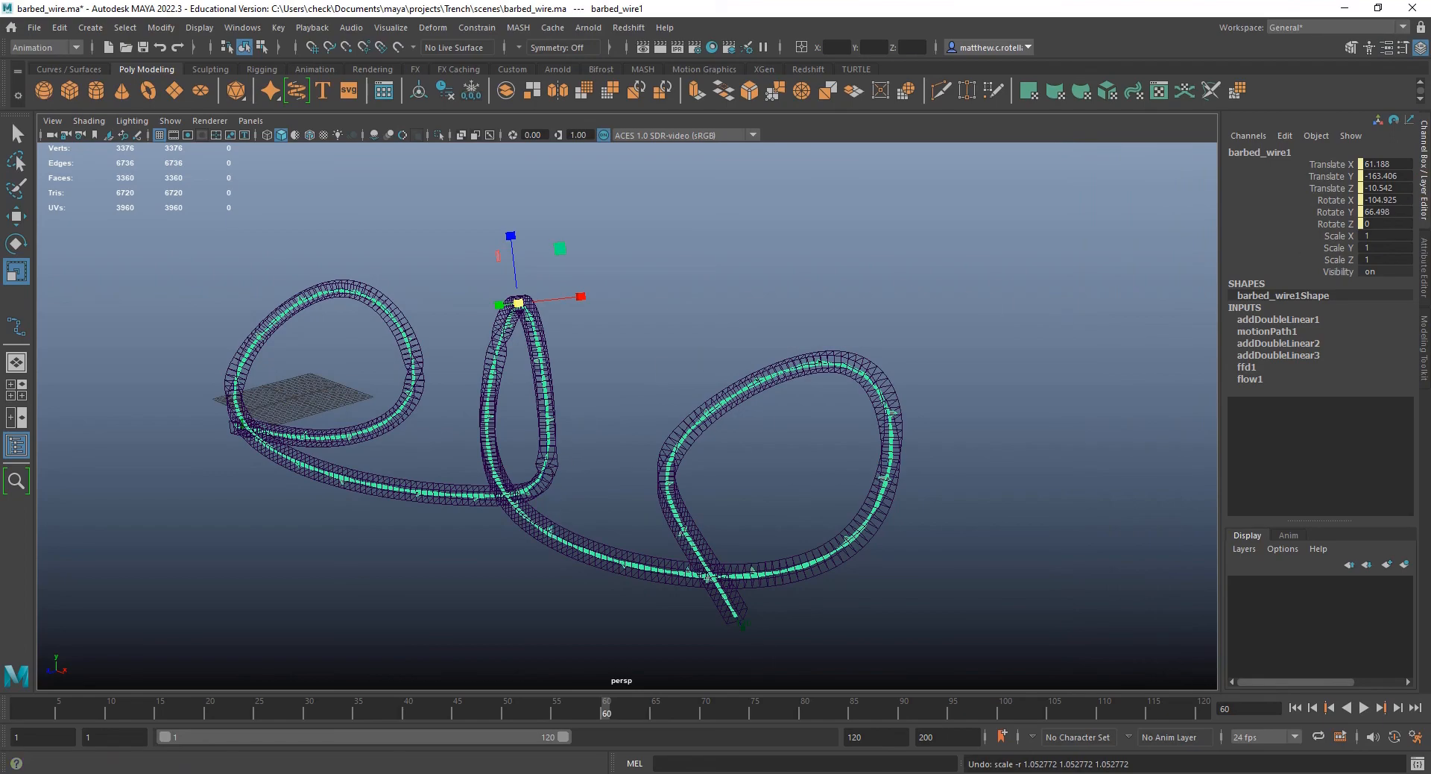
drag(305, 406, 570, 339)
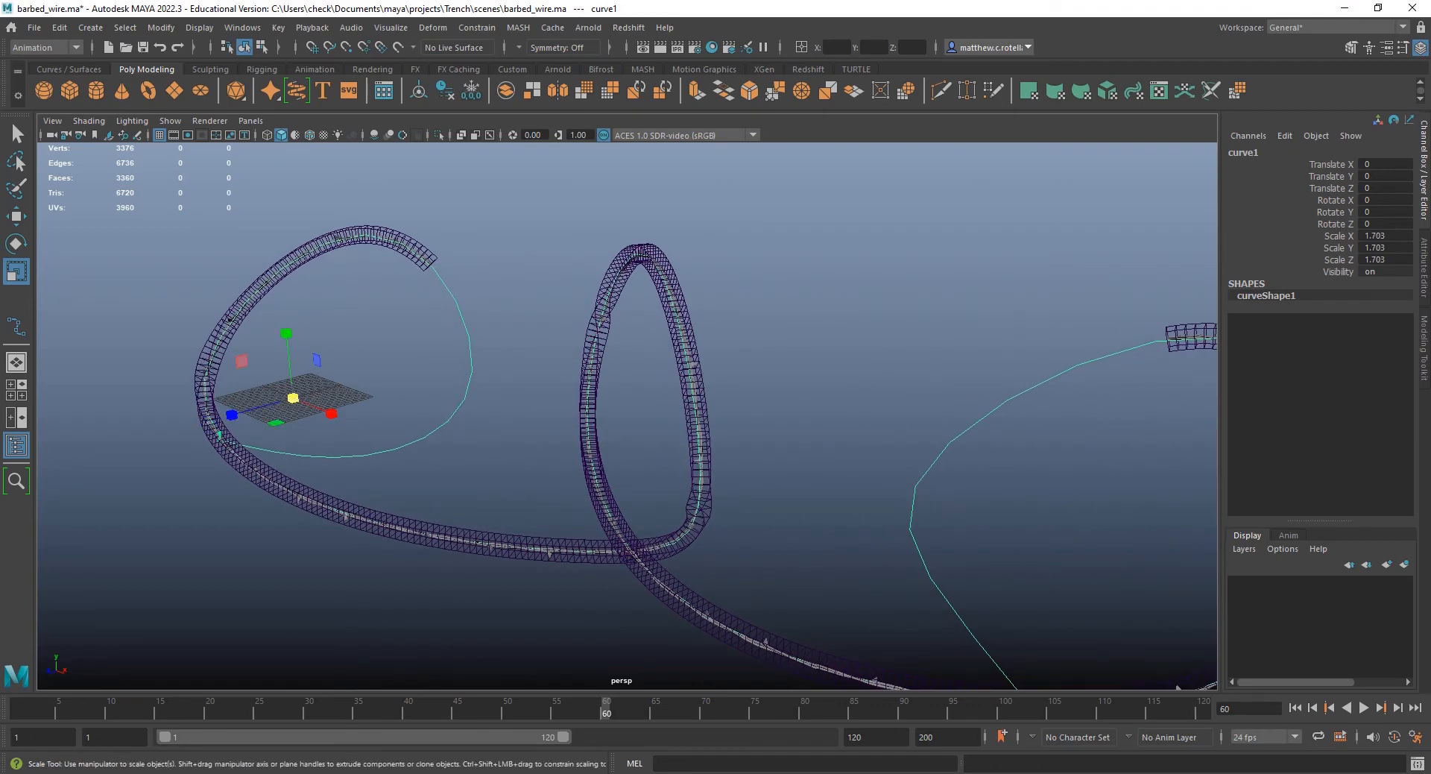
- Try a Scale Y of 2 on the barbed wire mesh and scrub to frame 57 to check the deformation
double_click(1396, 246)
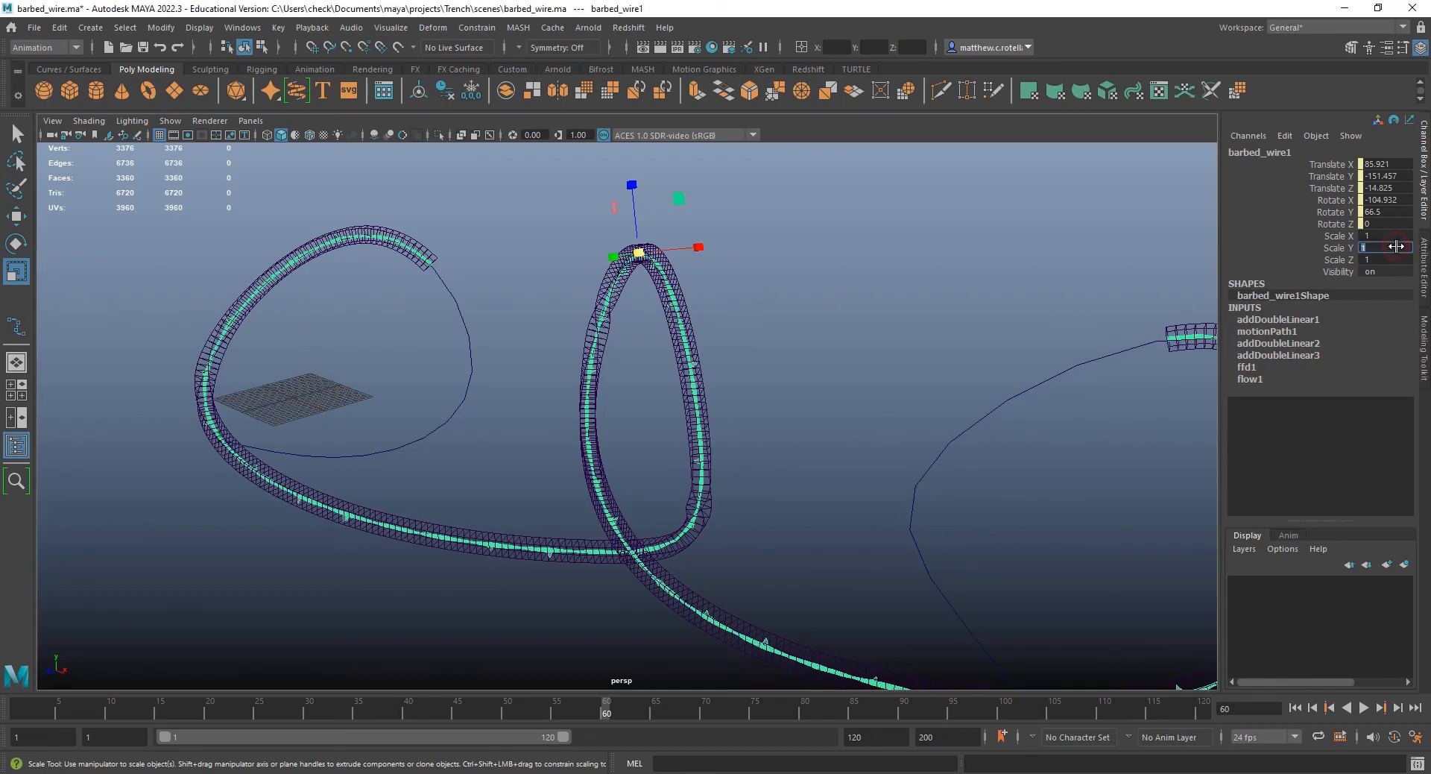
text(2)
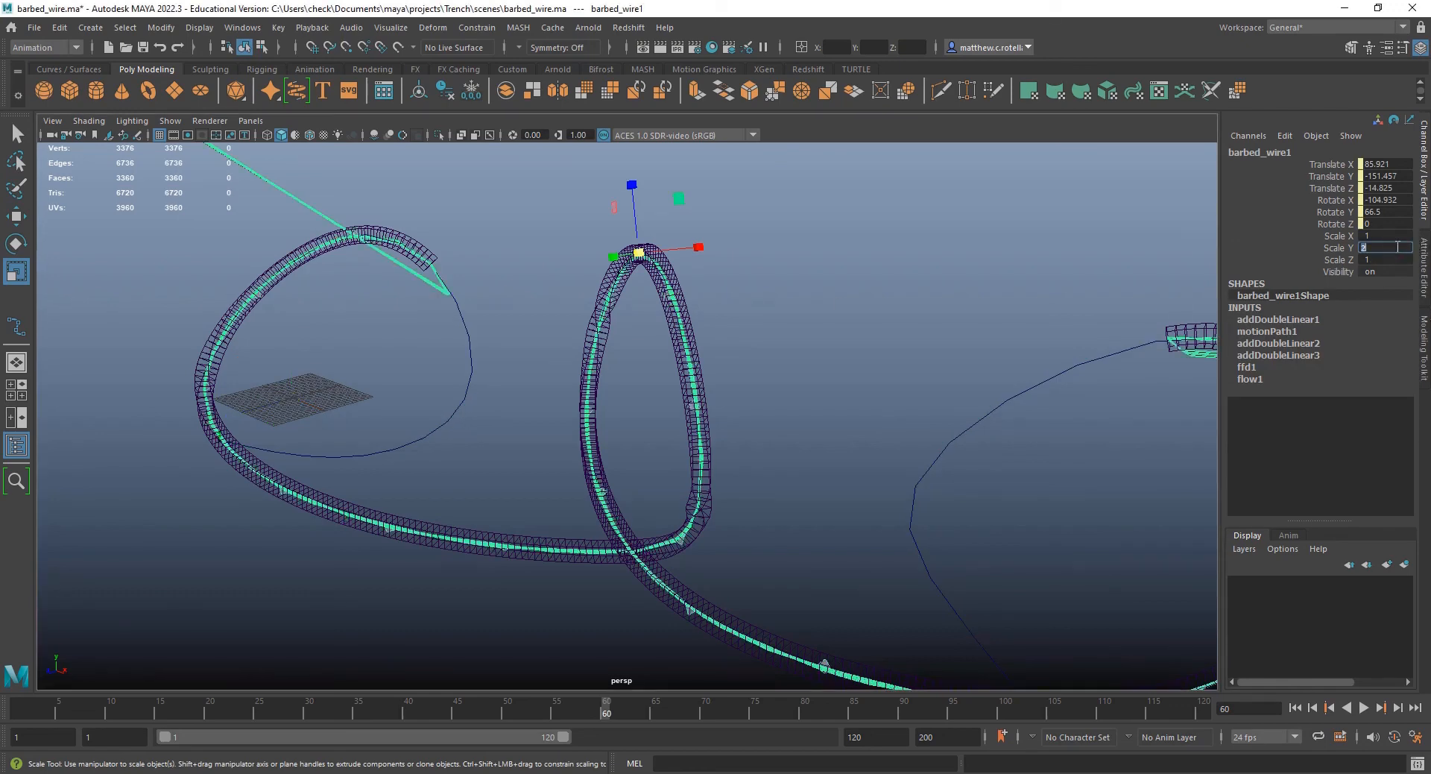
scroll(802, 511, down, 3)
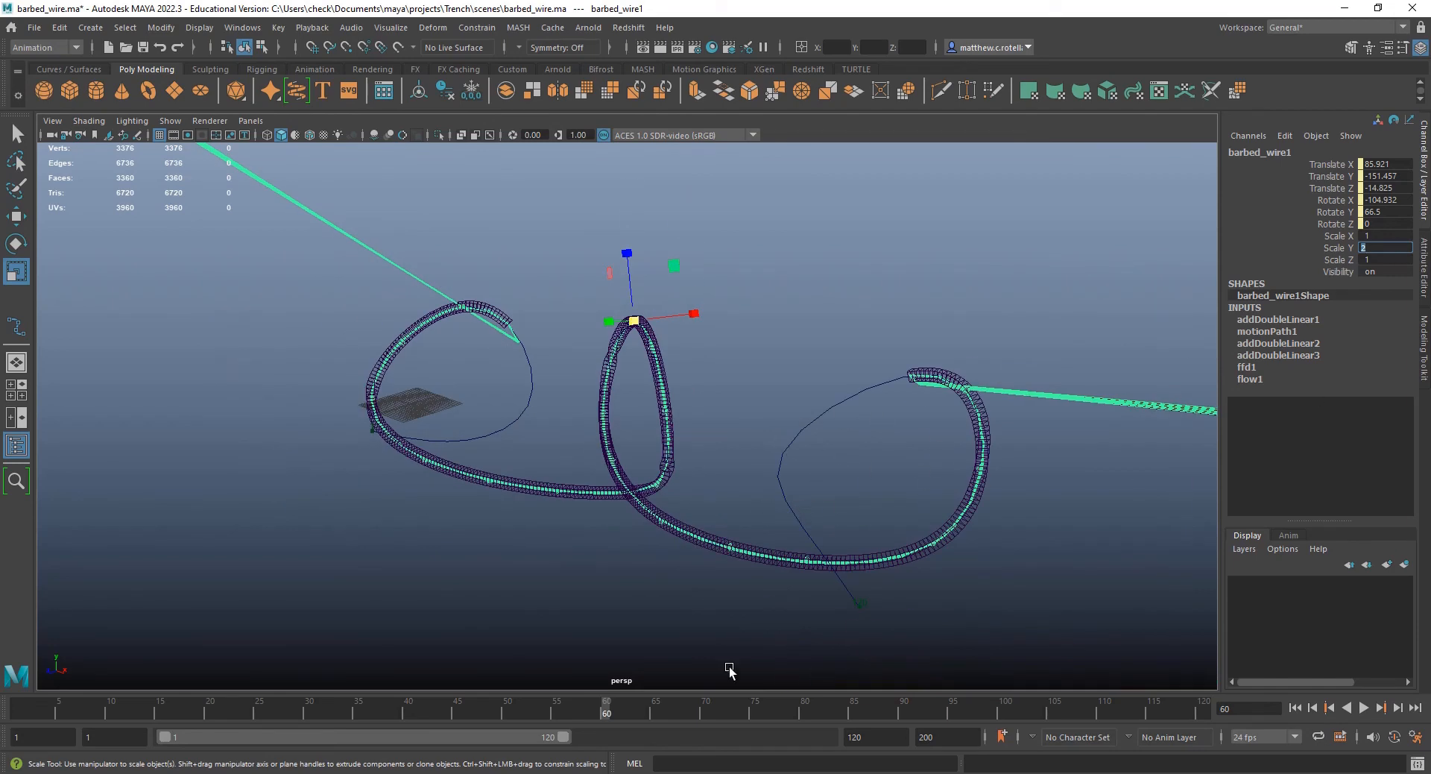
mouse_move(584, 702)
mouse_down()
mouse_move(669, 699)
mouse_move(578, 694)
mouse_up()
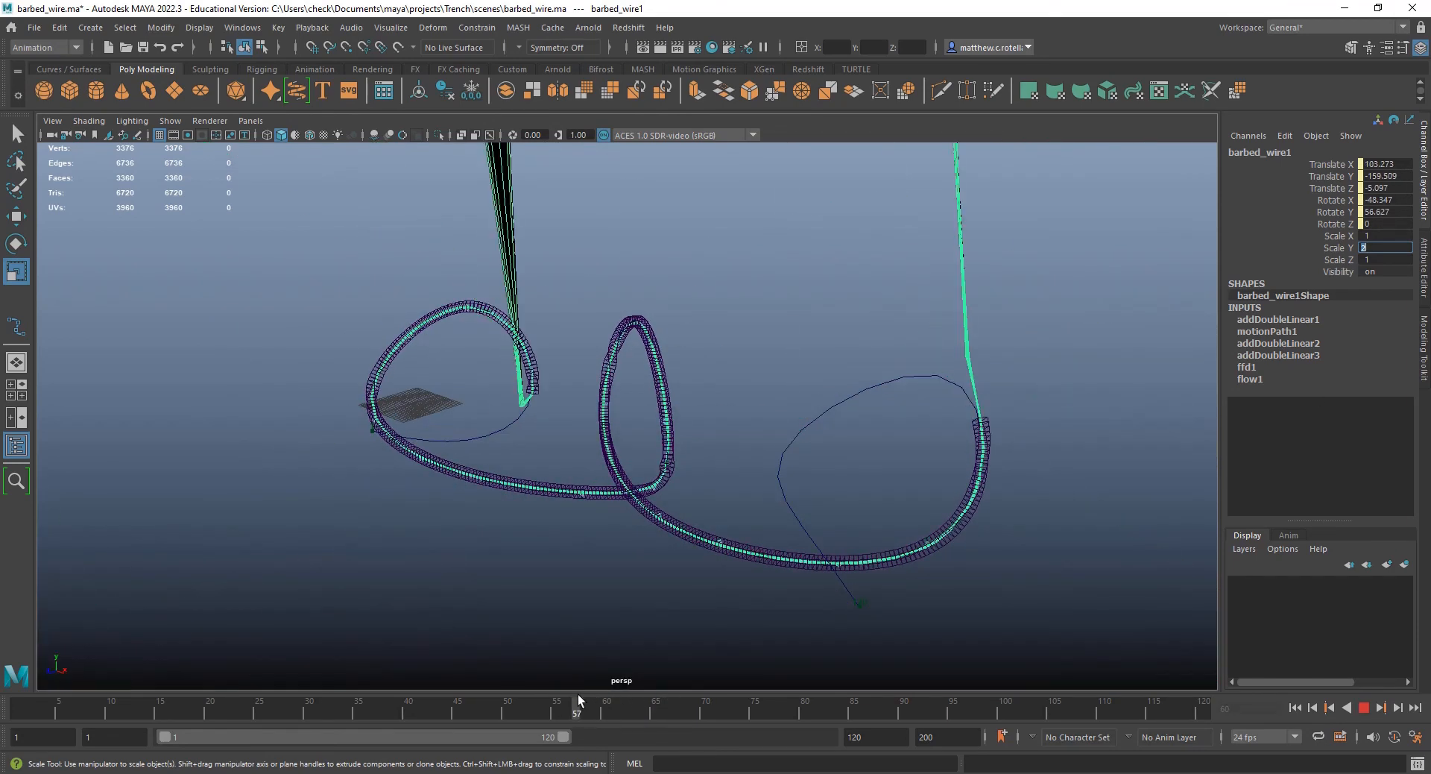
click(640, 519)
key(ctrl+z)
click(625, 606)
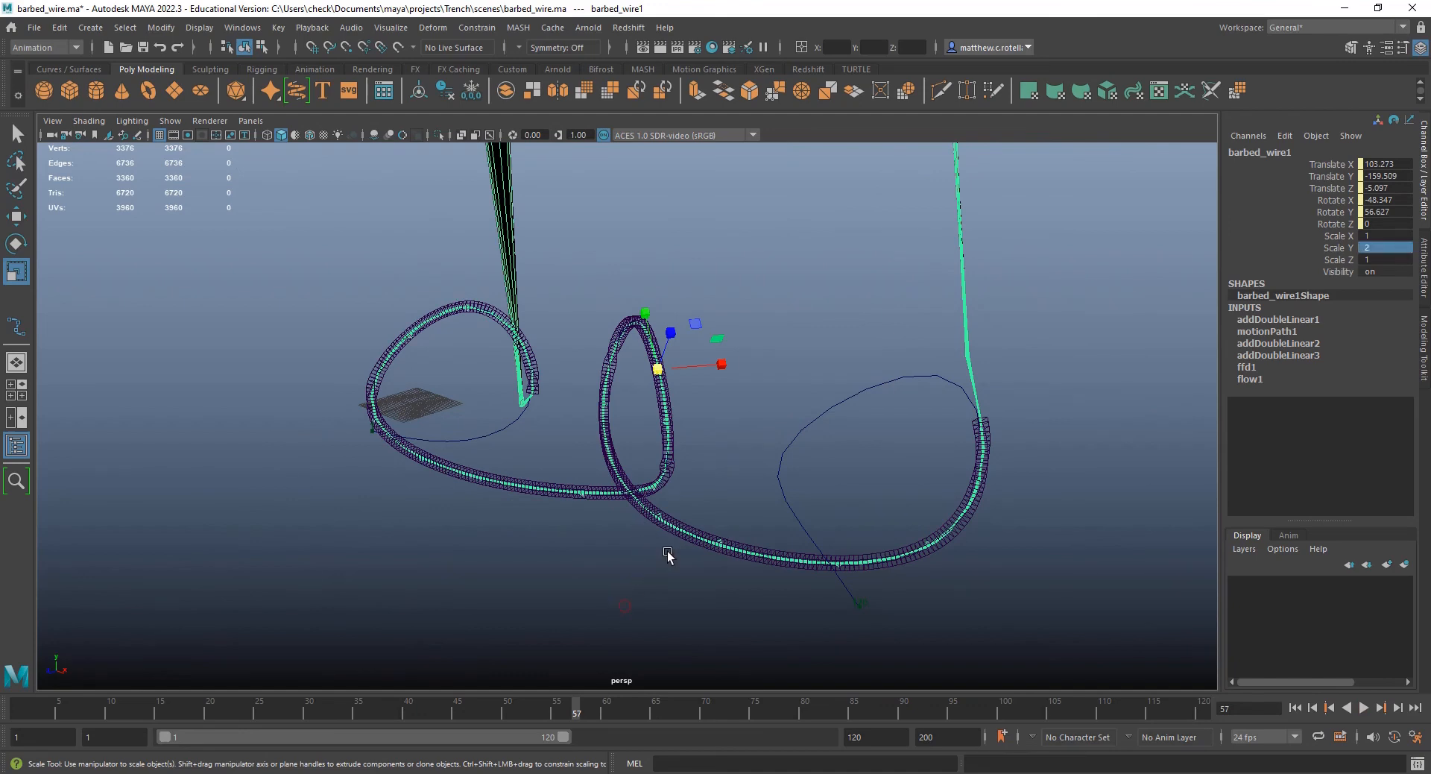
- Try a Scale Y of 5 on the barbed wire mesh
double_click(1382, 243)
key(Return)
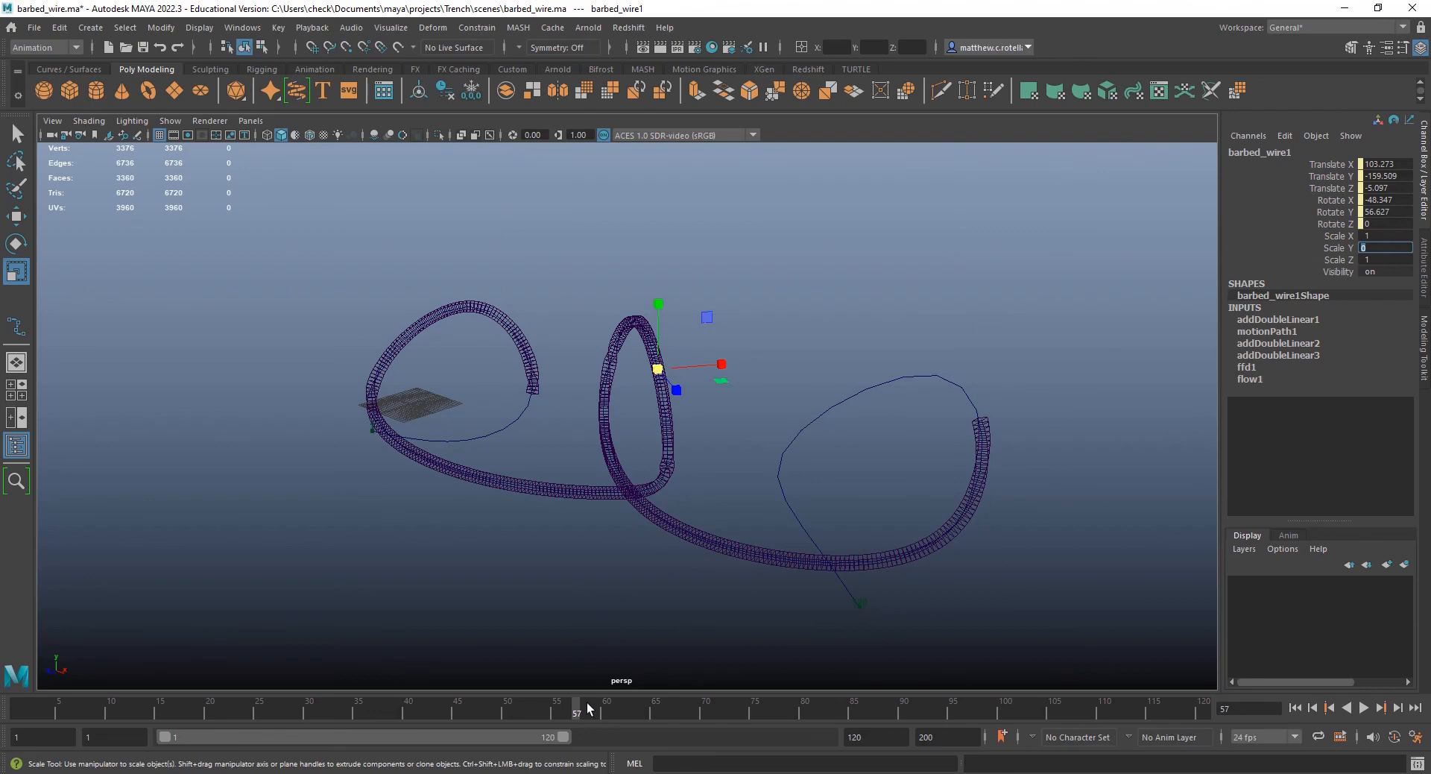
text(5)
click(1349, 248)
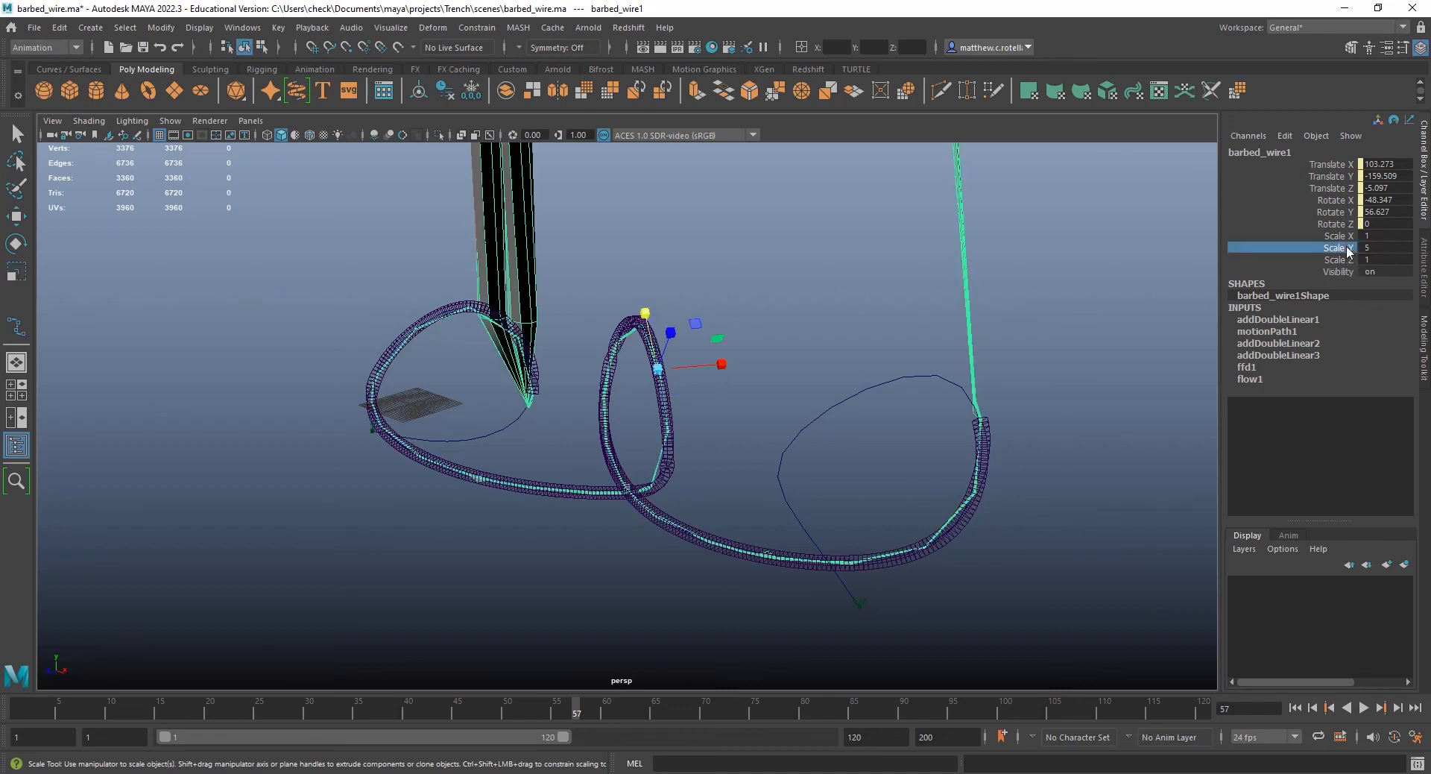
- Reset the barbed wire's Scale Y to 1 and scrub the wire along the curve to frame 55
click(1375, 247)
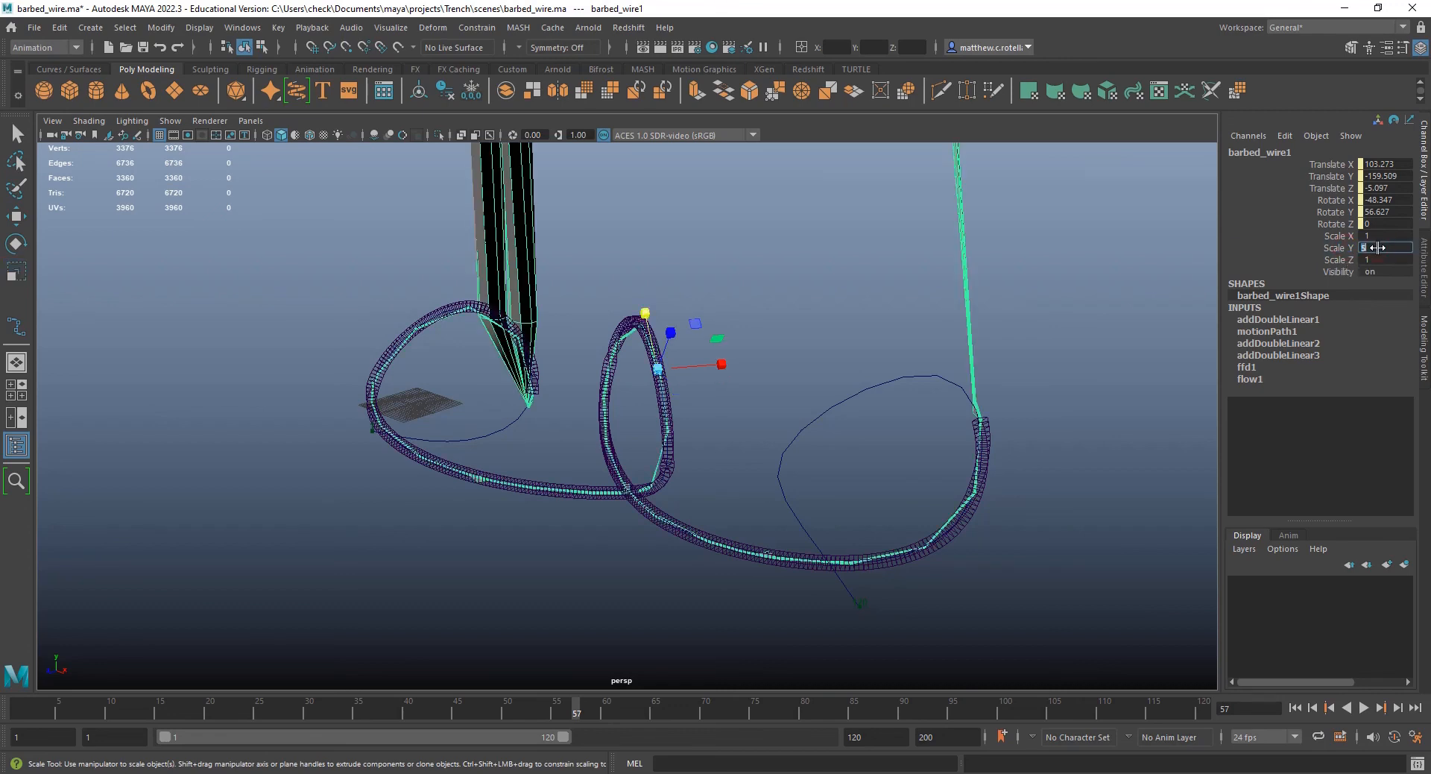
text(1)
key(Return)
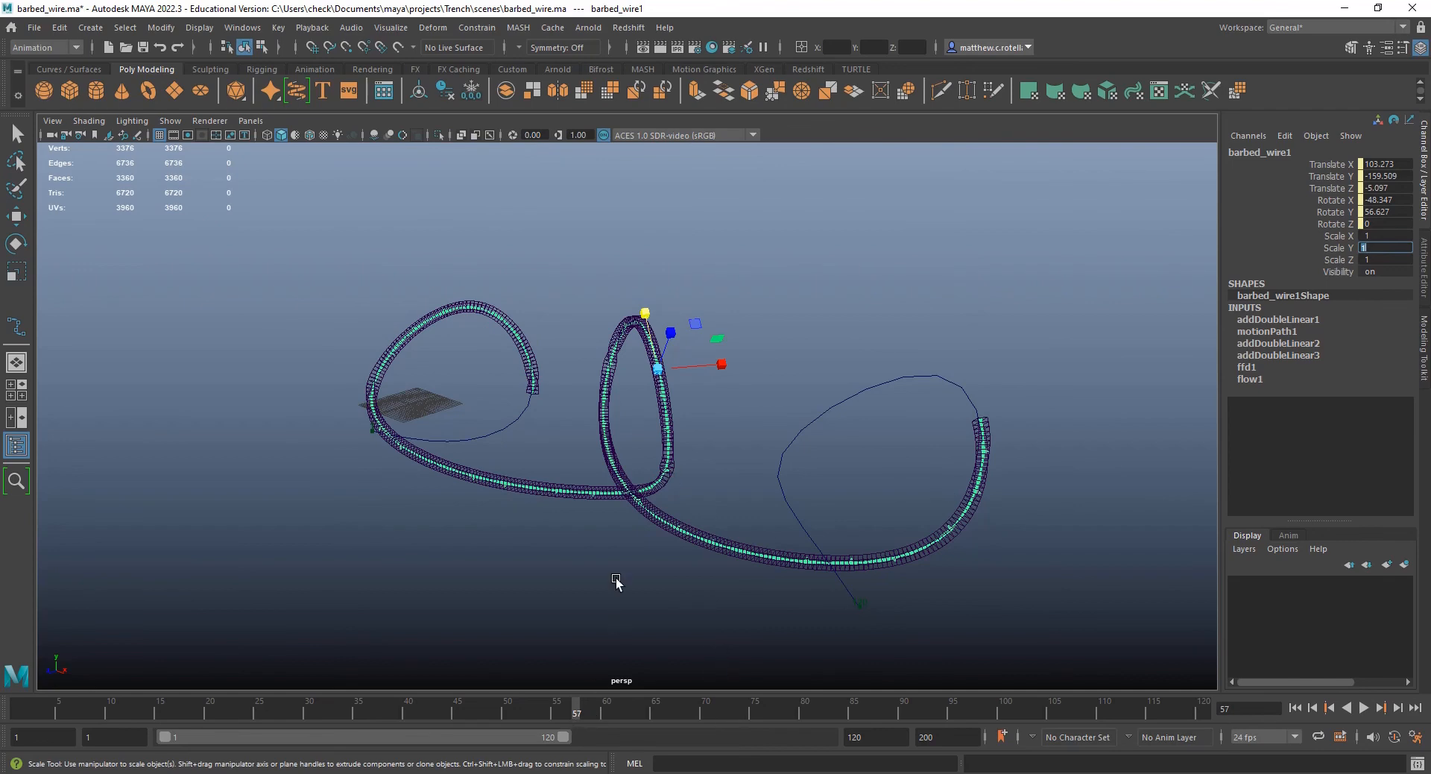
drag(594, 712, 556, 709)
mouse_move(664, 355)
mouse_down()
mouse_move(663, 406)
mouse_move(654, 363)
mouse_up()
key(ctrl+z)
- Duplicate the deformed barbed wire and move the copy away from the lattice to about X 134.5, Z 78
scroll(596, 514, up, 3)
scroll(596, 515, up, 5)
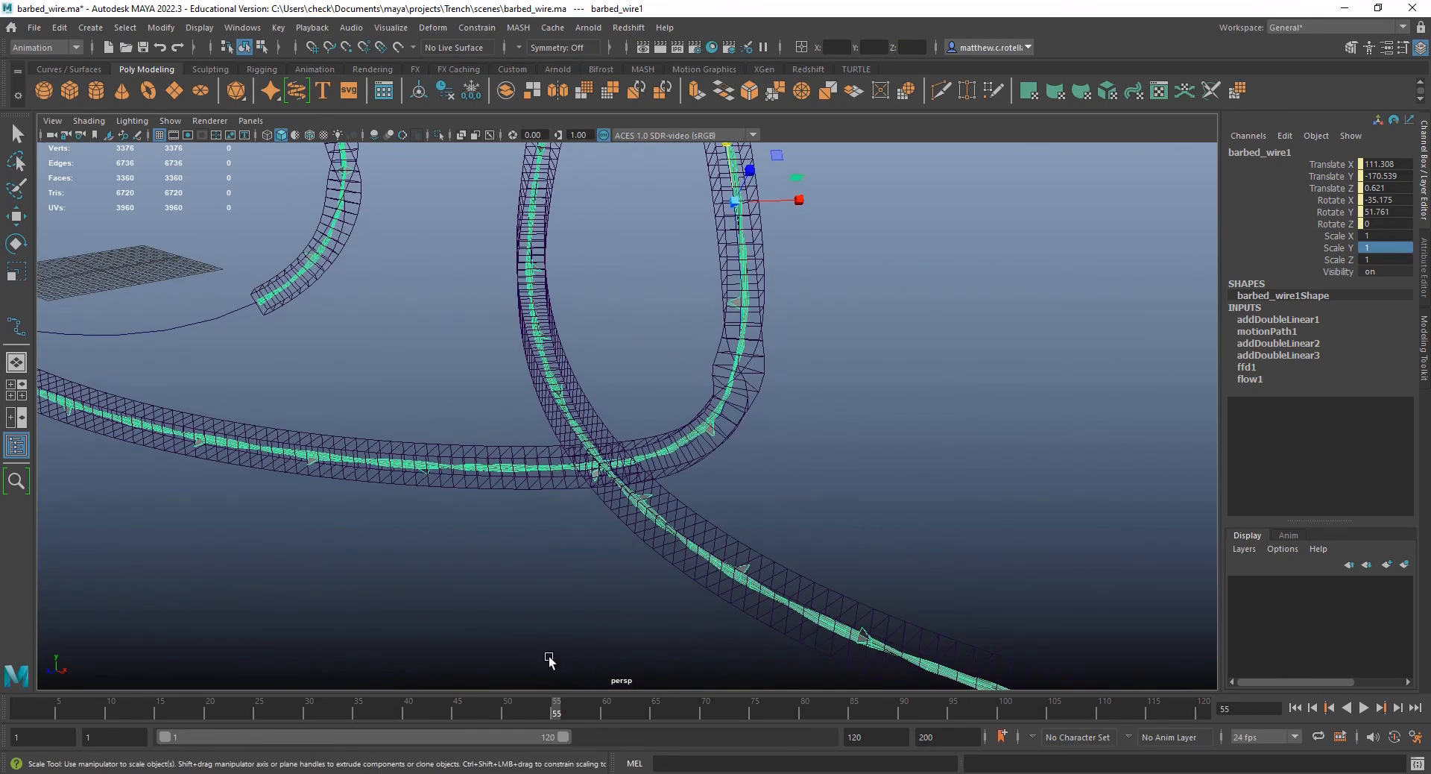
key(ctrl+d)
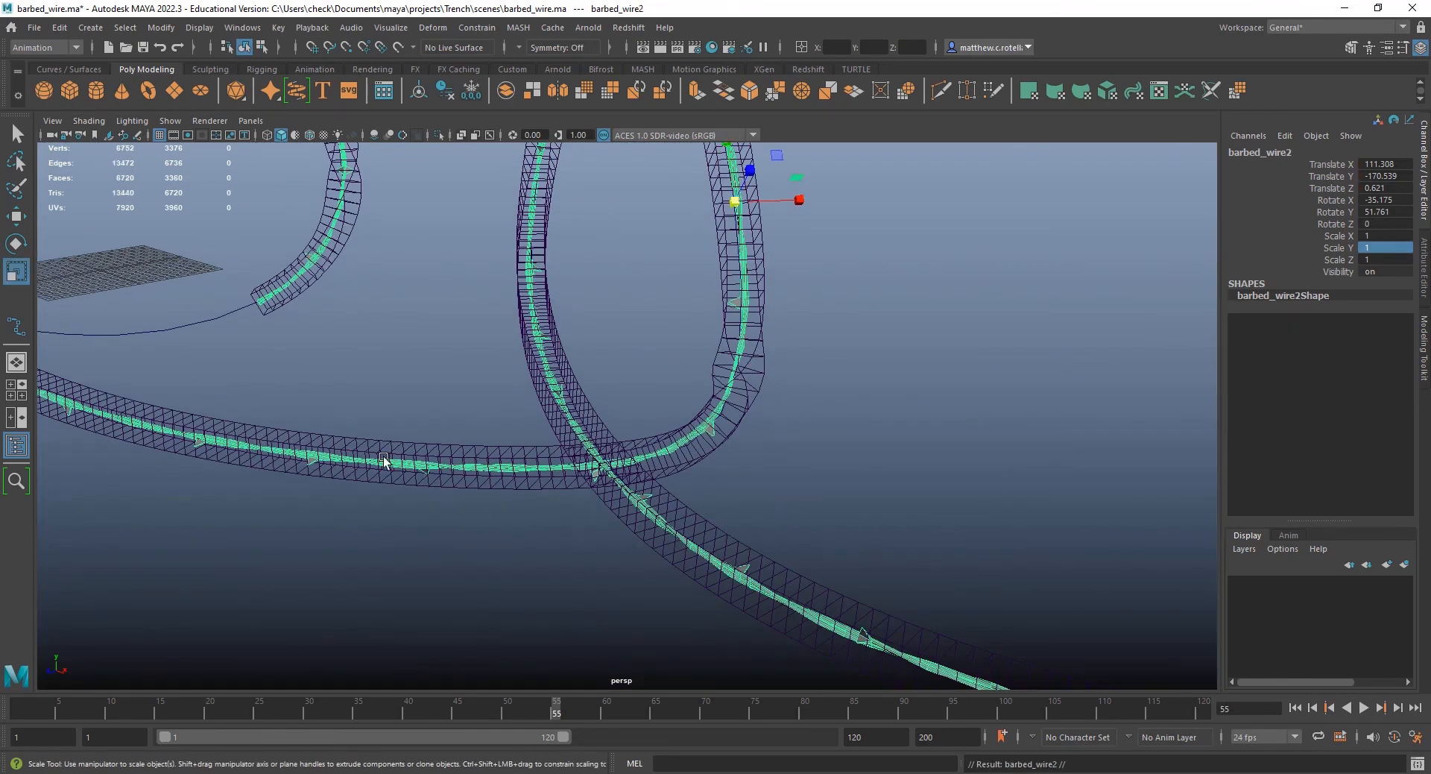
scroll(606, 367, down, 6)
key(w)
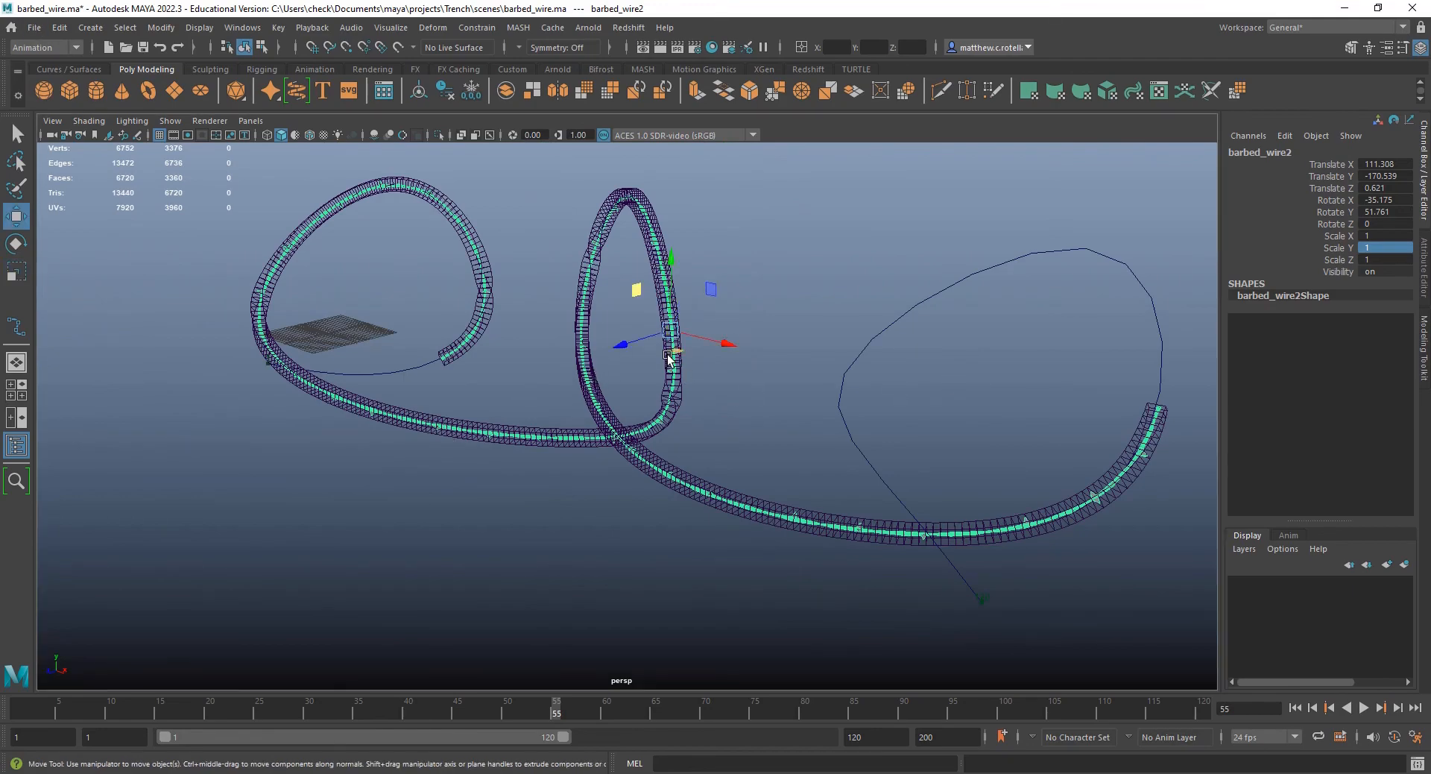
drag(668, 358, 485, 501)
click(667, 582)
alt+drag(667, 582, 917, 596)
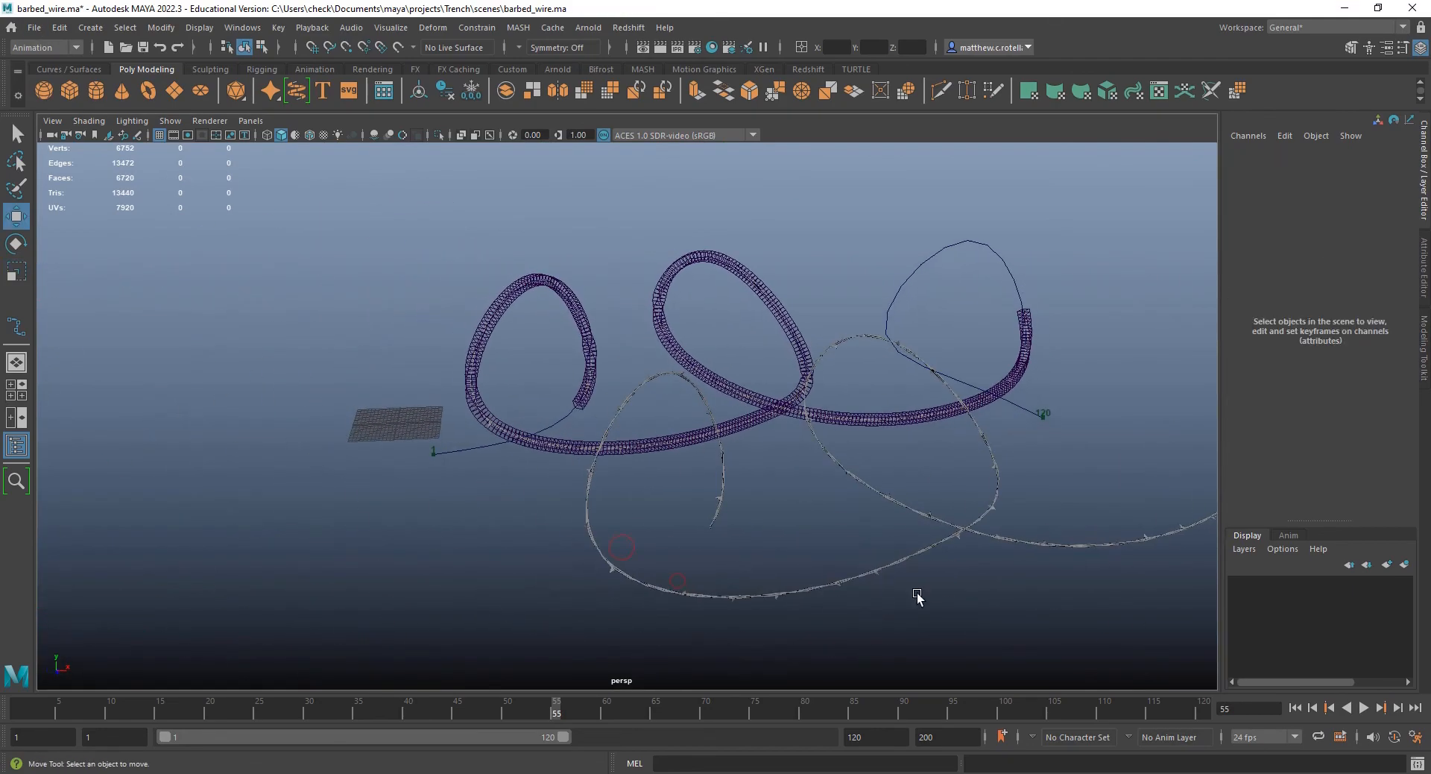
- Examine the duplicated wire's twisted strands and barbs up close, and the shape of its whole coil
alt+middle_drag(917, 594, 783, 548)
alt+right_drag(782, 548, 962, 618)
alt+middle_drag(961, 619, 894, 562)
alt+right_drag(894, 562, 900, 601)
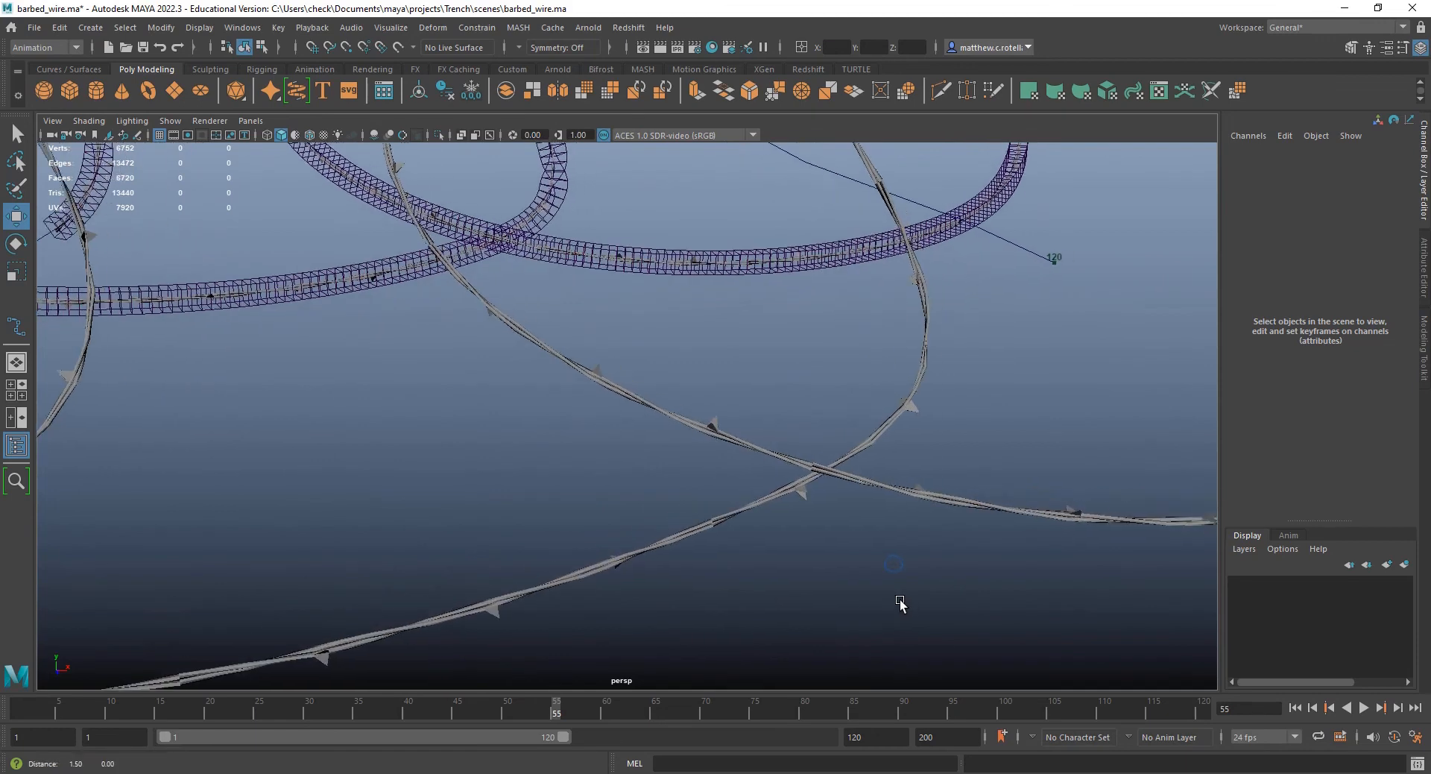
alt+middle_drag(900, 603, 792, 599)
click(770, 495)
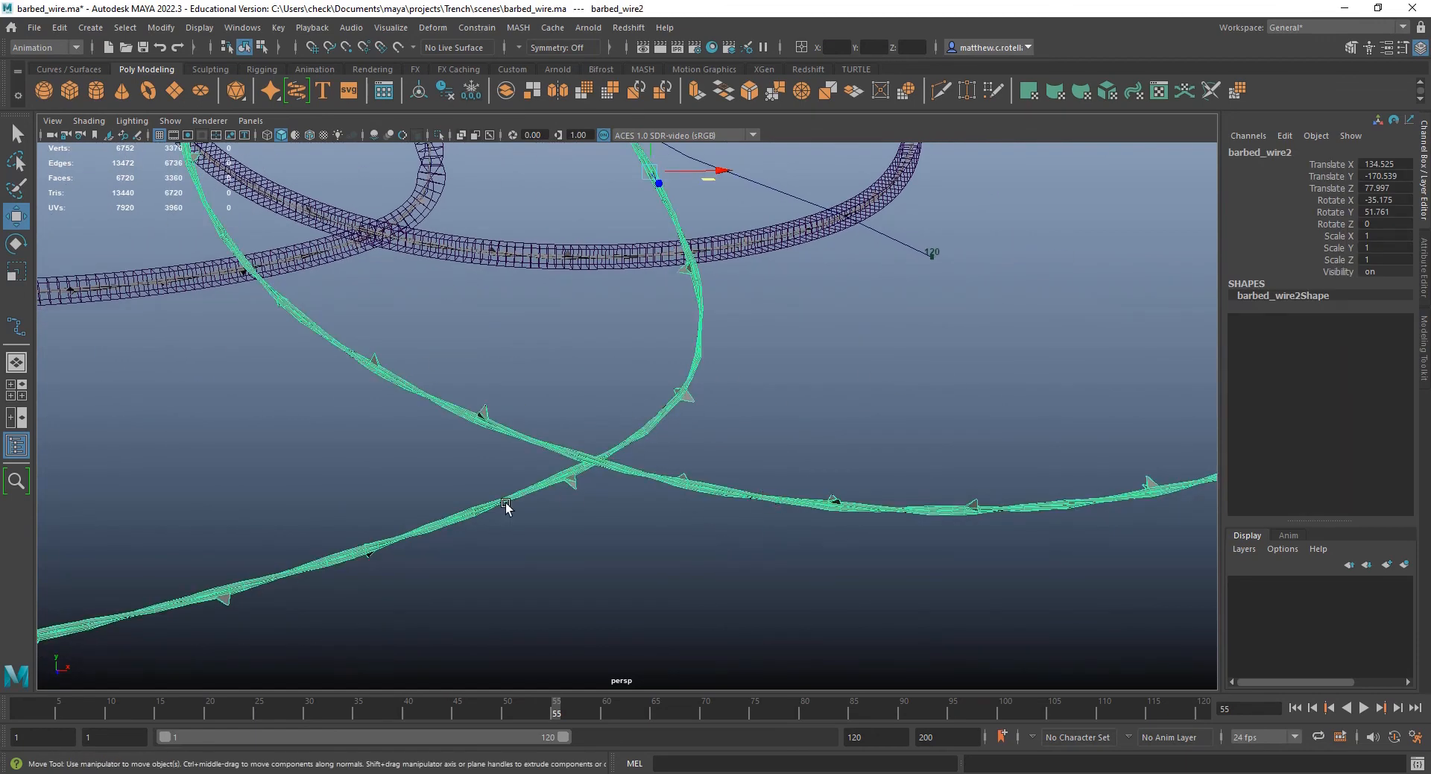
alt+middle_drag(463, 472, 534, 512)
scroll(549, 409, down, 10)
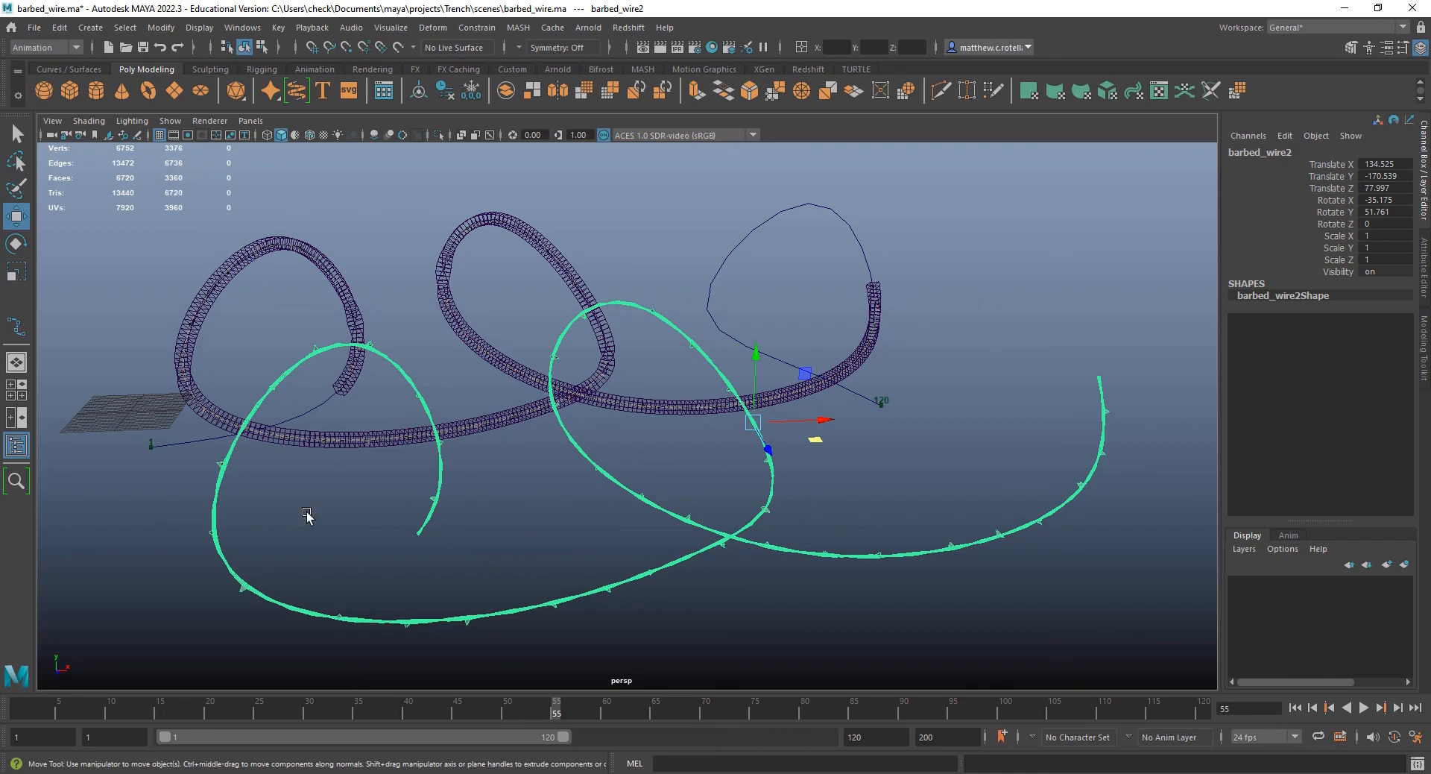
- Inspect the duplicated wire's mesh edges where its two loops cross
scroll(763, 588, up, 2)
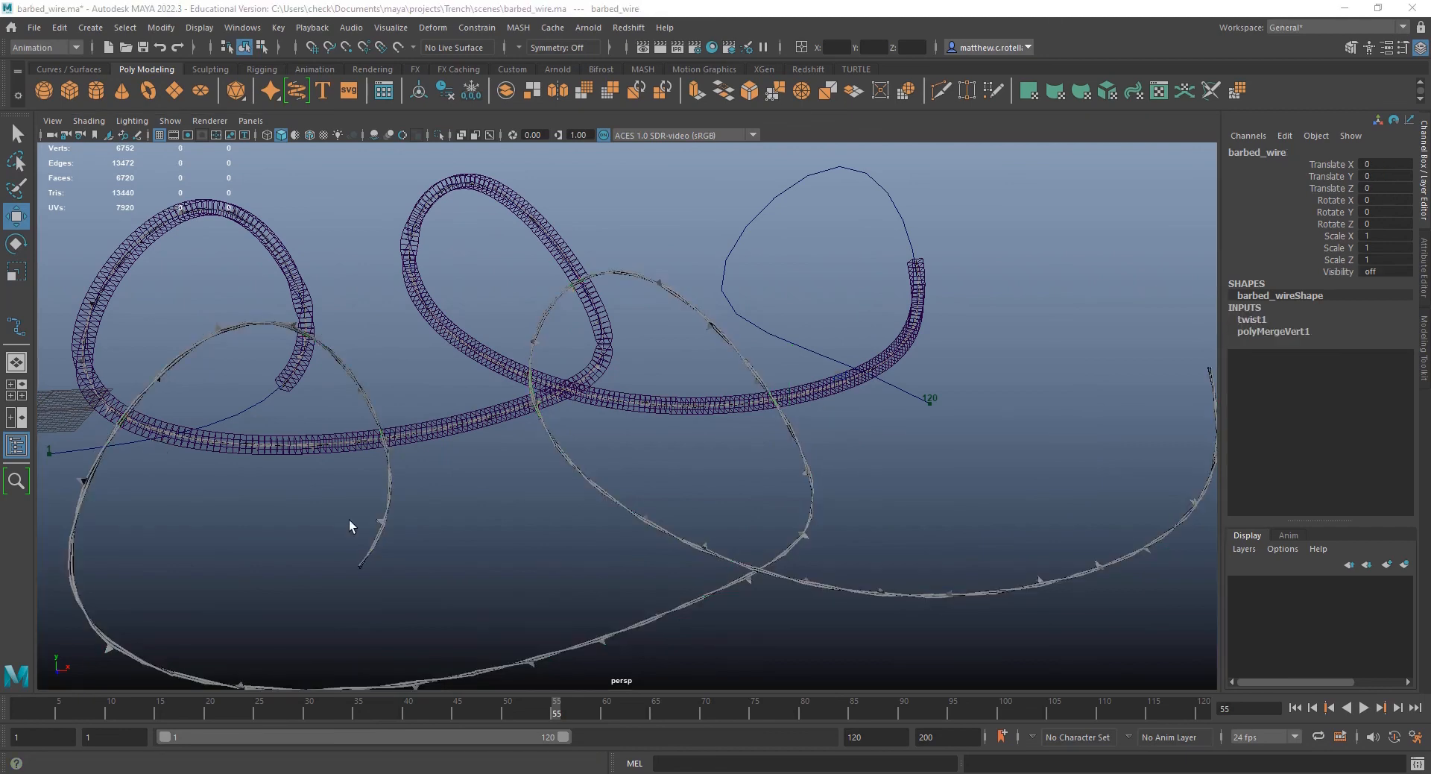
scroll(351, 549, up, 2)
scroll(730, 646, up, 3)
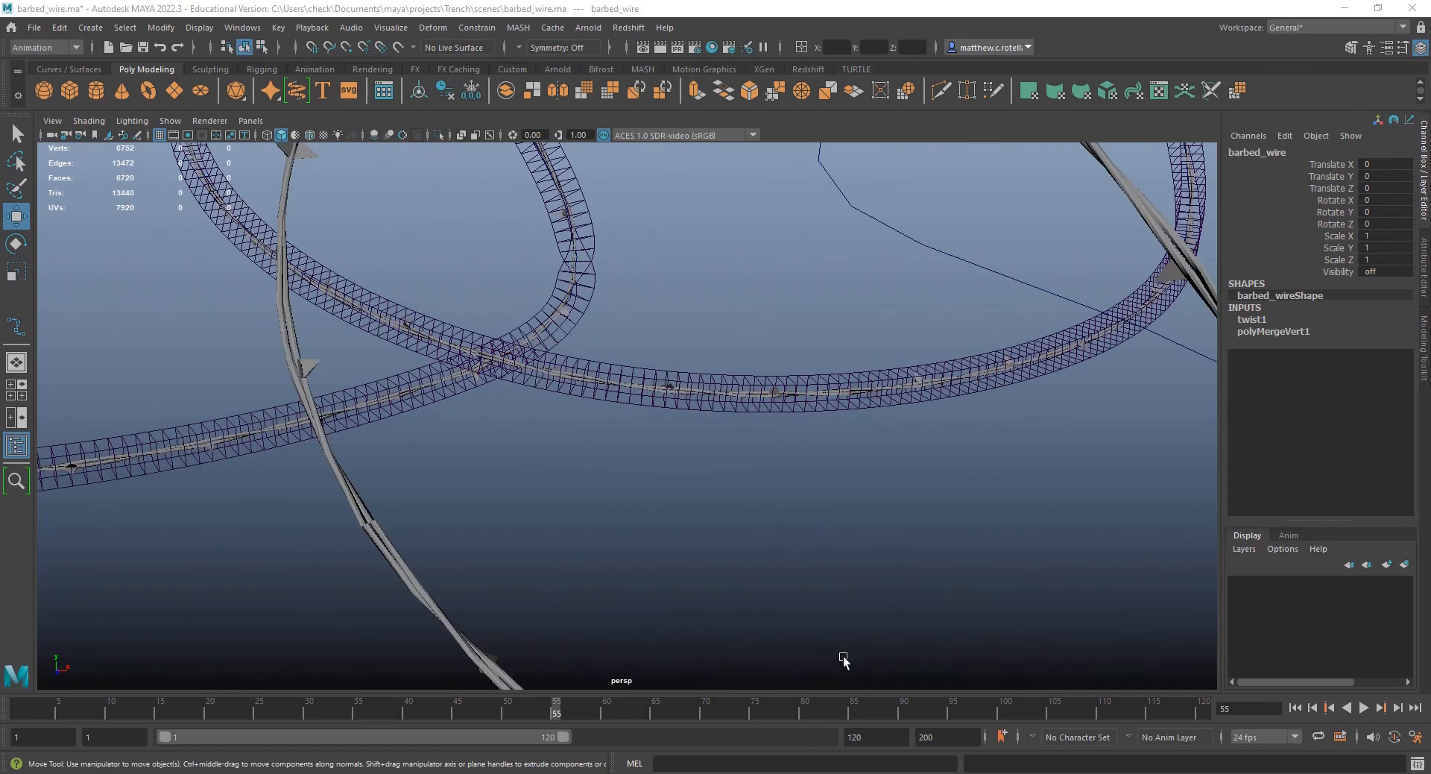
alt+drag(776, 594, 709, 425)
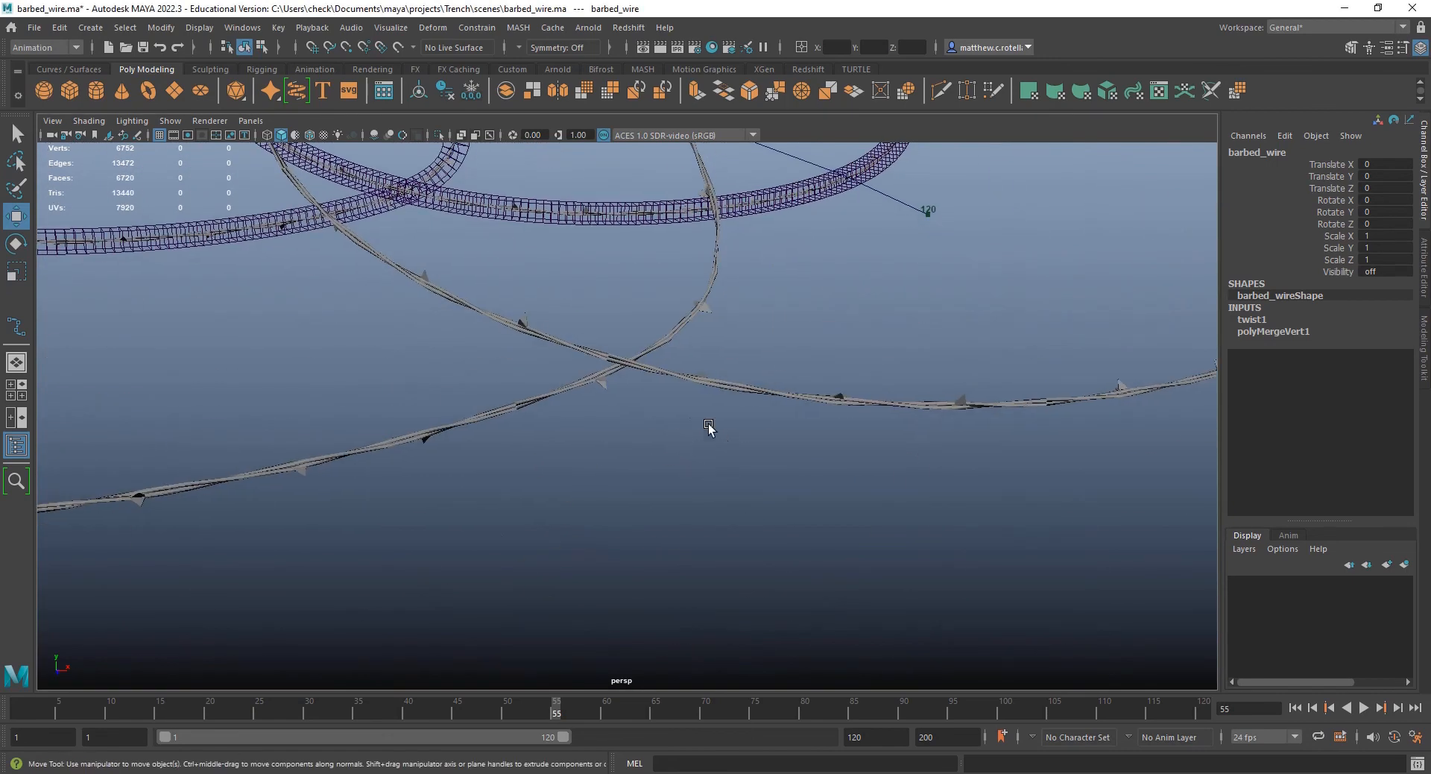
click(653, 374)
scroll(770, 414, up, 3)
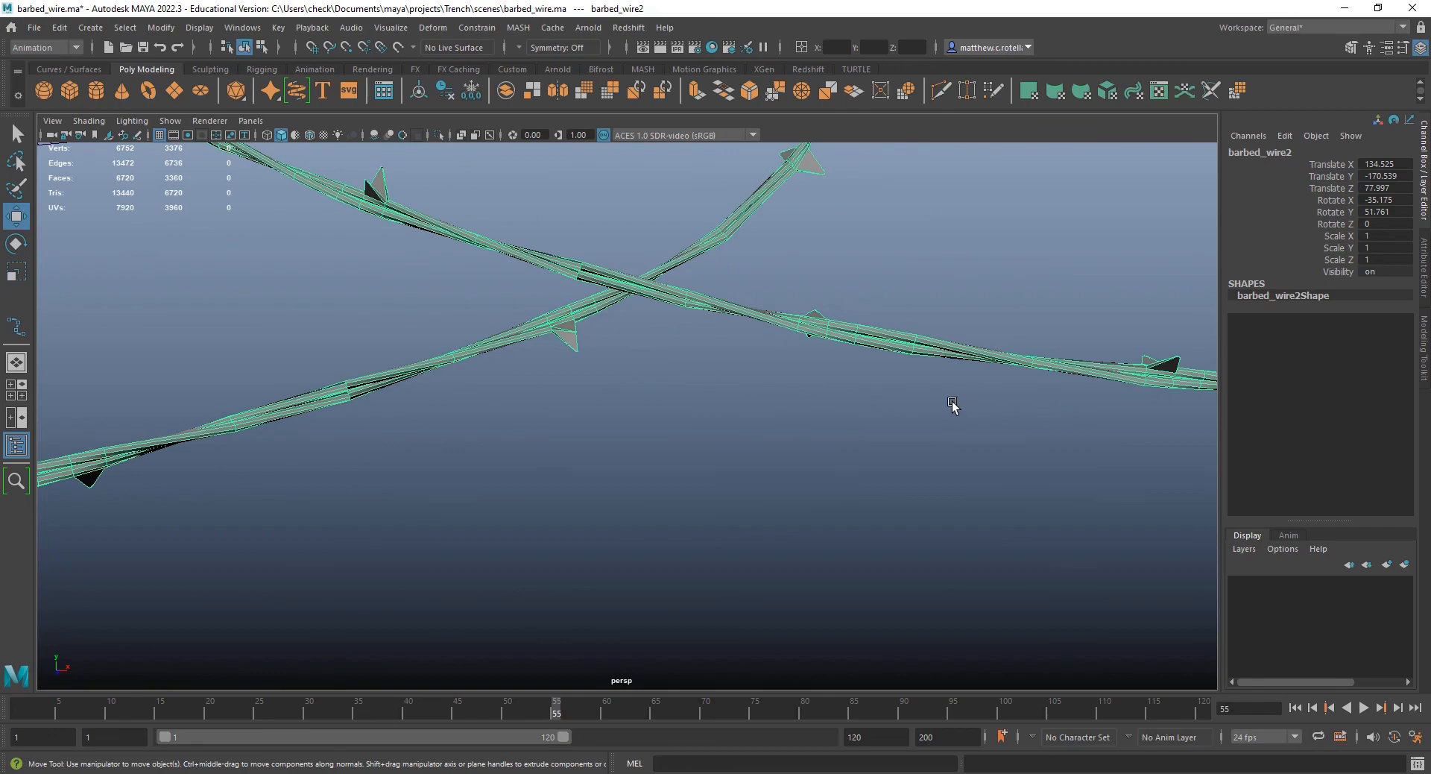
scroll(951, 402, down, 3)
scroll(891, 457, down, 2)
scroll(677, 511, down, 2)
mouse_move(677, 512)
alt+mouse_down()
mouse_move(728, 518)
mouse_move(702, 513)
alt+mouse_up()
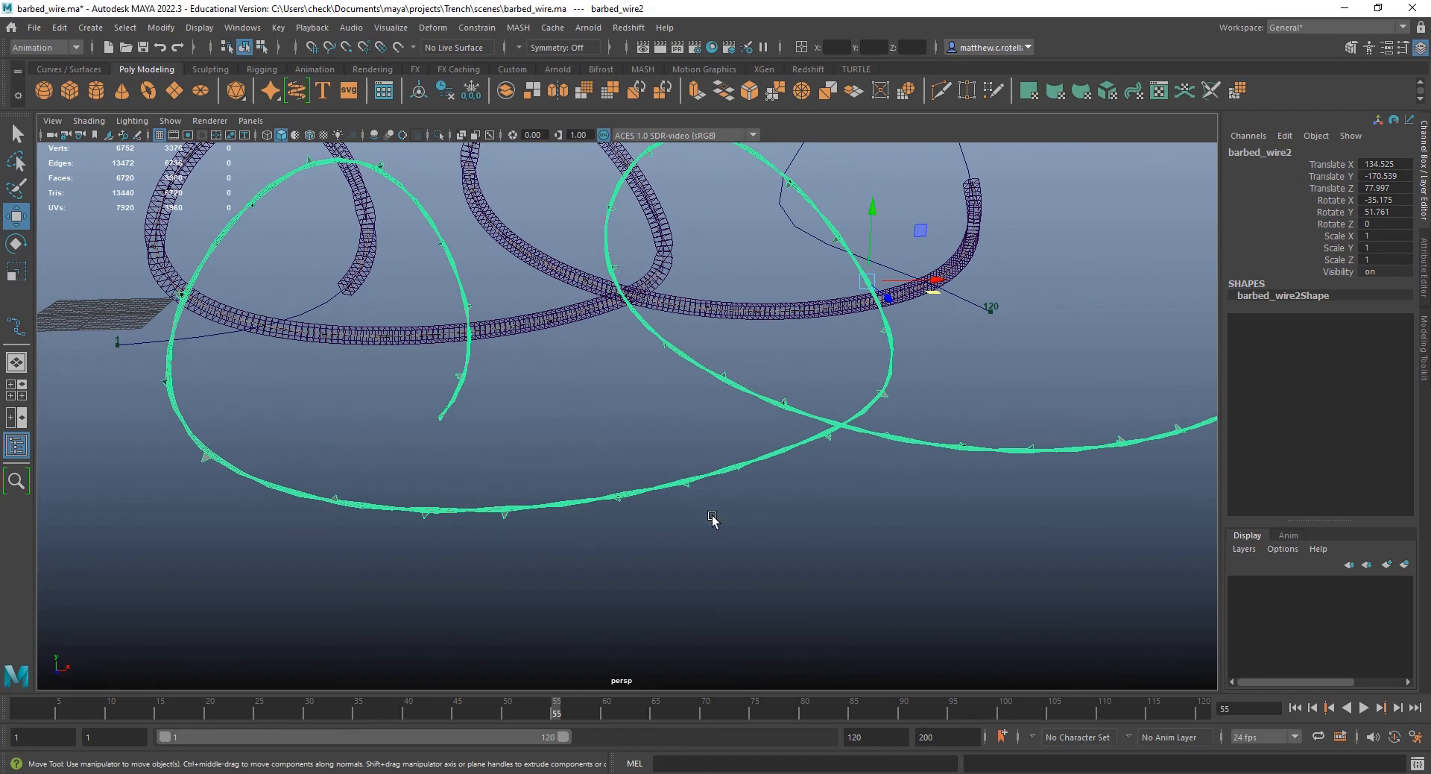
- Deselect the duplicated wire and review its barbs and loops both up close and from farther away
click(711, 516)
scroll(711, 516, up, 3)
scroll(702, 569, up, 4)
scroll(745, 555, down, 3)
scroll(673, 520, down, 3)
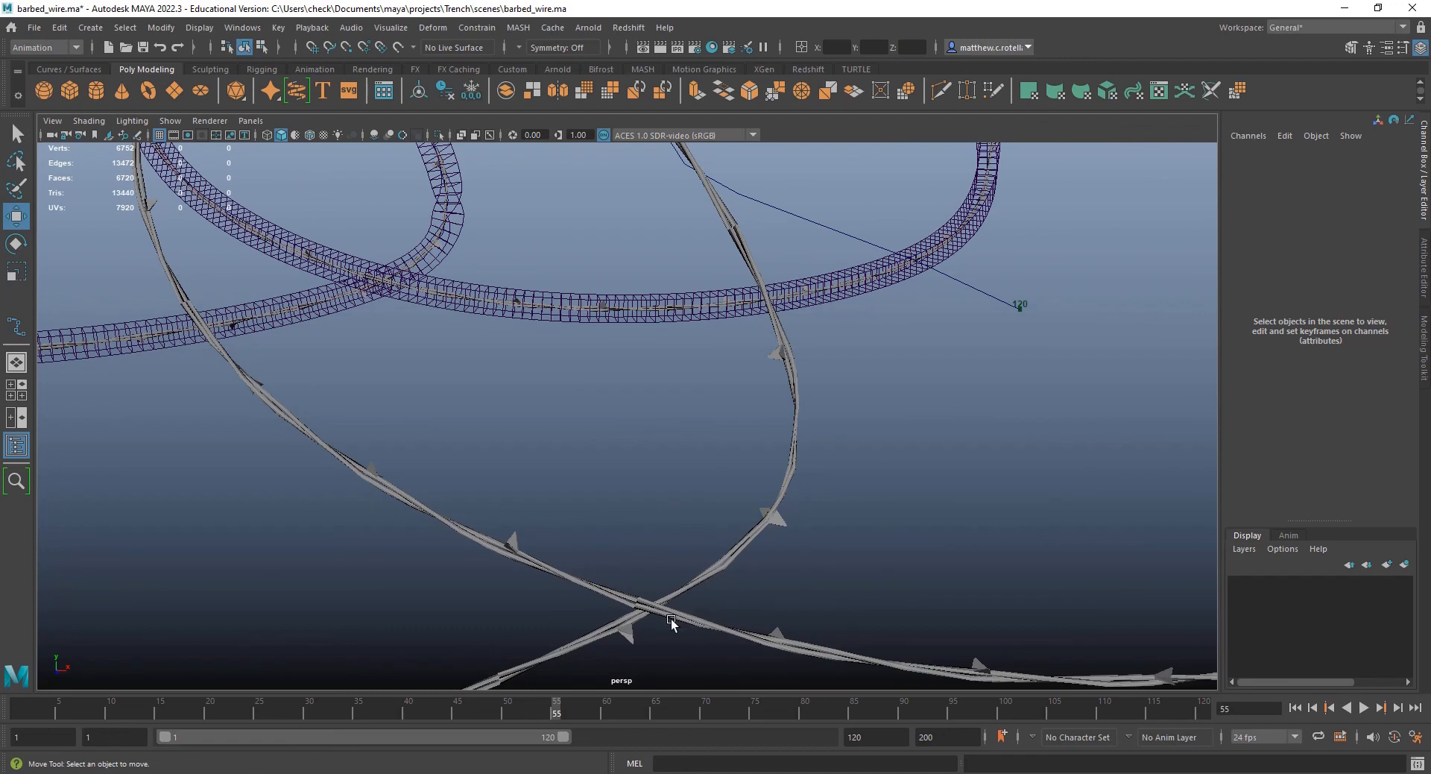
scroll(671, 618, down, 4)
alt+drag(664, 616, 556, 457)
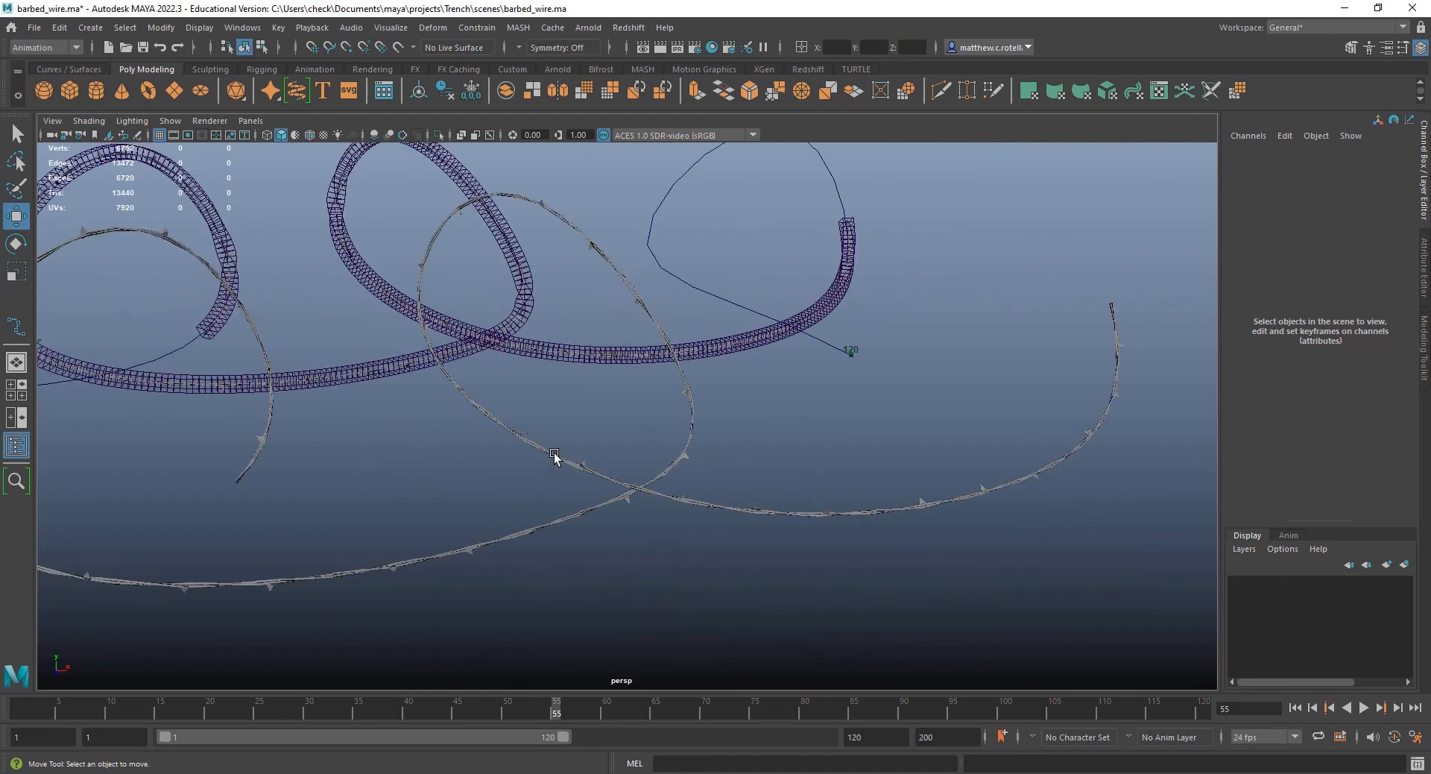